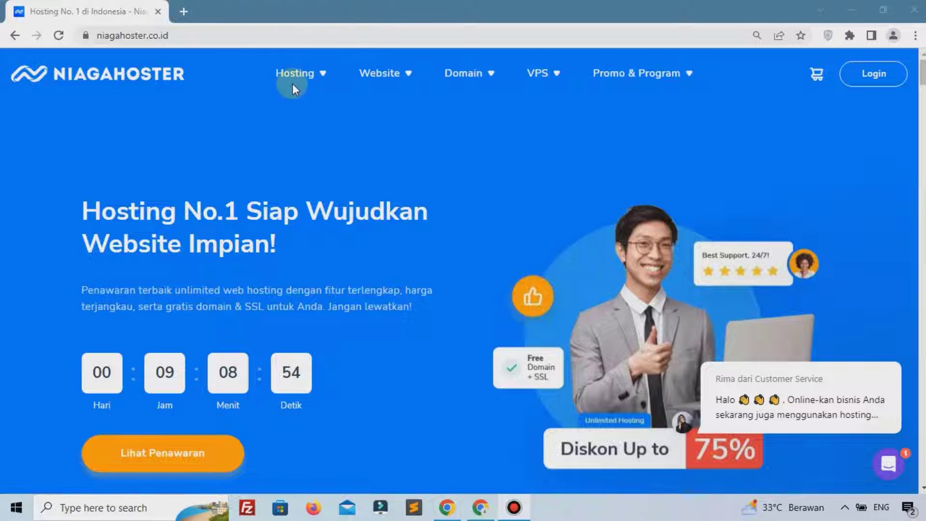
Open the Unlimited Hosting product page and pick the Personal plan card
{"action": "mouse_move", "coordinate": [292, 83]}
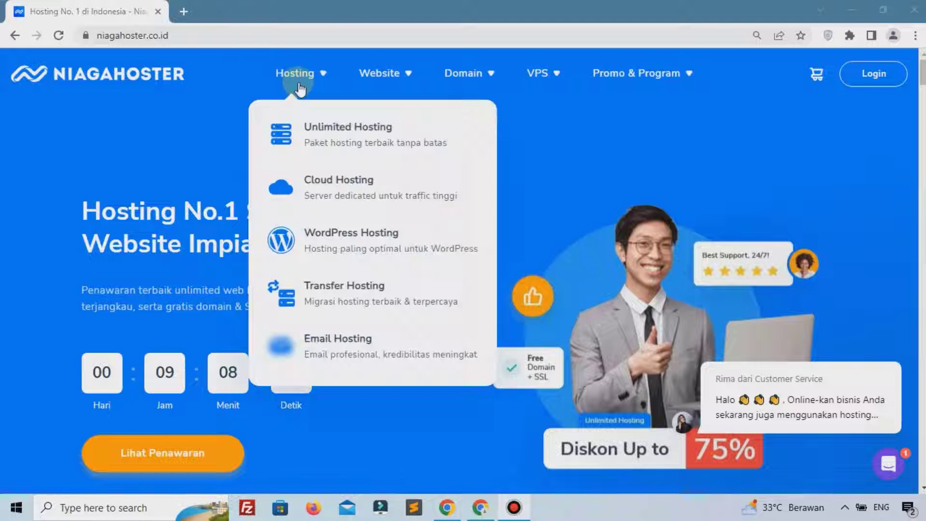
{"action": "left_click", "coordinate": [314, 129]}
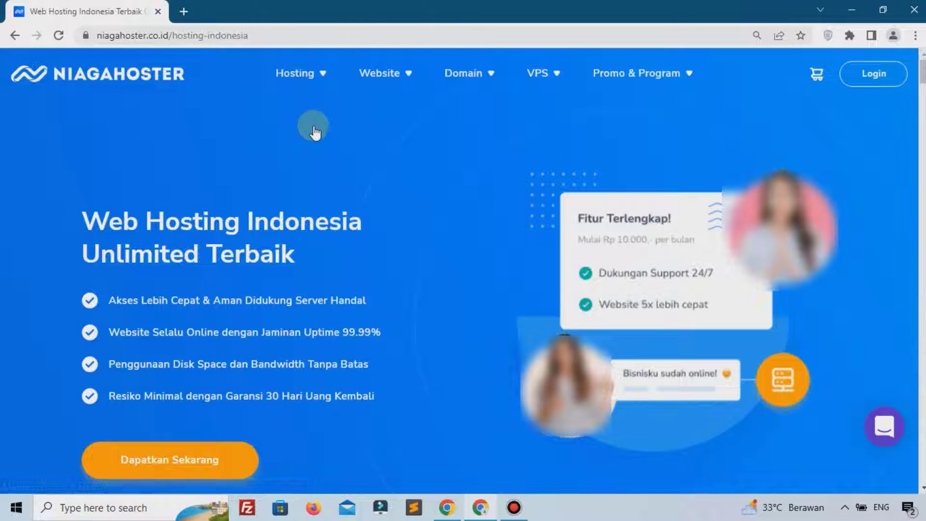
{"action": "scroll", "coordinate": [314, 130], "scroll_direction": "down", "scroll_amount": 10}
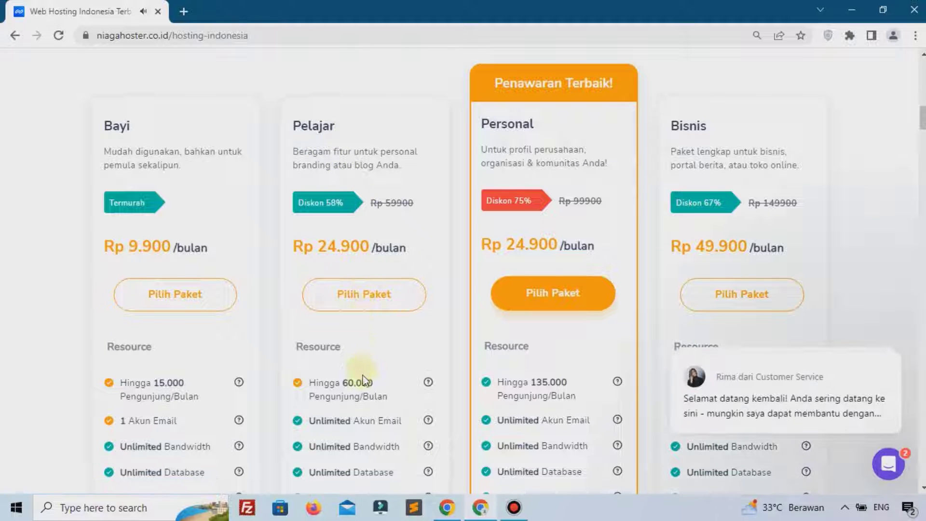
{"action": "scroll", "coordinate": [362, 381], "scroll_direction": "down", "scroll_amount": 1}
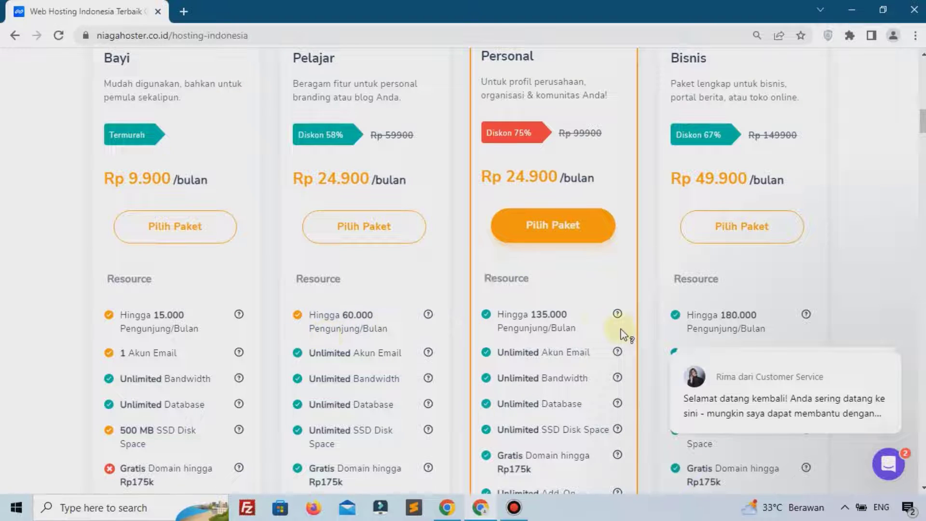
{"action": "scroll", "coordinate": [621, 331], "scroll_direction": "up", "scroll_amount": 1}
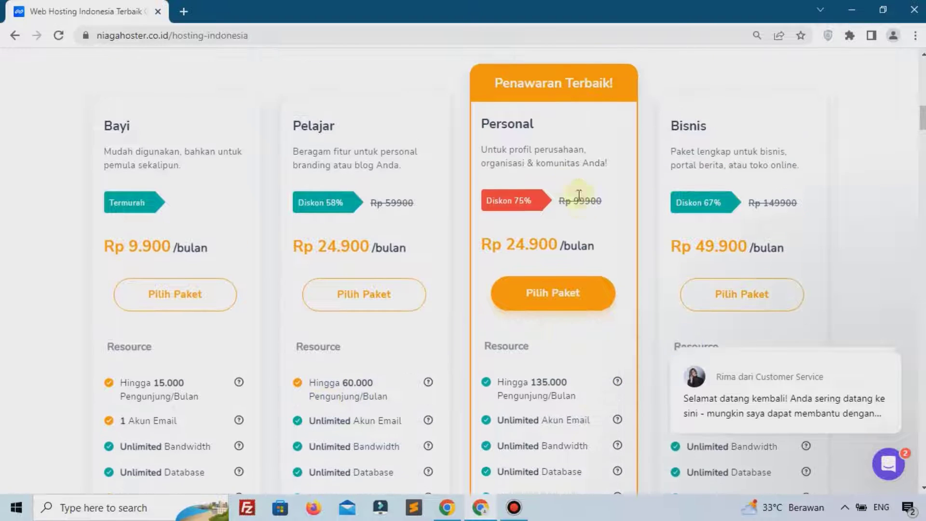
{"action": "left_click", "coordinate": [557, 289]}
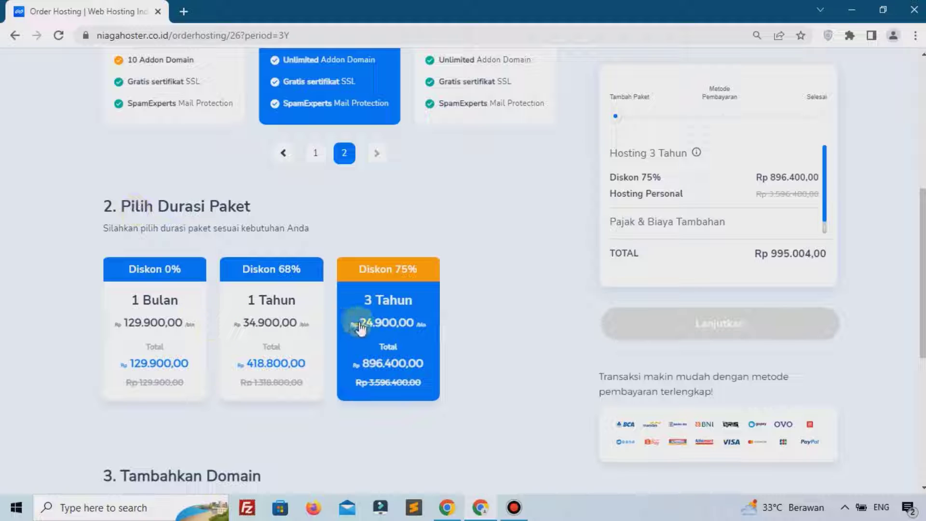
Select the 3 Tahun duration and check availability of the new .com travel domain
{"action": "left_click", "coordinate": [383, 352]}
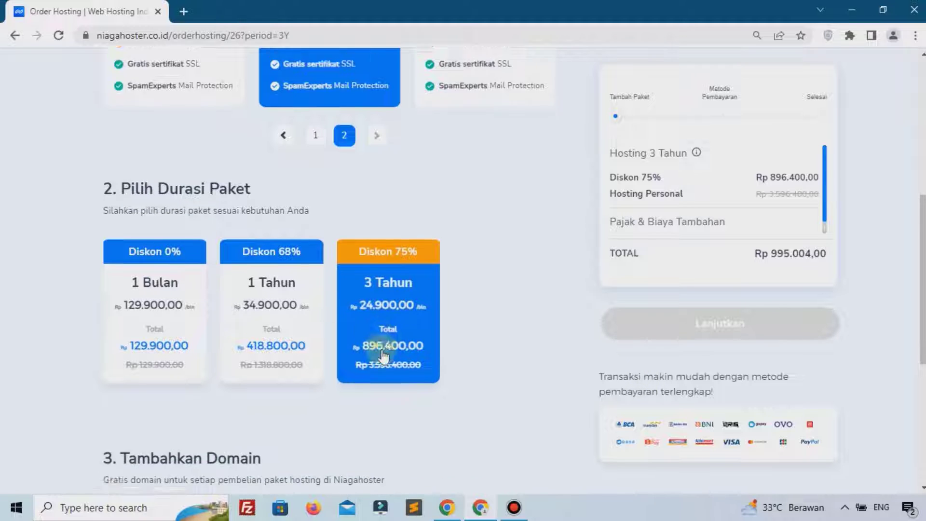
{"action": "left_click", "coordinate": [383, 351]}
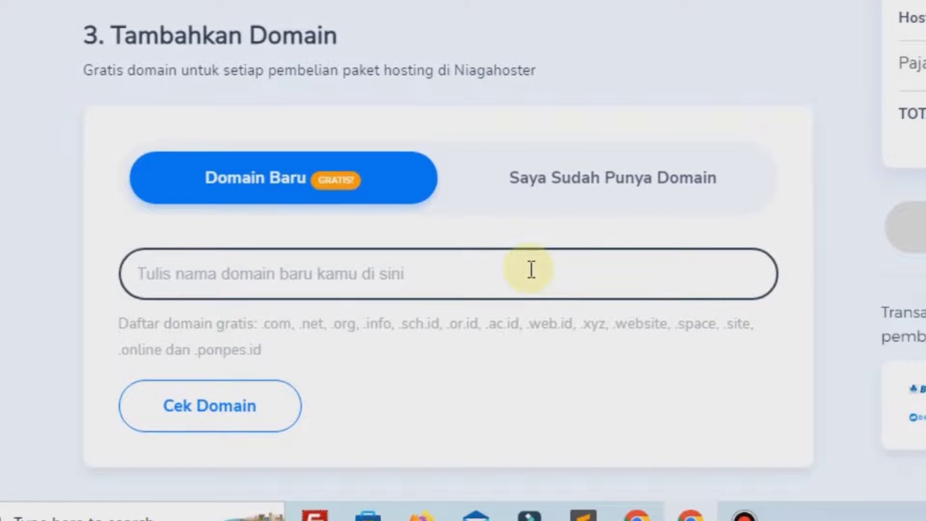
{"action": "type", "text": "rahm"}
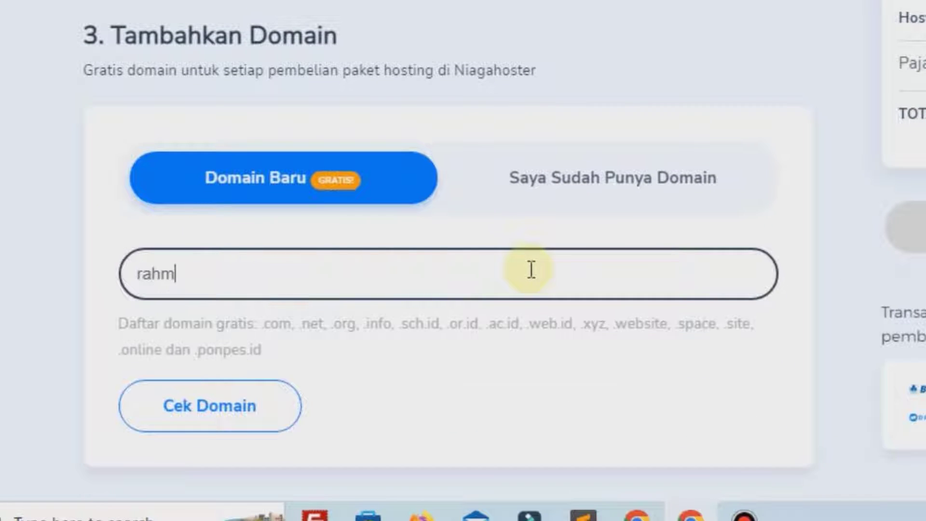
{"action": "type", "text": "anditravel"}
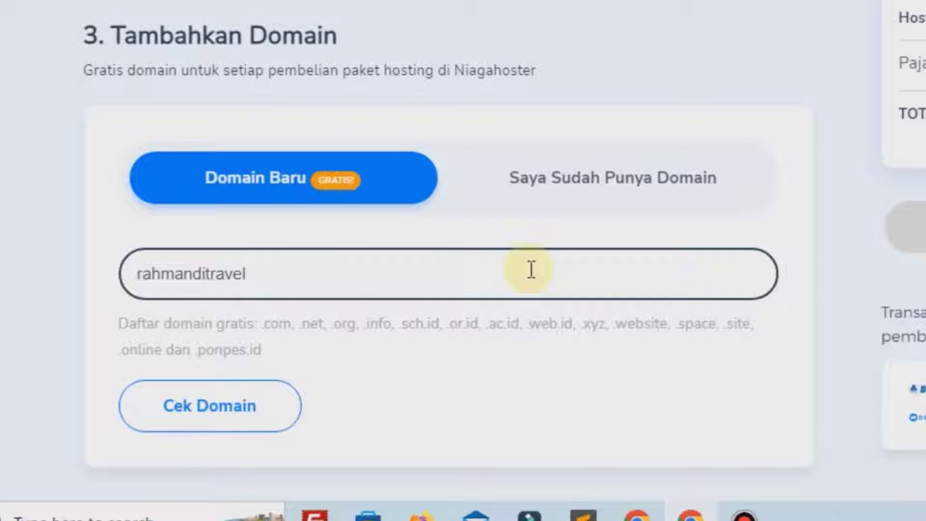
{"action": "type", "text": ".com"}
{"action": "left_click", "coordinate": [257, 406]}
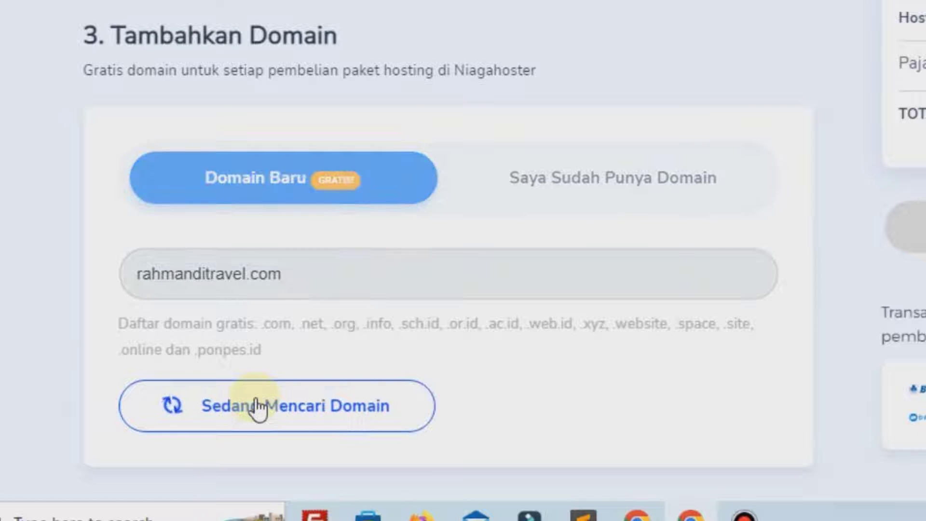
Add the hosting plan and free domain to the cart and continue to checkout
{"action": "scroll", "coordinate": [260, 391], "scroll_direction": "down", "scroll_amount": 7}
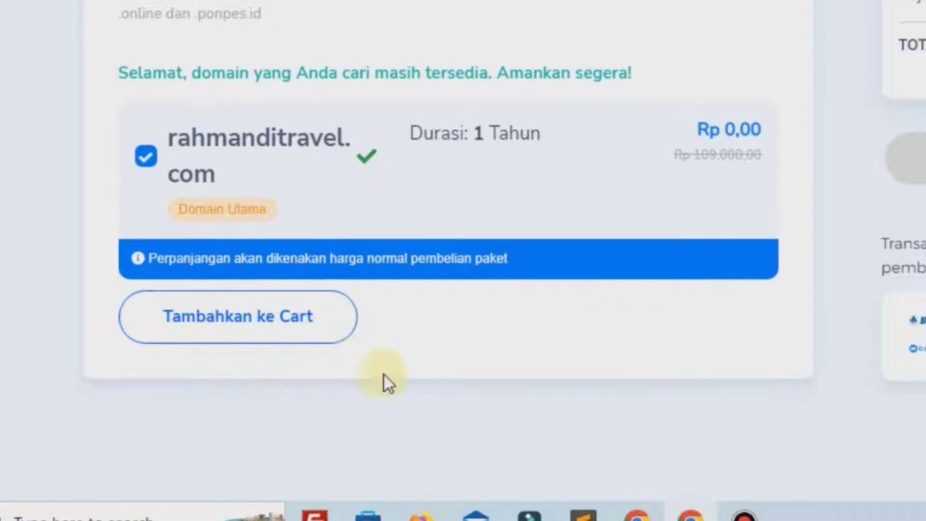
{"action": "scroll", "coordinate": [536, 292], "scroll_direction": "down", "scroll_amount": 7}
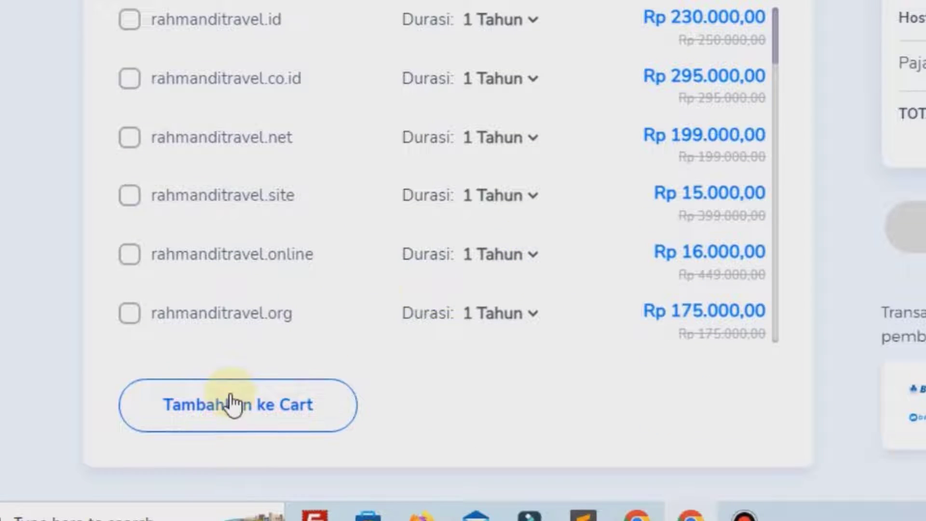
{"action": "left_click", "coordinate": [231, 406]}
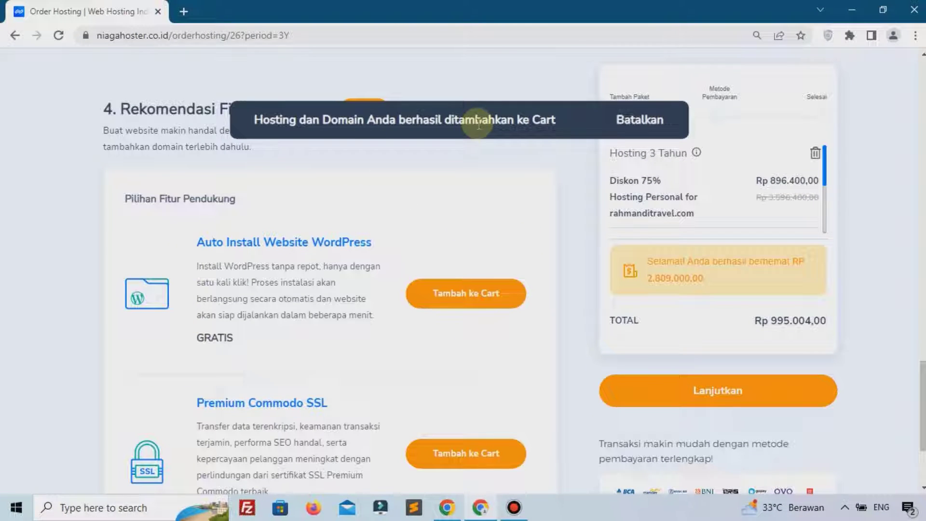
{"action": "left_click", "coordinate": [731, 407]}
Select BRI Virtual Account as the payment method
{"action": "scroll", "coordinate": [190, 309], "scroll_direction": "down", "scroll_amount": 7}
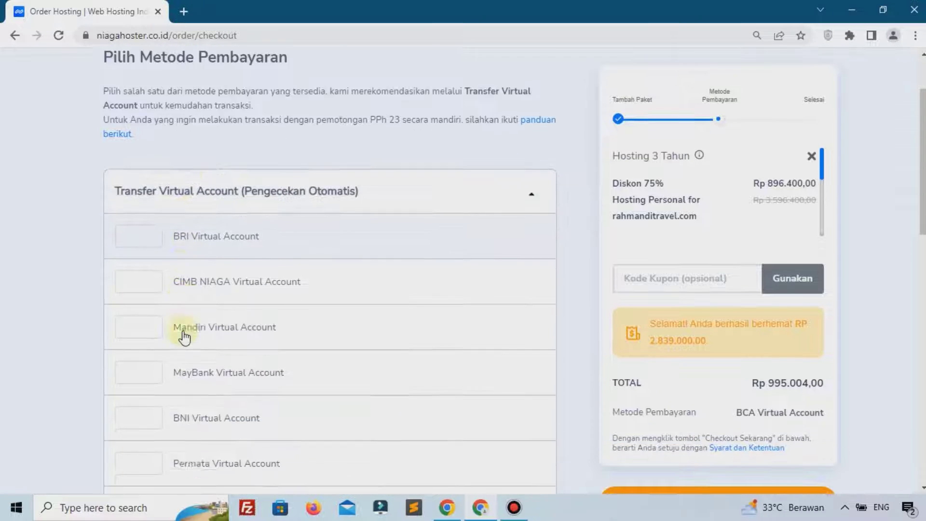
{"action": "scroll", "coordinate": [182, 348], "scroll_direction": "up", "scroll_amount": 3}
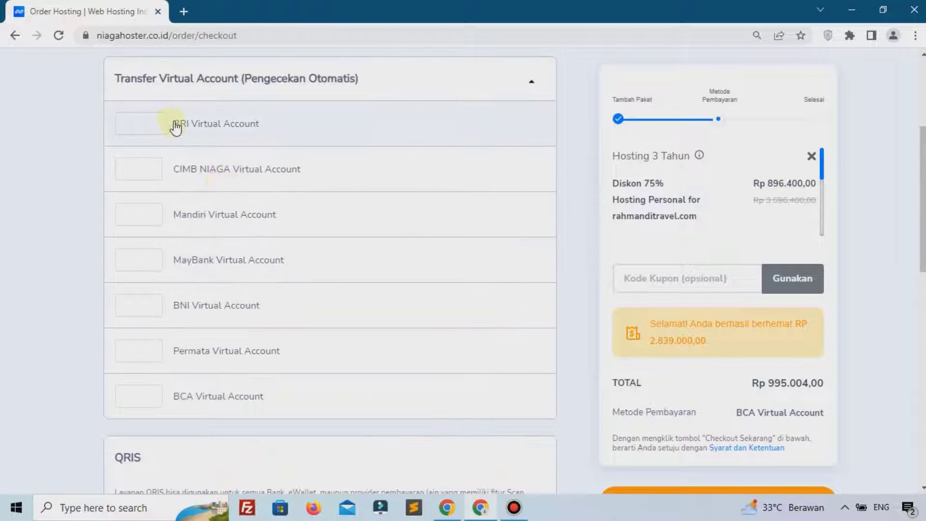
{"action": "left_click", "coordinate": [207, 128]}
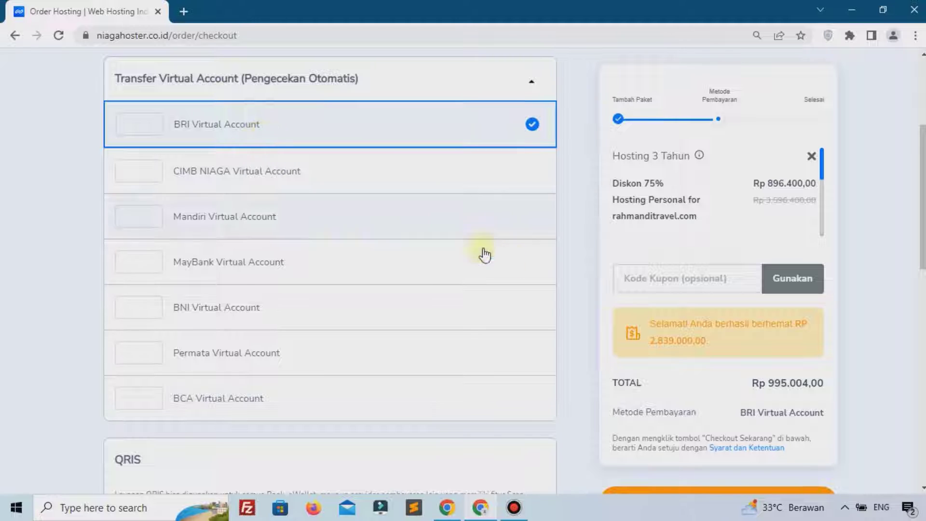
Apply coupon PEMOOLA for a Rp 945.254,00 total and proceed to checkout login
{"action": "left_click", "coordinate": [645, 279]}
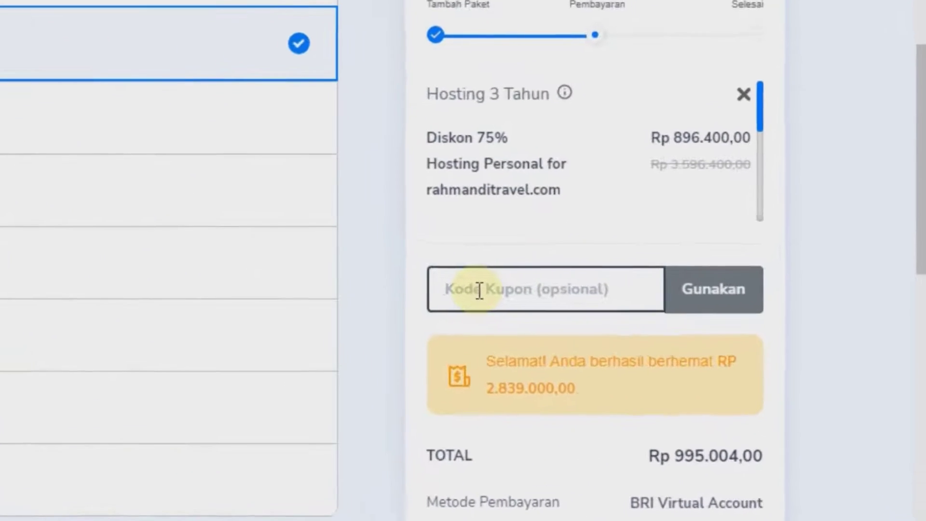
{"action": "type", "text": "pembola"}
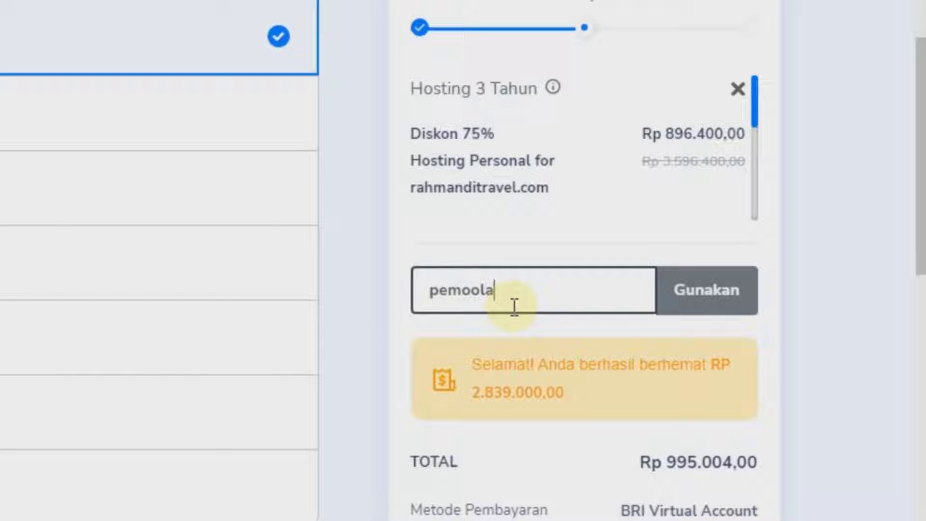
{"action": "left_click", "coordinate": [682, 302]}
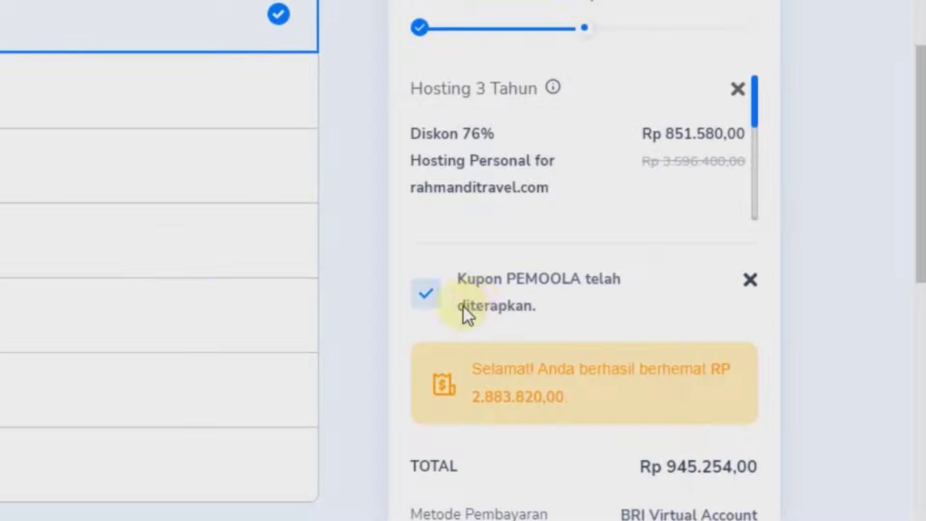
{"action": "scroll", "coordinate": [567, 384], "scroll_direction": "down", "scroll_amount": 2}
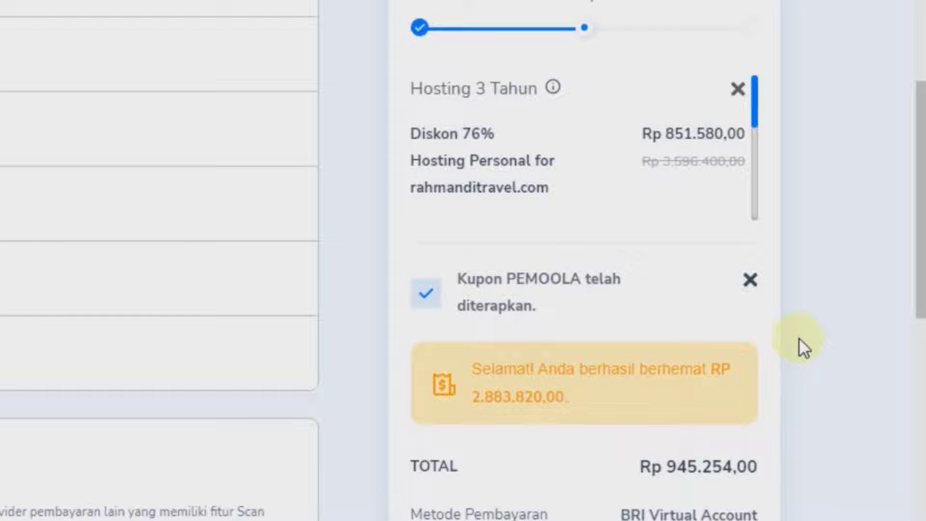
{"action": "scroll", "coordinate": [796, 337], "scroll_direction": "down", "scroll_amount": 3}
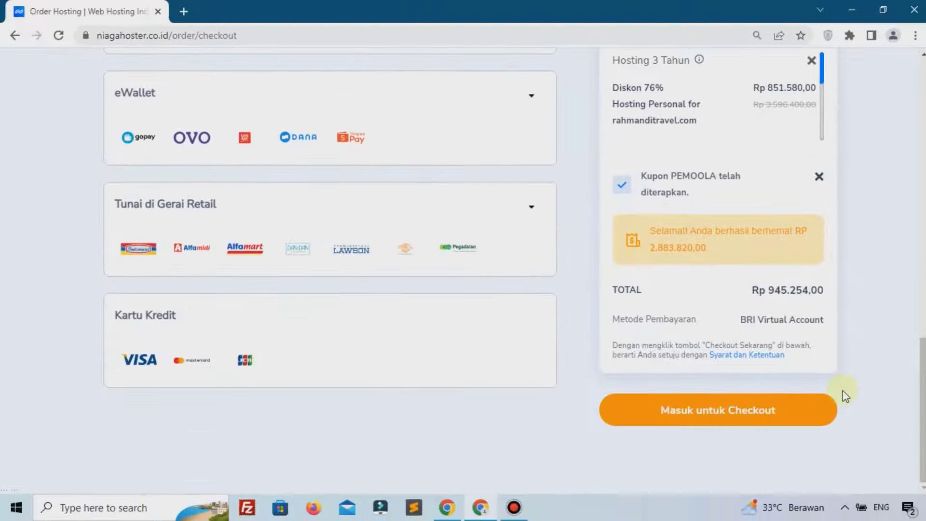
{"action": "left_click", "coordinate": [691, 421]}
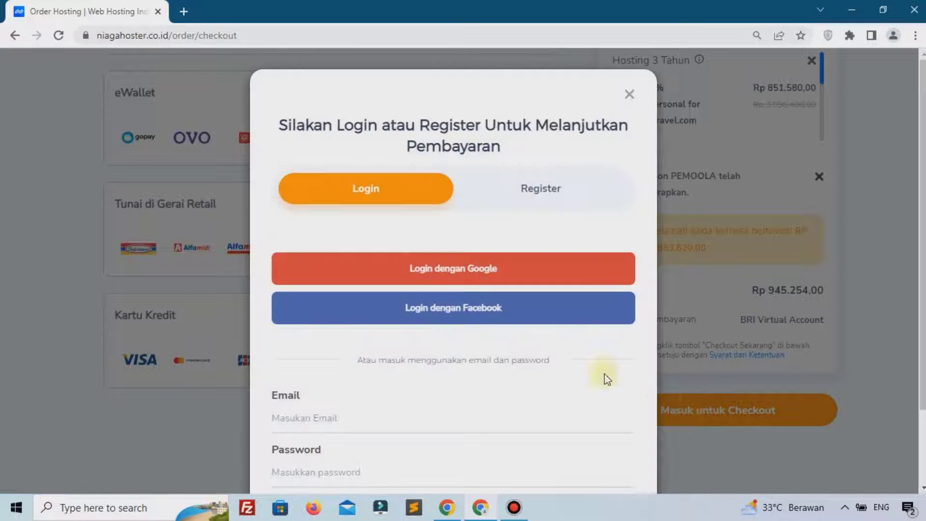
Switch the payment prompt to its Register side and look through the sign-up form
{"action": "left_click", "coordinate": [535, 188]}
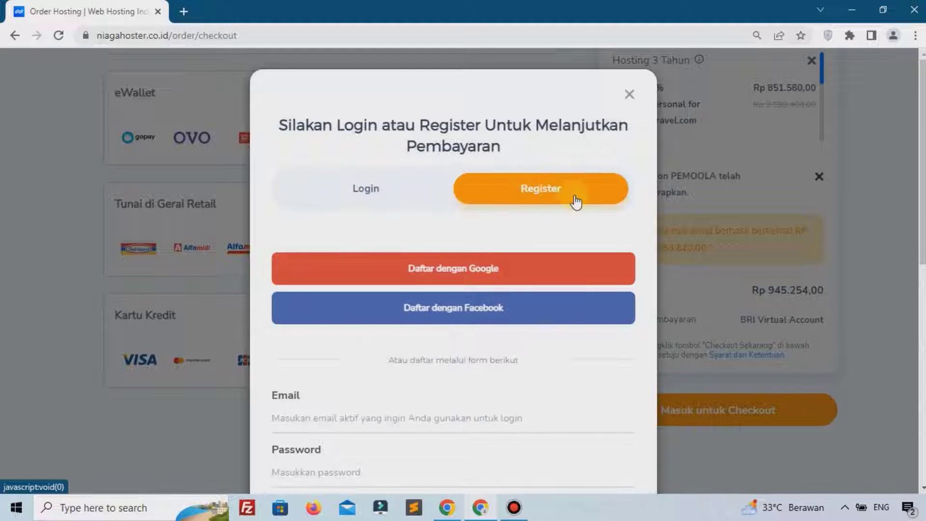
{"action": "scroll", "coordinate": [577, 201], "scroll_direction": "down", "scroll_amount": 1}
{"action": "scroll", "coordinate": [577, 201], "scroll_direction": "down", "scroll_amount": 4}
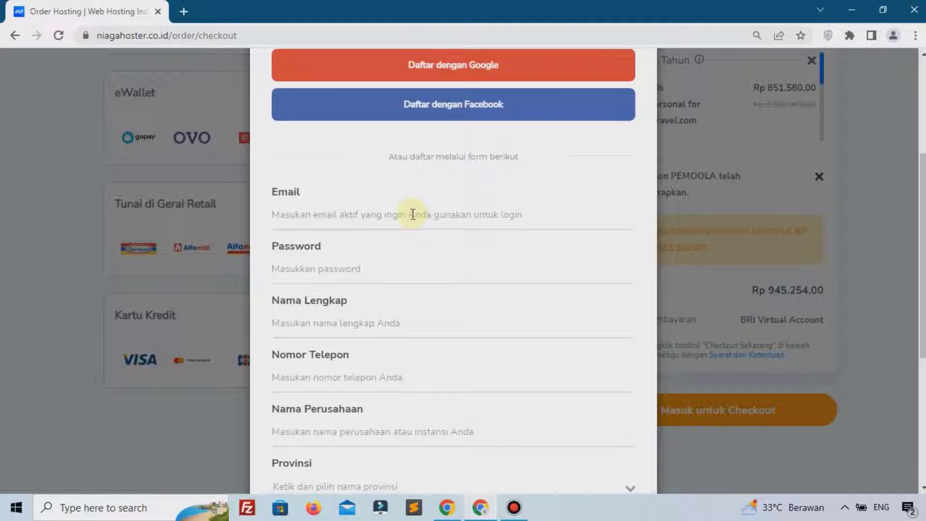
{"action": "scroll", "coordinate": [389, 303], "scroll_direction": "down", "scroll_amount": 5}
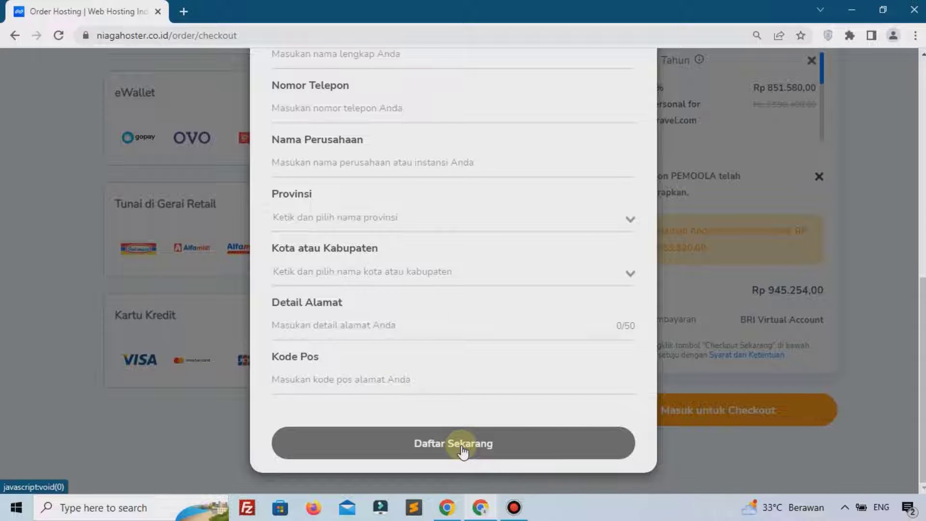
{"action": "scroll", "coordinate": [461, 424], "scroll_direction": "up", "scroll_amount": 5}
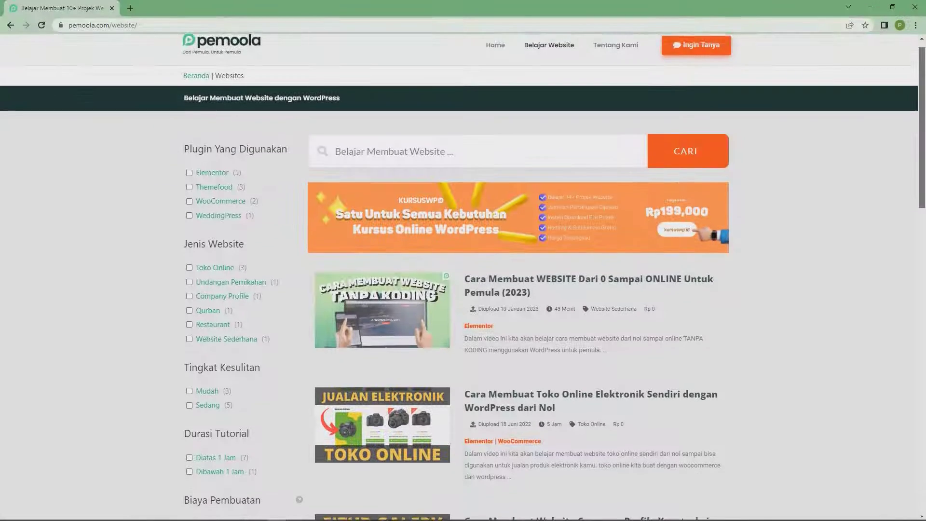
Filter the Pemoola tutorials by Jenis Website to Toko Online, leaving three courses
{"action": "scroll", "coordinate": [463, 260], "scroll_direction": "down", "scroll_amount": 2}
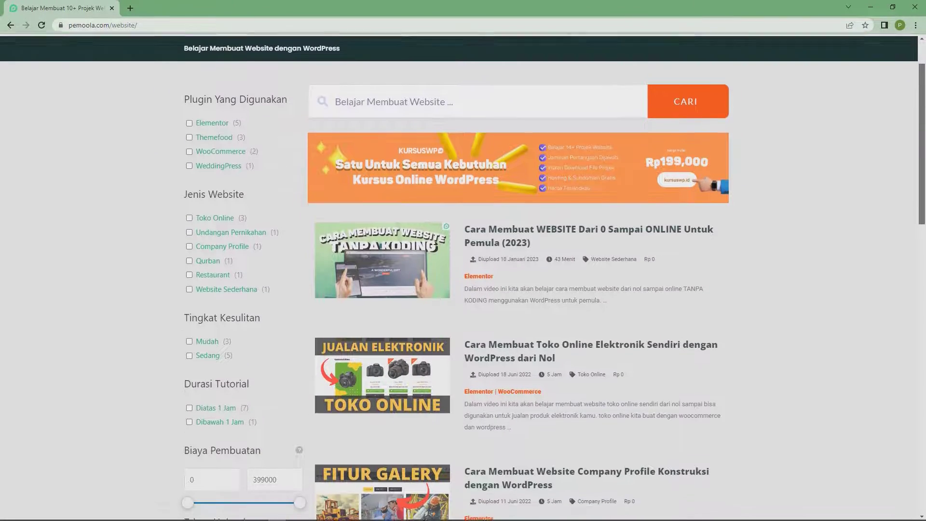
{"action": "scroll", "coordinate": [463, 261], "scroll_direction": "down", "scroll_amount": 3}
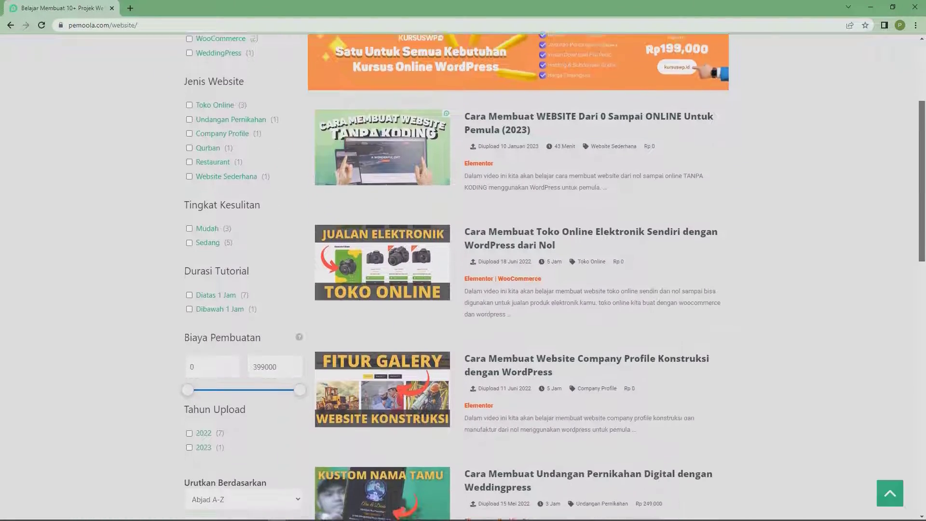
{"action": "scroll", "coordinate": [463, 260], "scroll_direction": "down", "scroll_amount": 4}
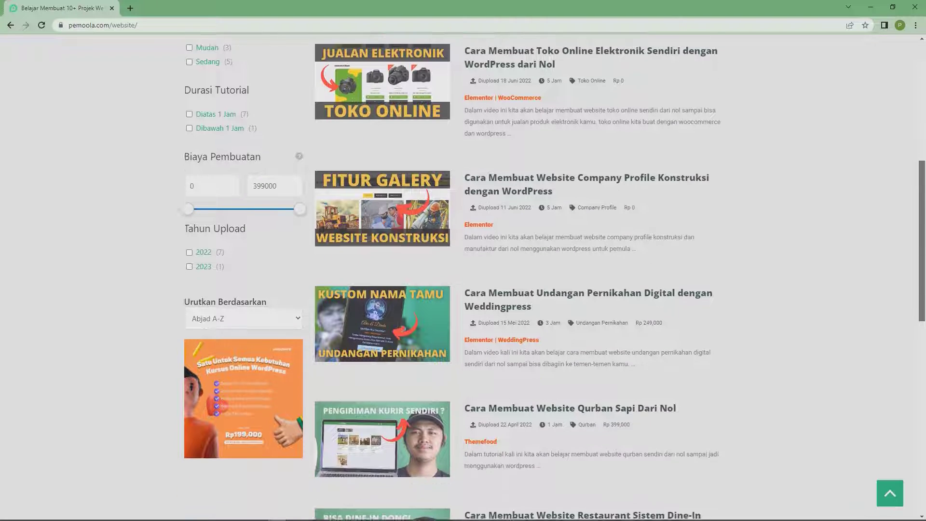
{"action": "scroll", "coordinate": [463, 260], "scroll_direction": "down", "scroll_amount": 3}
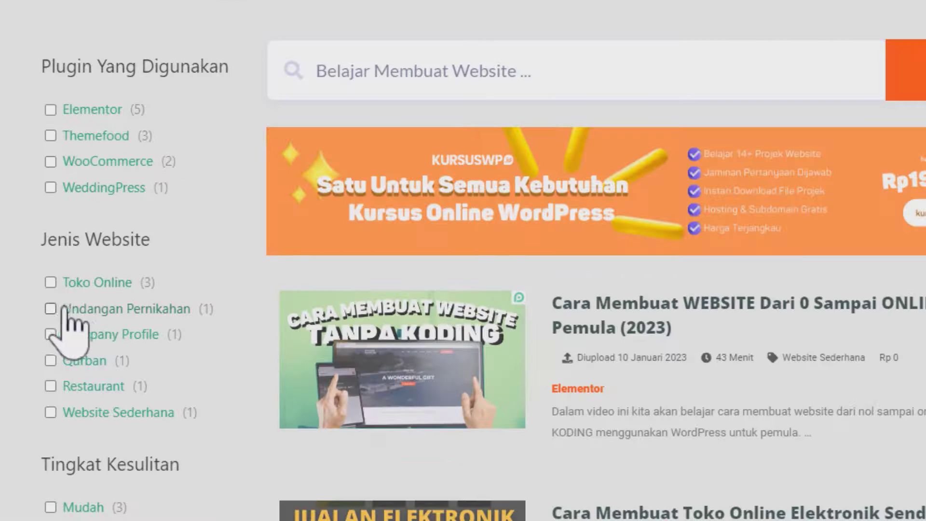
{"action": "left_click", "coordinate": [50, 283]}
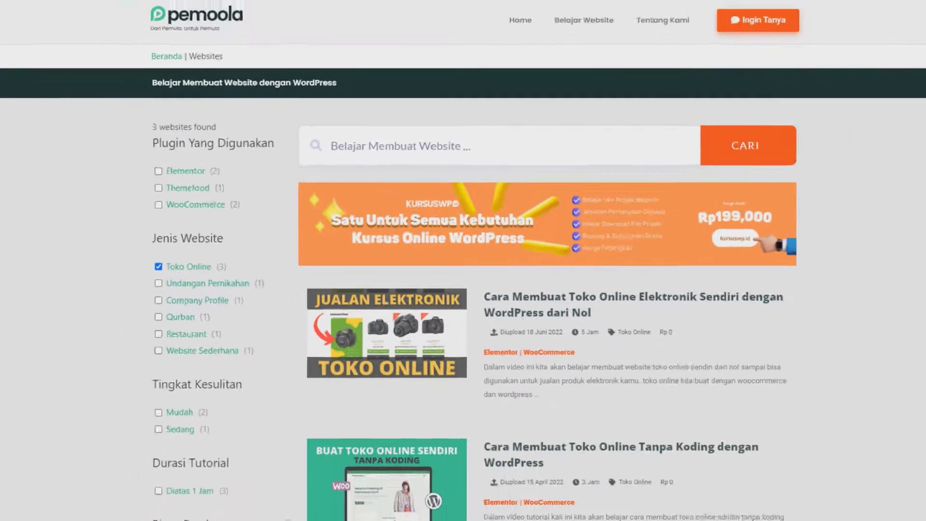
{"action": "left_click_drag", "start_coordinate": [921, 199], "coordinate": [919, 330]}
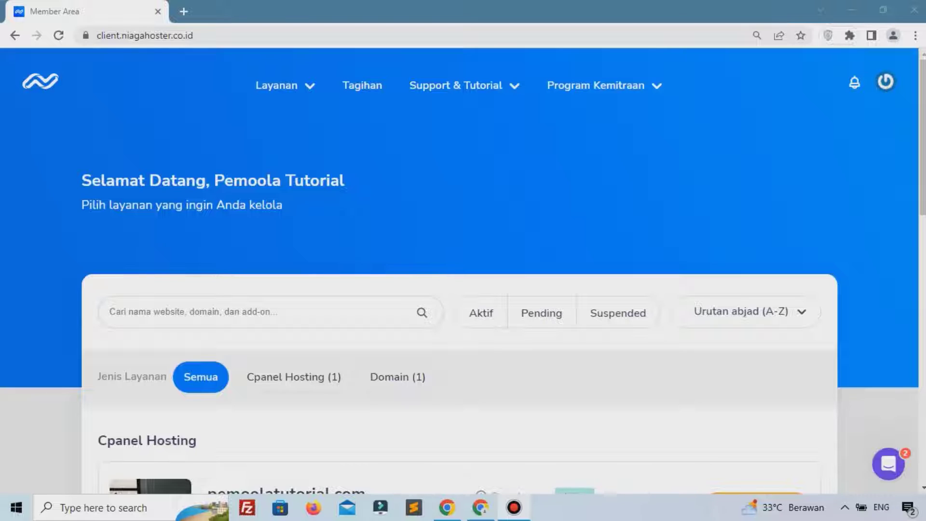
Filter services to cPanel Hosting, manage pemoolatutorial.com, and show all cPanel features
{"action": "left_click", "coordinate": [432, 322]}
{"action": "left_click", "coordinate": [421, 268]}
{"action": "scroll", "coordinate": [421, 264], "scroll_direction": "down", "scroll_amount": 4}
{"action": "left_click", "coordinate": [295, 174]}
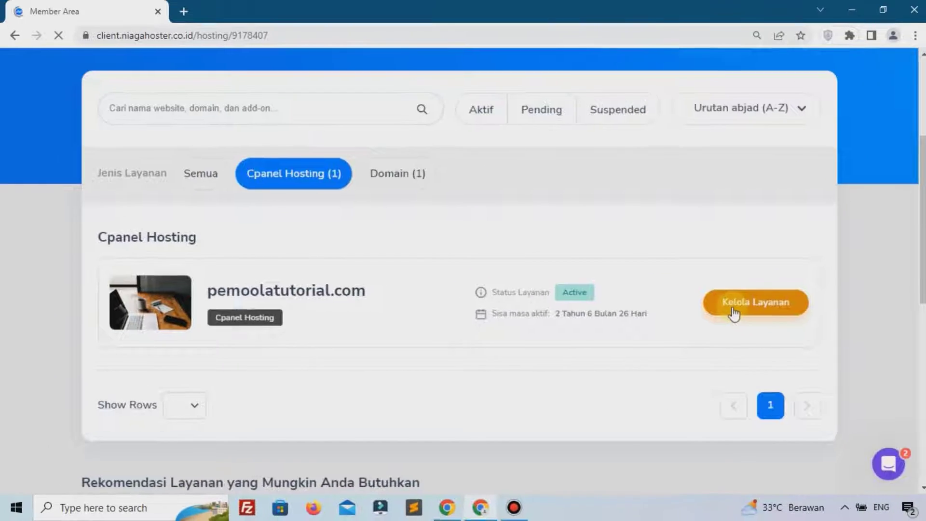
{"action": "left_click", "coordinate": [555, 253]}
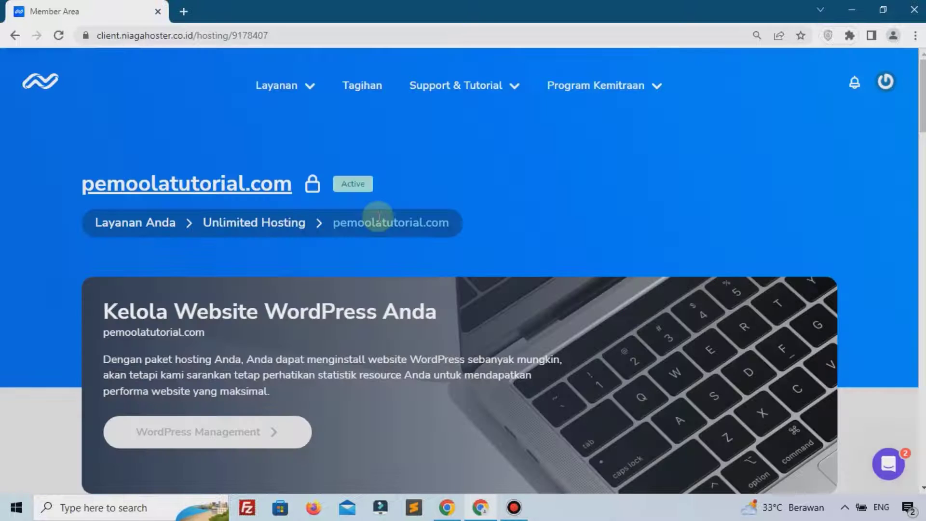
{"action": "scroll", "coordinate": [376, 222], "scroll_direction": "down", "scroll_amount": 20}
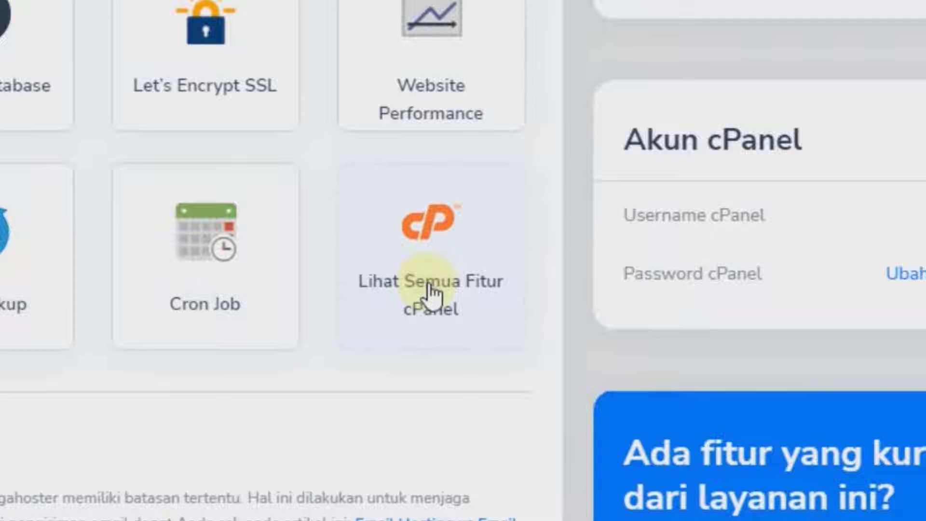
{"action": "left_click", "coordinate": [507, 287]}
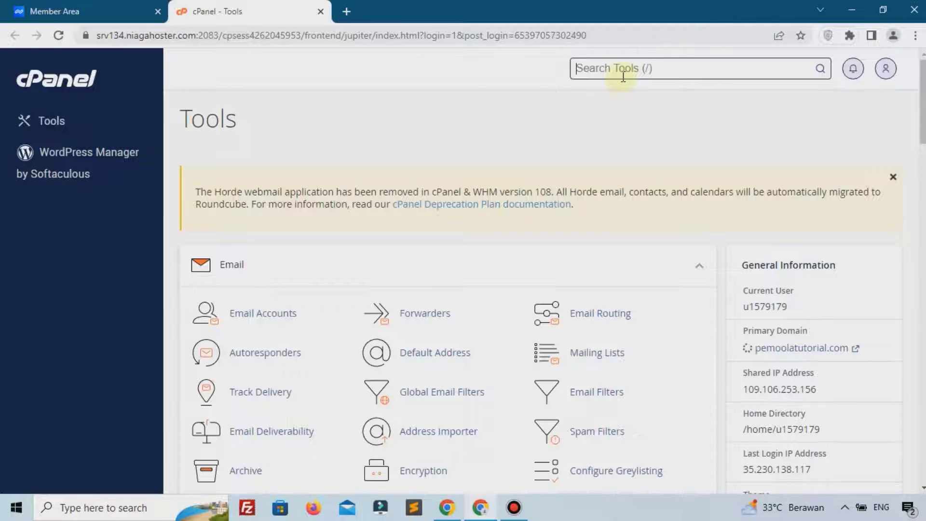
Find the Let's Encrypt SSL tool by searching cPanel for 'ssl'
{"action": "left_click", "coordinate": [617, 70]}
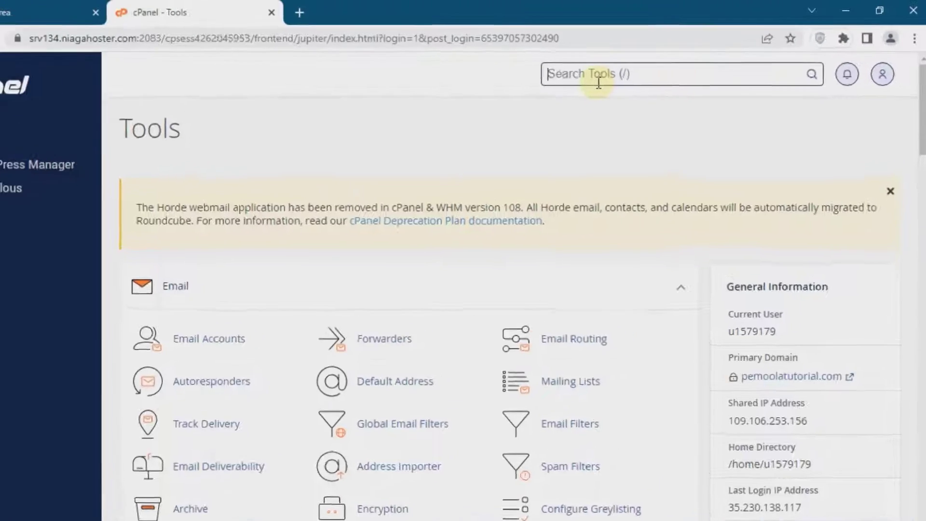
{"action": "type", "text": "ssl"}
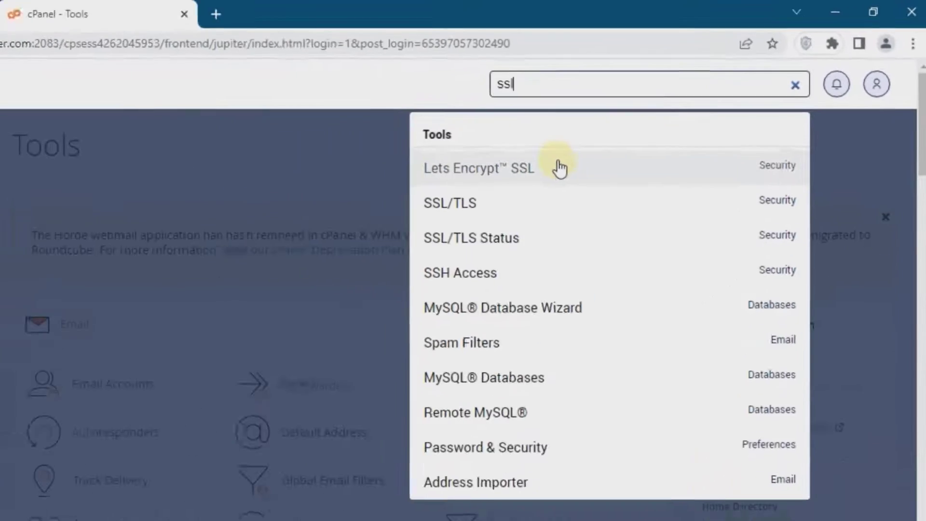
{"action": "left_click", "coordinate": [419, 232]}
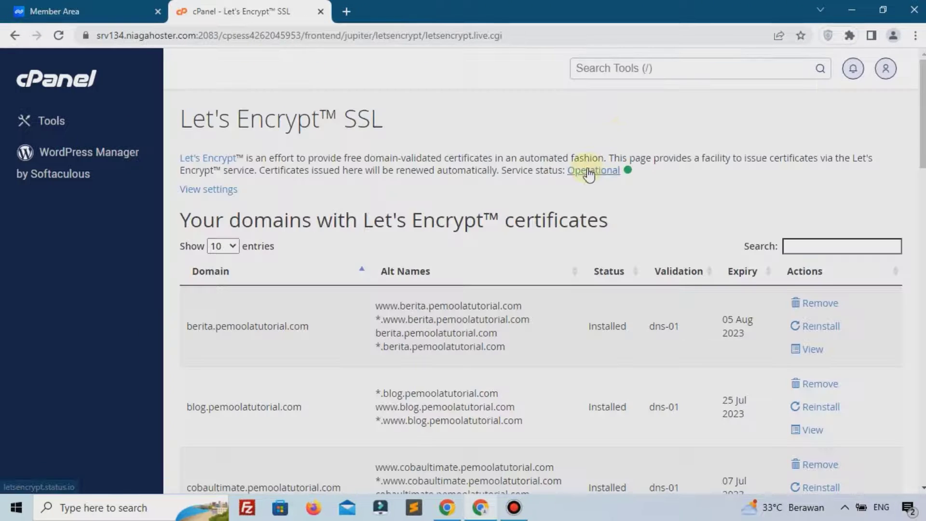
{"action": "scroll", "coordinate": [589, 175], "scroll_direction": "down", "scroll_amount": 15}
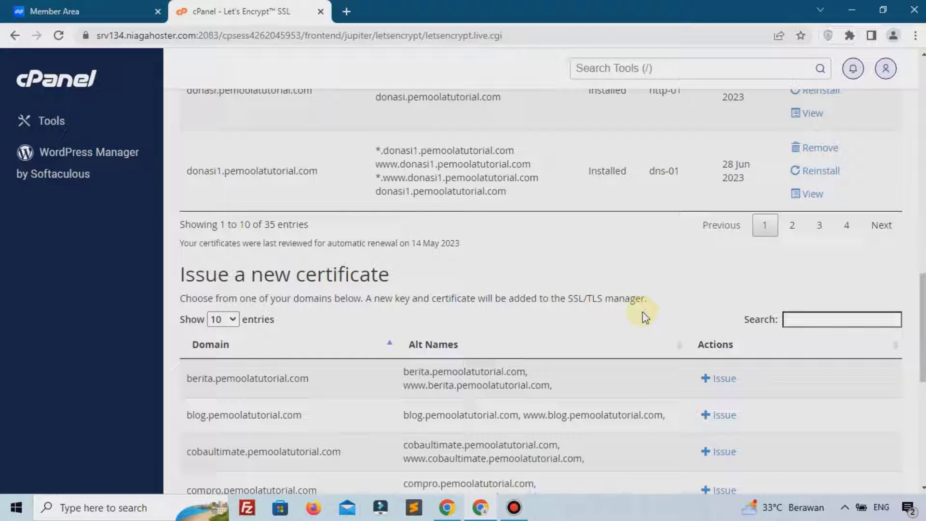
{"action": "scroll", "coordinate": [665, 319], "scroll_direction": "down", "scroll_amount": 2}
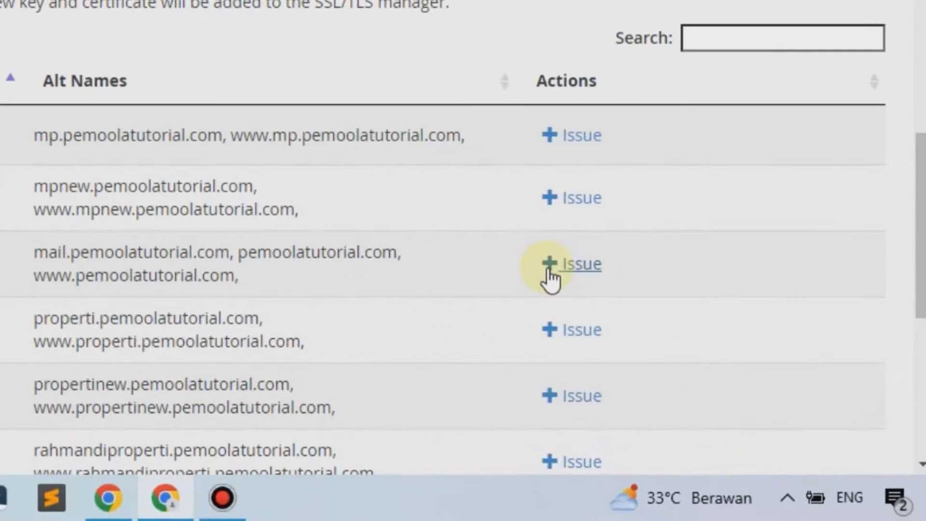
Issue a certificate for pemoolatutorial.com using http-01 validation
{"action": "left_click", "coordinate": [553, 273]}
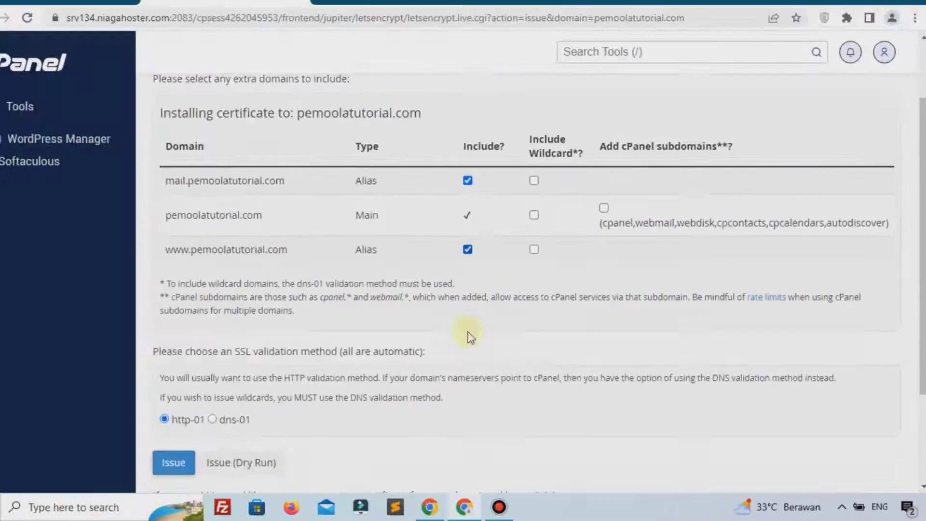
{"action": "scroll", "coordinate": [470, 337], "scroll_direction": "down", "scroll_amount": 3}
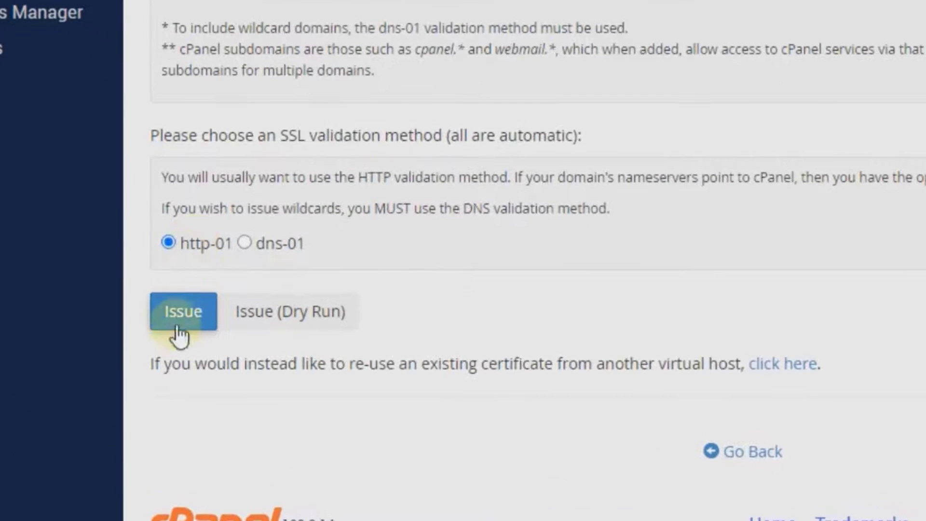
{"action": "left_click", "coordinate": [180, 321]}
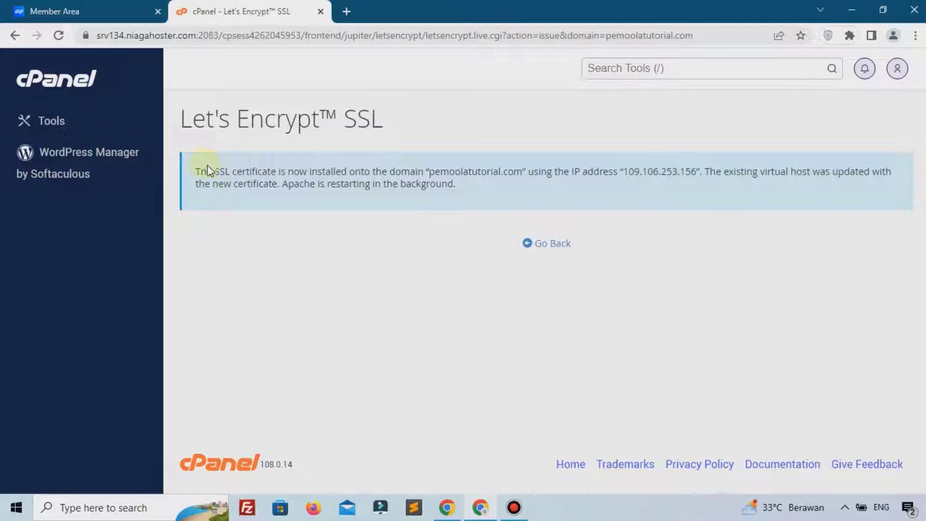
{"action": "left_click_drag", "start_coordinate": [206, 170], "coordinate": [459, 199]}
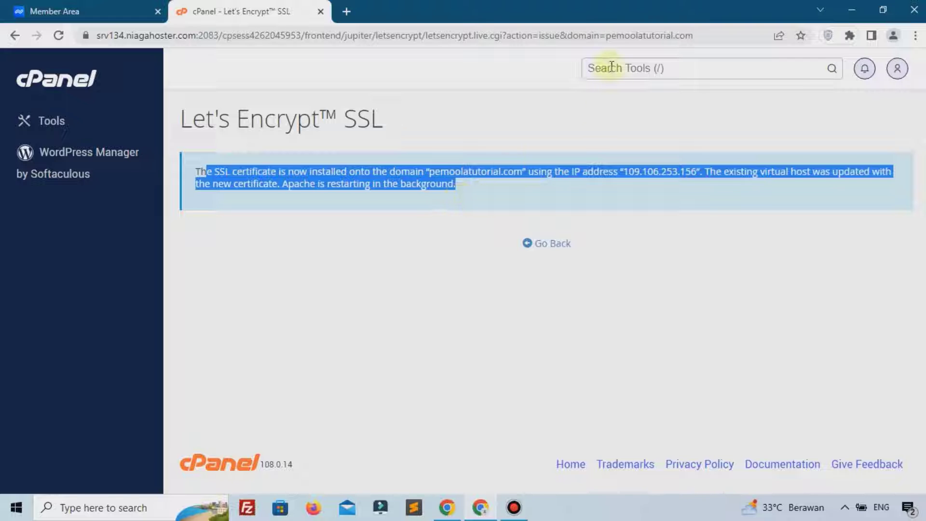
{"action": "left_click", "coordinate": [612, 66]}
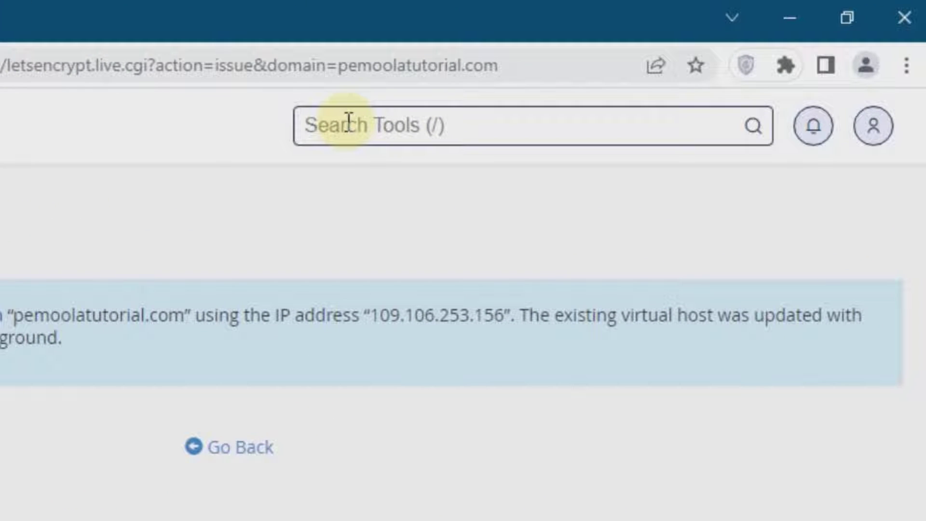
Open Softaculous Apps Installer via a 'sof' search and start a WordPress install
{"action": "type", "text": "sof"}
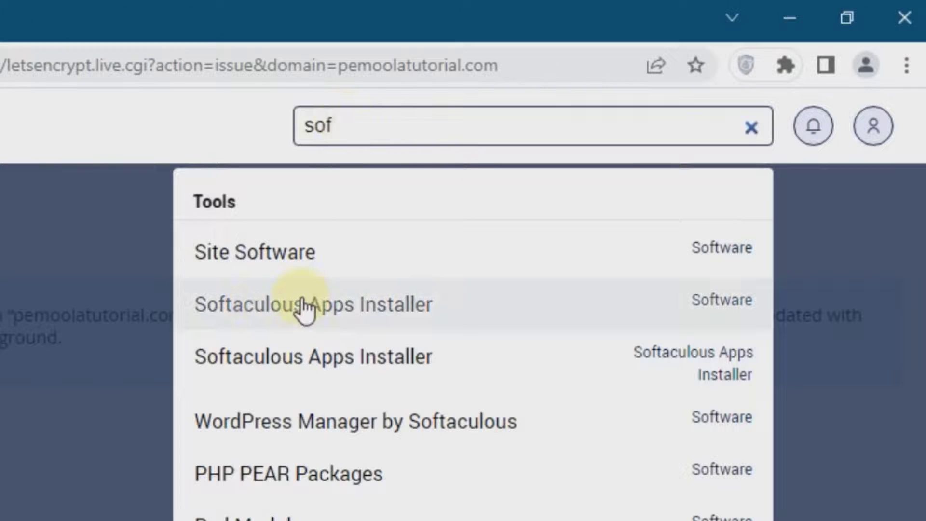
{"action": "left_click", "coordinate": [433, 313]}
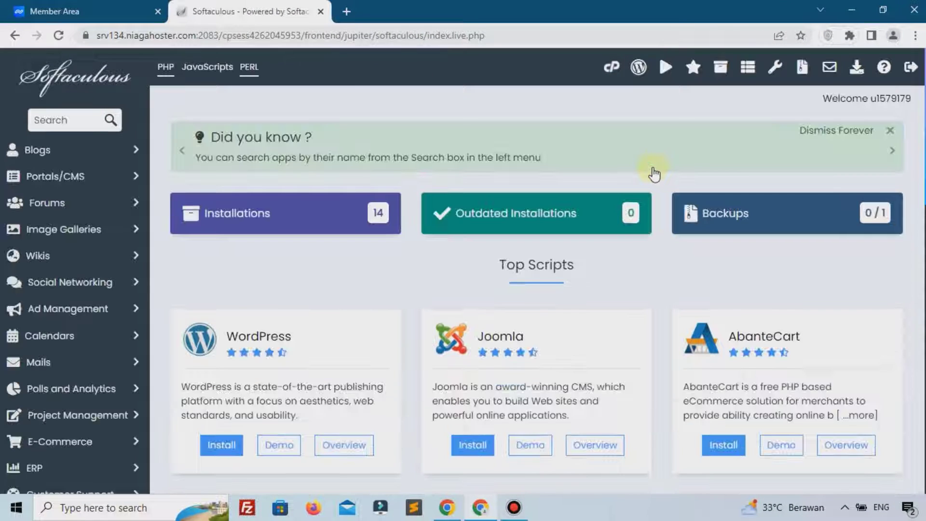
{"action": "scroll", "coordinate": [655, 174], "scroll_direction": "down", "scroll_amount": 4}
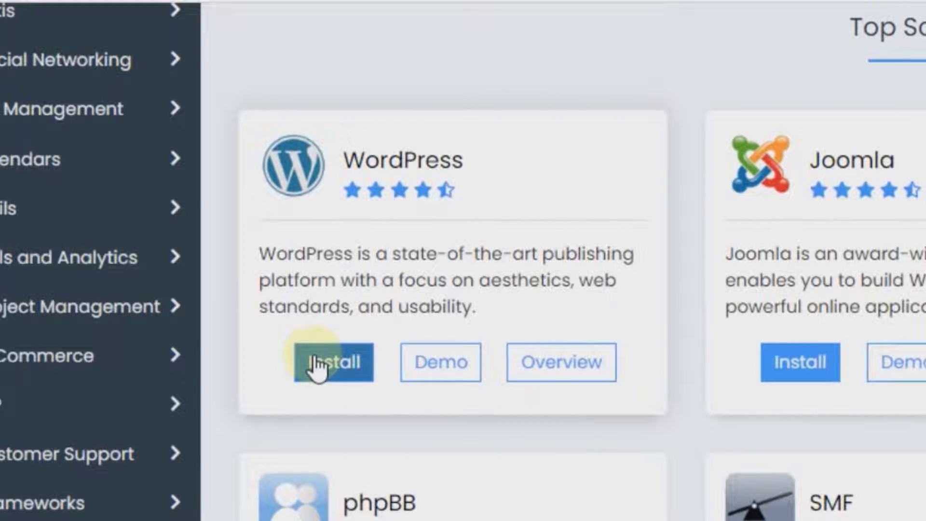
{"action": "left_click", "coordinate": [316, 367]}
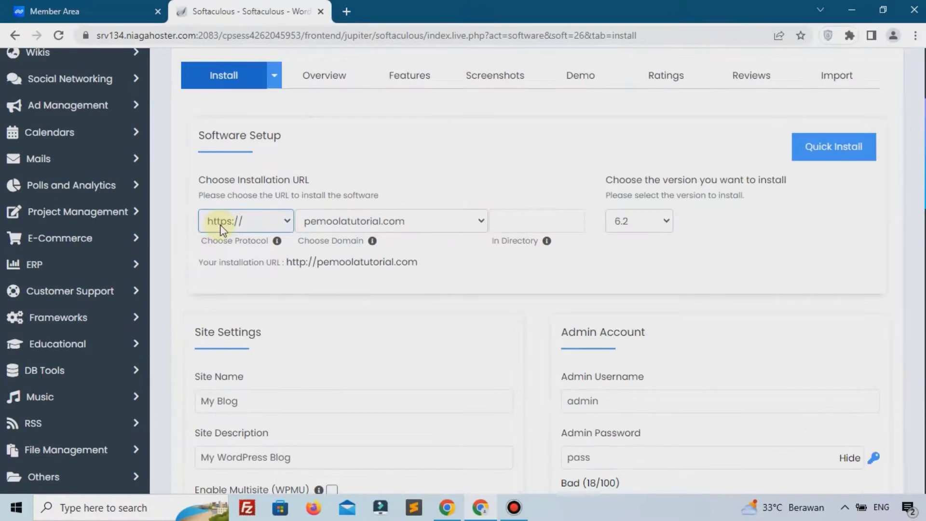
{"action": "left_click", "coordinate": [337, 226]}
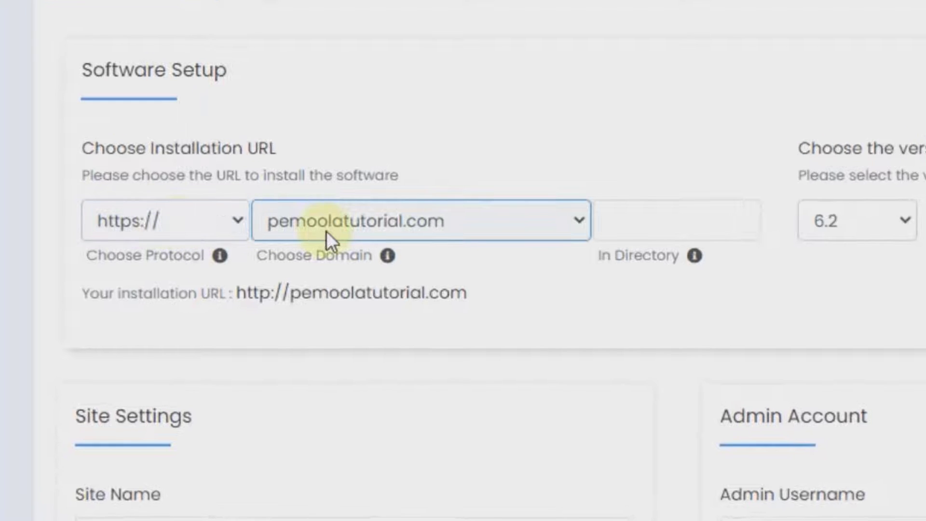
{"action": "left_click", "coordinate": [658, 246]}
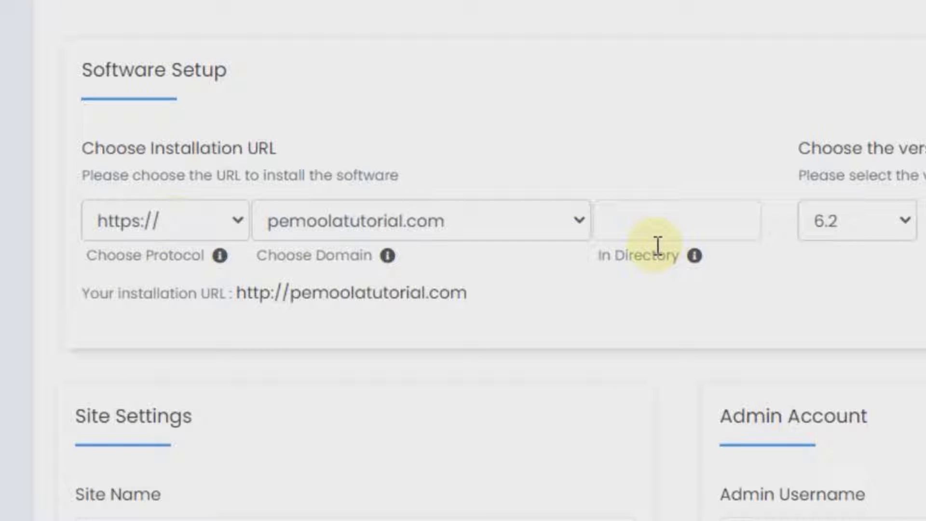
{"action": "left_click", "coordinate": [678, 230]}
{"action": "type", "text": "wp"}
{"action": "key", "text": "BackSpace"}
{"action": "key", "text": "BackSpace"}
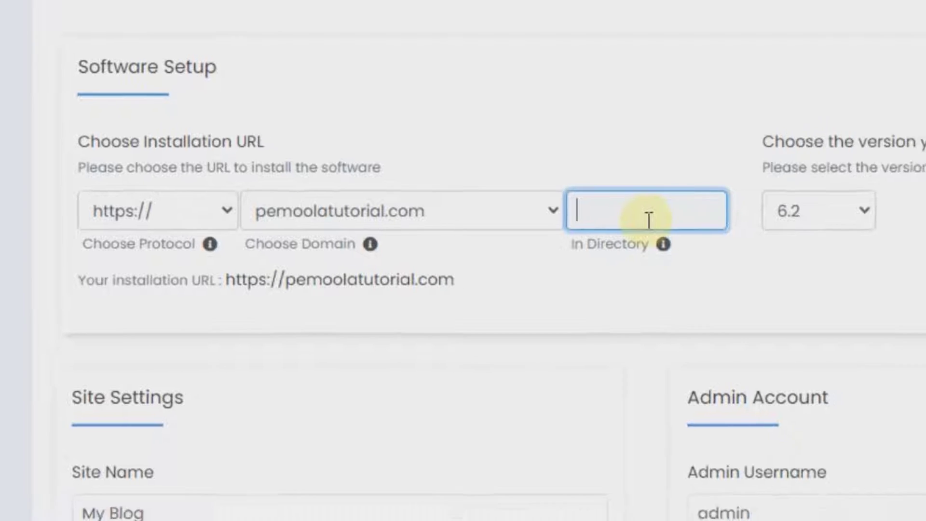
{"action": "left_click", "coordinate": [854, 221]}
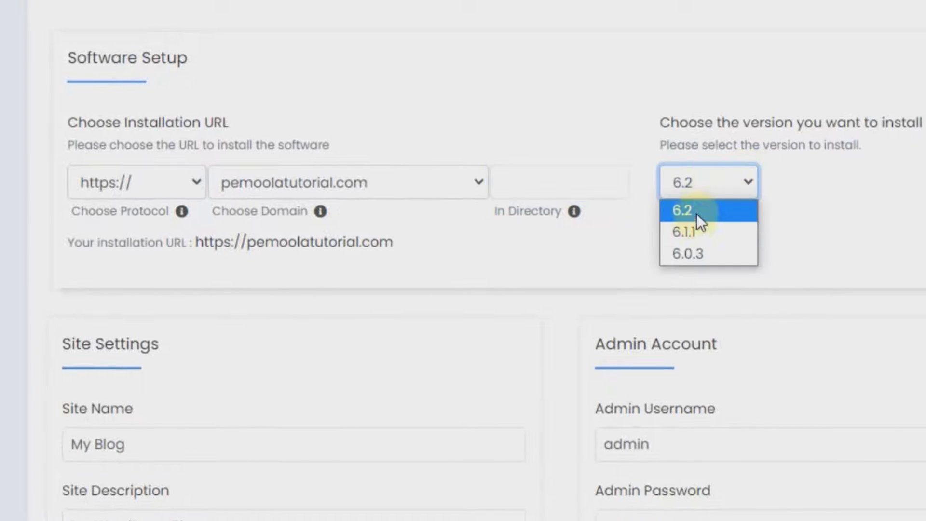
{"action": "left_click", "coordinate": [697, 213]}
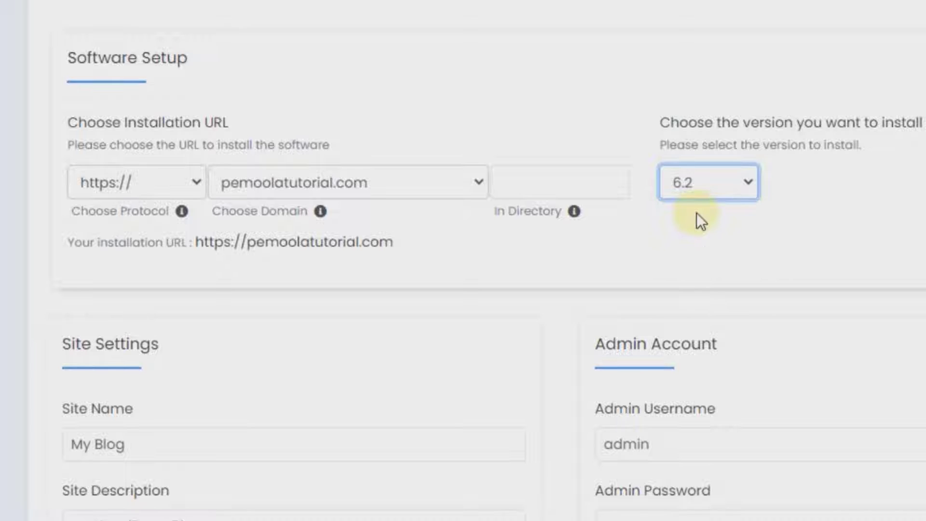
{"action": "scroll", "coordinate": [714, 214], "scroll_direction": "down", "scroll_amount": 4}
{"action": "left_click", "coordinate": [179, 251]}
{"action": "left_click", "coordinate": [180, 251]}
Name the site 'Travel indonesia' with the description 'Layanan Travel Terbaik'
{"action": "triple_click", "coordinate": [180, 251]}
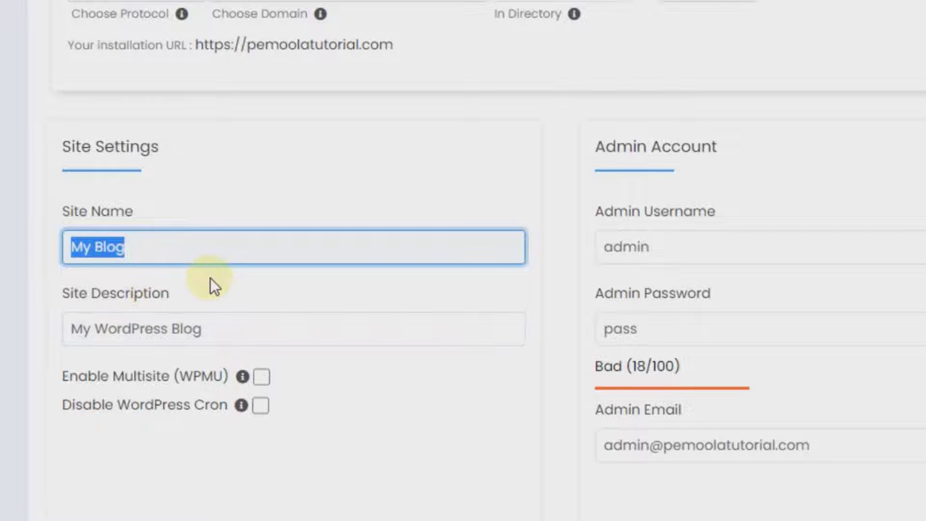
{"action": "type", "text": "Rah"}
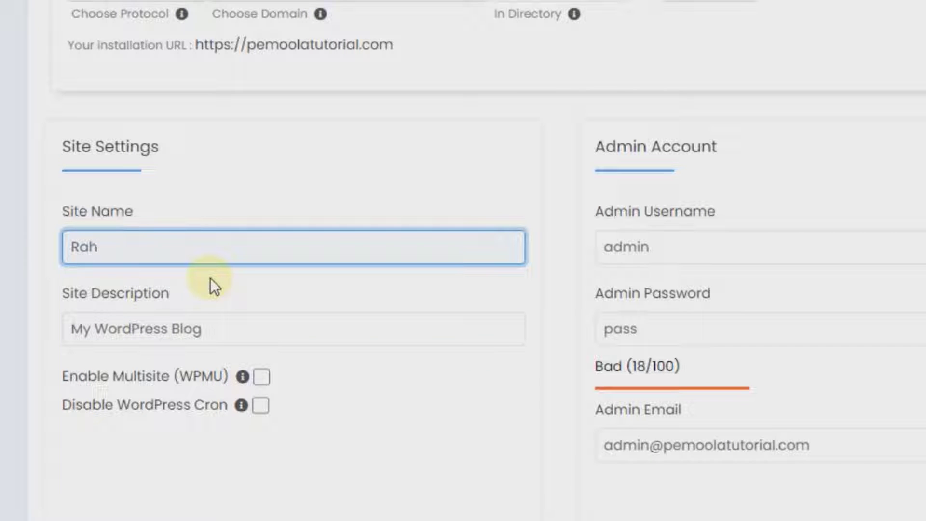
{"action": "type", "text": "ma"}
{"action": "key", "text": "ctrl+a"}
{"action": "type", "text": "Travel indonesia"}
{"action": "left_click", "coordinate": [197, 329]}
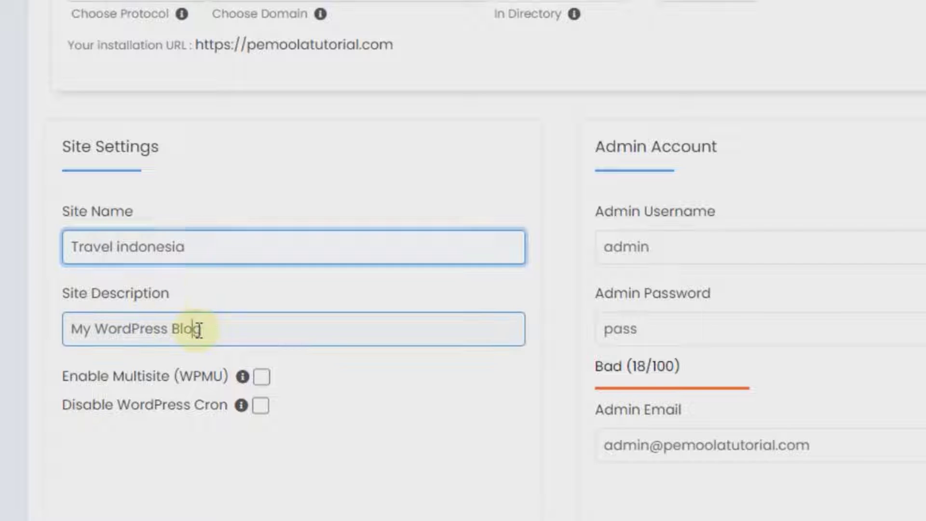
{"action": "key", "text": "ctrl+a"}
{"action": "type", "text": "Laya"}
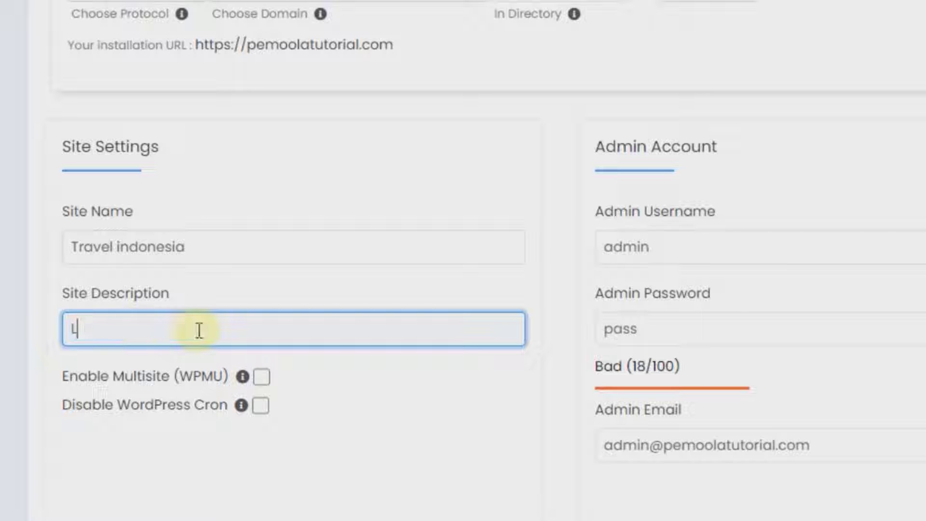
{"action": "type", "text": "nan Travel Terbaik"}
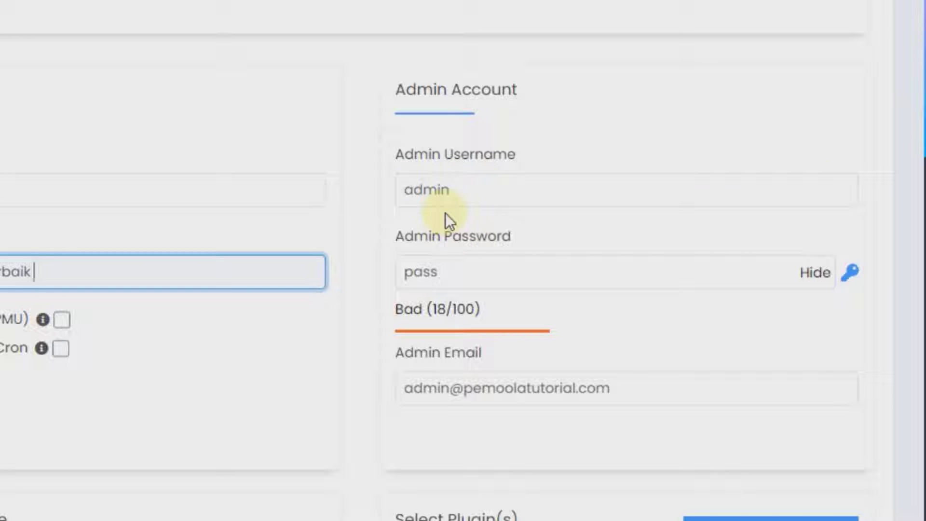
Enter the admin username, paste a strong admin password, and review the admin e-mail field
{"action": "double_click", "coordinate": [475, 198]}
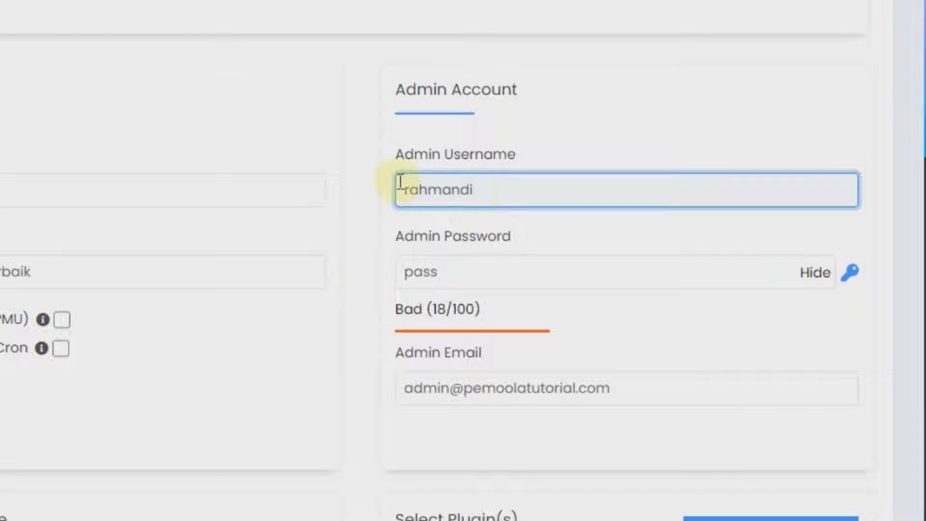
{"action": "left_click", "coordinate": [810, 273]}
{"action": "double_click", "coordinate": [659, 274]}
{"action": "key", "text": "ctrl+v"}
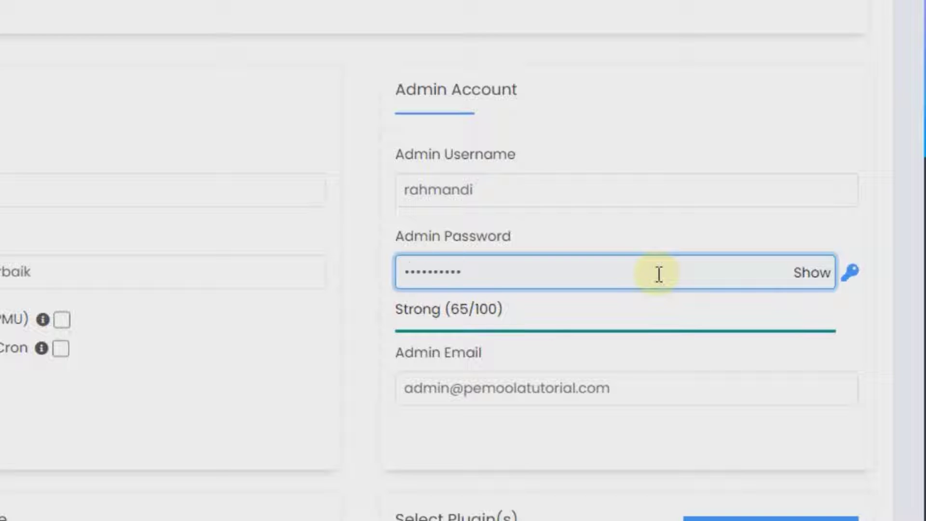
{"action": "scroll", "coordinate": [660, 275], "scroll_direction": "down", "scroll_amount": 4}
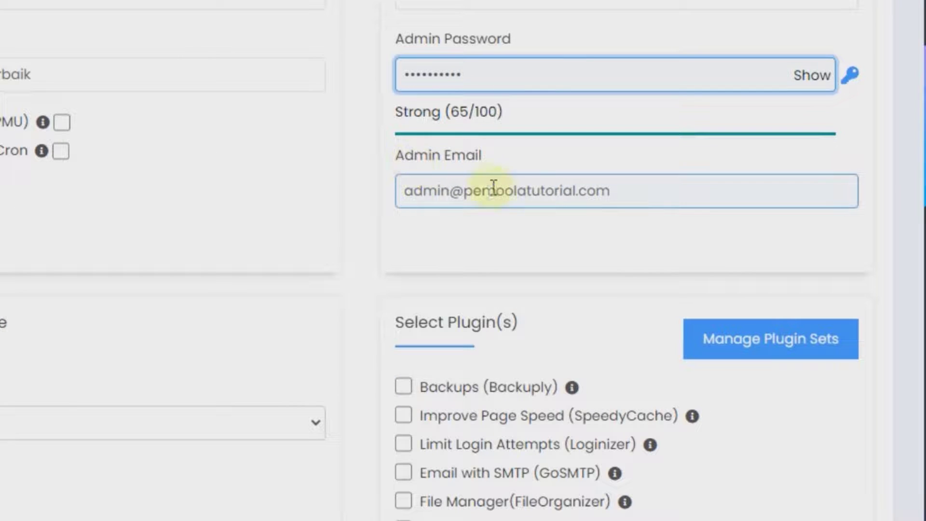
{"action": "left_click", "coordinate": [516, 190]}
{"action": "left_click_drag", "start_coordinate": [646, 193], "coordinate": [347, 189]}
{"action": "left_click", "coordinate": [421, 190]}
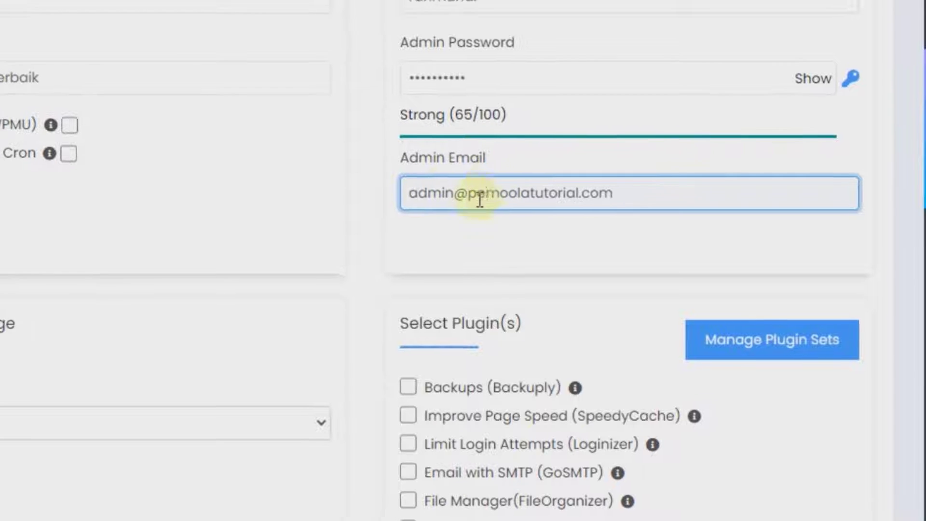
{"action": "scroll", "coordinate": [480, 199], "scroll_direction": "down", "scroll_amount": 3}
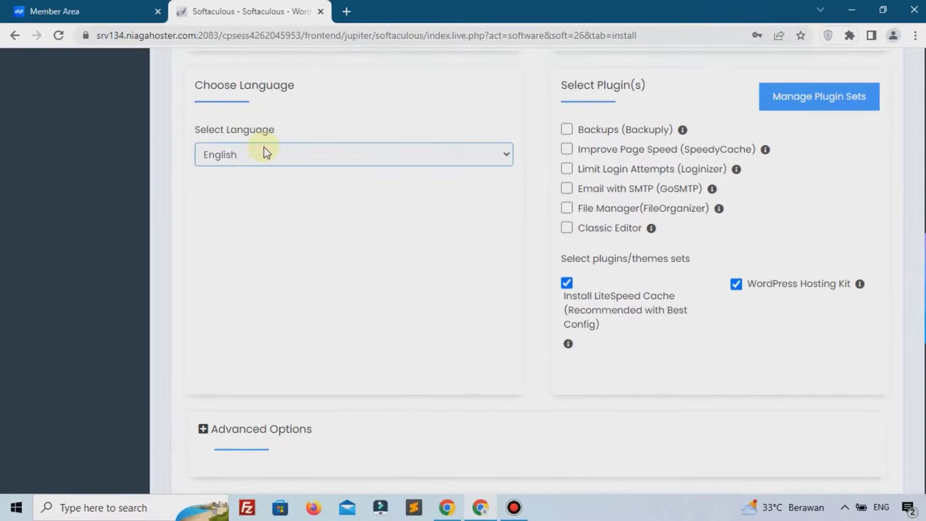
Choose Indonesian as the site language and start the WordPress installation
{"action": "left_click", "coordinate": [240, 153]}
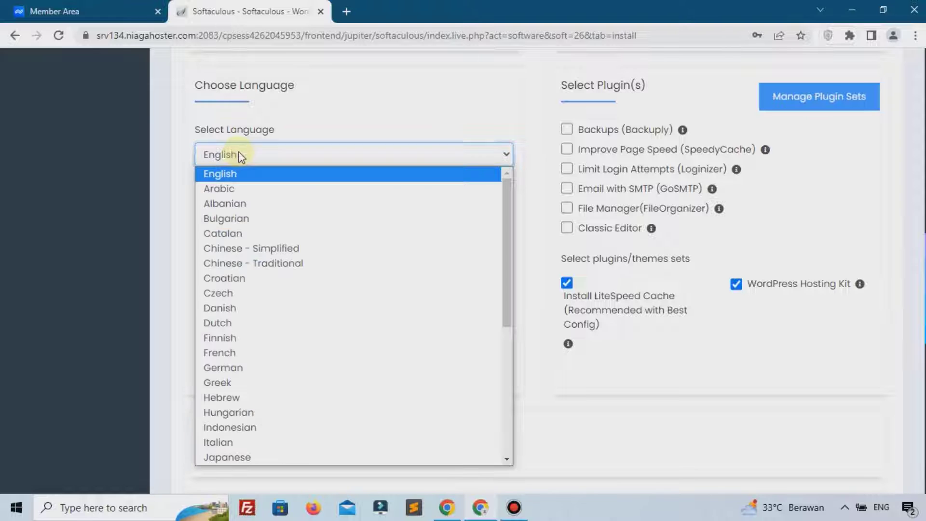
{"action": "left_click", "coordinate": [242, 425]}
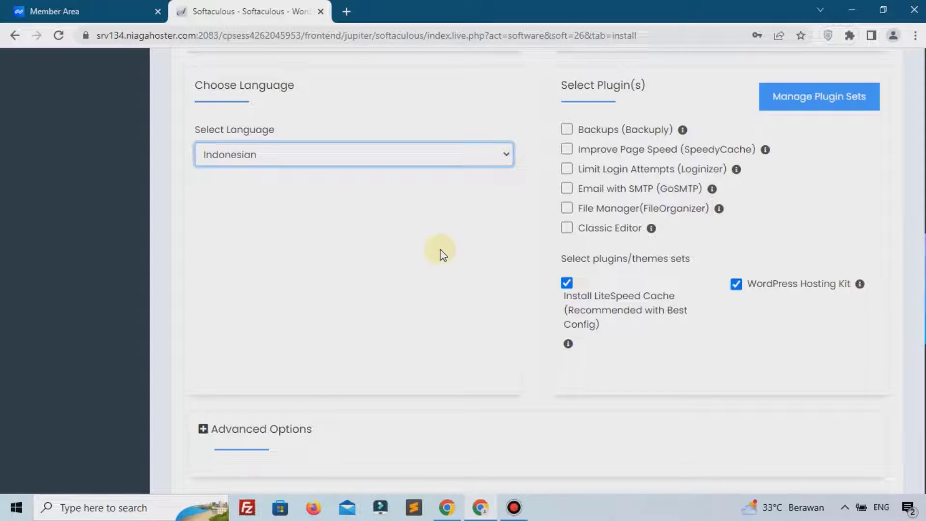
{"action": "scroll", "coordinate": [443, 254], "scroll_direction": "down", "scroll_amount": 10}
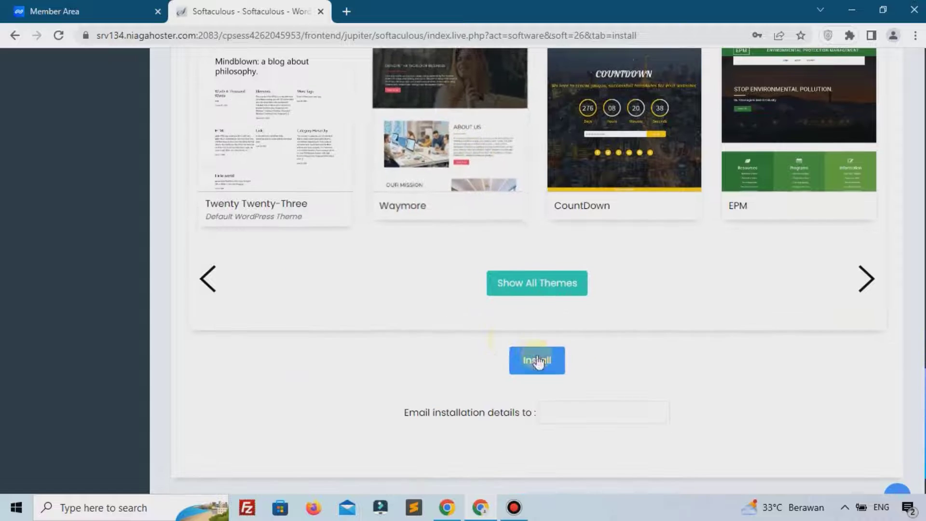
{"action": "left_click", "coordinate": [537, 361]}
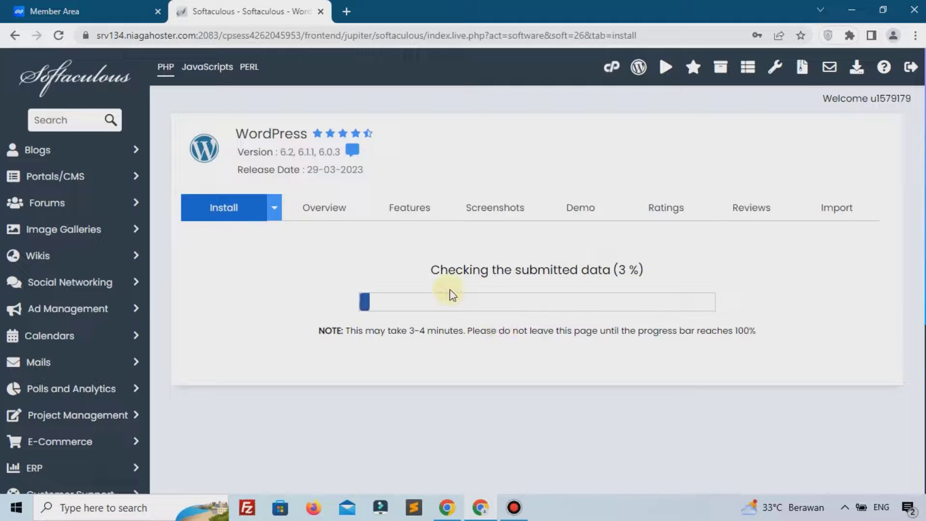
Save the admin password in the browser and return to the installation-success page
{"action": "left_click", "coordinate": [681, 229]}
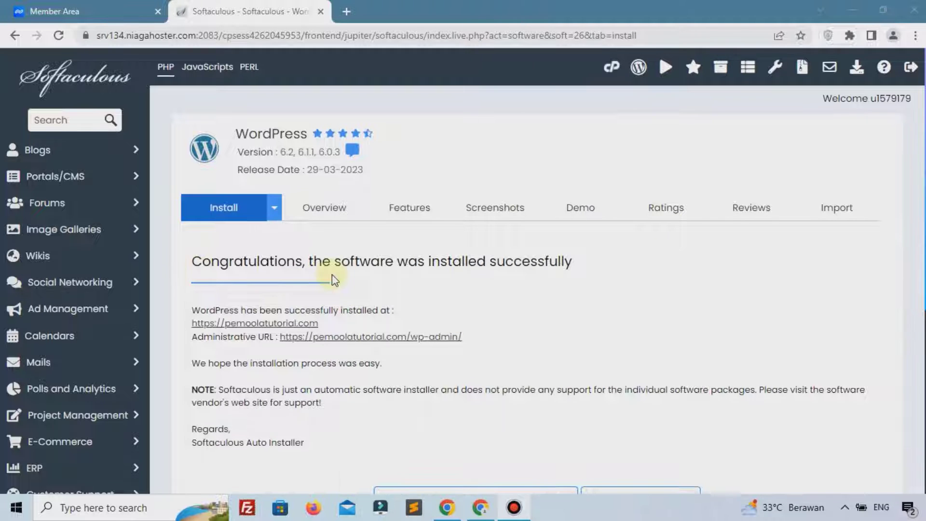
{"action": "scroll", "coordinate": [289, 265], "scroll_direction": "down", "scroll_amount": 1}
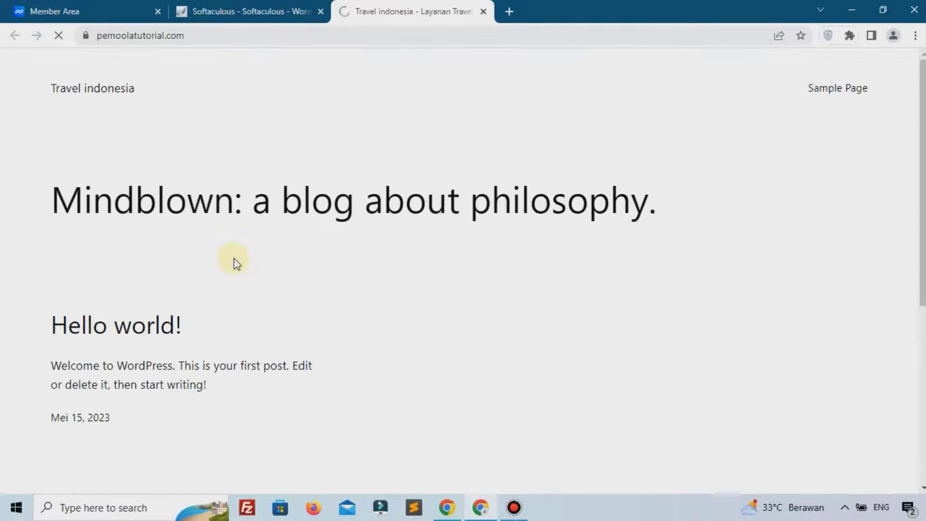
{"action": "scroll", "coordinate": [415, 256], "scroll_direction": "down", "scroll_amount": 5}
{"action": "key", "text": "ctrl+shift+Tab"}
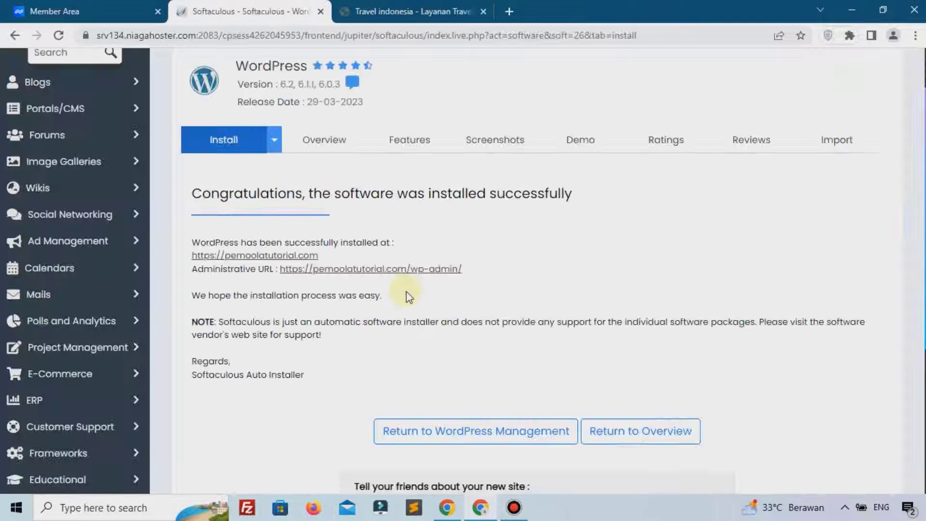
Open the Travel indonesia wp-admin, then close the Softaculous installer and Member Area tabs
{"action": "left_click", "coordinate": [392, 272]}
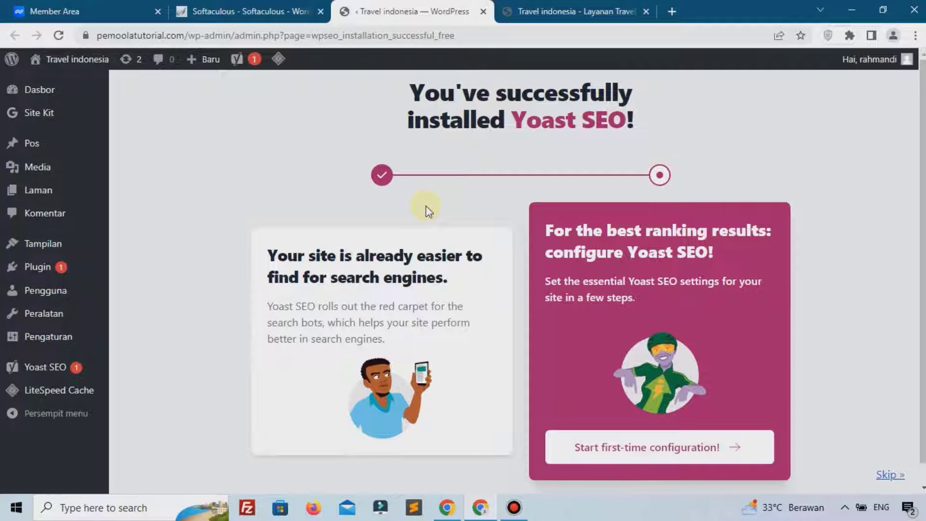
{"action": "left_click", "coordinate": [244, 11]}
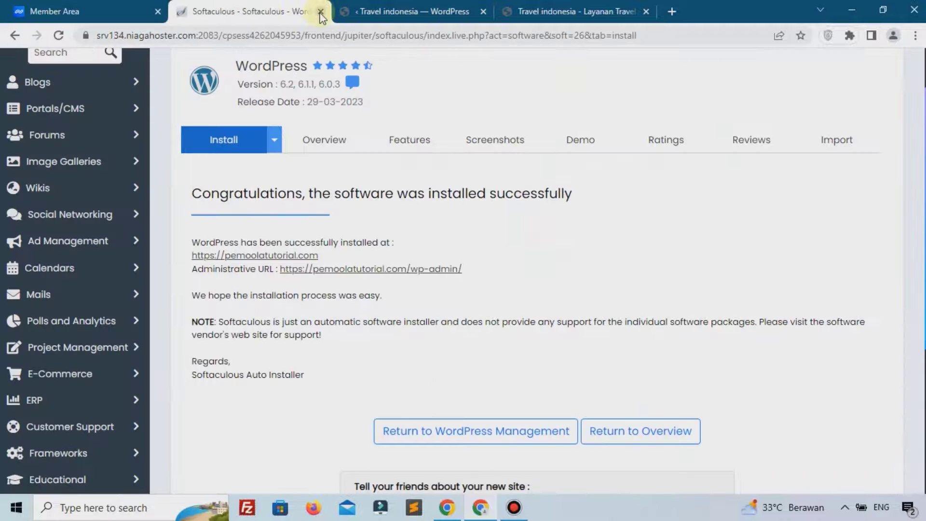
{"action": "left_click", "coordinate": [321, 11]}
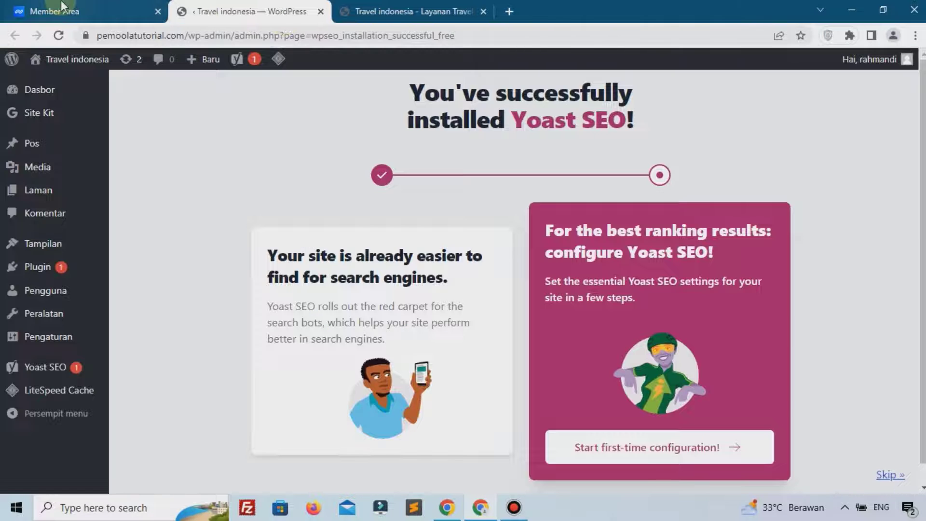
{"action": "left_click", "coordinate": [62, 5]}
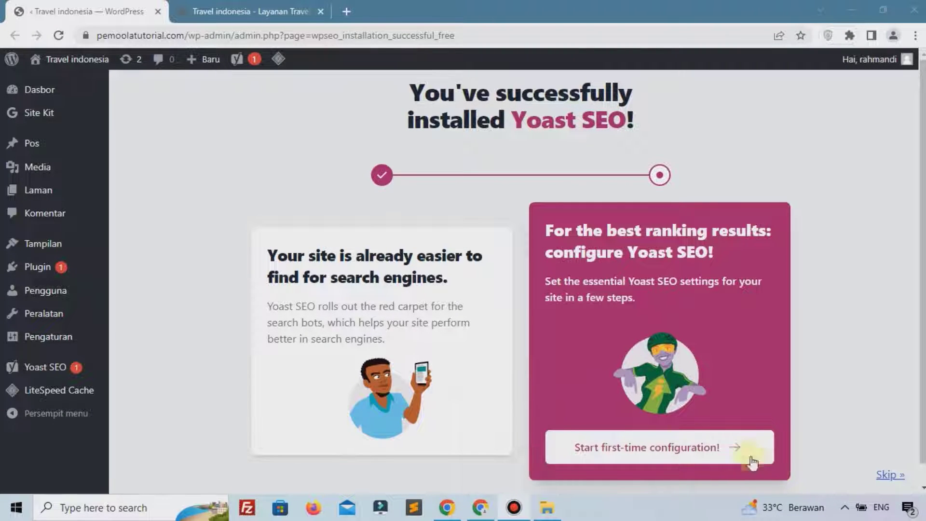
{"action": "mouse_move", "coordinate": [67, 251]}
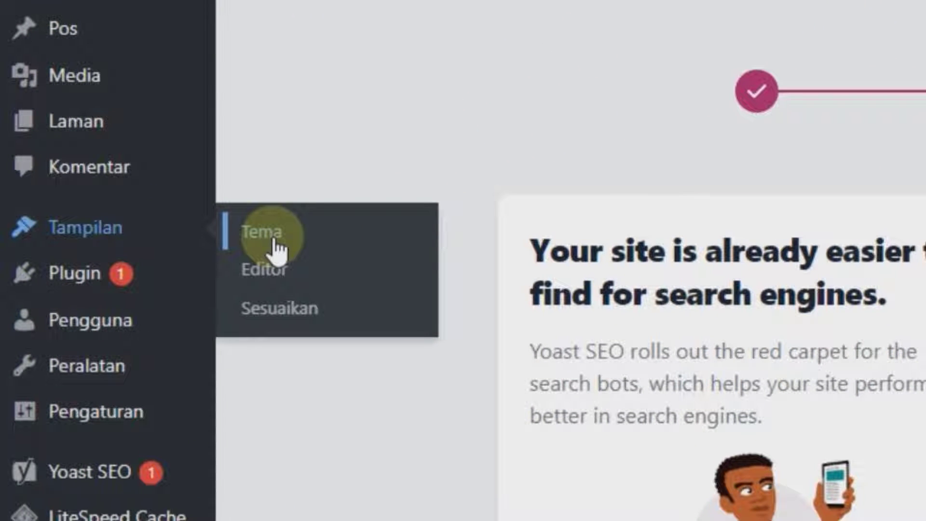
Search the theme directory under Tampilan > Tema > Tambah Baru for 'ocean wp'
{"action": "left_click", "coordinate": [275, 248]}
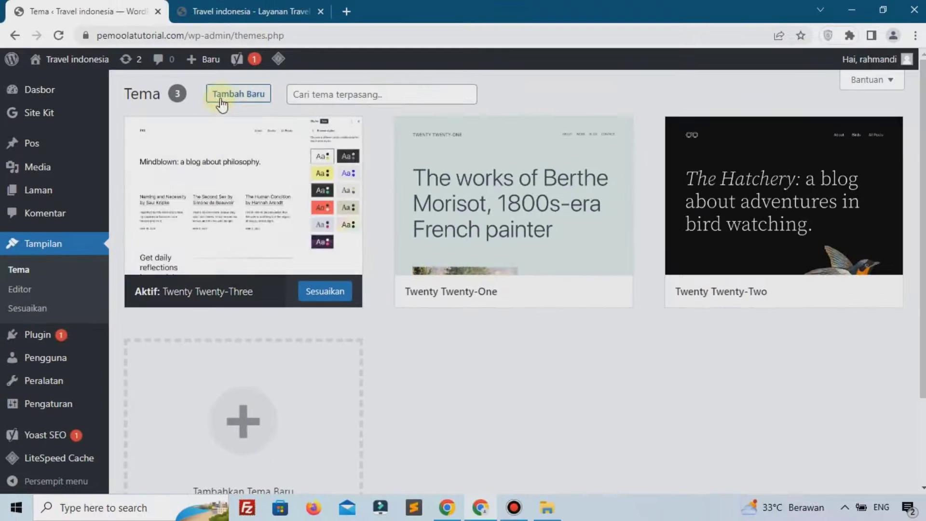
{"action": "left_click", "coordinate": [222, 95]}
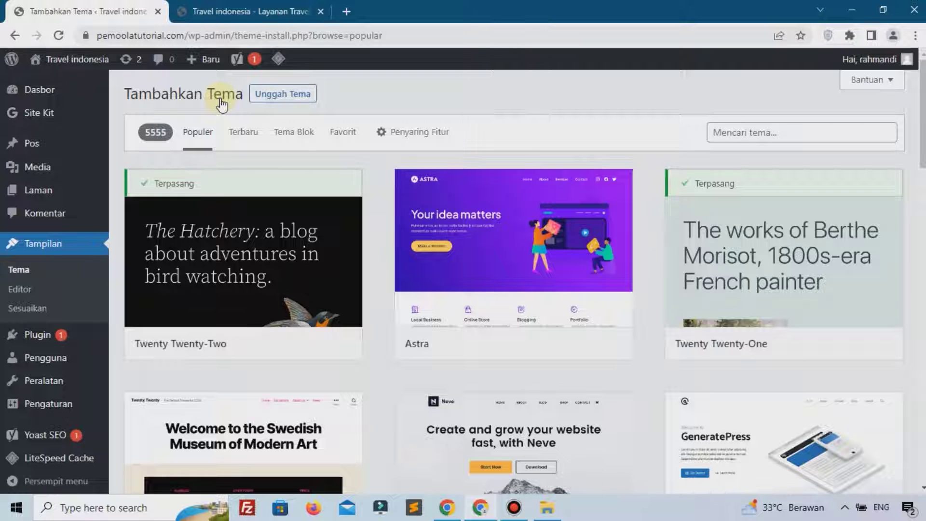
{"action": "left_click", "coordinate": [772, 128]}
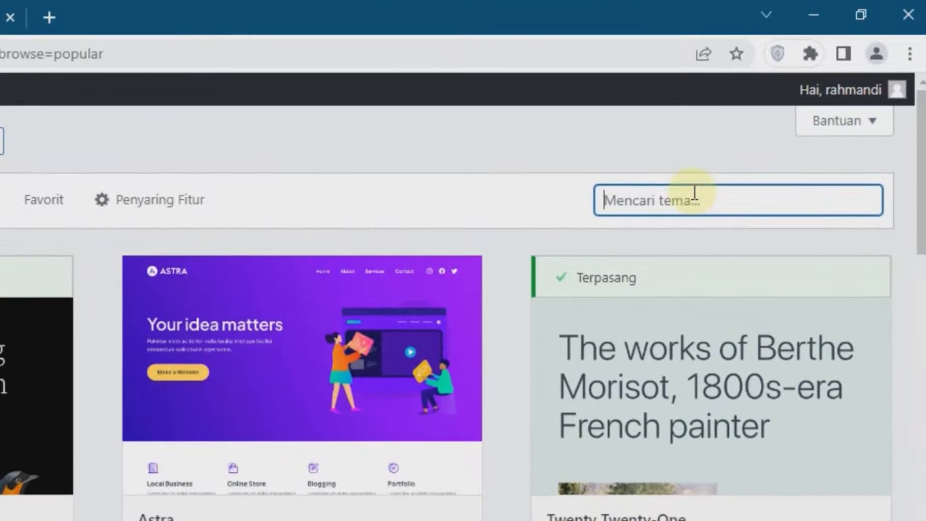
{"action": "type", "text": "ocean wp"}
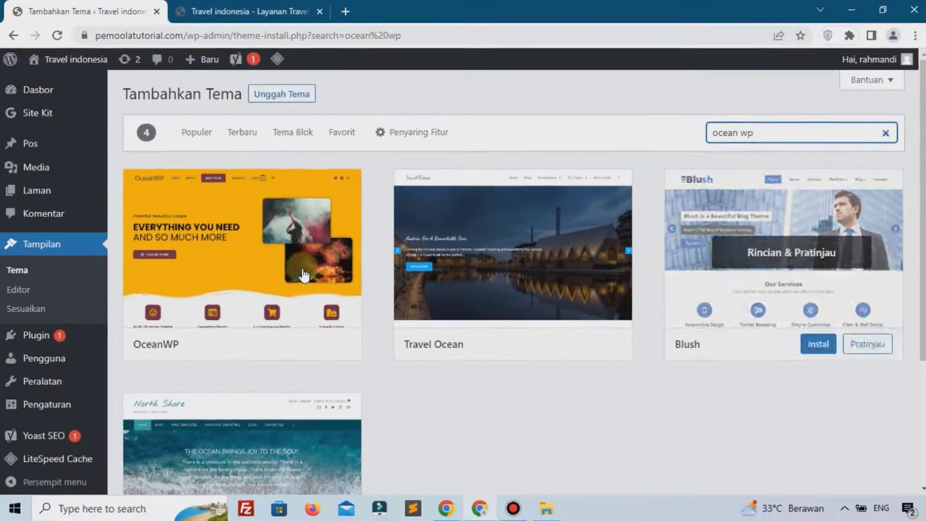
{"action": "mouse_move", "coordinate": [196, 232]}
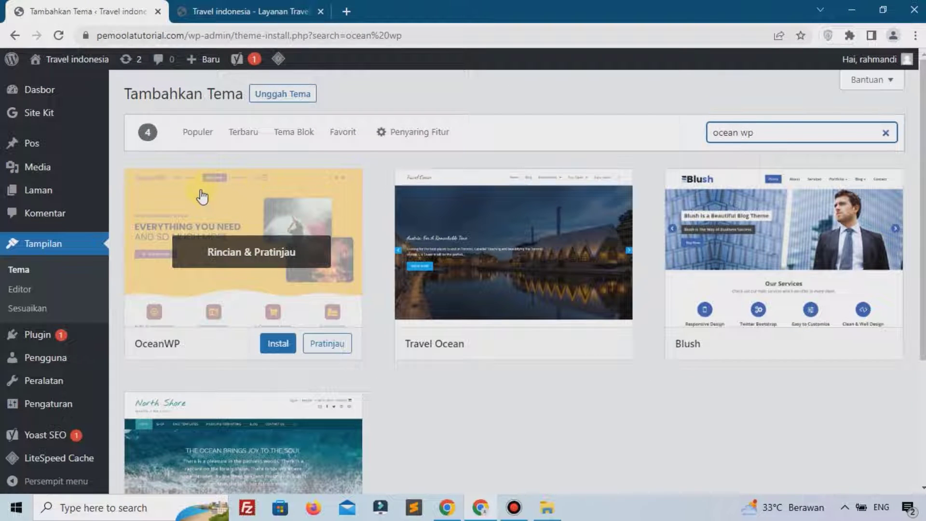
Install and activate the OceanWP theme
{"action": "left_click", "coordinate": [278, 344]}
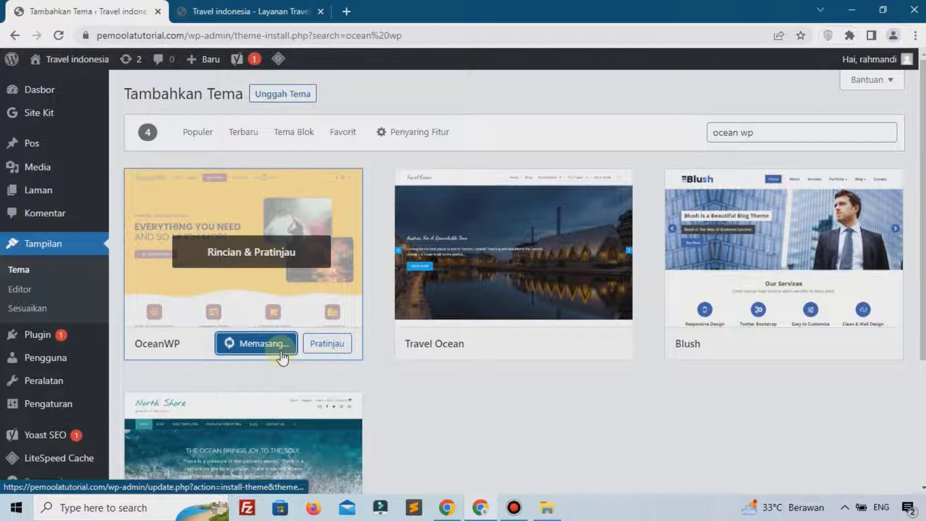
{"action": "left_click", "coordinate": [234, 343]}
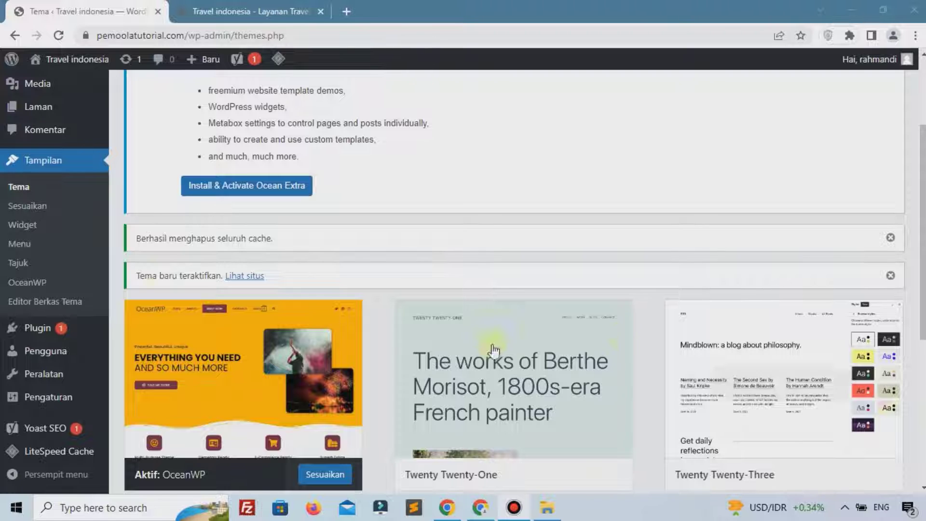
{"action": "scroll", "coordinate": [338, 159], "scroll_direction": "up", "scroll_amount": 3}
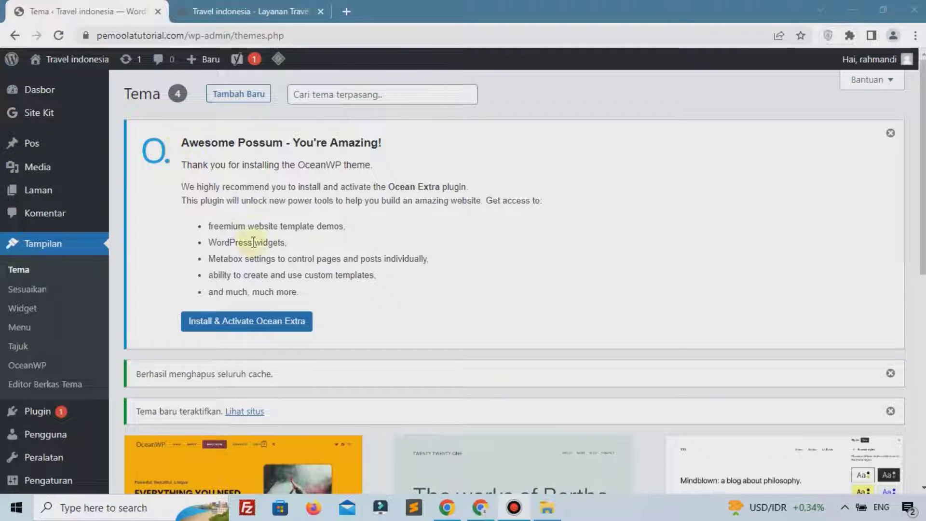
{"action": "scroll", "coordinate": [263, 341], "scroll_direction": "down", "scroll_amount": 4}
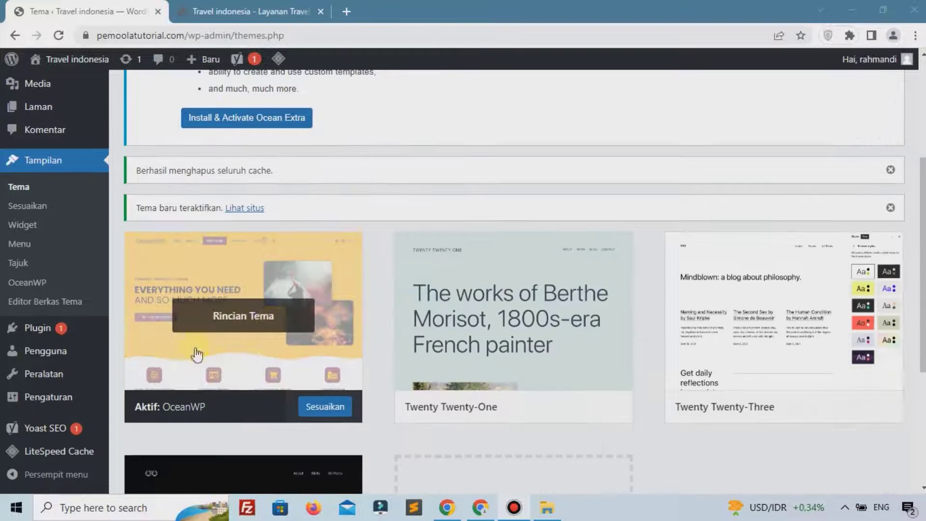
{"action": "scroll", "coordinate": [289, 338], "scroll_direction": "up", "scroll_amount": 3}
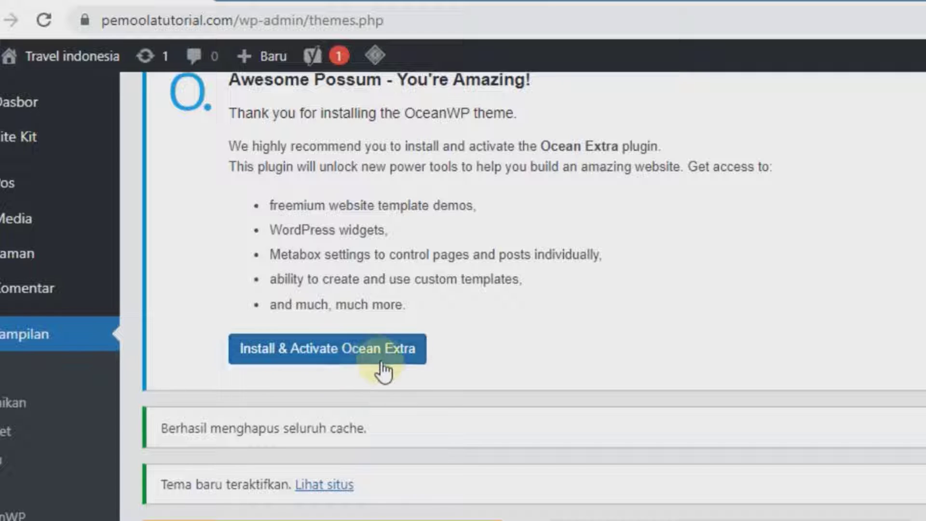
{"action": "scroll", "coordinate": [389, 358], "scroll_direction": "up", "scroll_amount": 2}
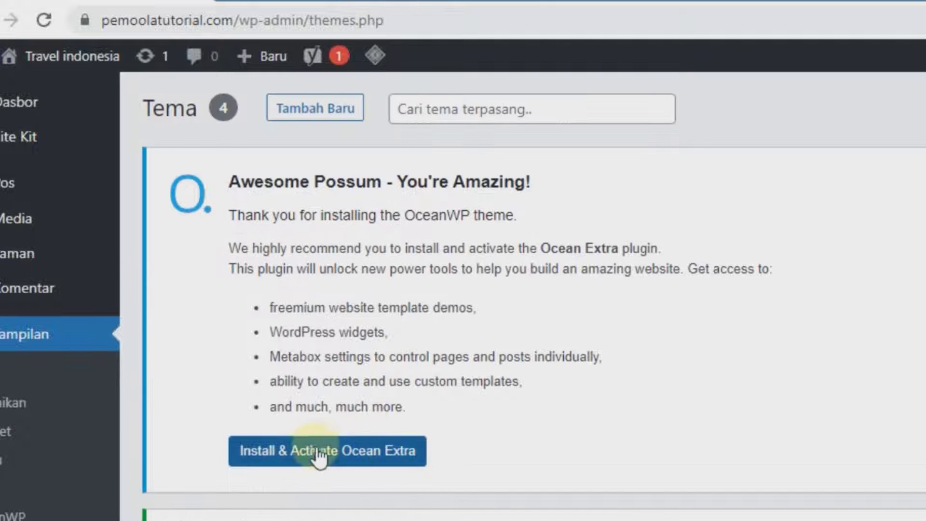
Install and activate Ocean Extra, then accept OceanWP's opt-in with Allow & Continue
{"action": "left_click", "coordinate": [342, 449]}
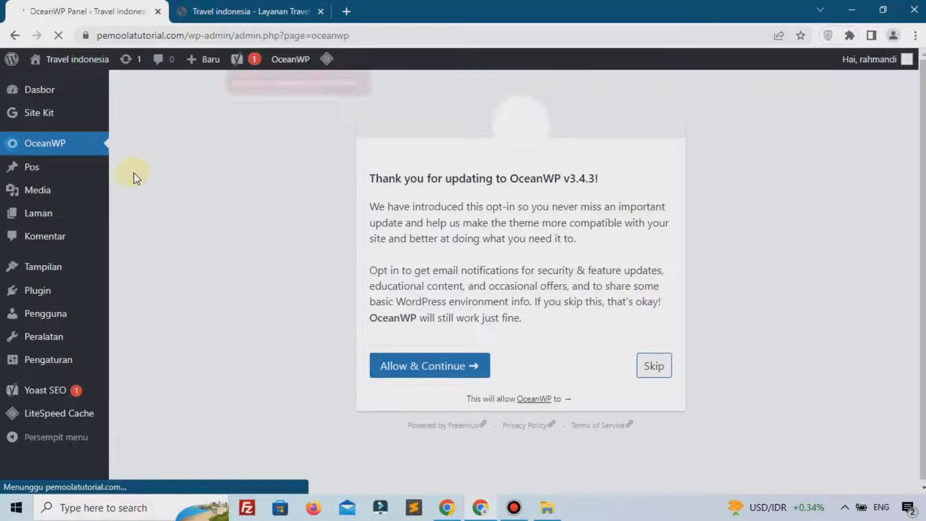
{"action": "left_click", "coordinate": [419, 368]}
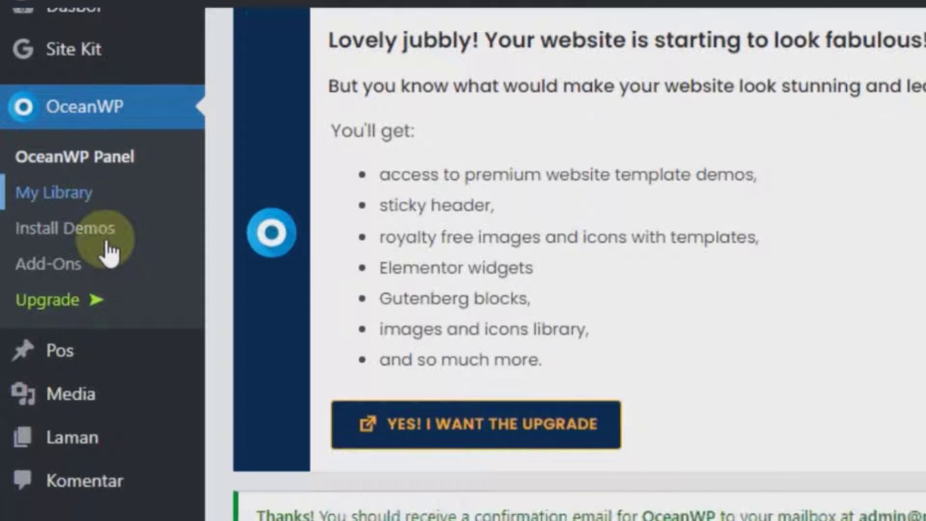
{"action": "scroll", "coordinate": [104, 246], "scroll_direction": "down", "scroll_amount": 1}
Search plugins for 'elementor', then install and activate the Elementor page builder
{"action": "mouse_move", "coordinate": [99, 277]}
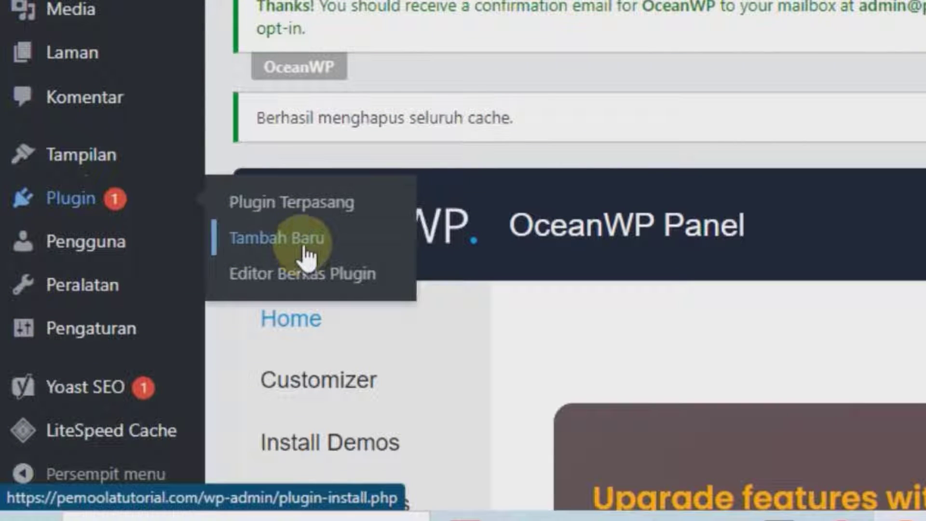
{"action": "left_click", "coordinate": [305, 251]}
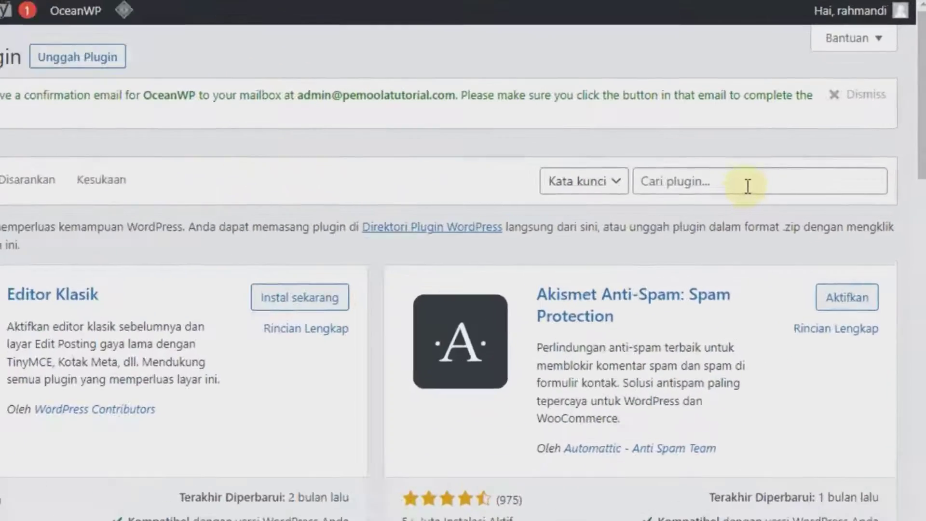
{"action": "left_click", "coordinate": [818, 162]}
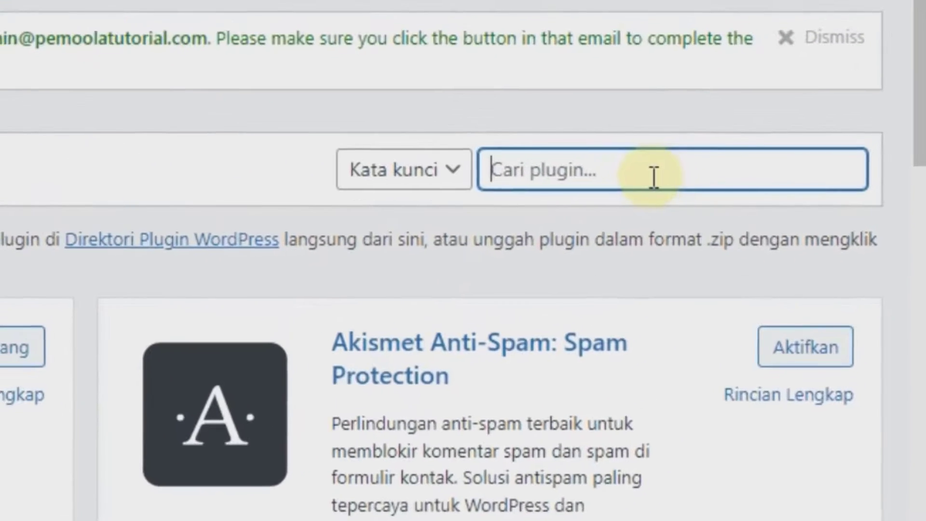
{"action": "type", "text": "elementor"}
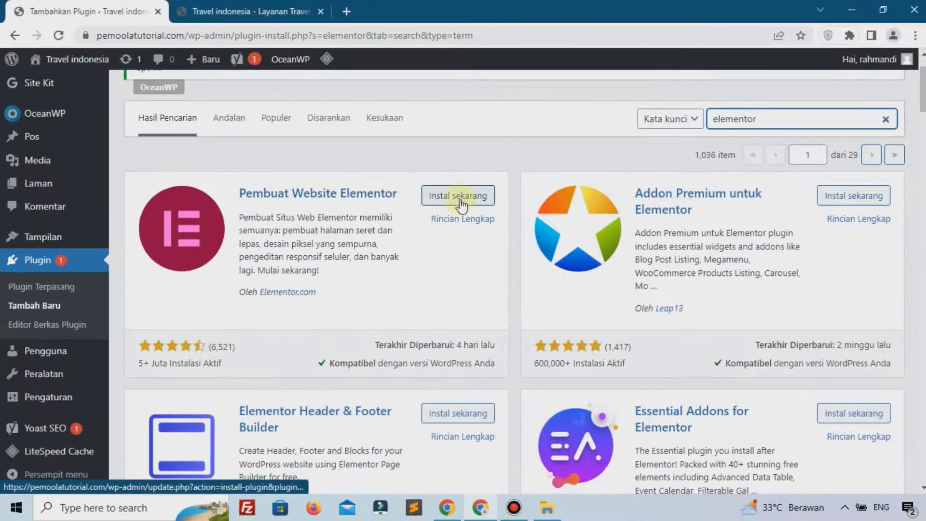
{"action": "left_click", "coordinate": [461, 196]}
{"action": "scroll", "coordinate": [467, 217], "scroll_direction": "up", "scroll_amount": 1}
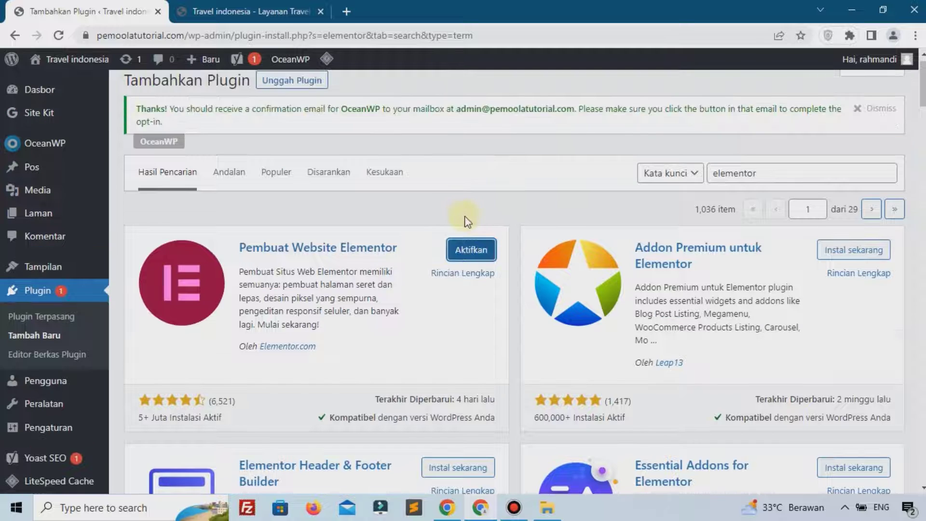
{"action": "left_click", "coordinate": [478, 250]}
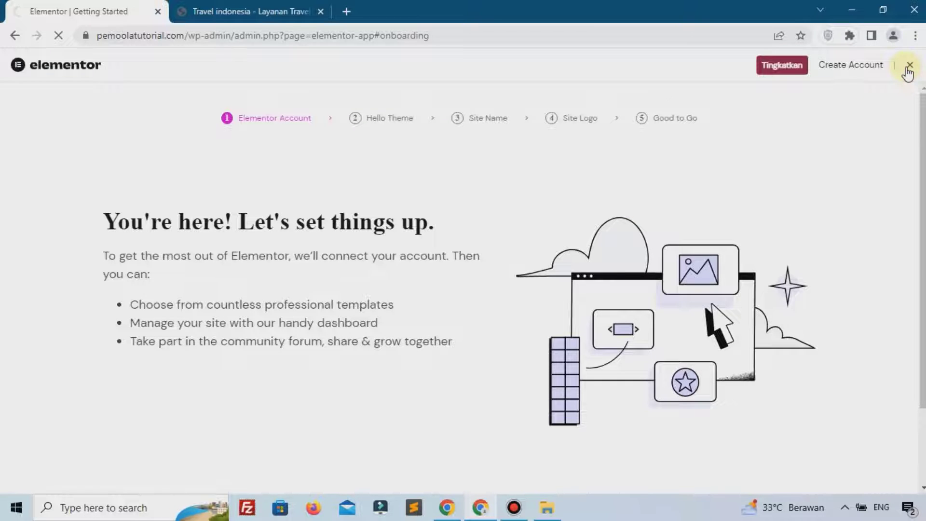
{"action": "scroll", "coordinate": [106, 129], "scroll_direction": "down", "scroll_amount": 3}
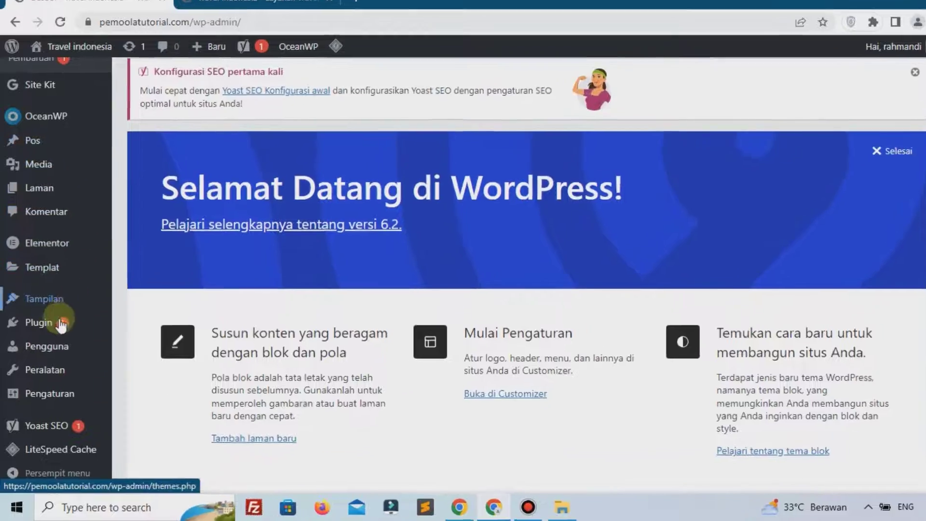
Search plugins for 'wp travel', then install and activate the WP Travel plugin
{"action": "mouse_move", "coordinate": [59, 329]}
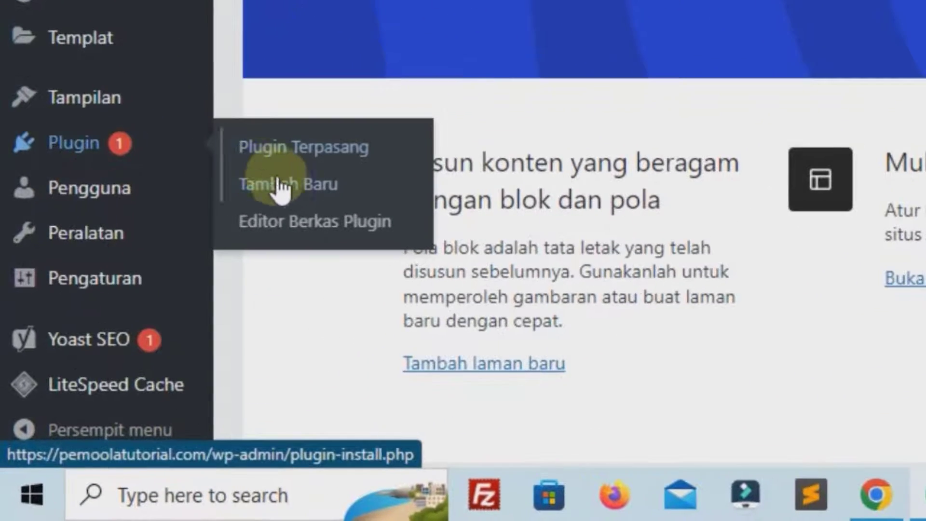
{"action": "left_click", "coordinate": [288, 193]}
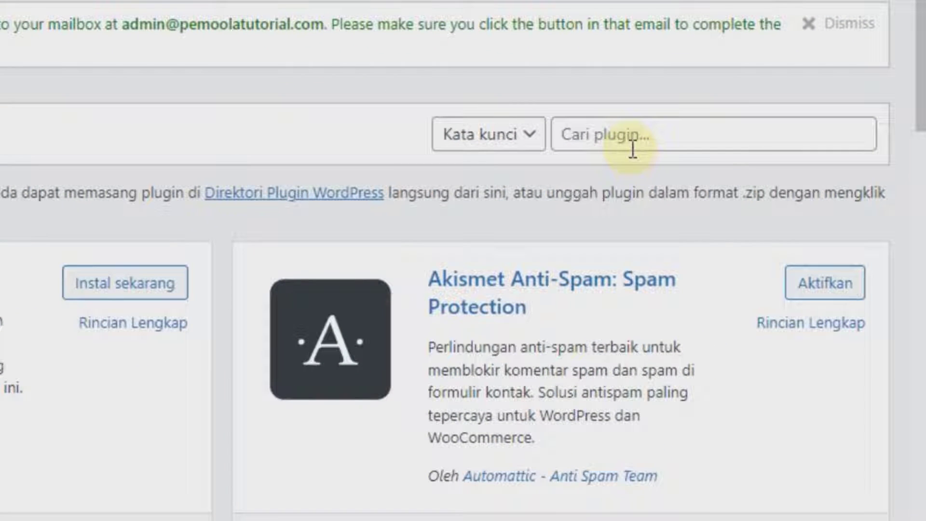
{"action": "left_click", "coordinate": [632, 150]}
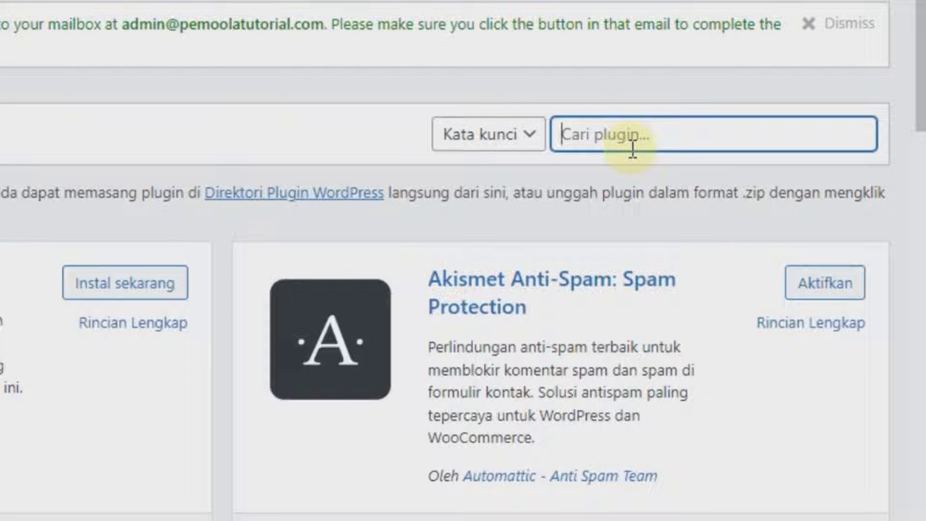
{"action": "type", "text": "wp travel"}
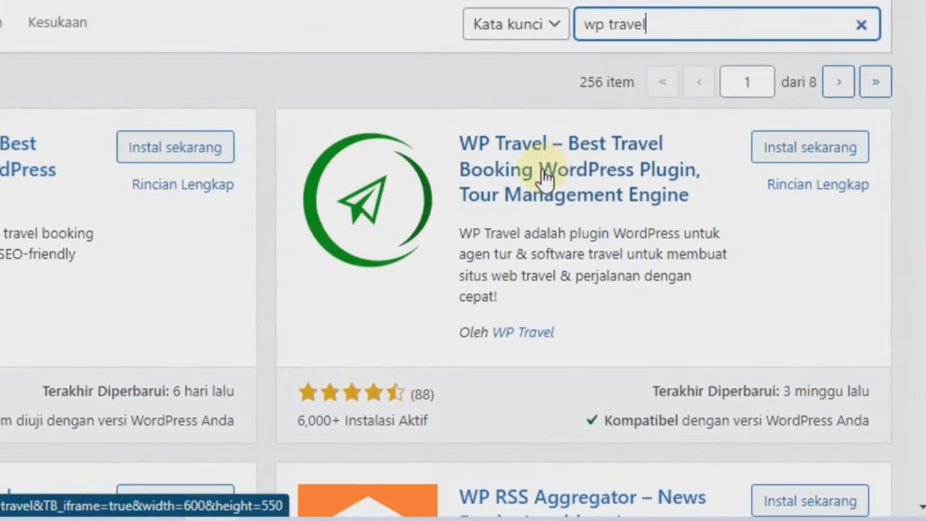
{"action": "scroll", "coordinate": [680, 181], "scroll_direction": "down", "scroll_amount": 3}
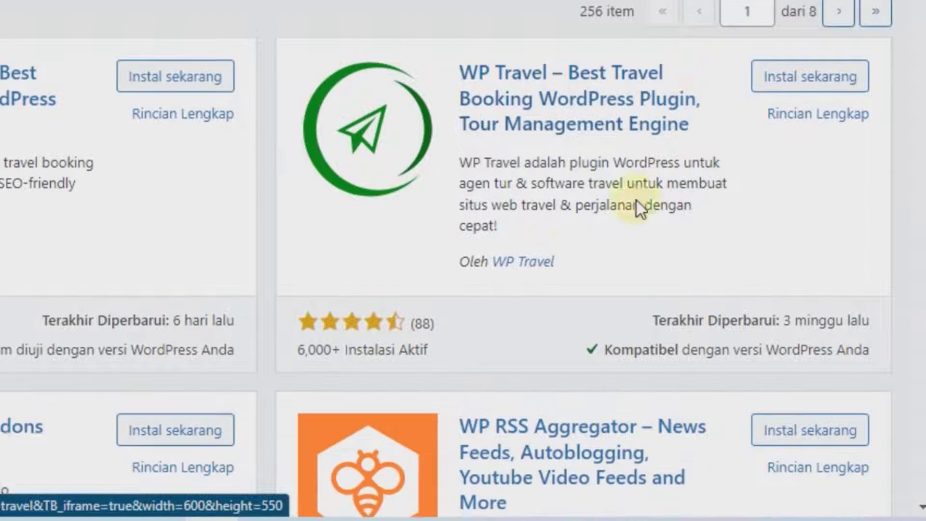
{"action": "scroll", "coordinate": [545, 223], "scroll_direction": "up", "scroll_amount": 3}
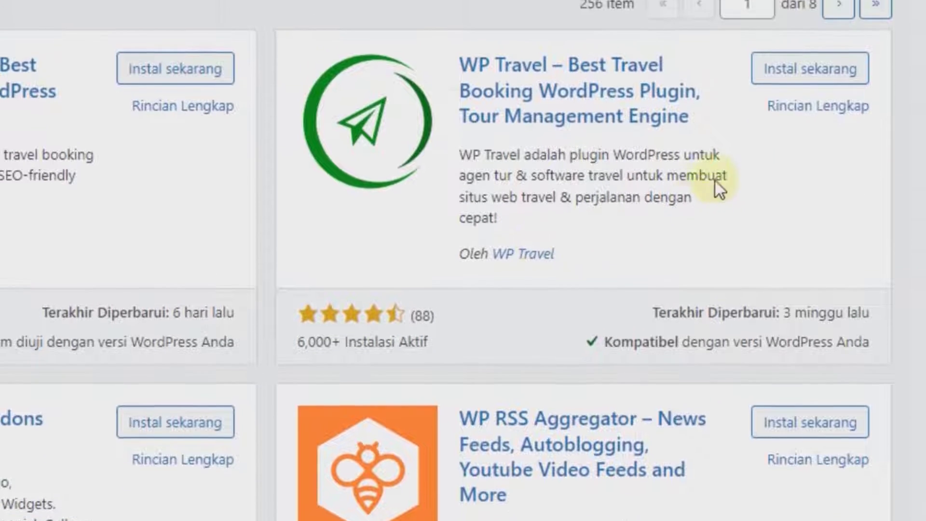
{"action": "left_click", "coordinate": [781, 143]}
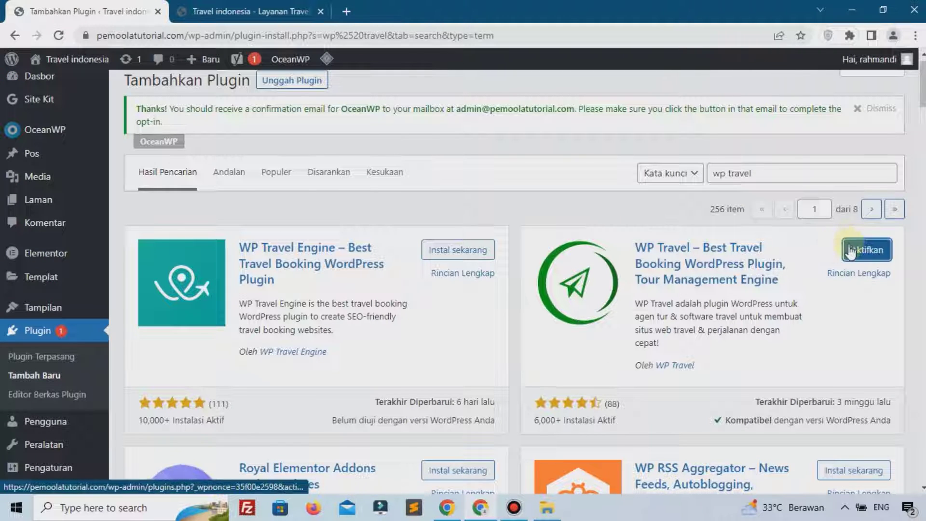
{"action": "left_click", "coordinate": [862, 250]}
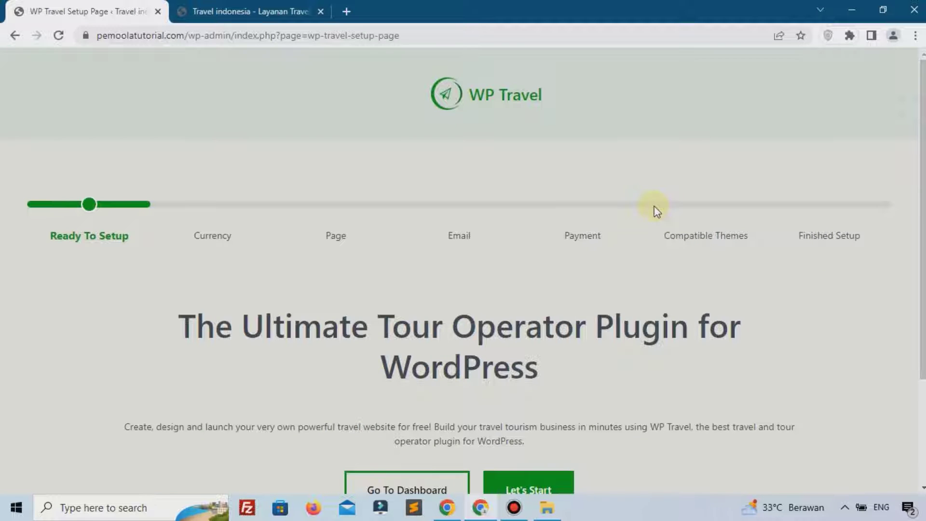
Leave the WP Travel wizard at Ready To Setup via Go To Dashboard
{"action": "scroll", "coordinate": [654, 207], "scroll_direction": "down", "scroll_amount": 3}
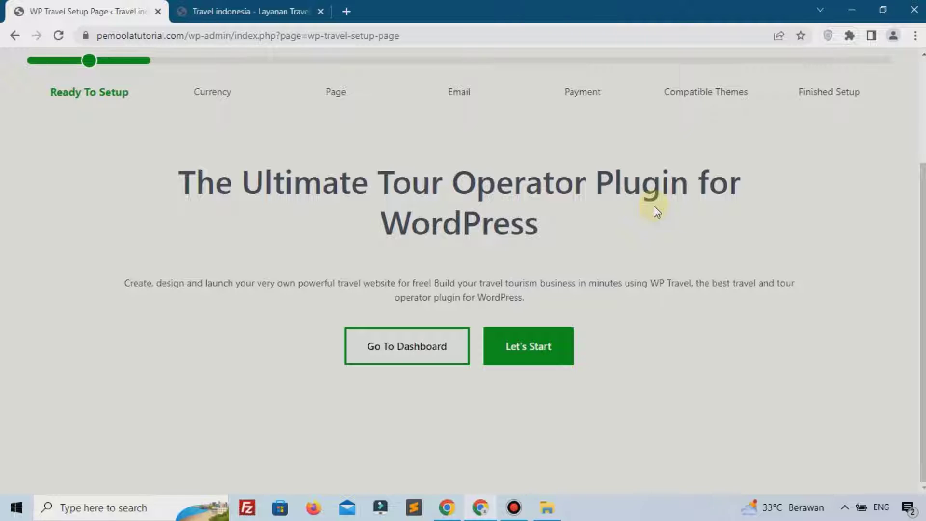
{"action": "left_click", "coordinate": [424, 347]}
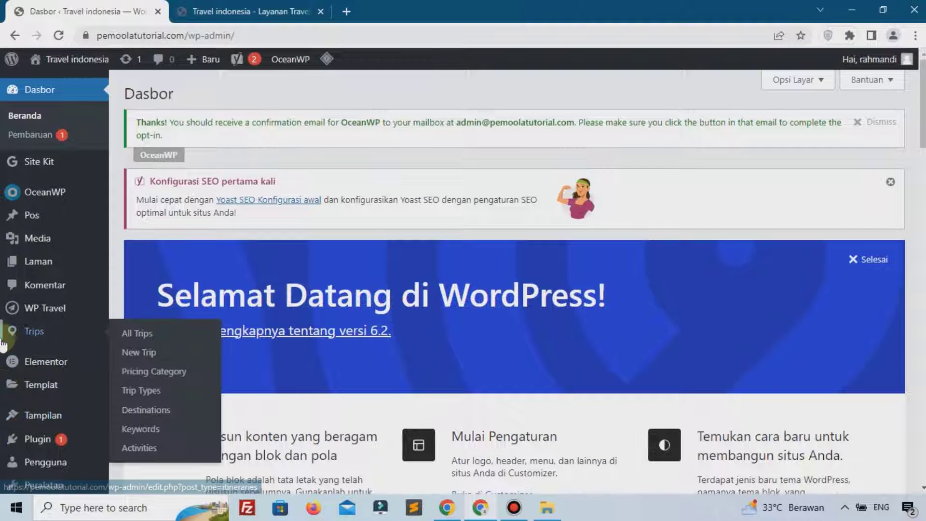
Open WP Travel > Bookings, showing the empty 'No bookings found' list
{"action": "scroll", "coordinate": [17, 295], "scroll_direction": "down", "scroll_amount": 1}
{"action": "mouse_move", "coordinate": [47, 250]}
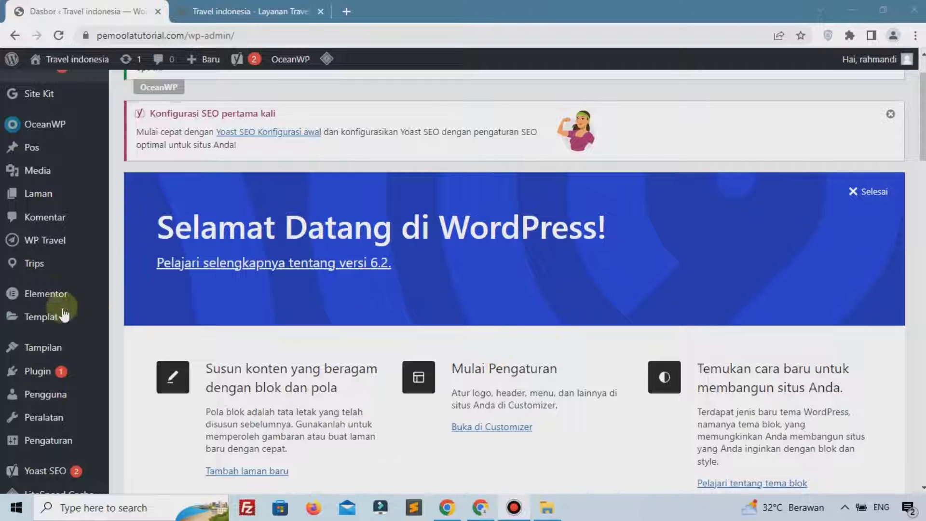
{"action": "mouse_move", "coordinate": [29, 244]}
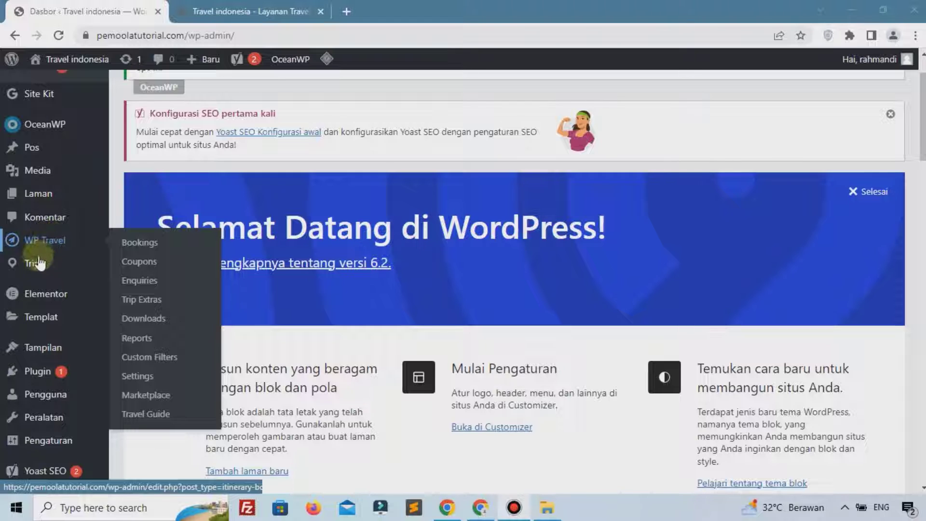
{"action": "mouse_move", "coordinate": [37, 280]}
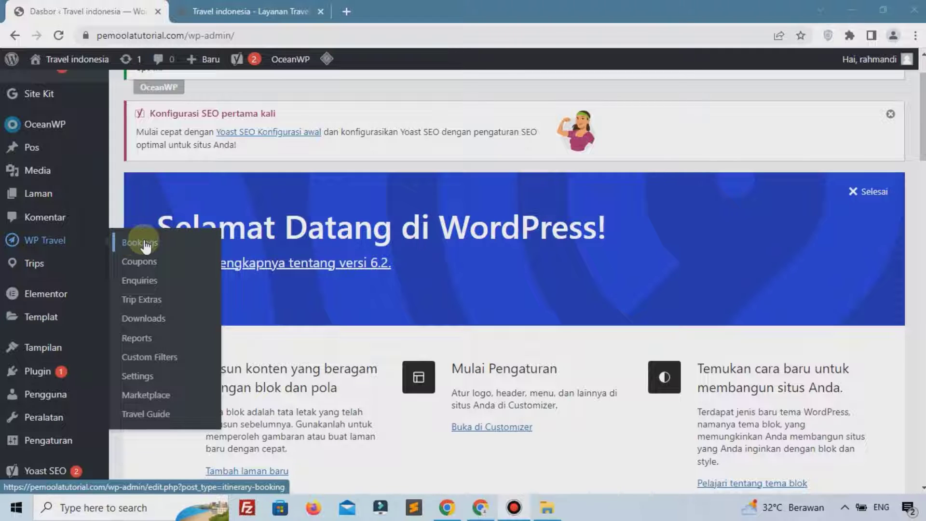
{"action": "left_click", "coordinate": [145, 246]}
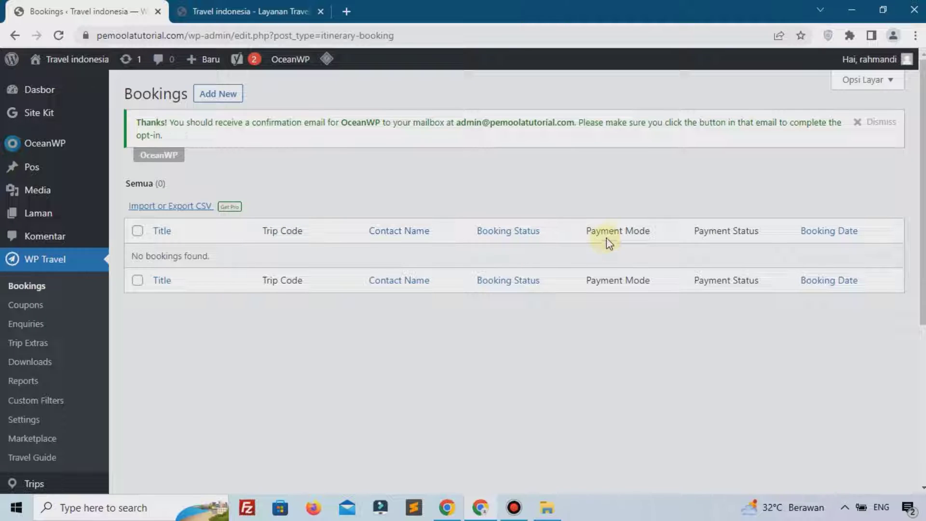
Start a new WP Travel coupon titled Kupon1 with coupon code 001
{"action": "left_click", "coordinate": [63, 307]}
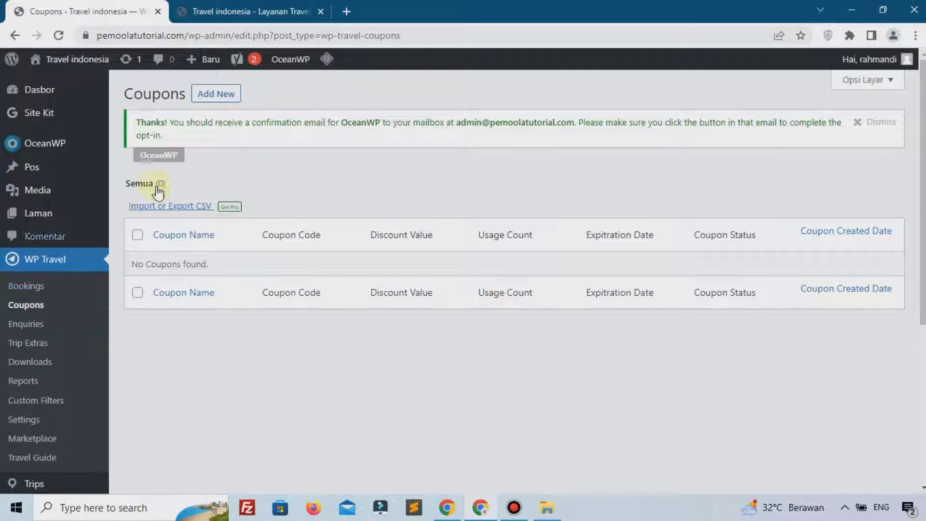
{"action": "left_click", "coordinate": [231, 94]}
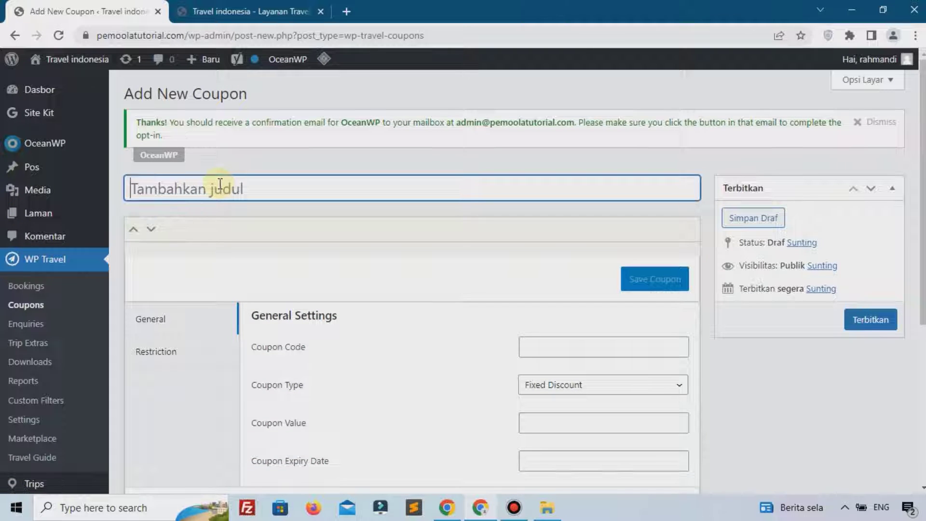
{"action": "type", "text": "Kupon1"}
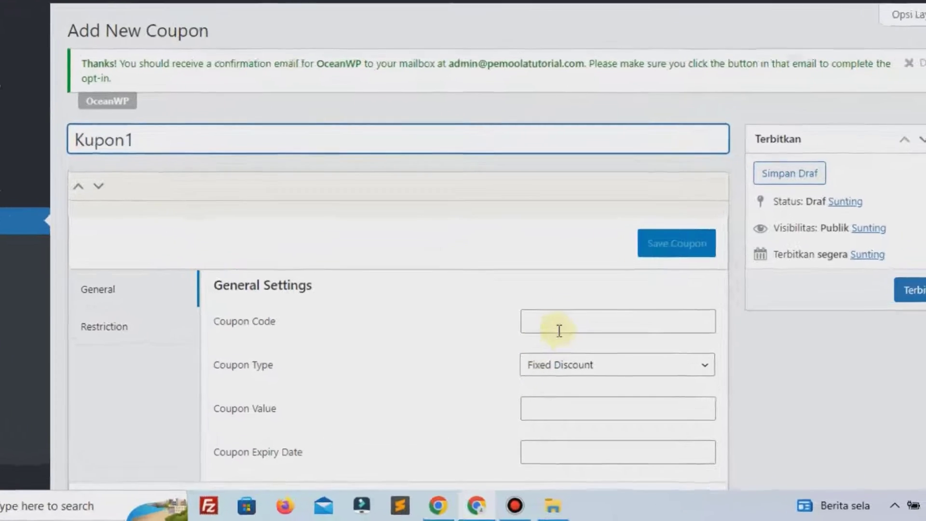
{"action": "left_click", "coordinate": [567, 347]}
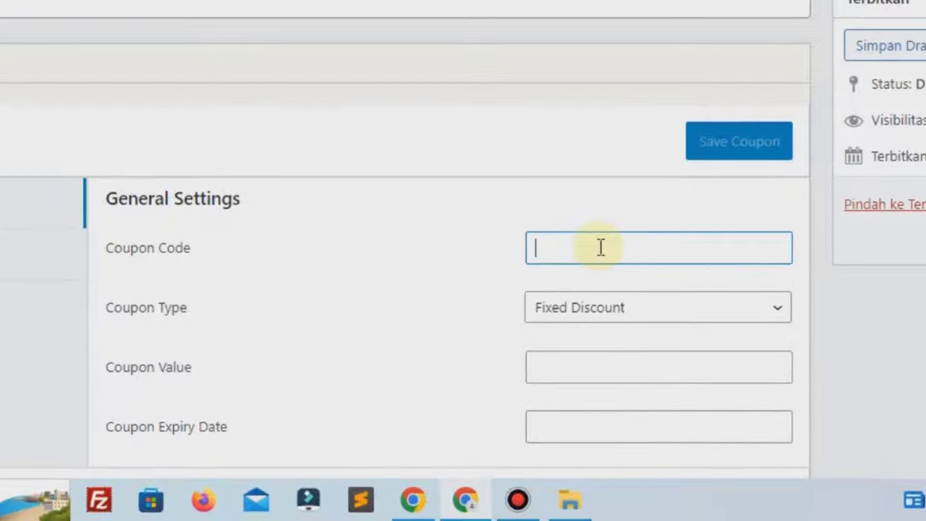
{"action": "type", "text": "001"}
{"action": "scroll", "coordinate": [601, 248], "scroll_direction": "down", "scroll_amount": 2}
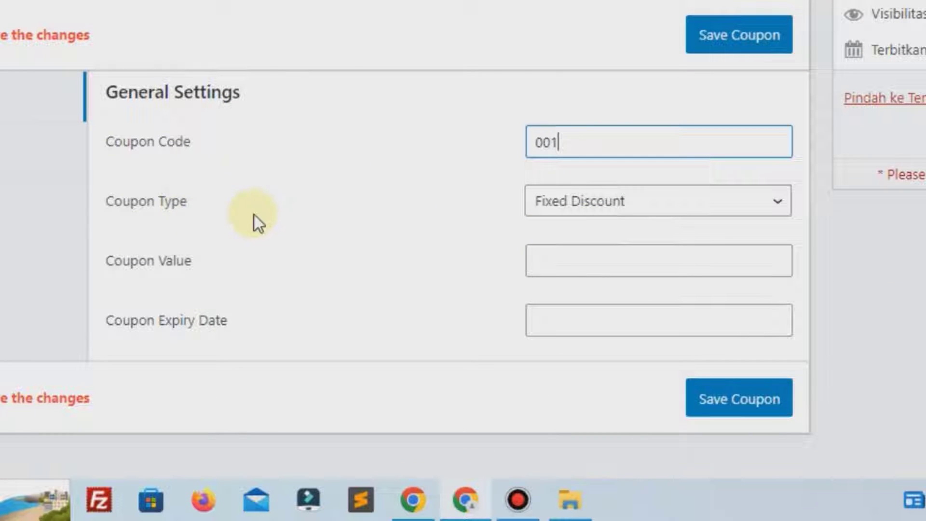
Make it a 5 Percentage Discount expiring 2023-05-18 and save the coupon
{"action": "left_click", "coordinate": [573, 220]}
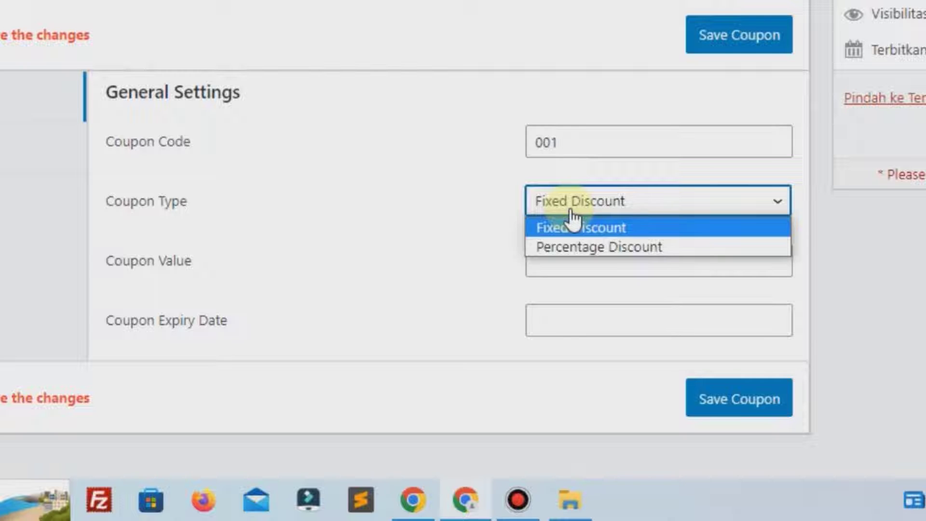
{"action": "left_click", "coordinate": [581, 249]}
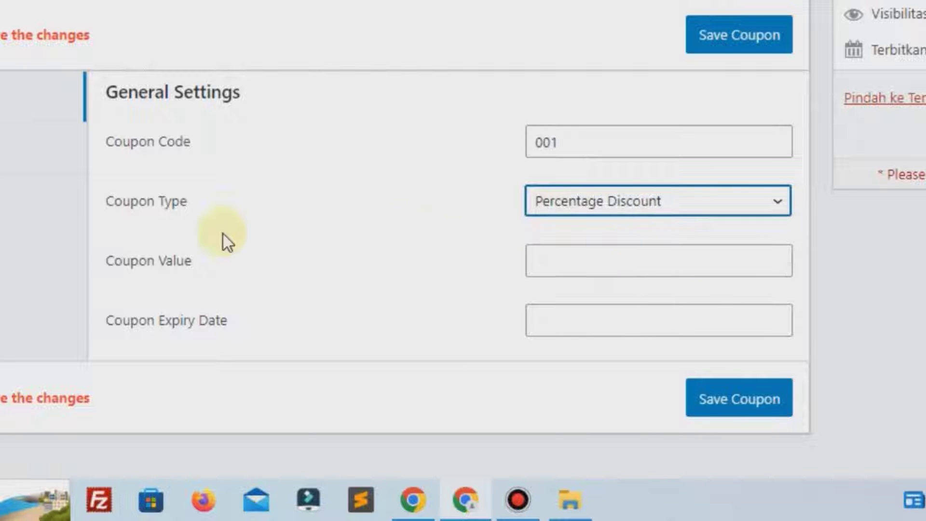
{"action": "left_click", "coordinate": [587, 272]}
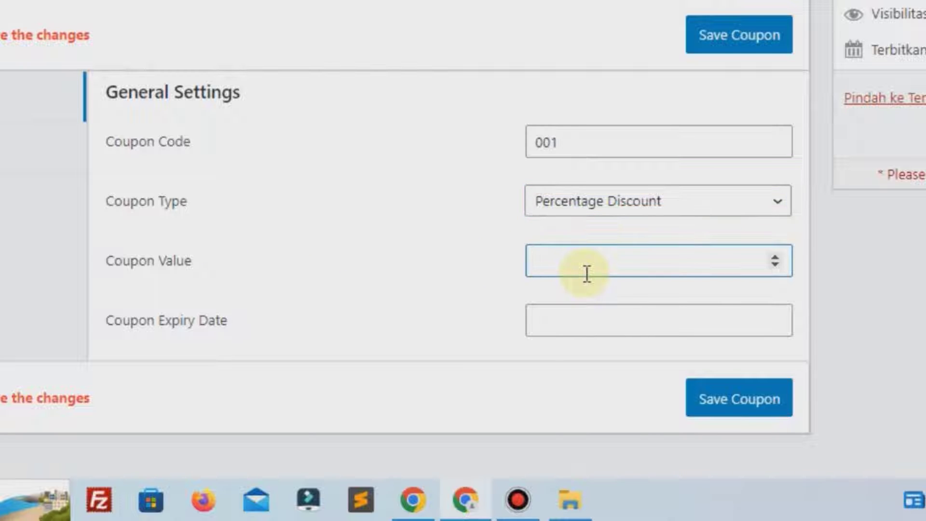
{"action": "scroll", "coordinate": [519, 140], "scroll_direction": "down", "scroll_amount": 2}
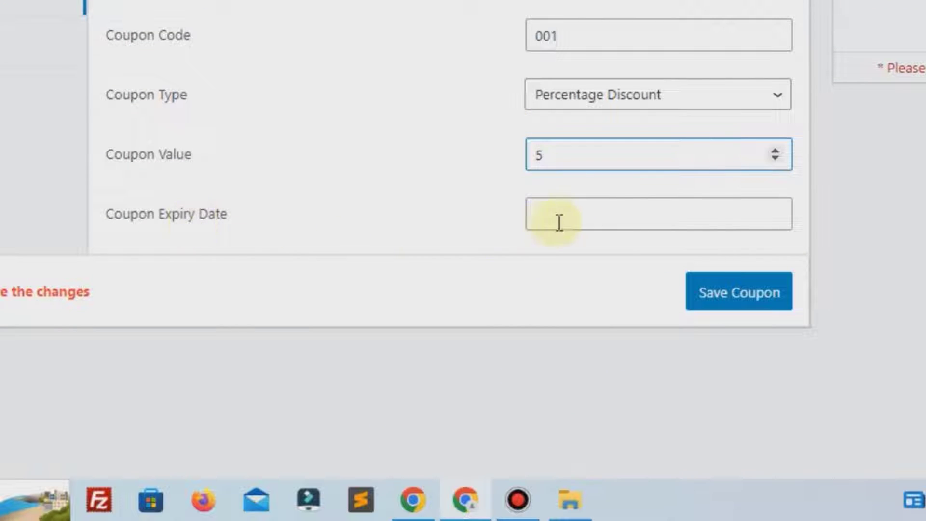
{"action": "left_click", "coordinate": [579, 218]}
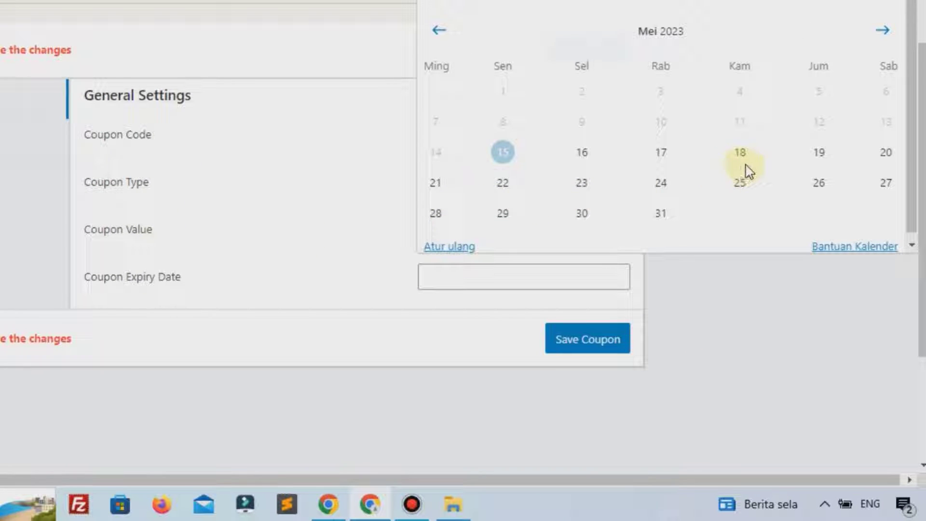
{"action": "left_click", "coordinate": [745, 163]}
{"action": "left_click", "coordinate": [241, 289]}
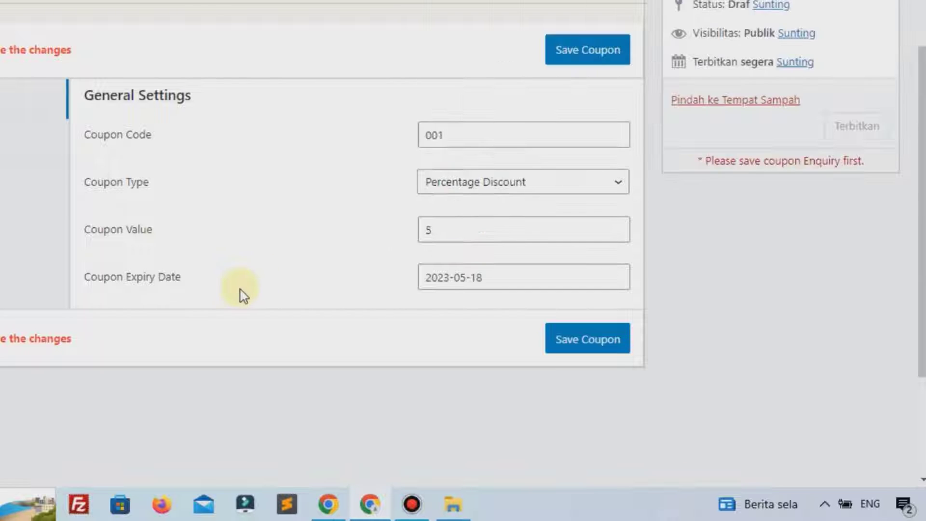
{"action": "left_click", "coordinate": [581, 338]}
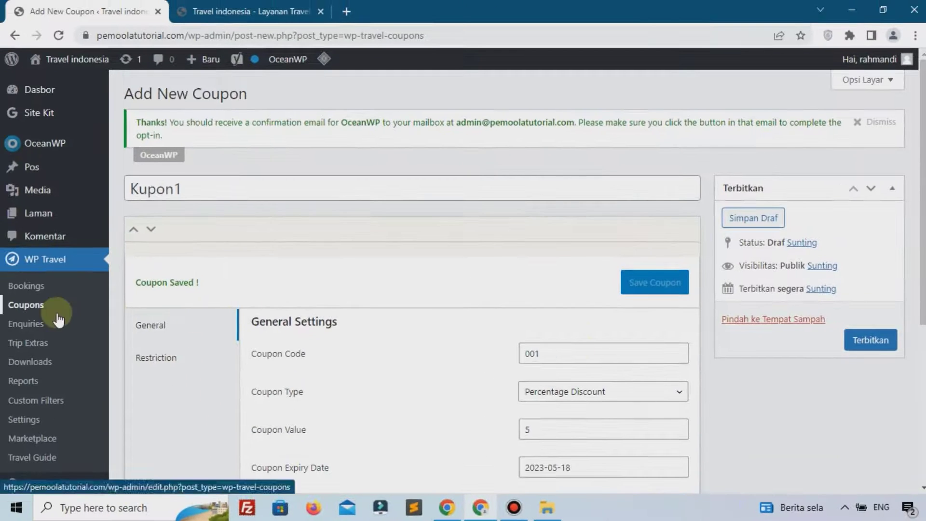
Cancel the leave-page prompt and publish coupon Kupon1
{"action": "left_click", "coordinate": [50, 320]}
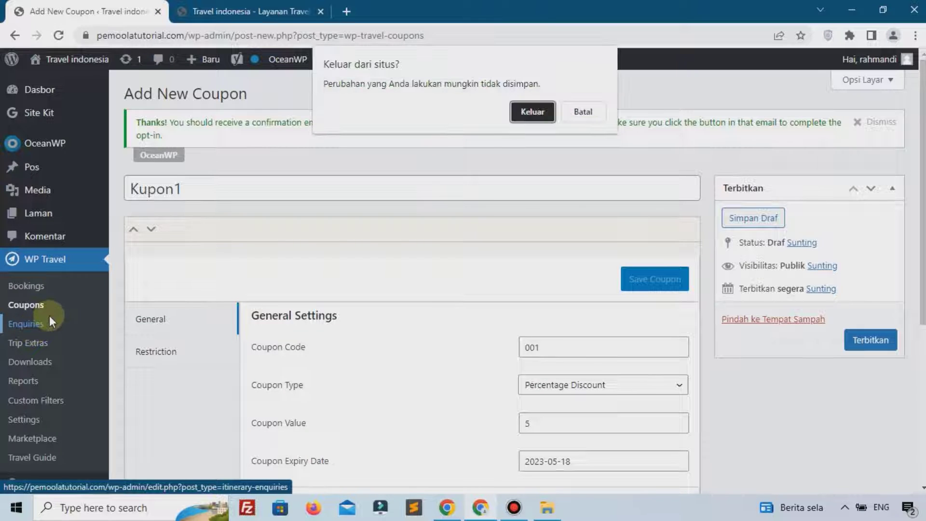
{"action": "left_click", "coordinate": [583, 111]}
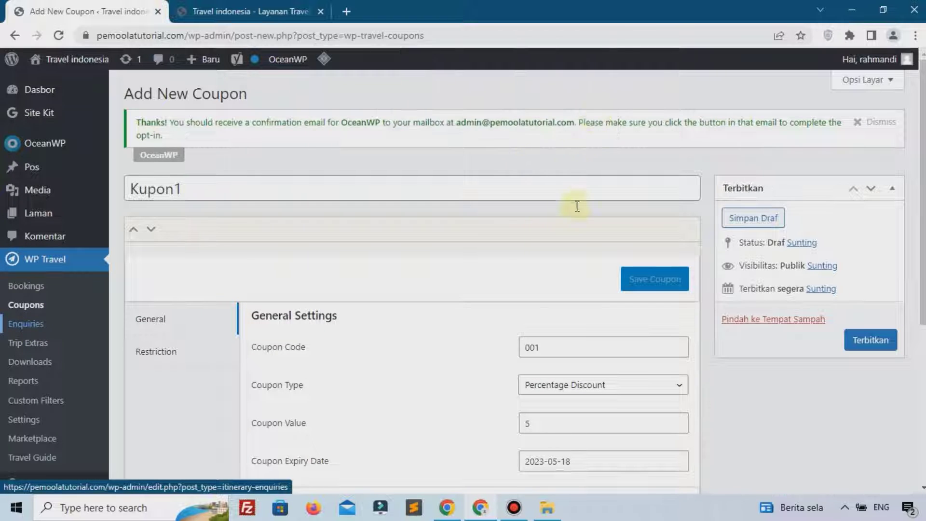
{"action": "scroll", "coordinate": [637, 222], "scroll_direction": "down", "scroll_amount": 1}
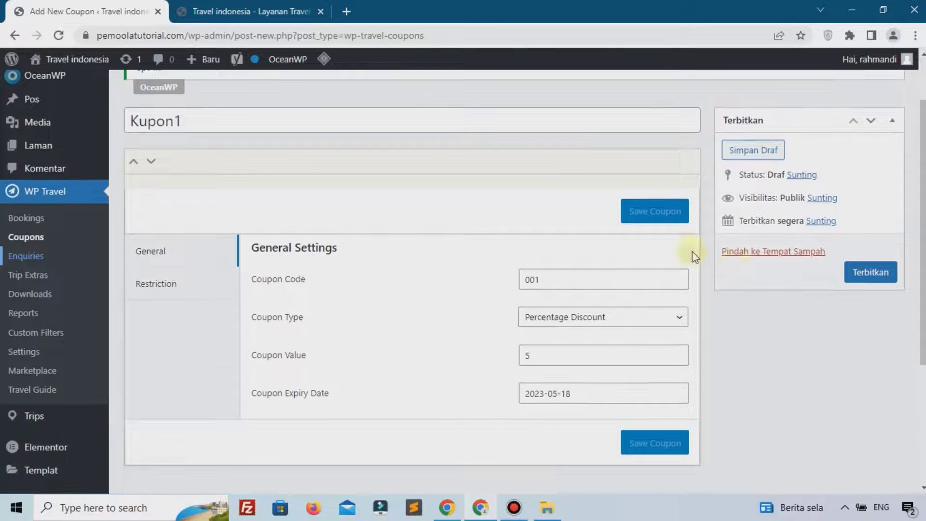
{"action": "left_click", "coordinate": [854, 271]}
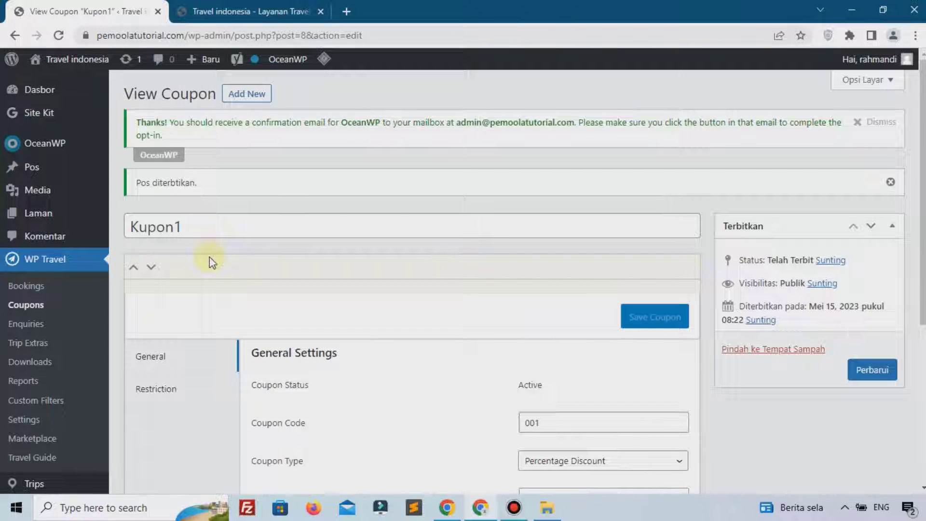
Open the empty Enquiries list and preview the Borobudur trip's Trip Enquiry form on the live site
{"action": "left_click", "coordinate": [31, 330]}
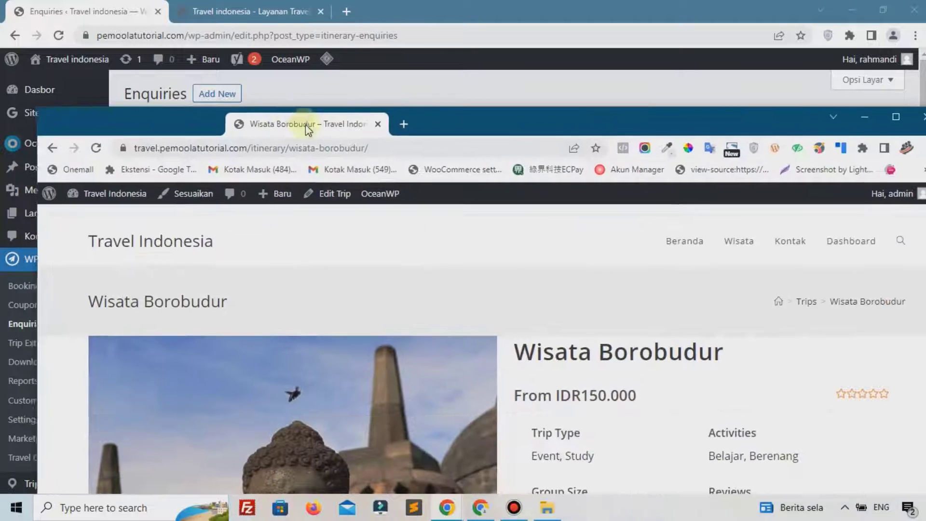
{"action": "scroll", "coordinate": [573, 270], "scroll_direction": "down", "scroll_amount": 1}
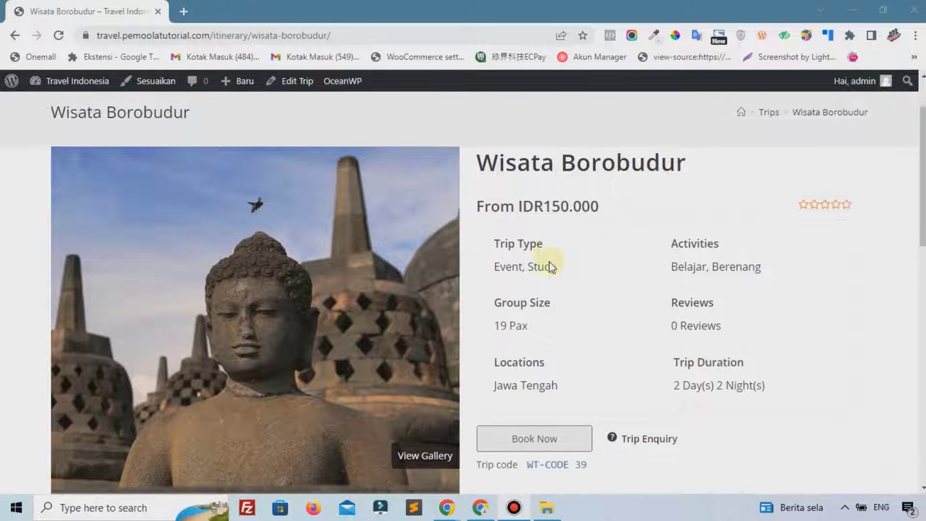
{"action": "scroll", "coordinate": [550, 263], "scroll_direction": "down", "scroll_amount": 2}
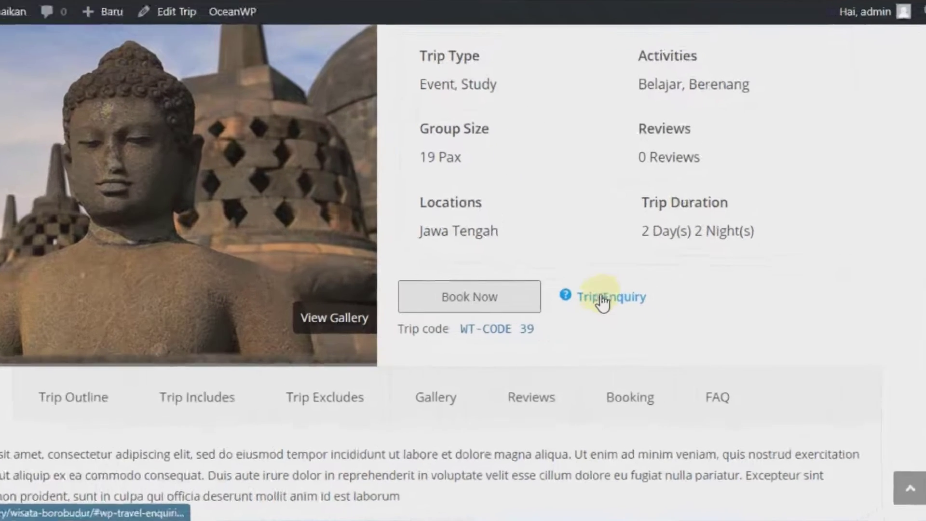
{"action": "left_click", "coordinate": [640, 319]}
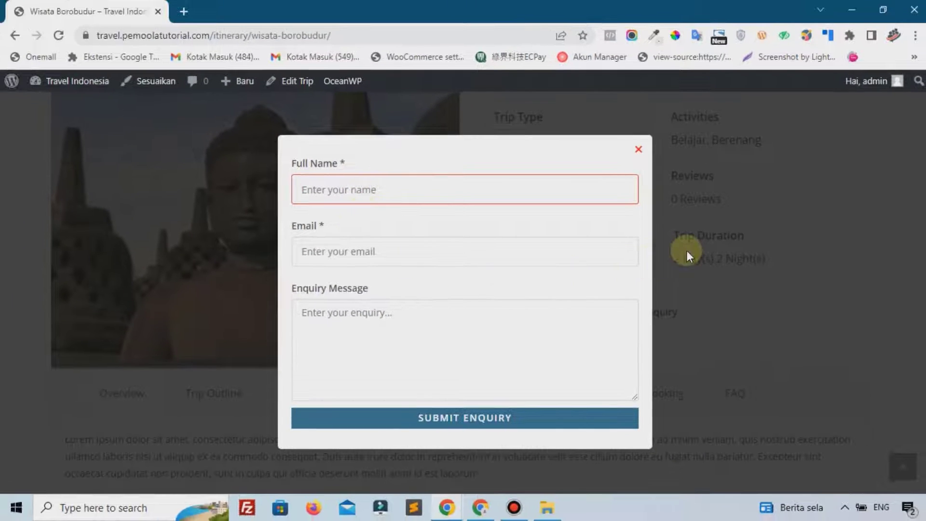
{"action": "left_click", "coordinate": [660, 223]}
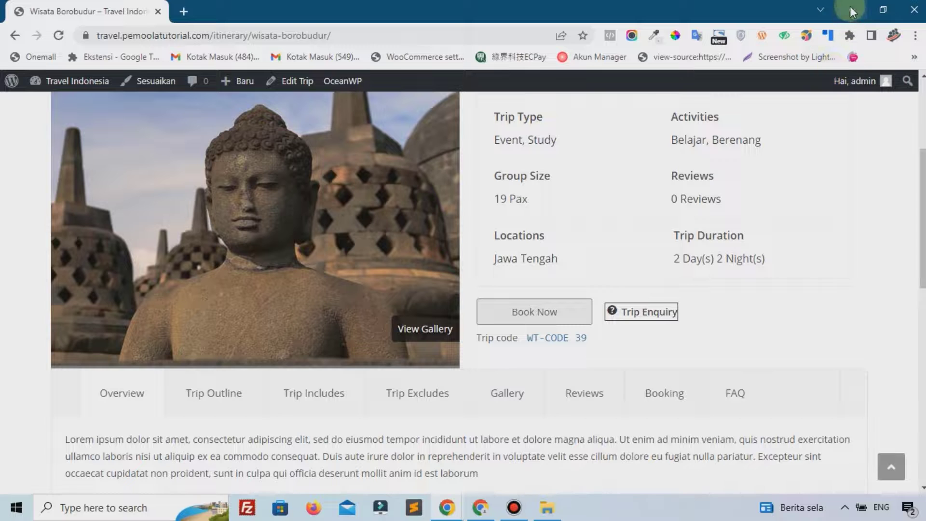
{"action": "left_click", "coordinate": [852, 10]}
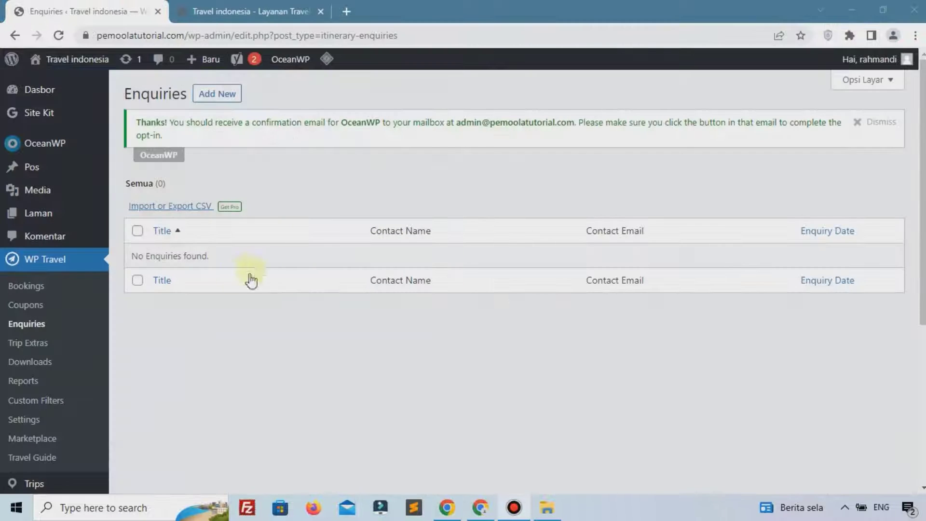
Browse WP Travel's Trip Extras, Downloads, Reports and Custom Filters pages
{"action": "left_click", "coordinate": [13, 346]}
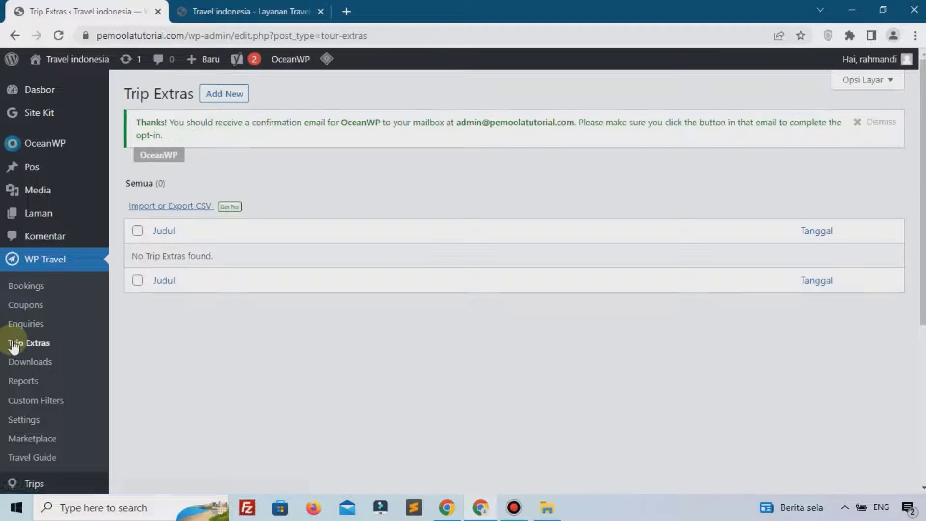
{"action": "left_click", "coordinate": [34, 363]}
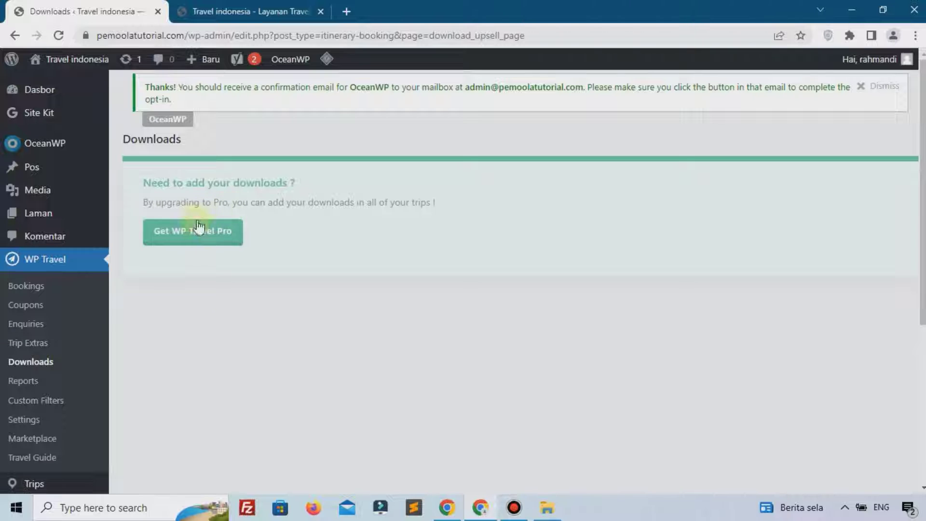
{"action": "left_click", "coordinate": [28, 386]}
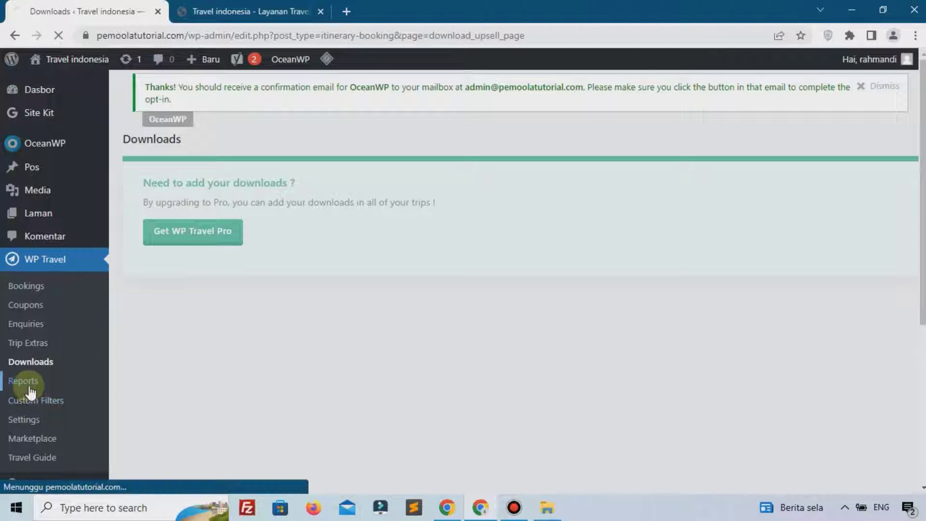
{"action": "scroll", "coordinate": [242, 255], "scroll_direction": "down", "scroll_amount": 1}
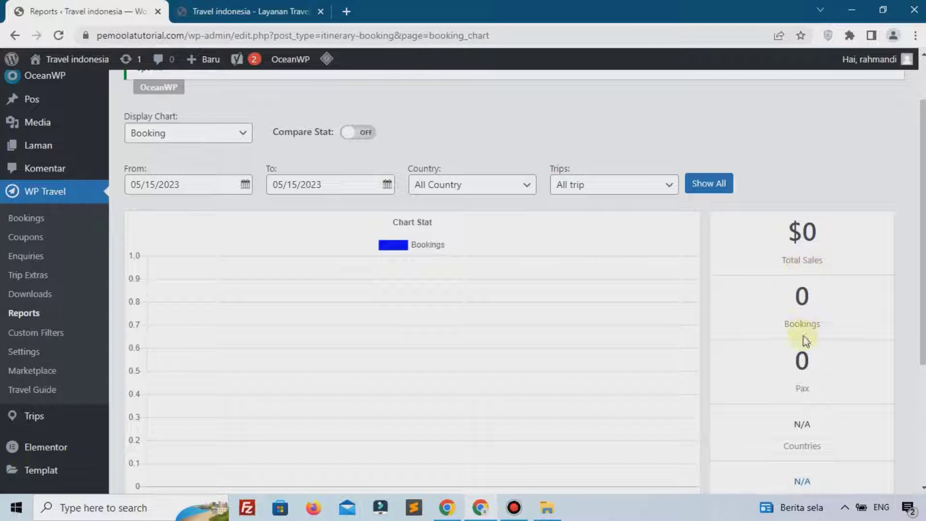
{"action": "scroll", "coordinate": [810, 318], "scroll_direction": "down", "scroll_amount": 1}
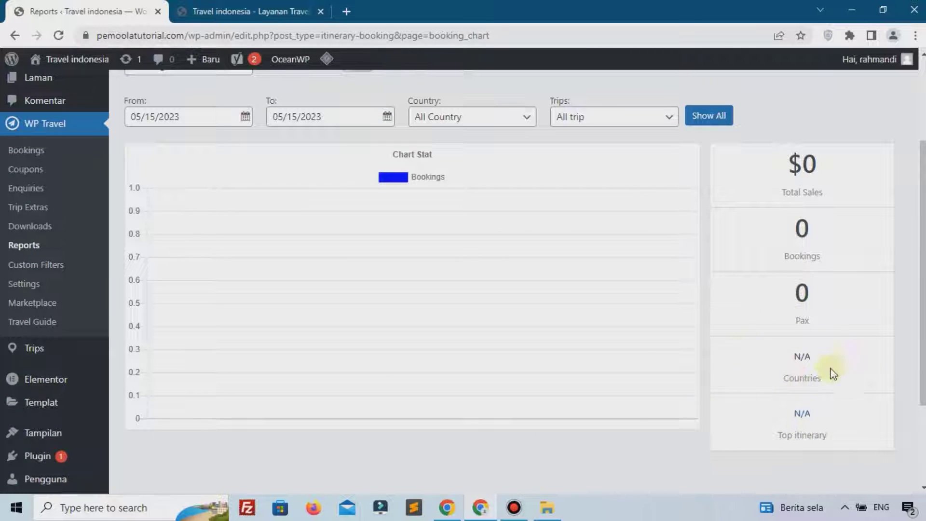
{"action": "left_click", "coordinate": [36, 270]}
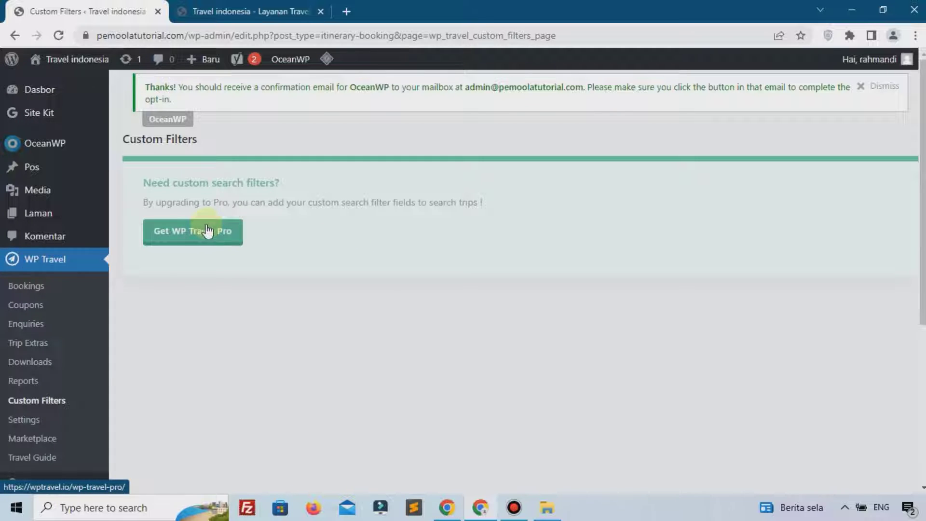
Look through Settings, Marketplace and Travel Guide, ending on Settings' Currency Settings
{"action": "left_click", "coordinate": [69, 420]}
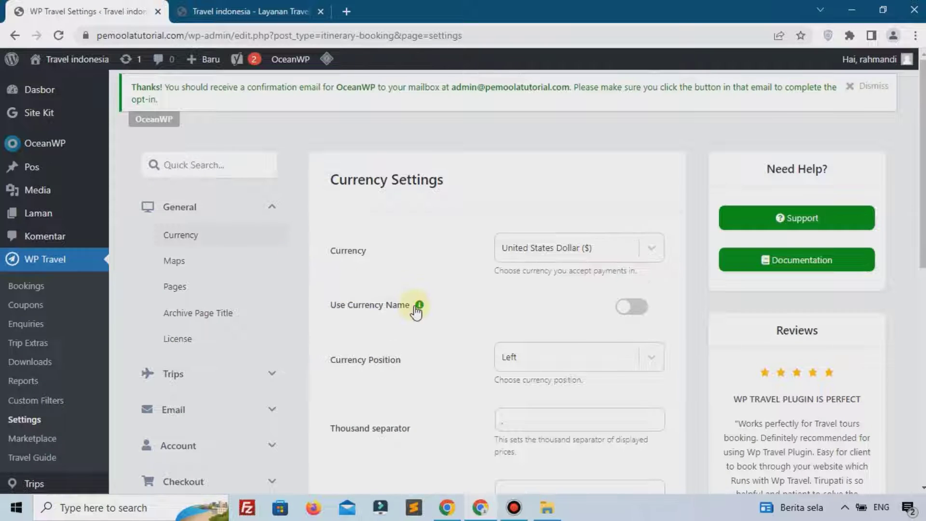
{"action": "scroll", "coordinate": [386, 314], "scroll_direction": "down", "scroll_amount": 3}
{"action": "left_click", "coordinate": [66, 304]}
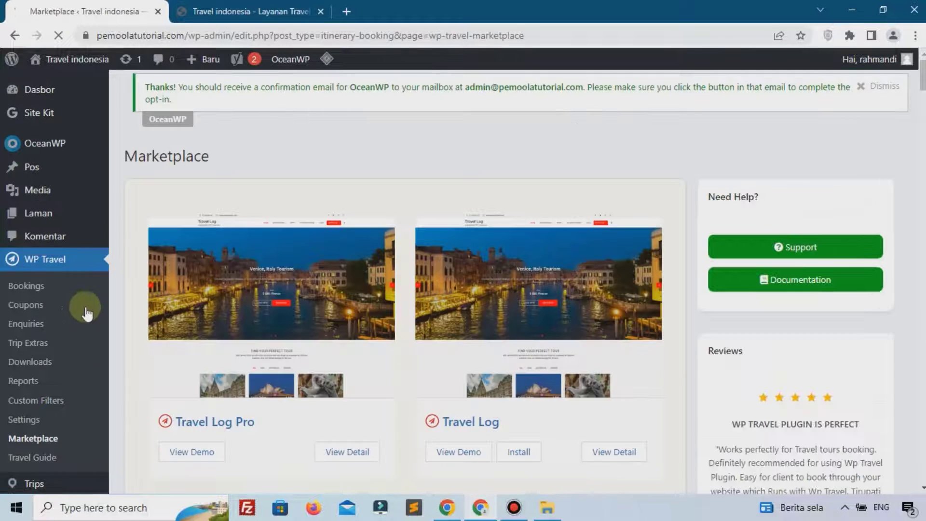
{"action": "scroll", "coordinate": [43, 334], "scroll_direction": "down", "scroll_amount": 3}
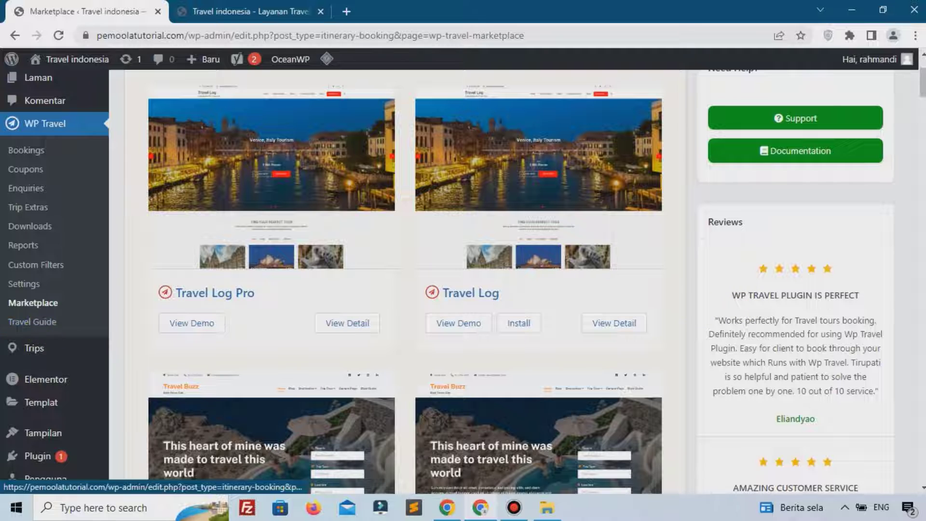
{"action": "left_click", "coordinate": [30, 326]}
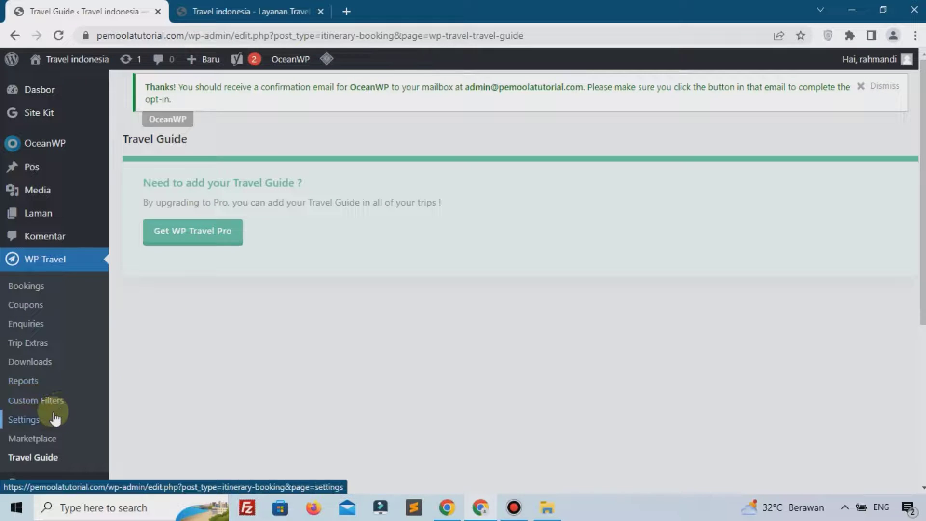
{"action": "left_click", "coordinate": [55, 423]}
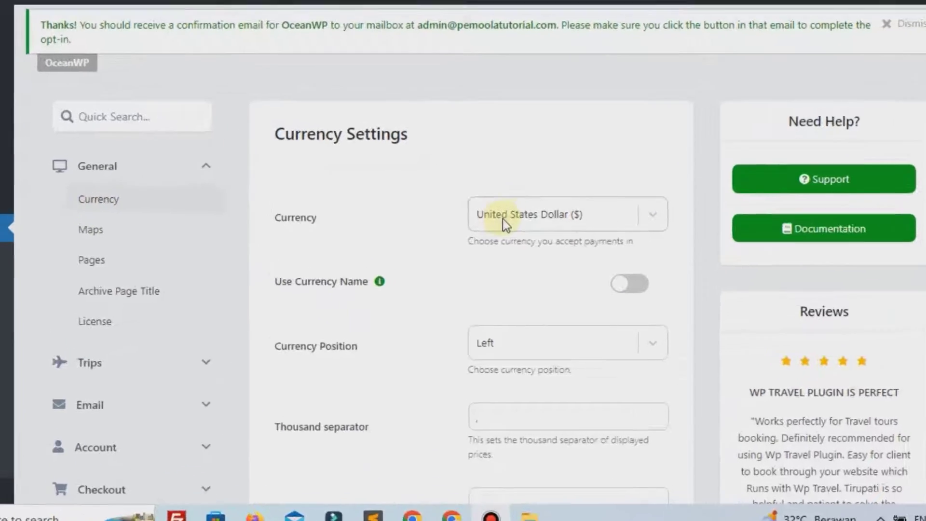
Choose Indonesia Rupiah as the currency and display it by name instead of symbol
{"action": "left_click", "coordinate": [510, 254]}
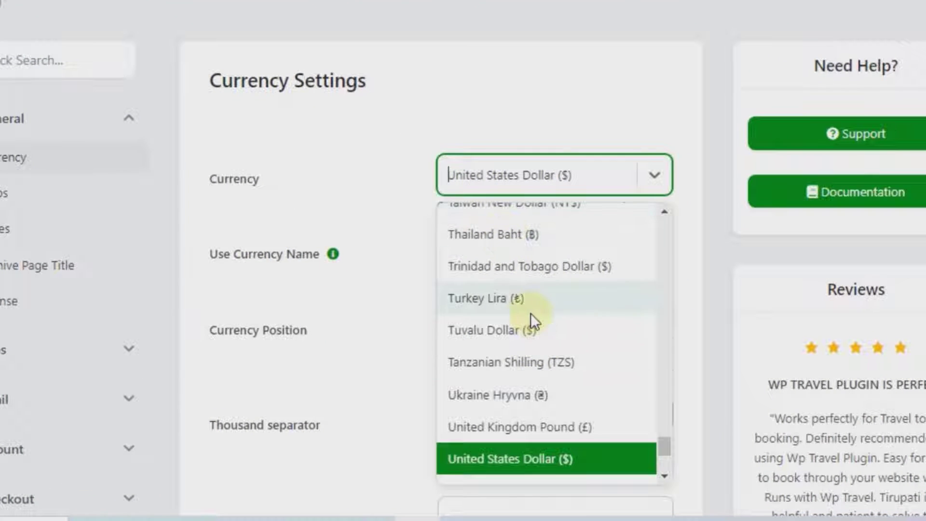
{"action": "type", "text": "indo"}
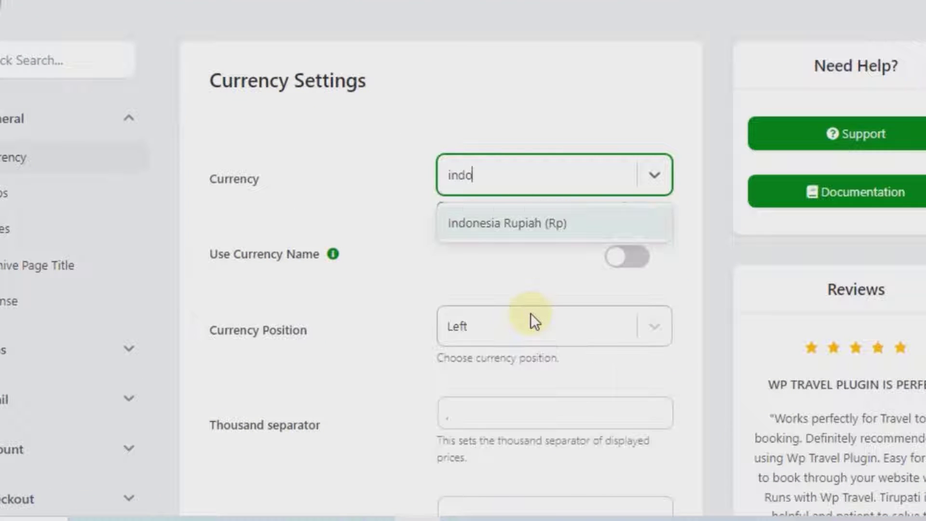
{"action": "left_click", "coordinate": [514, 221]}
{"action": "left_click", "coordinate": [620, 256]}
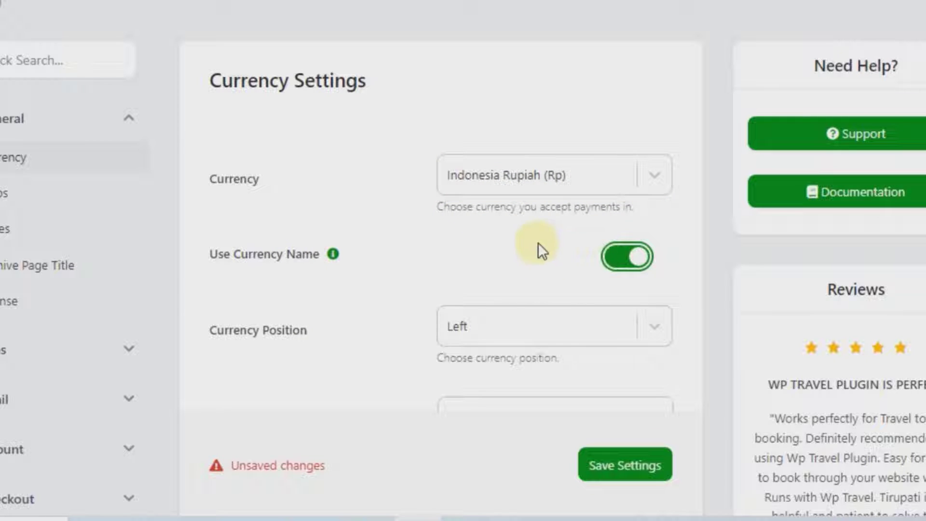
Clear the decimal separator, set the number of decimals to 0, and save the settings
{"action": "scroll", "coordinate": [538, 243], "scroll_direction": "down", "scroll_amount": 4}
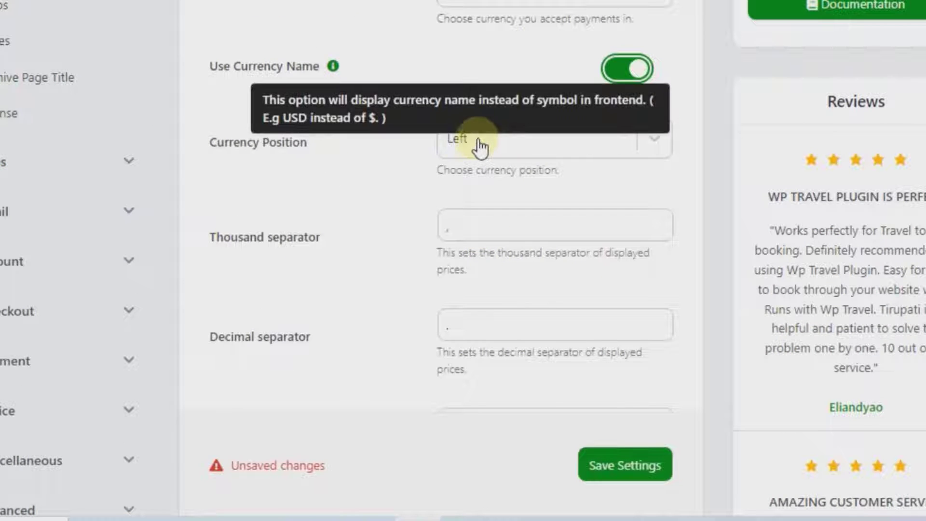
{"action": "left_click", "coordinate": [492, 234]}
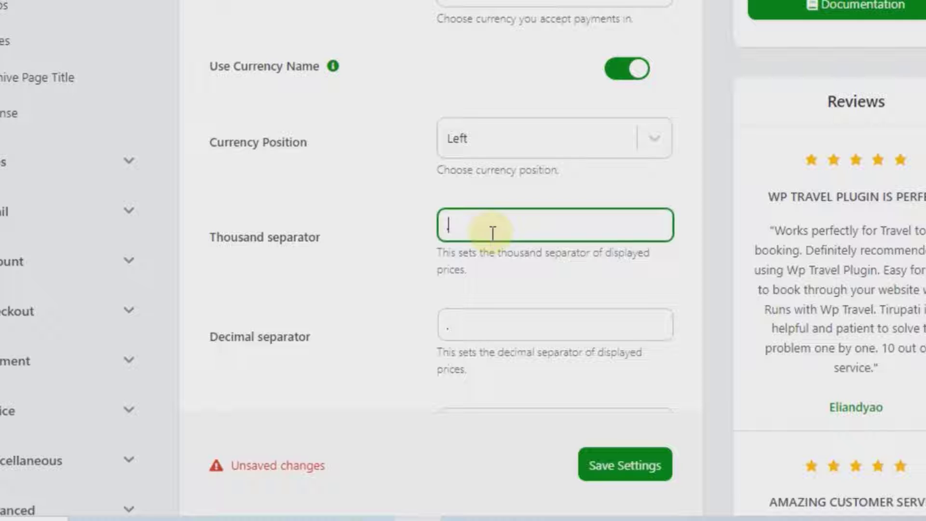
{"action": "left_click", "coordinate": [488, 327]}
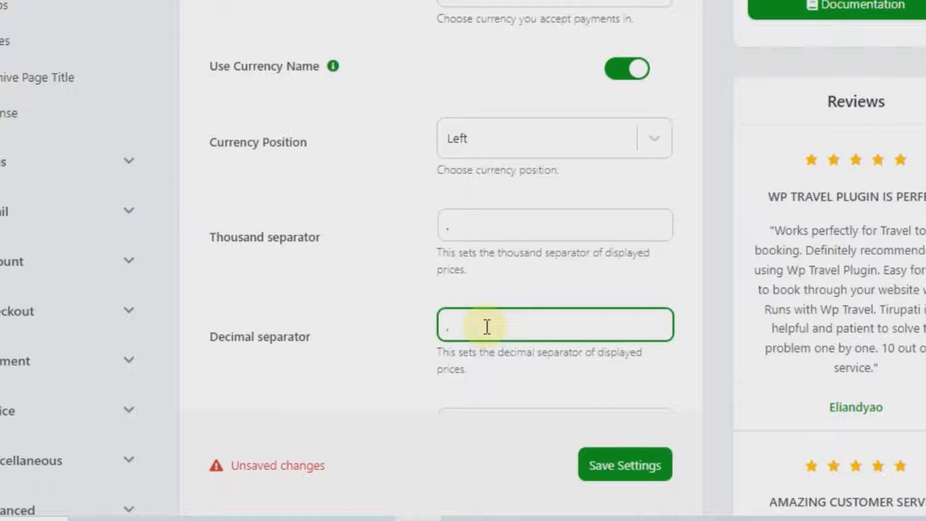
{"action": "key", "text": "BackSpace"}
{"action": "scroll", "coordinate": [359, 292], "scroll_direction": "down", "scroll_amount": 4}
{"action": "left_click", "coordinate": [478, 241]}
{"action": "key", "text": "BackSpace"}
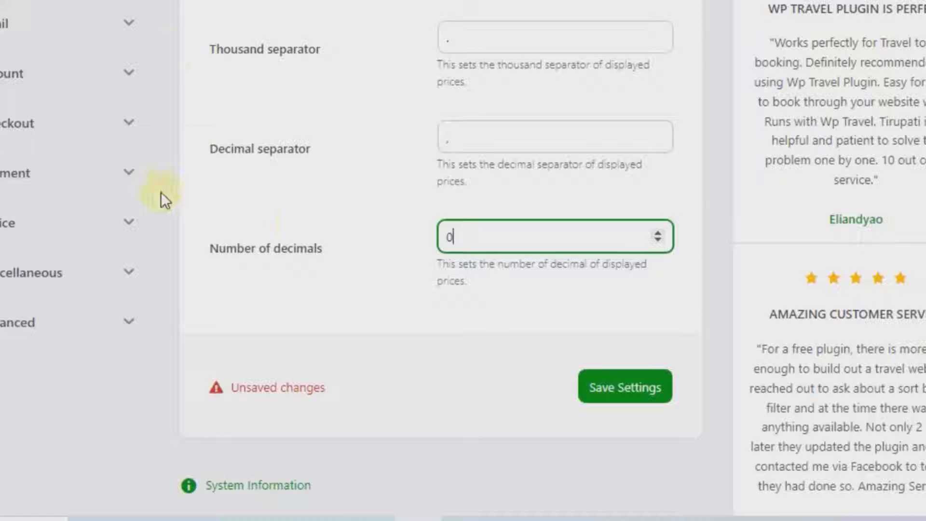
{"action": "type", "text": "0"}
{"action": "scroll", "coordinate": [311, 235], "scroll_direction": "down", "scroll_amount": 4}
{"action": "left_click", "coordinate": [605, 214]}
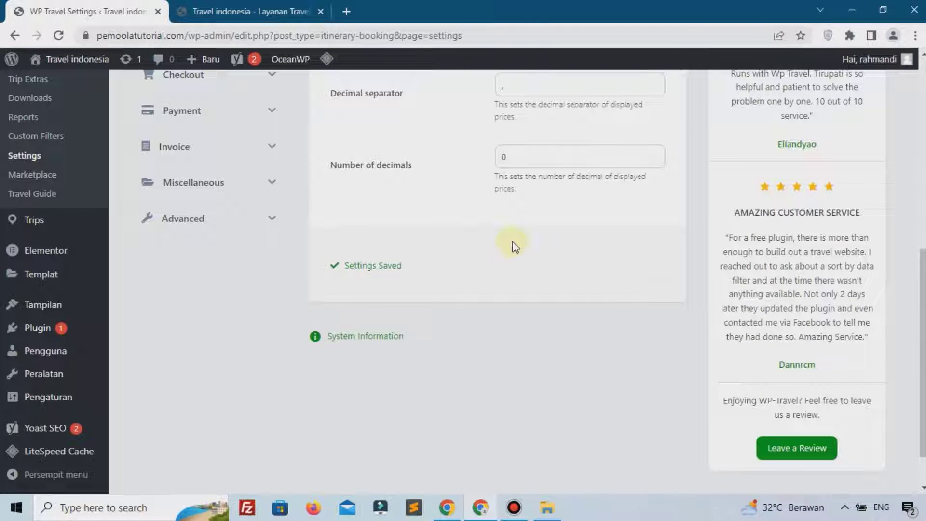
{"action": "scroll", "coordinate": [512, 241], "scroll_direction": "up", "scroll_amount": 8}
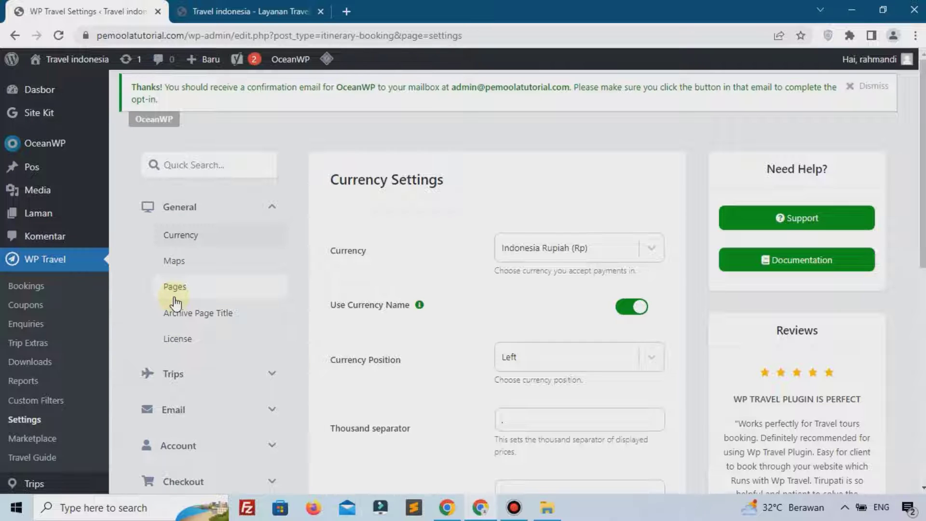
Keep WP Travel Checkout as the checkout page in the Pages settings
{"action": "left_click", "coordinate": [185, 296]}
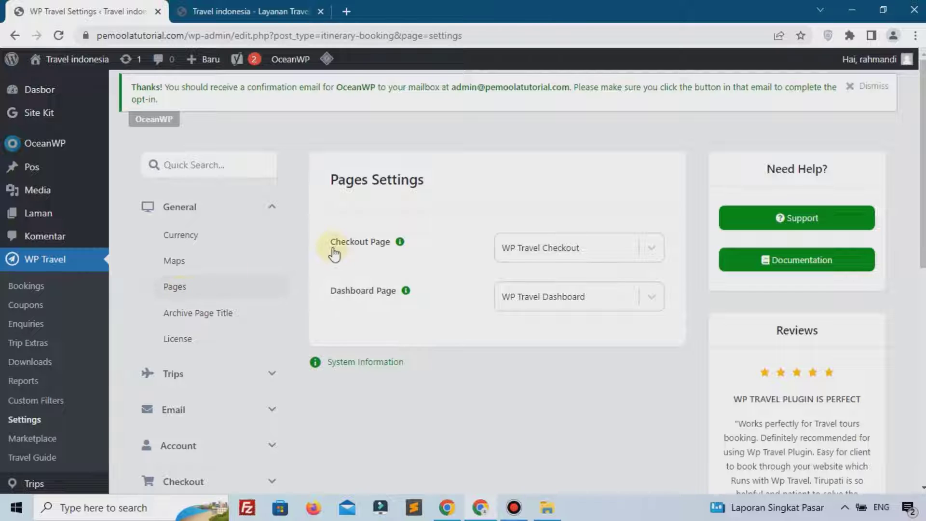
{"action": "left_click", "coordinate": [551, 249]}
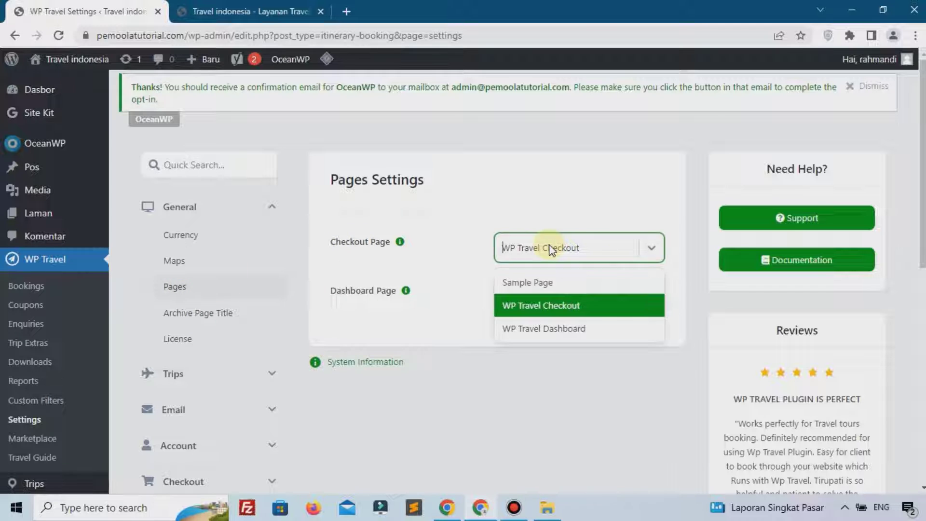
{"action": "left_click", "coordinate": [554, 250]}
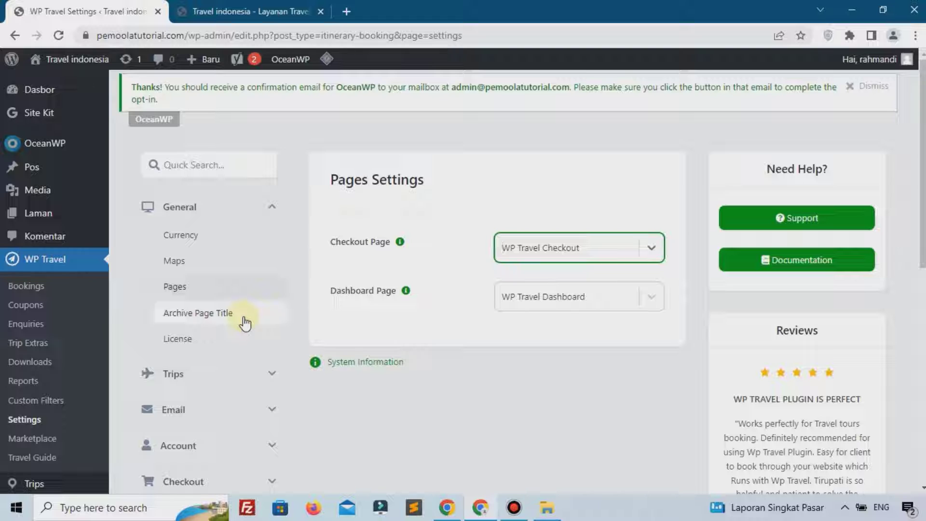
Review the archive page title, license and trip facts settings
{"action": "left_click", "coordinate": [195, 318]}
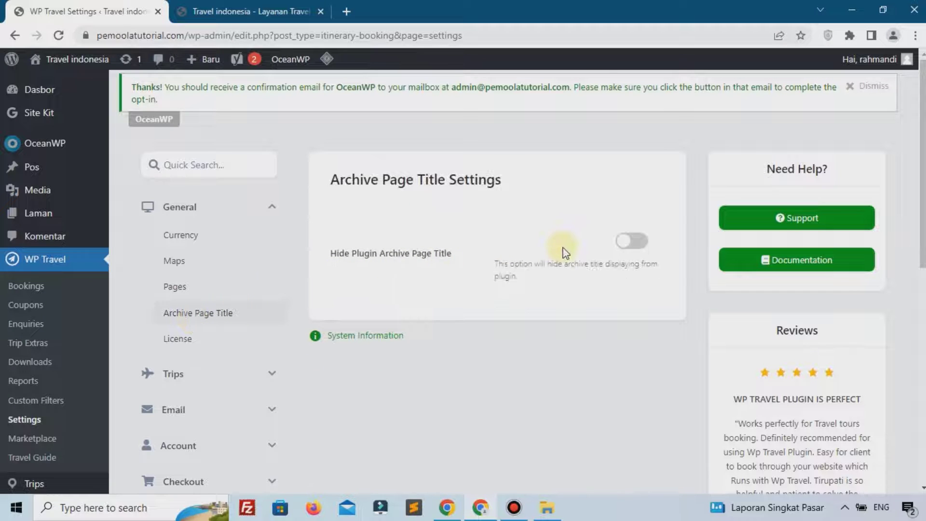
{"action": "left_click", "coordinate": [178, 340]}
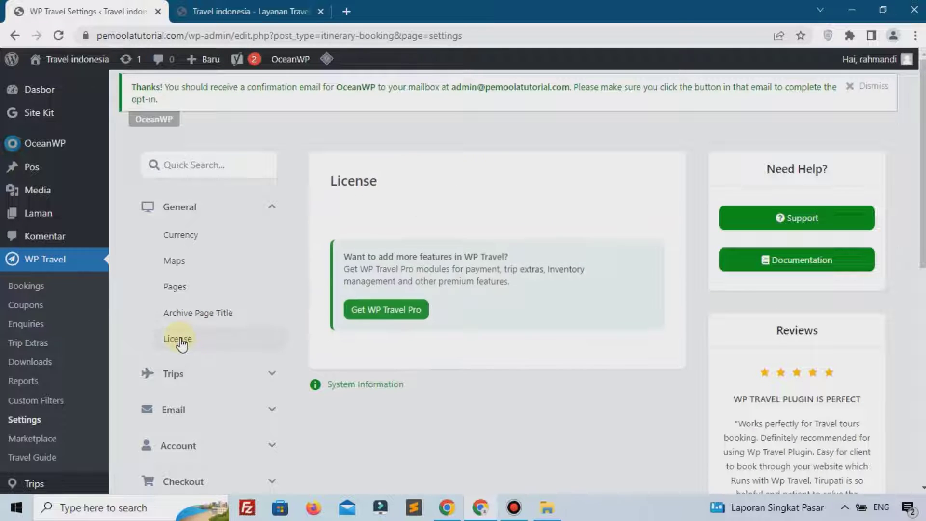
{"action": "left_click", "coordinate": [378, 313]}
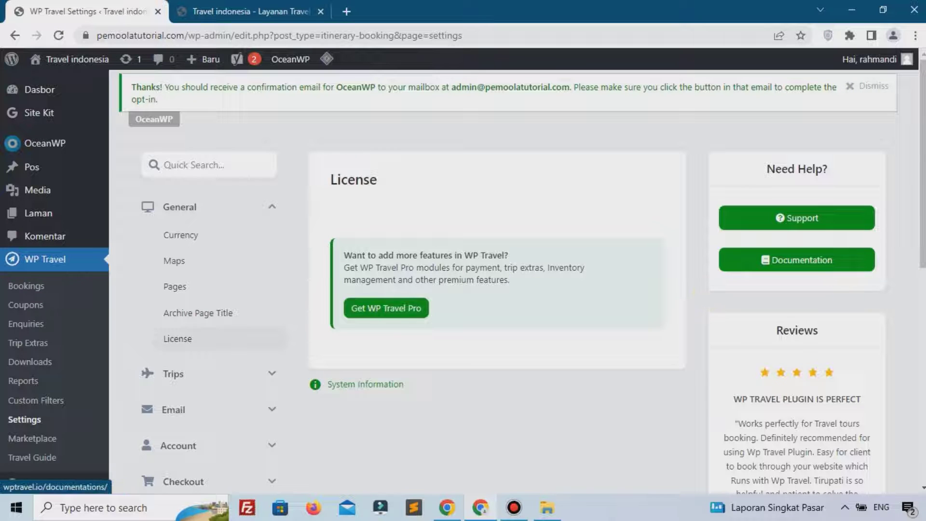
{"action": "left_click", "coordinate": [245, 372]}
{"action": "scroll", "coordinate": [245, 373], "scroll_direction": "down", "scroll_amount": 1}
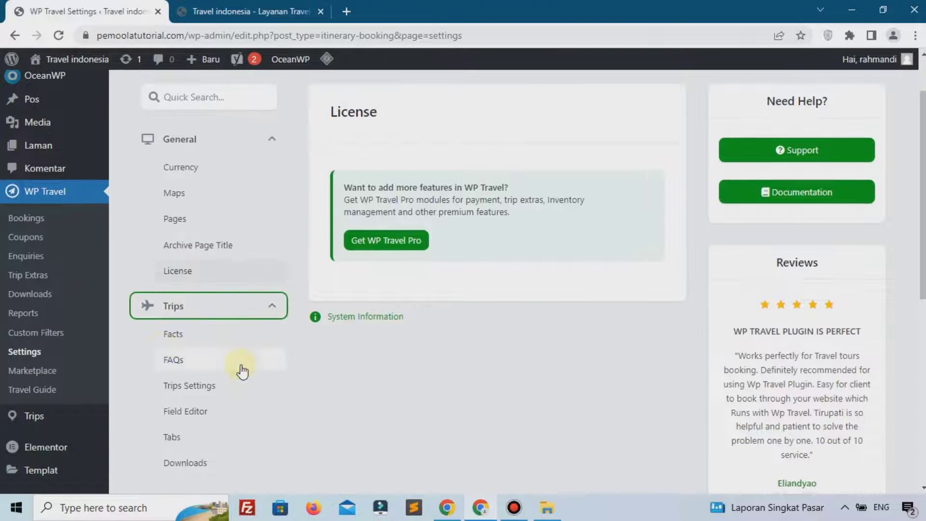
{"action": "left_click", "coordinate": [176, 335]}
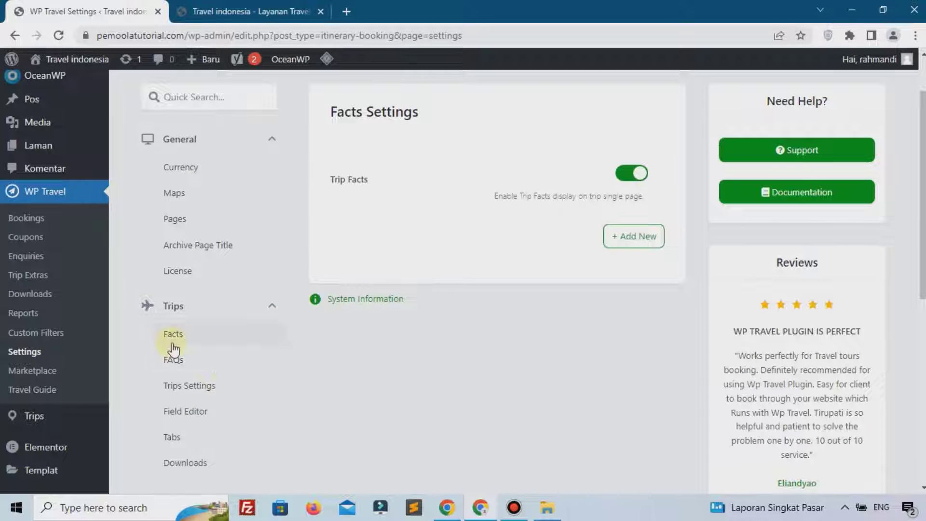
{"action": "scroll", "coordinate": [226, 309], "scroll_direction": "down", "scroll_amount": 3}
Check the sender email address in General Email Settings, then bring up Email Templates
{"action": "left_click", "coordinate": [199, 238]}
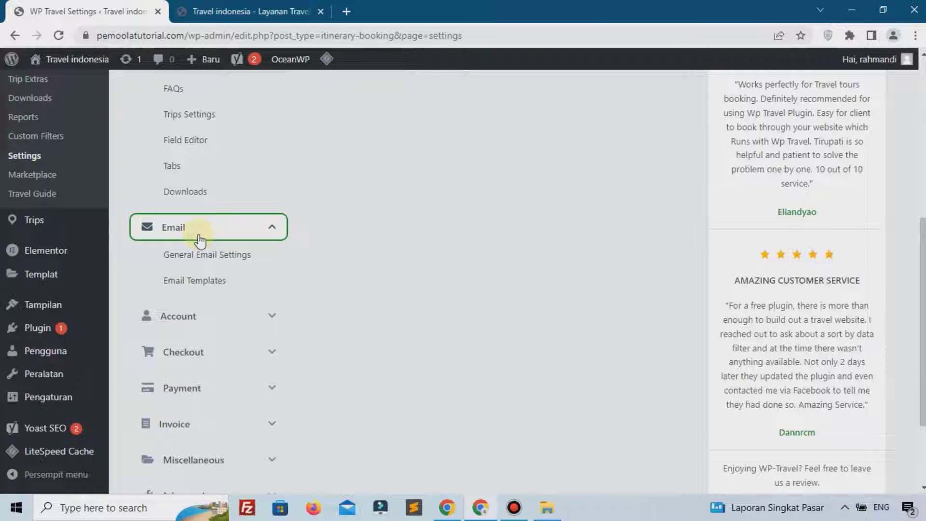
{"action": "left_click", "coordinate": [219, 254]}
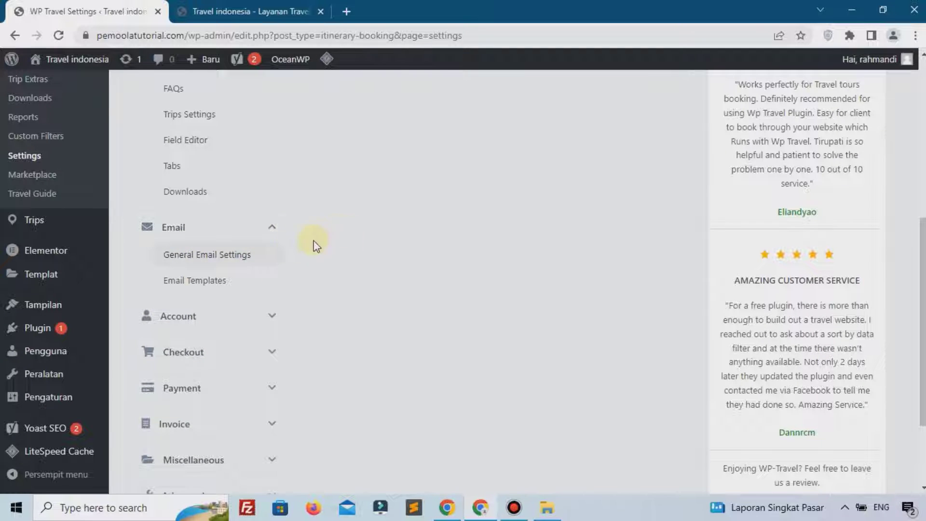
{"action": "left_click", "coordinate": [249, 260]}
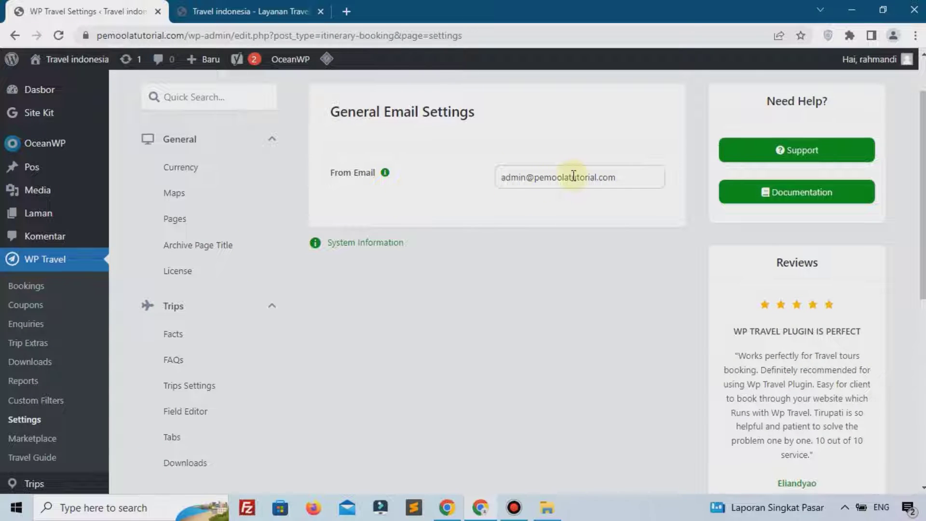
{"action": "scroll", "coordinate": [215, 271], "scroll_direction": "down", "scroll_amount": 4}
{"action": "left_click", "coordinate": [194, 347]}
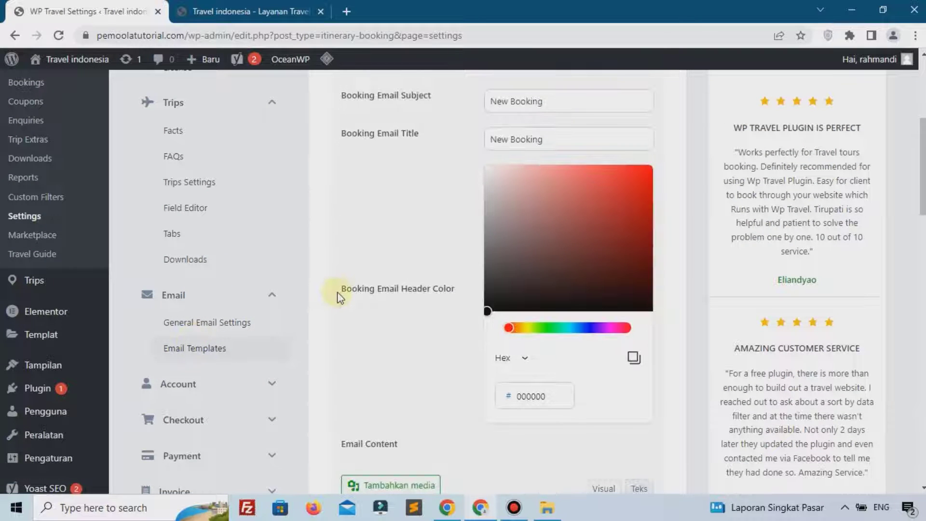
{"action": "scroll", "coordinate": [339, 297], "scroll_direction": "up", "scroll_amount": 4}
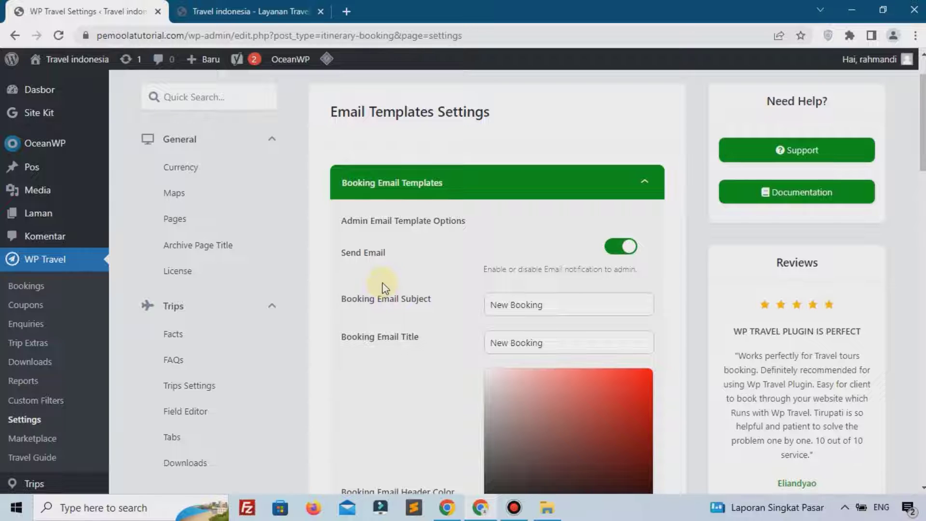
{"action": "left_click", "coordinate": [552, 303]}
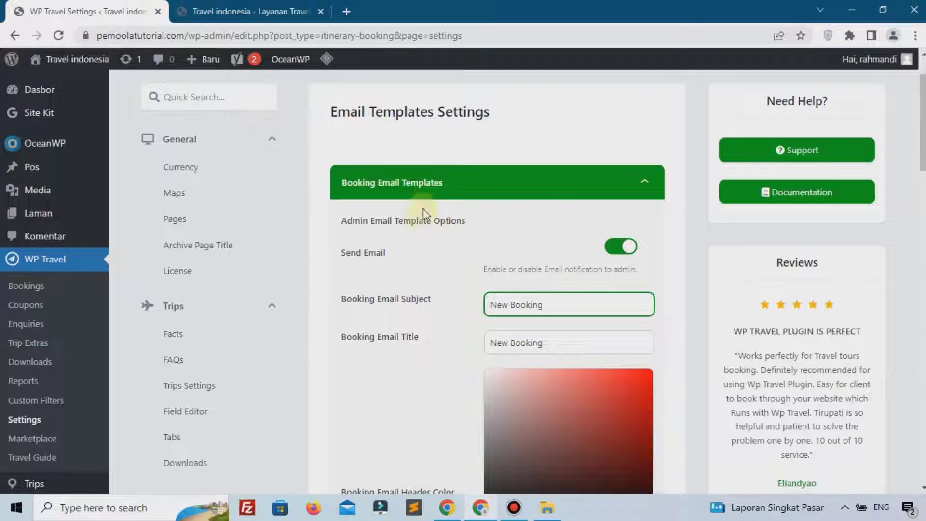
{"action": "scroll", "coordinate": [448, 269], "scroll_direction": "down", "scroll_amount": 15}
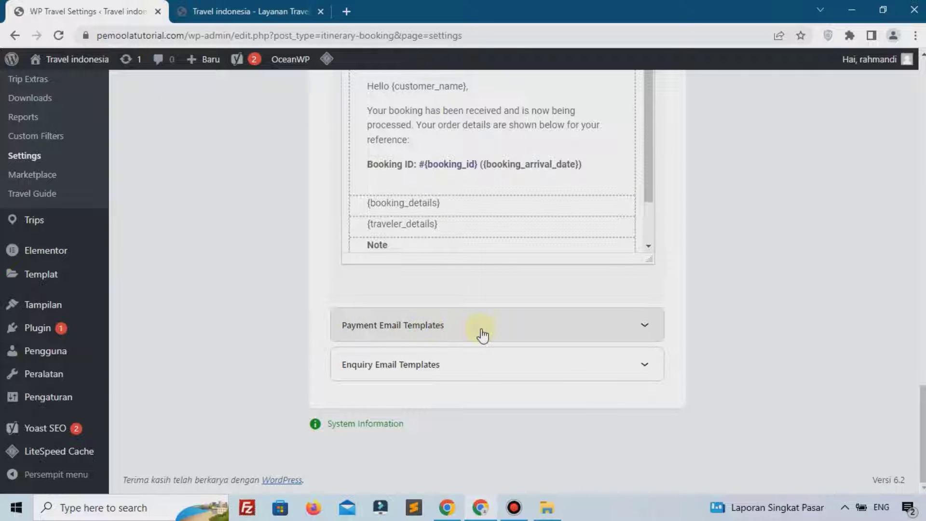
{"action": "scroll", "coordinate": [468, 284], "scroll_direction": "up", "scroll_amount": 1}
{"action": "scroll", "coordinate": [467, 277], "scroll_direction": "up", "scroll_amount": 10}
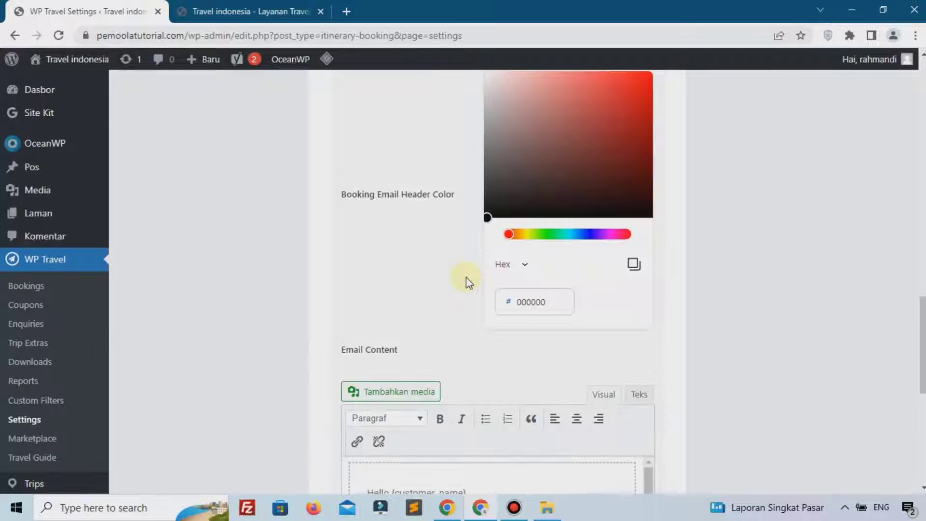
{"action": "scroll", "coordinate": [466, 277], "scroll_direction": "down", "scroll_amount": 6}
{"action": "scroll", "coordinate": [468, 277], "scroll_direction": "up", "scroll_amount": 7}
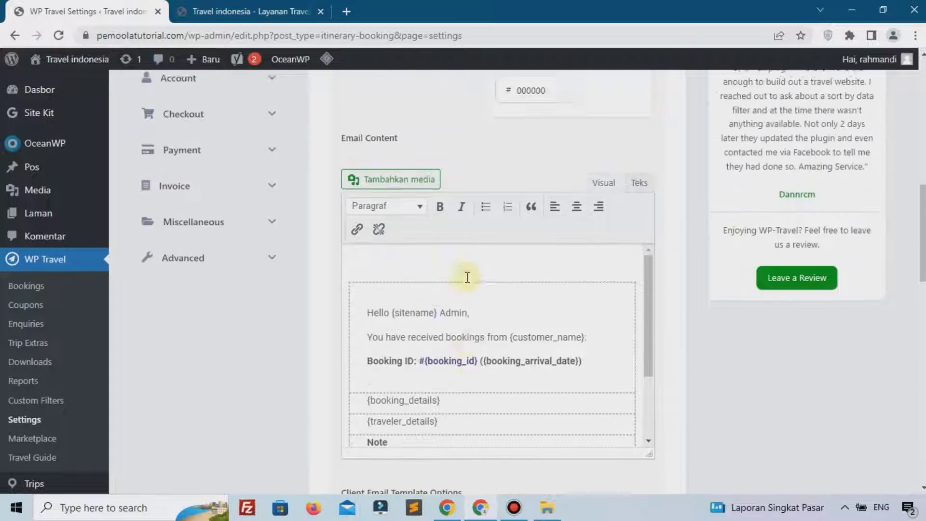
Bring up the Payment settings showing partial payment and the Paypal and Bank Deposit gateways
{"action": "left_click", "coordinate": [201, 326]}
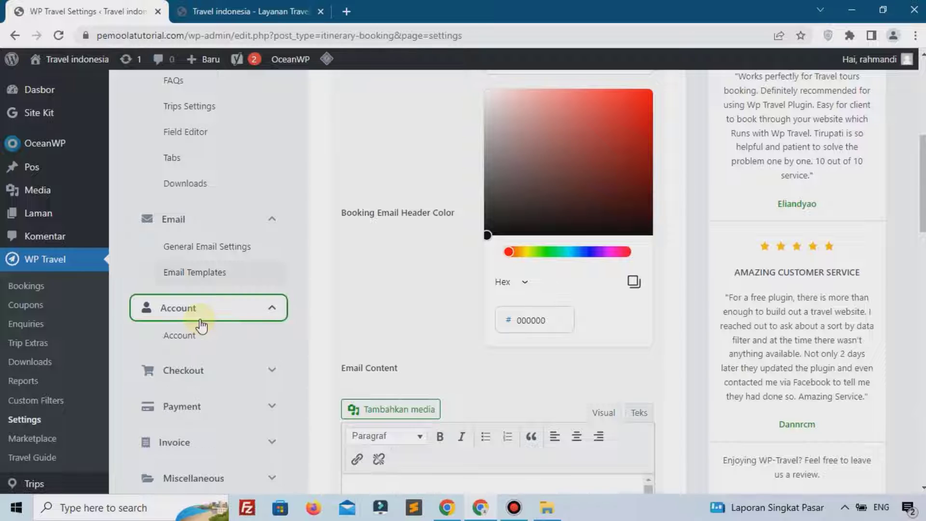
{"action": "left_click", "coordinate": [195, 375]}
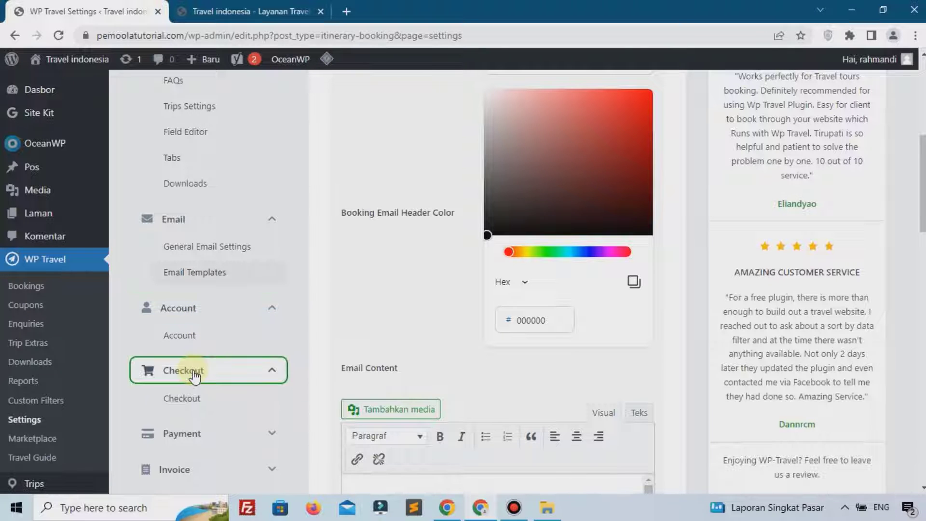
{"action": "scroll", "coordinate": [207, 401], "scroll_direction": "down", "scroll_amount": 1}
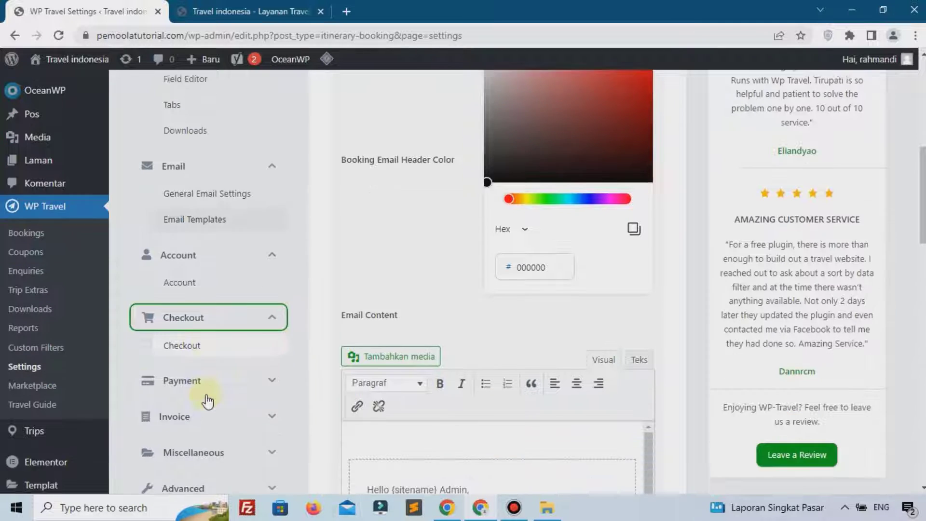
{"action": "left_click", "coordinate": [206, 372]}
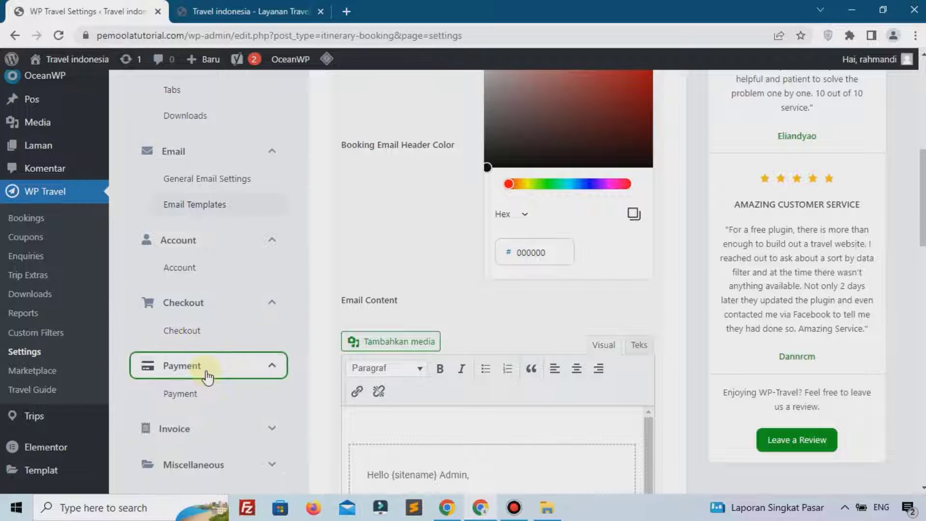
{"action": "left_click", "coordinate": [182, 394]}
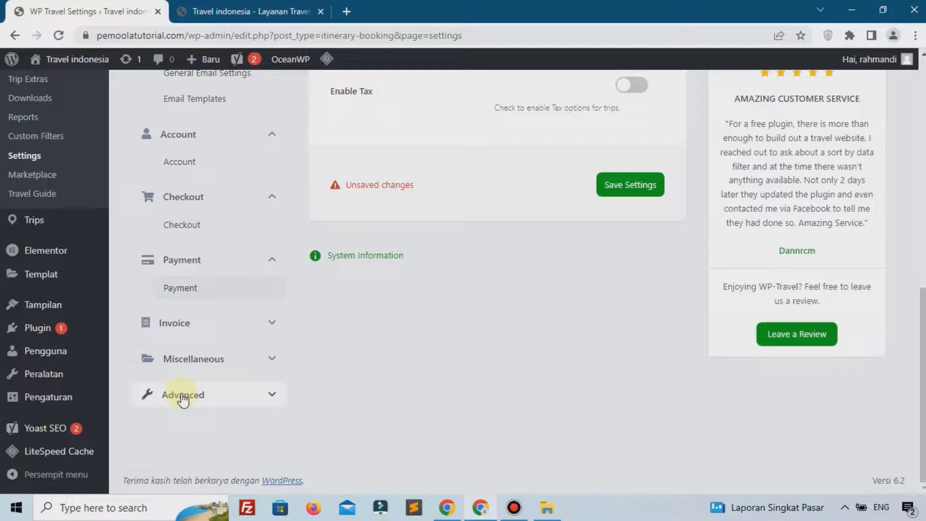
{"action": "scroll", "coordinate": [392, 338], "scroll_direction": "up", "scroll_amount": 2}
{"action": "scroll", "coordinate": [392, 335], "scroll_direction": "up", "scroll_amount": 5}
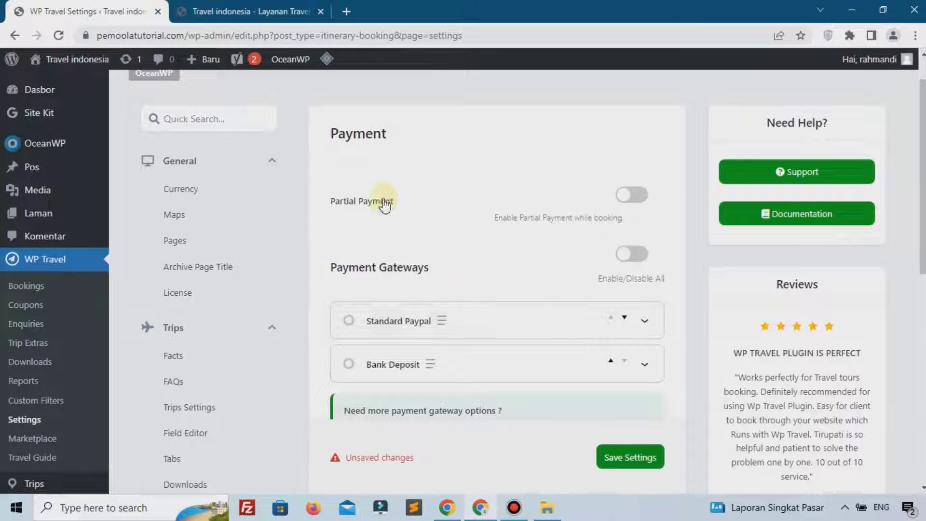
Enable all payment gateways, briefly toggling Standard Paypal off and back on
{"action": "left_click", "coordinate": [624, 254]}
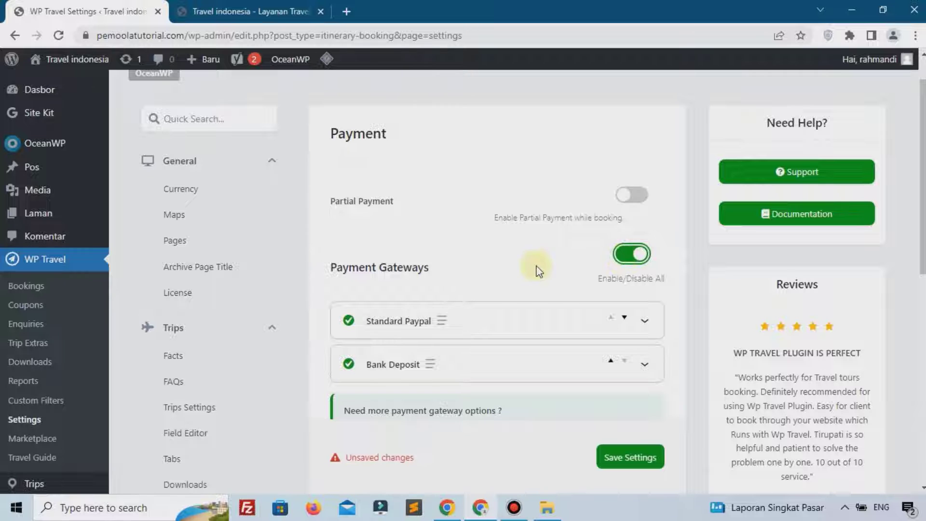
{"action": "scroll", "coordinate": [406, 295], "scroll_direction": "down", "scroll_amount": 1}
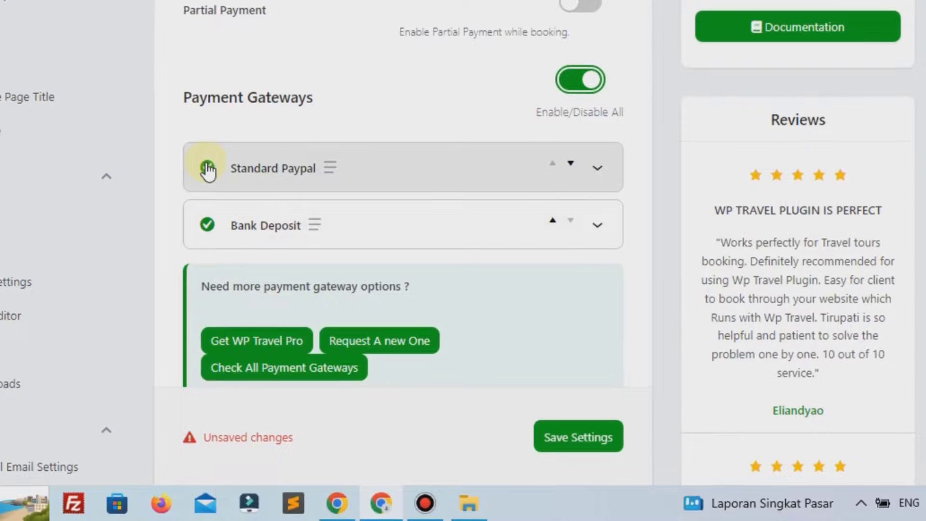
{"action": "left_click", "coordinate": [208, 168]}
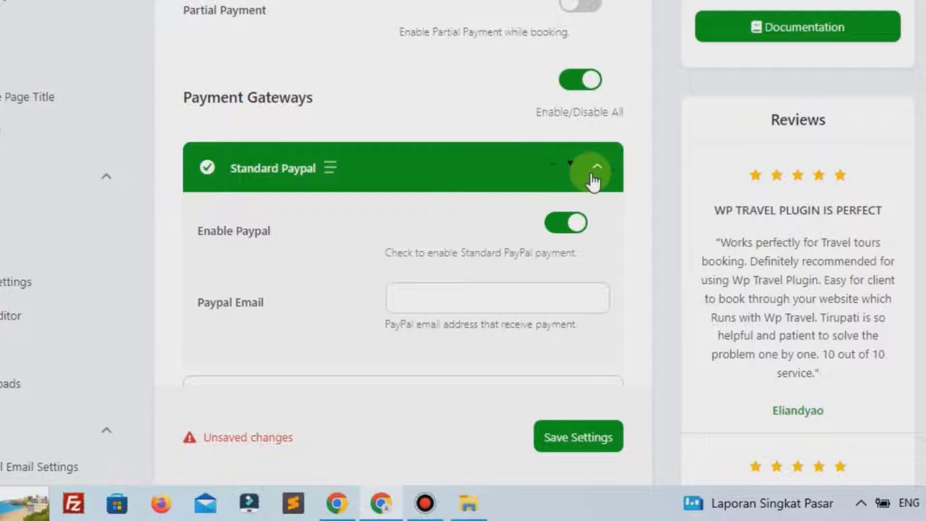
{"action": "left_click", "coordinate": [593, 175]}
{"action": "left_click", "coordinate": [207, 174]}
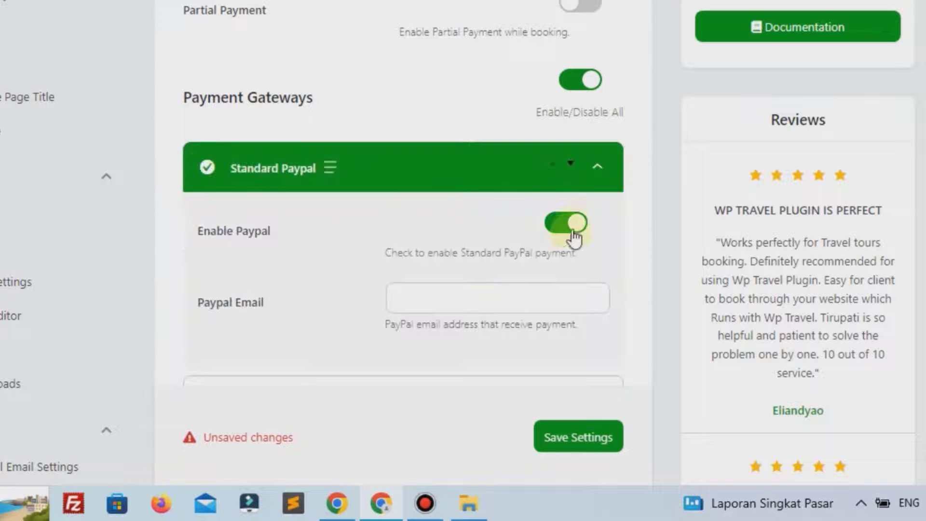
{"action": "left_click", "coordinate": [554, 231]}
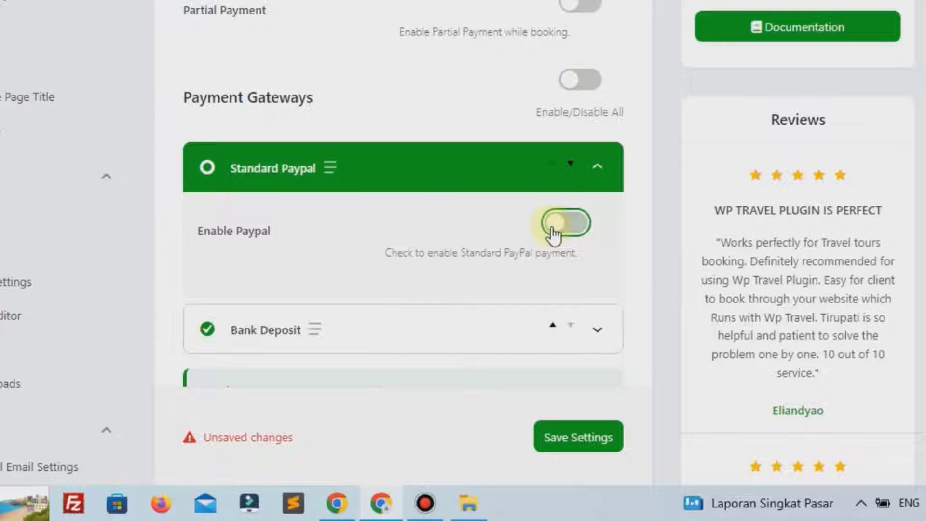
{"action": "left_click", "coordinate": [596, 169]}
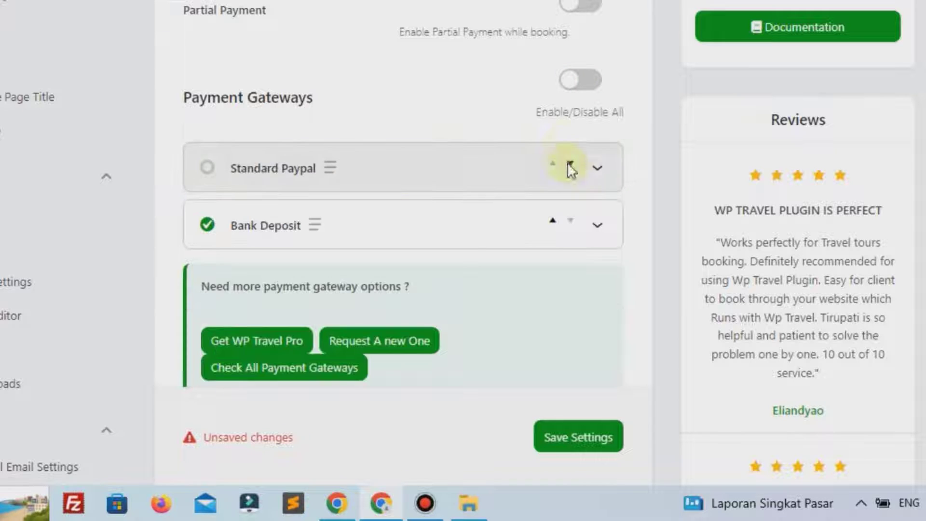
{"action": "left_click", "coordinate": [578, 81]}
{"action": "left_click", "coordinate": [598, 170]}
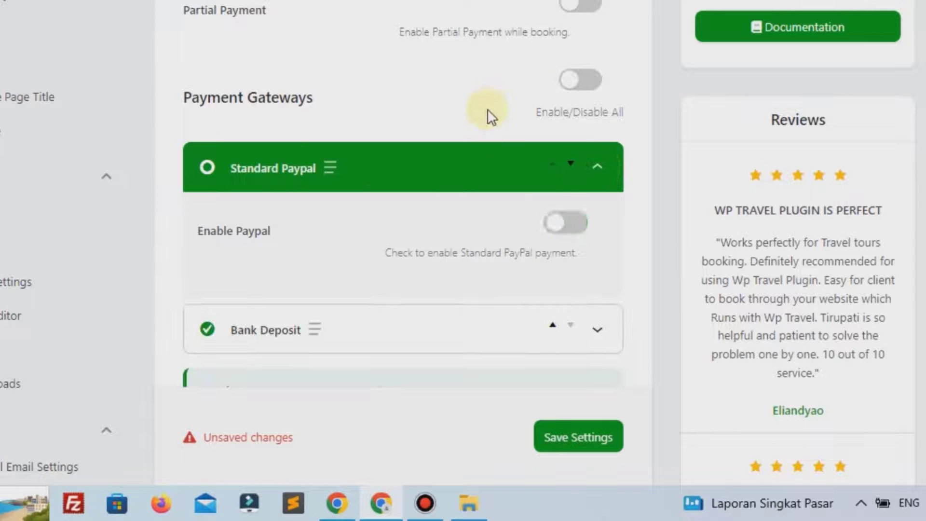
{"action": "left_click", "coordinate": [429, 166]}
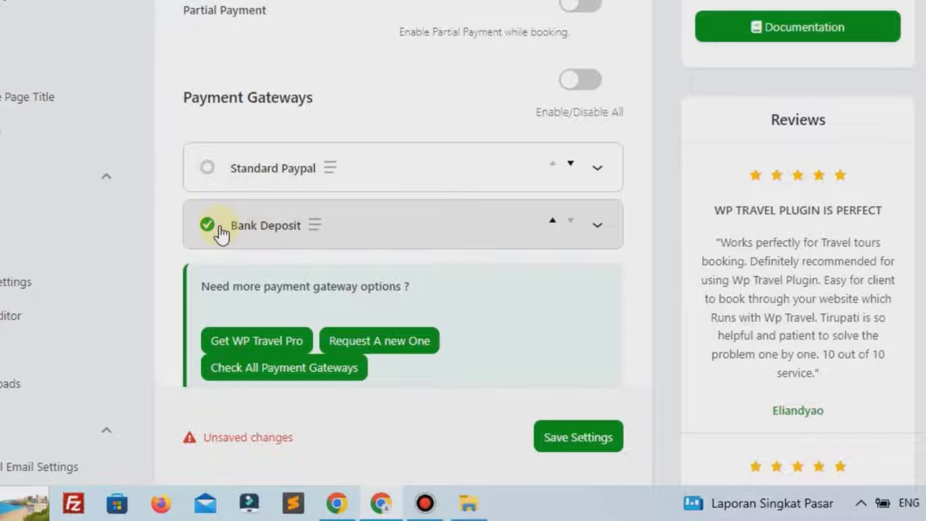
{"action": "scroll", "coordinate": [220, 235], "scroll_direction": "down", "scroll_amount": 2}
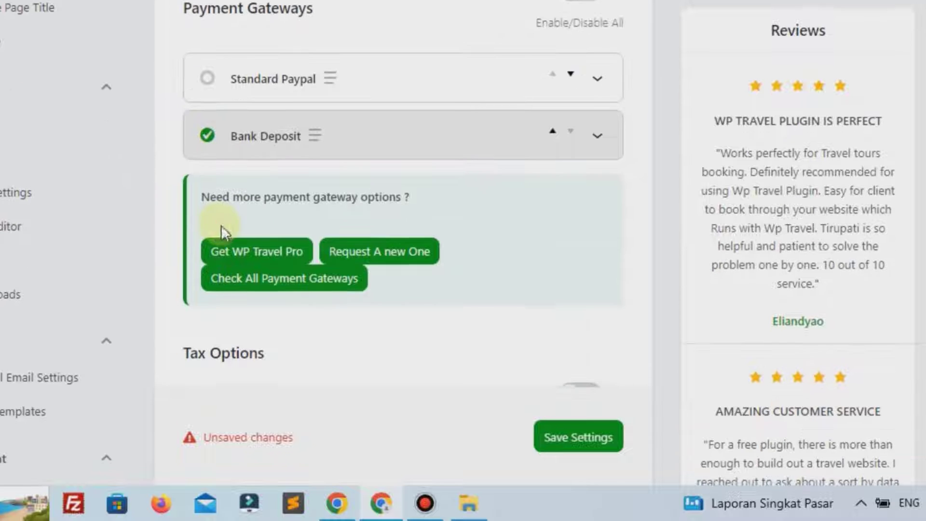
Expand the Bank Deposit gateway to reveal its account detail settings
{"action": "left_click", "coordinate": [597, 142]}
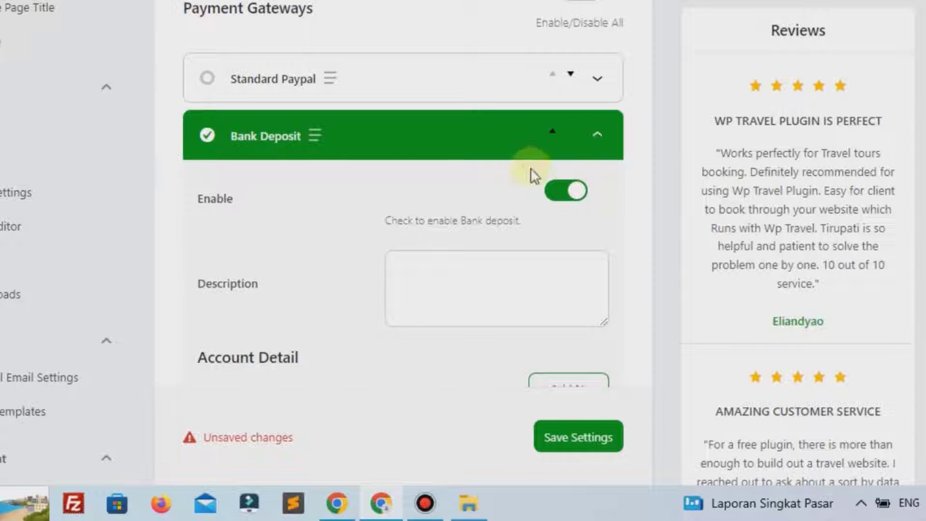
{"action": "scroll", "coordinate": [359, 282], "scroll_direction": "down", "scroll_amount": 2}
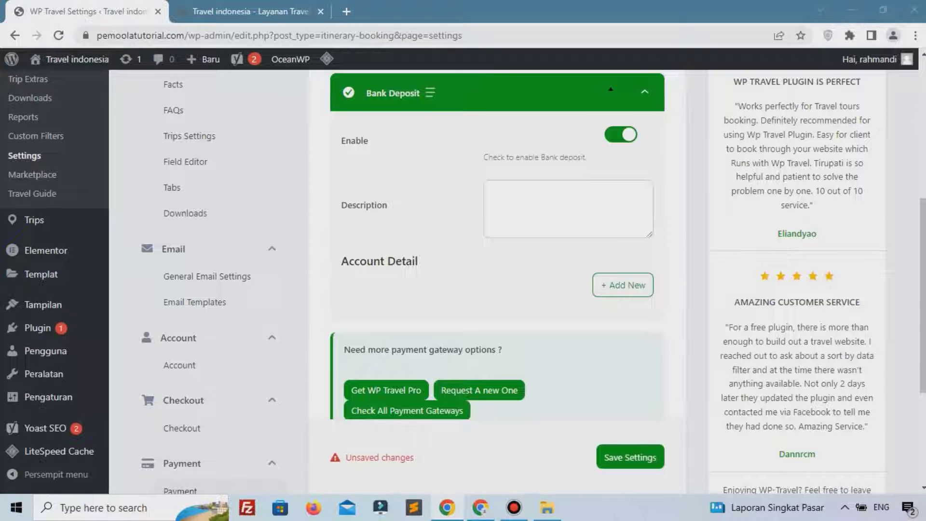
{"action": "scroll", "coordinate": [404, 205], "scroll_direction": "up", "scroll_amount": 1}
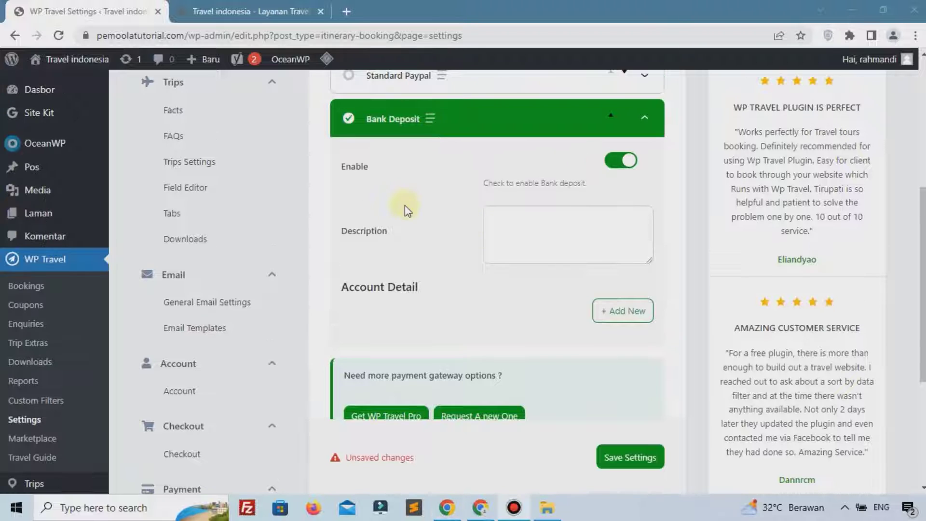
{"action": "scroll", "coordinate": [521, 310], "scroll_direction": "down", "scroll_amount": 3}
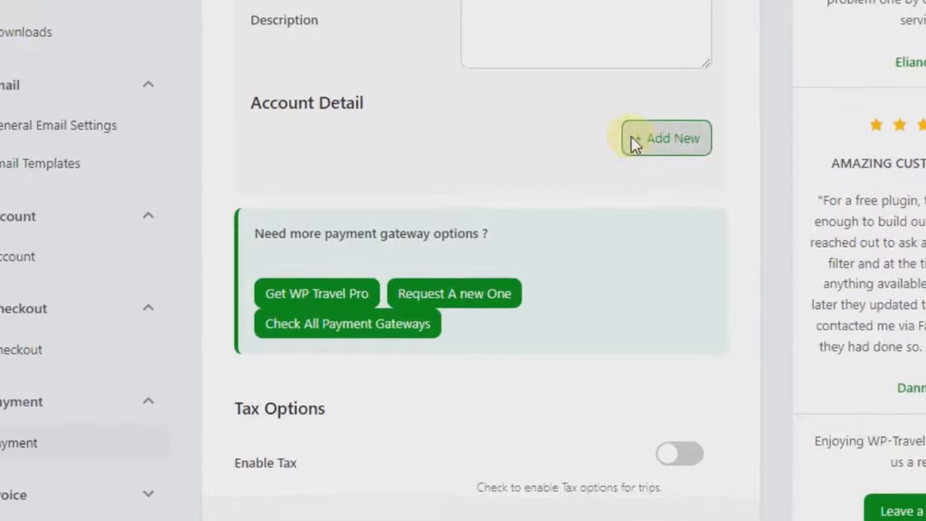
Add a bank account entry with the holder's name, account number and bank BCA
{"action": "left_click", "coordinate": [633, 140]}
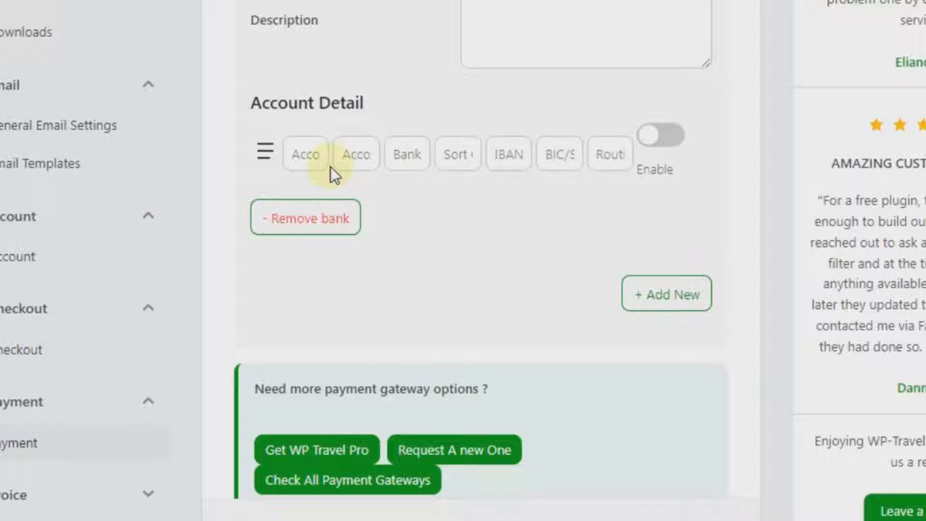
{"action": "left_click", "coordinate": [316, 154]}
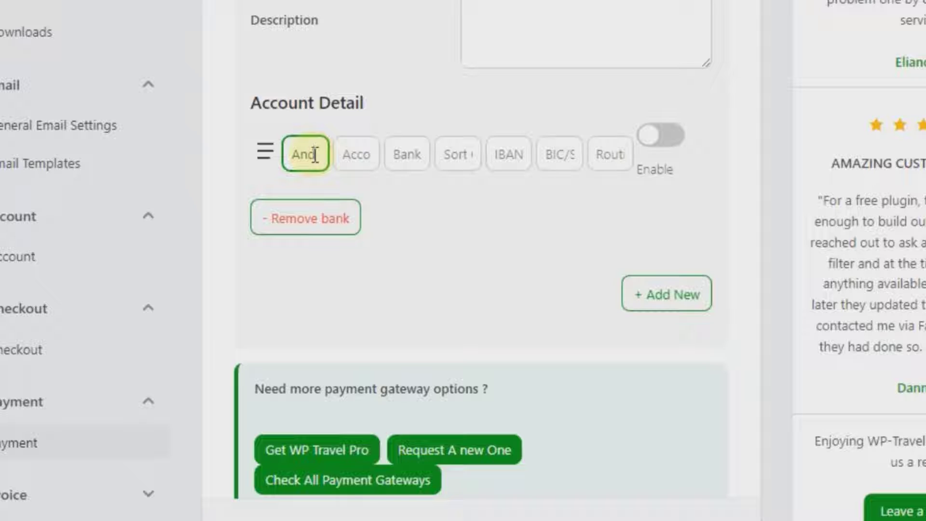
{"action": "left_click", "coordinate": [353, 159]}
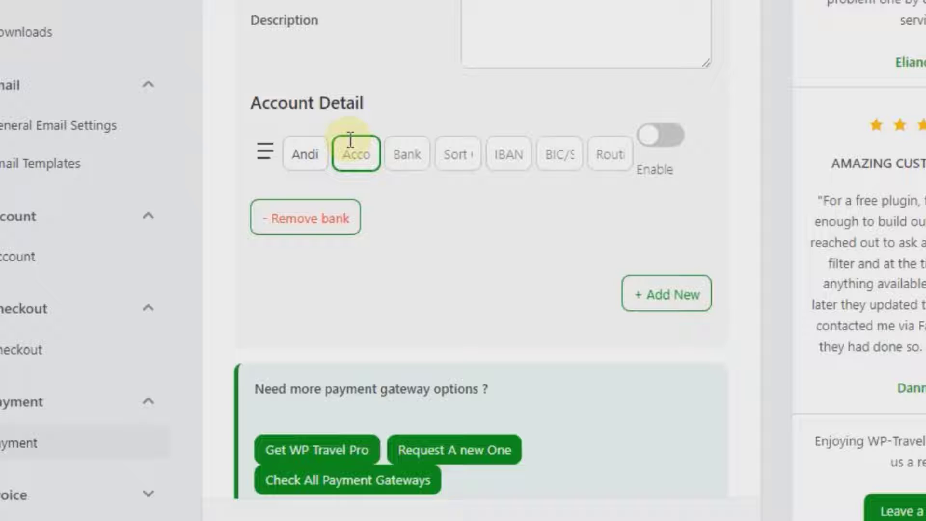
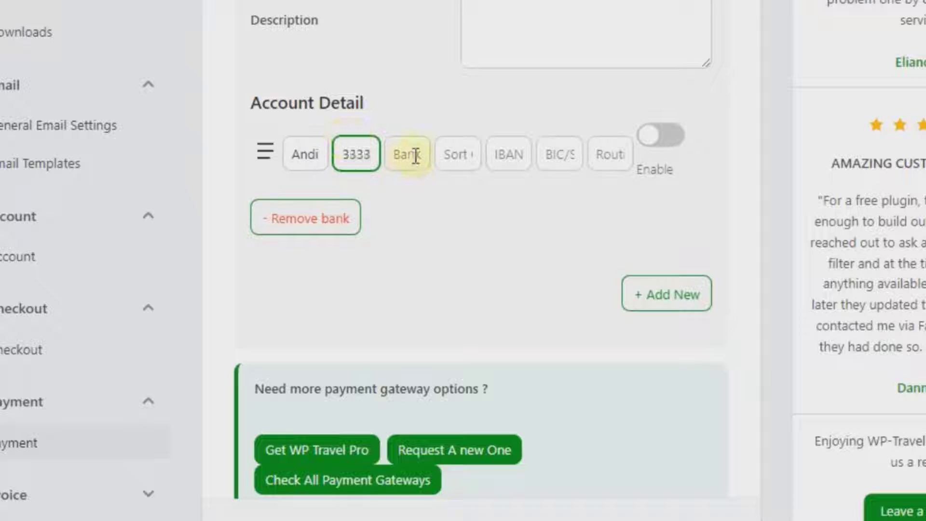
{"action": "left_click", "coordinate": [414, 156]}
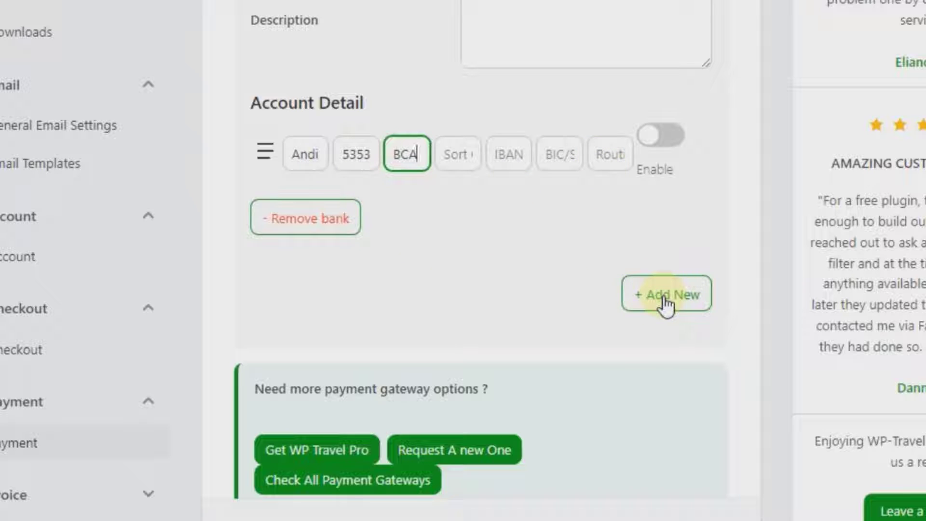
Delete the extra empty account row and enable the BCA account
{"action": "left_click", "coordinate": [666, 296]}
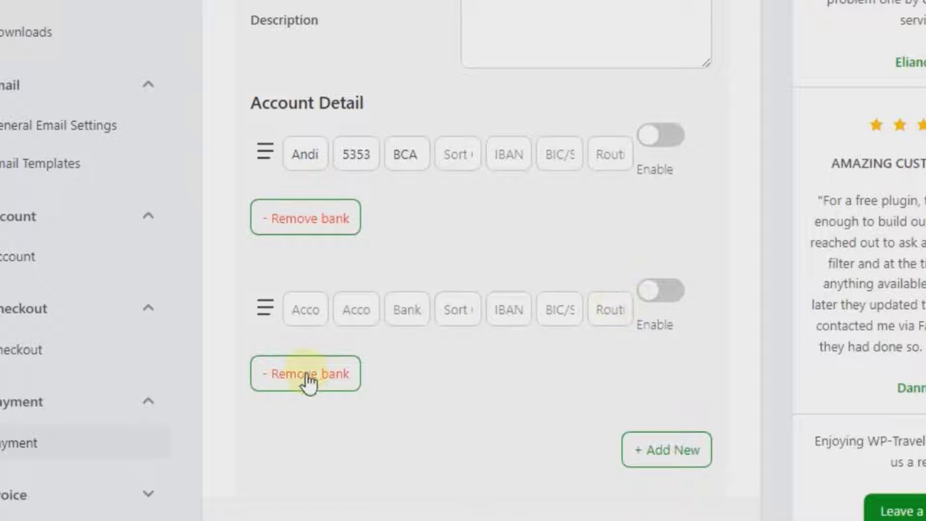
{"action": "left_click", "coordinate": [309, 379]}
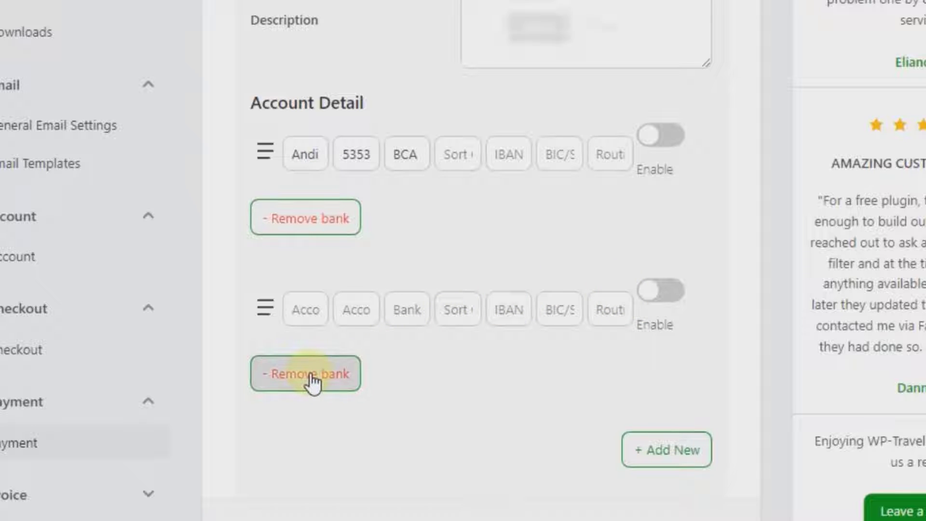
{"action": "key", "text": "Return"}
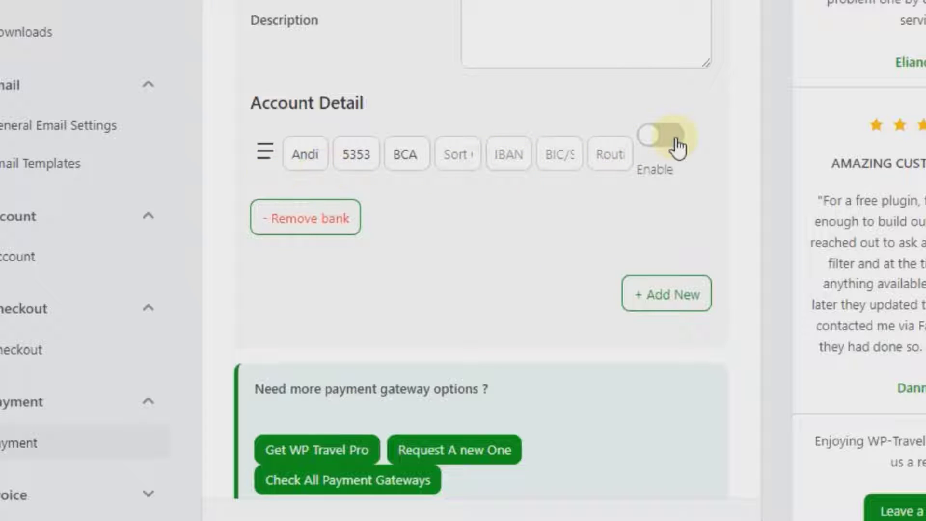
{"action": "left_click", "coordinate": [675, 144]}
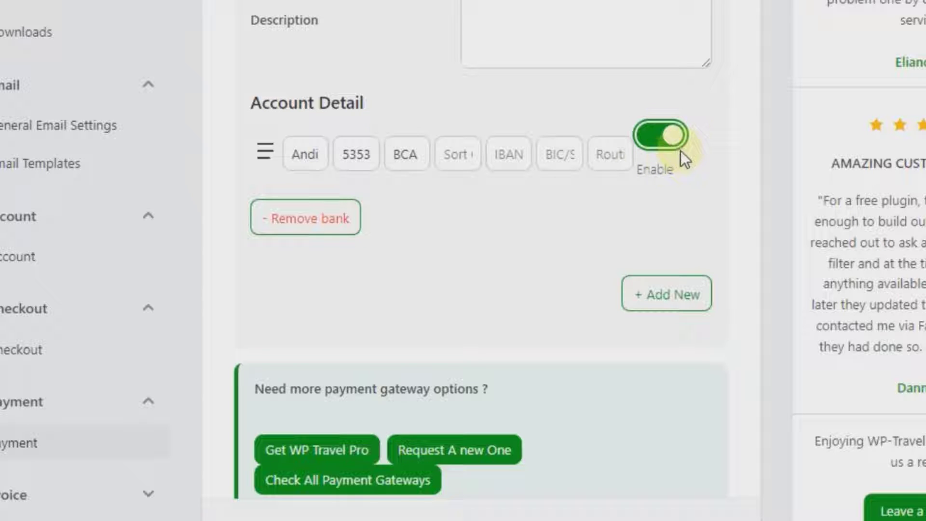
{"action": "scroll", "coordinate": [501, 273], "scroll_direction": "down", "scroll_amount": 5}
{"action": "scroll", "coordinate": [500, 270], "scroll_direction": "down", "scroll_amount": 1}
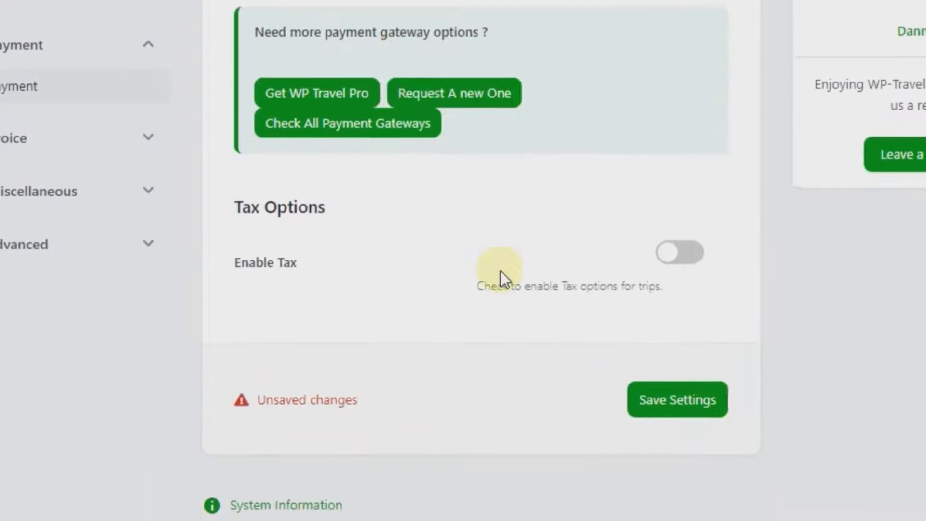
Save the payment settings with the new BCA bank deposit account
{"action": "left_click", "coordinate": [684, 401]}
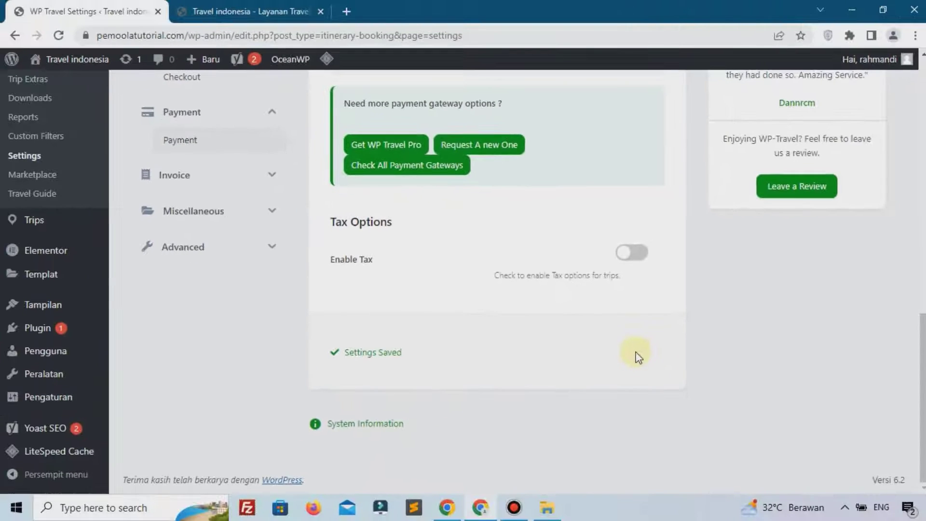
{"action": "scroll", "coordinate": [404, 278], "scroll_direction": "up", "scroll_amount": 6}
{"action": "scroll", "coordinate": [232, 266], "scroll_direction": "down", "scroll_amount": 4}
Expand the Invoice, Miscellaneous and Advanced settings groups
{"action": "left_click", "coordinate": [182, 263]}
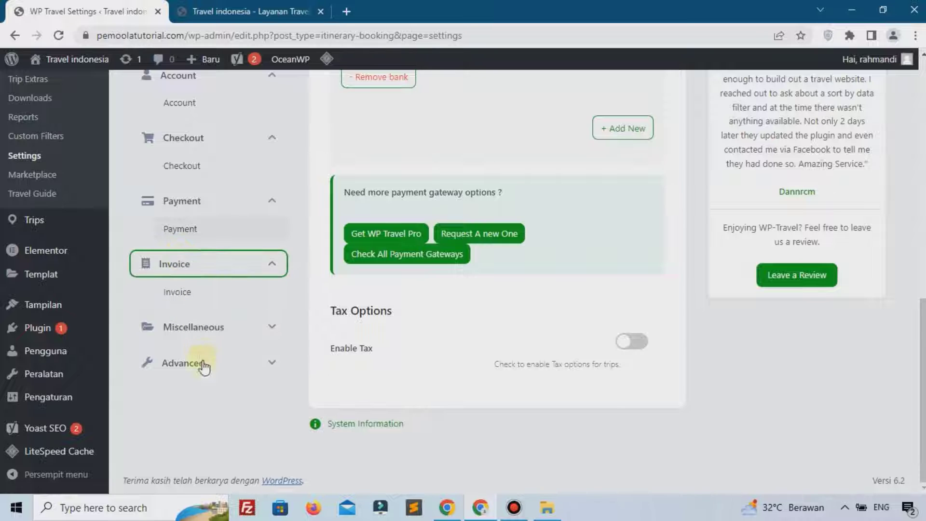
{"action": "left_click", "coordinate": [222, 336]}
{"action": "scroll", "coordinate": [213, 360], "scroll_direction": "down", "scroll_amount": 3}
{"action": "left_click", "coordinate": [227, 389]}
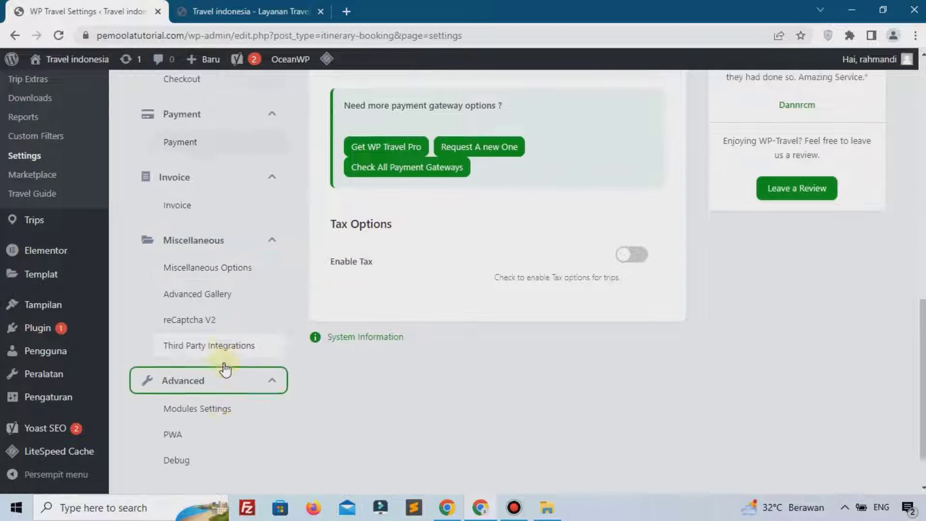
{"action": "scroll", "coordinate": [225, 370], "scroll_direction": "up", "scroll_amount": 15}
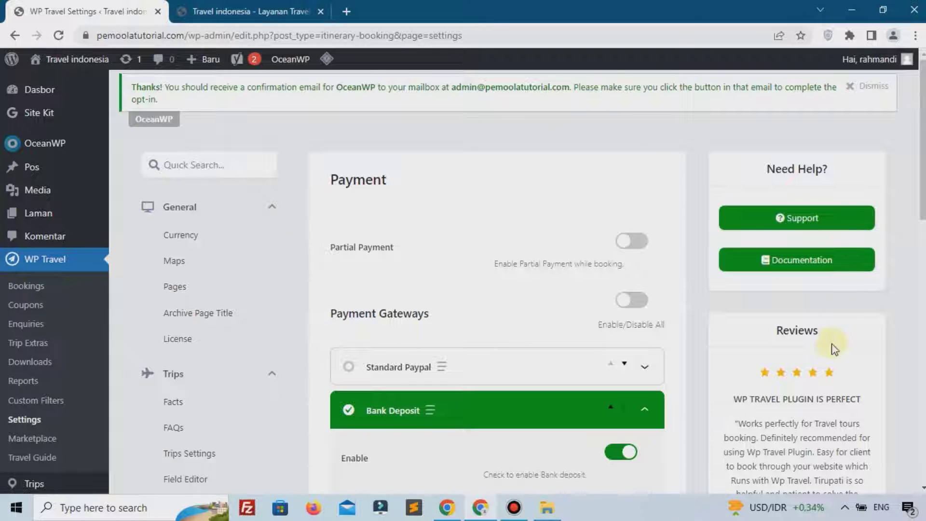
{"action": "scroll", "coordinate": [668, 320], "scroll_direction": "down", "scroll_amount": 7}
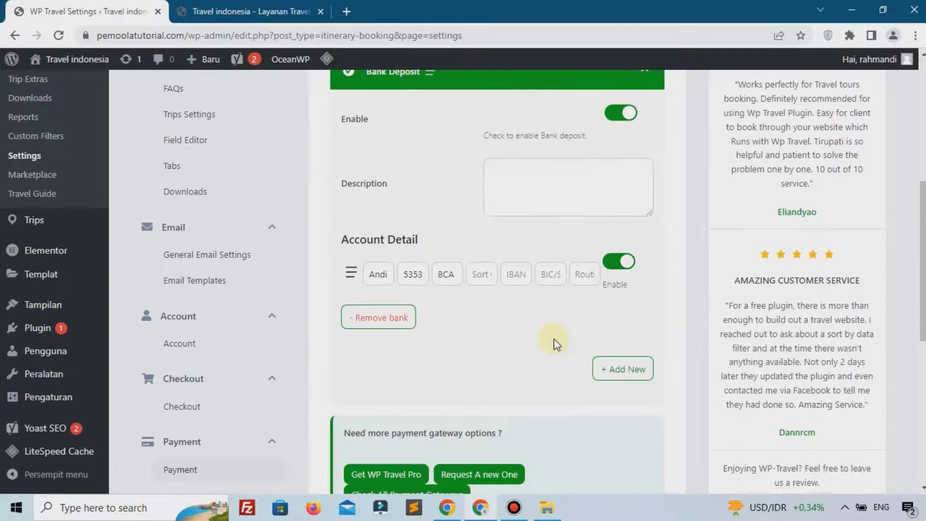
{"action": "scroll", "coordinate": [436, 371], "scroll_direction": "up", "scroll_amount": 3}
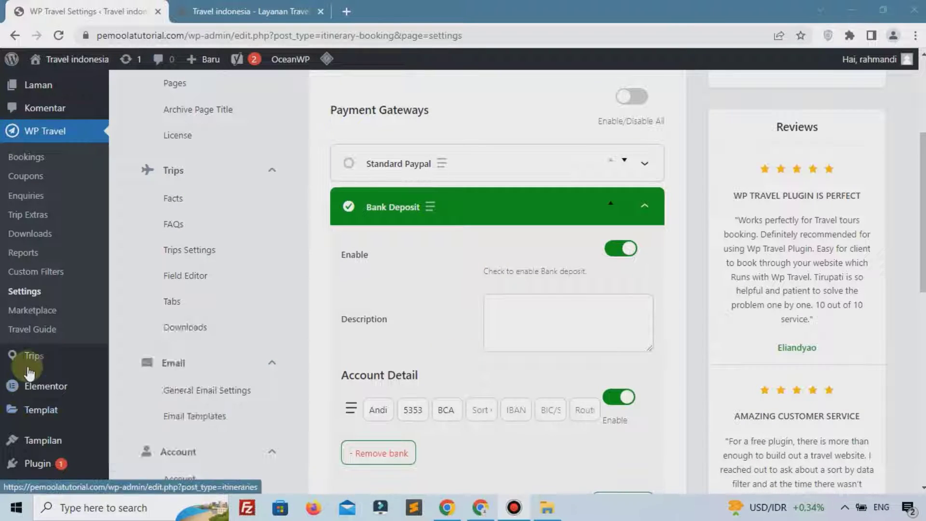
{"action": "mouse_move", "coordinate": [34, 362]}
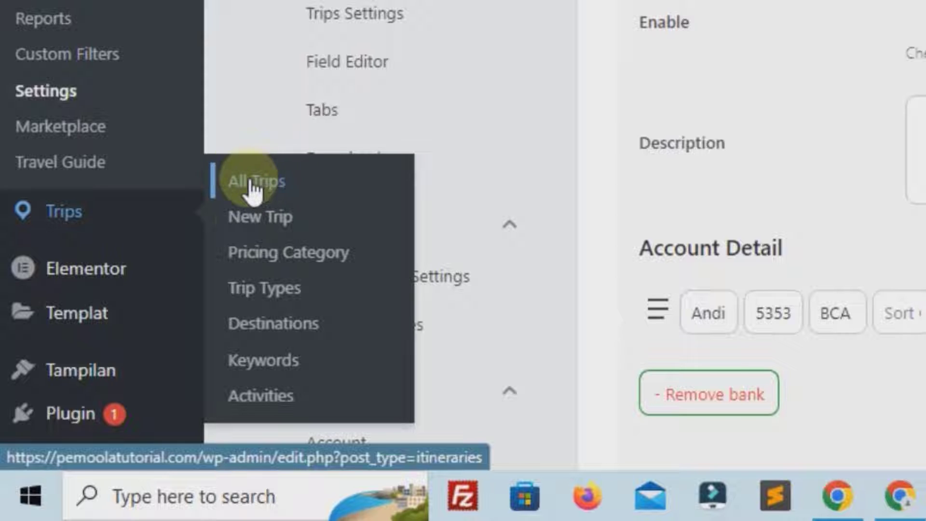
Go to the All Trips list, empty with 'No Trips found', after briefly visiting the new-trip editor
{"action": "left_click", "coordinate": [275, 223]}
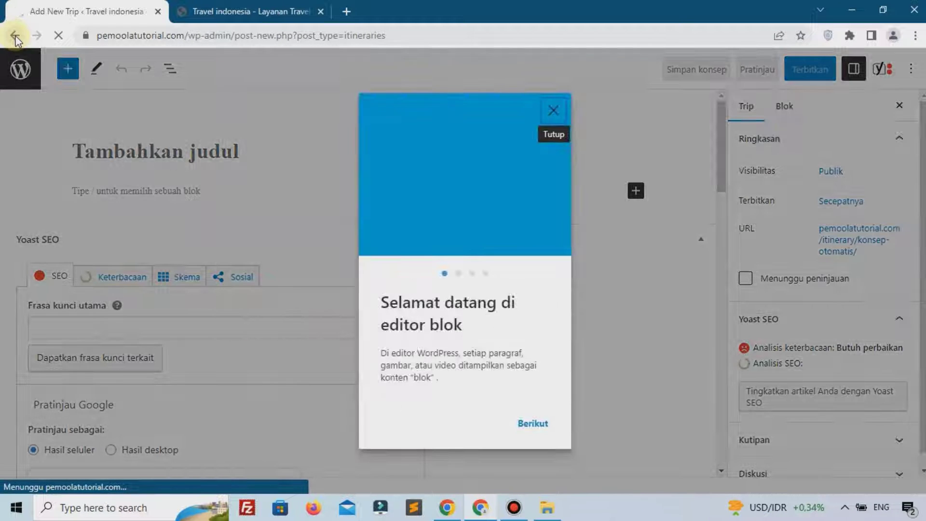
{"action": "left_click", "coordinate": [15, 36]}
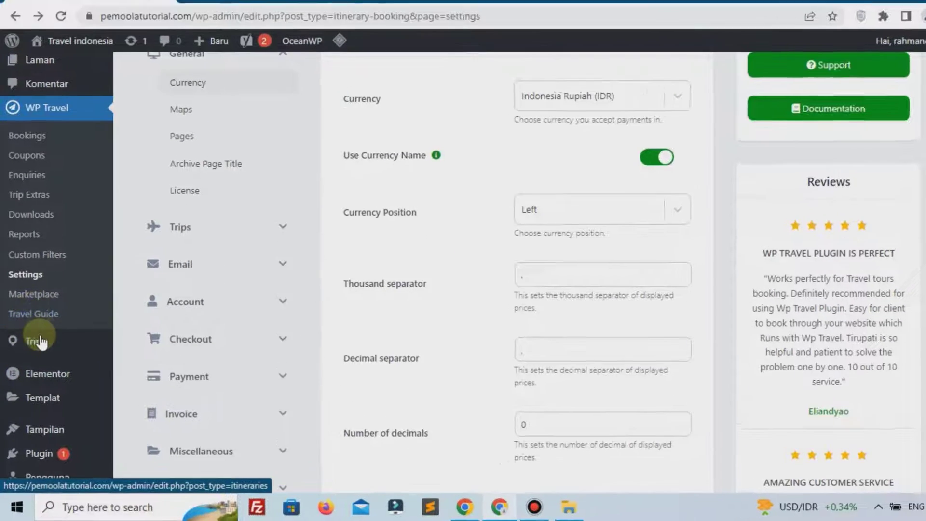
{"action": "mouse_move", "coordinate": [112, 354]}
{"action": "left_click", "coordinate": [187, 241]}
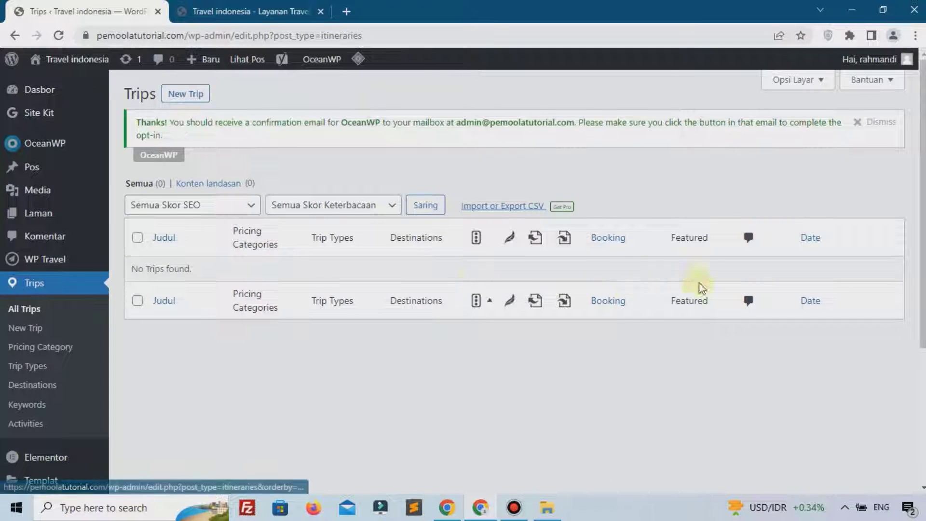
{"action": "left_click", "coordinate": [74, 333]}
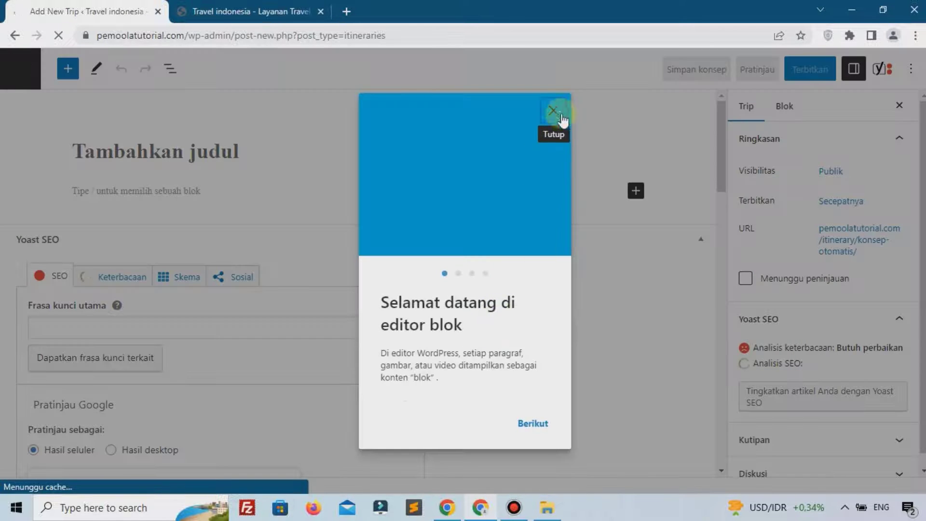
{"action": "left_click", "coordinate": [554, 113]}
{"action": "scroll", "coordinate": [200, 198], "scroll_direction": "down", "scroll_amount": 20}
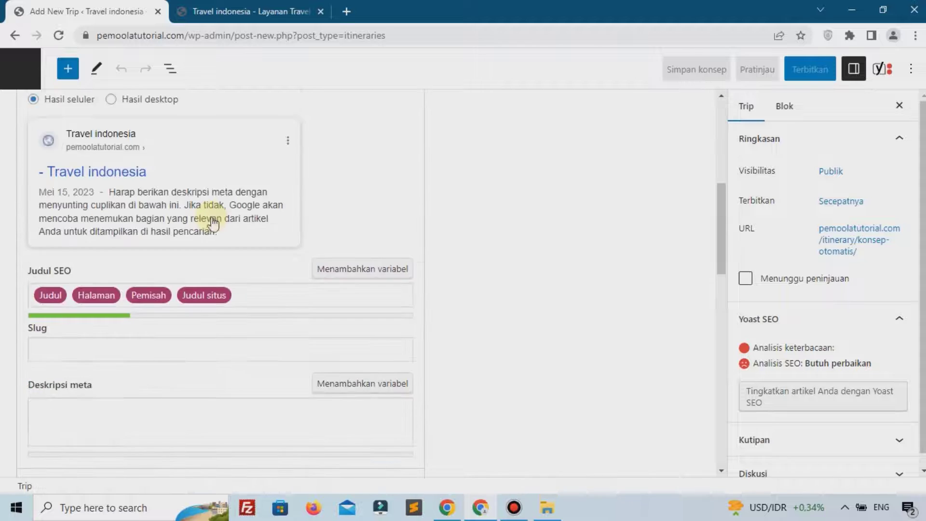
{"action": "scroll", "coordinate": [189, 208], "scroll_direction": "up", "scroll_amount": 5}
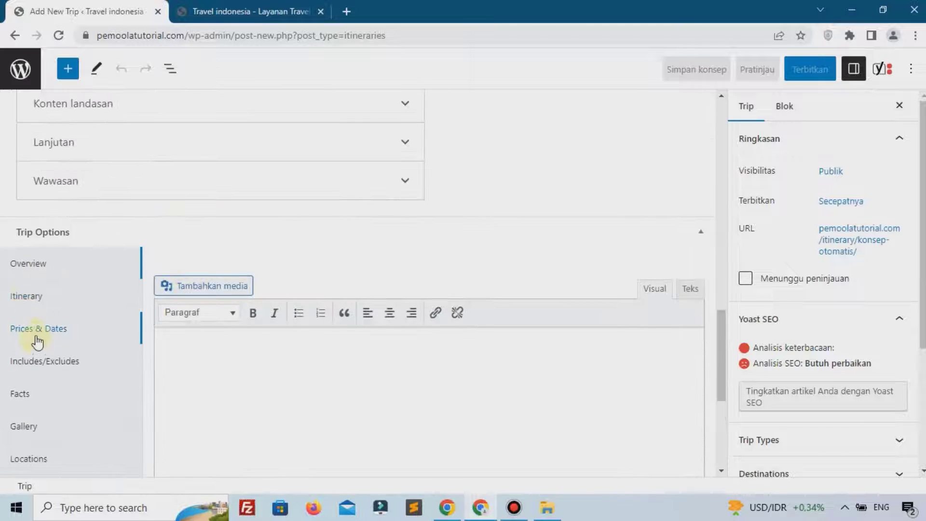
{"action": "left_click", "coordinate": [22, 371]}
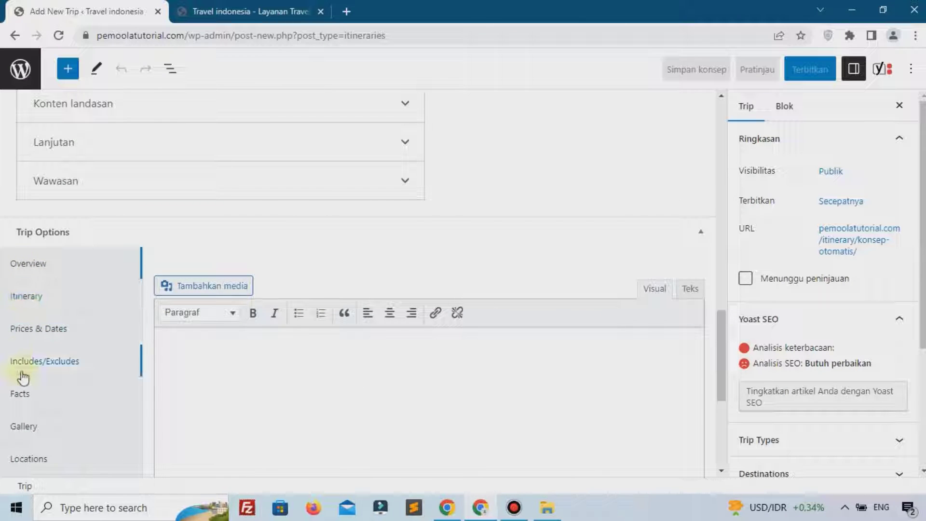
{"action": "left_click", "coordinate": [23, 391]}
{"action": "scroll", "coordinate": [27, 391], "scroll_direction": "down", "scroll_amount": 6}
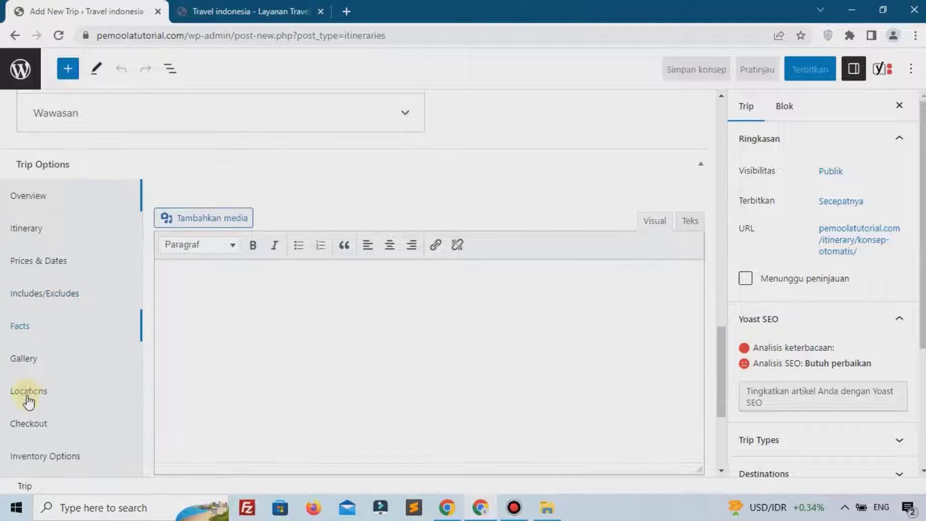
{"action": "scroll", "coordinate": [20, 355], "scroll_direction": "up", "scroll_amount": 3}
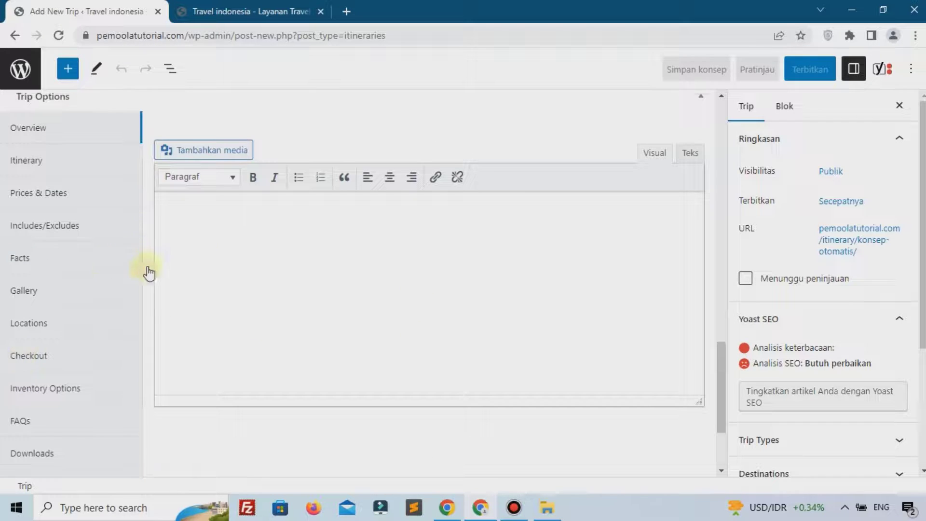
{"action": "scroll", "coordinate": [79, 278], "scroll_direction": "up", "scroll_amount": 7}
{"action": "left_click", "coordinate": [14, 37]}
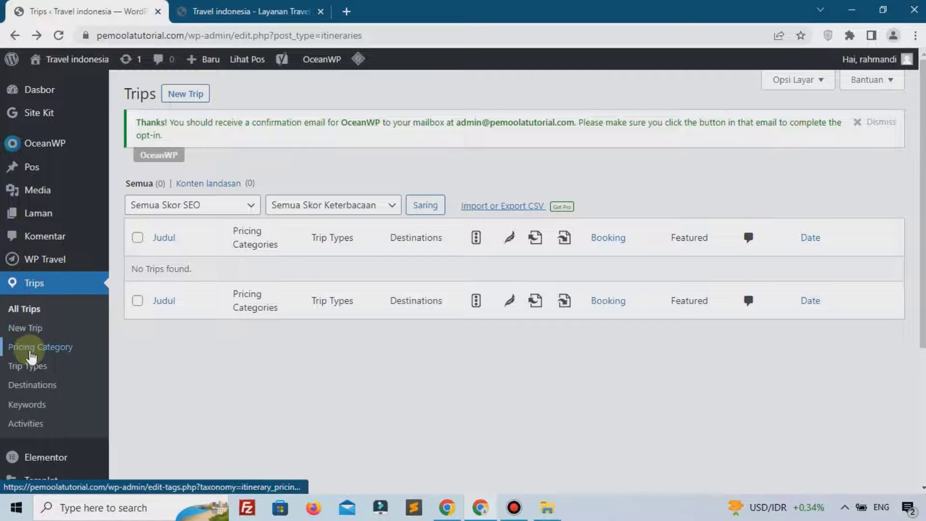
Create pricing categories Low, Medium and High, then go to Trip Types
{"action": "left_click", "coordinate": [25, 348]}
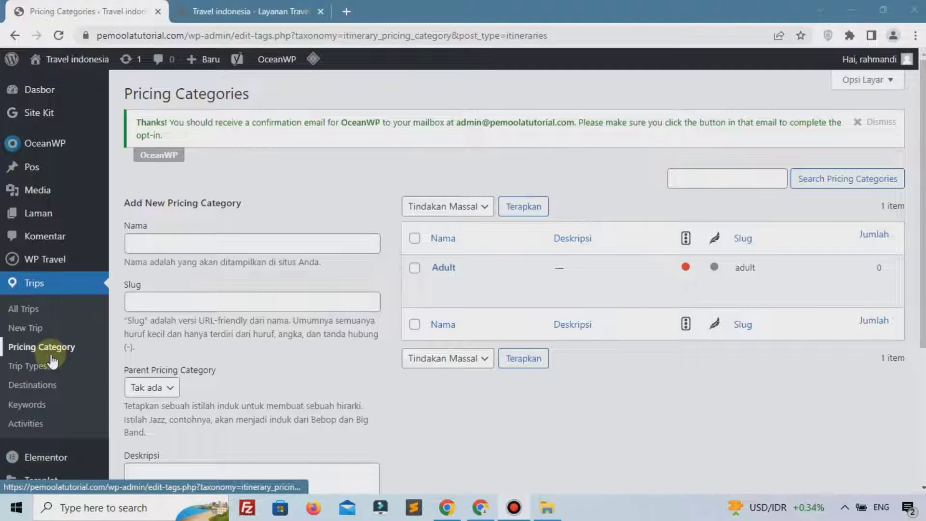
{"action": "left_click", "coordinate": [317, 248]}
{"action": "left_click", "coordinate": [317, 247]}
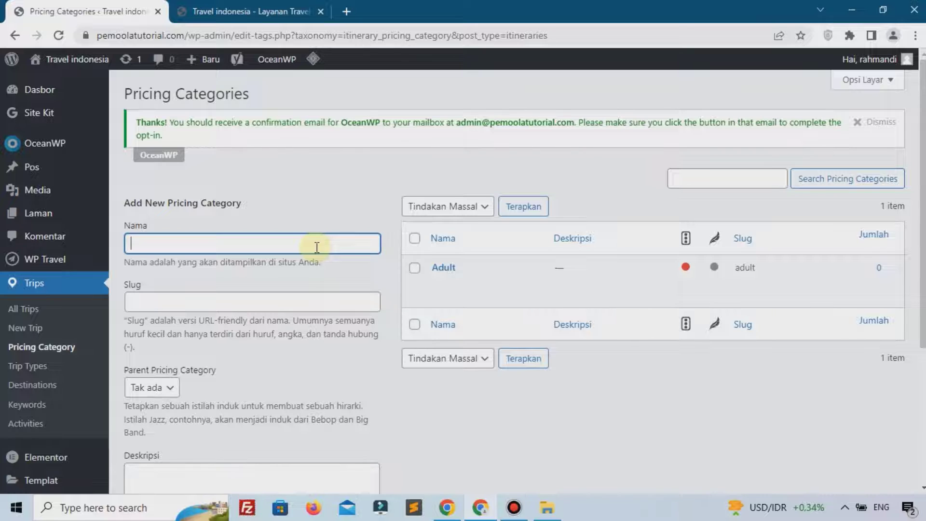
{"action": "type", "text": "Low"}
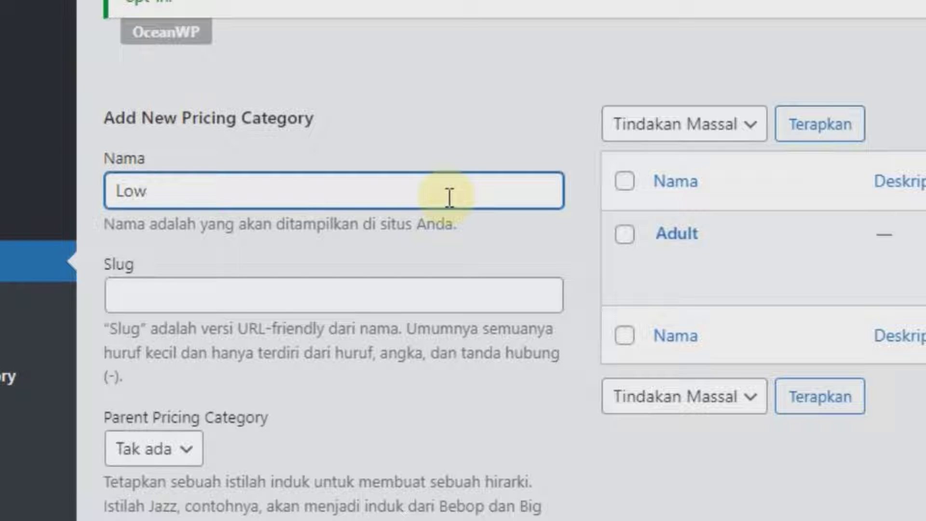
{"action": "key", "text": "Return"}
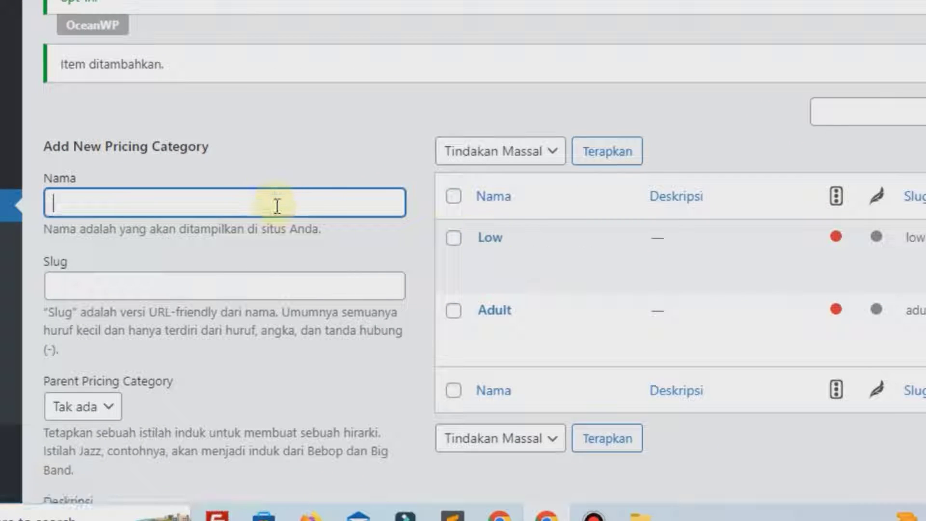
{"action": "type", "text": "Medium"}
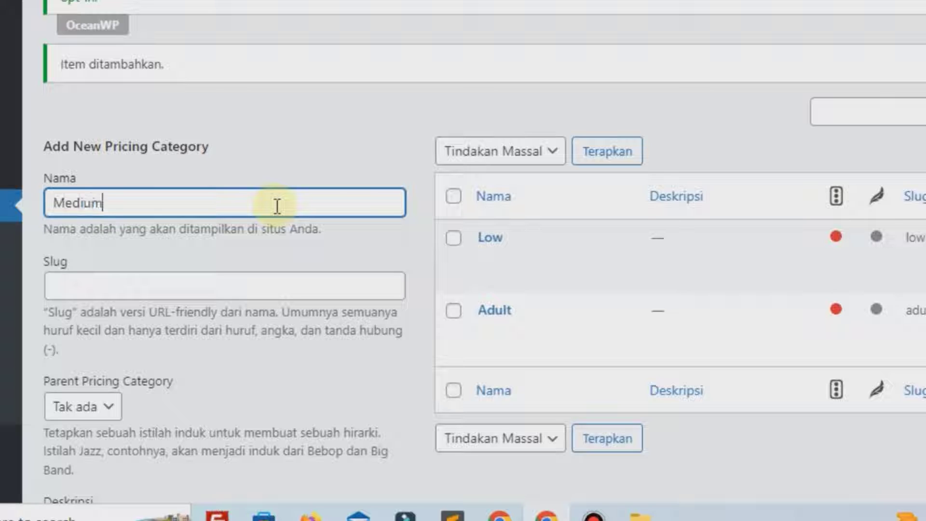
{"action": "key", "text": "Return"}
{"action": "type", "text": "High"}
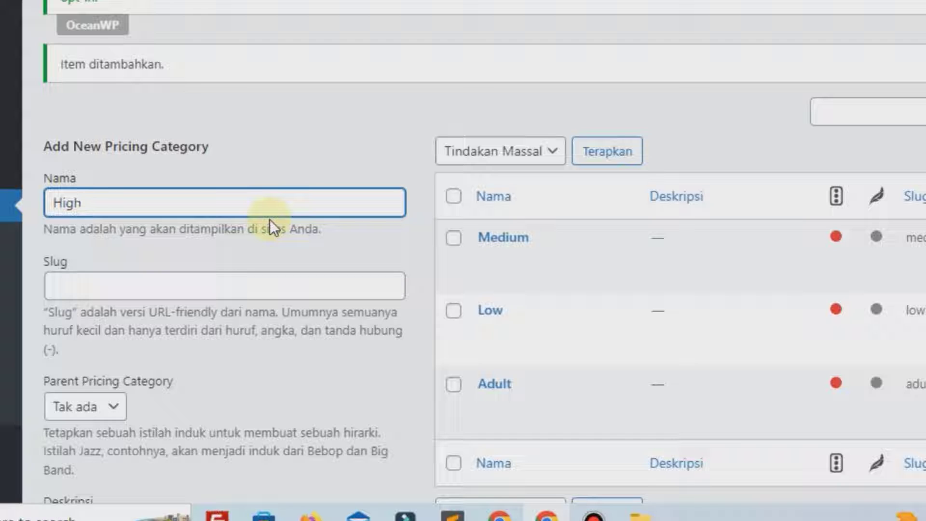
{"action": "key", "text": "Return"}
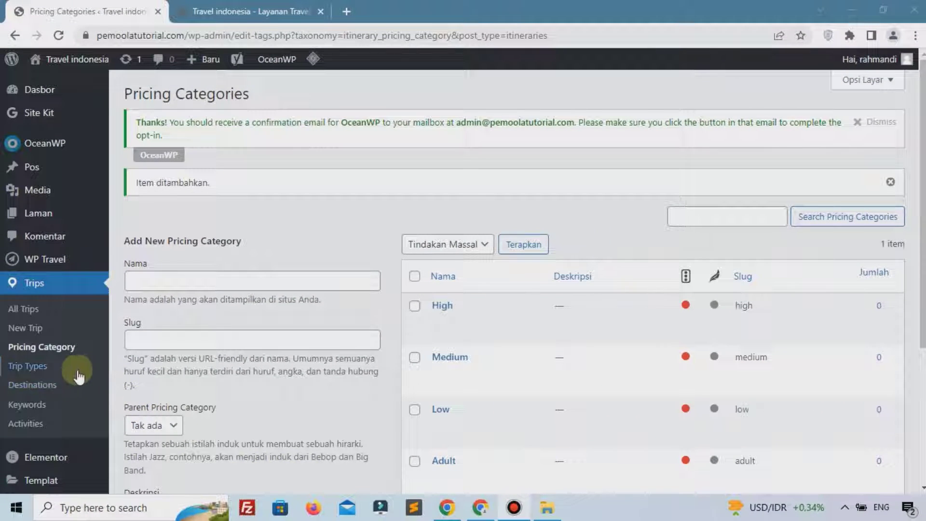
{"action": "left_click", "coordinate": [67, 367]}
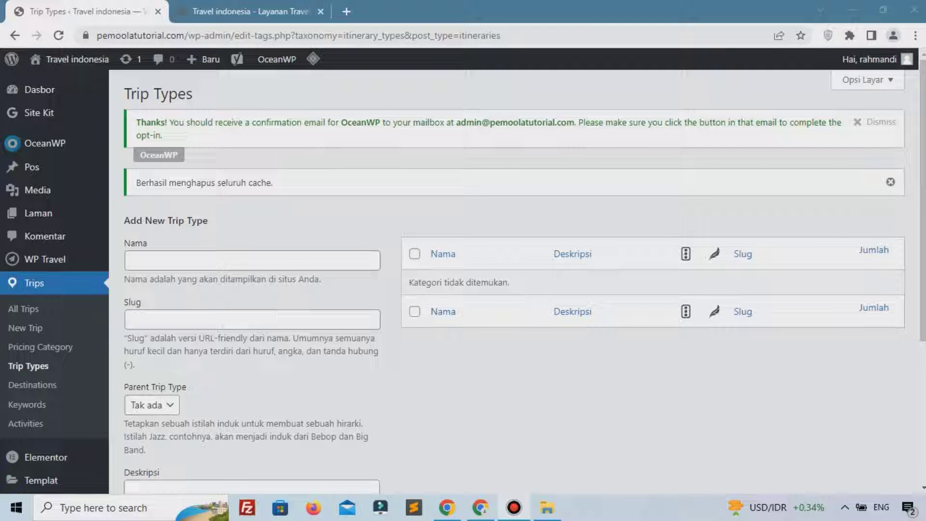
Enter Event and Study as new trip types in the Nama field
{"action": "left_click", "coordinate": [228, 265]}
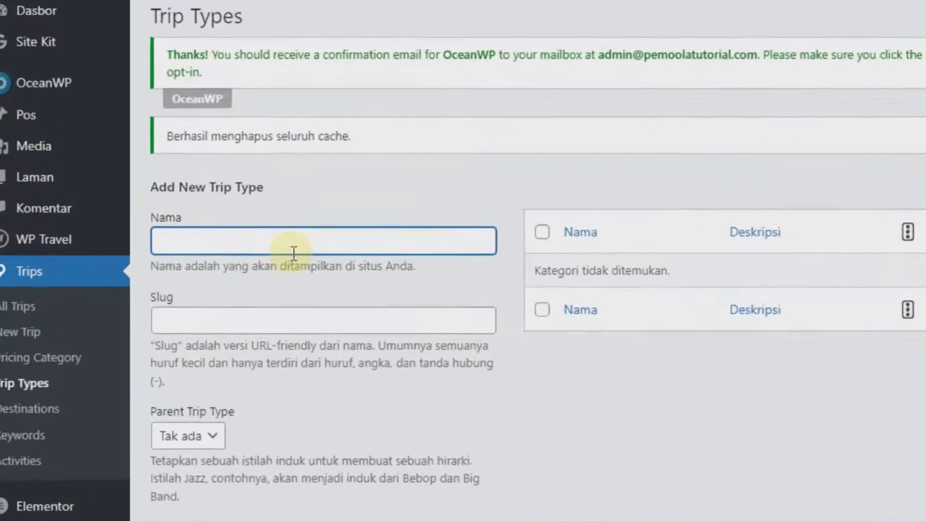
{"action": "type", "text": "Event"}
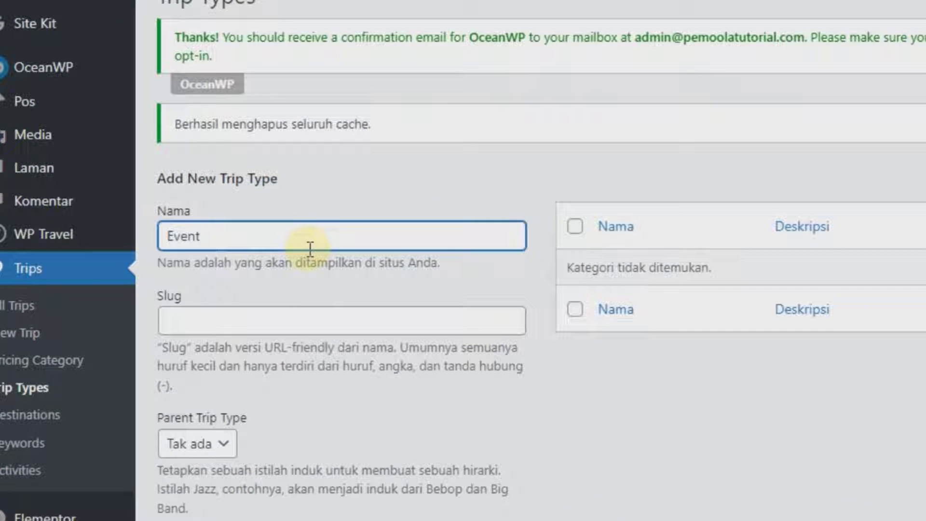
{"action": "key", "text": "Return"}
{"action": "type", "text": "Stu"}
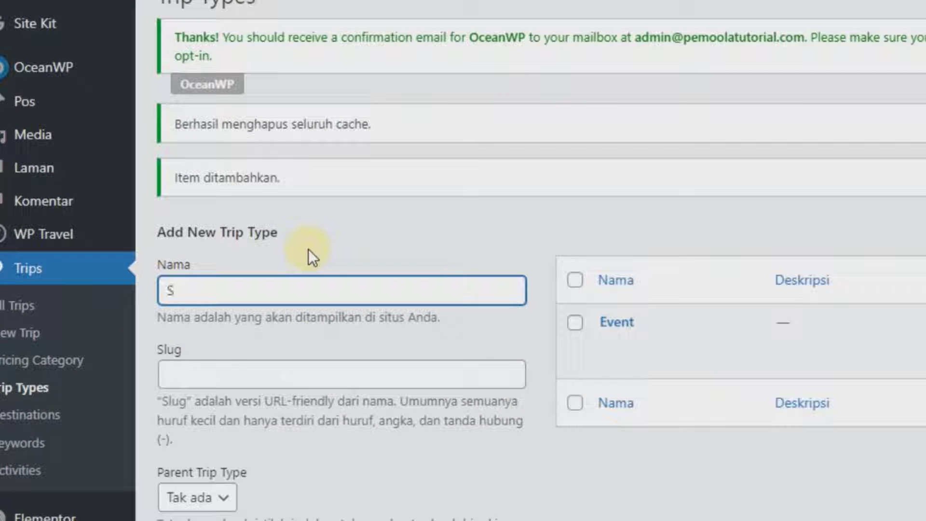
{"action": "type", "text": "dy"}
{"action": "key", "text": "Return"}
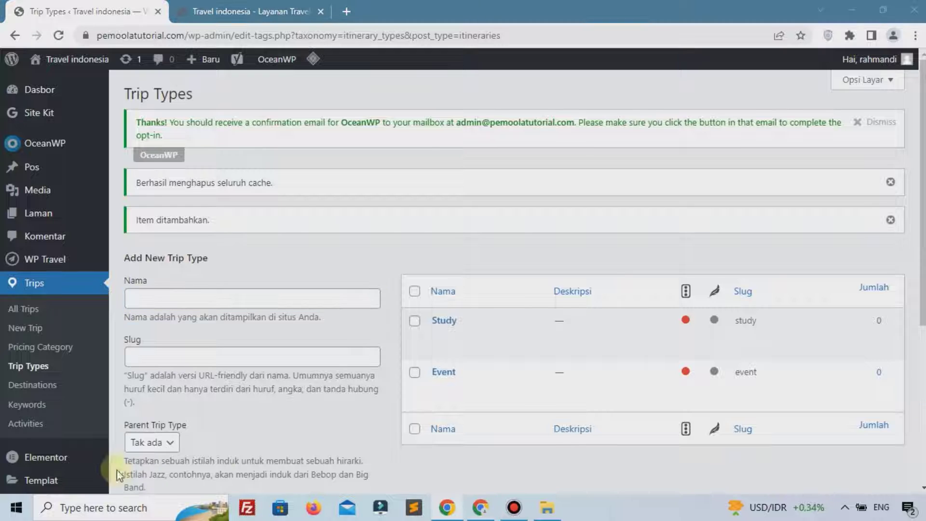
{"action": "left_click", "coordinate": [38, 385]}
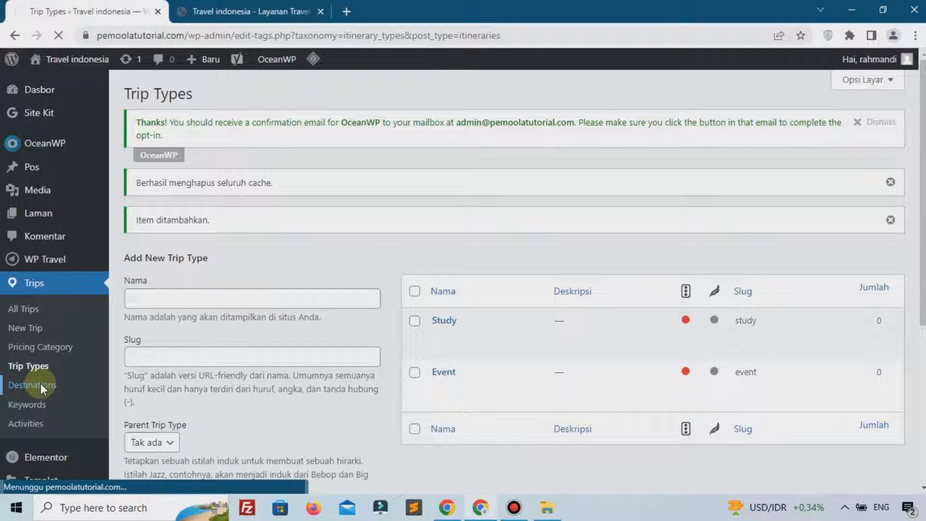
Enter destinations Jawa Tengah, Jawa Timur and Sumatera Utara in the Nama field and submit each
{"action": "left_click", "coordinate": [320, 263]}
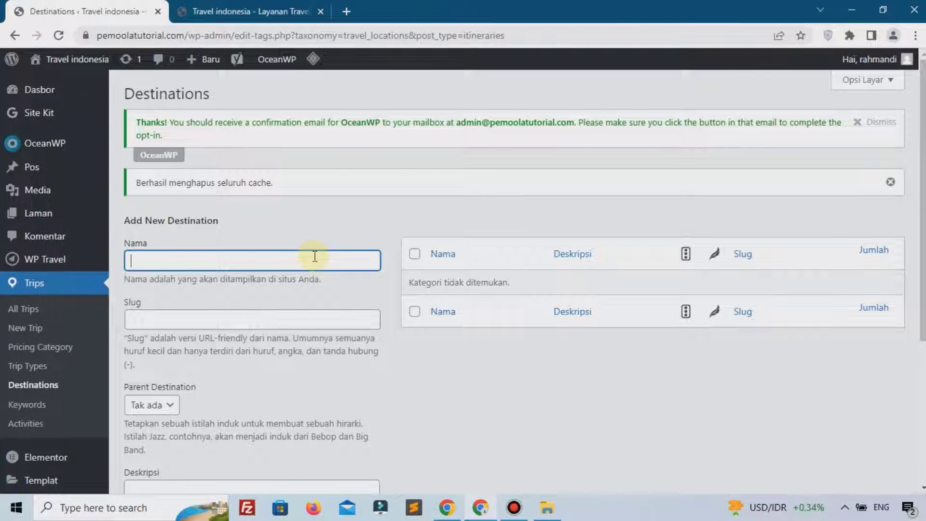
{"action": "type", "text": "Jawa Tengah"}
{"action": "key", "text": "Return"}
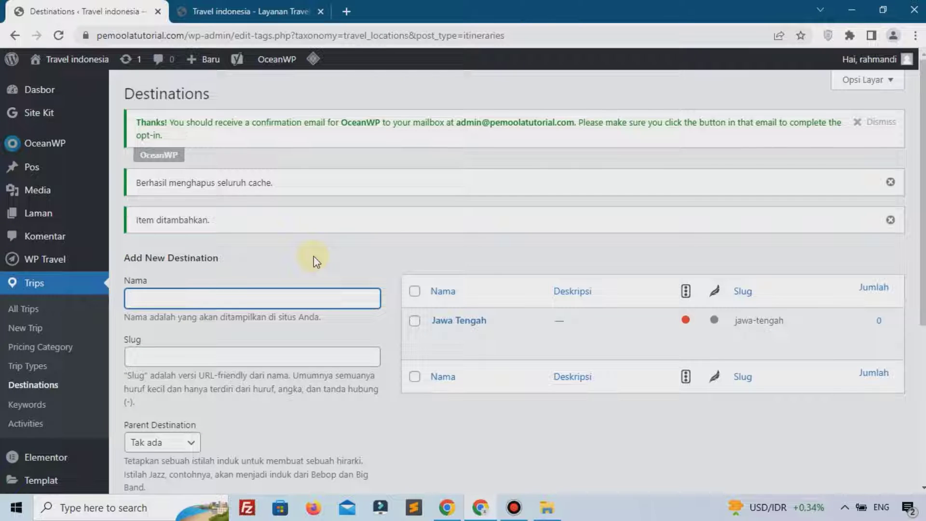
{"action": "type", "text": "Jawa Timur"}
{"action": "scroll", "coordinate": [296, 289], "scroll_direction": "down", "scroll_amount": 5}
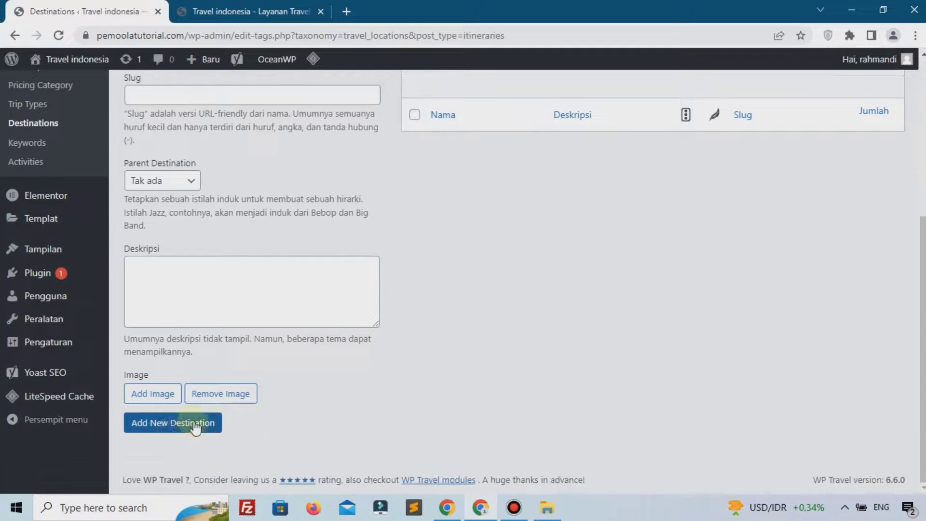
{"action": "left_click", "coordinate": [178, 434]}
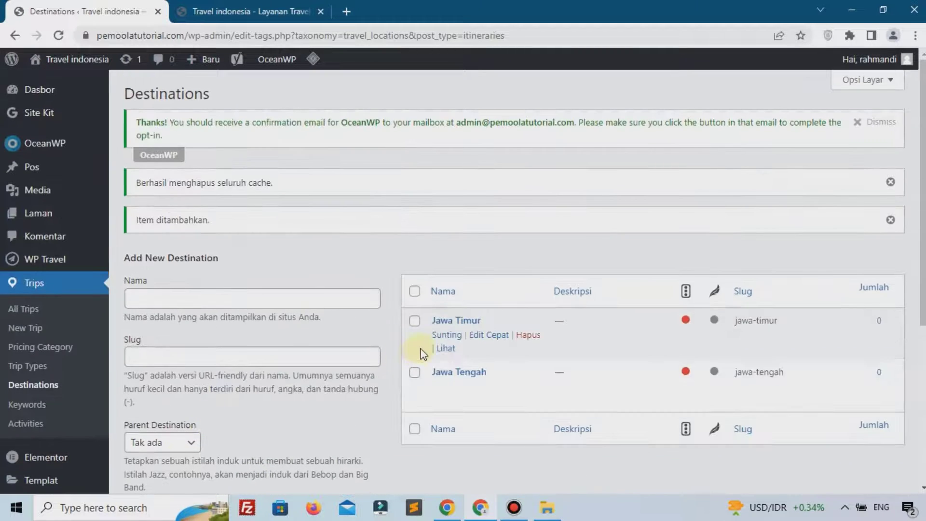
{"action": "left_click", "coordinate": [308, 307]}
{"action": "type", "text": "Sum"}
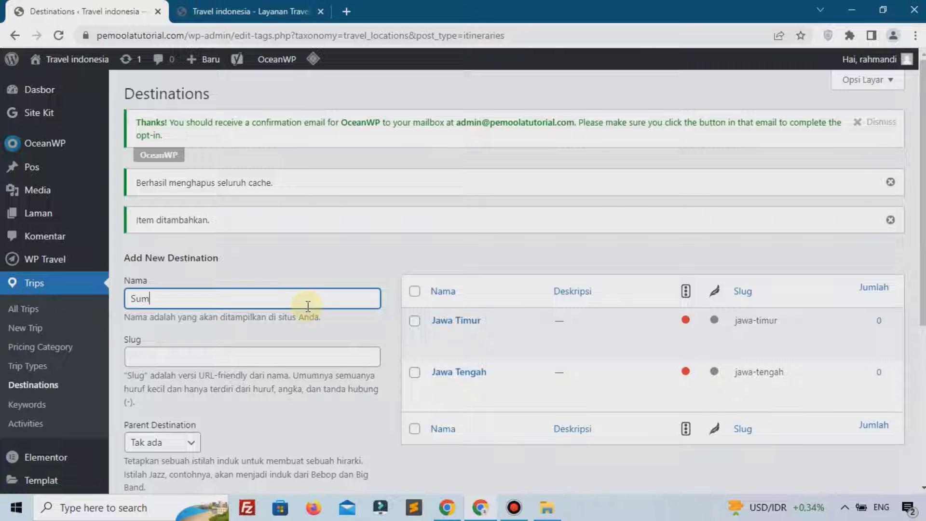
{"action": "type", "text": "atera Utara"}
{"action": "scroll", "coordinate": [308, 307], "scroll_direction": "down", "scroll_amount": 2}
{"action": "scroll", "coordinate": [308, 306], "scroll_direction": "down", "scroll_amount": 3}
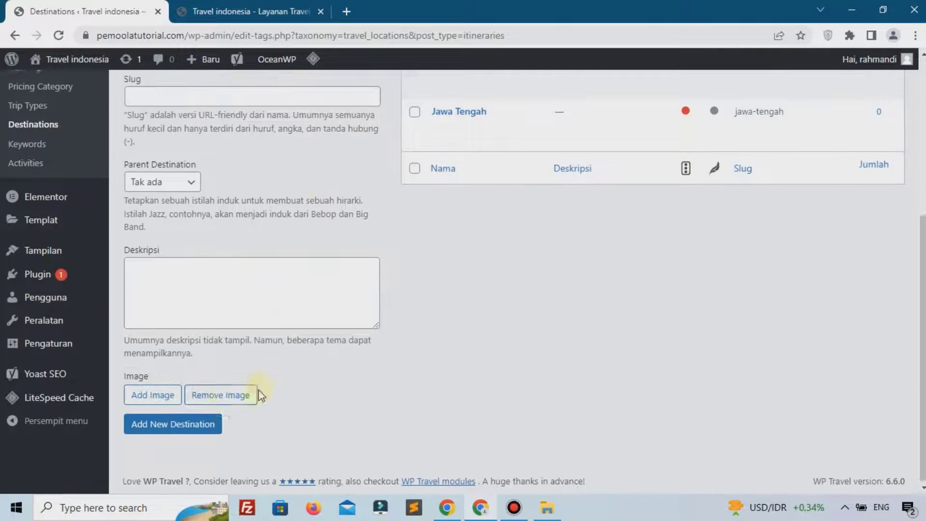
{"action": "left_click", "coordinate": [207, 427]}
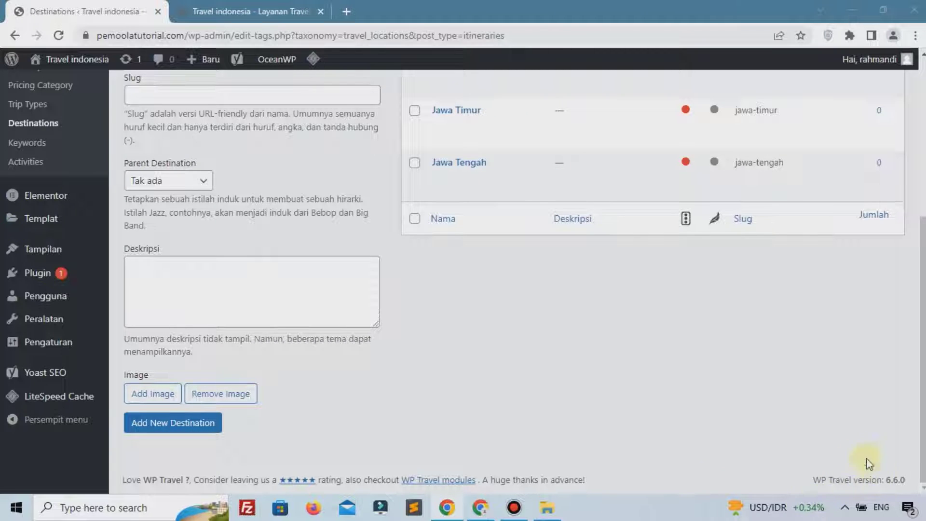
{"action": "left_click", "coordinate": [33, 146]}
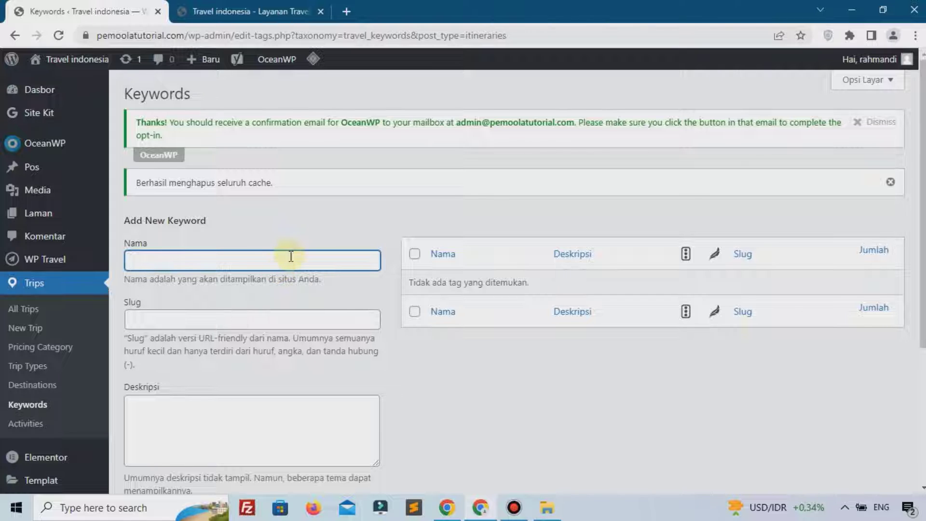
Create the trip keywords 'Borobudur' and 'Prambanan', then go to Trips > Activities
{"action": "type", "text": "Borobudur"}
{"action": "scroll", "coordinate": [230, 349], "scroll_direction": "down", "scroll_amount": 4}
{"action": "left_click", "coordinate": [178, 366]}
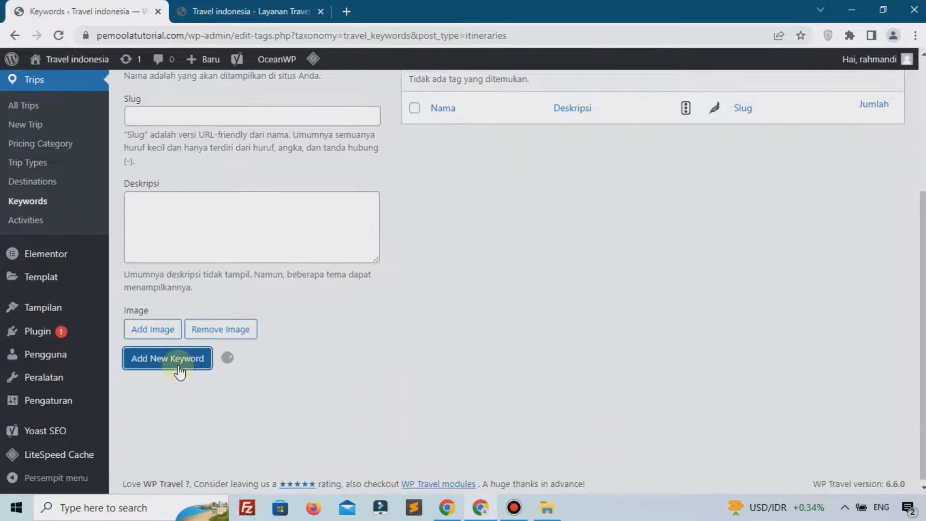
{"action": "type", "text": "Prambanan"}
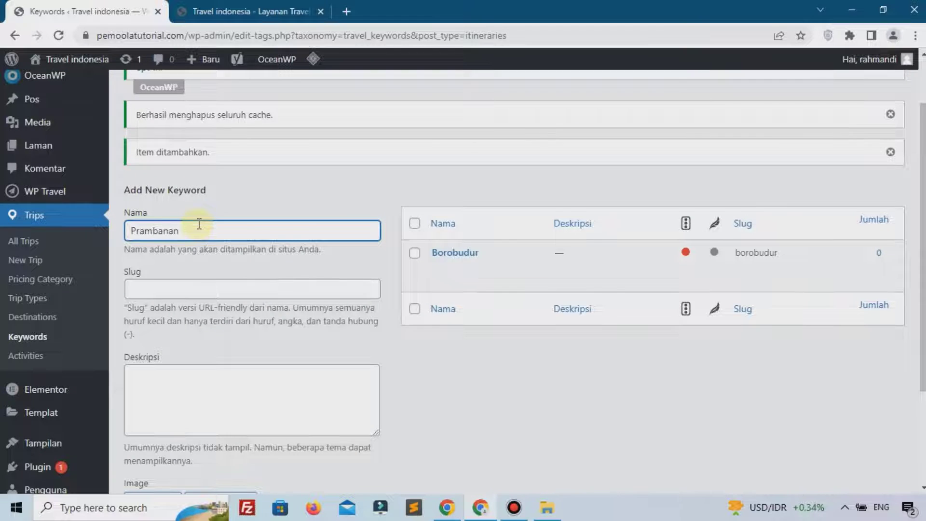
{"action": "scroll", "coordinate": [199, 225], "scroll_direction": "down", "scroll_amount": 3}
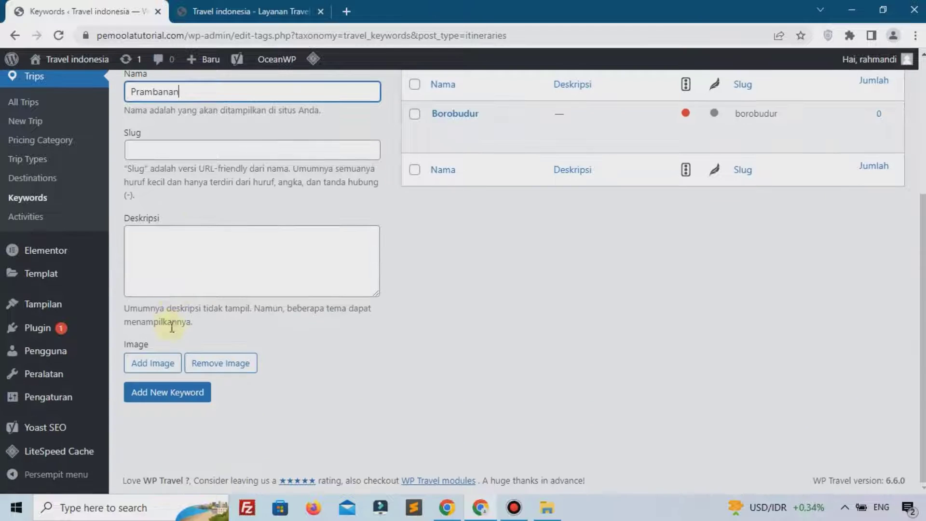
{"action": "left_click", "coordinate": [183, 392]}
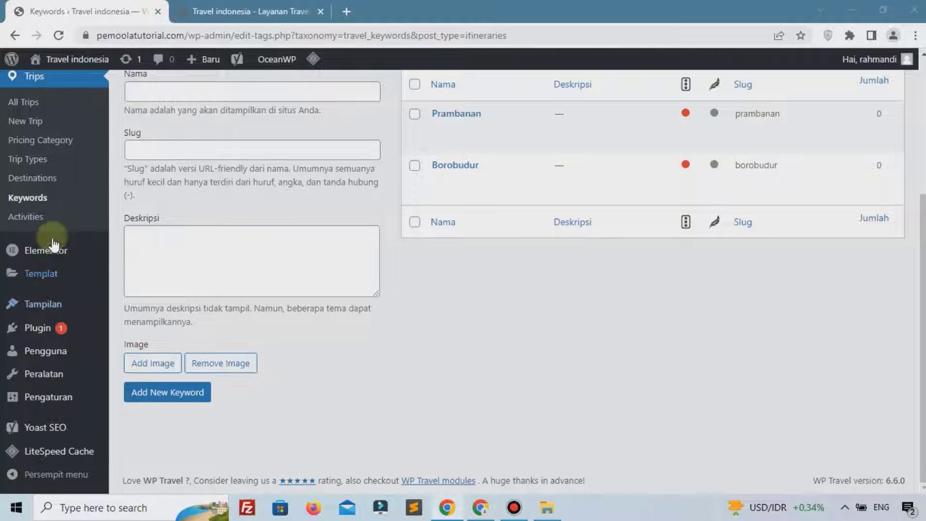
{"action": "left_click", "coordinate": [51, 216]}
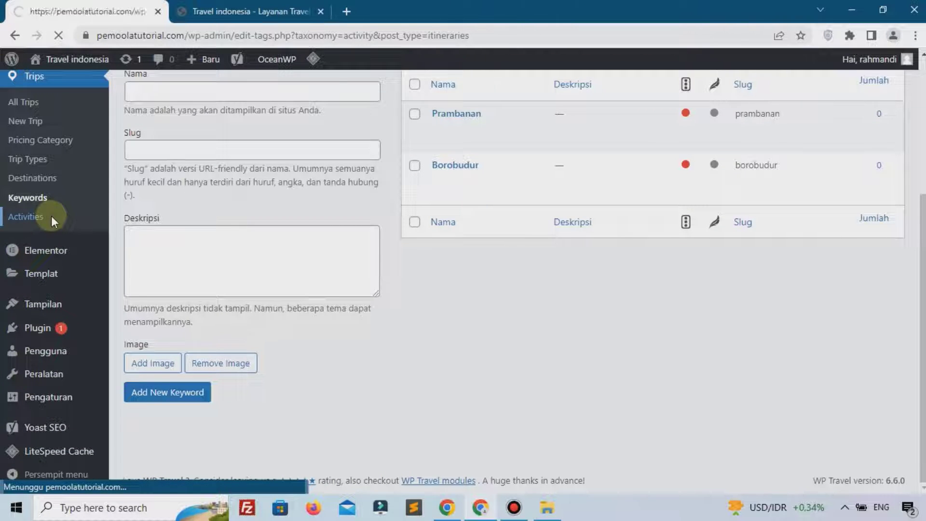
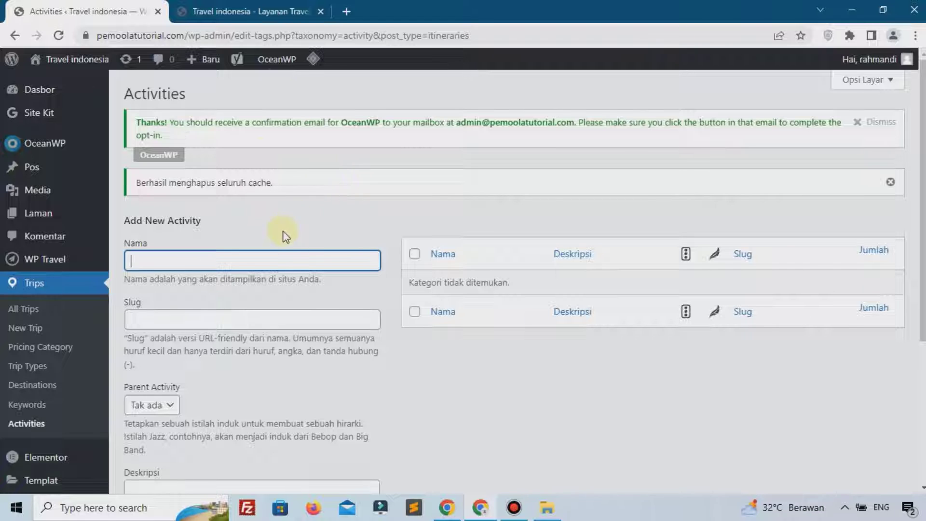
Enter Belajar, then Berenang, in the Nama field, adding each as a new activity
{"action": "type", "text": "Belajar"}
{"action": "scroll", "coordinate": [241, 338], "scroll_direction": "down", "scroll_amount": 5}
{"action": "left_click", "coordinate": [182, 429]}
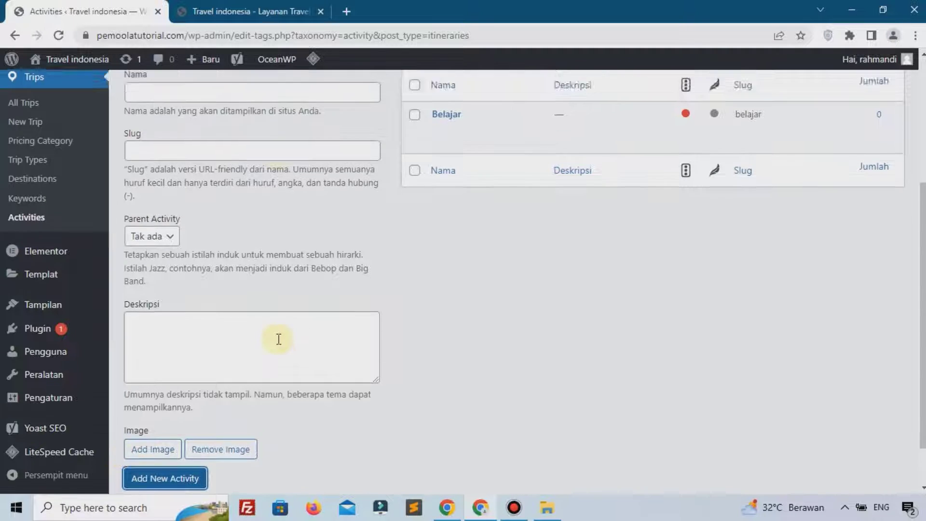
{"action": "scroll", "coordinate": [241, 328], "scroll_direction": "up", "scroll_amount": 4}
{"action": "left_click", "coordinate": [204, 287]}
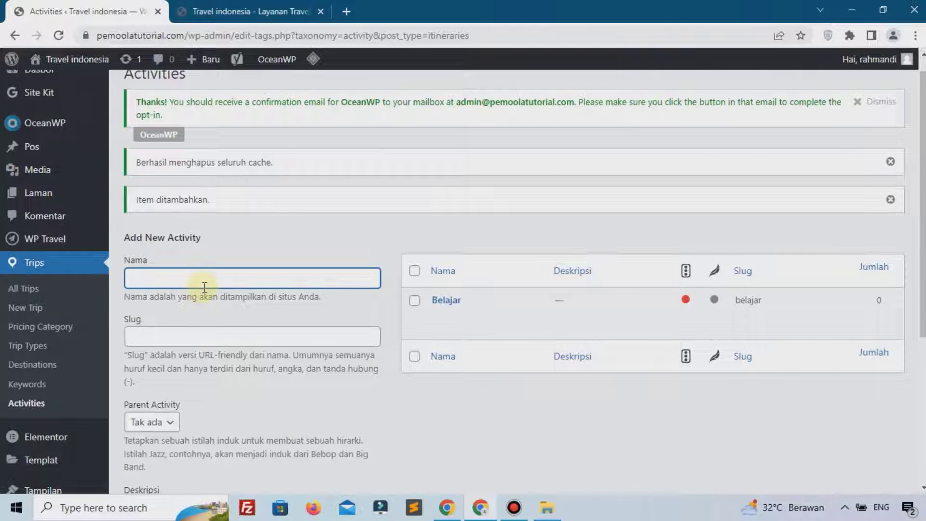
{"action": "type", "text": "Berenang"}
{"action": "scroll", "coordinate": [202, 299], "scroll_direction": "down", "scroll_amount": 2}
{"action": "scroll", "coordinate": [201, 312], "scroll_direction": "down", "scroll_amount": 1}
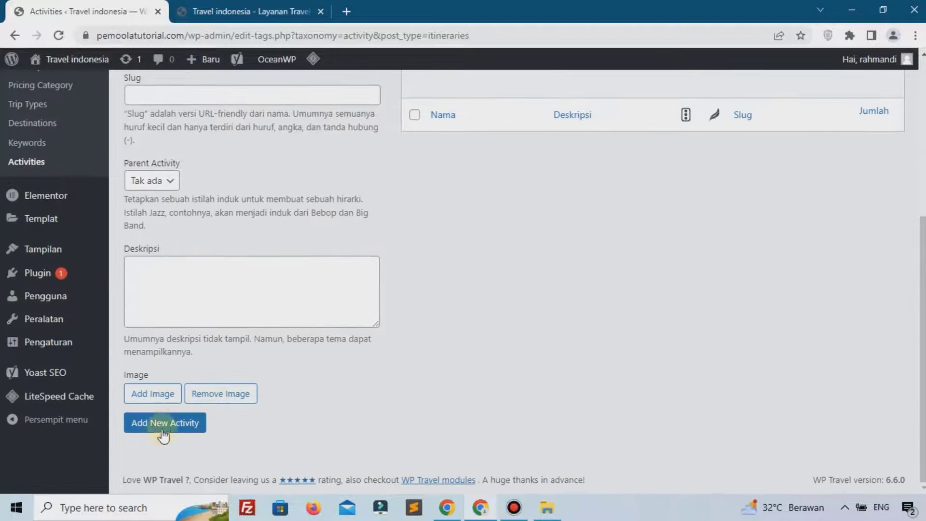
{"action": "left_click", "coordinate": [188, 425]}
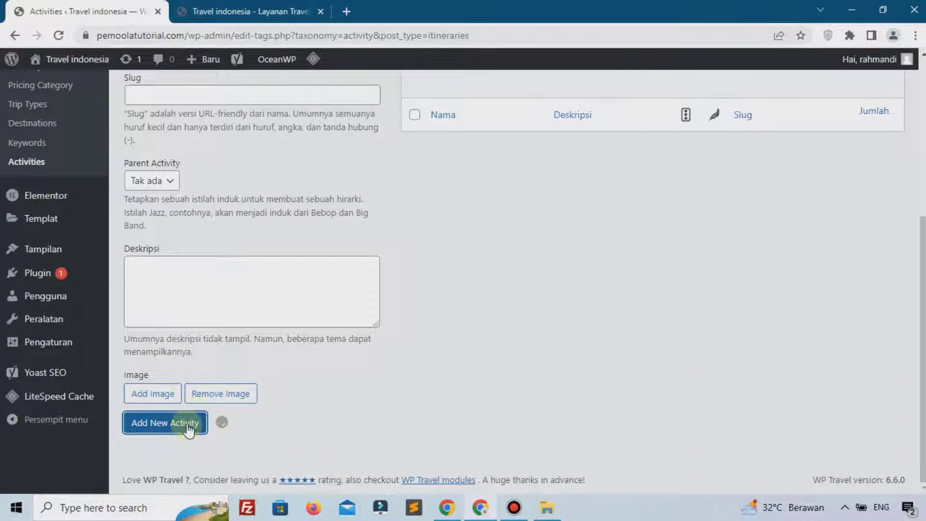
{"action": "scroll", "coordinate": [537, 390], "scroll_direction": "up", "scroll_amount": 3}
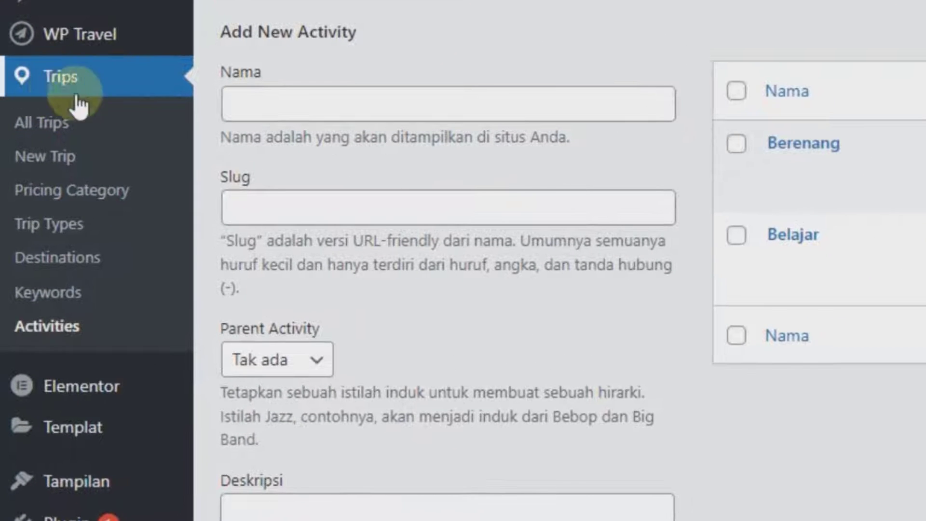
Open a blank New Trip editor, look over its Yoast SEO panel, then return to All Trips
{"action": "left_click", "coordinate": [67, 160]}
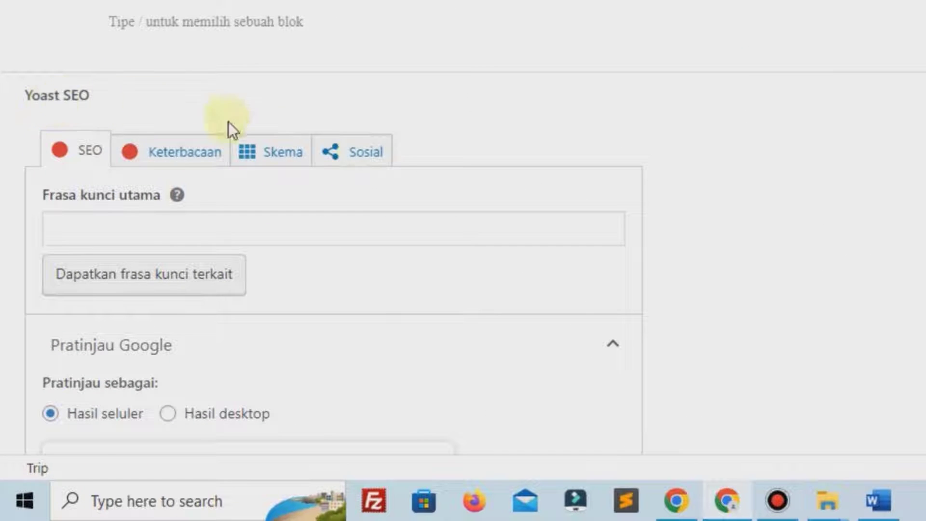
{"action": "scroll", "coordinate": [386, 192], "scroll_direction": "down", "scroll_amount": 12}
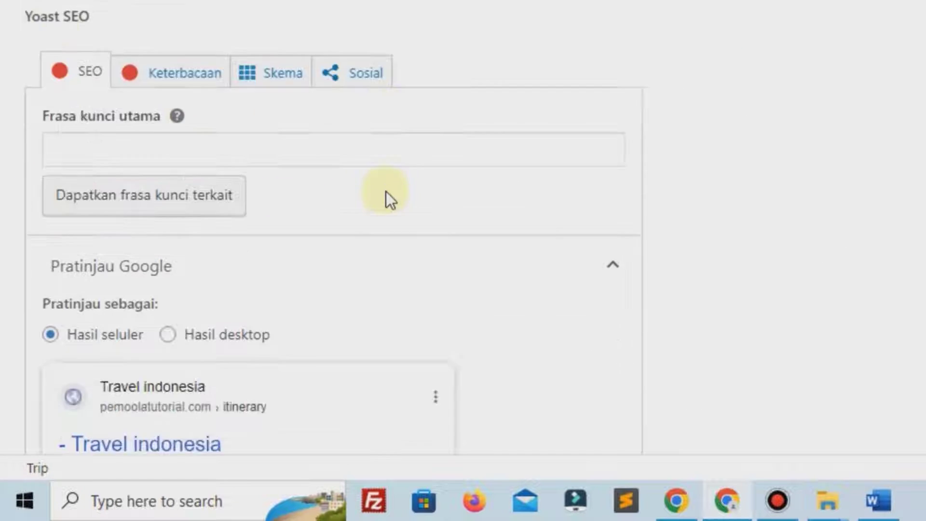
{"action": "scroll", "coordinate": [388, 192], "scroll_direction": "up", "scroll_amount": 12}
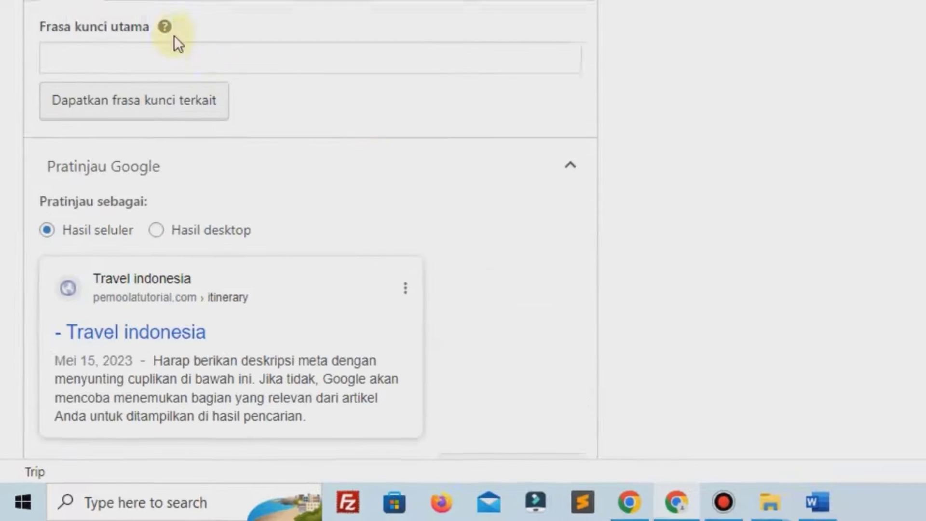
{"action": "left_click", "coordinate": [28, 75]}
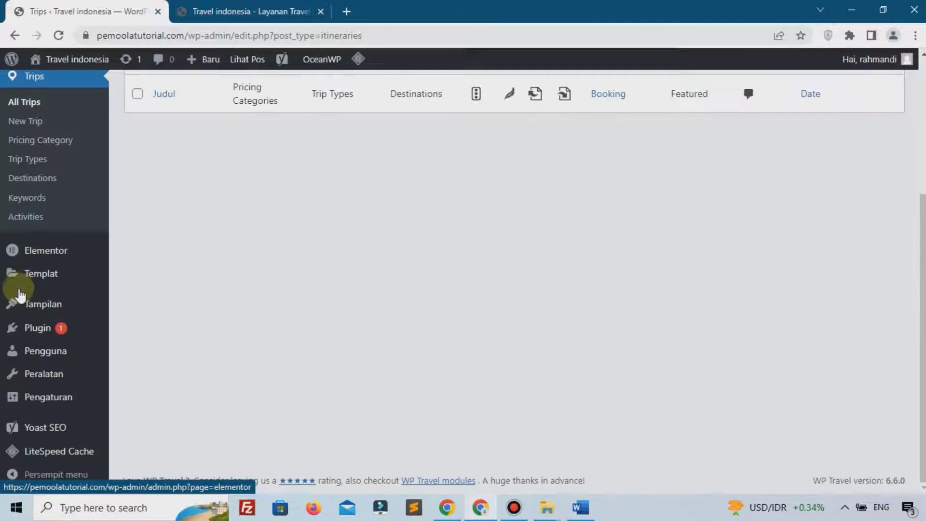
In Installed Plugins, select Site Kit by Google, Yoast SEO and LiteSpeed Cache
{"action": "mouse_move", "coordinate": [28, 335]}
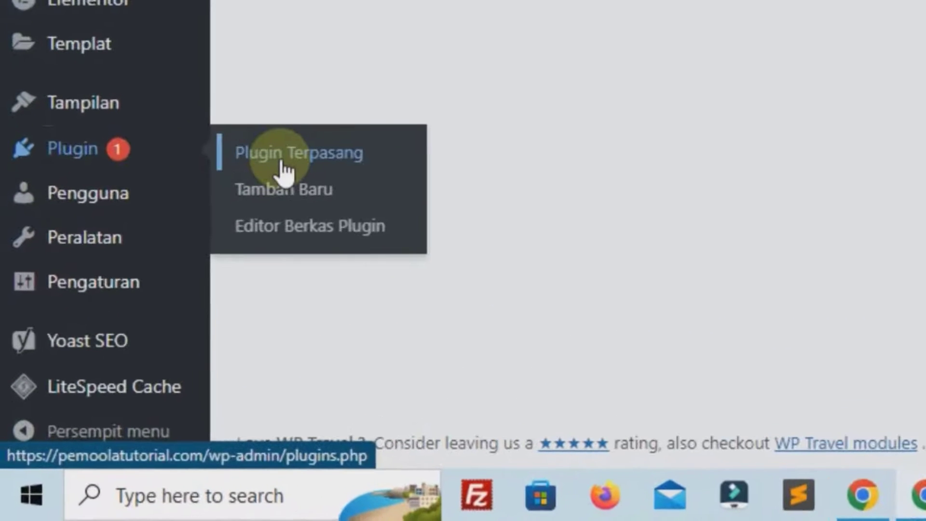
{"action": "left_click", "coordinate": [192, 277]}
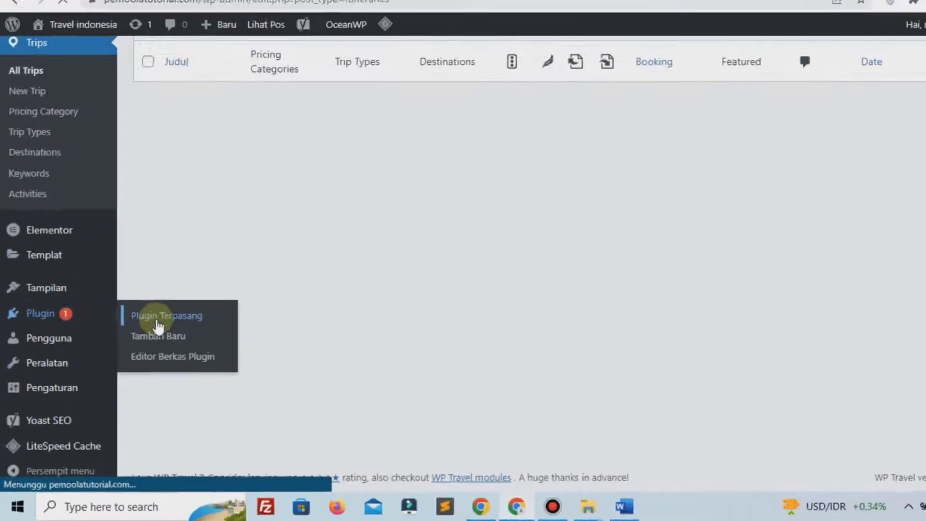
{"action": "scroll", "coordinate": [288, 256], "scroll_direction": "down", "scroll_amount": 5}
{"action": "scroll", "coordinate": [288, 255], "scroll_direction": "down", "scroll_amount": 3}
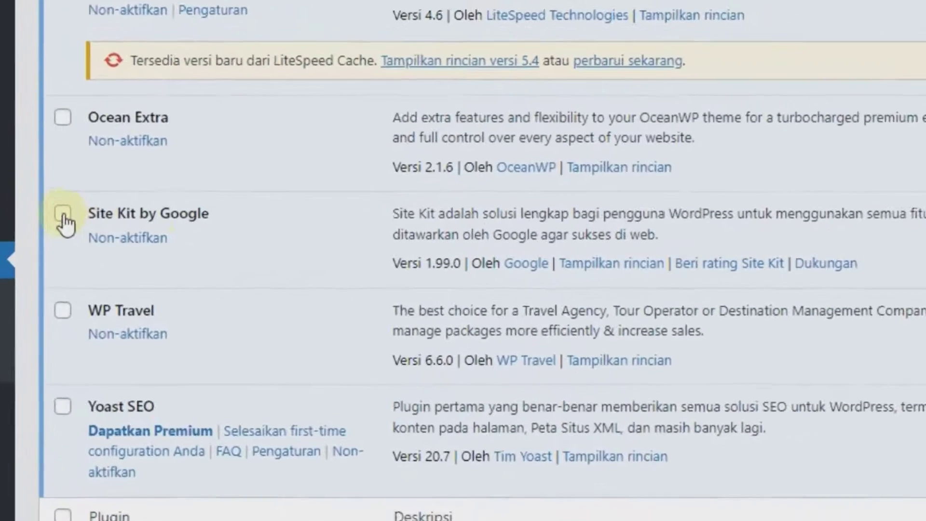
{"action": "left_click", "coordinate": [63, 219]}
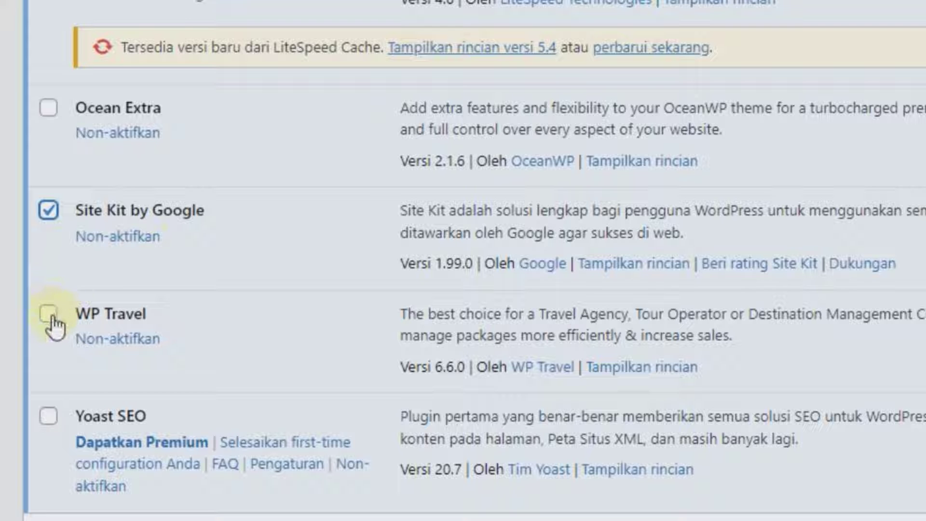
{"action": "left_click", "coordinate": [53, 419]}
{"action": "scroll", "coordinate": [97, 367], "scroll_direction": "up", "scroll_amount": 4}
{"action": "left_click", "coordinate": [46, 194]}
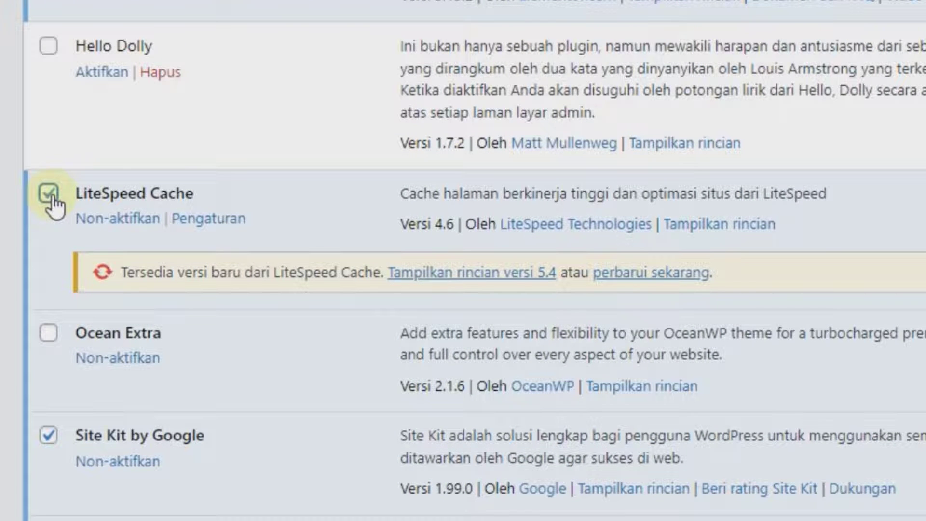
Apply the Non-aktifkan bulk action to deactivate the three selected plugins
{"action": "scroll", "coordinate": [50, 203], "scroll_direction": "up", "scroll_amount": 5}
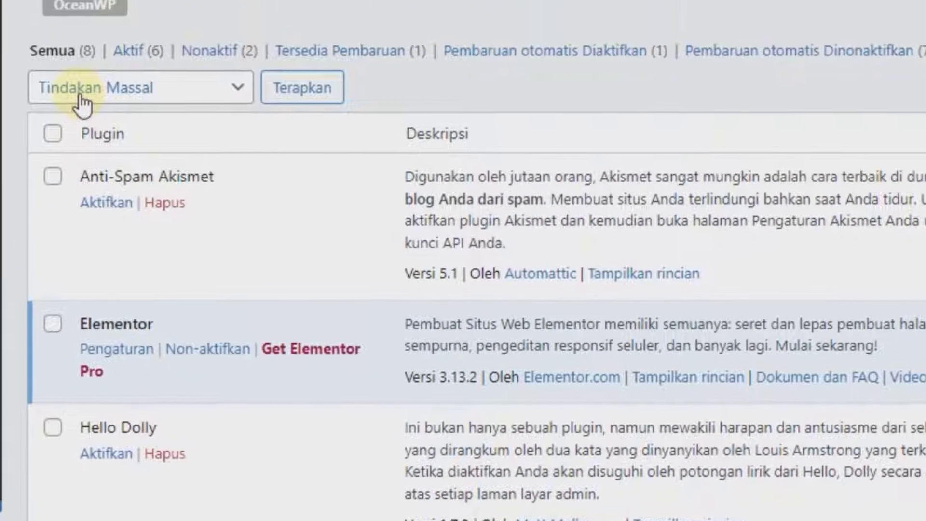
{"action": "left_click", "coordinate": [76, 52]}
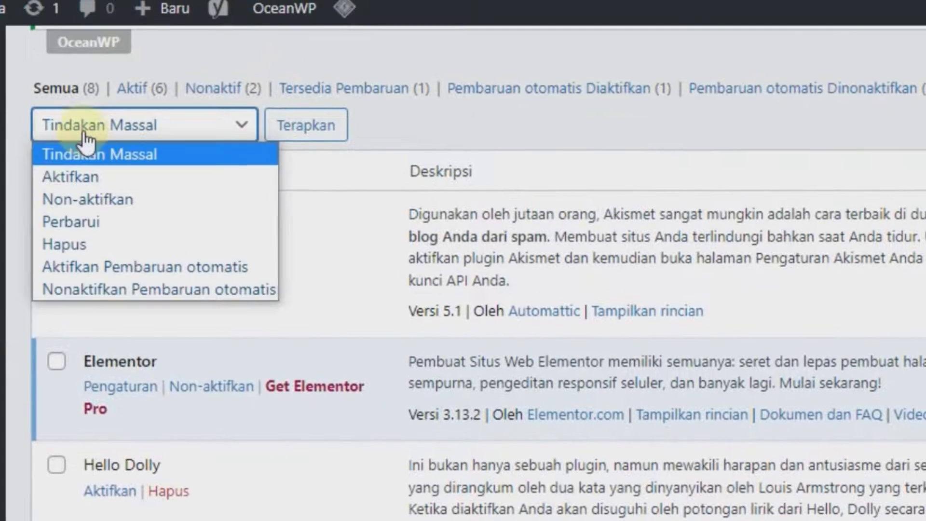
{"action": "left_click", "coordinate": [74, 204]}
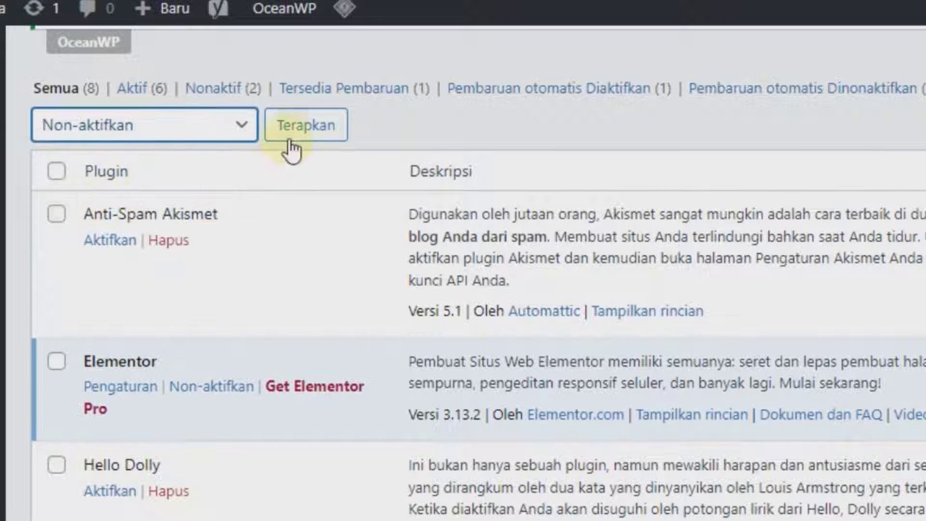
{"action": "left_click", "coordinate": [288, 140]}
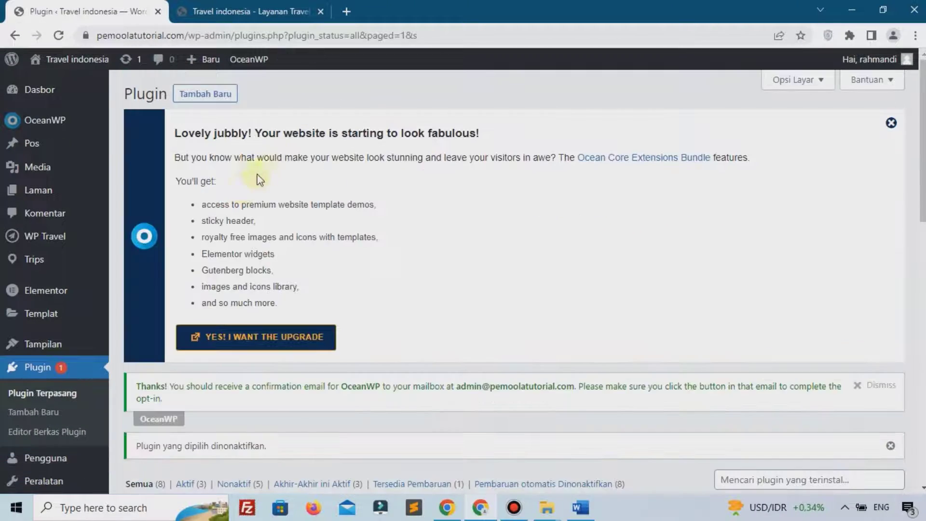
Start a new trip titled 'Wisata Prambanan'
{"action": "mouse_move", "coordinate": [32, 262]}
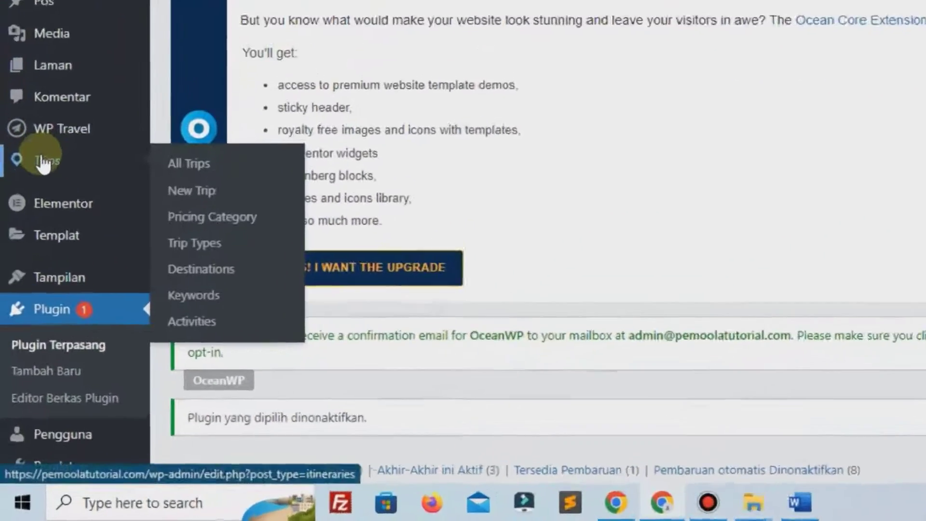
{"action": "left_click", "coordinate": [185, 202]}
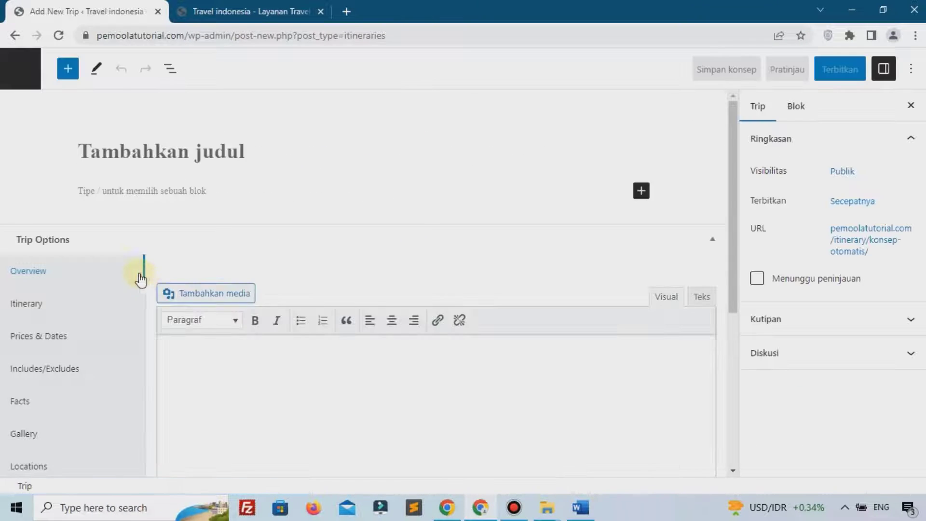
{"action": "scroll", "coordinate": [232, 234], "scroll_direction": "down", "scroll_amount": 5}
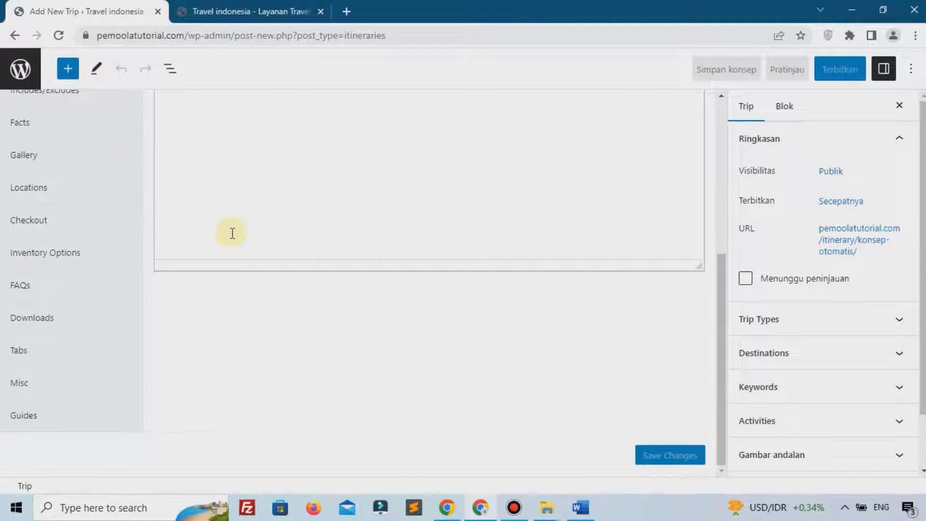
{"action": "scroll", "coordinate": [232, 233], "scroll_direction": "up", "scroll_amount": 5}
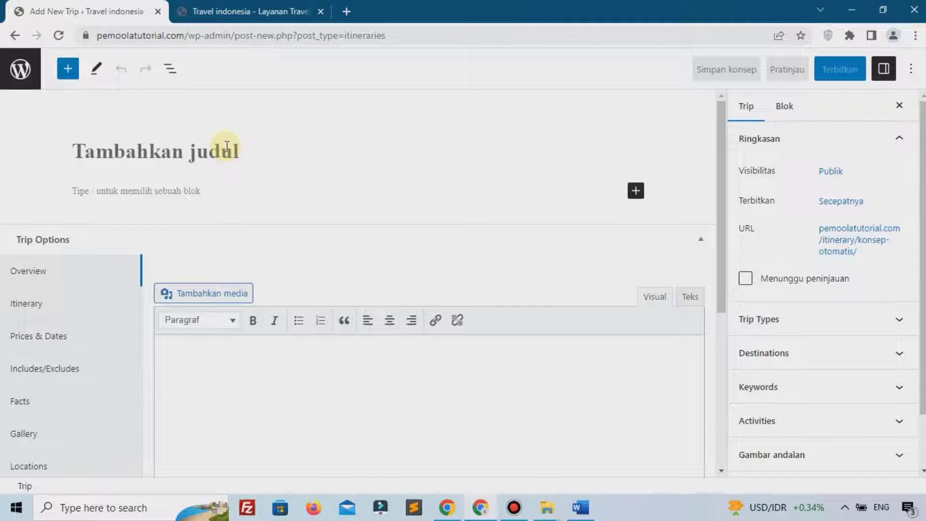
{"action": "type", "text": "W"}
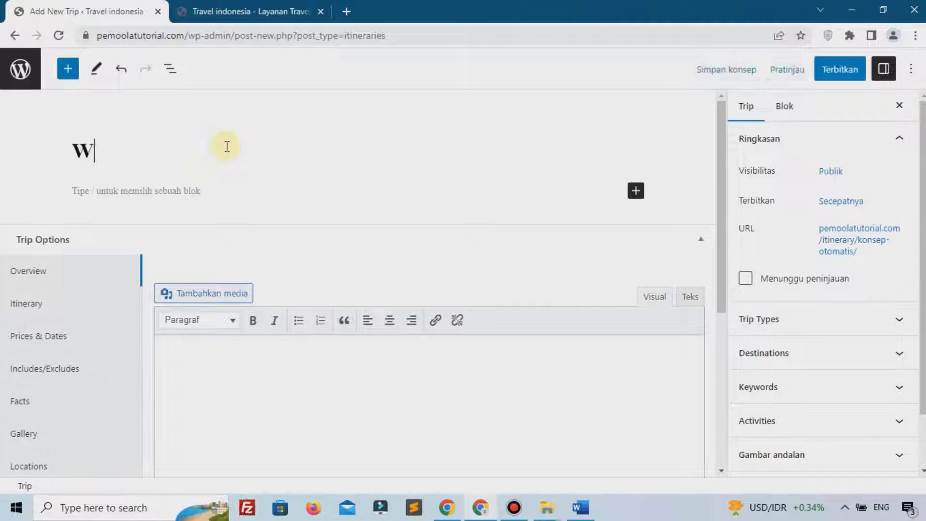
{"action": "type", "text": "isata Prambanan"}
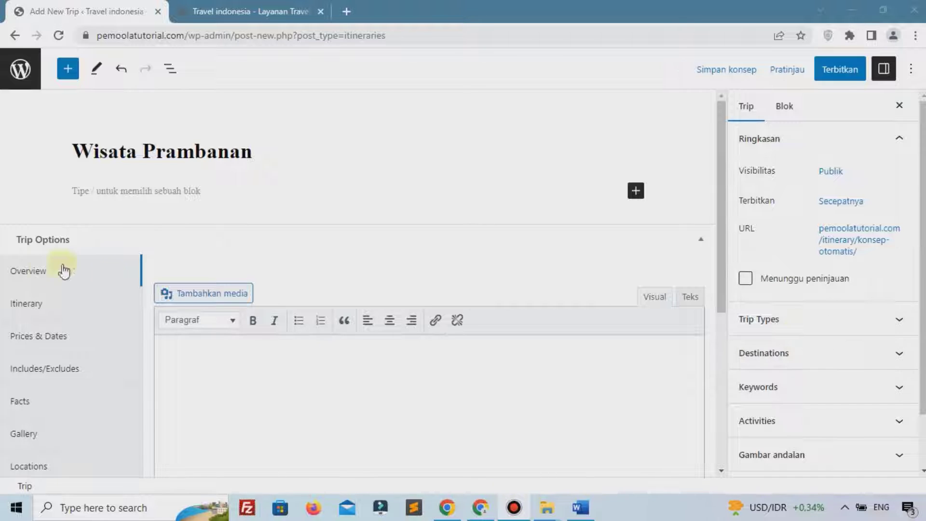
Paste the Lorem ipsum paragraph into the Overview and save the trip
{"action": "scroll", "coordinate": [306, 327], "scroll_direction": "down", "scroll_amount": 5}
{"action": "scroll", "coordinate": [294, 238], "scroll_direction": "up", "scroll_amount": 2}
{"action": "left_click", "coordinate": [295, 239]}
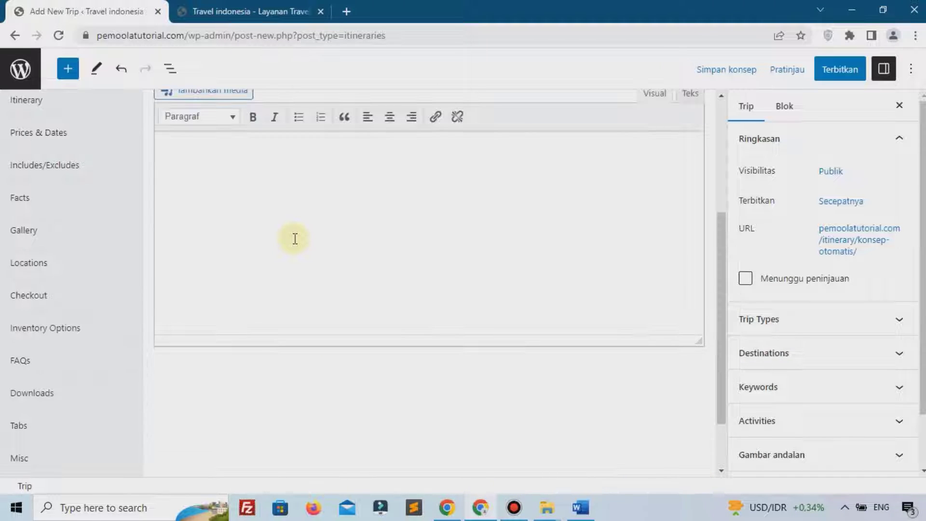
{"action": "type", "text": "Lorem ipsum dolor sit amet, consectetur adipiscing elit, sed do eiusmod tempor incididunt ut labore et dolore magna aliqua. Ut enim ad minim veniam, quis nostrud exercitation ullamco laboris nisi ut aliquip ex ea commodo consequat. Duis aute irure dolor in reprehenderit in voluptate velit esse cillum dolore eu fugiat nulla pariatur. Excepteur sint occaecat cupidatat non proident, sunt in culpa qui officia deserunt mollit anim id est laborum"}
{"action": "scroll", "coordinate": [203, 198], "scroll_direction": "up", "scroll_amount": 3}
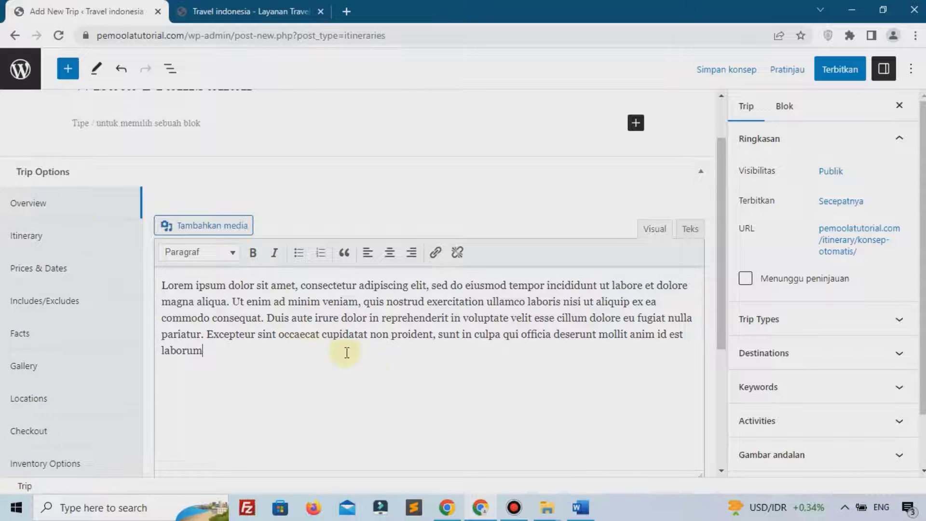
{"action": "scroll", "coordinate": [315, 350], "scroll_direction": "down", "scroll_amount": 4}
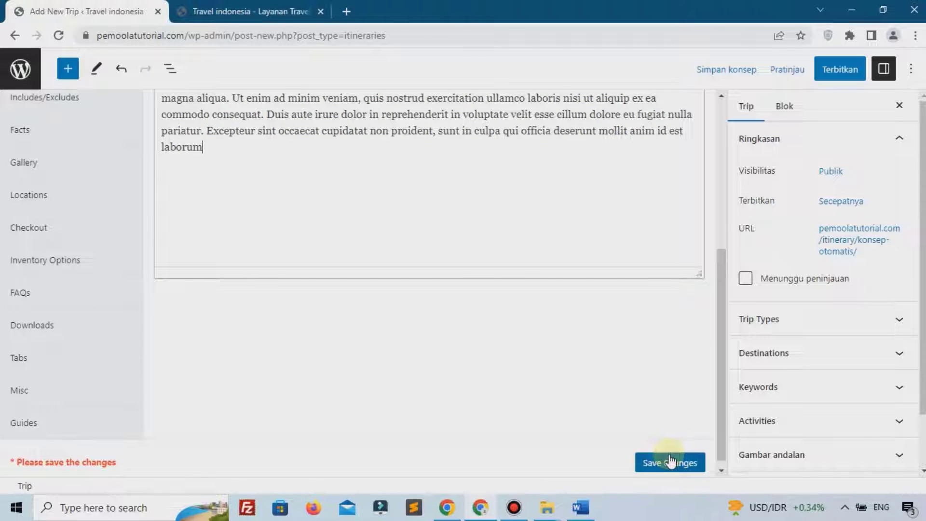
{"action": "left_click", "coordinate": [671, 461]}
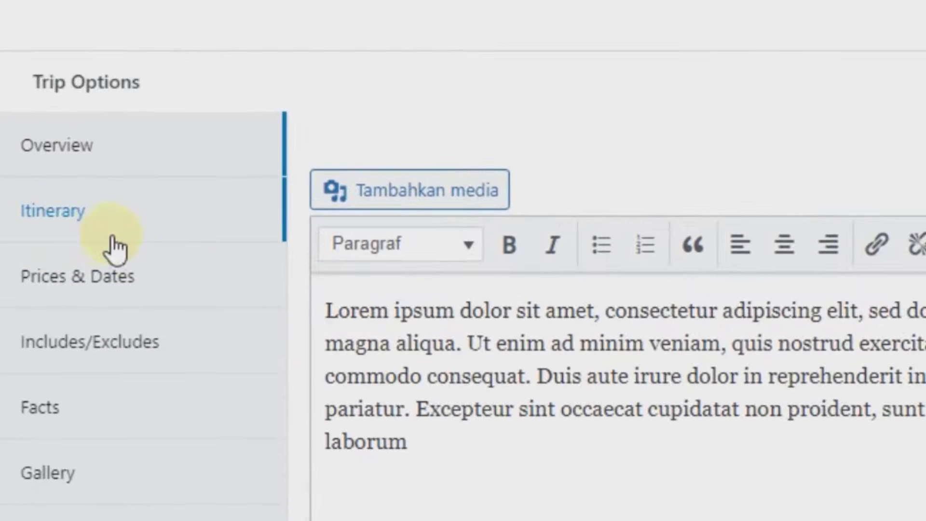
Switch to the trip's itinerary options and open the Trip Outline editor
{"action": "left_click", "coordinate": [91, 214]}
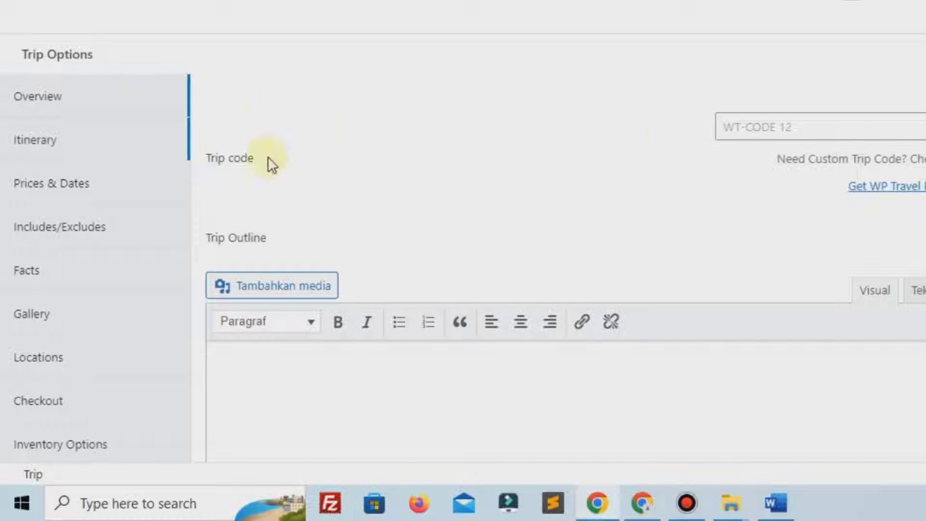
{"action": "scroll", "coordinate": [293, 201], "scroll_direction": "down", "scroll_amount": 5}
{"action": "scroll", "coordinate": [293, 201], "scroll_direction": "up", "scroll_amount": 4}
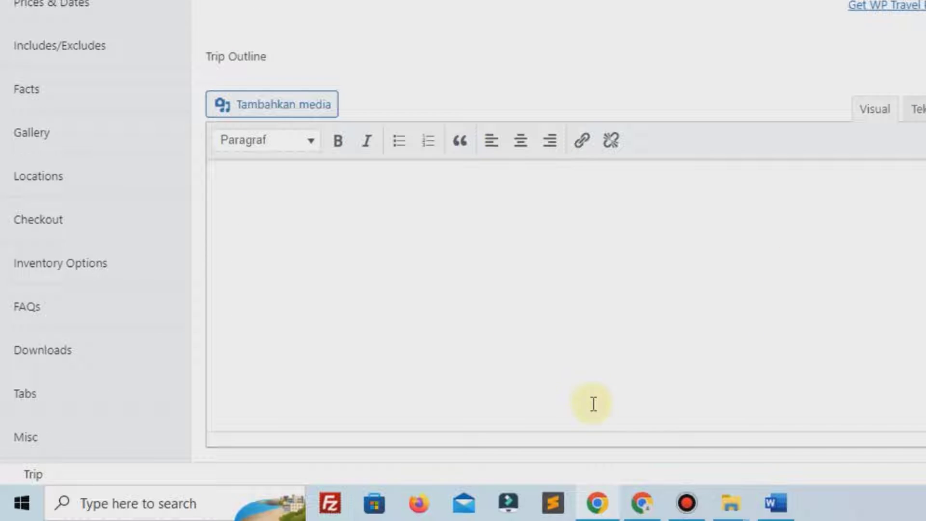
{"action": "left_click", "coordinate": [519, 286]}
{"action": "left_click", "coordinate": [688, 504]}
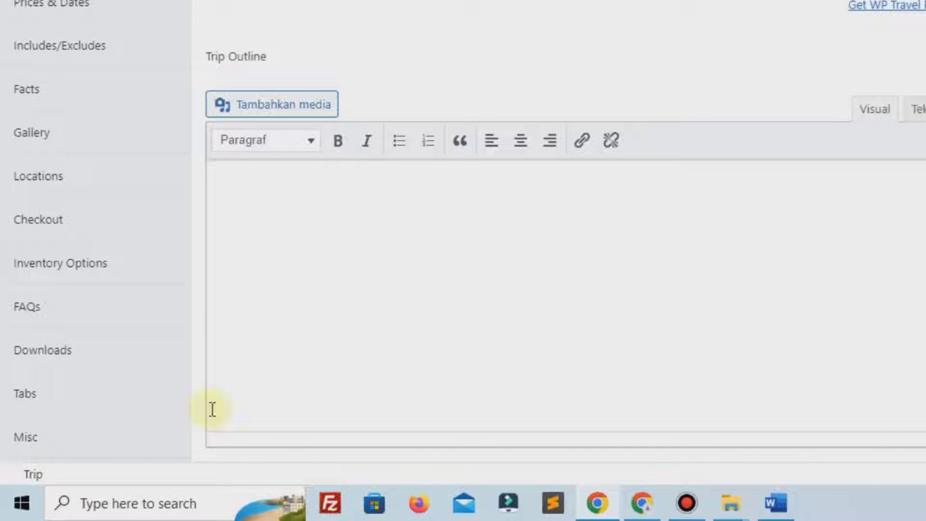
Paste the four-day bulleted outline, from departure to returning home, and save the trip
{"action": "left_click", "coordinate": [264, 176]}
{"action": "type", "text": "Hari pertama pemberangkatan Hari kedua wisata di borobudur Hari Ketiga wisata prambanan Hari keempat pulang"}
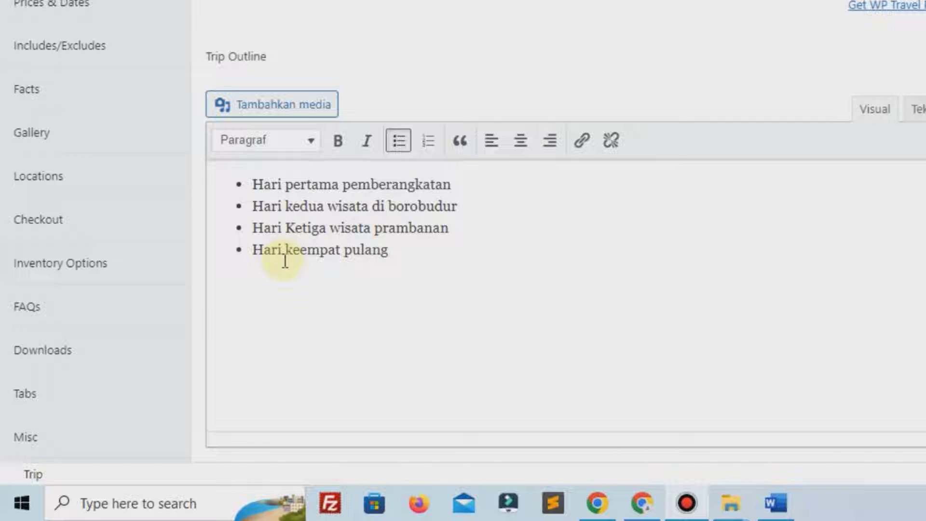
{"action": "scroll", "coordinate": [285, 260], "scroll_direction": "up", "scroll_amount": 4}
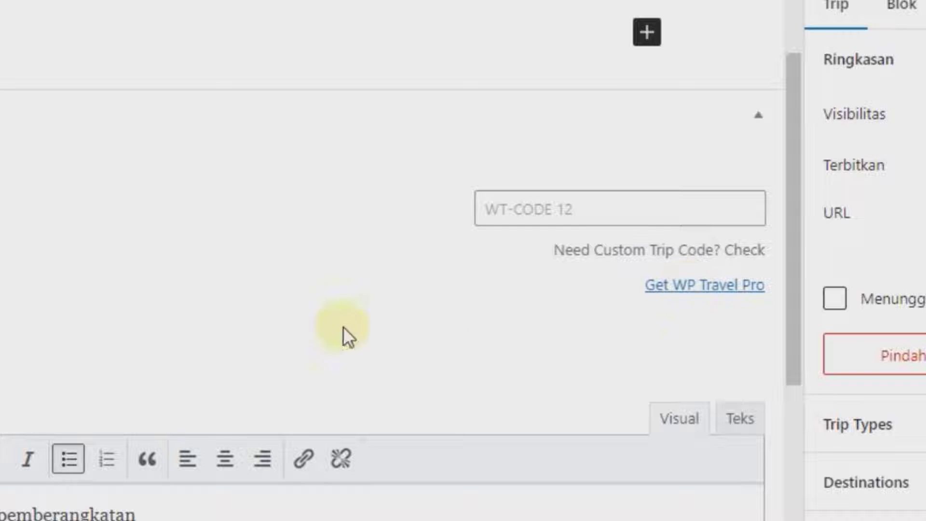
{"action": "scroll", "coordinate": [244, 393], "scroll_direction": "down", "scroll_amount": 3}
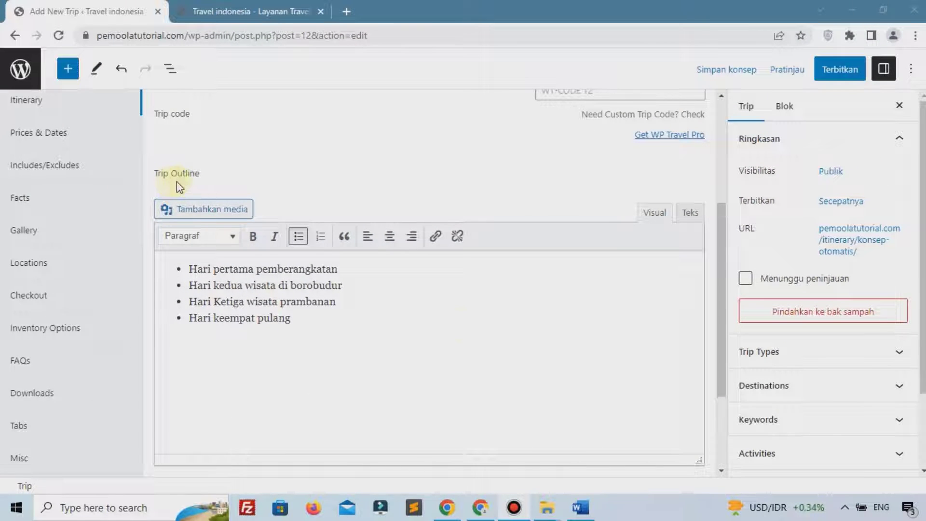
{"action": "scroll", "coordinate": [478, 368], "scroll_direction": "down", "scroll_amount": 3}
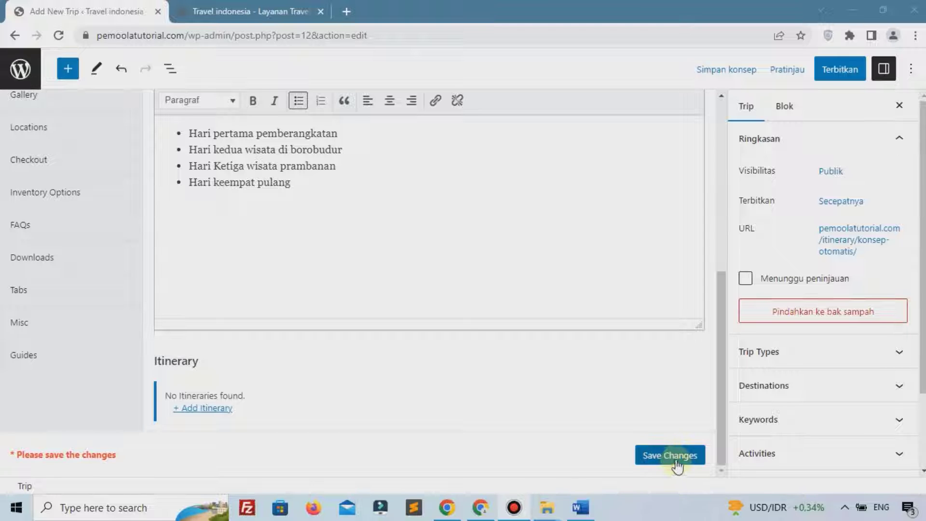
{"action": "left_click", "coordinate": [677, 462]}
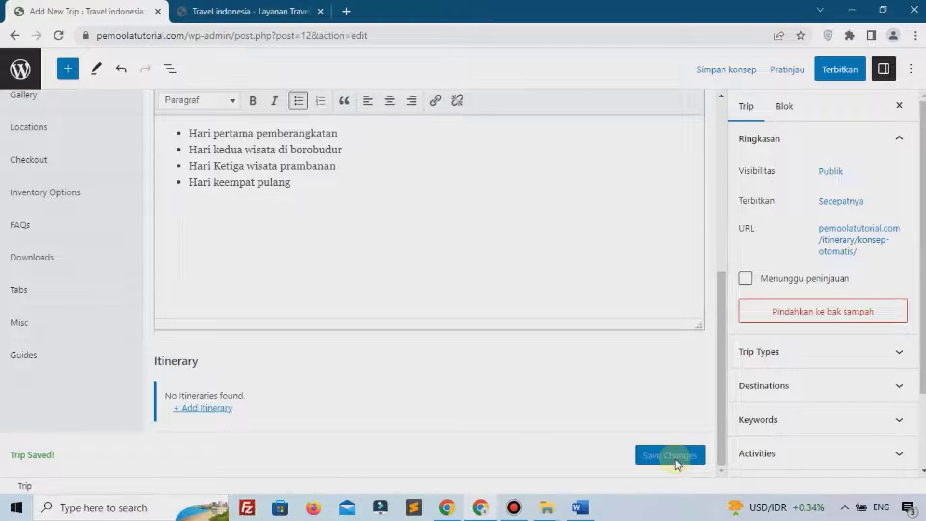
{"action": "scroll", "coordinate": [676, 459], "scroll_direction": "up", "scroll_amount": 3}
{"action": "scroll", "coordinate": [157, 275], "scroll_direction": "up", "scroll_amount": 3}
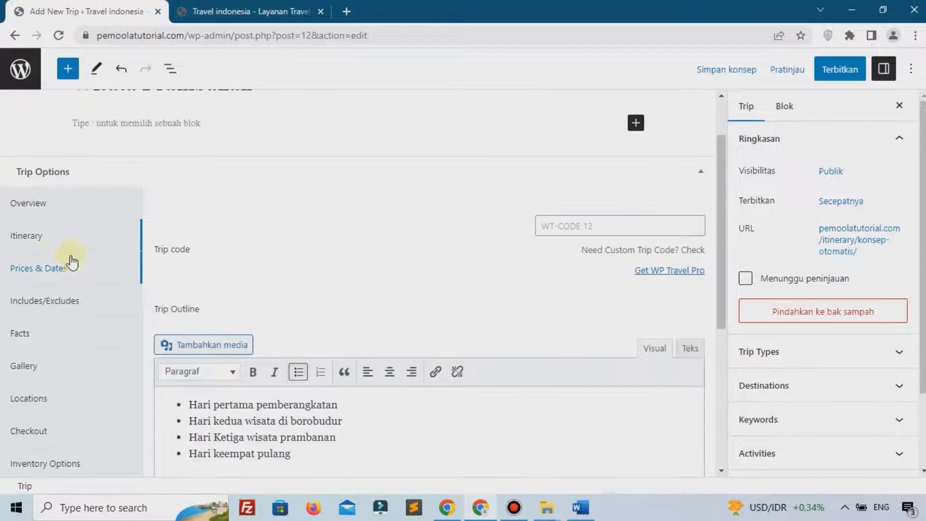
In Prices & Dates, add a pricing option named Low with Min Pax 1 and a Max Pax value
{"action": "left_click", "coordinate": [35, 272]}
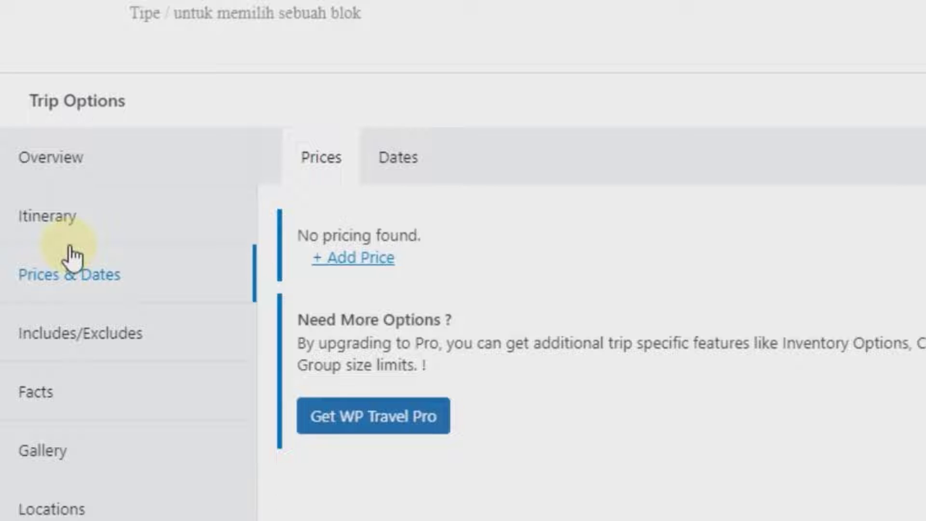
{"action": "left_click", "coordinate": [356, 271]}
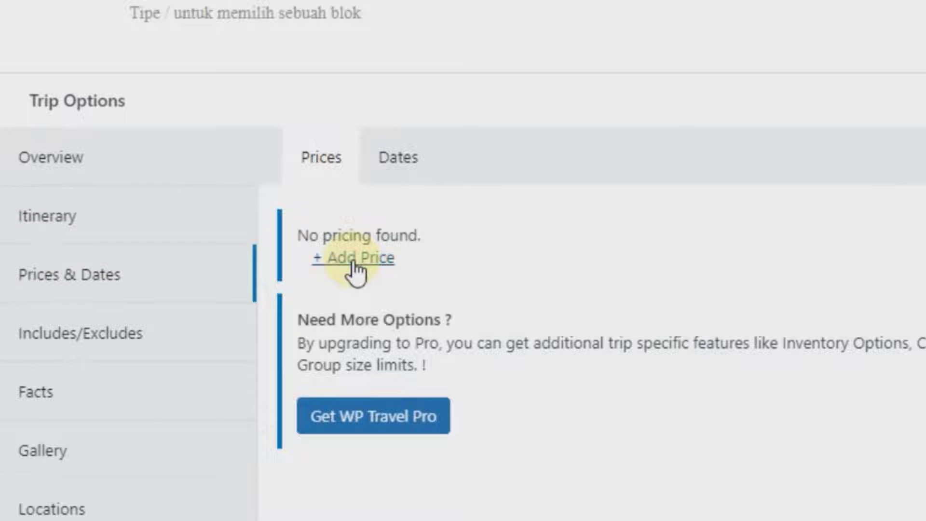
{"action": "scroll", "coordinate": [579, 291], "scroll_direction": "down", "scroll_amount": 1}
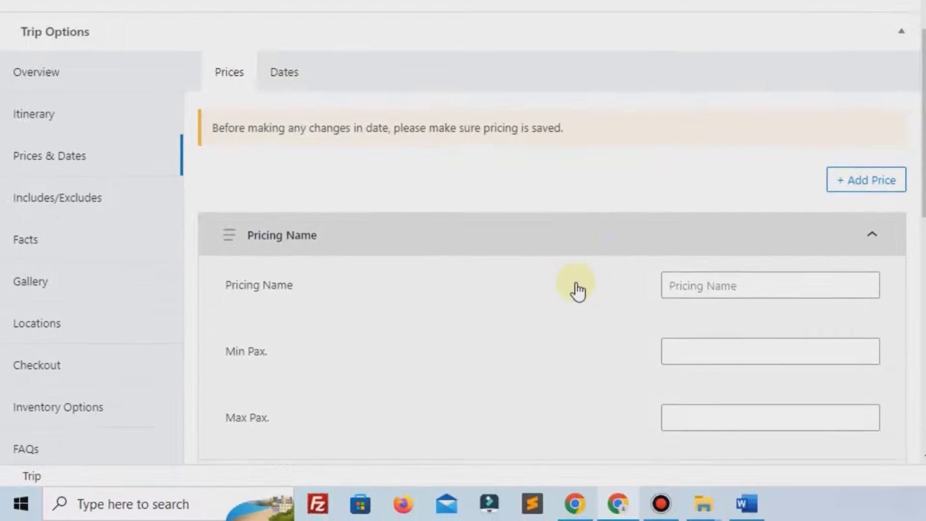
{"action": "scroll", "coordinate": [578, 291], "scroll_direction": "down", "scroll_amount": 1}
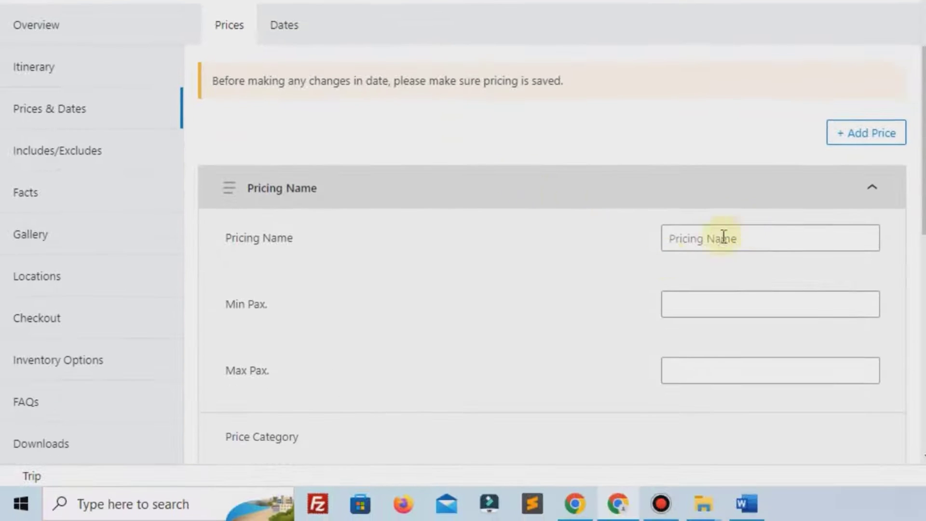
{"action": "left_click", "coordinate": [744, 230]}
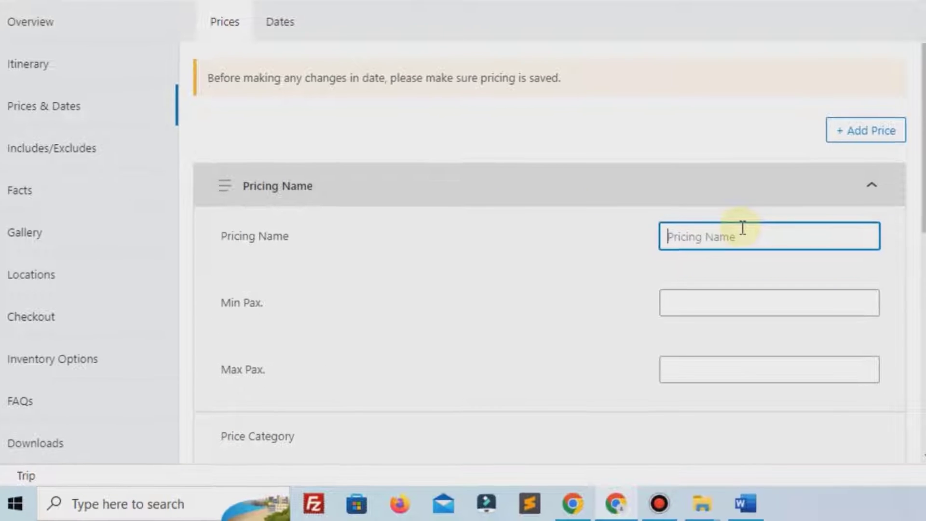
{"action": "type", "text": "Low"}
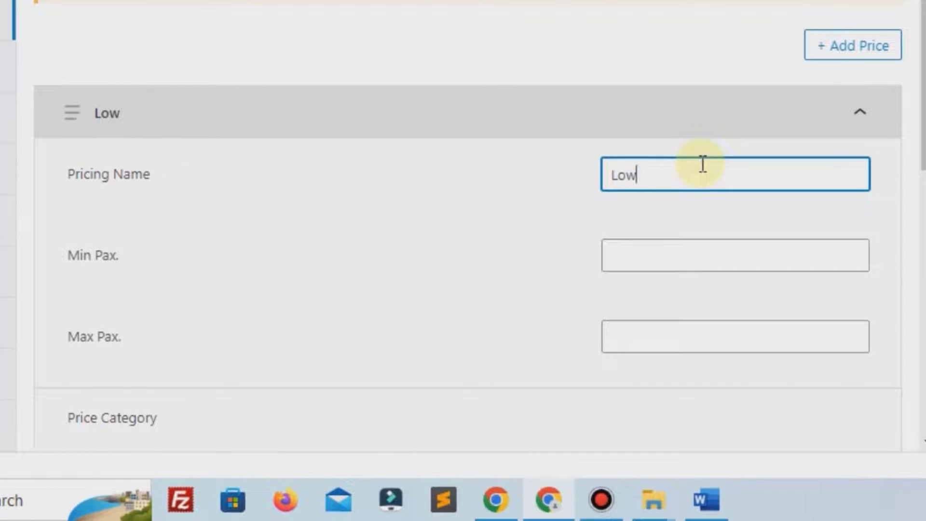
{"action": "left_click", "coordinate": [689, 242]}
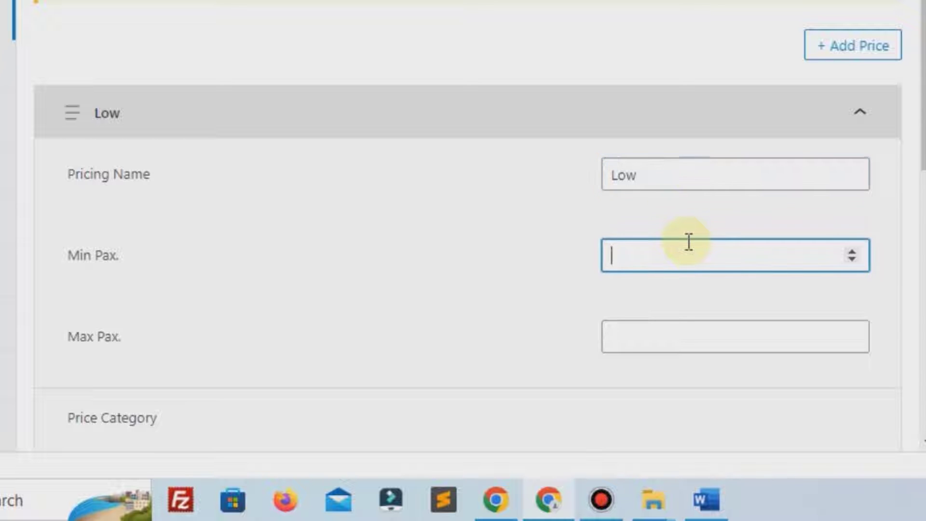
{"action": "type", "text": "1"}
{"action": "left_click", "coordinate": [652, 330]}
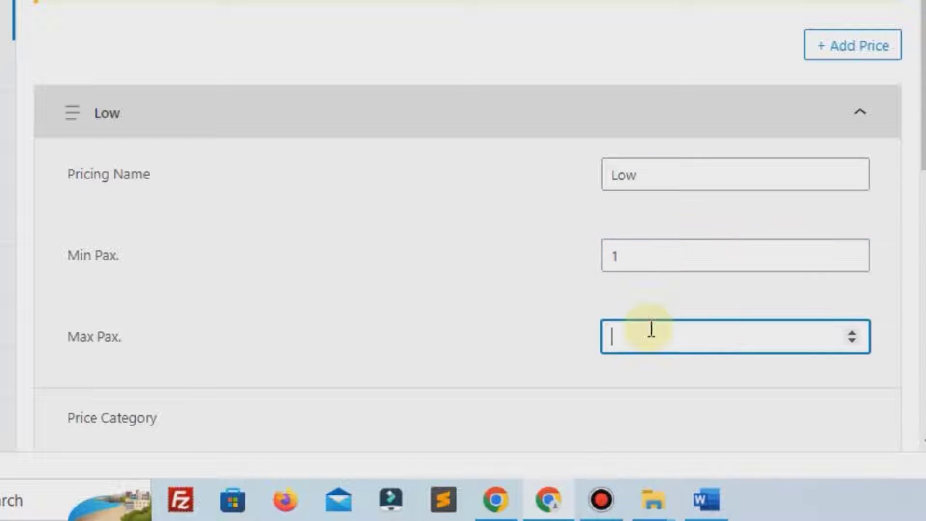
{"action": "type", "text": "5"}
{"action": "scroll", "coordinate": [651, 330], "scroll_direction": "down", "scroll_amount": 4}
{"action": "key", "text": "BackSpace"}
{"action": "type", "text": "3"}
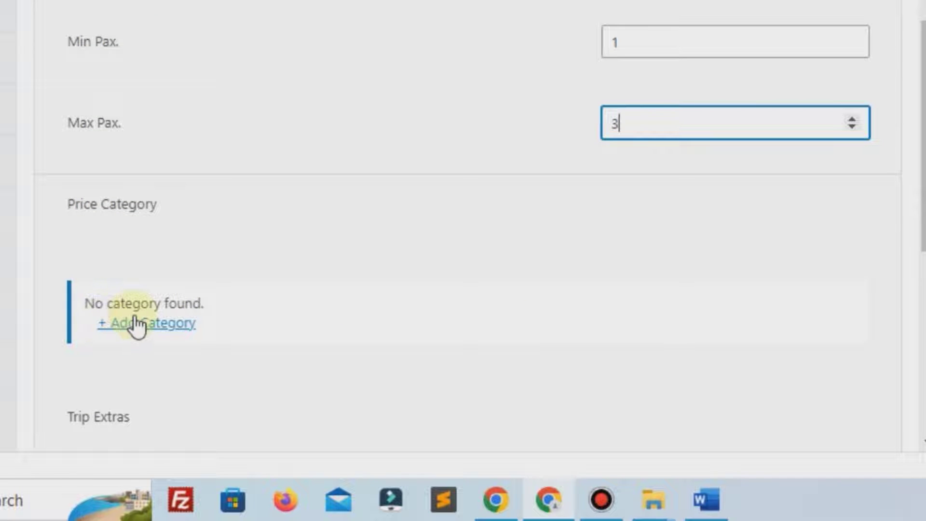
{"action": "scroll", "coordinate": [144, 314], "scroll_direction": "down", "scroll_amount": 5}
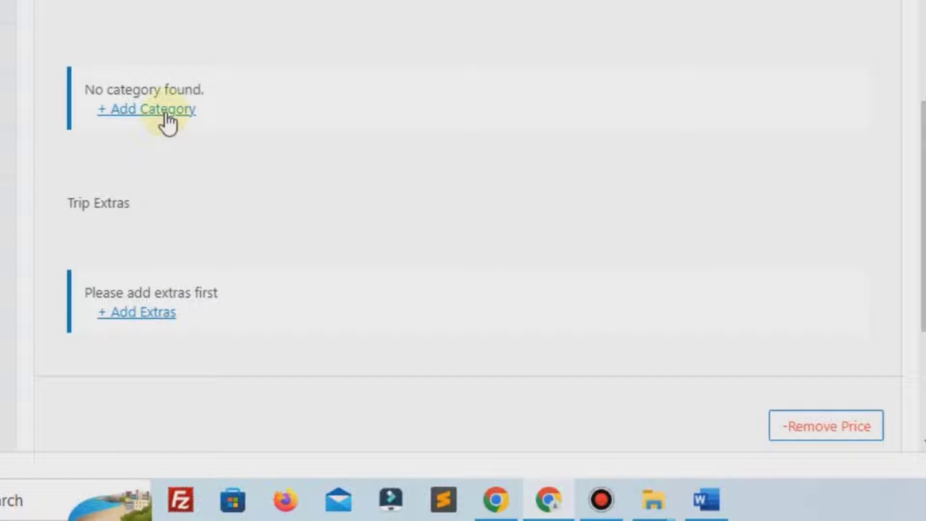
Add a Low price category charged per person at 500000
{"action": "left_click", "coordinate": [165, 120]}
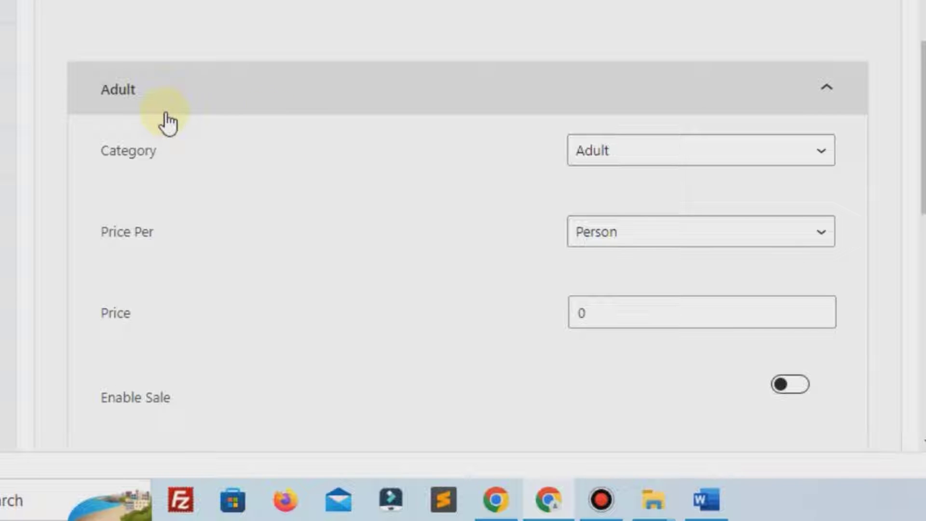
{"action": "left_click", "coordinate": [626, 163]}
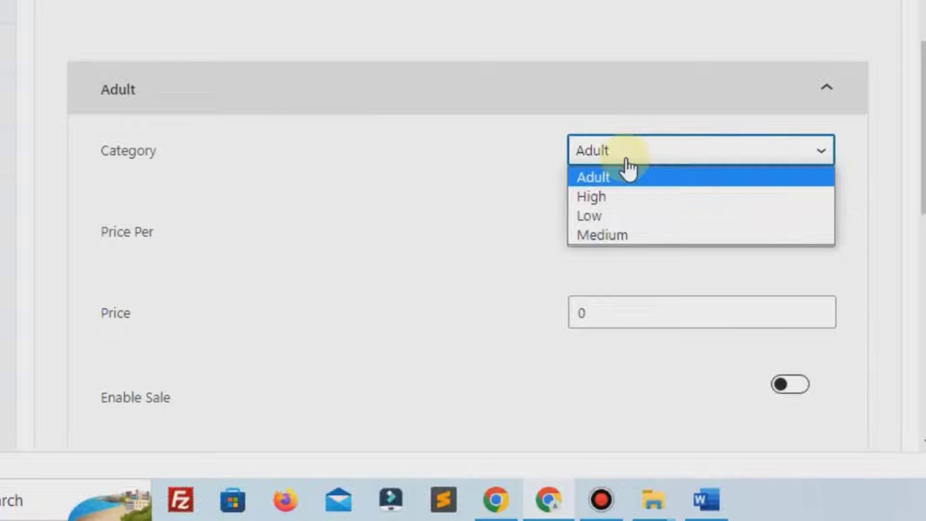
{"action": "left_click", "coordinate": [589, 217]}
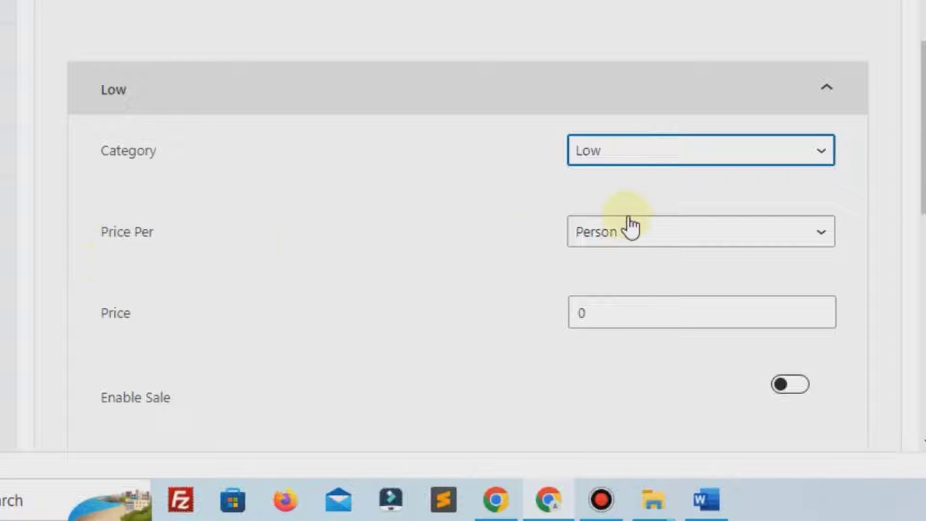
{"action": "left_click", "coordinate": [615, 232]}
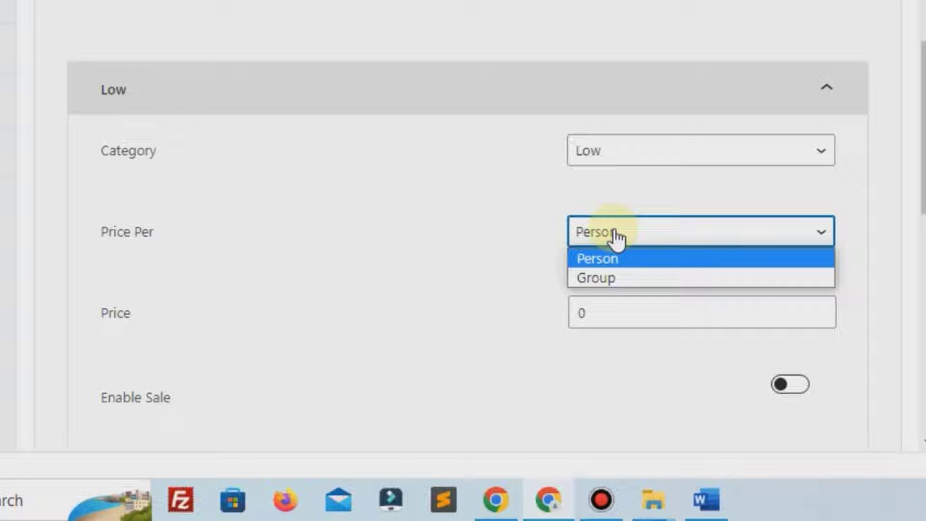
{"action": "left_click", "coordinate": [609, 263]}
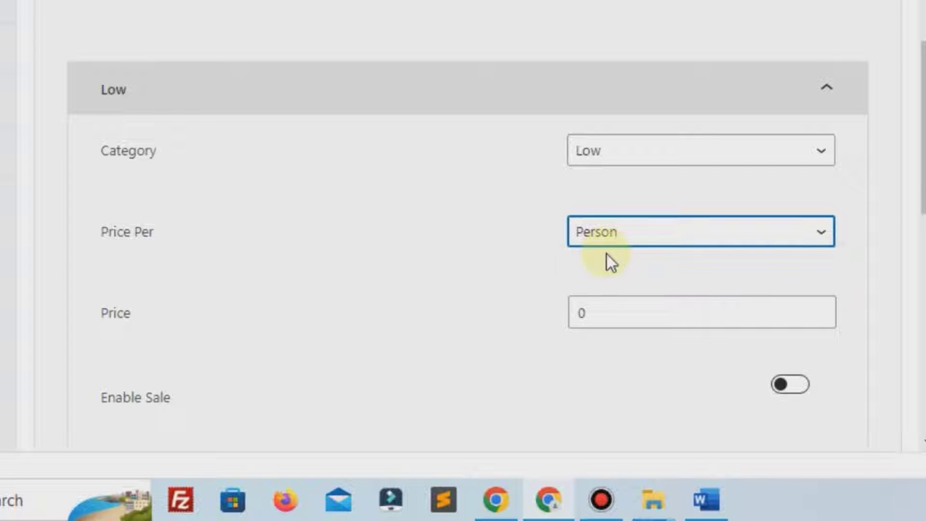
{"action": "left_click", "coordinate": [574, 316]}
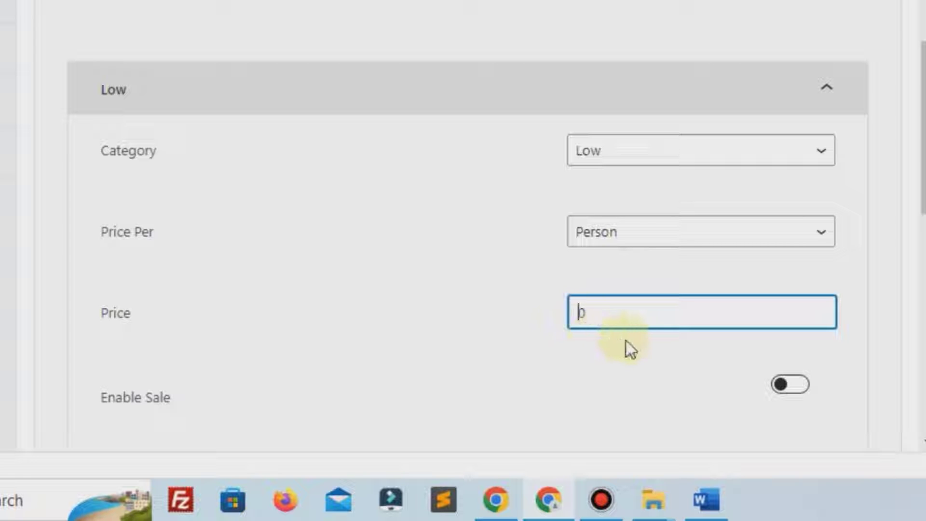
{"action": "type", "text": "500000"}
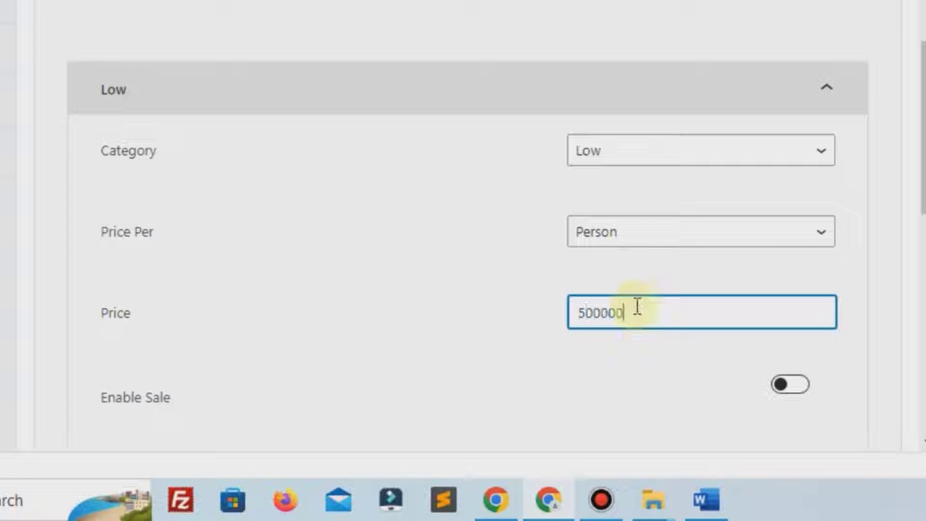
Correct the Low pricing's maximum to 5 travellers and collapse the option
{"action": "scroll", "coordinate": [641, 193], "scroll_direction": "up", "scroll_amount": 2}
{"action": "left_click", "coordinate": [637, 16]}
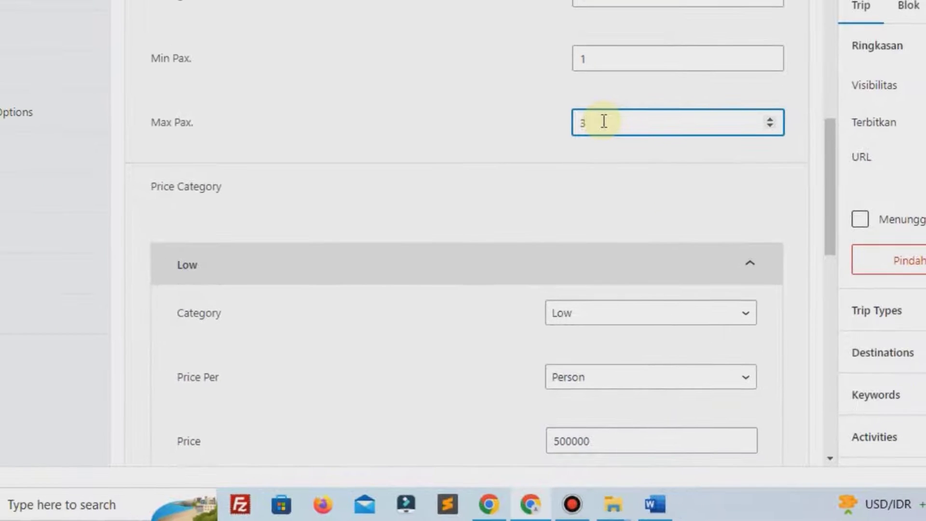
{"action": "left_click", "coordinate": [588, 162]}
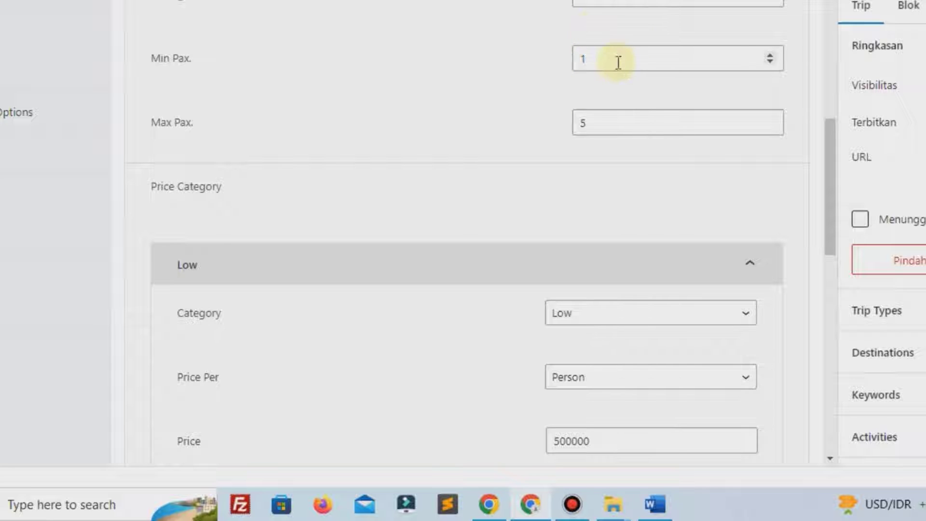
{"action": "scroll", "coordinate": [606, 182], "scroll_direction": "down", "scroll_amount": 2}
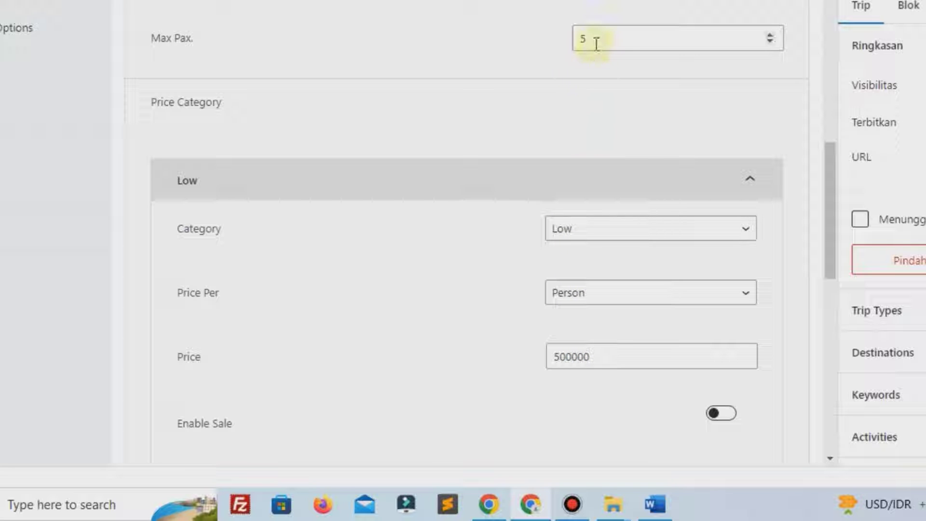
{"action": "scroll", "coordinate": [760, 213], "scroll_direction": "up", "scroll_amount": 3}
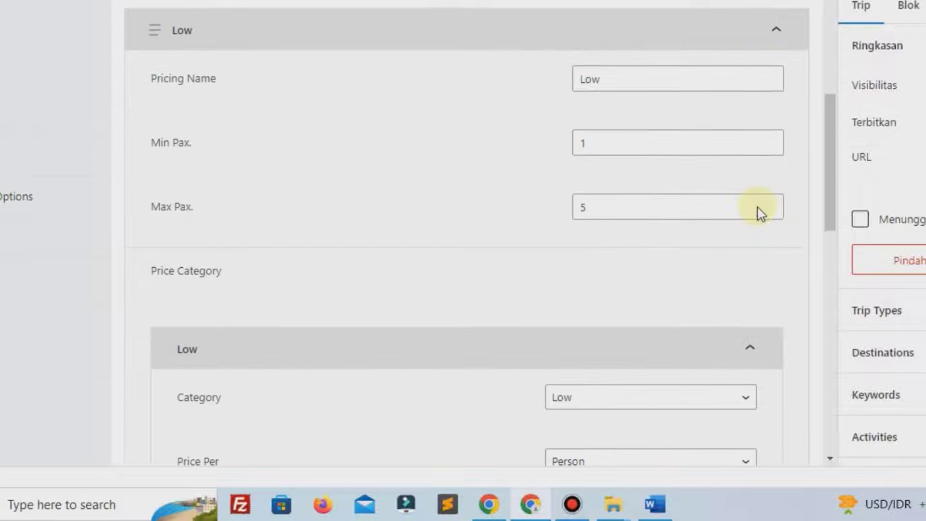
{"action": "left_click", "coordinate": [773, 32]}
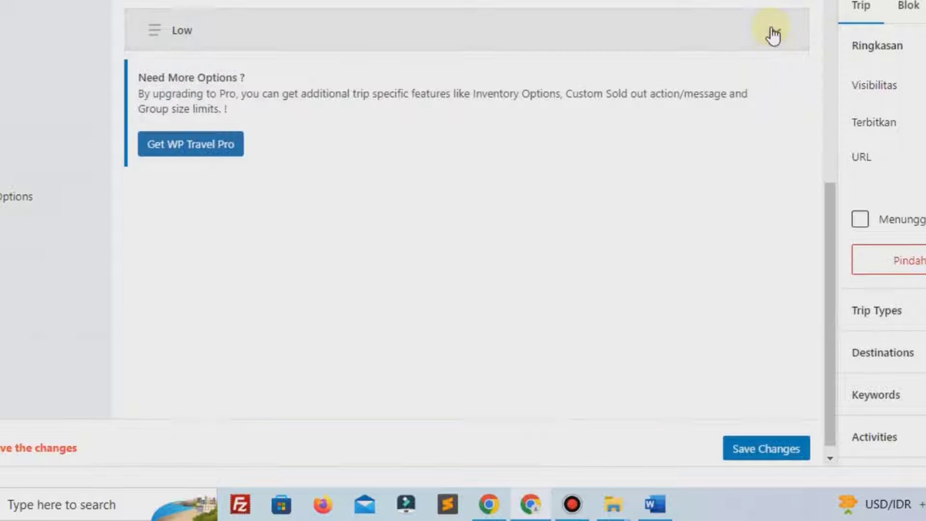
Add a second pricing option named Medium with a maximum of 9 travellers
{"action": "scroll", "coordinate": [389, 180], "scroll_direction": "up", "scroll_amount": 3}
{"action": "left_click", "coordinate": [778, 150]}
{"action": "left_click", "coordinate": [676, 289]}
{"action": "type", "text": "Medium"}
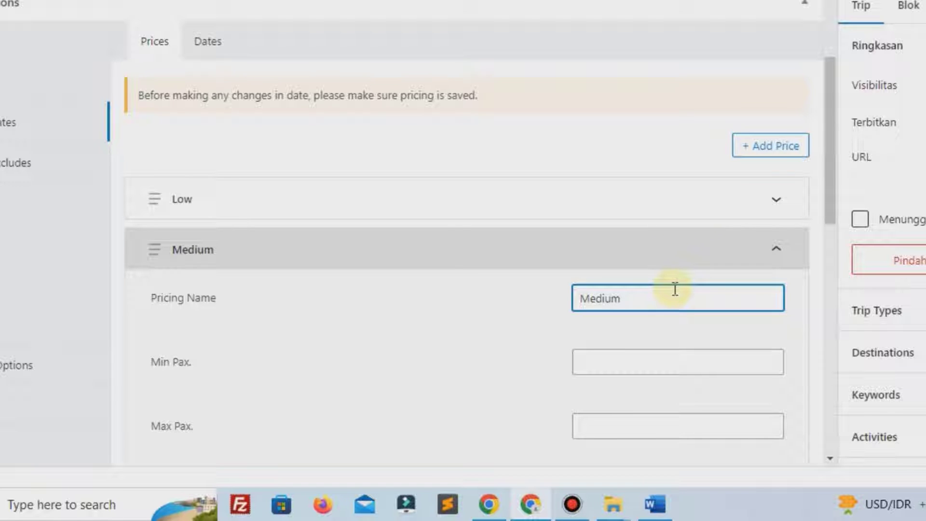
{"action": "left_click", "coordinate": [644, 359]}
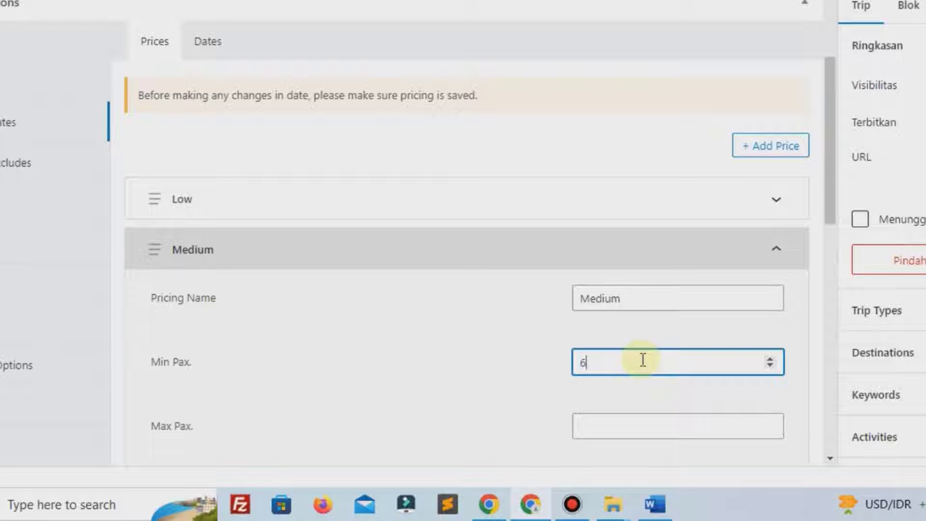
{"action": "left_click", "coordinate": [623, 424]}
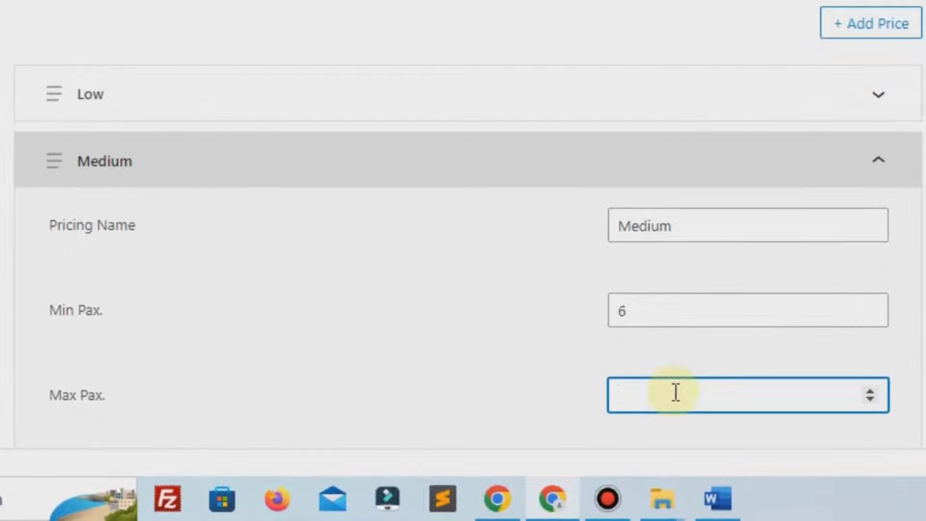
{"action": "type", "text": "10"}
{"action": "key", "text": "Down"}
{"action": "scroll", "coordinate": [675, 392], "scroll_direction": "down", "scroll_amount": 5}
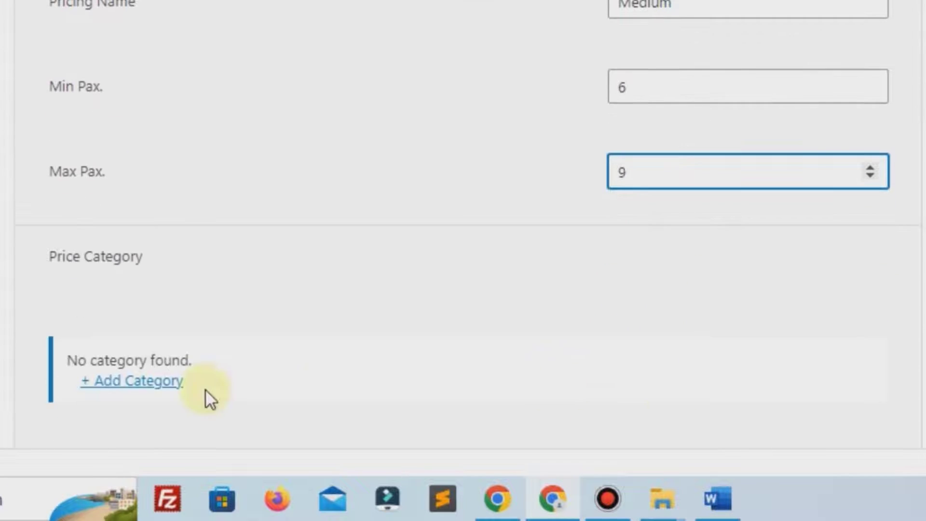
Give Medium a Medium price category at 400000 per person, then collapse the section
{"action": "left_click", "coordinate": [132, 384]}
{"action": "scroll", "coordinate": [420, 289], "scroll_direction": "down", "scroll_amount": 4}
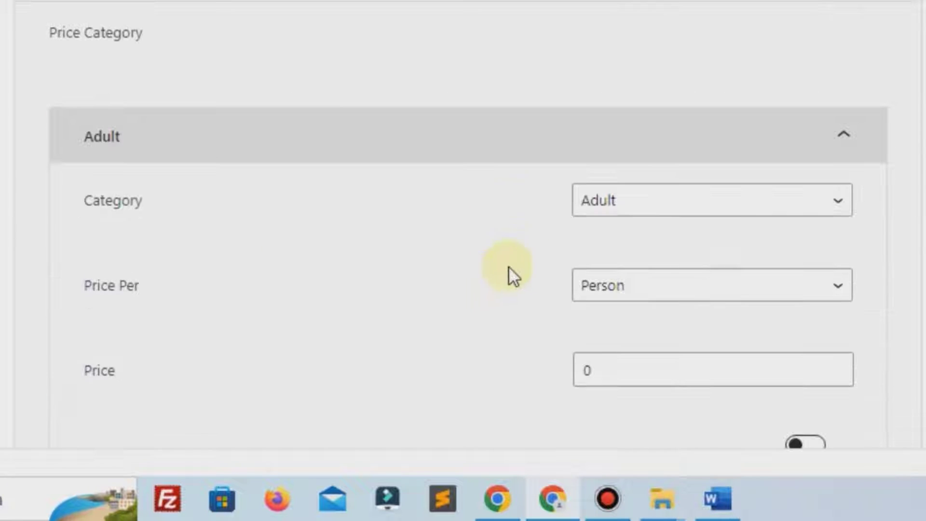
{"action": "left_click", "coordinate": [591, 203]}
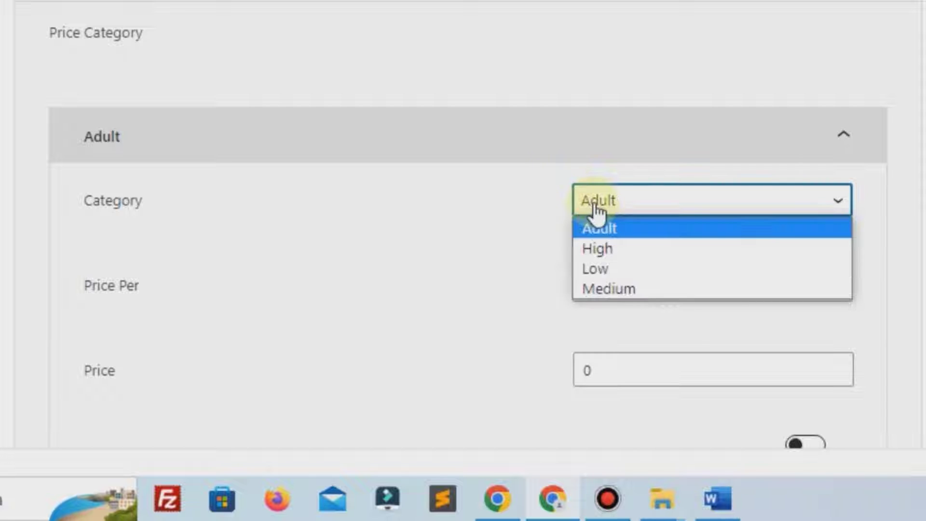
{"action": "left_click", "coordinate": [624, 289]}
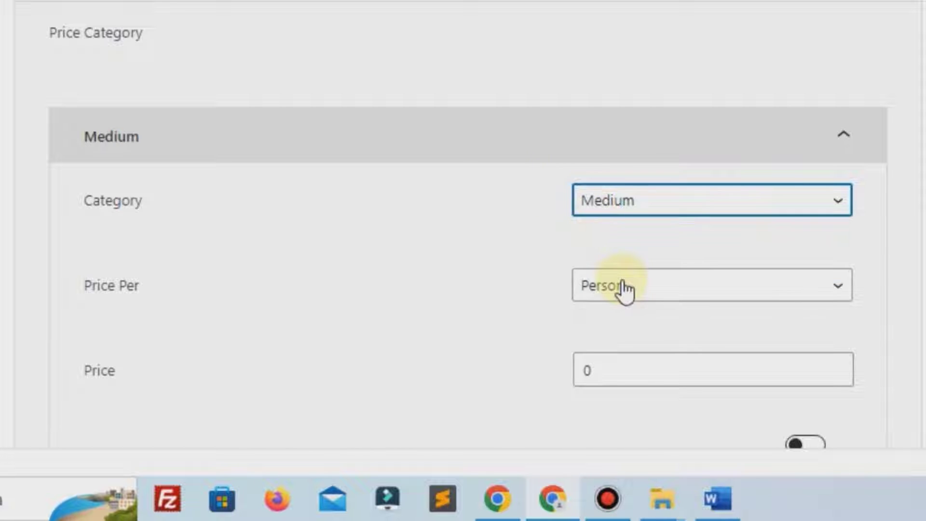
{"action": "scroll", "coordinate": [624, 290], "scroll_direction": "down", "scroll_amount": 4}
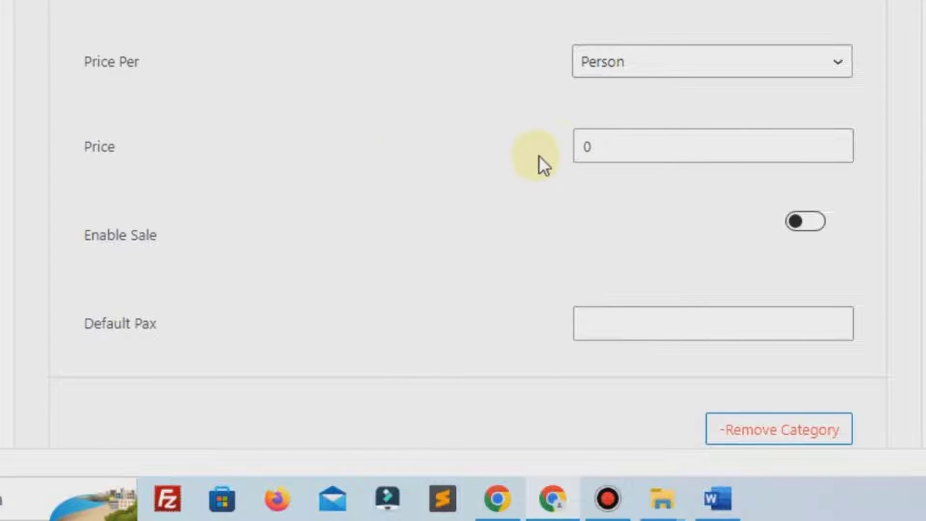
{"action": "left_click", "coordinate": [579, 150]}
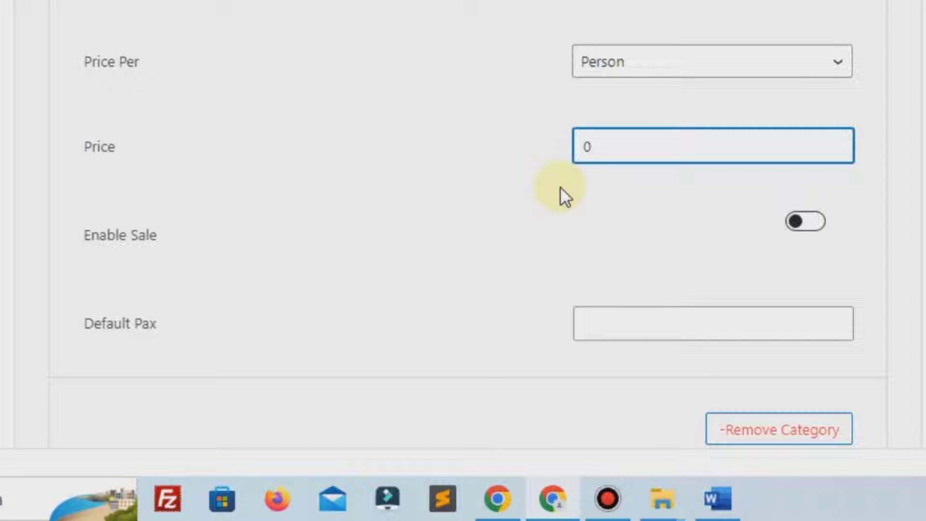
{"action": "type", "text": "400000"}
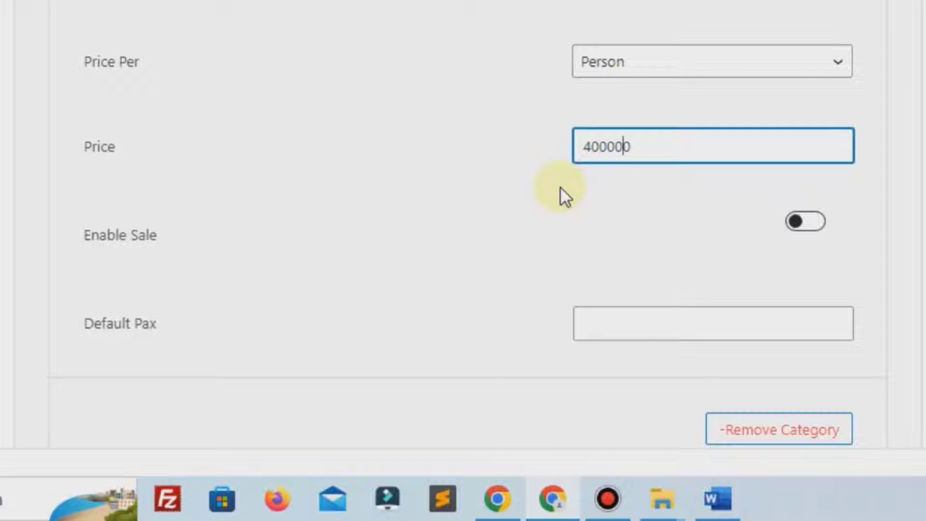
{"action": "scroll", "coordinate": [560, 186], "scroll_direction": "down", "scroll_amount": 2}
{"action": "scroll", "coordinate": [628, 144], "scroll_direction": "up", "scroll_amount": 3}
{"action": "scroll", "coordinate": [696, 115], "scroll_direction": "up", "scroll_amount": 10}
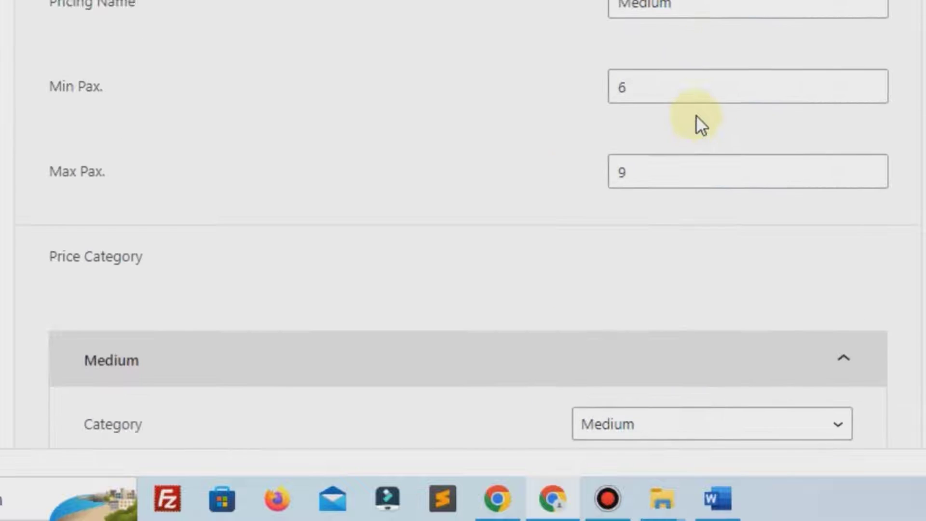
{"action": "left_click", "coordinate": [901, 54]}
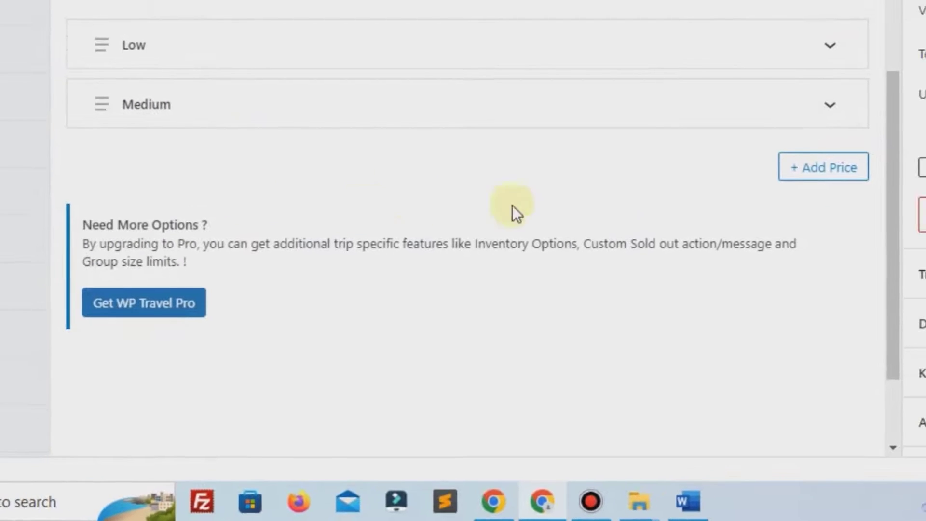
Add a pricing option named High for 11 to 18 people
{"action": "left_click", "coordinate": [828, 169]}
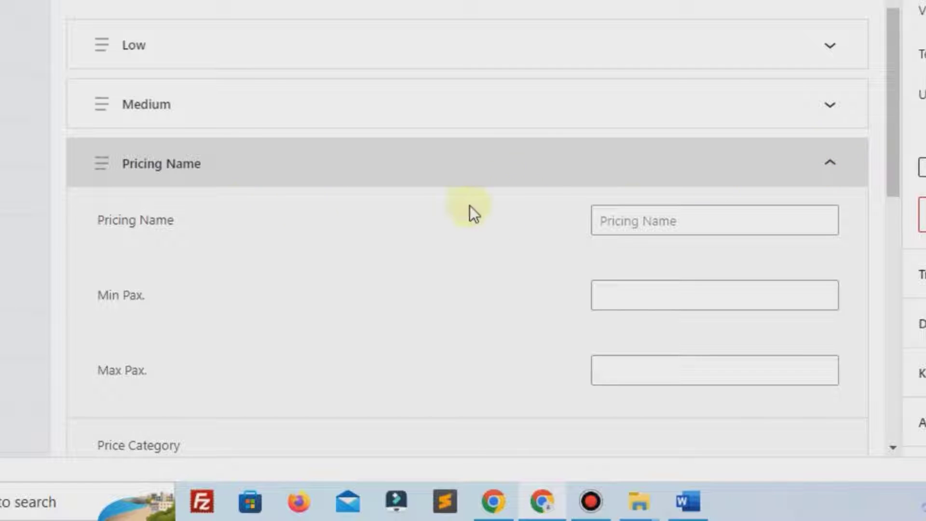
{"action": "left_click", "coordinate": [668, 214]}
{"action": "type", "text": "High"}
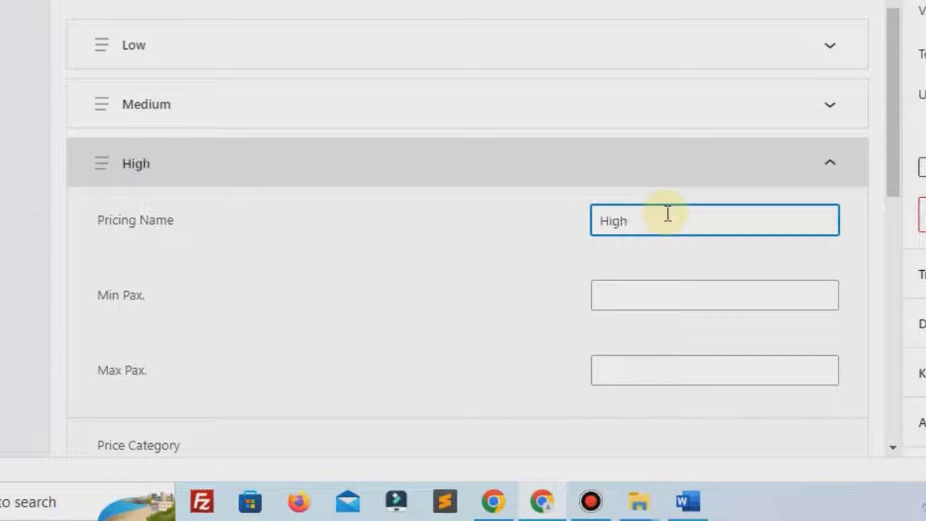
{"action": "left_click", "coordinate": [669, 302]}
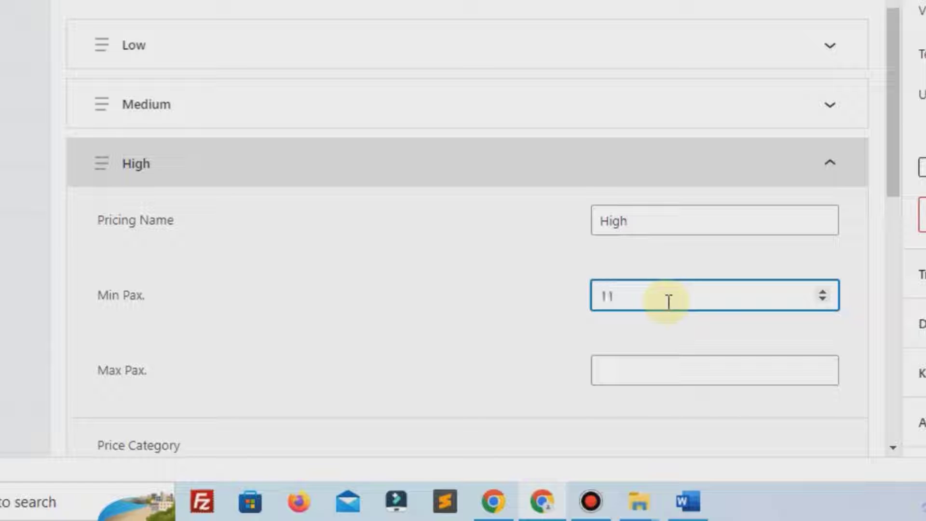
{"action": "left_click", "coordinate": [662, 371]}
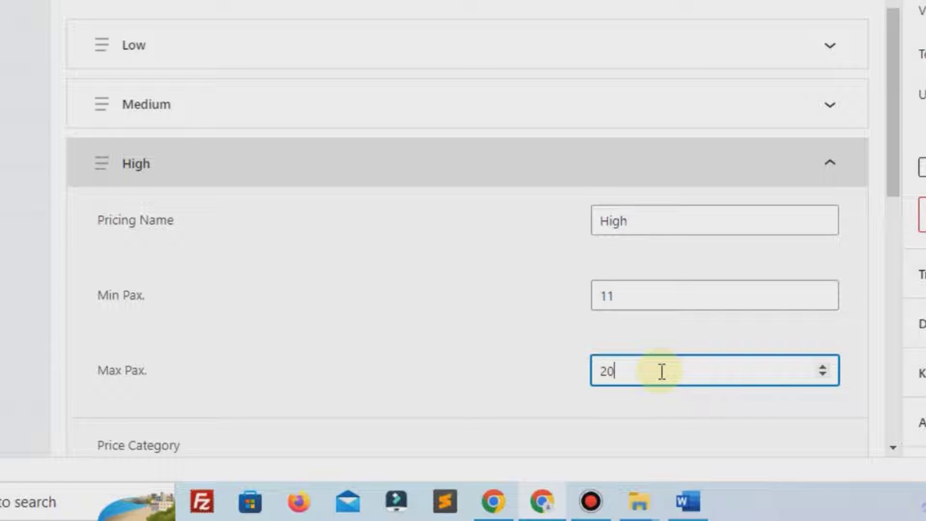
{"action": "scroll", "coordinate": [662, 372], "scroll_direction": "down", "scroll_amount": 5}
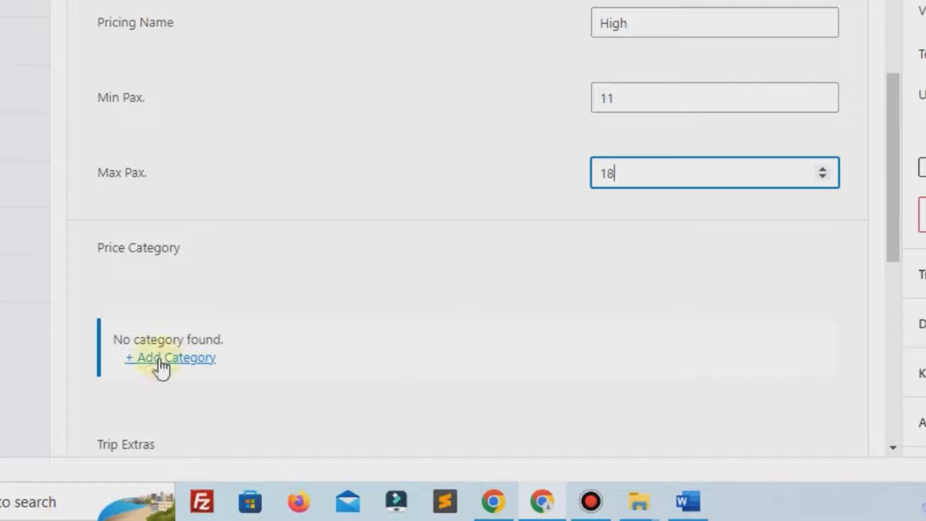
Add a High price category at 300000 per person, collapse the panels and save
{"action": "left_click", "coordinate": [164, 358]}
{"action": "scroll", "coordinate": [468, 348], "scroll_direction": "down", "scroll_amount": 4}
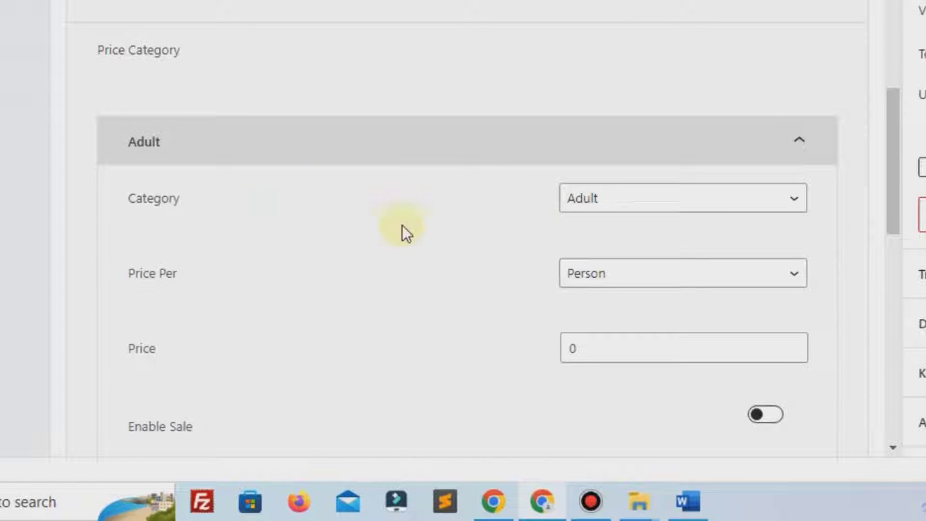
{"action": "left_click", "coordinate": [585, 211]}
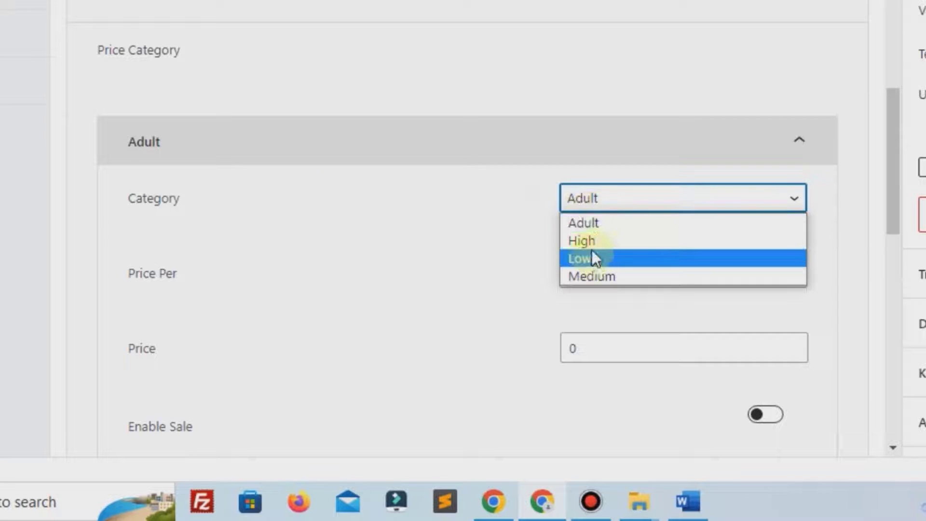
{"action": "left_click", "coordinate": [580, 240]}
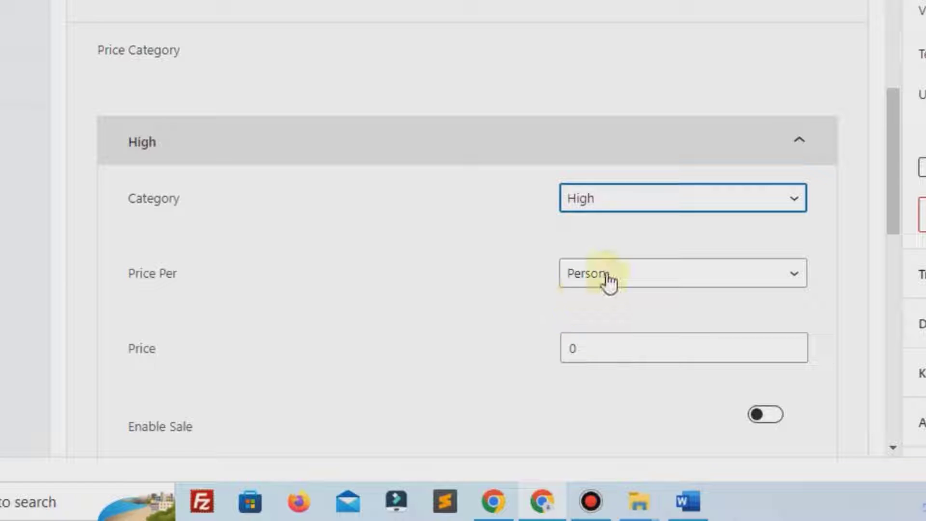
{"action": "left_click", "coordinate": [564, 344]}
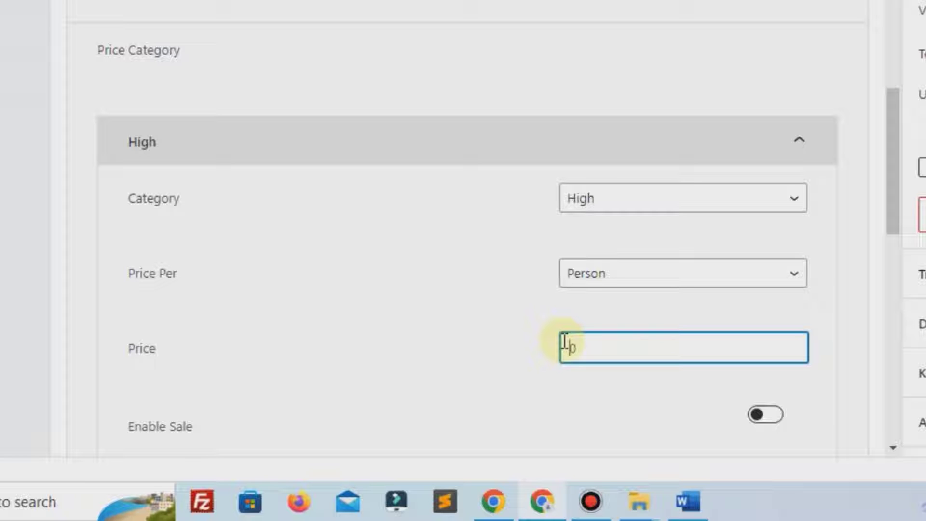
{"action": "type", "text": "300000"}
{"action": "left_click", "coordinate": [809, 145]}
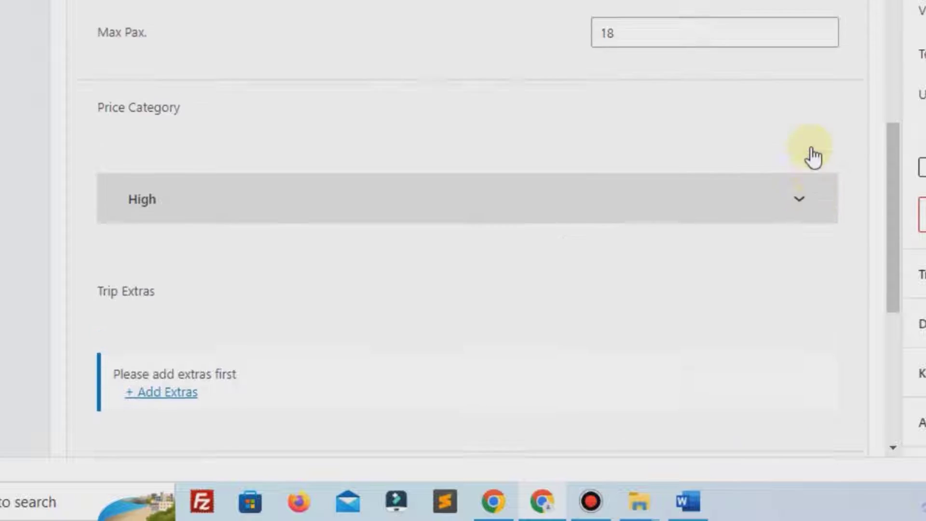
{"action": "scroll", "coordinate": [814, 157], "scroll_direction": "up", "scroll_amount": 5}
{"action": "left_click", "coordinate": [830, 67]}
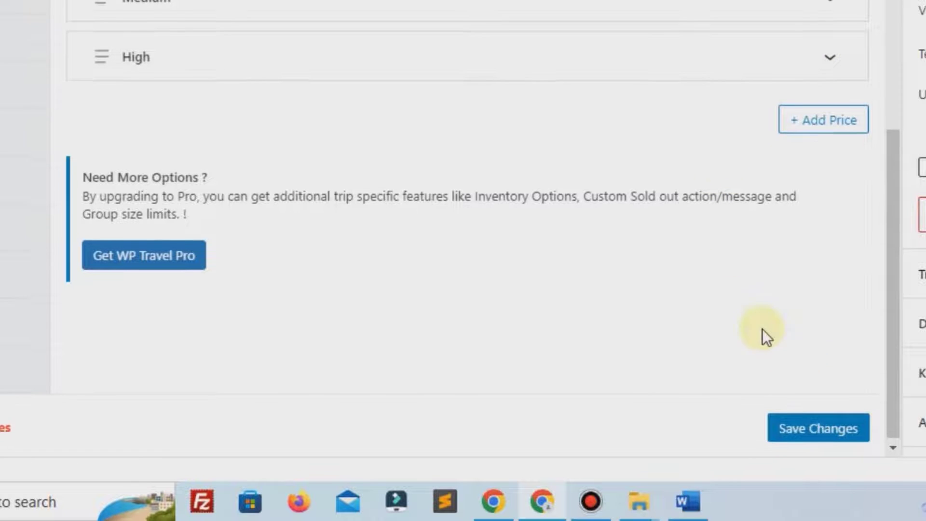
{"action": "left_click", "coordinate": [826, 418]}
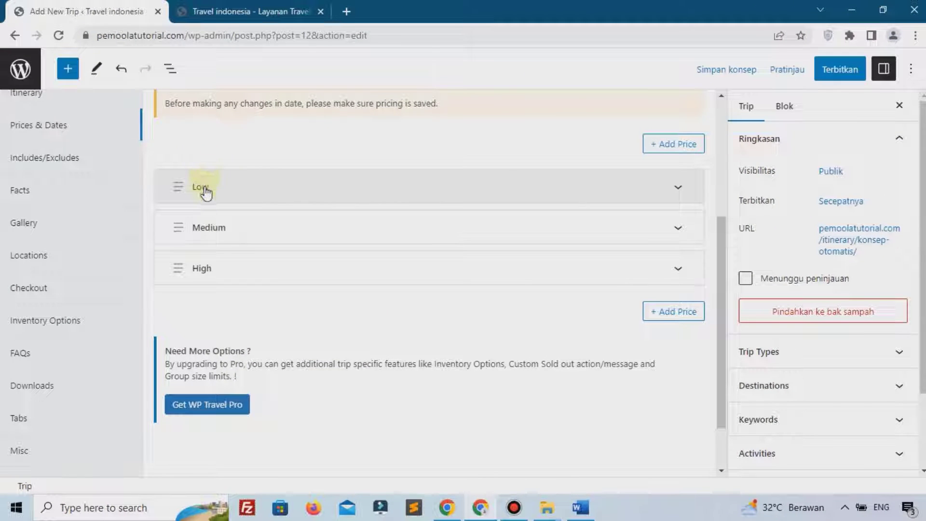
{"action": "scroll", "coordinate": [217, 274], "scroll_direction": "up", "scroll_amount": 4}
In the trip's Dates settings, set the duration type to Day and Night
{"action": "left_click", "coordinate": [221, 265]}
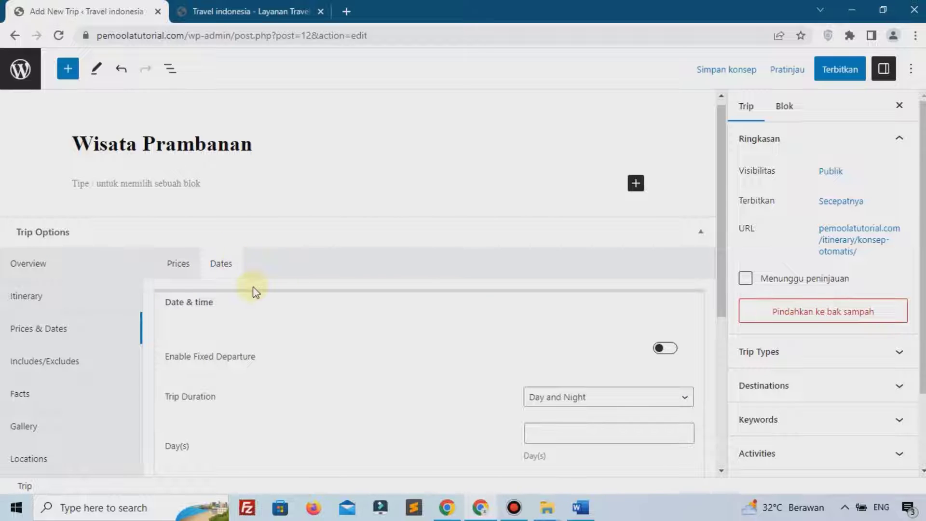
{"action": "scroll", "coordinate": [289, 291], "scroll_direction": "down", "scroll_amount": 1}
{"action": "scroll", "coordinate": [293, 292], "scroll_direction": "down", "scroll_amount": 2}
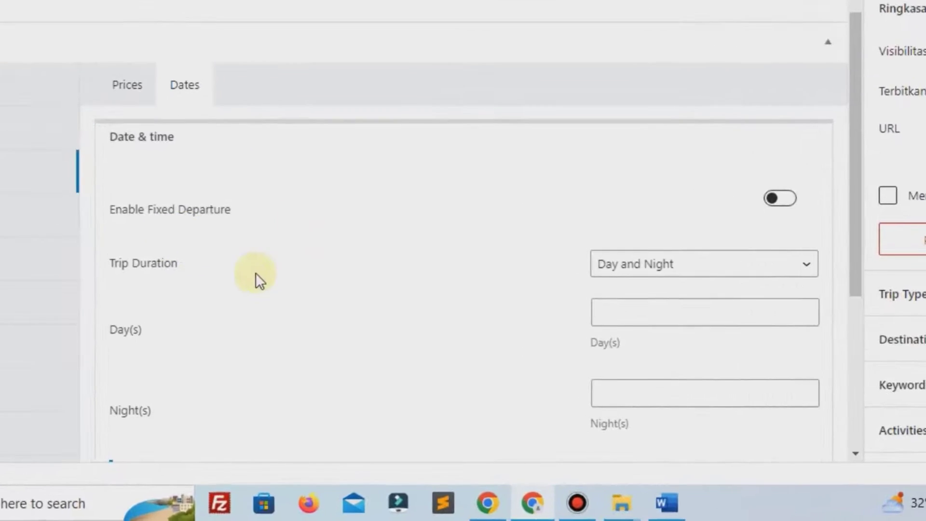
{"action": "left_click", "coordinate": [631, 180]}
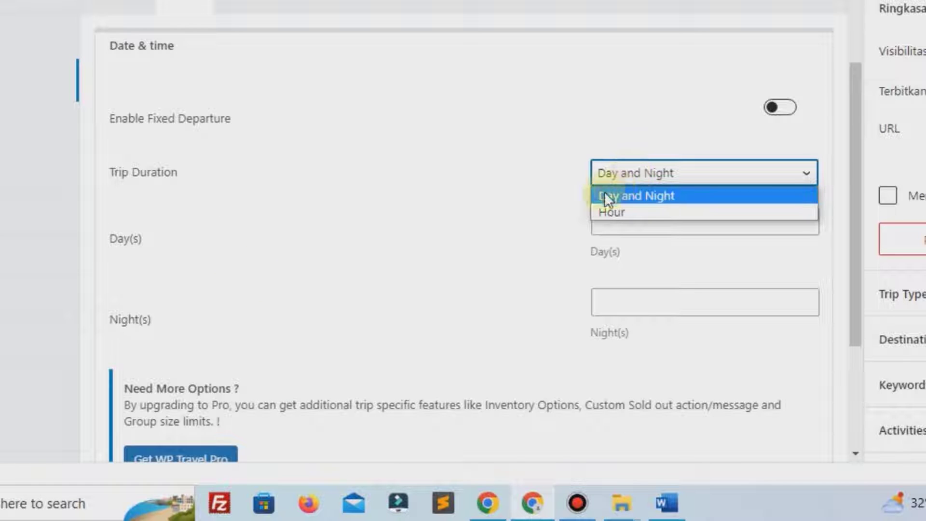
{"action": "left_click", "coordinate": [631, 195]}
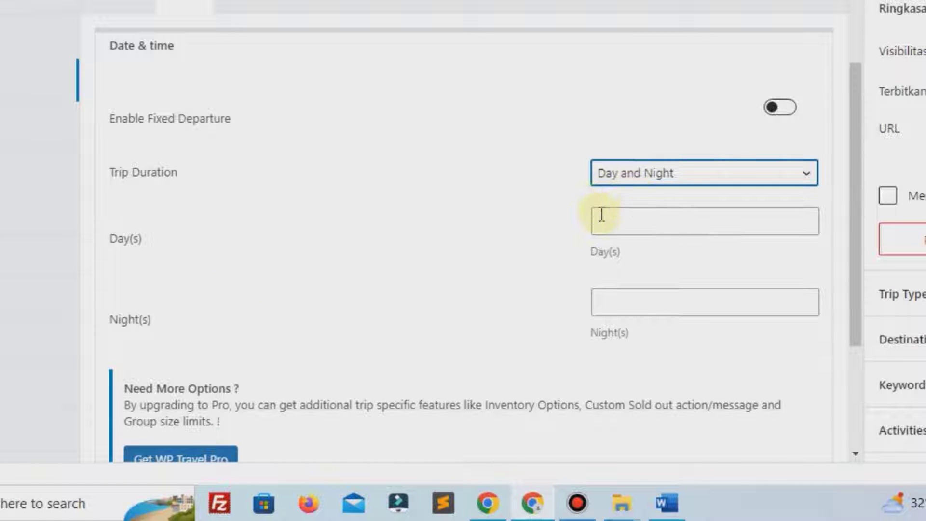
{"action": "left_click", "coordinate": [635, 175]}
{"action": "left_click", "coordinate": [381, 230]}
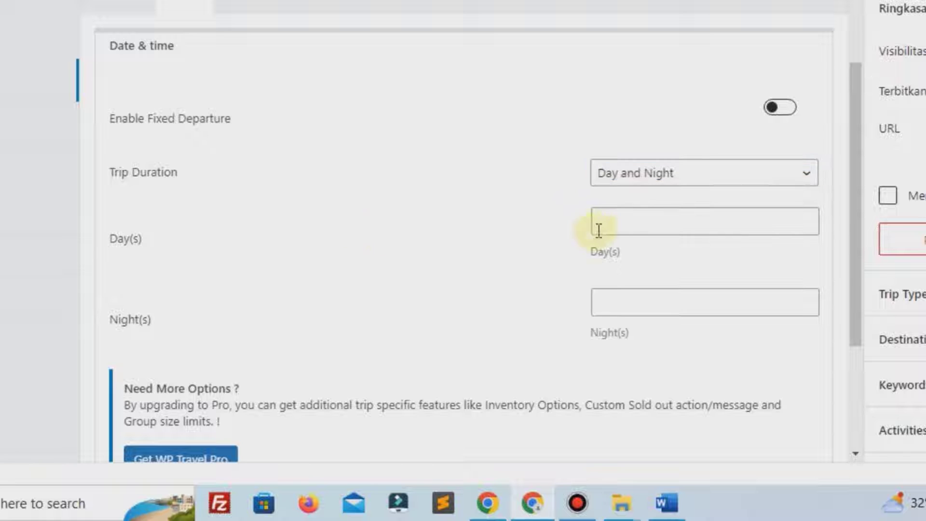
Set the duration to 2 days and 2 nights, save, and open Includes/Excludes
{"action": "left_click", "coordinate": [609, 222]}
{"action": "type", "text": "2"}
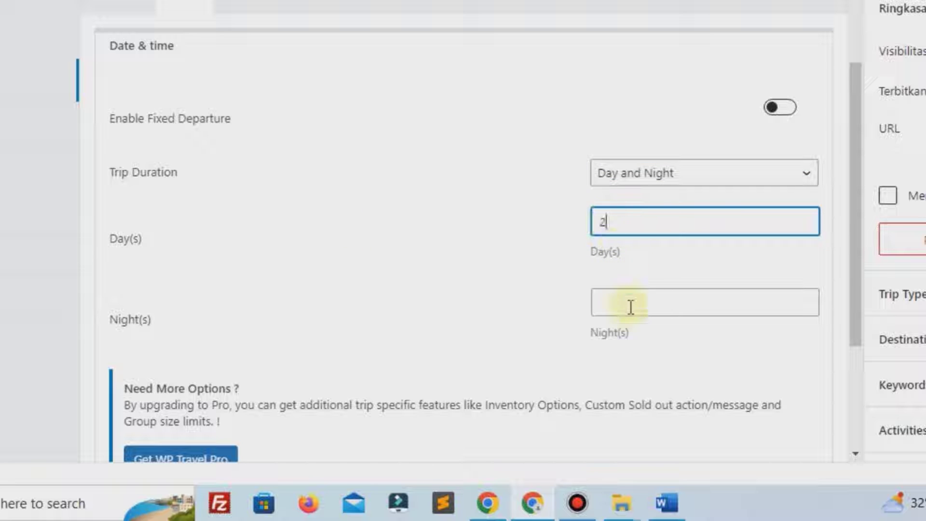
{"action": "left_click", "coordinate": [631, 314]}
{"action": "type", "text": "2"}
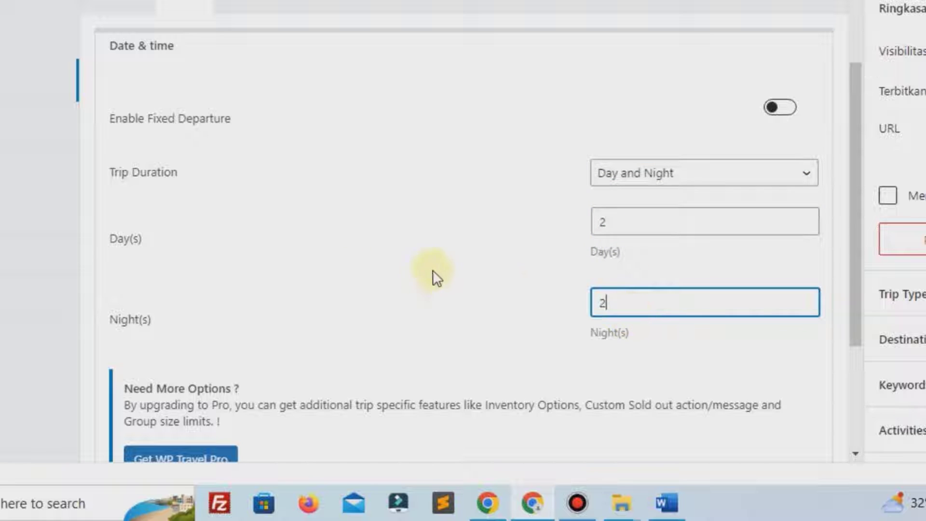
{"action": "left_click", "coordinate": [622, 167]}
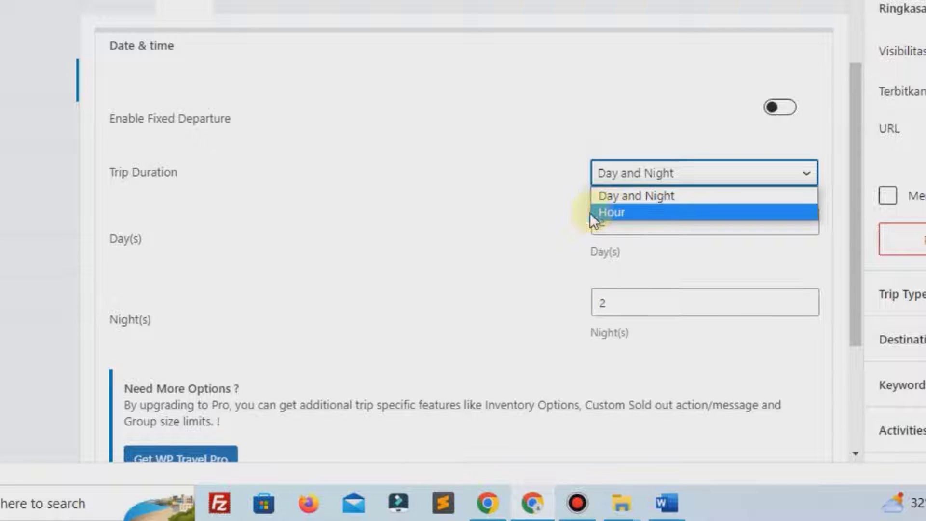
{"action": "left_click", "coordinate": [497, 242]}
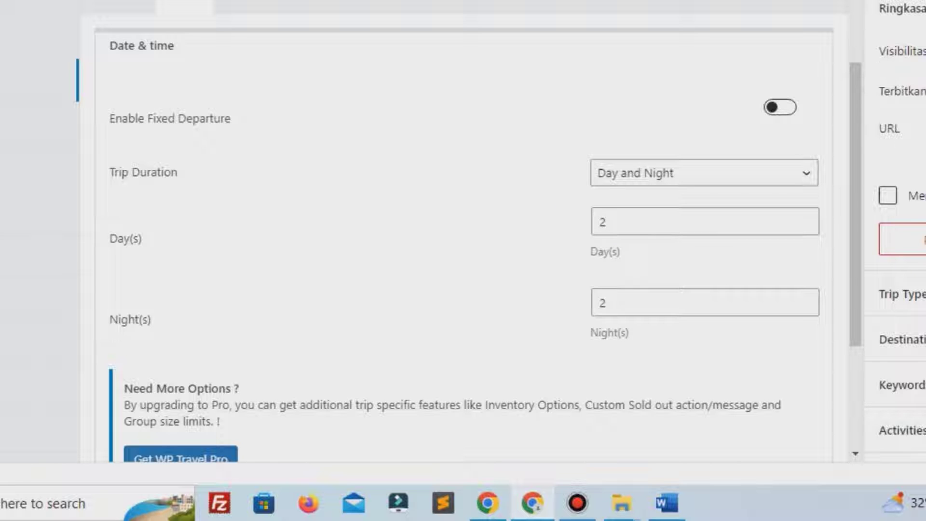
{"action": "scroll", "coordinate": [444, 320], "scroll_direction": "down", "scroll_amount": 3}
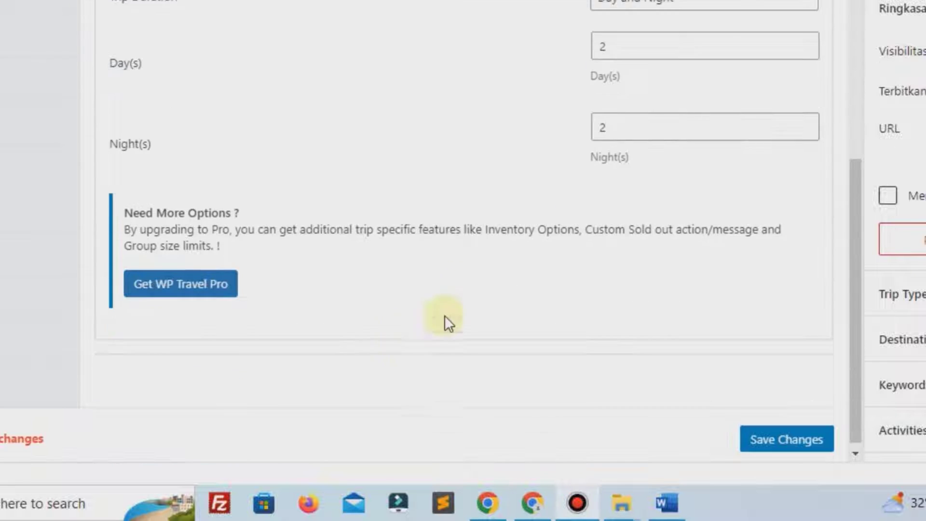
{"action": "left_click", "coordinate": [777, 436]}
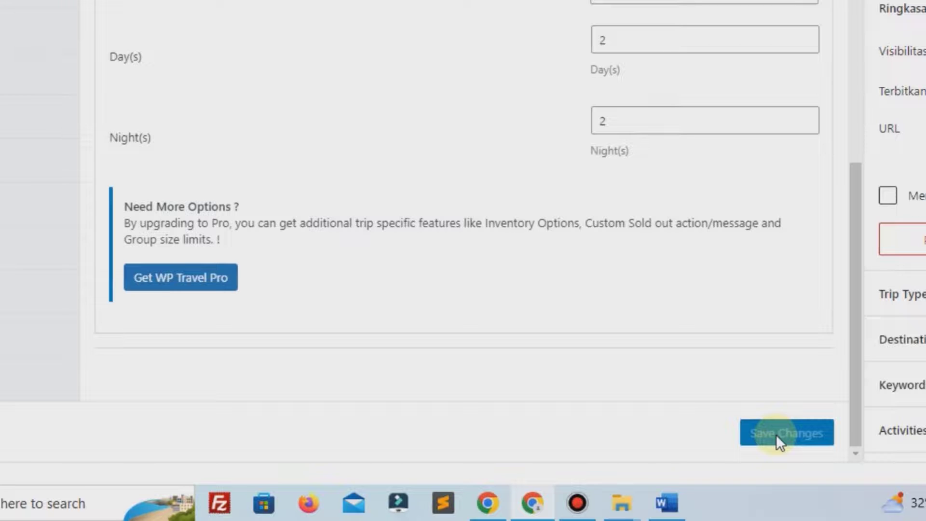
{"action": "scroll", "coordinate": [573, 182], "scroll_direction": "up", "scroll_amount": 5}
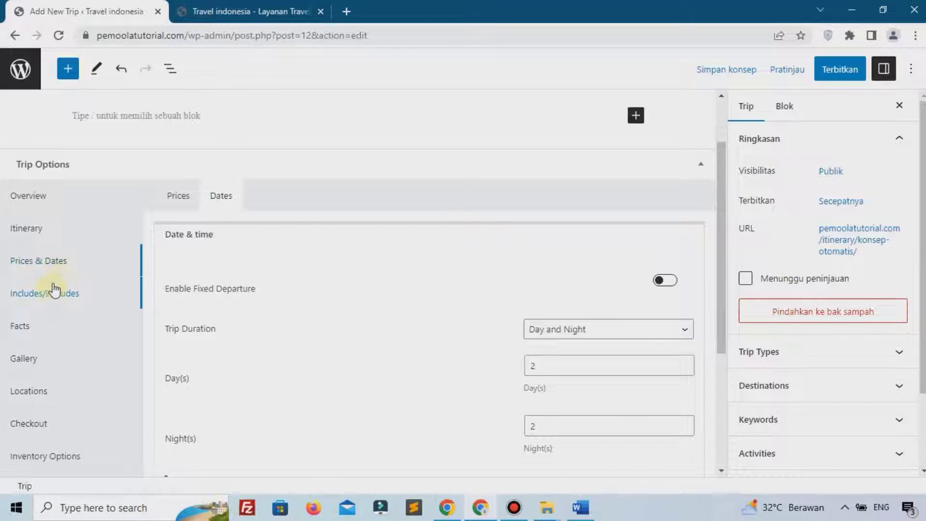
{"action": "left_click", "coordinate": [53, 294]}
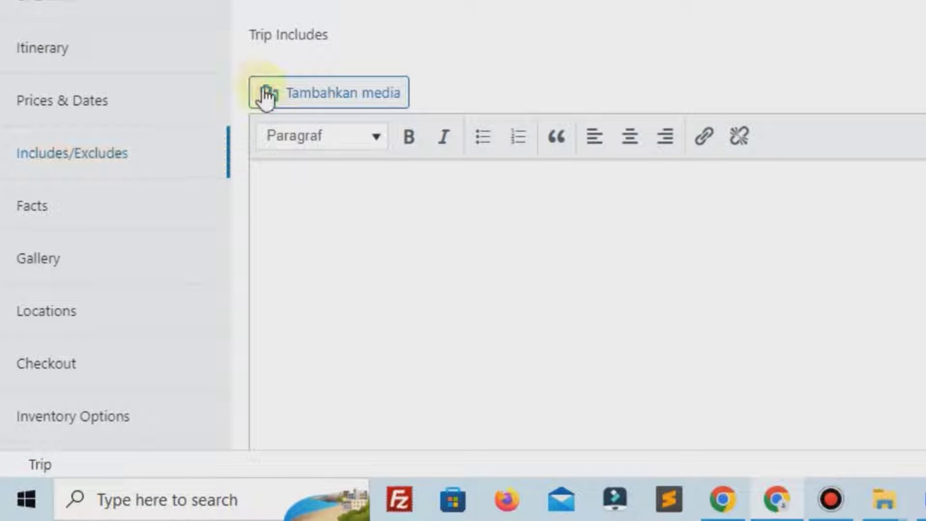
List Penginapan, Bus and Makan Siang as bullet items under Trip Includes
{"action": "left_click", "coordinate": [337, 225]}
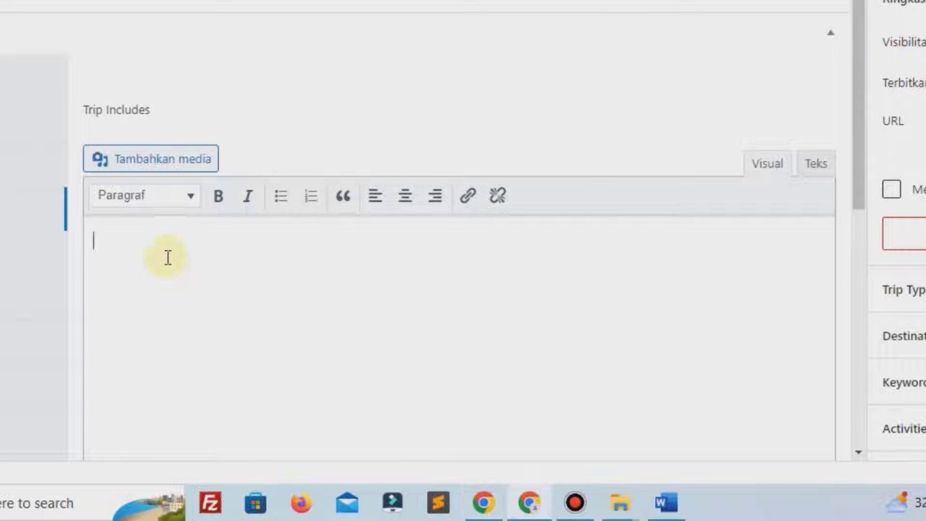
{"action": "left_click", "coordinate": [281, 198]}
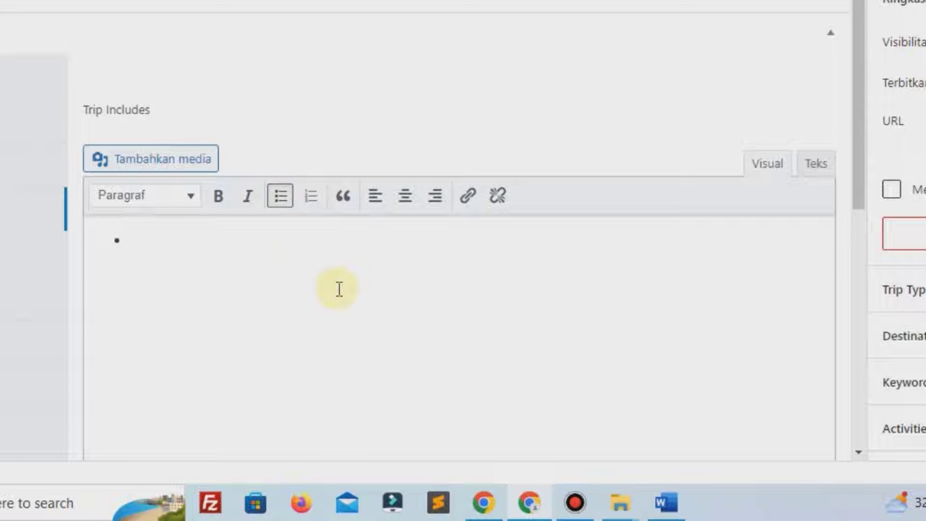
{"action": "type", "text": "pPenginapan"}
{"action": "key", "text": "Return"}
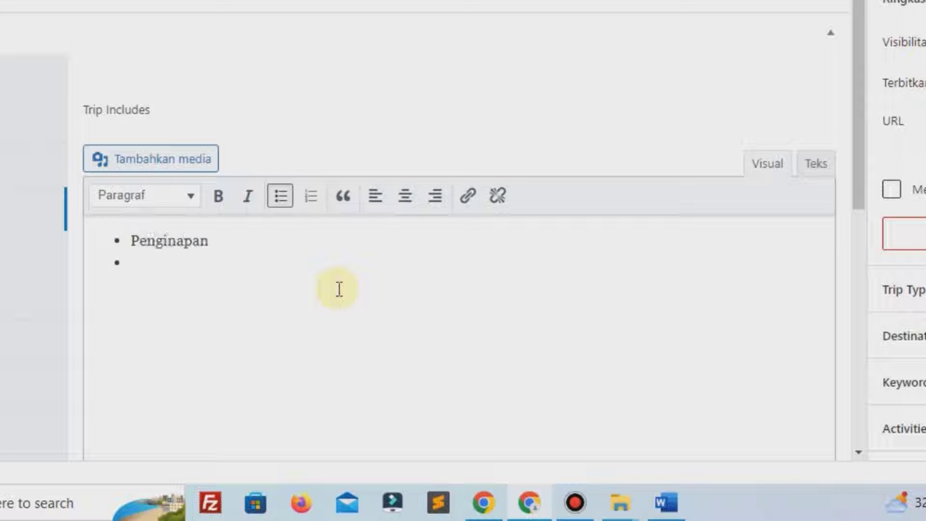
{"action": "type", "text": "Bus "}
{"action": "type", "text": "M"}
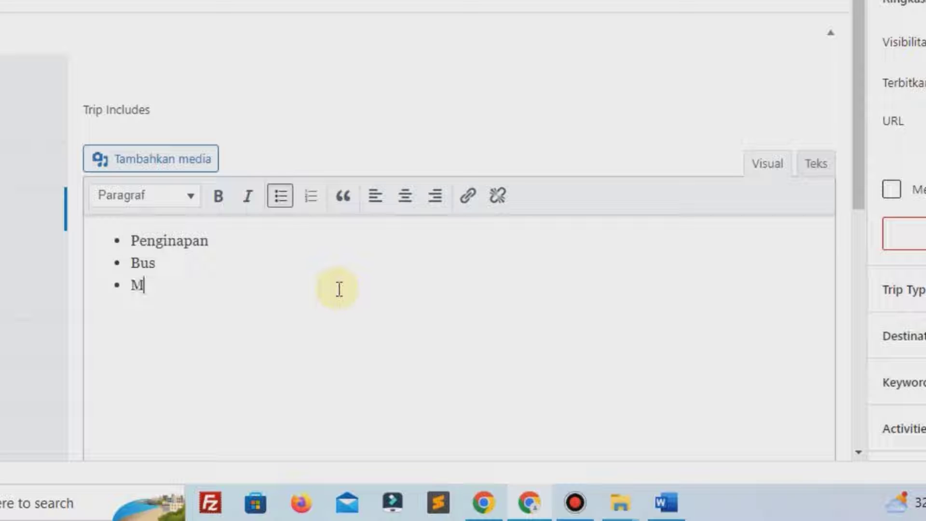
{"action": "type", "text": "akan Siang"}
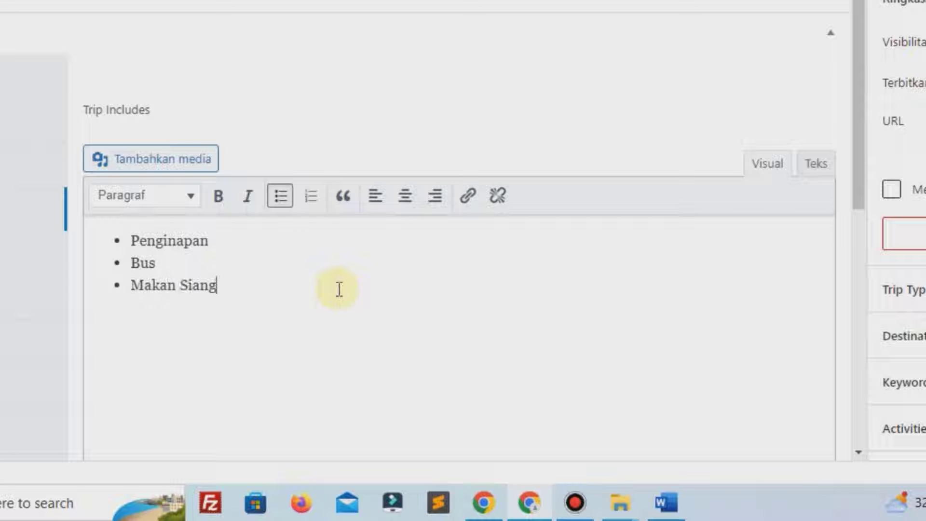
Add Makan Malam as a bulleted Trip Exclude and save the trip changes
{"action": "scroll", "coordinate": [365, 246], "scroll_direction": "down", "scroll_amount": 10}
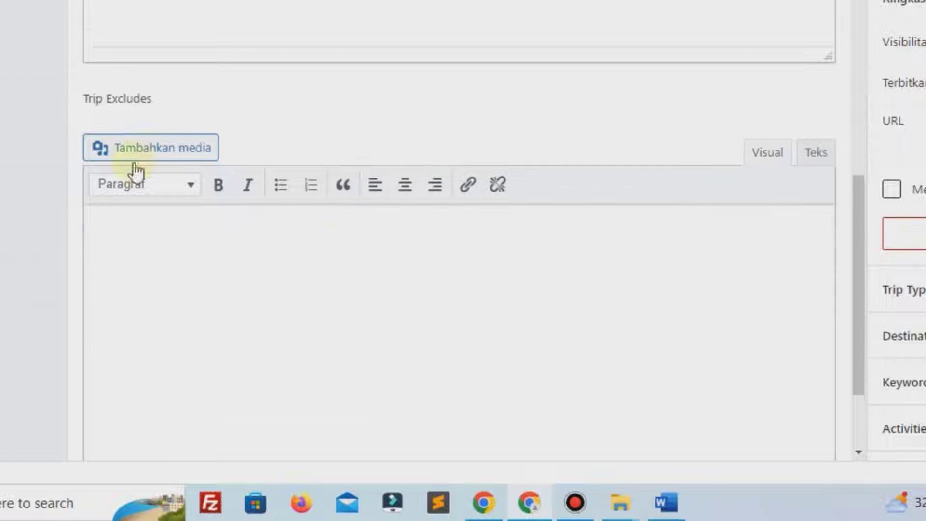
{"action": "left_click", "coordinate": [231, 241]}
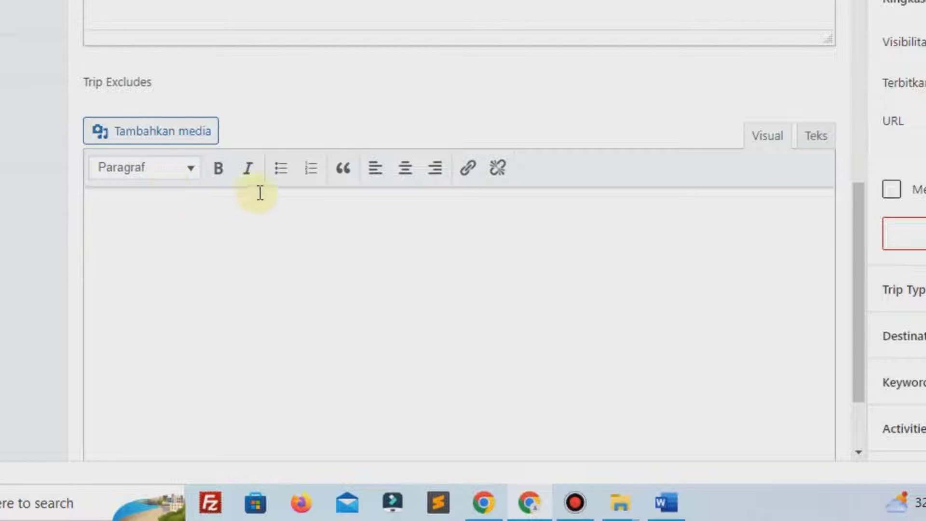
{"action": "left_click", "coordinate": [288, 184]}
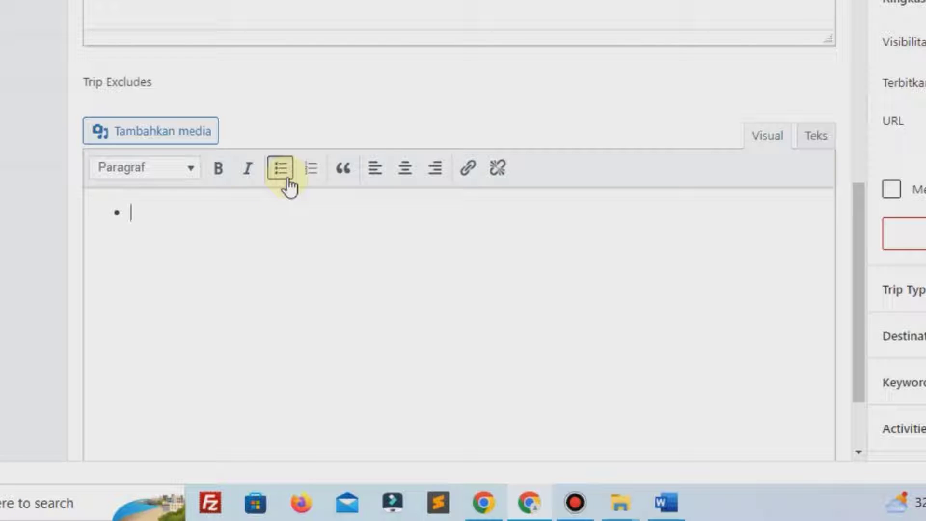
{"action": "type", "text": "Makan"}
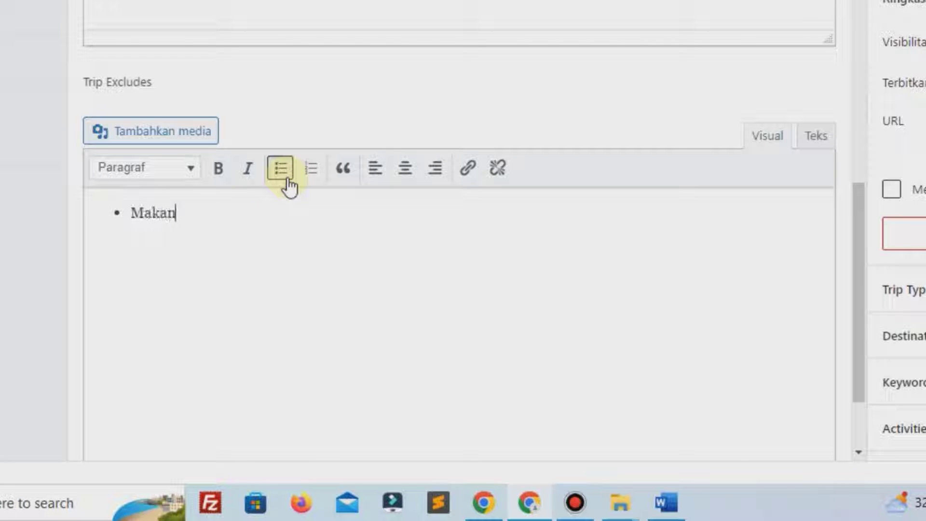
{"action": "type", "text": " Malam"}
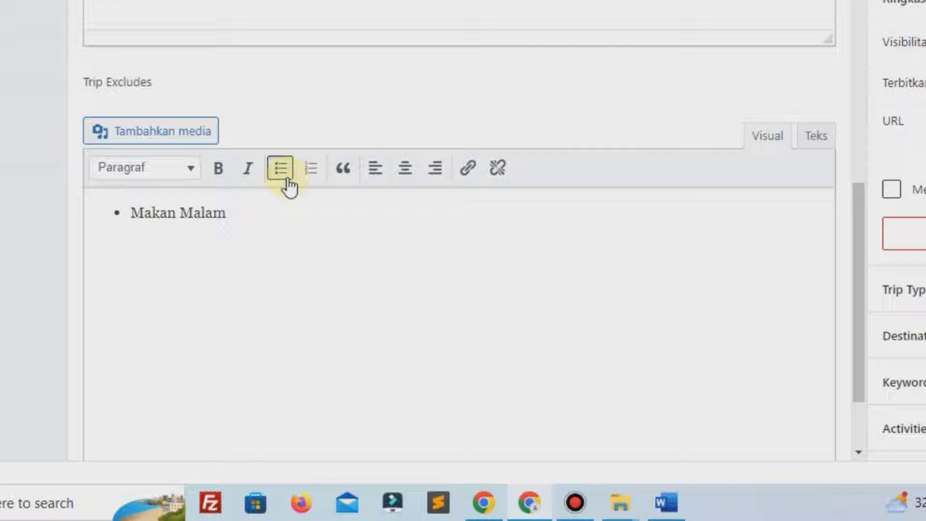
{"action": "scroll", "coordinate": [357, 211], "scroll_direction": "down", "scroll_amount": 2}
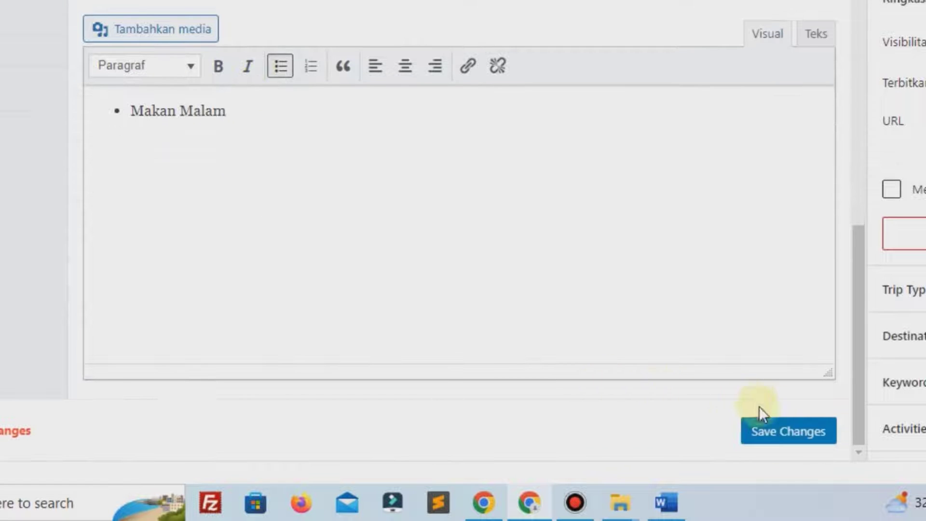
{"action": "left_click", "coordinate": [786, 429]}
{"action": "mouse_move", "coordinate": [581, 505]}
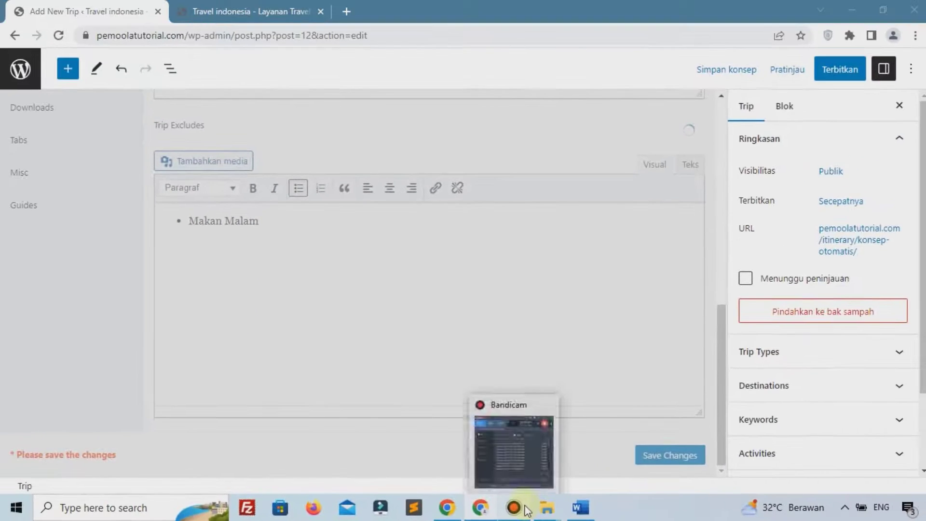
{"action": "left_click", "coordinate": [651, 455]}
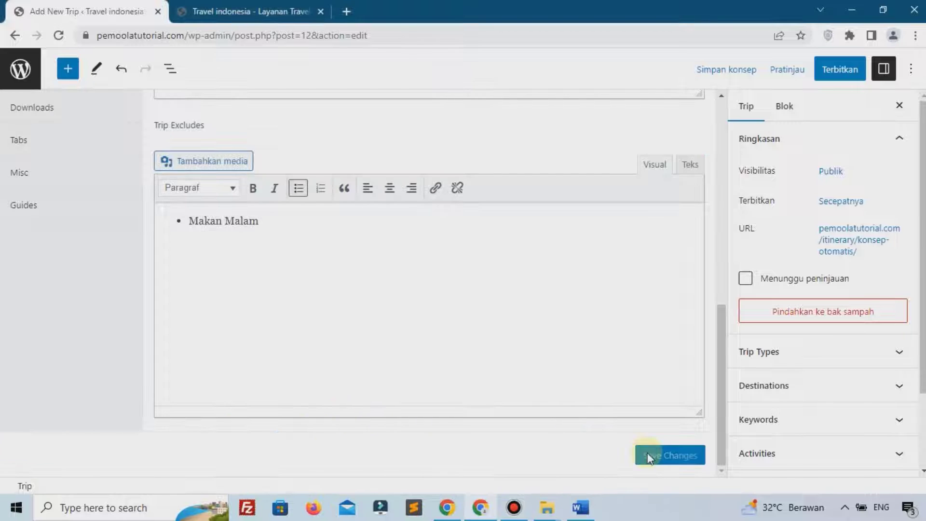
{"action": "scroll", "coordinate": [440, 427], "scroll_direction": "up", "scroll_amount": 5}
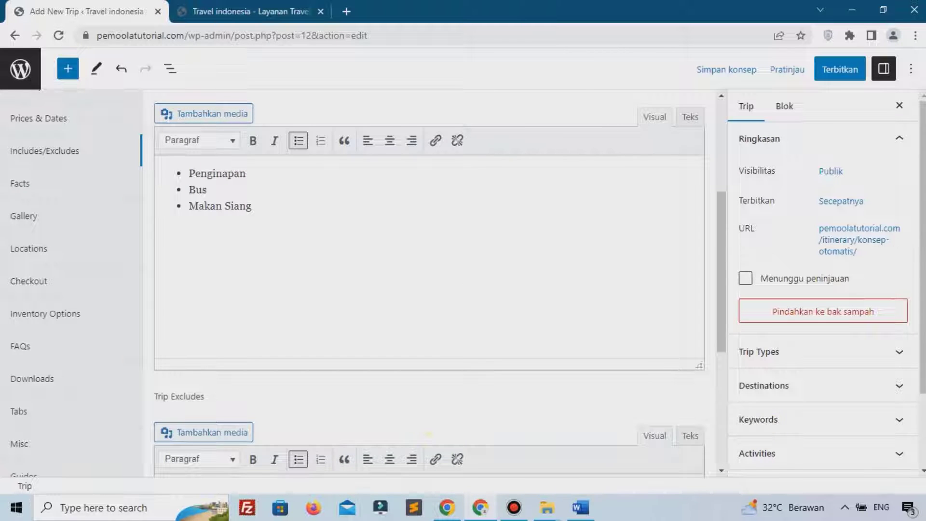
{"action": "key", "text": "alt+Tab"}
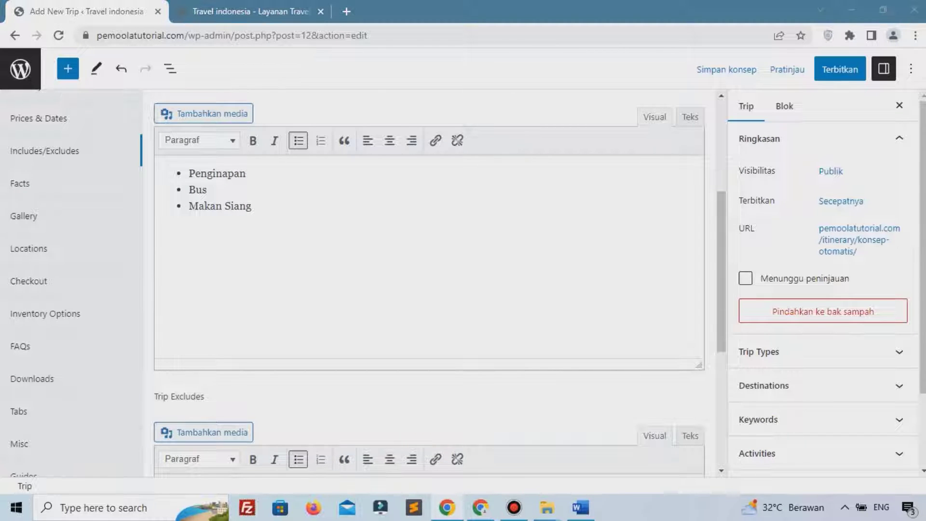
{"action": "scroll", "coordinate": [60, 263], "scroll_direction": "up", "scroll_amount": 3}
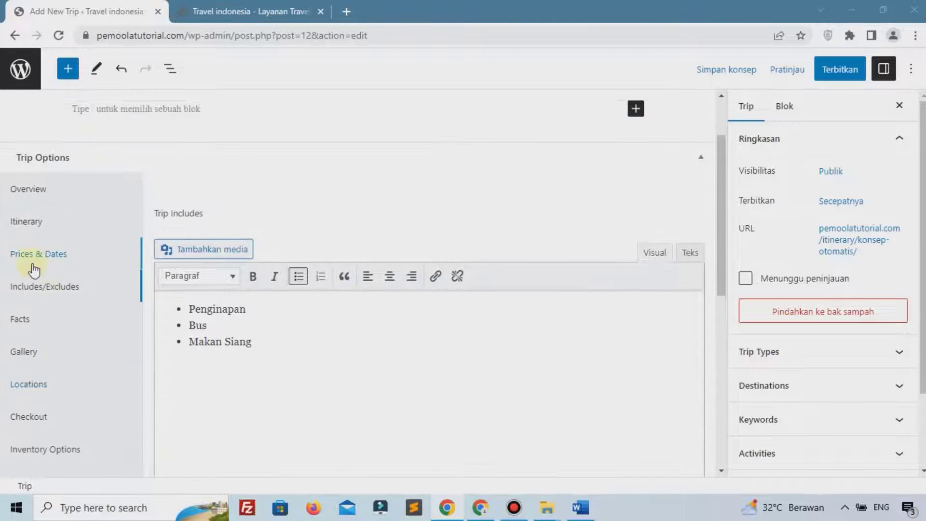
Upload the lake and mountains photos into the trip's Gallery
{"action": "left_click", "coordinate": [37, 321]}
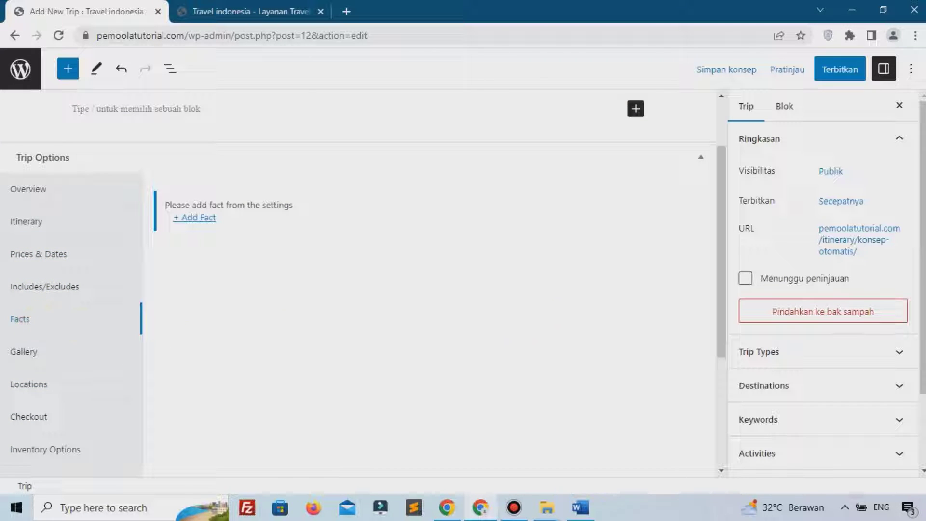
{"action": "scroll", "coordinate": [24, 319], "scroll_direction": "down", "scroll_amount": 2}
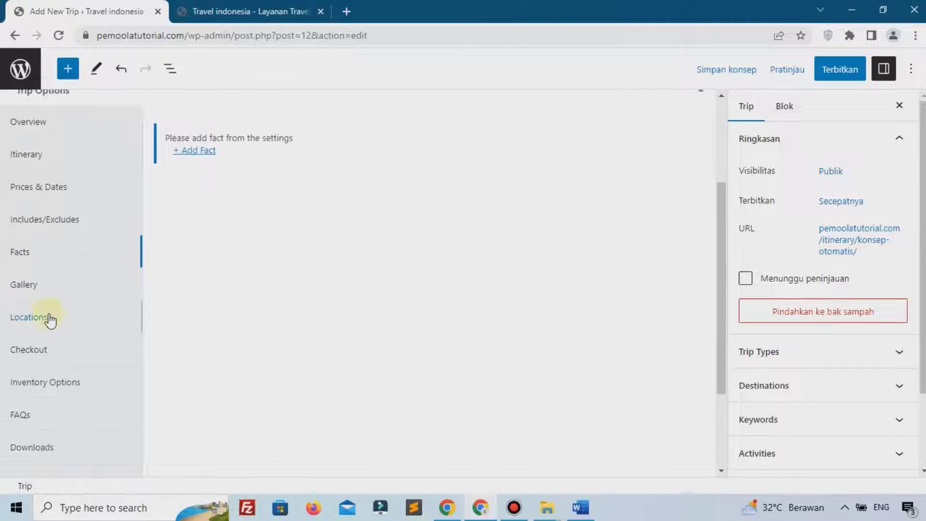
{"action": "left_click", "coordinate": [50, 286]}
{"action": "scroll", "coordinate": [341, 250], "scroll_direction": "up", "scroll_amount": 2}
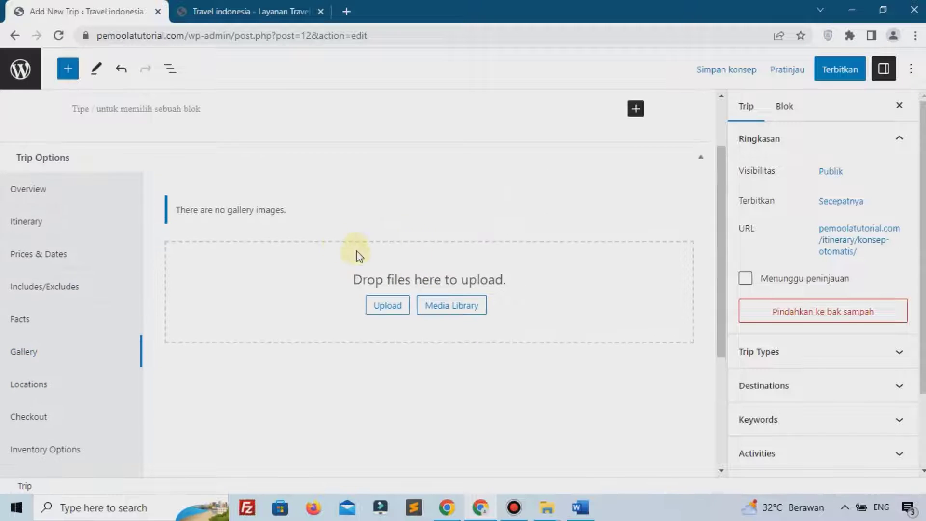
{"action": "left_click", "coordinate": [393, 303]}
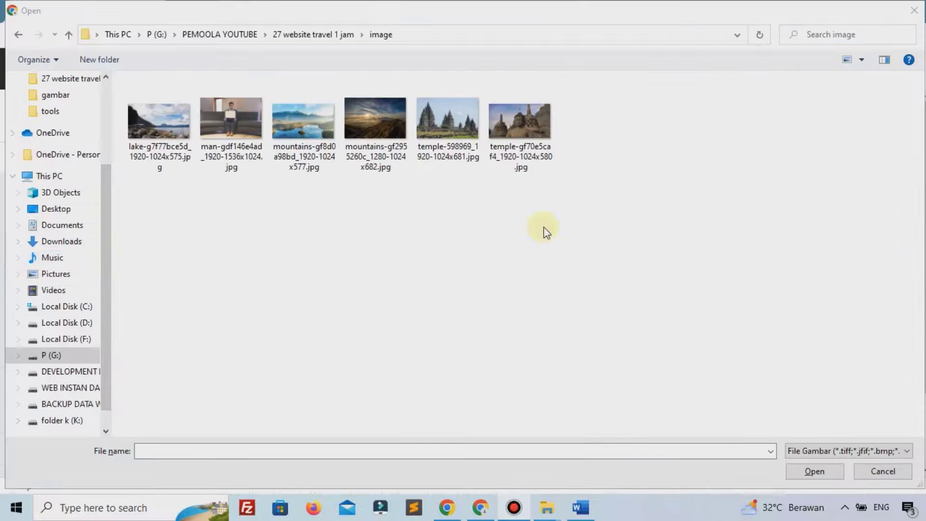
{"action": "left_click", "coordinate": [185, 120]}
{"action": "left_click", "coordinate": [281, 137], "text": "ctrl"}
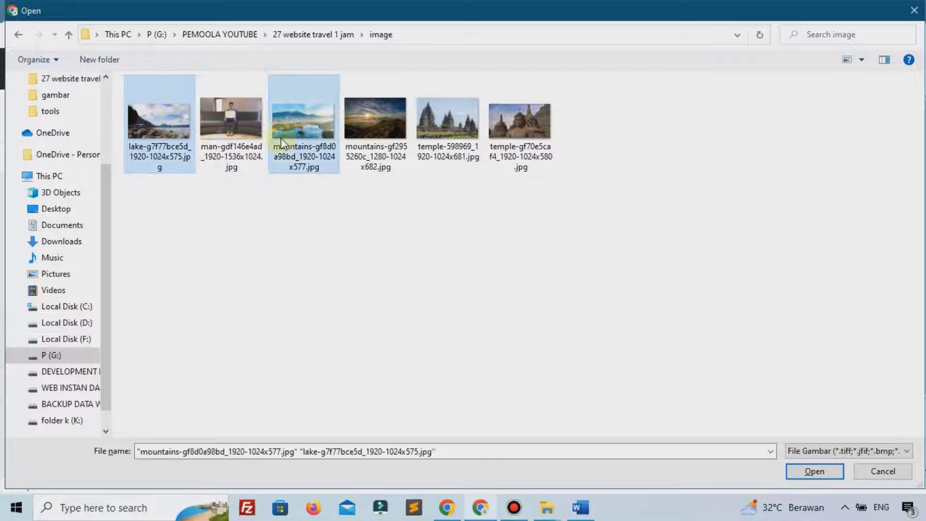
{"action": "left_click", "coordinate": [814, 471]}
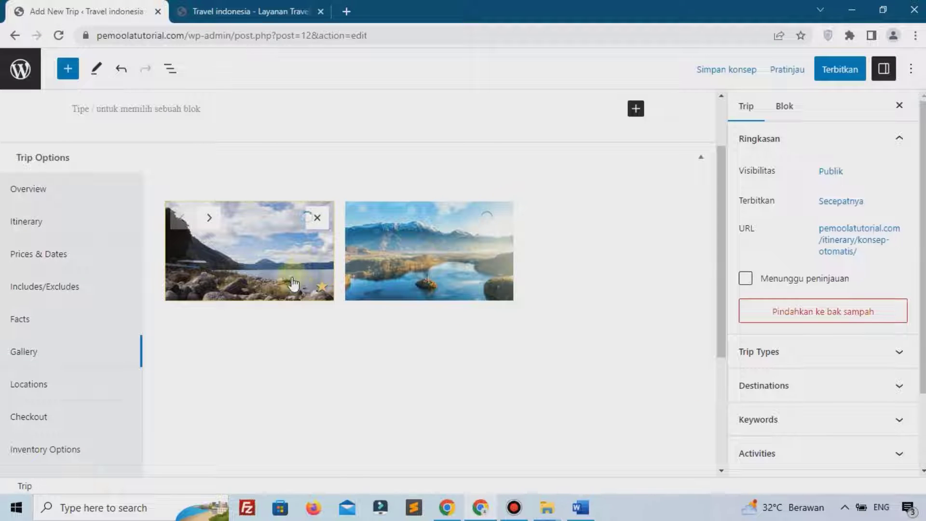
Save the trip with its updated two-image gallery
{"action": "scroll", "coordinate": [589, 391], "scroll_direction": "down", "scroll_amount": 4}
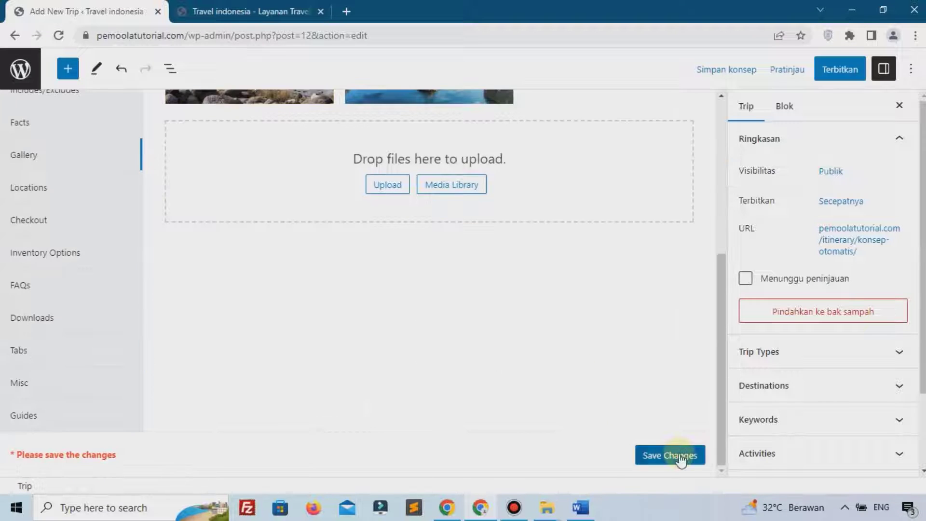
{"action": "left_click", "coordinate": [679, 453]}
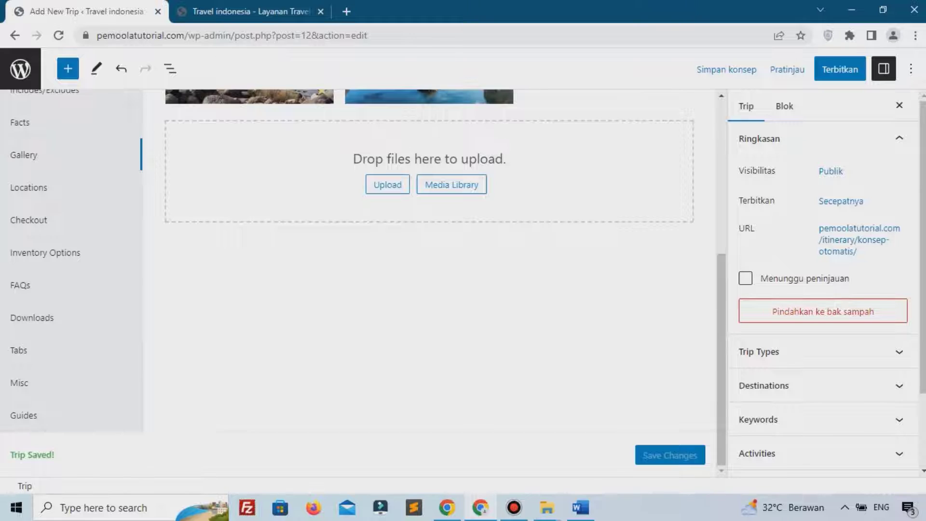
{"action": "scroll", "coordinate": [430, 265], "scroll_direction": "up", "scroll_amount": 2}
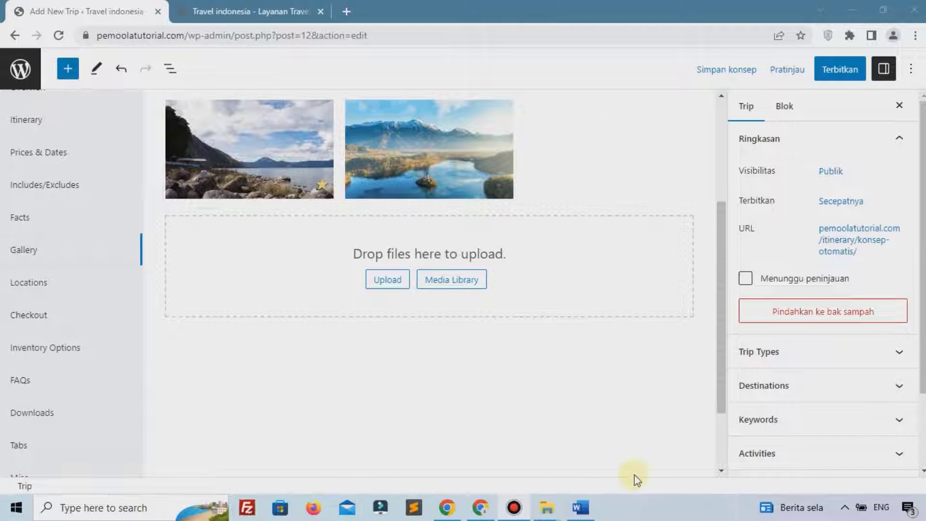
{"action": "scroll", "coordinate": [635, 474], "scroll_direction": "down", "scroll_amount": 2}
Look through the trip's Locations and Checkout settings, then go to the FAQs section
{"action": "left_click", "coordinate": [56, 186]}
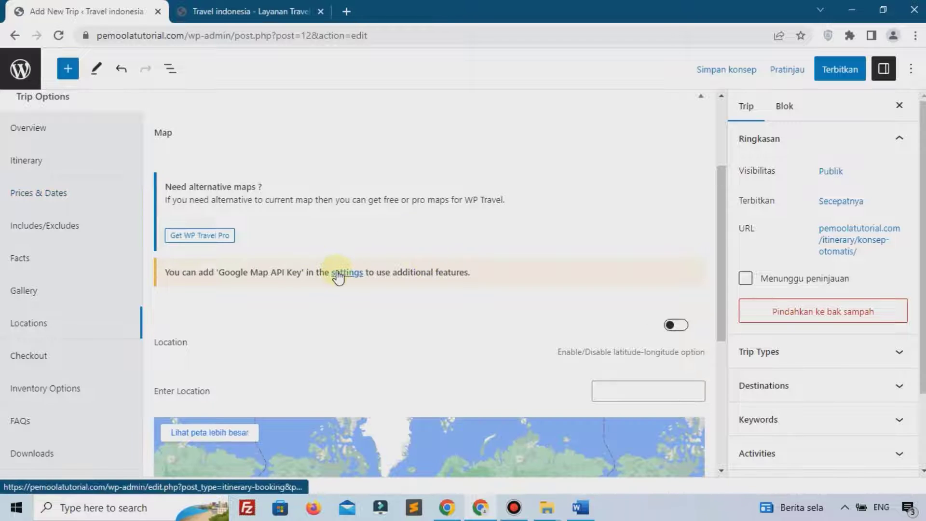
{"action": "left_click", "coordinate": [75, 339]}
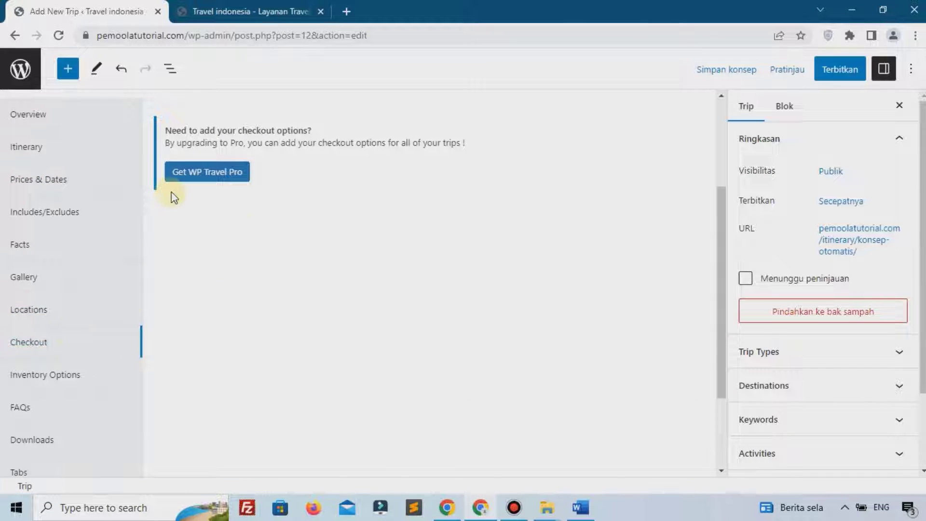
{"action": "scroll", "coordinate": [243, 232], "scroll_direction": "up", "scroll_amount": 2}
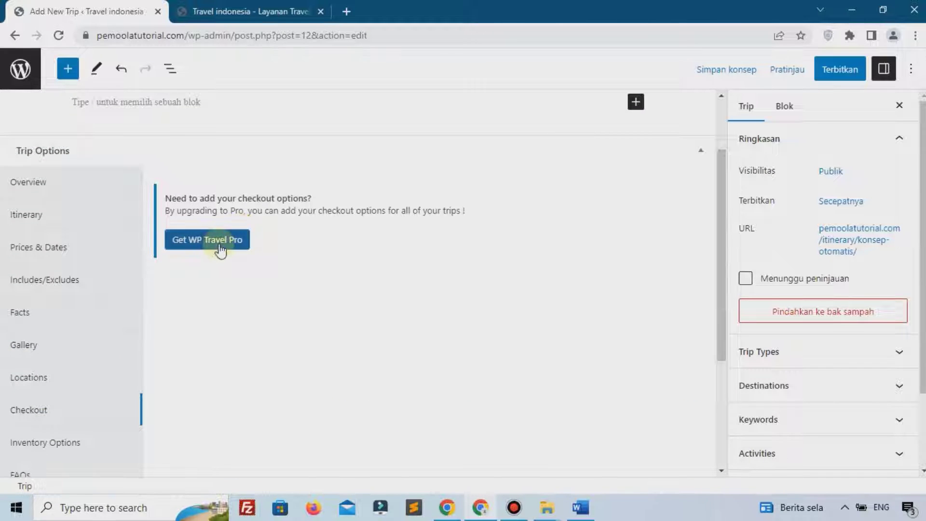
{"action": "scroll", "coordinate": [211, 265], "scroll_direction": "down", "scroll_amount": 3}
{"action": "left_click", "coordinate": [73, 340]}
{"action": "scroll", "coordinate": [177, 306], "scroll_direction": "up", "scroll_amount": 2}
{"action": "scroll", "coordinate": [176, 304], "scroll_direction": "up", "scroll_amount": 1}
{"action": "scroll", "coordinate": [145, 304], "scroll_direction": "down", "scroll_amount": 4}
{"action": "scroll", "coordinate": [188, 251], "scroll_direction": "up", "scroll_amount": 3}
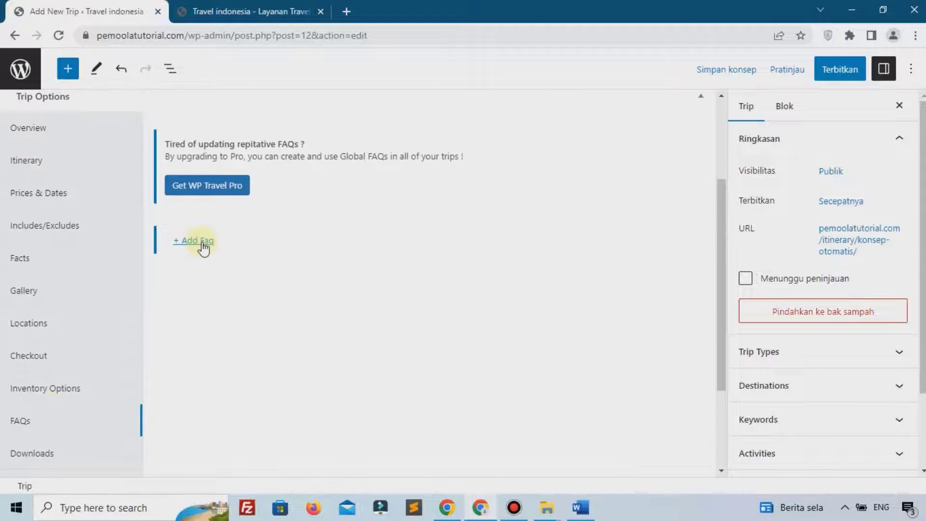
Add the FAQ 'Bagaimana Cara Pembayaran' answered 'Transfer Bank Langsung' and save the trip
{"action": "left_click", "coordinate": [203, 241]}
{"action": "left_click", "coordinate": [596, 333]}
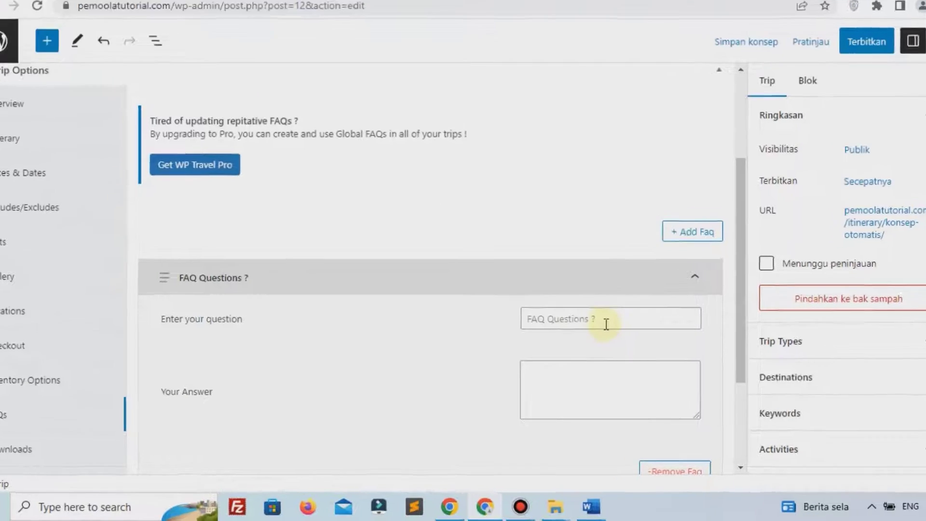
{"action": "type", "text": "Bagaimana Cara"}
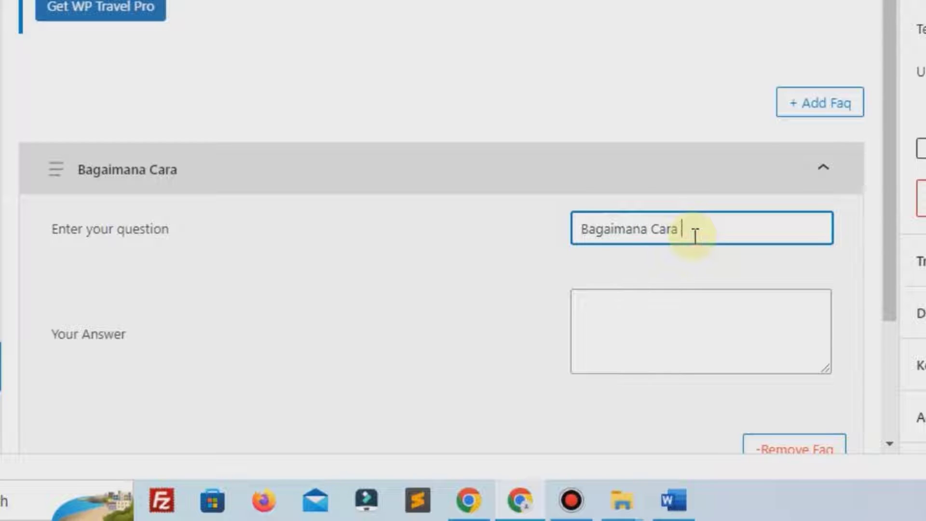
{"action": "type", "text": "Pembayaran"}
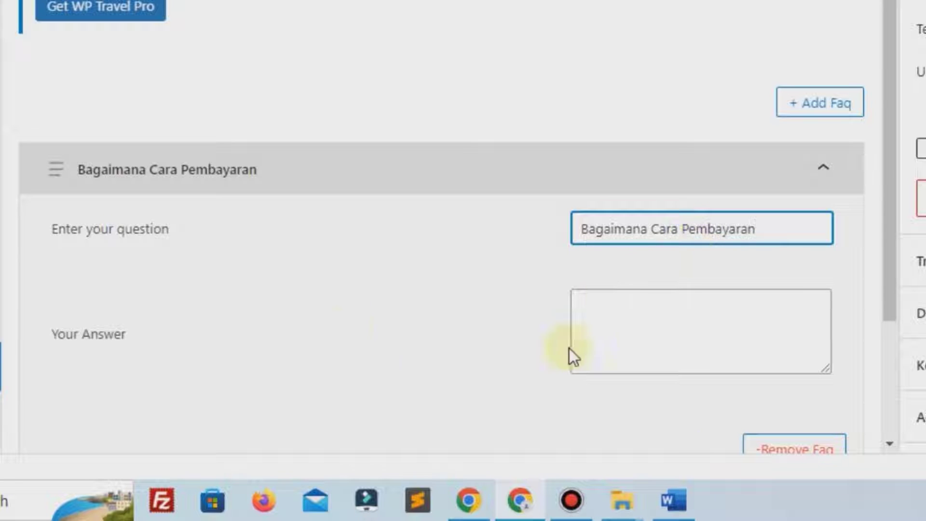
{"action": "left_click", "coordinate": [633, 327]}
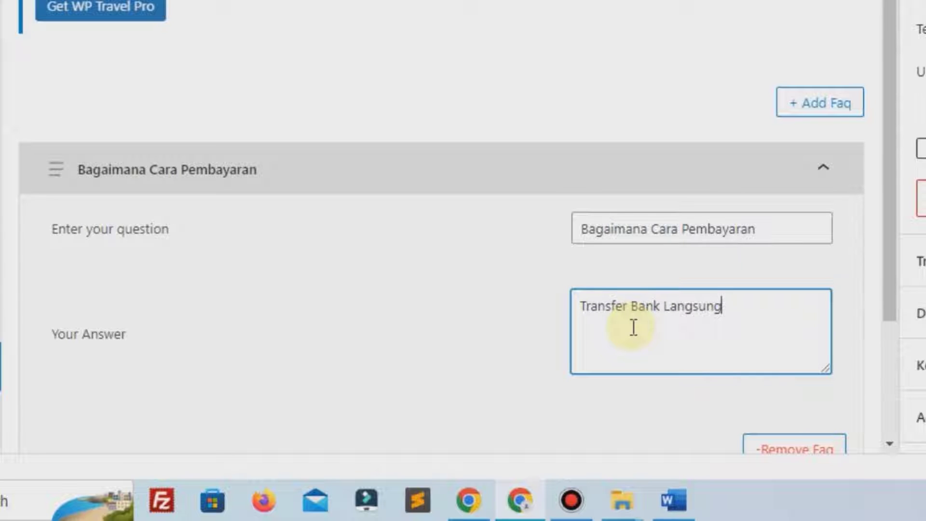
{"action": "scroll", "coordinate": [634, 327], "scroll_direction": "down", "scroll_amount": 4}
{"action": "left_click", "coordinate": [797, 424]}
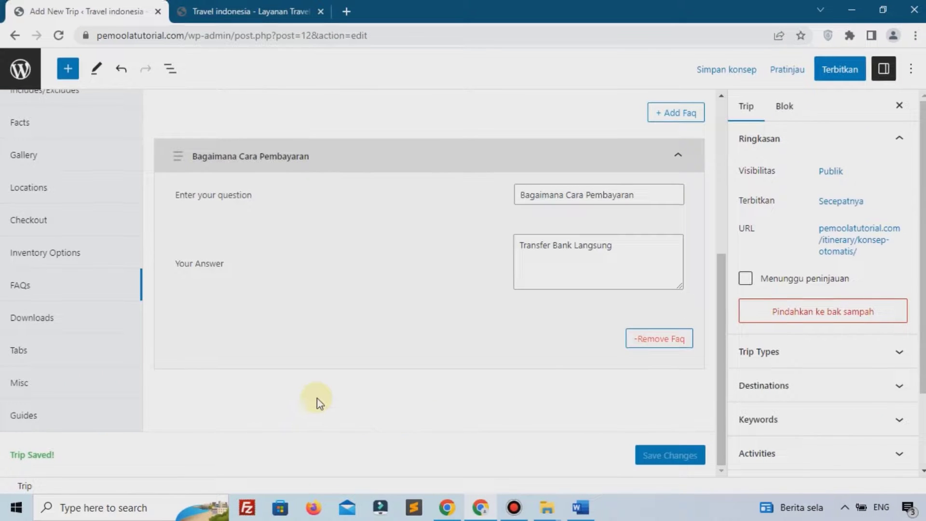
{"action": "scroll", "coordinate": [569, 386], "scroll_direction": "up", "scroll_amount": 1}
{"action": "scroll", "coordinate": [569, 386], "scroll_direction": "up", "scroll_amount": 1}
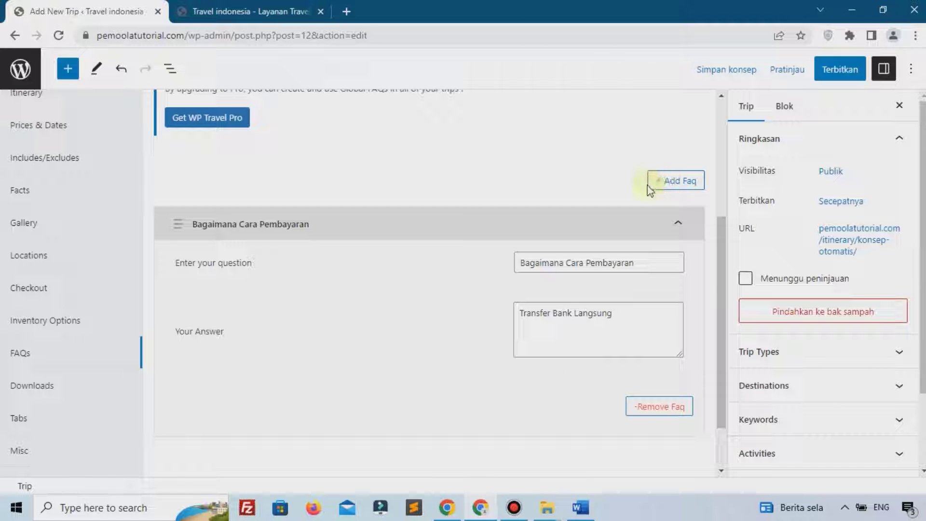
Look over the Inventory Options, Downloads and Tabs settings sections
{"action": "left_click", "coordinate": [50, 321]}
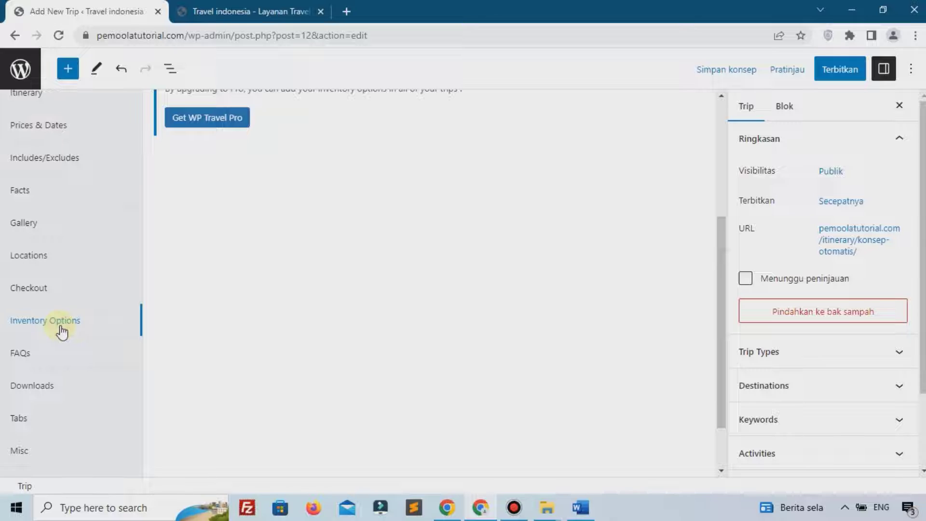
{"action": "left_click", "coordinate": [44, 389]}
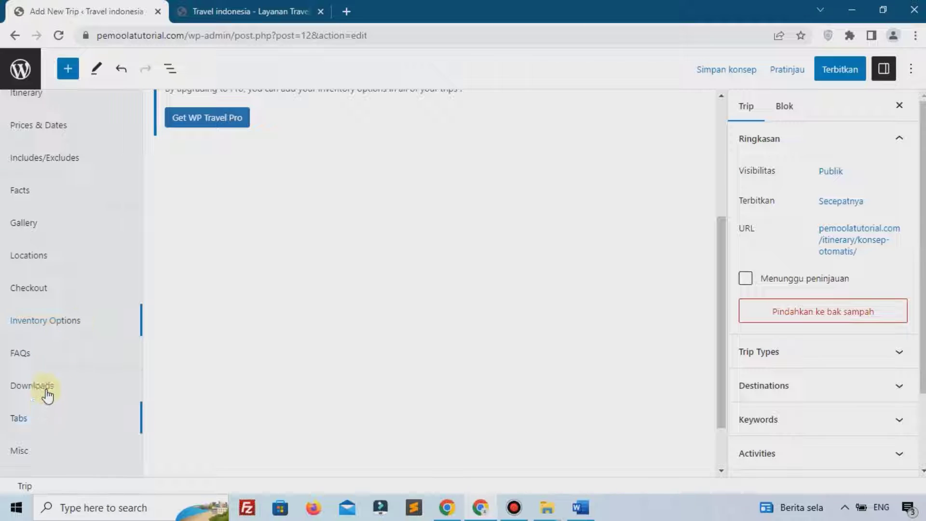
{"action": "left_click", "coordinate": [19, 418]}
{"action": "scroll", "coordinate": [300, 288], "scroll_direction": "down", "scroll_amount": 2}
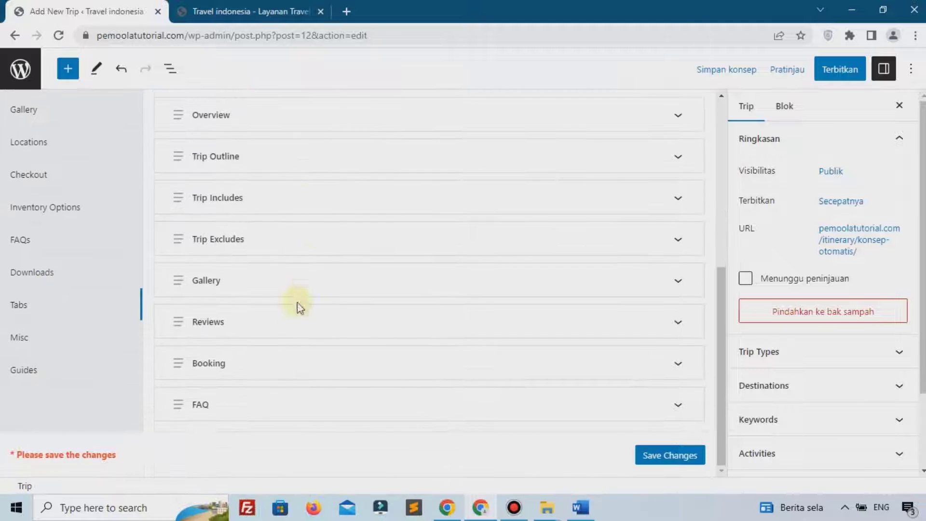
{"action": "scroll", "coordinate": [289, 381], "scroll_direction": "up", "scroll_amount": 7}
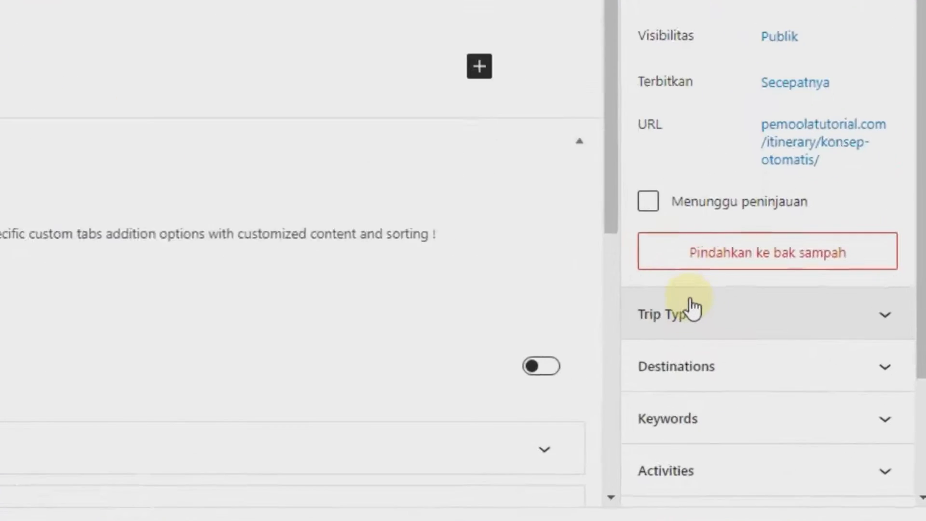
Tick Event and Study as the trip types
{"action": "scroll", "coordinate": [693, 309], "scroll_direction": "down", "scroll_amount": 2}
{"action": "left_click", "coordinate": [693, 312]}
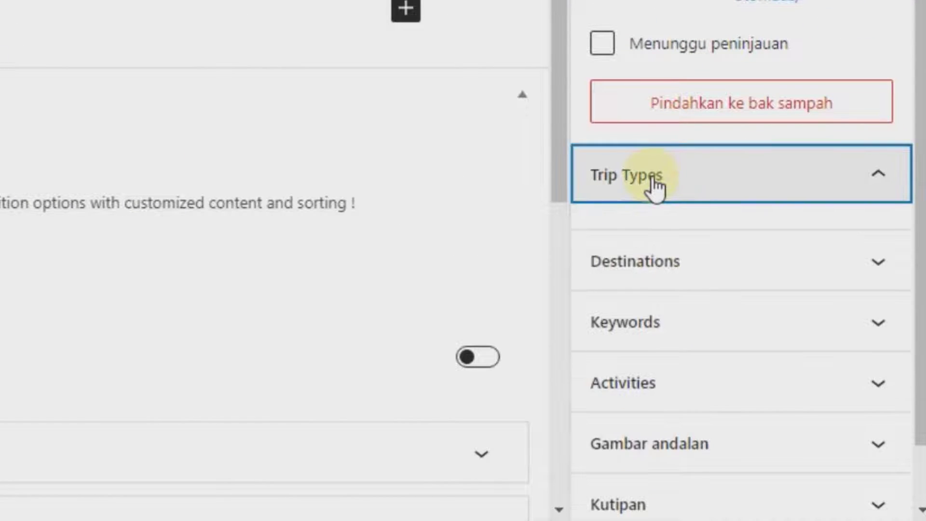
{"action": "left_click", "coordinate": [662, 192]}
{"action": "left_click", "coordinate": [656, 195]}
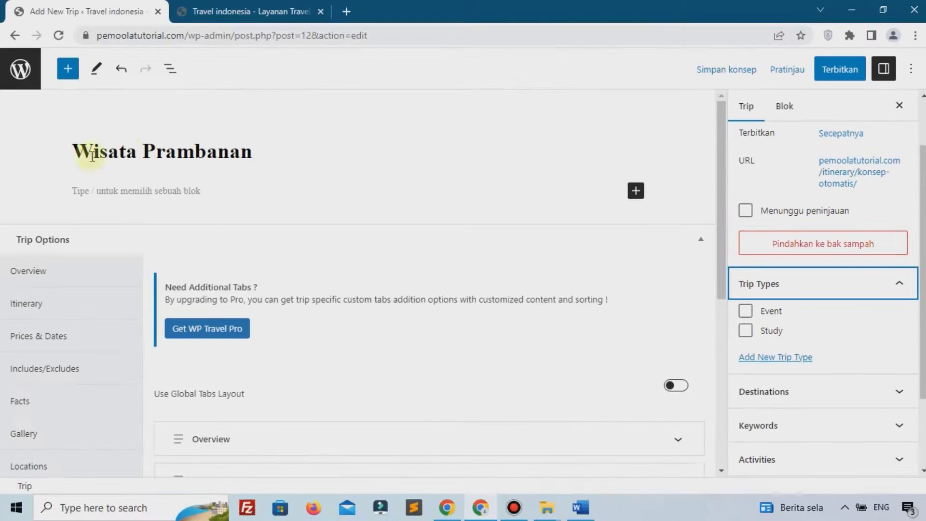
{"action": "left_click", "coordinate": [776, 332]}
{"action": "left_click", "coordinate": [772, 333]}
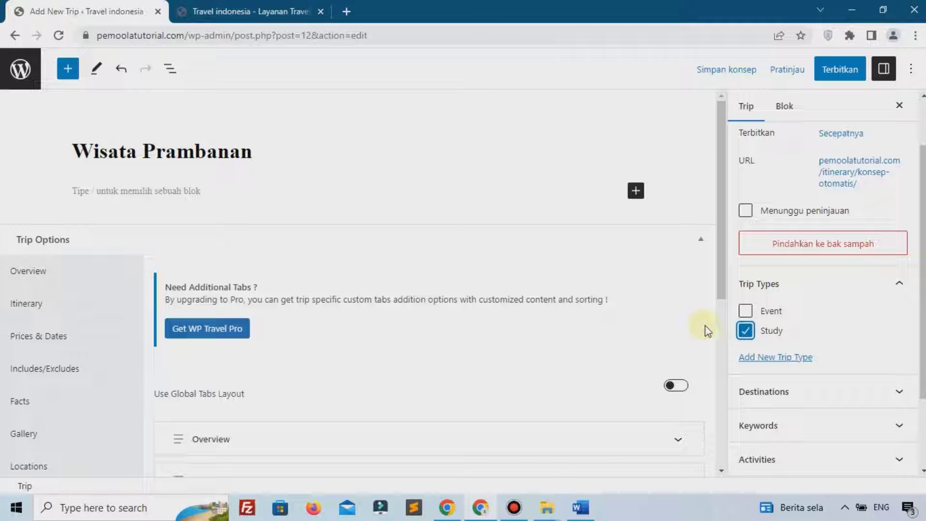
{"action": "left_click", "coordinate": [745, 311]}
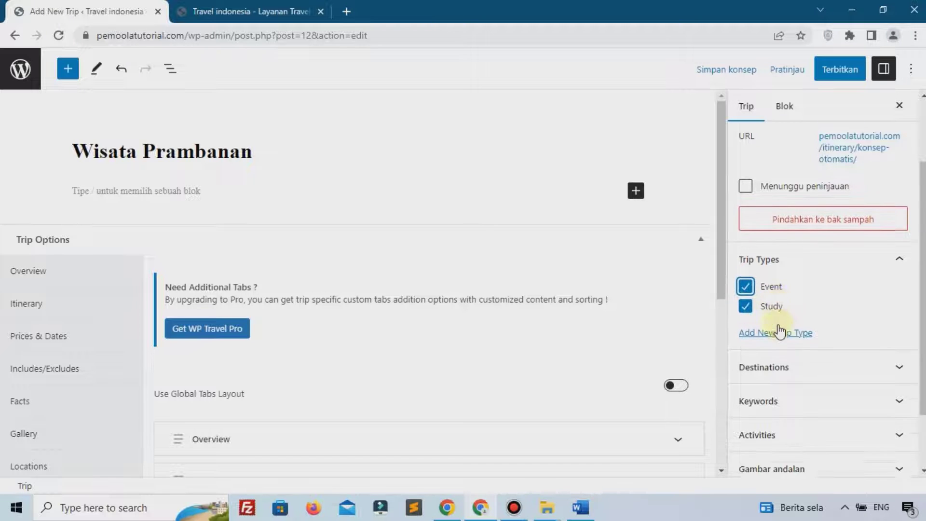
{"action": "scroll", "coordinate": [779, 332], "scroll_direction": "down", "scroll_amount": 2}
Set the trip destination to Jawa Tengah
{"action": "left_click", "coordinate": [777, 288]}
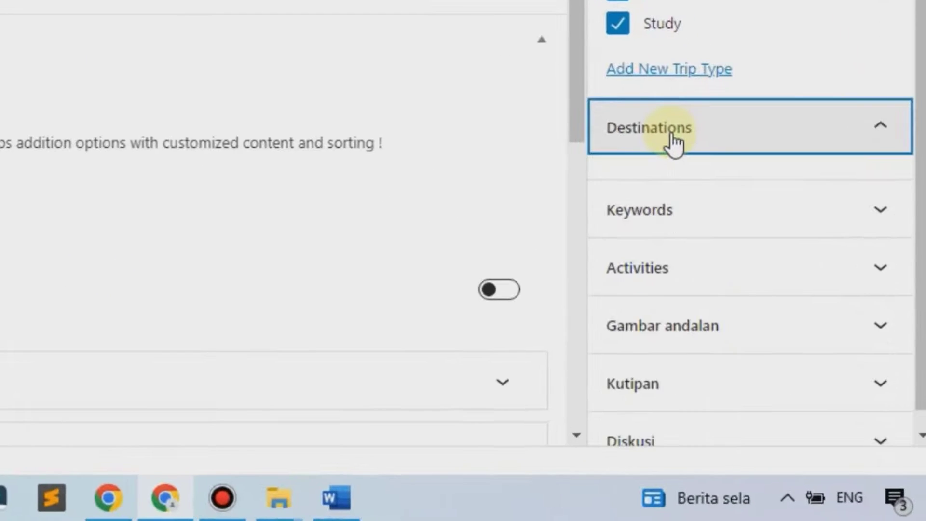
{"action": "left_click", "coordinate": [674, 143]}
{"action": "left_click", "coordinate": [674, 143]}
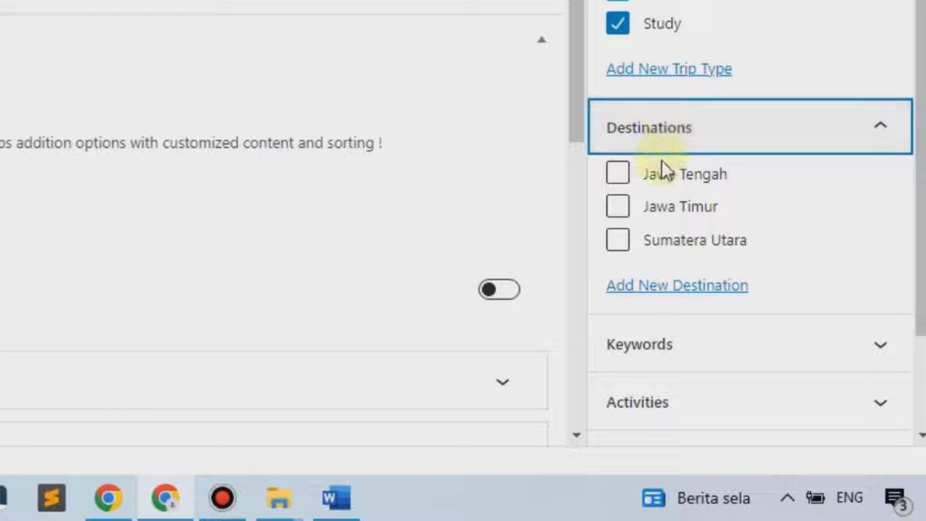
{"action": "left_click", "coordinate": [617, 174]}
{"action": "scroll", "coordinate": [689, 180], "scroll_direction": "down", "scroll_amount": 3}
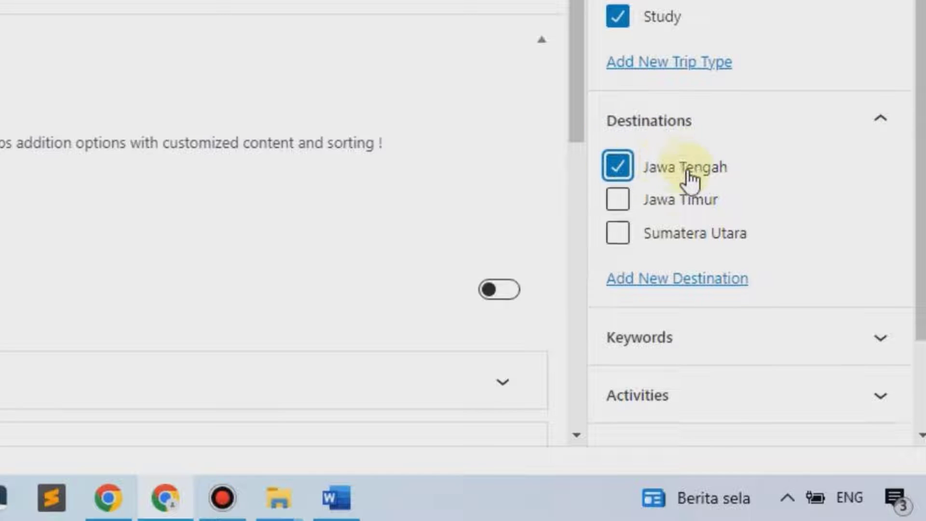
Add the keyword Prambanan to the trip
{"action": "left_click", "coordinate": [679, 198]}
{"action": "left_click", "coordinate": [647, 253]}
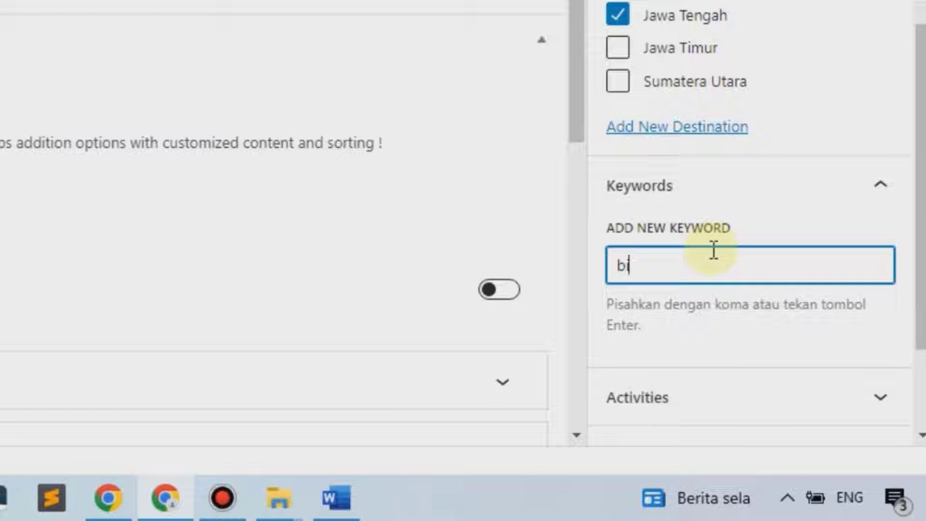
{"action": "type", "text": "pram"}
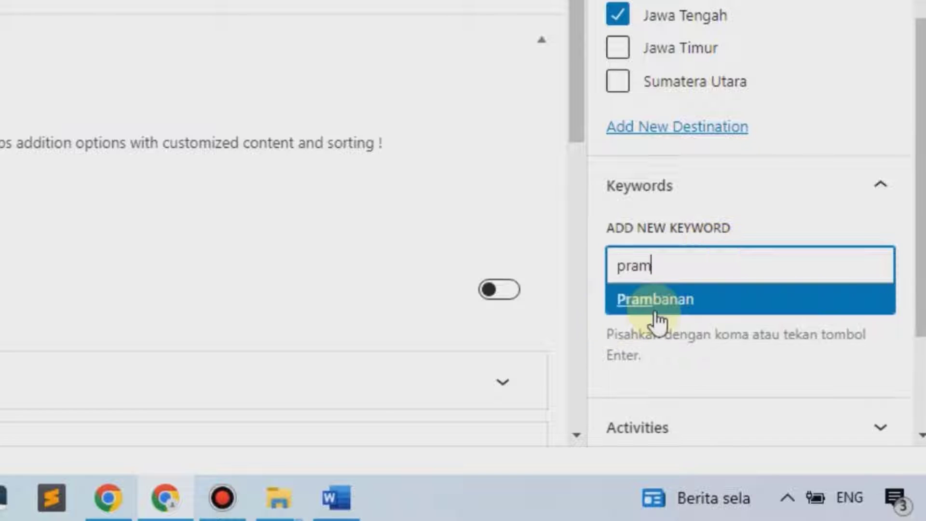
{"action": "left_click", "coordinate": [657, 322]}
{"action": "scroll", "coordinate": [665, 241], "scroll_direction": "down", "scroll_amount": 3}
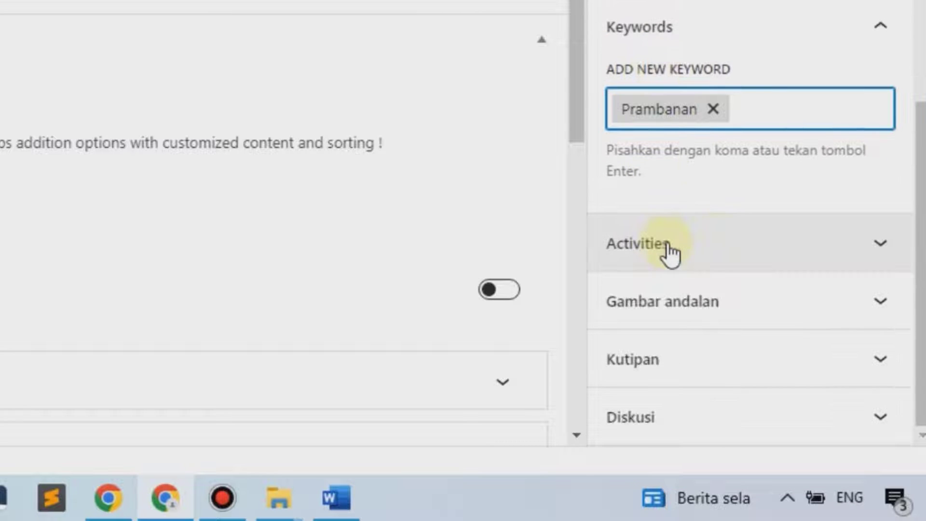
Tick Belajar and Berenang as the trip's activities
{"action": "left_click", "coordinate": [713, 255]}
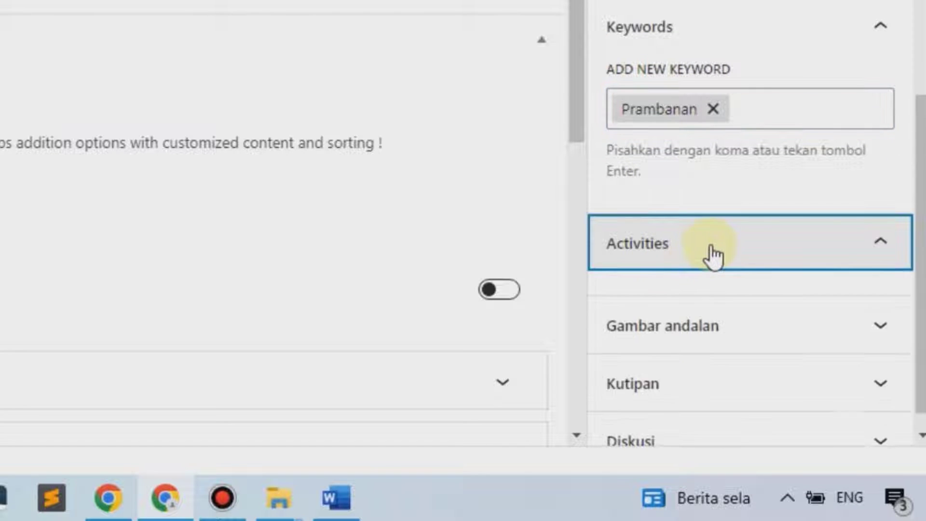
{"action": "left_click", "coordinate": [687, 260]}
{"action": "left_click", "coordinate": [687, 261]}
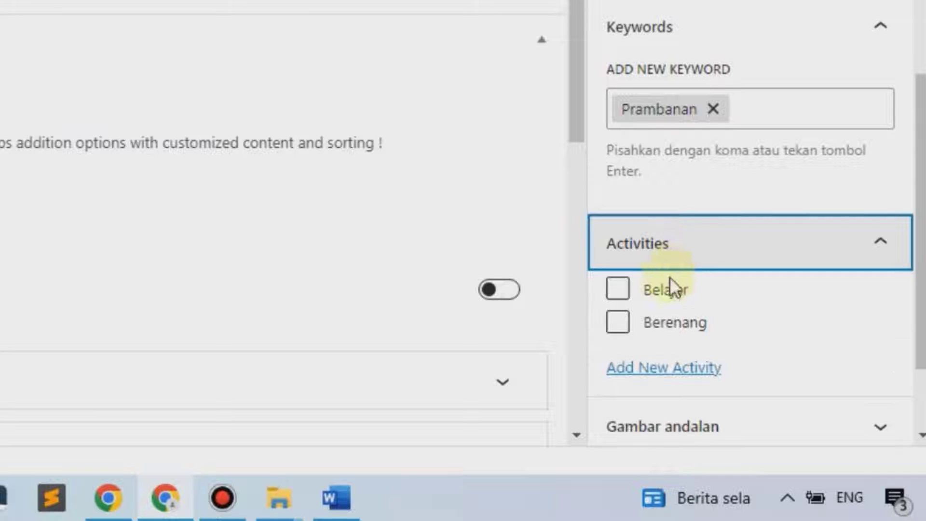
{"action": "left_click", "coordinate": [665, 289]}
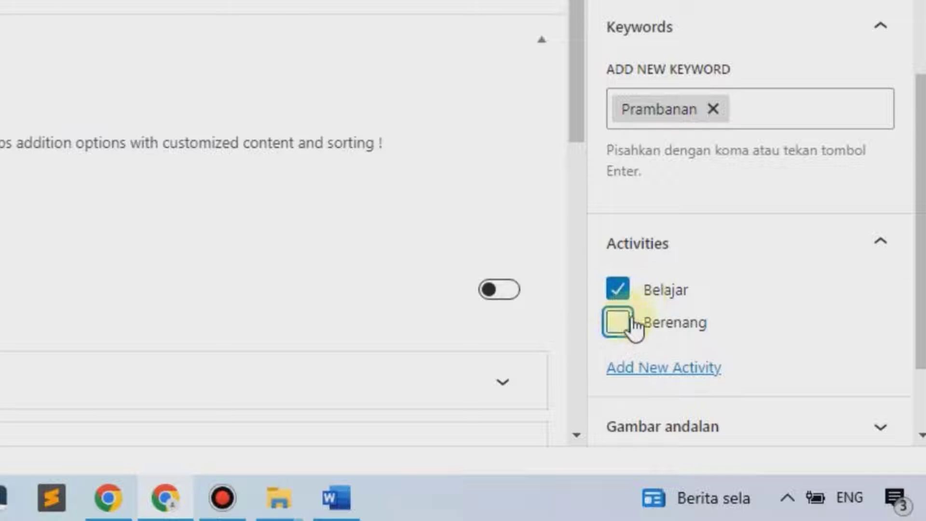
{"action": "left_click", "coordinate": [619, 322]}
{"action": "scroll", "coordinate": [753, 226], "scroll_direction": "down", "scroll_amount": 1}
{"action": "scroll", "coordinate": [724, 270], "scroll_direction": "down", "scroll_amount": 1}
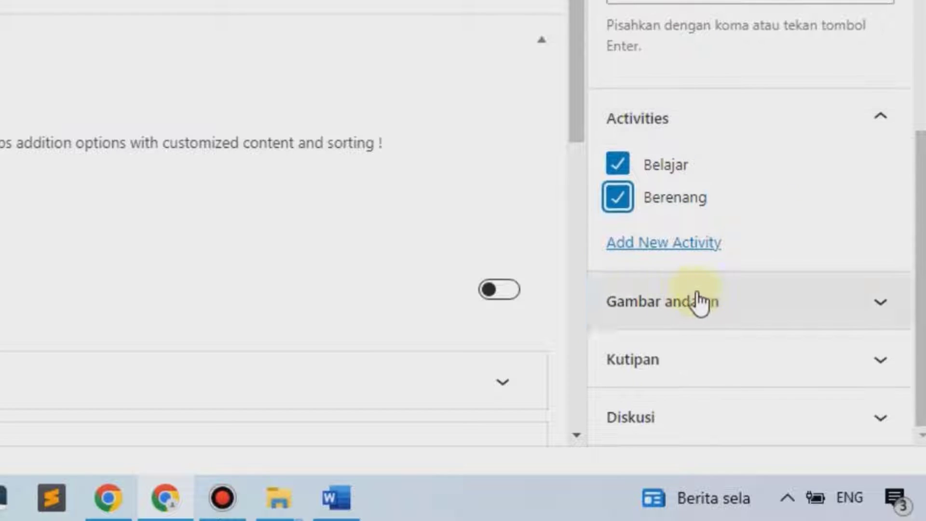
{"action": "left_click", "coordinate": [714, 292]}
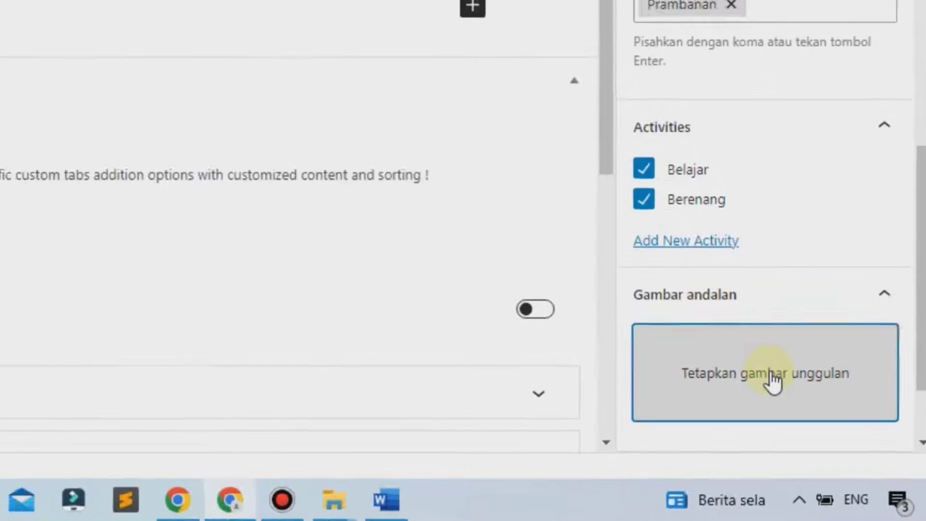
Upload the Prambanan temple photo and set it as the trip's featured image
{"action": "left_click", "coordinate": [759, 366]}
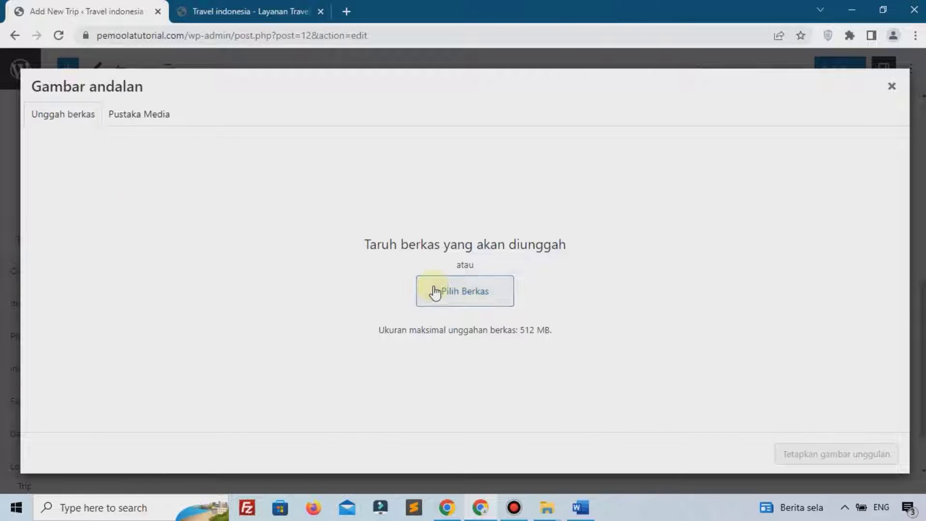
{"action": "left_click", "coordinate": [437, 291]}
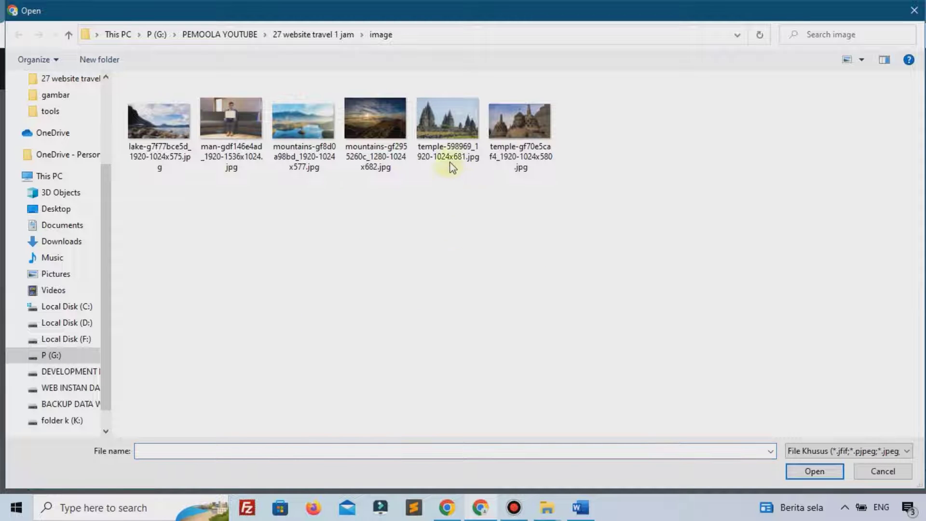
{"action": "left_click", "coordinate": [446, 125]}
{"action": "left_click", "coordinate": [815, 471]}
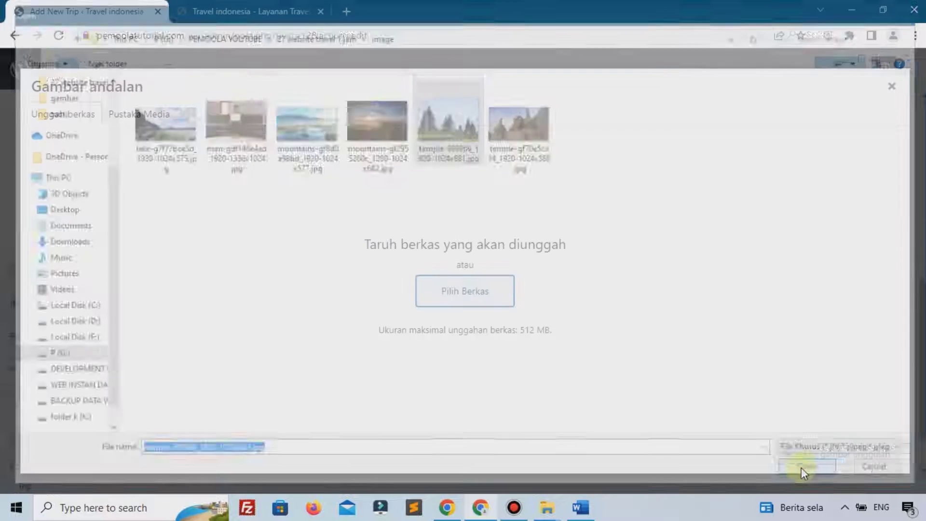
{"action": "left_click", "coordinate": [856, 456]}
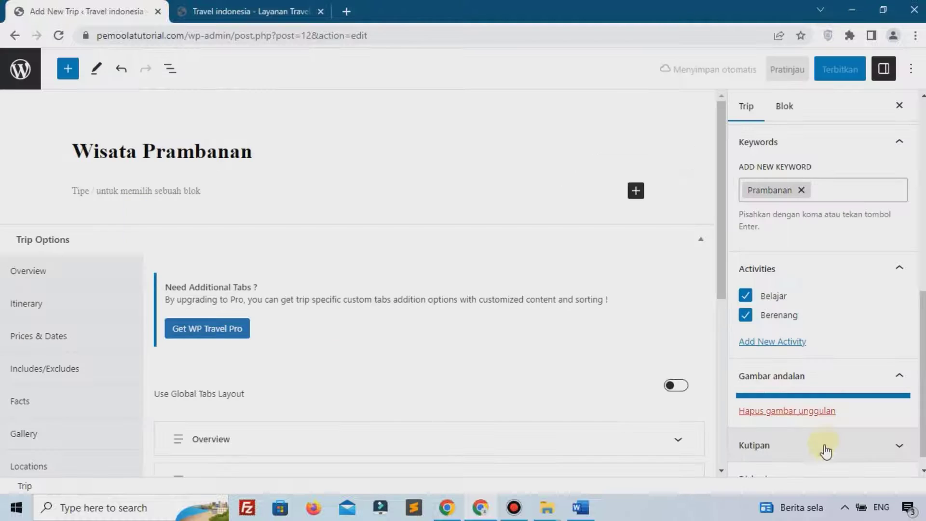
{"action": "scroll", "coordinate": [820, 386], "scroll_direction": "down", "scroll_amount": 1}
{"action": "scroll", "coordinate": [817, 344], "scroll_direction": "down", "scroll_amount": 2}
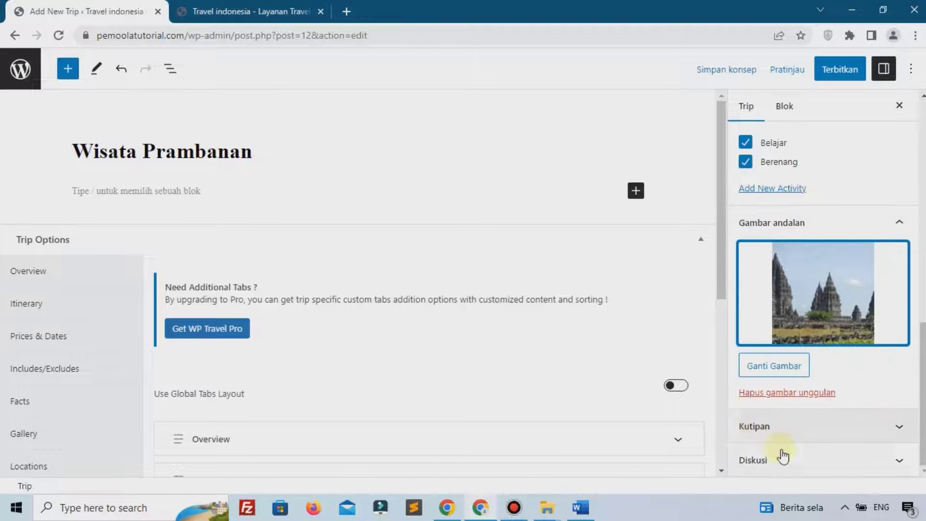
{"action": "scroll", "coordinate": [784, 456], "scroll_direction": "up", "scroll_amount": 5}
{"action": "scroll", "coordinate": [786, 459], "scroll_direction": "down", "scroll_amount": 5}
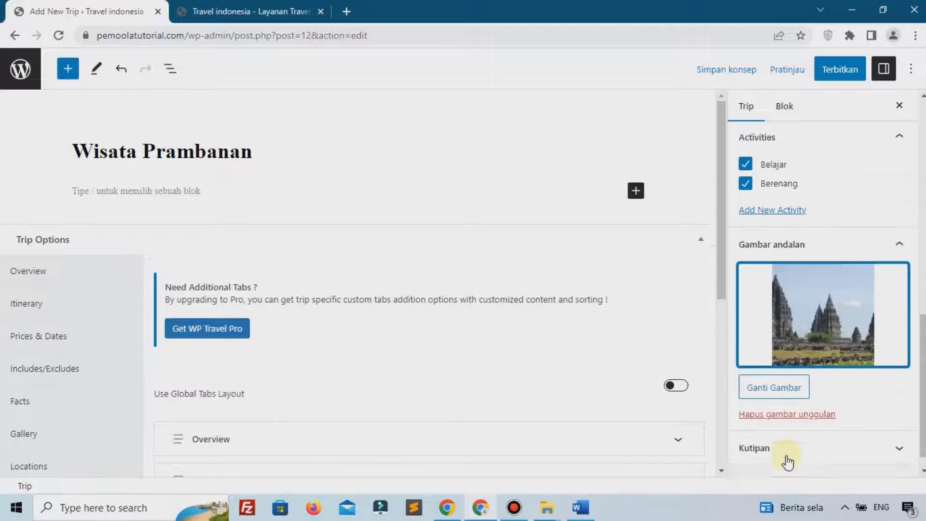
{"action": "scroll", "coordinate": [820, 289], "scroll_direction": "up", "scroll_amount": 8}
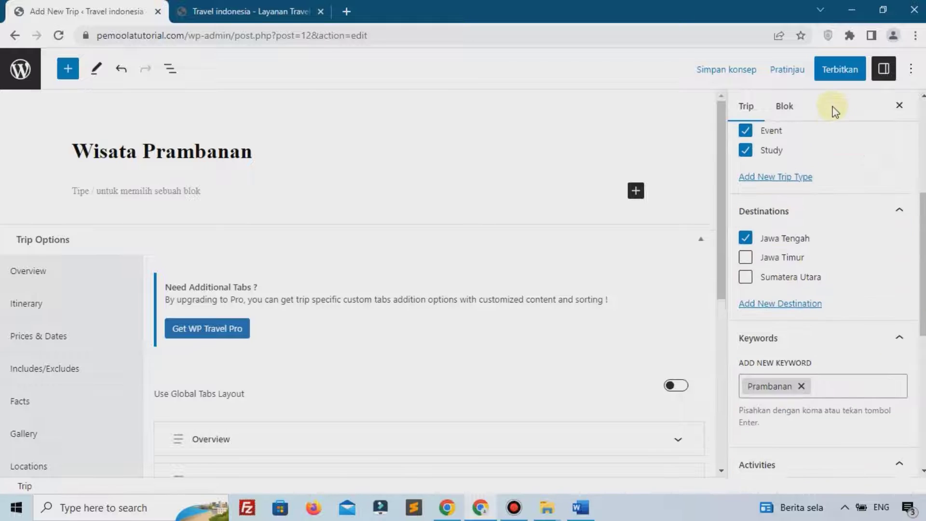
Publish the Wisata Prambanan trip, copy its link, and open a new blank browser tab
{"action": "left_click", "coordinate": [830, 80]}
{"action": "left_click", "coordinate": [830, 77]}
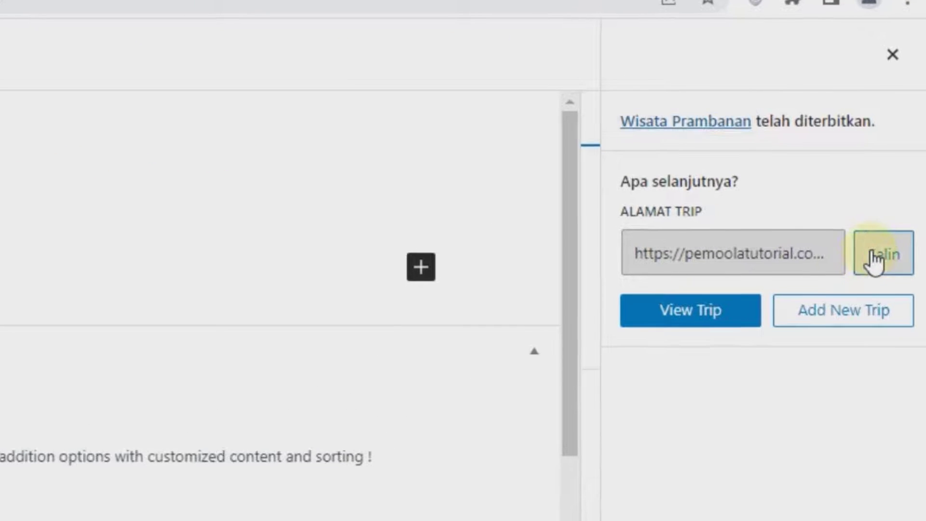
{"action": "left_click", "coordinate": [873, 260]}
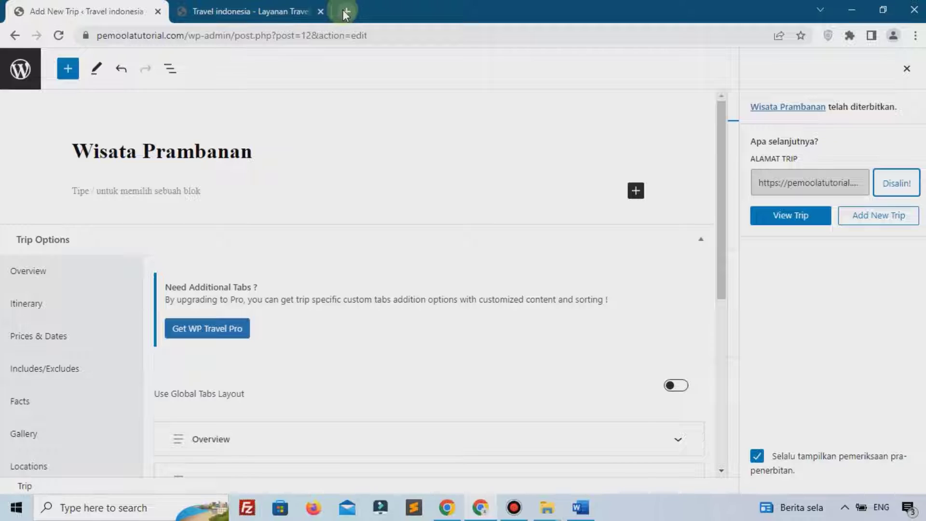
{"action": "left_click", "coordinate": [345, 11]}
{"action": "right_click", "coordinate": [326, 38]}
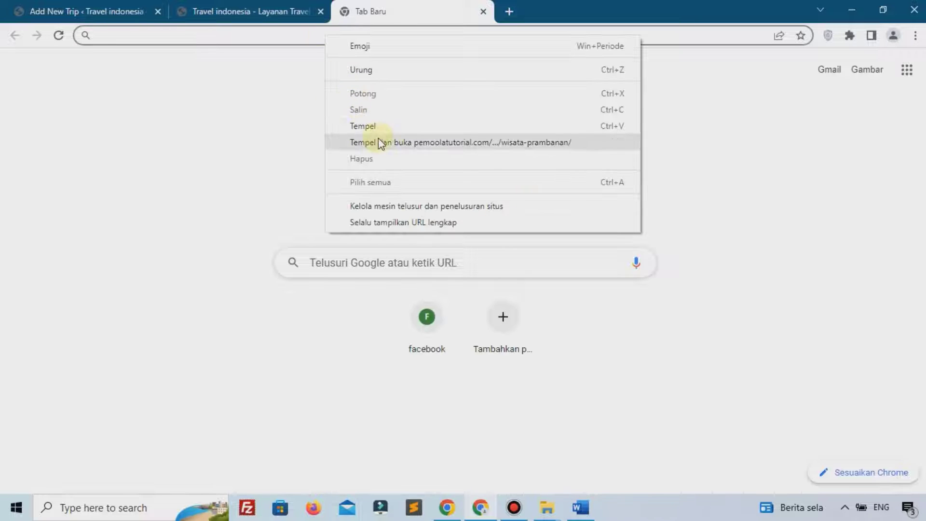
Open the copied trip link and review its title, starting price and overview on the live page
{"action": "left_click", "coordinate": [414, 142]}
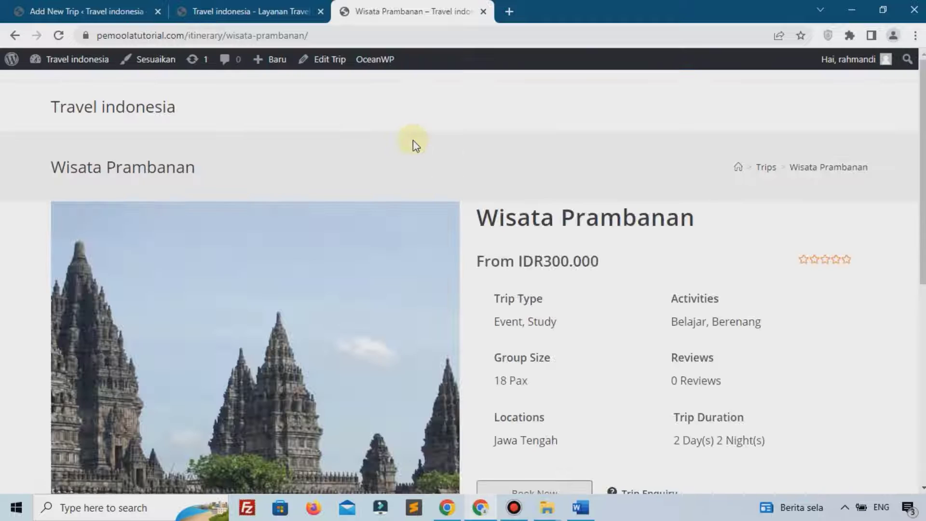
{"action": "scroll", "coordinate": [413, 140], "scroll_direction": "down", "scroll_amount": 9}
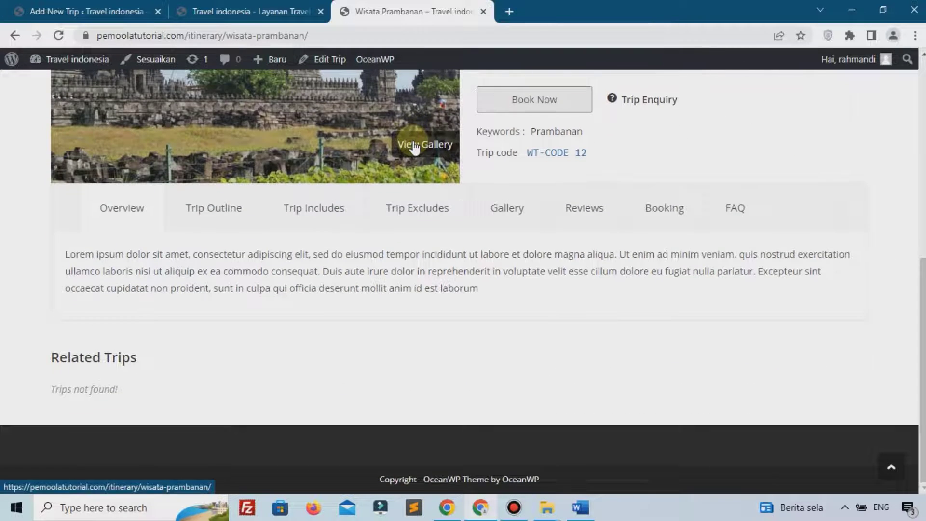
{"action": "scroll", "coordinate": [268, 191], "scroll_direction": "up", "scroll_amount": 9}
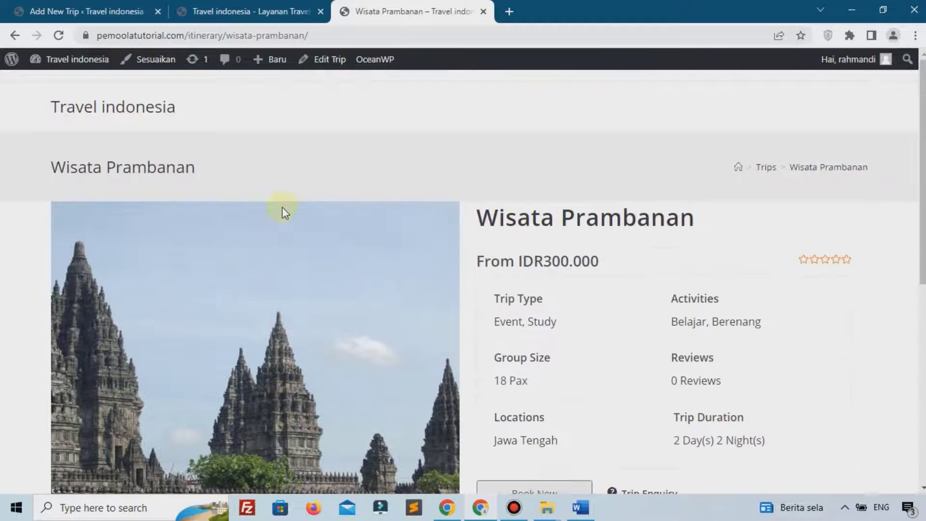
{"action": "scroll", "coordinate": [315, 252], "scroll_direction": "down", "scroll_amount": 2}
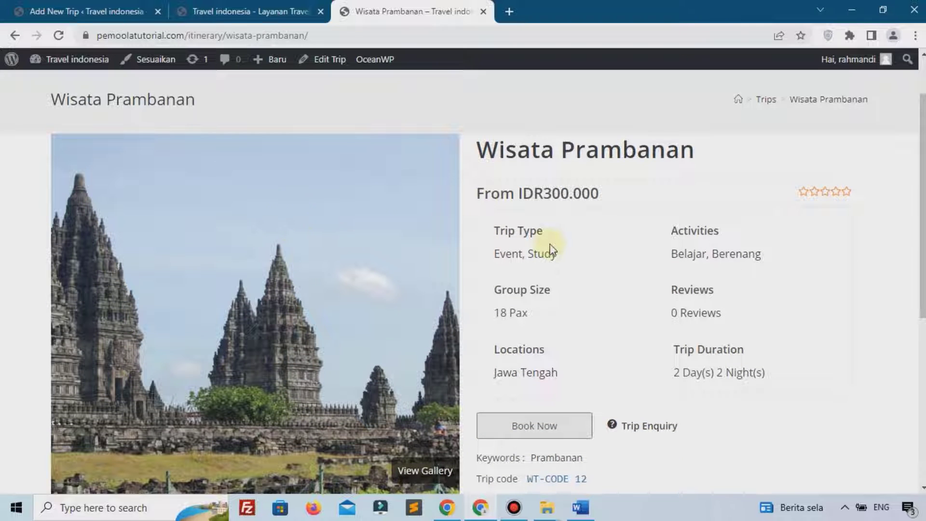
{"action": "left_click_drag", "start_coordinate": [474, 149], "coordinate": [681, 156]}
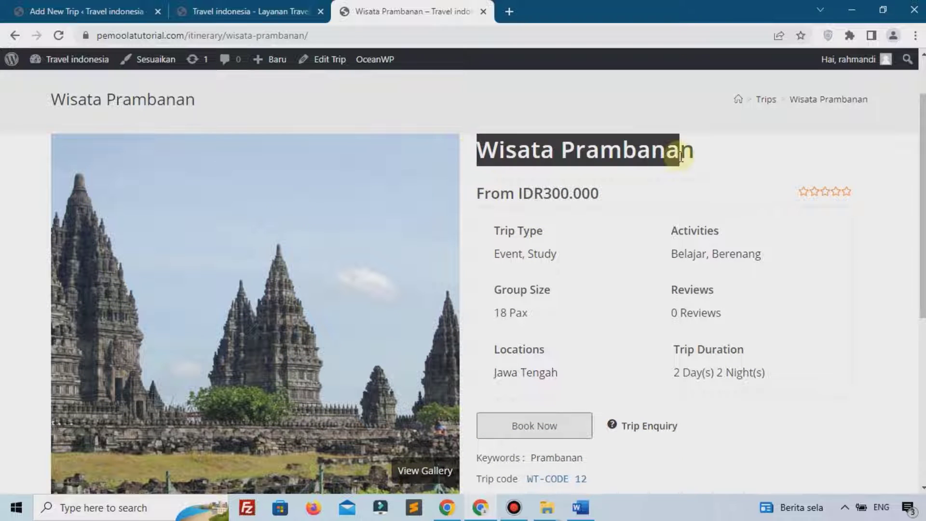
{"action": "left_click", "coordinate": [494, 189]}
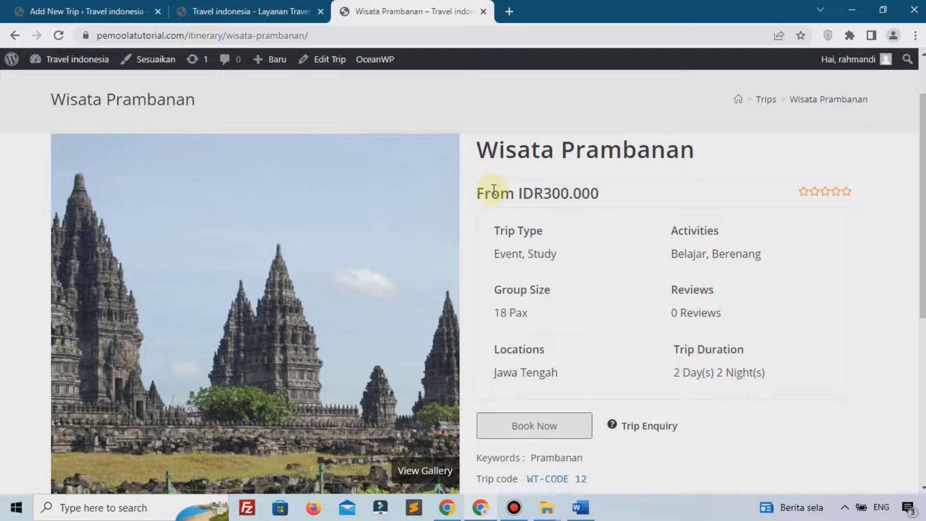
{"action": "left_click_drag", "start_coordinate": [481, 197], "coordinate": [561, 195]}
{"action": "left_click", "coordinate": [552, 197]}
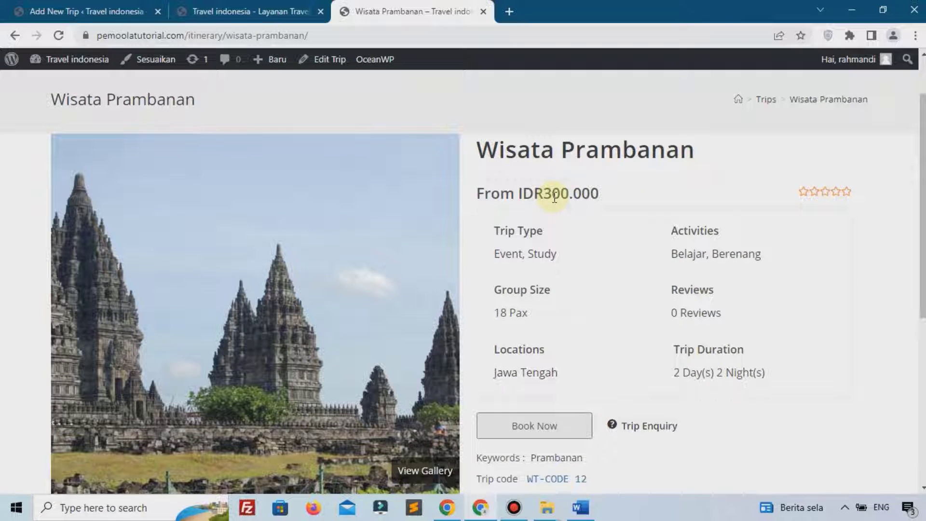
{"action": "scroll", "coordinate": [504, 195], "scroll_direction": "down", "scroll_amount": 2}
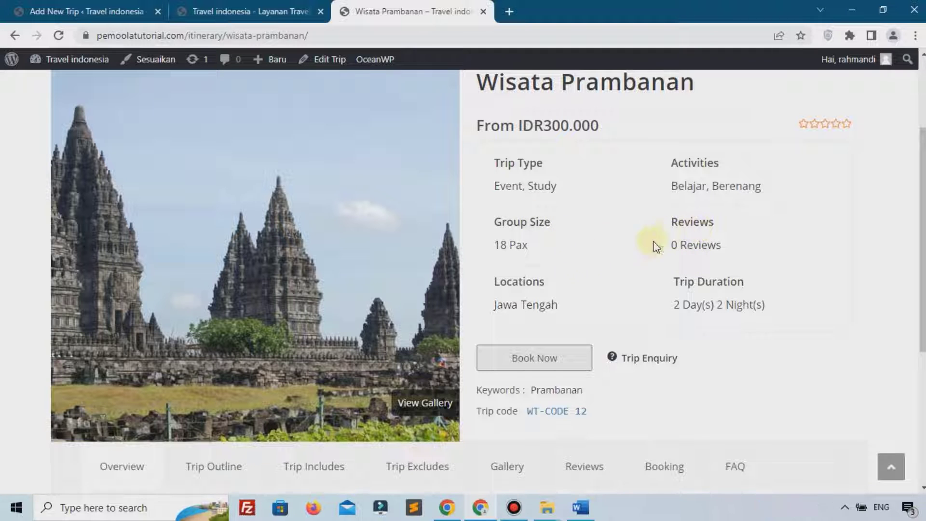
{"action": "scroll", "coordinate": [559, 250], "scroll_direction": "down", "scroll_amount": 3}
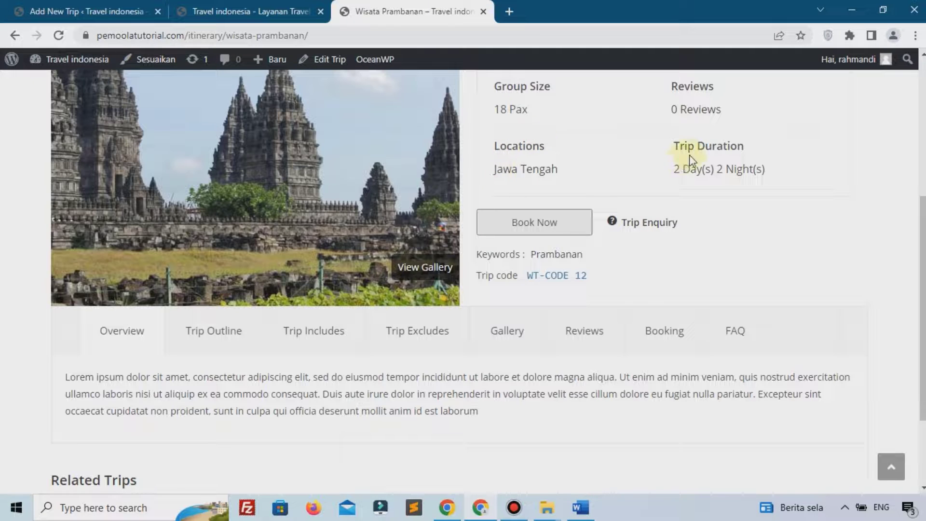
{"action": "scroll", "coordinate": [212, 313], "scroll_direction": "down", "scroll_amount": 2}
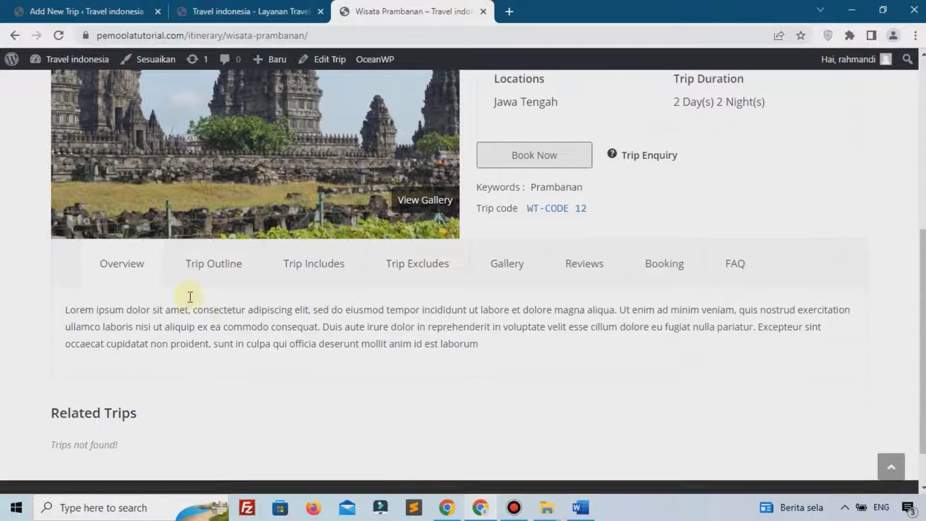
{"action": "left_click_drag", "start_coordinate": [105, 309], "coordinate": [249, 325]}
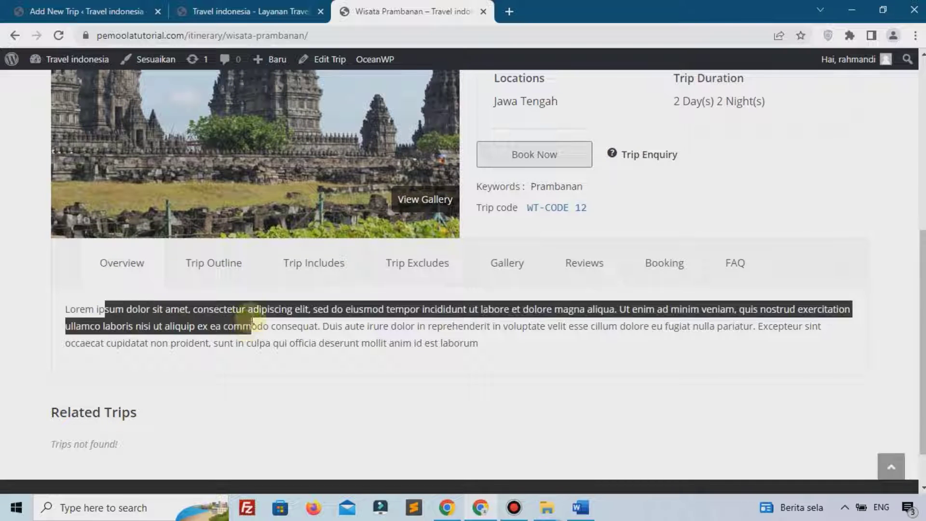
Browse the Trip Outline, Includes, Excludes, Gallery, Reviews, Booking and FAQ sections of the live trip
{"action": "left_click", "coordinate": [234, 266]}
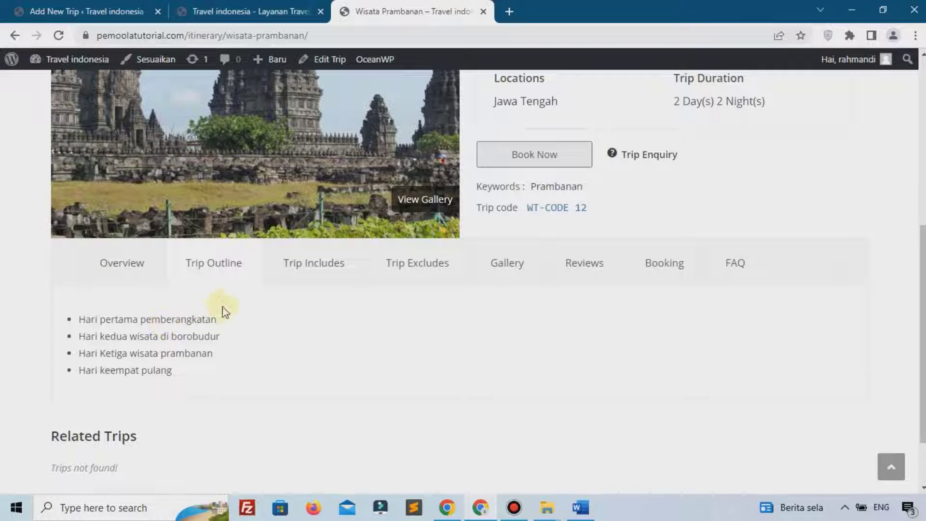
{"action": "left_click", "coordinate": [309, 279]}
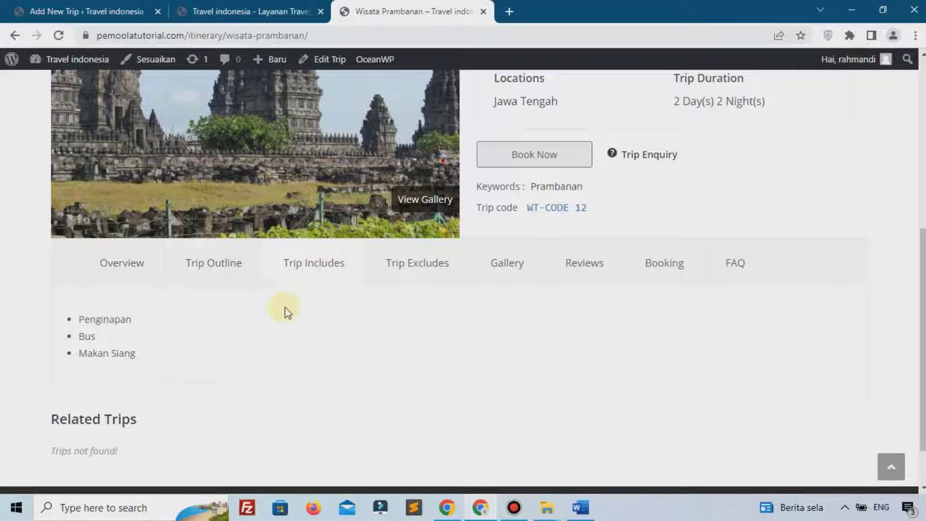
{"action": "left_click", "coordinate": [431, 267]}
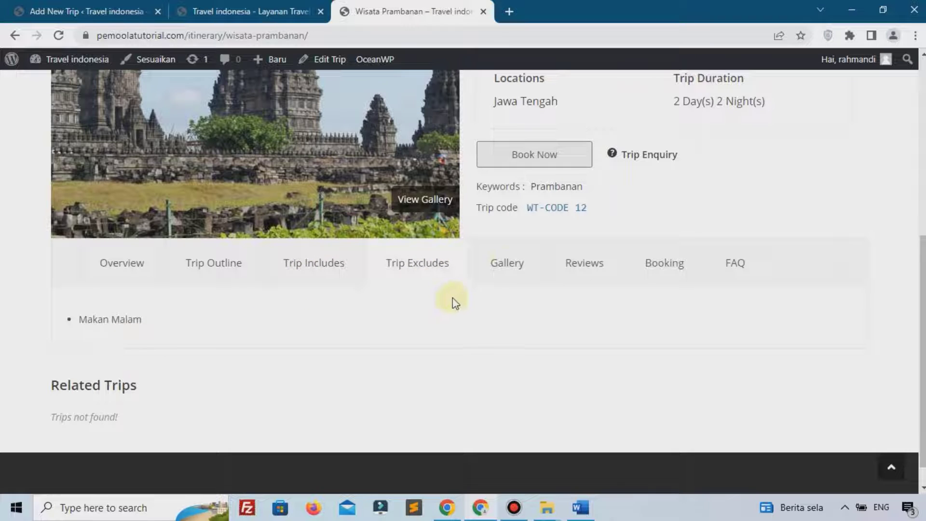
{"action": "left_click", "coordinate": [506, 269]}
{"action": "left_click", "coordinate": [591, 275]}
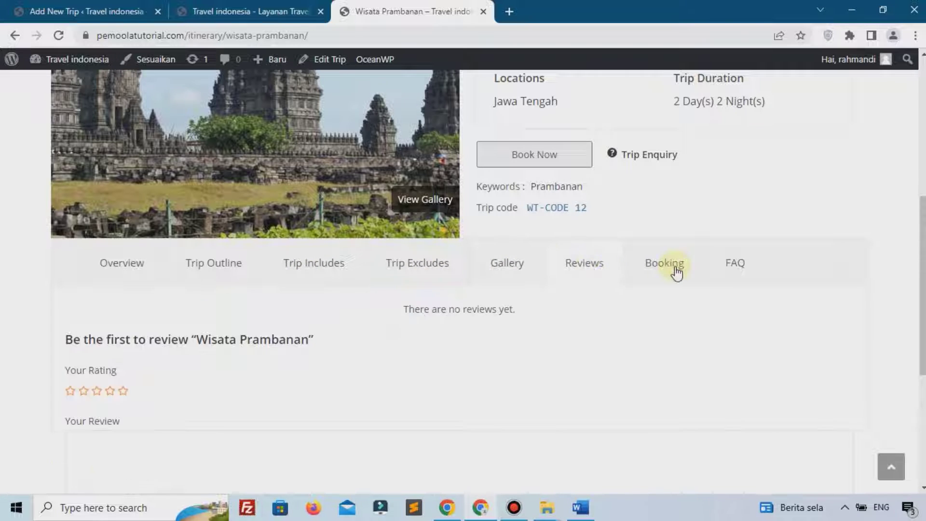
{"action": "left_click", "coordinate": [673, 269]}
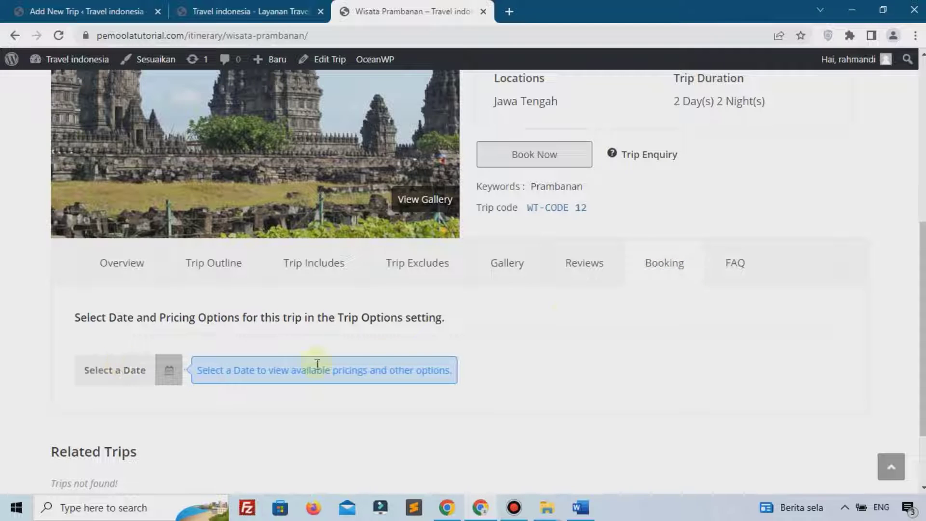
{"action": "left_click", "coordinate": [743, 269]}
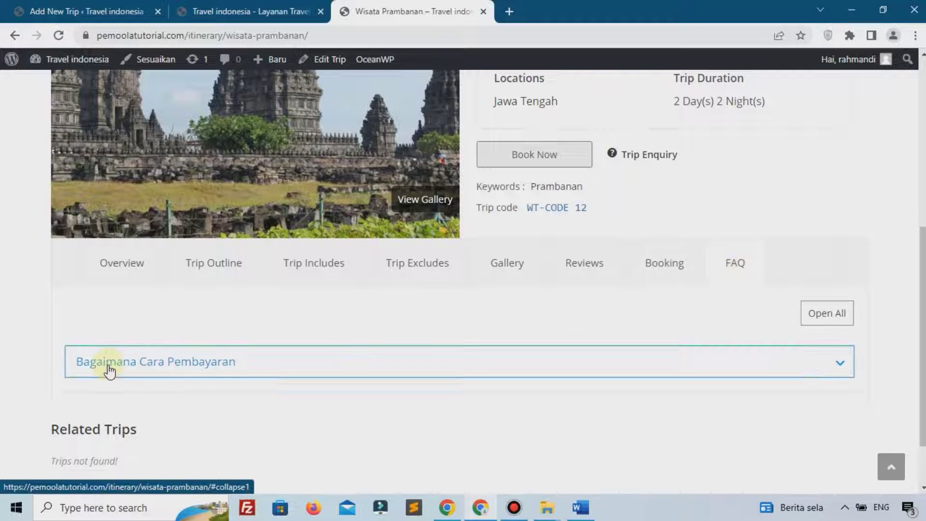
{"action": "left_click", "coordinate": [107, 369]}
{"action": "scroll", "coordinate": [496, 227], "scroll_direction": "up", "scroll_amount": 2}
Select trip dates Mei 17–18, 2023 and the Low pricing option
{"action": "left_click", "coordinate": [506, 223]}
{"action": "left_click", "coordinate": [119, 282]}
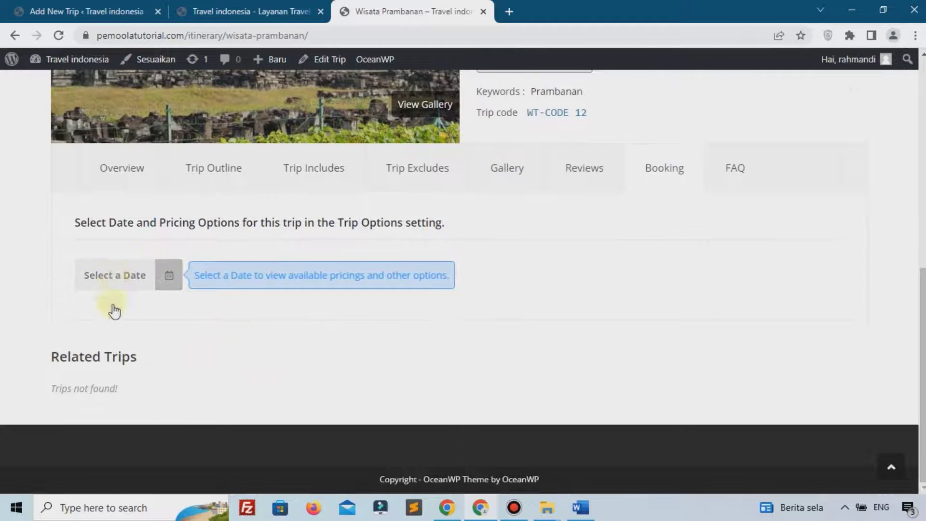
{"action": "left_click", "coordinate": [146, 435]}
{"action": "left_click", "coordinate": [172, 435]}
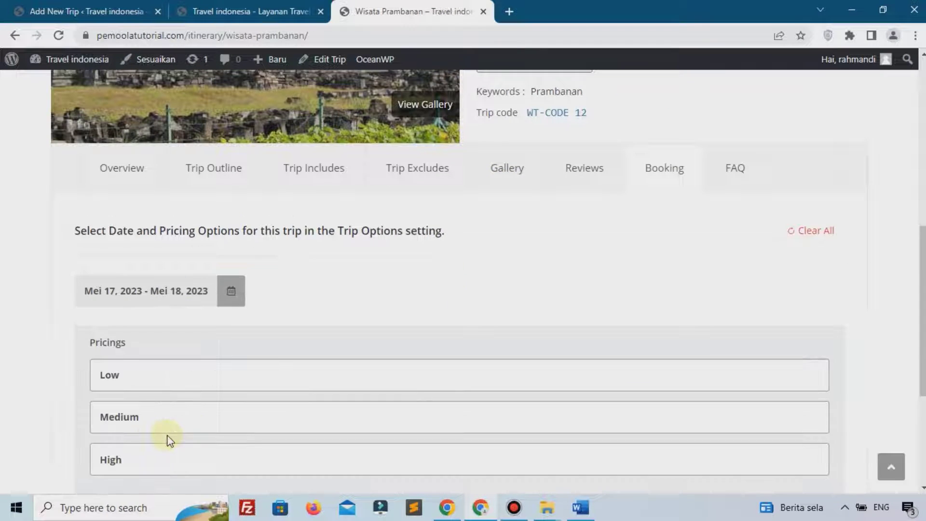
{"action": "left_click_drag", "start_coordinate": [99, 337], "coordinate": [143, 351]}
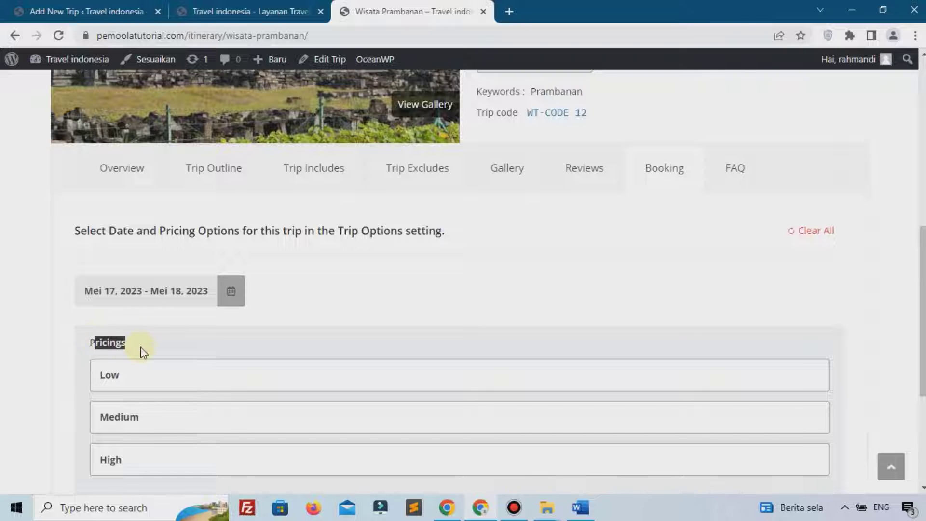
{"action": "scroll", "coordinate": [144, 352], "scroll_direction": "down", "scroll_amount": 1}
{"action": "left_click", "coordinate": [99, 271]}
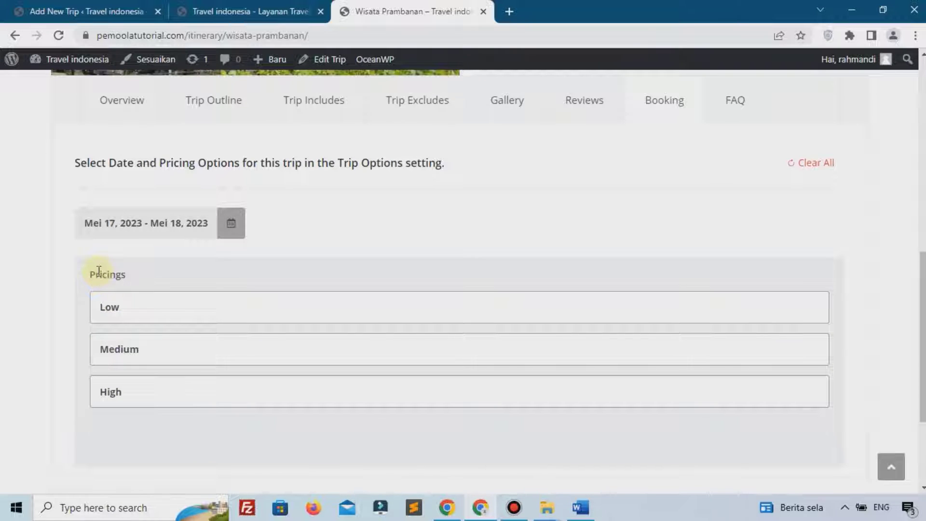
{"action": "left_click", "coordinate": [131, 310]}
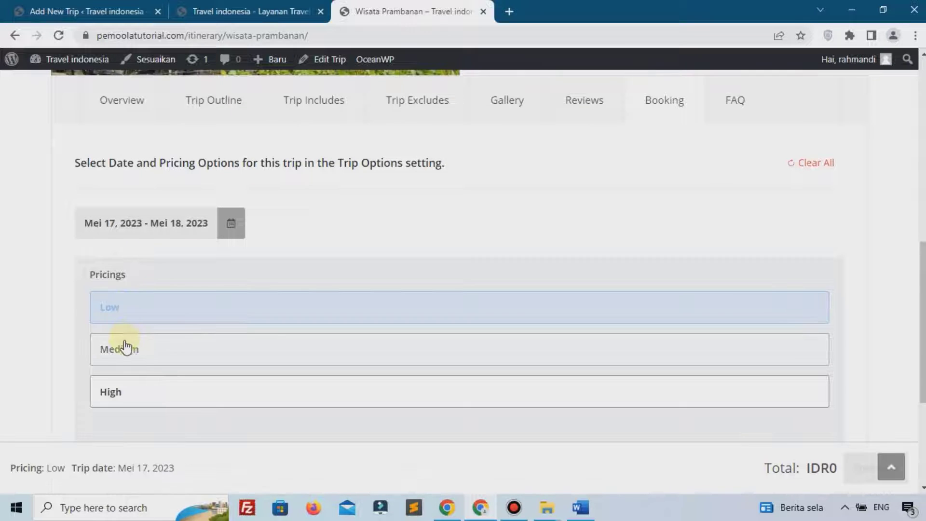
{"action": "scroll", "coordinate": [333, 338], "scroll_direction": "down", "scroll_amount": 4}
{"action": "scroll", "coordinate": [331, 355], "scroll_direction": "up", "scroll_amount": 9}
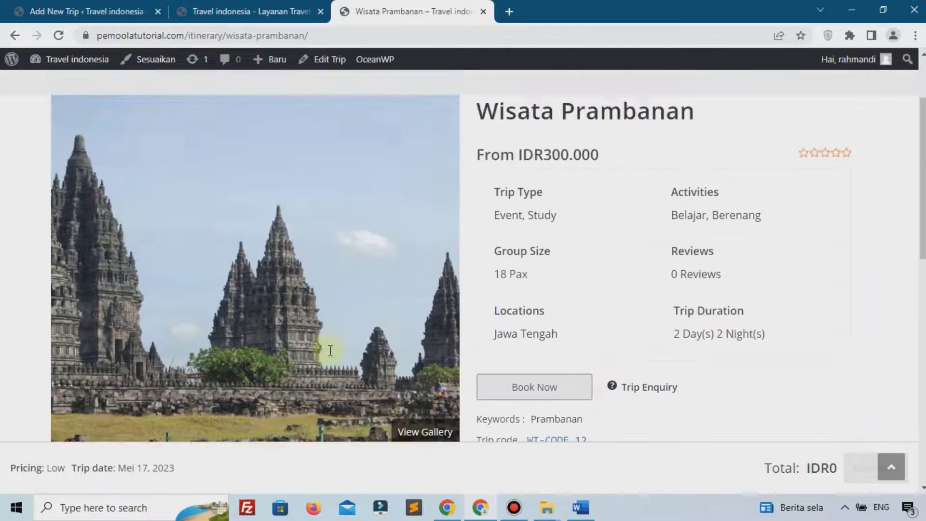
{"action": "scroll", "coordinate": [327, 348], "scroll_direction": "down", "scroll_amount": 8}
{"action": "scroll", "coordinate": [272, 284], "scroll_direction": "up", "scroll_amount": 4}
{"action": "scroll", "coordinate": [266, 282], "scroll_direction": "up", "scroll_amount": 5}
{"action": "scroll", "coordinate": [266, 250], "scroll_direction": "down", "scroll_amount": 6}
{"action": "scroll", "coordinate": [266, 258], "scroll_direction": "up", "scroll_amount": 10}
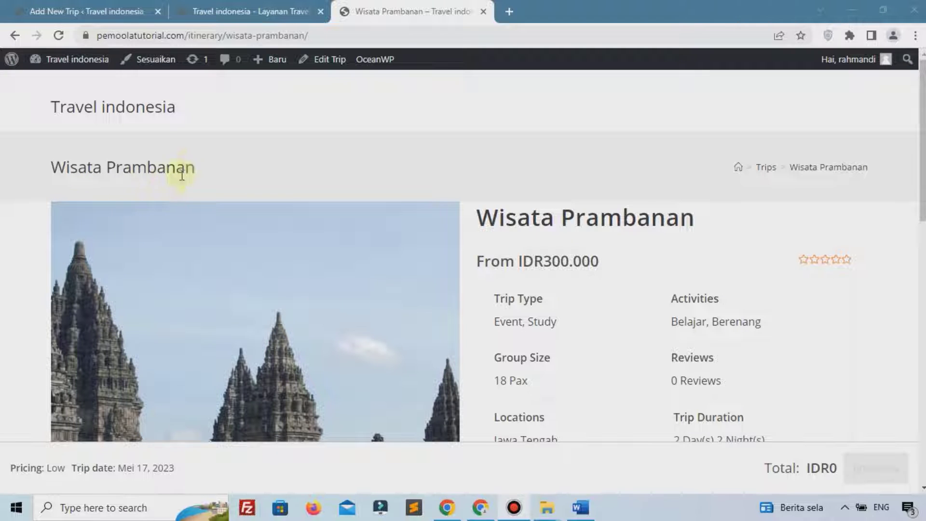
Close the live trip tab and go to All Trips to see the five published trips
{"action": "left_click", "coordinate": [484, 11]}
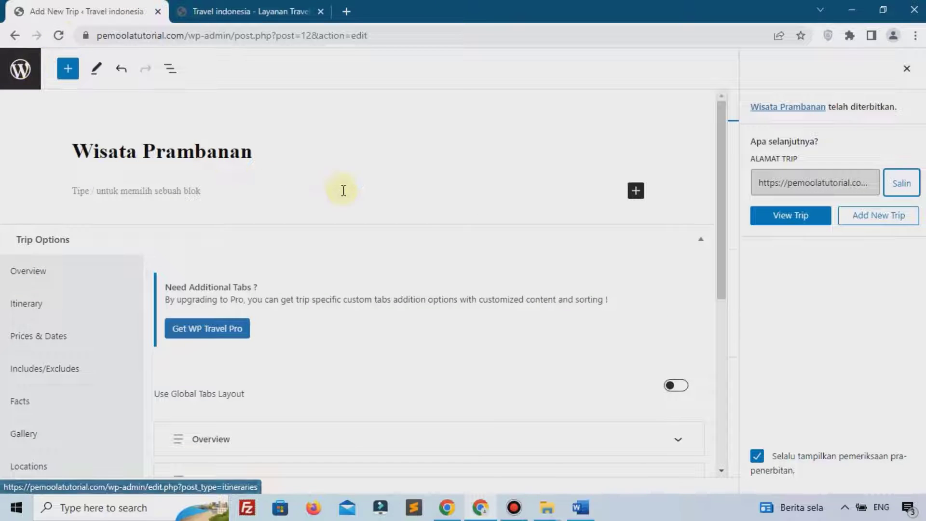
{"action": "left_click", "coordinate": [24, 75]}
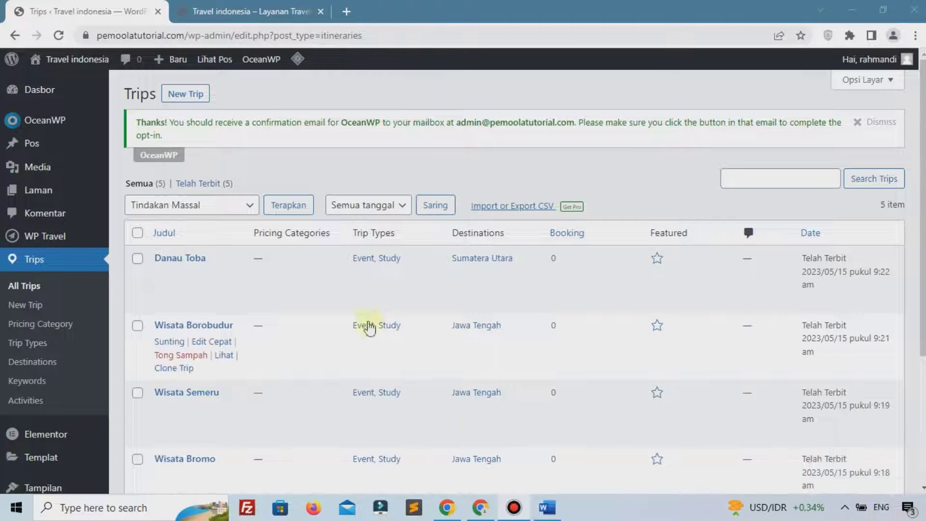
{"action": "scroll", "coordinate": [367, 323], "scroll_direction": "down", "scroll_amount": 3}
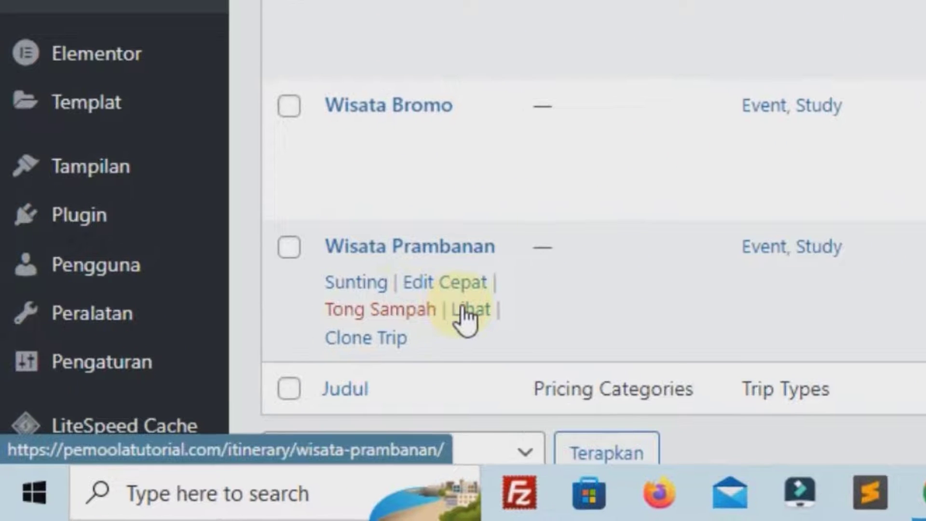
Reopen the Wisata Prambanan trip in a new tab and jump to its booking section
{"action": "right_click", "coordinate": [462, 311]}
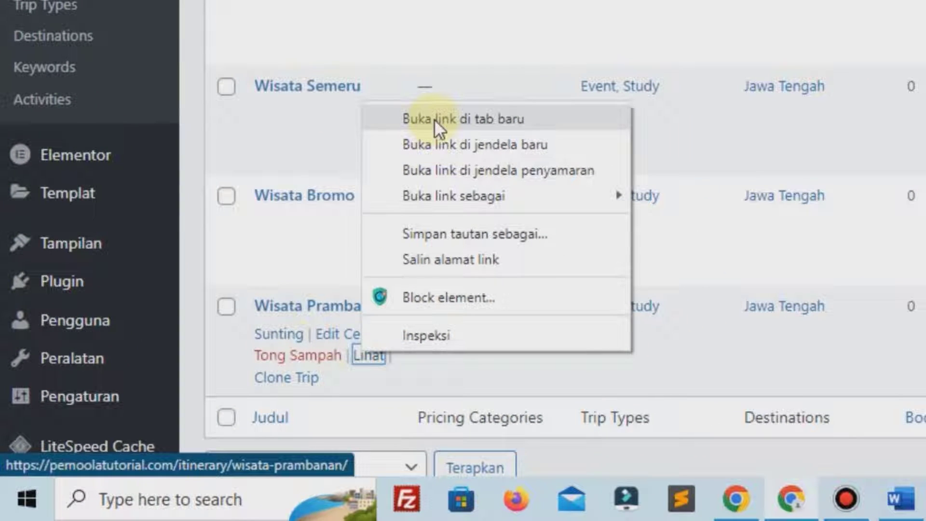
{"action": "left_click", "coordinate": [434, 119]}
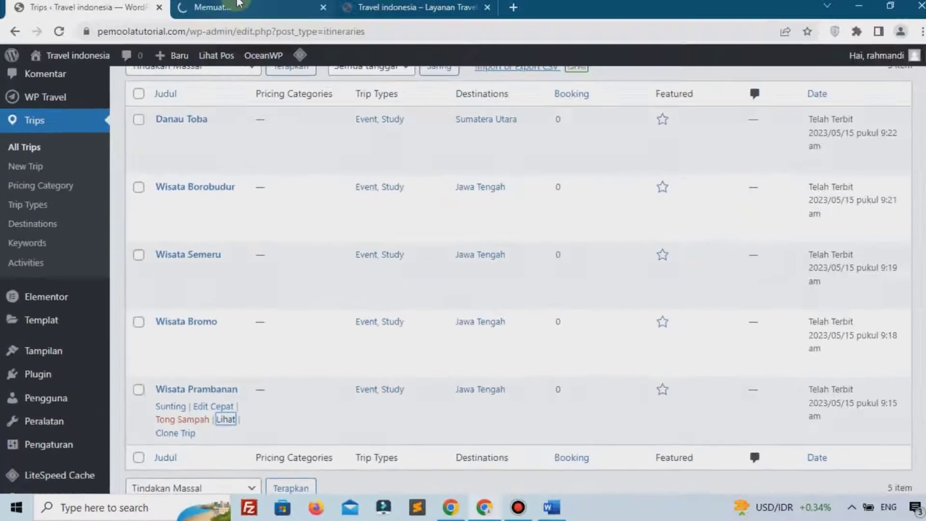
{"action": "left_click", "coordinate": [236, 6]}
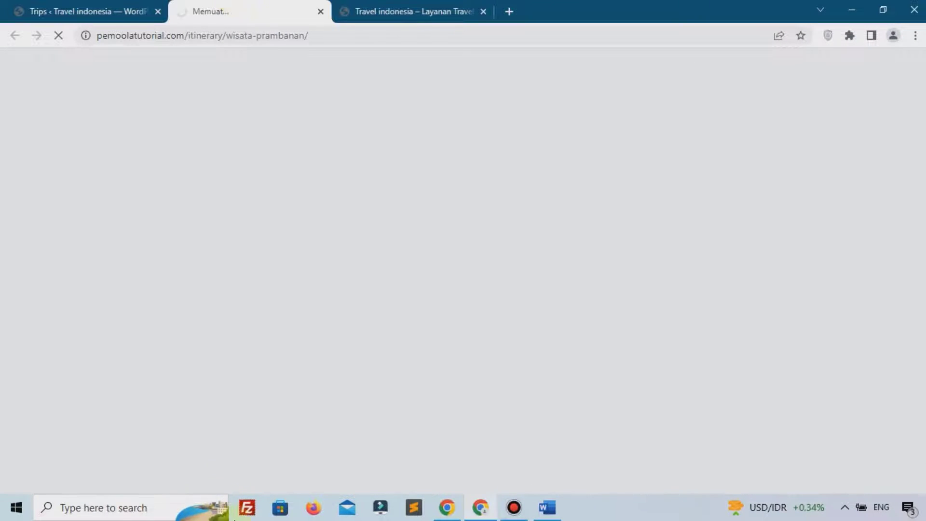
{"action": "scroll", "coordinate": [584, 240], "scroll_direction": "down", "scroll_amount": 10}
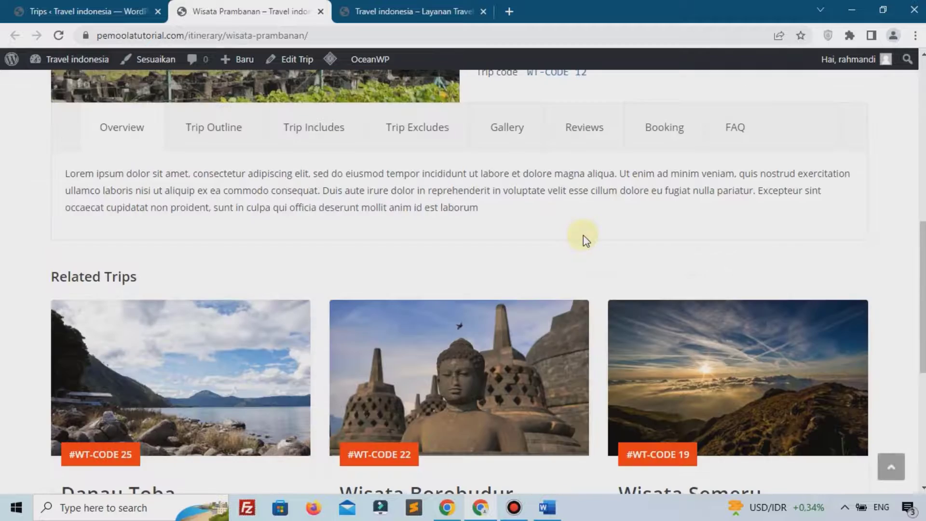
{"action": "scroll", "coordinate": [593, 256], "scroll_direction": "down", "scroll_amount": 6}
{"action": "scroll", "coordinate": [525, 280], "scroll_direction": "up", "scroll_amount": 3}
{"action": "scroll", "coordinate": [525, 280], "scroll_direction": "up", "scroll_amount": 8}
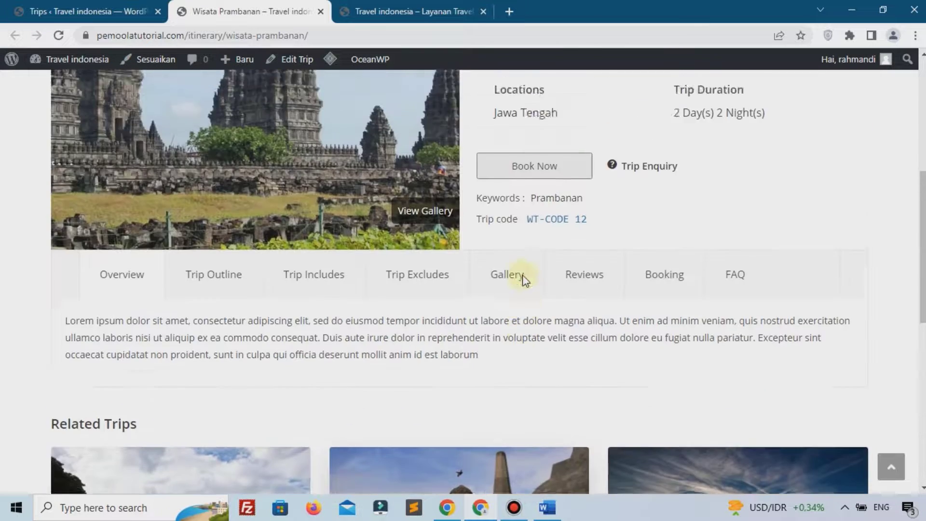
{"action": "left_click", "coordinate": [521, 247]}
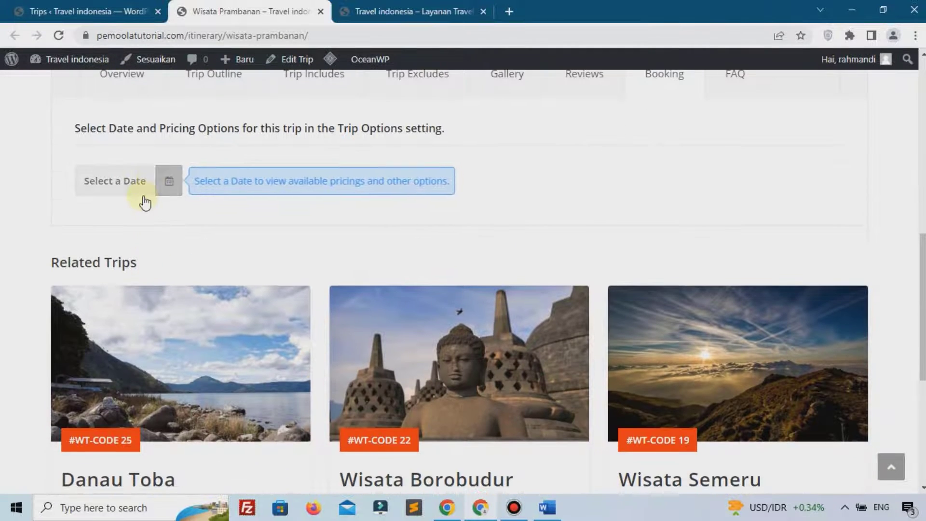
Book Wisata Prambanan for Mei 16, 2023 with 6 Medium-price travellers and proceed to checkout
{"action": "left_click", "coordinate": [150, 182]}
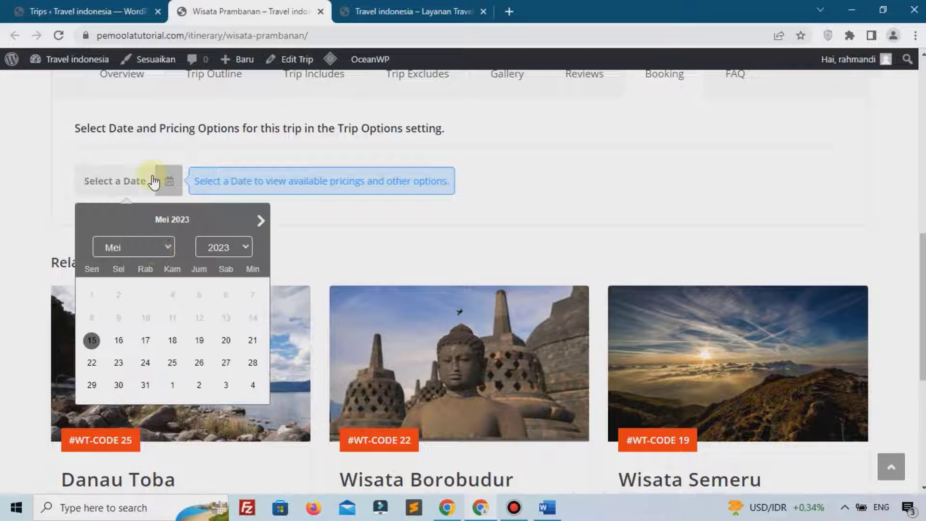
{"action": "left_click", "coordinate": [119, 341]}
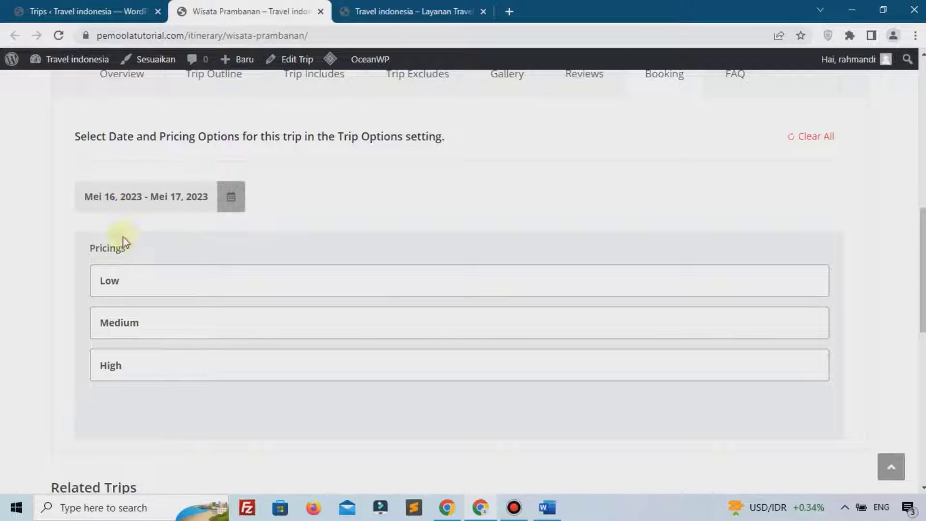
{"action": "left_click", "coordinate": [129, 324]}
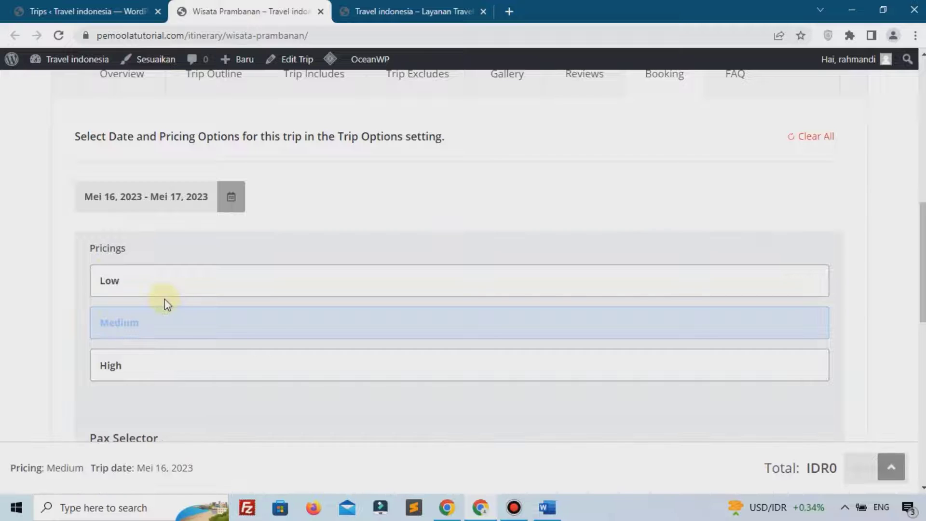
{"action": "scroll", "coordinate": [555, 406], "scroll_direction": "down", "scroll_amount": 1}
{"action": "left_click", "coordinate": [809, 408]}
{"action": "left_click", "coordinate": [809, 408]}
{"action": "left_click", "coordinate": [809, 409]}
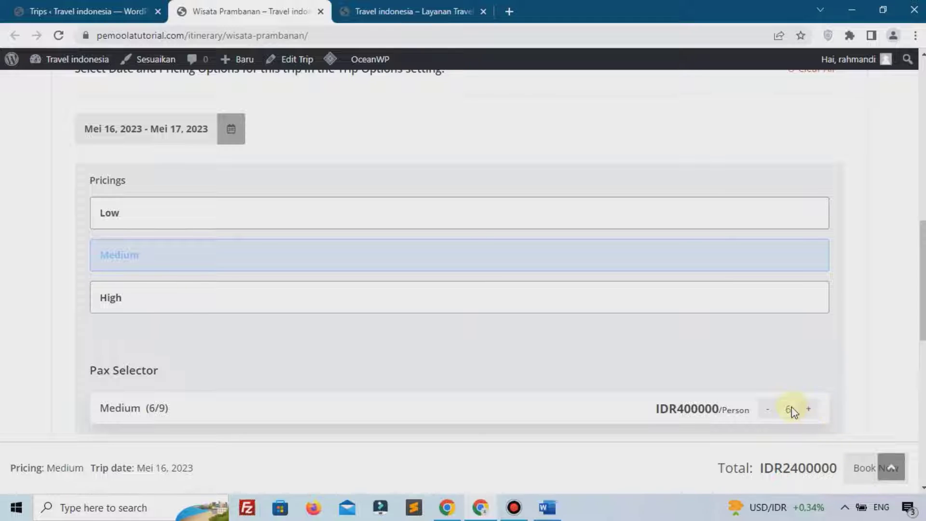
{"action": "left_click", "coordinate": [858, 469]}
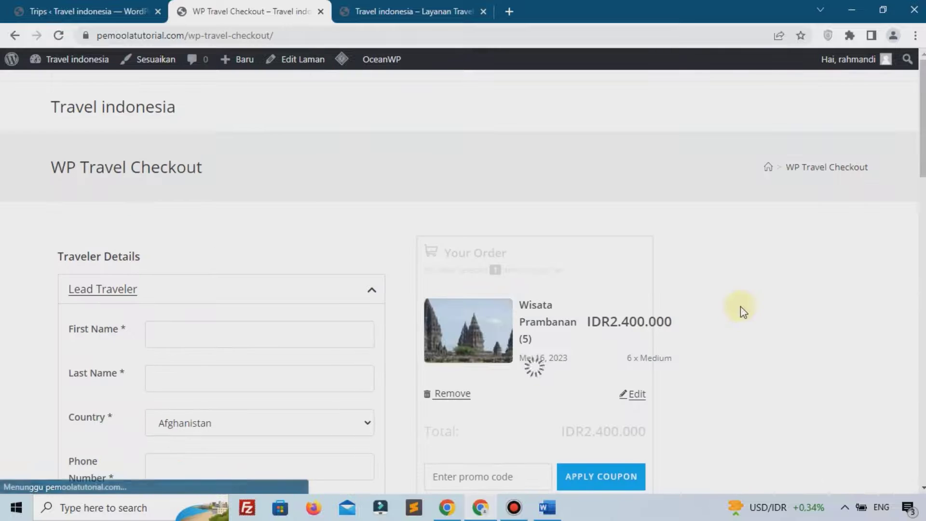
Review the IDR2.400.000 checkout page, then return to the admin All Trips list
{"action": "scroll", "coordinate": [765, 304], "scroll_direction": "down", "scroll_amount": 8}
{"action": "scroll", "coordinate": [763, 413], "scroll_direction": "up", "scroll_amount": 5}
{"action": "scroll", "coordinate": [764, 414], "scroll_direction": "up", "scroll_amount": 3}
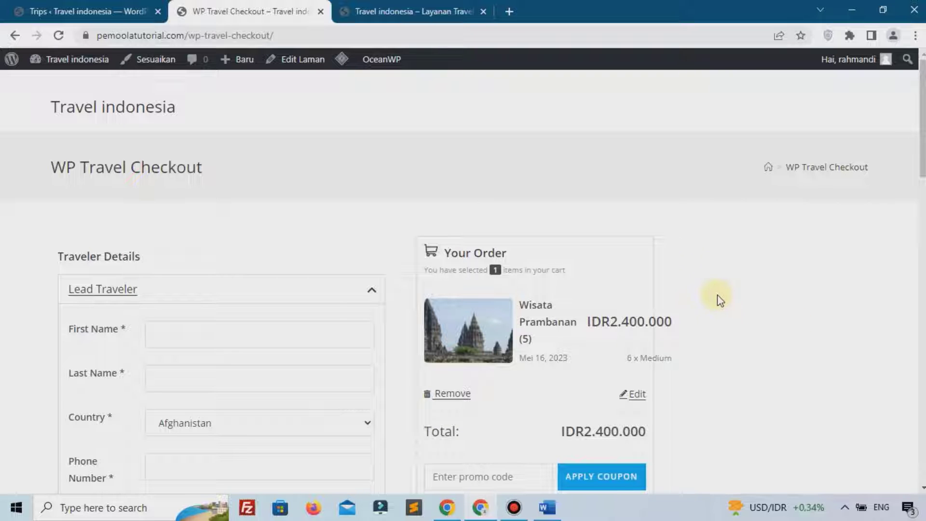
{"action": "left_click", "coordinate": [94, 11]}
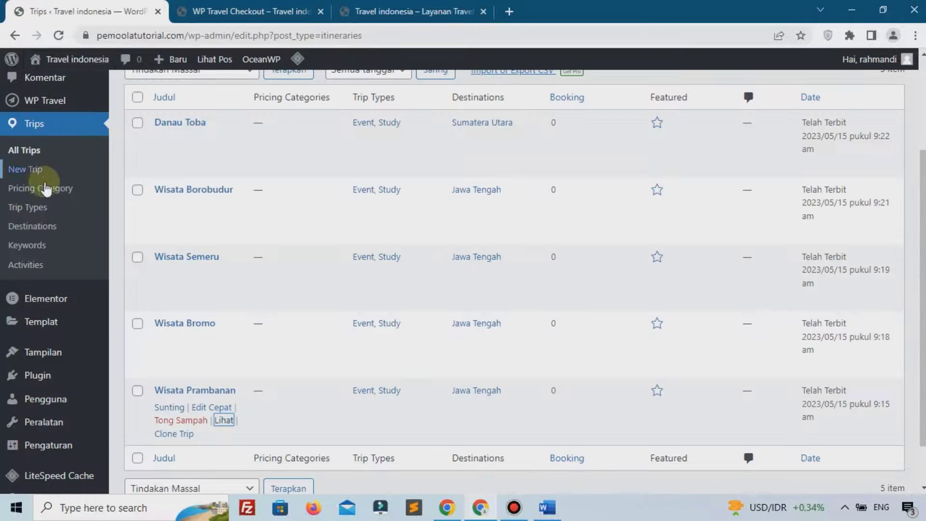
Set the WP Travel Checkout page's OceanWP Content Layout to Full Width and update it
{"action": "scroll", "coordinate": [43, 187], "scroll_direction": "up", "scroll_amount": 3}
{"action": "mouse_move", "coordinate": [96, 190]}
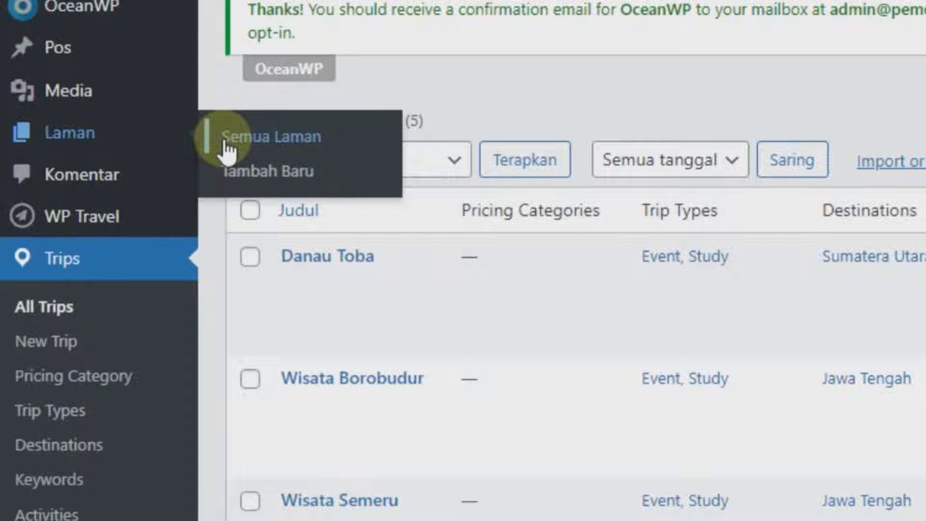
{"action": "left_click", "coordinate": [229, 152]}
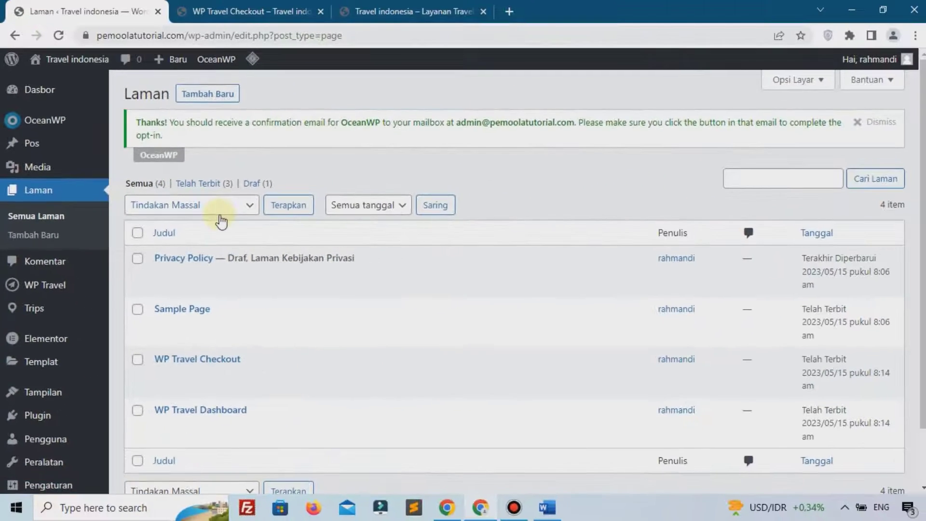
{"action": "scroll", "coordinate": [393, 260], "scroll_direction": "down", "scroll_amount": 2}
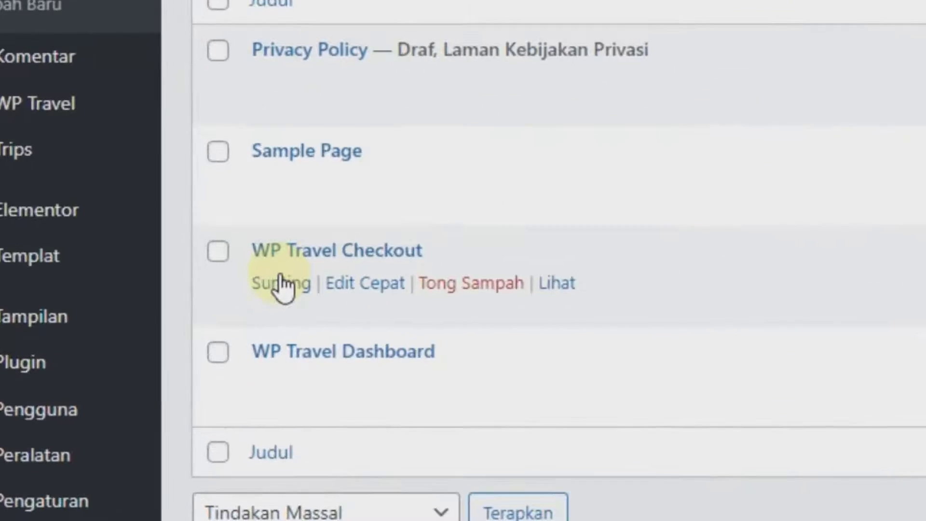
{"action": "left_click", "coordinate": [281, 283]}
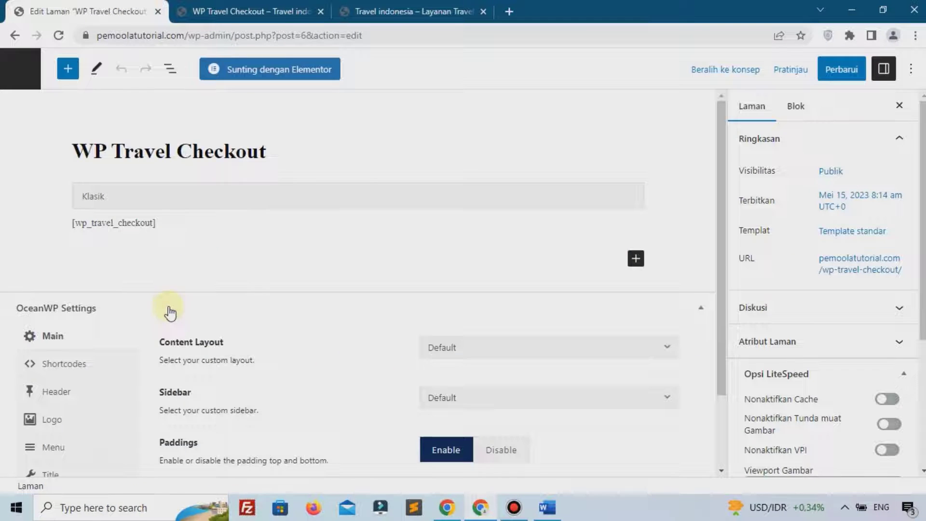
{"action": "scroll", "coordinate": [169, 316], "scroll_direction": "down", "scroll_amount": 2}
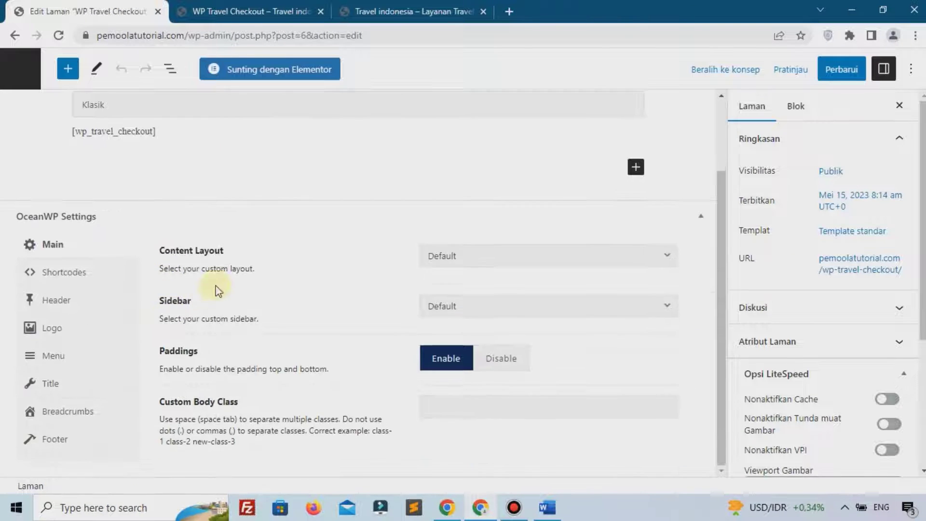
{"action": "left_click", "coordinate": [463, 255]}
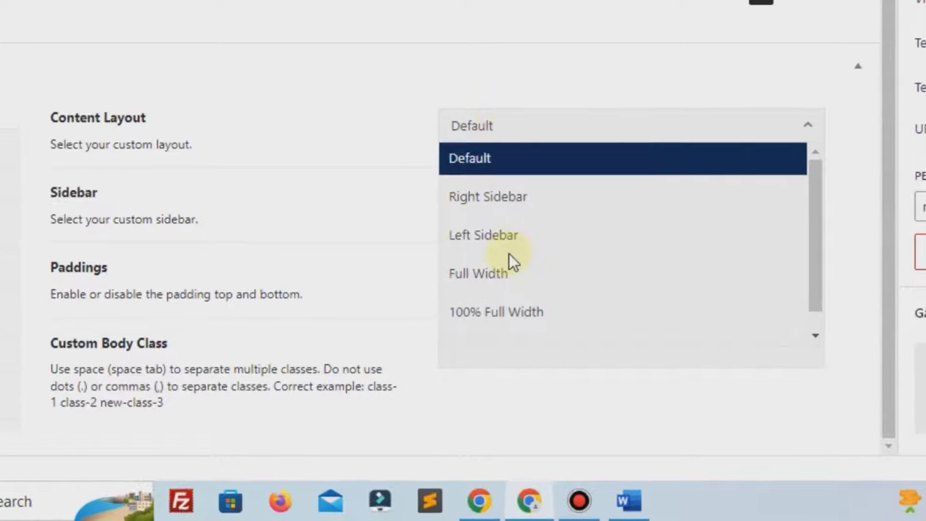
{"action": "left_click", "coordinate": [501, 271]}
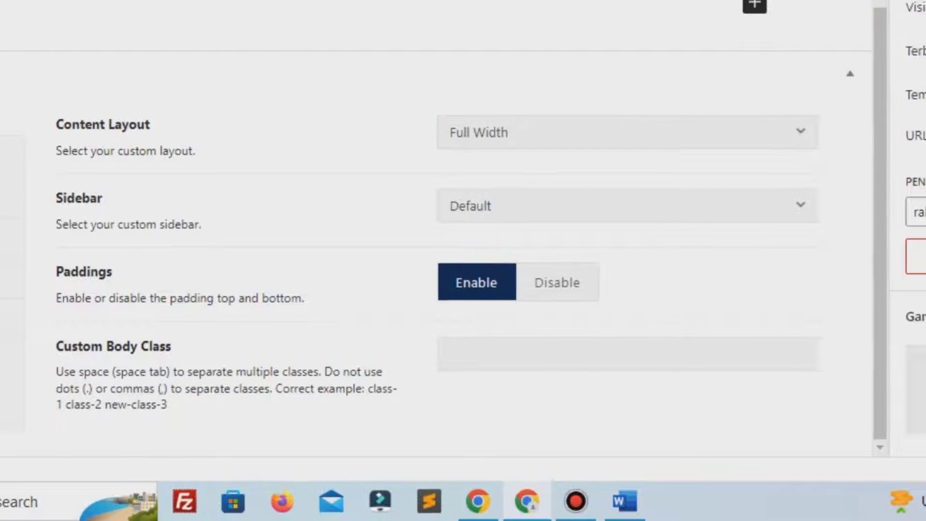
{"action": "left_click", "coordinate": [844, 72]}
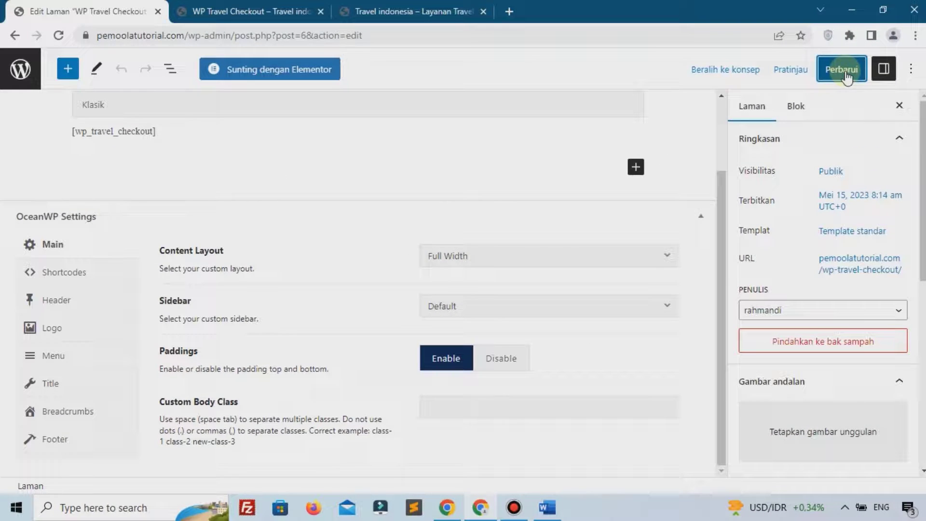
Reload the live checkout page and scroll through the full-width 6 × Medium Prambanan order
{"action": "key", "text": "ctrl+Tab"}
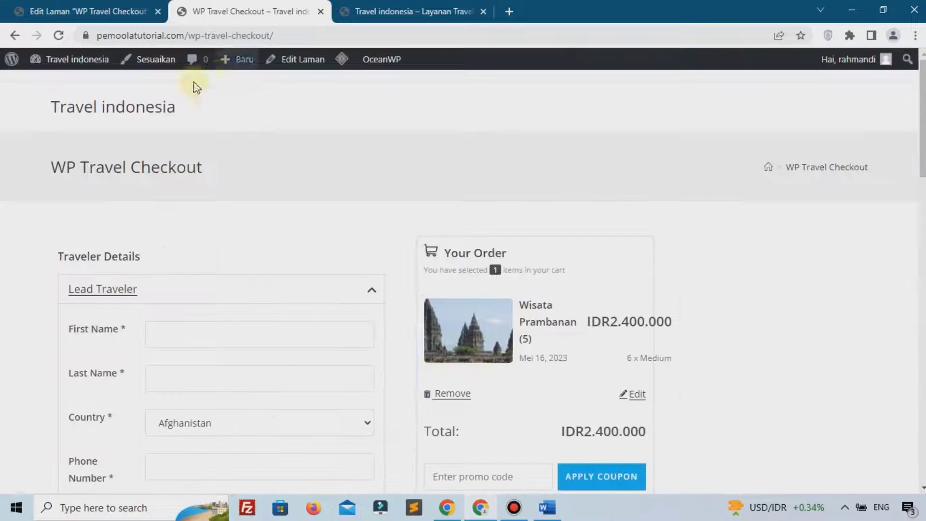
{"action": "left_click", "coordinate": [59, 35]}
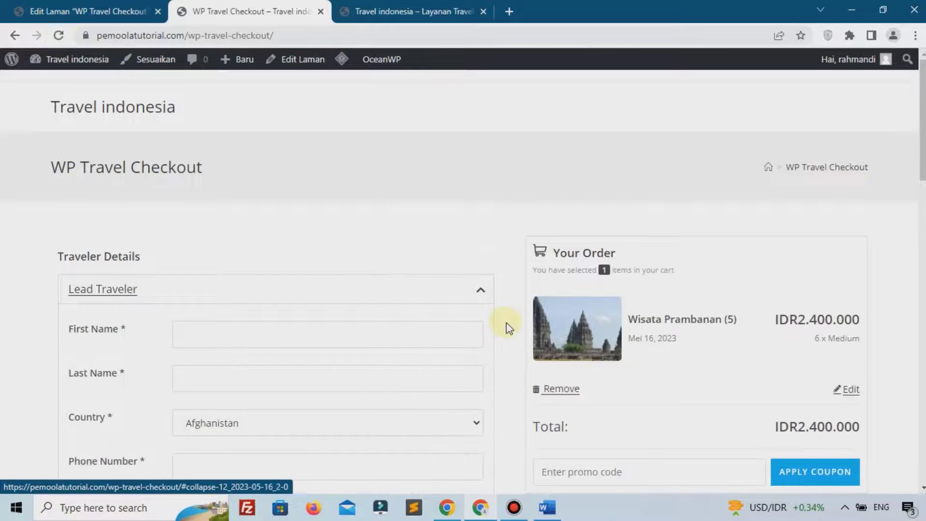
{"action": "scroll", "coordinate": [507, 323], "scroll_direction": "down", "scroll_amount": 8}
{"action": "scroll", "coordinate": [507, 321], "scroll_direction": "up", "scroll_amount": 8}
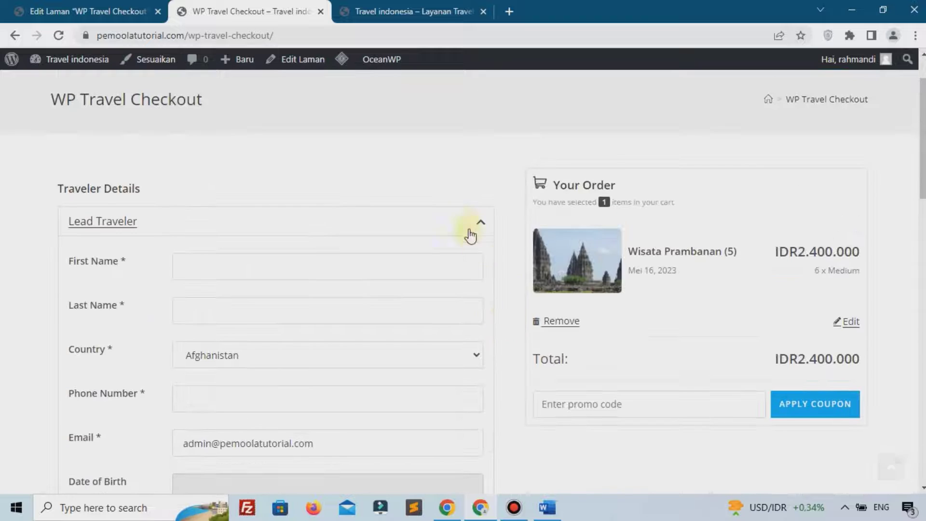
{"action": "scroll", "coordinate": [453, 172], "scroll_direction": "down", "scroll_amount": 15}
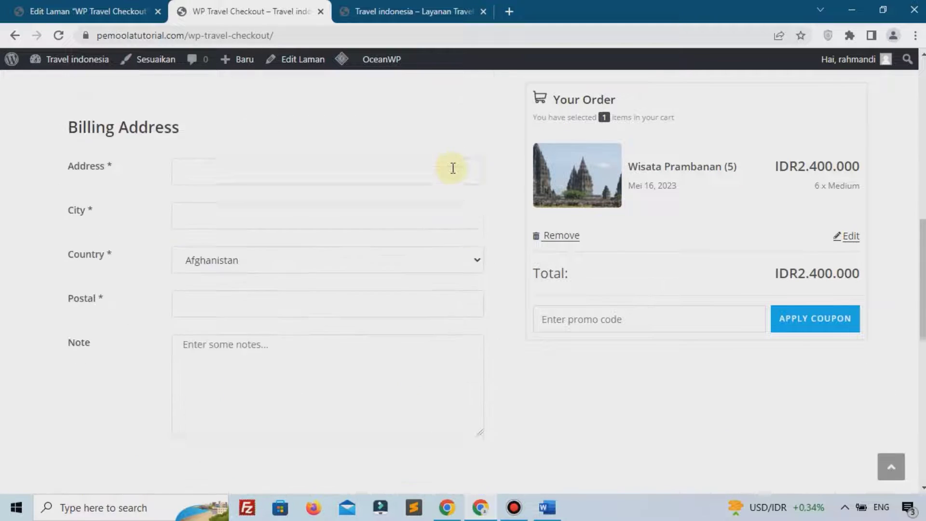
{"action": "scroll", "coordinate": [578, 351], "scroll_direction": "up", "scroll_amount": 1}
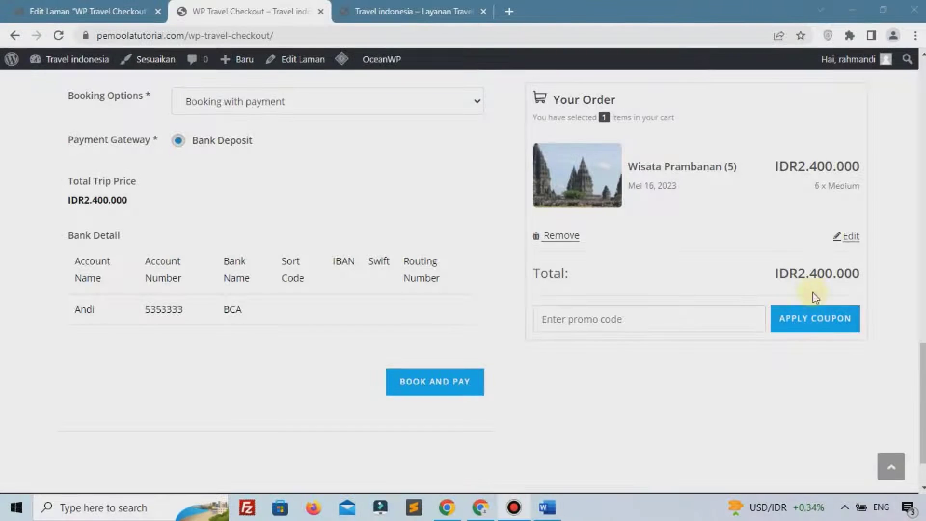
{"action": "scroll", "coordinate": [612, 244], "scroll_direction": "up", "scroll_amount": 5}
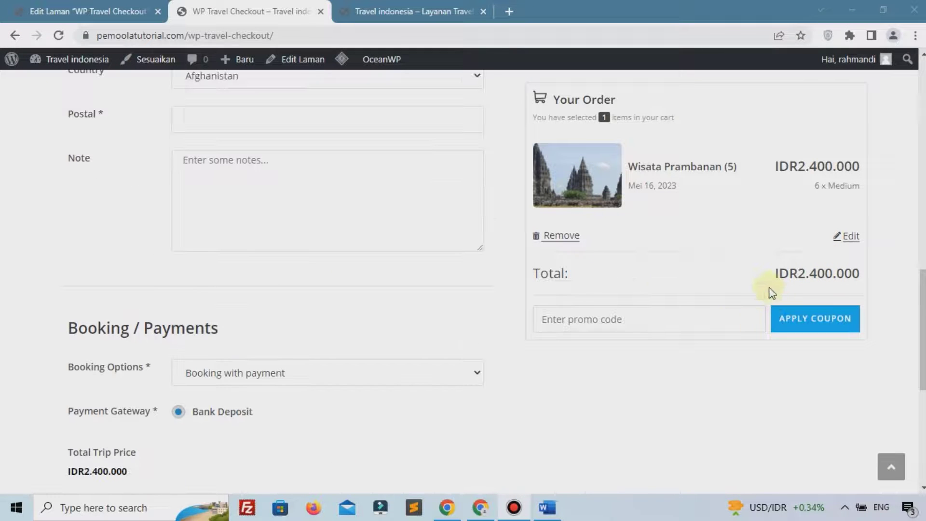
{"action": "scroll", "coordinate": [504, 269], "scroll_direction": "up", "scroll_amount": 10}
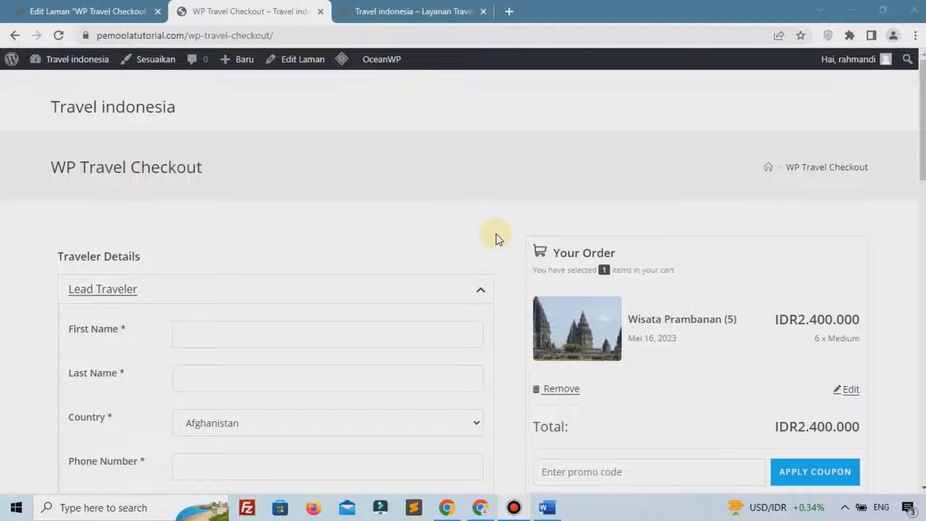
{"action": "left_click", "coordinate": [124, 7]}
Return to the Laman pages list and choose Tambah Baru for a blank page
{"action": "scroll", "coordinate": [135, 180], "scroll_direction": "up", "scroll_amount": 2}
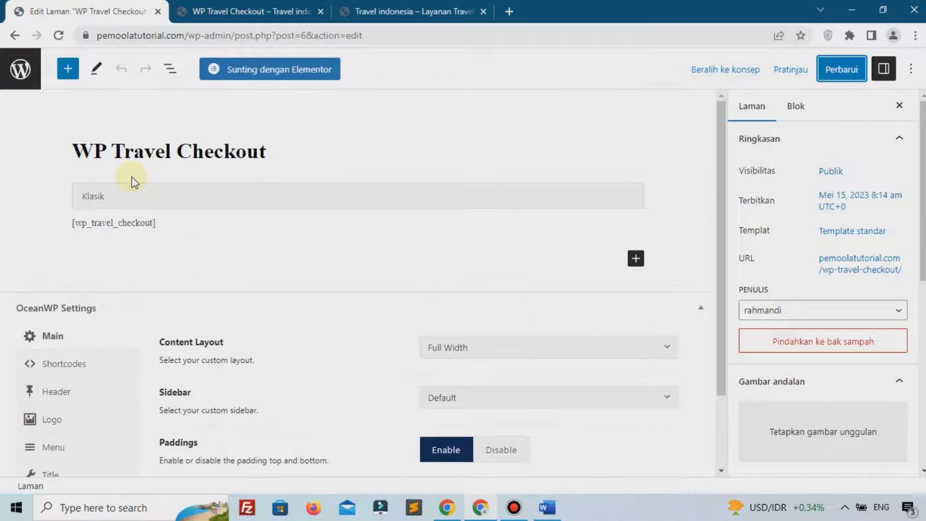
{"action": "left_click", "coordinate": [24, 87]}
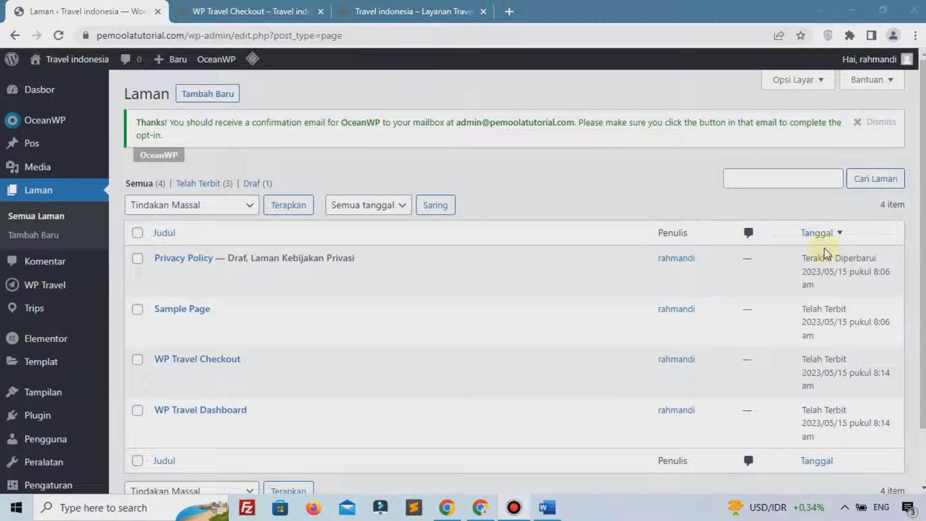
{"action": "mouse_move", "coordinate": [444, 269]}
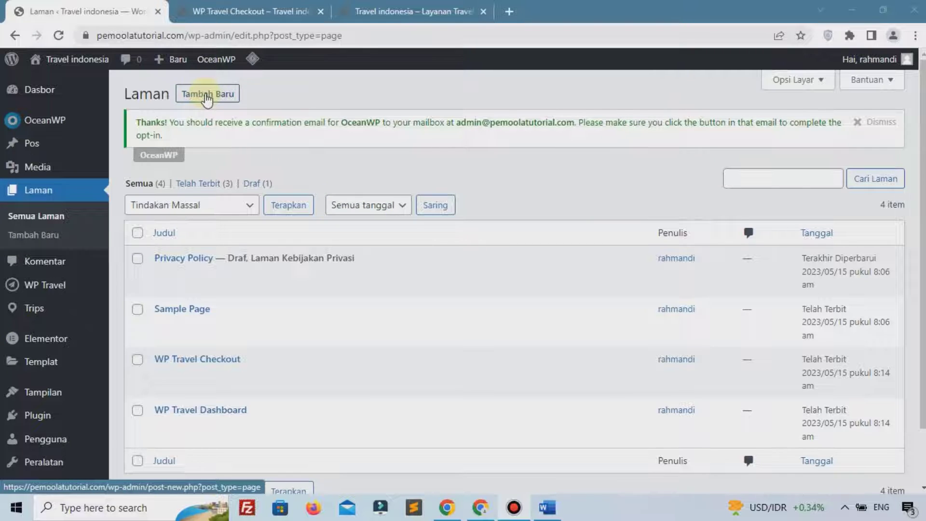
{"action": "left_click", "coordinate": [207, 98]}
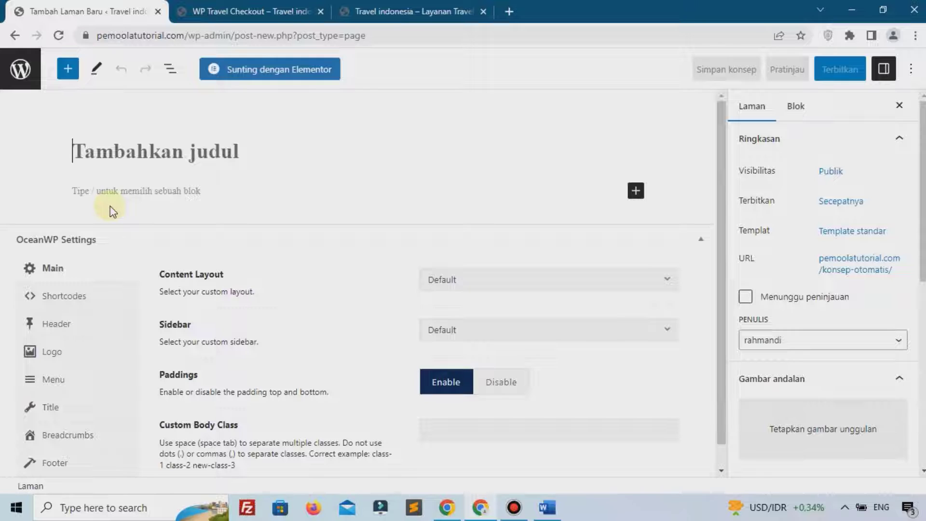
Title the new page 'Beranda' and give it a 100% Full Width content layout
{"action": "type", "text": "Beranda"}
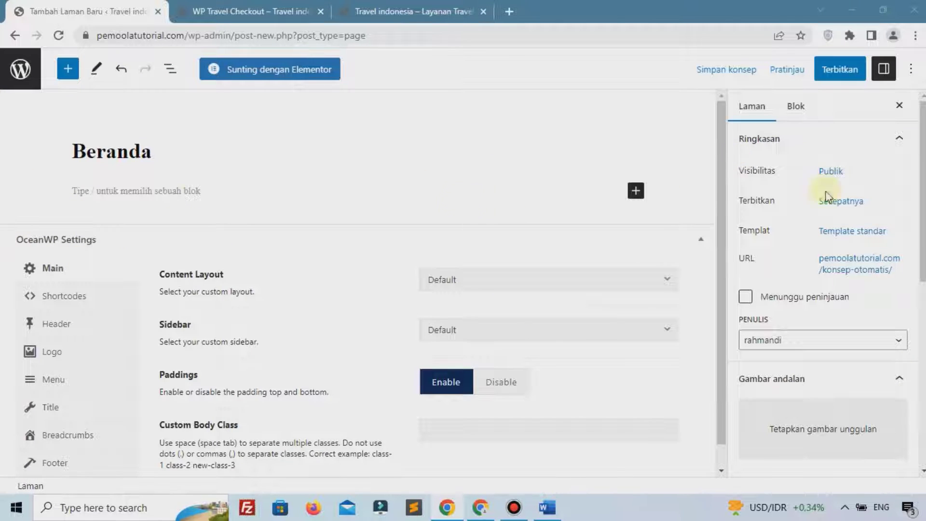
{"action": "left_click", "coordinate": [458, 279]}
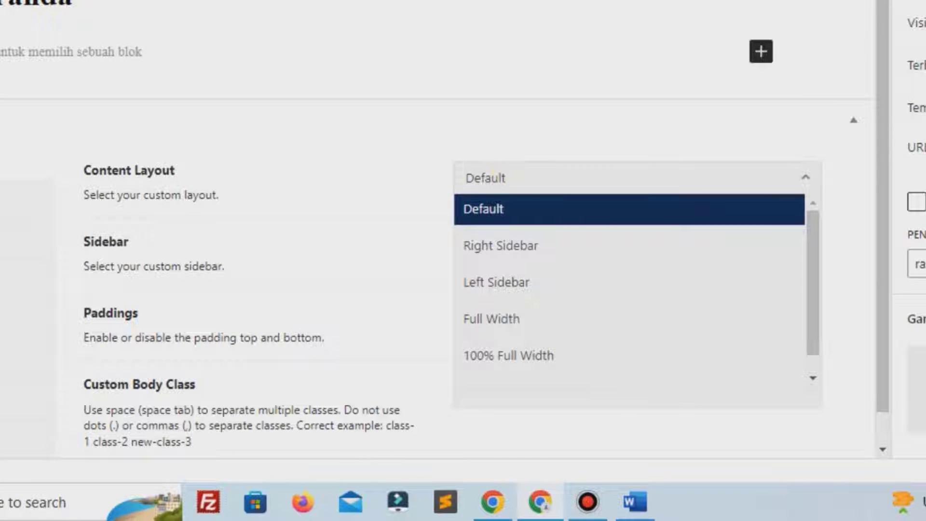
{"action": "left_click", "coordinate": [504, 358]}
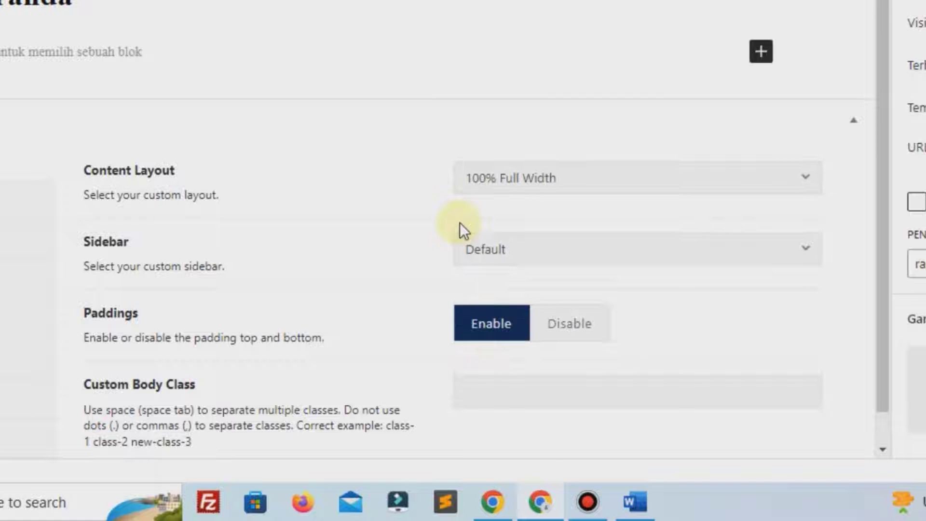
{"action": "scroll", "coordinate": [460, 223], "scroll_direction": "down", "scroll_amount": 1}
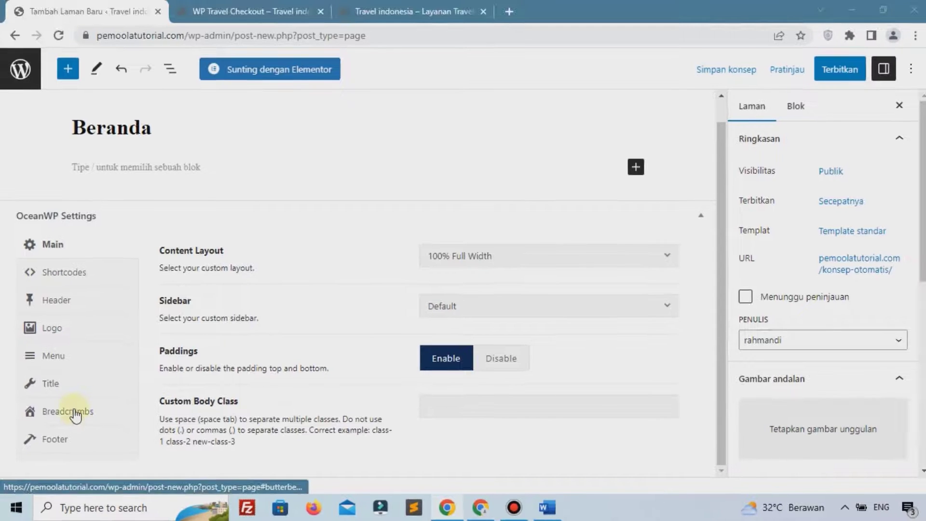
Disable Beranda's breadcrumbs and page title, publish the page, and return to the pages list
{"action": "left_click", "coordinate": [72, 413]}
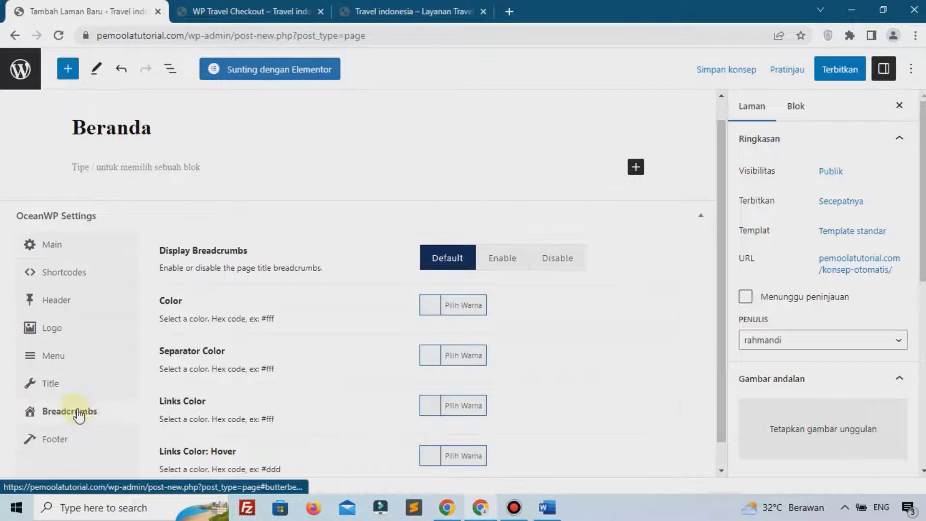
{"action": "left_click", "coordinate": [576, 259]}
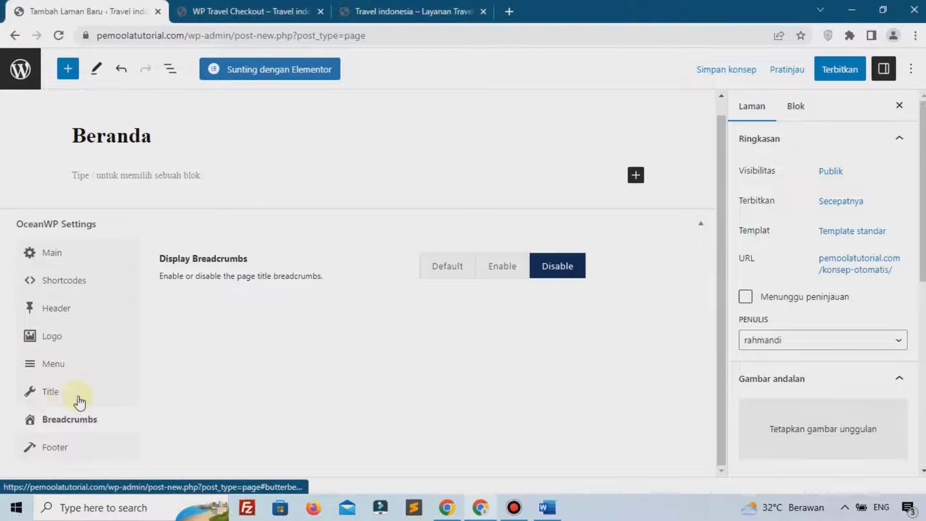
{"action": "left_click", "coordinate": [64, 399]}
{"action": "left_click", "coordinate": [558, 268]}
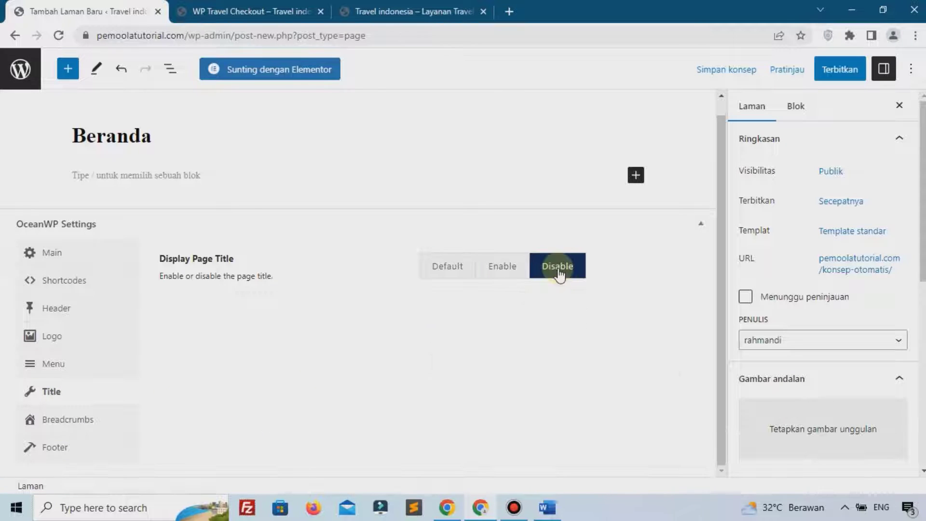
{"action": "left_click", "coordinate": [841, 71]}
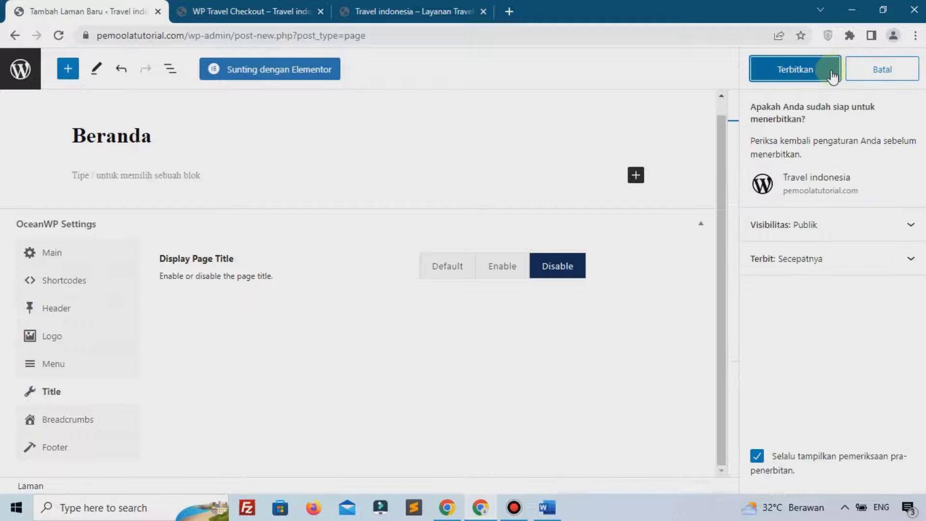
{"action": "left_click", "coordinate": [831, 73]}
{"action": "left_click", "coordinate": [25, 69]}
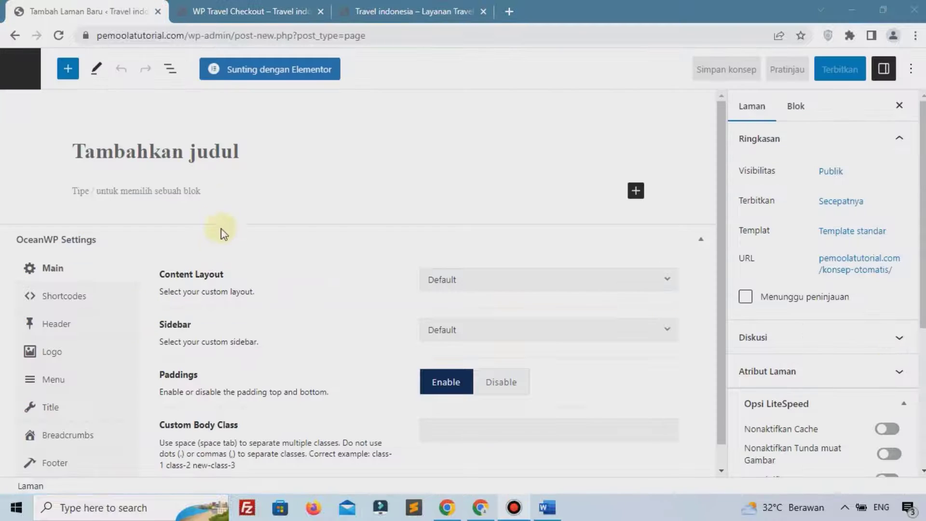
Publish a new page titled 'Wisata'
{"action": "left_click", "coordinate": [213, 155]}
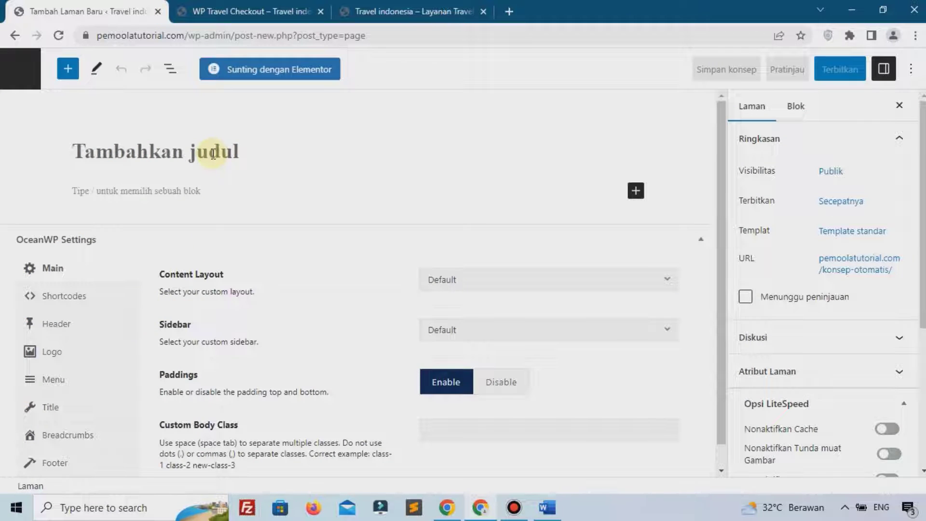
{"action": "type", "text": "Wisata"}
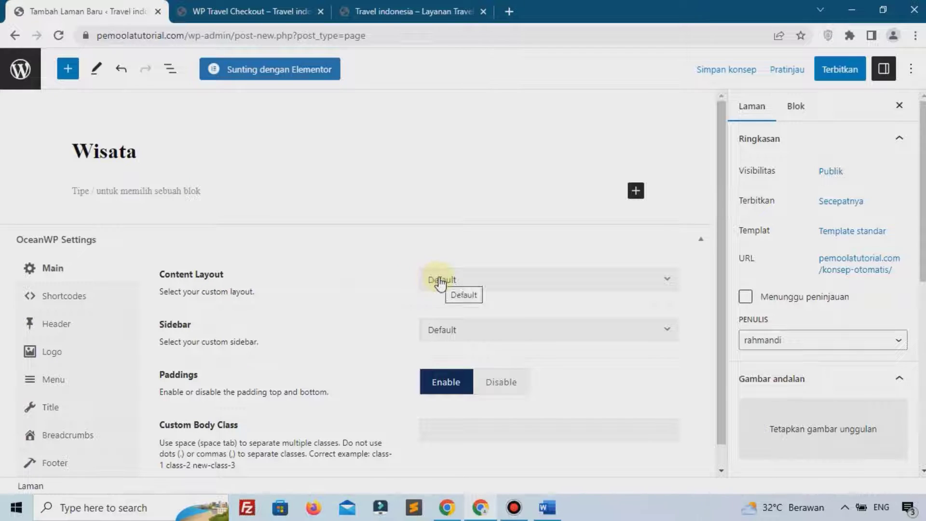
{"action": "scroll", "coordinate": [376, 311], "scroll_direction": "down", "scroll_amount": 1}
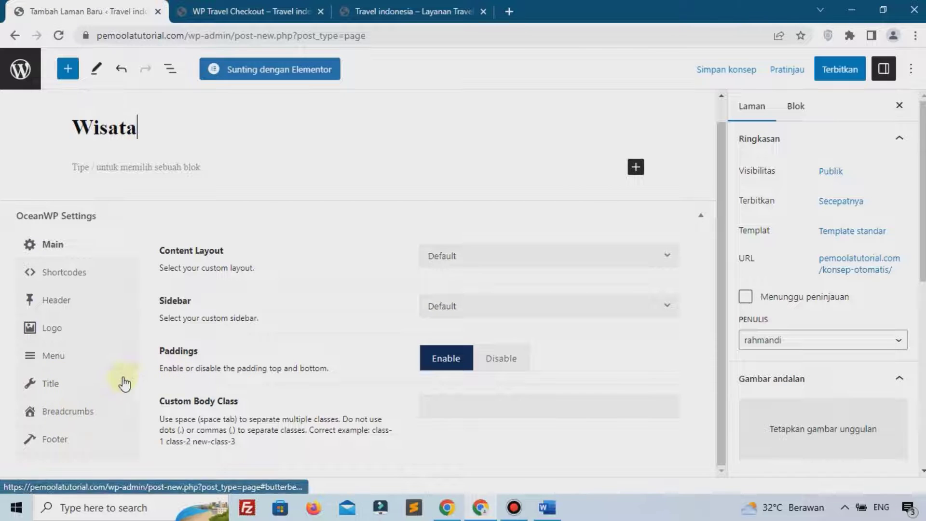
{"action": "left_click", "coordinate": [832, 72]}
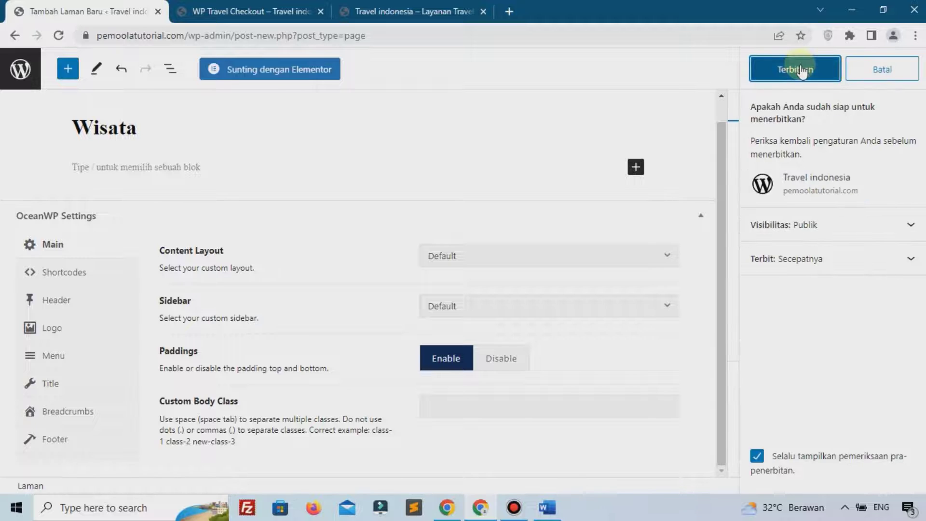
{"action": "left_click", "coordinate": [800, 70]}
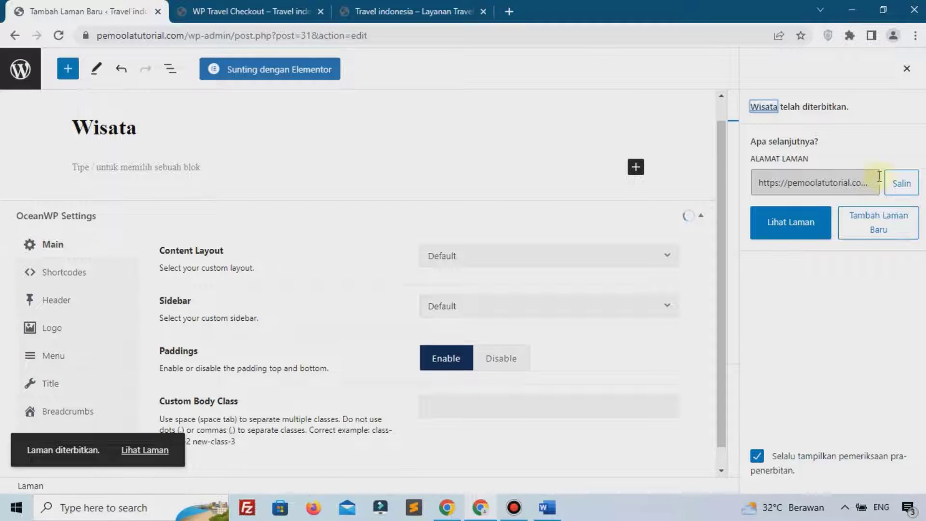
Copy the Wisata page's link and open /wisata/ in another browser tab
{"action": "left_click", "coordinate": [896, 189]}
{"action": "left_click", "coordinate": [261, 11]}
{"action": "left_click", "coordinate": [272, 35]}
{"action": "right_click", "coordinate": [272, 36]}
{"action": "left_click", "coordinate": [321, 145]}
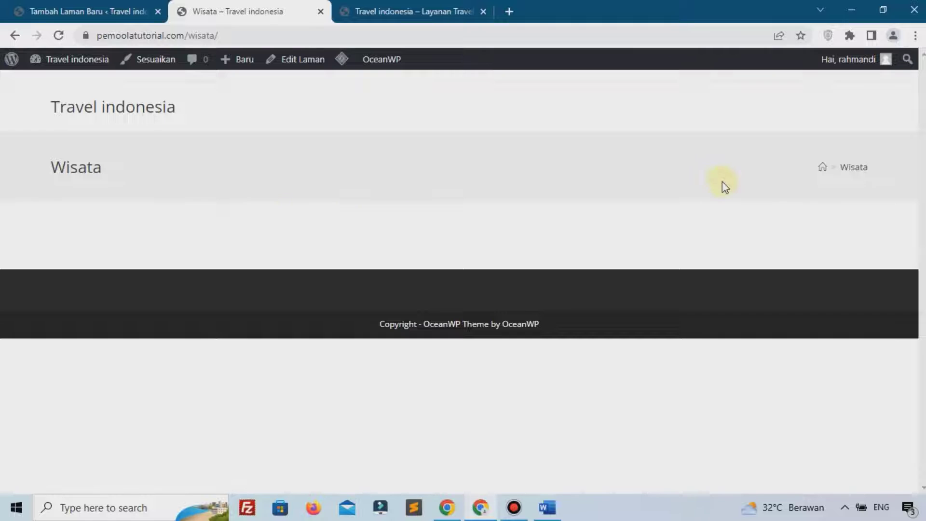
Set Wisata to 100% Full Width with breadcrumbs and title disabled, update, and reload its live tab
{"action": "left_click", "coordinate": [126, 9]}
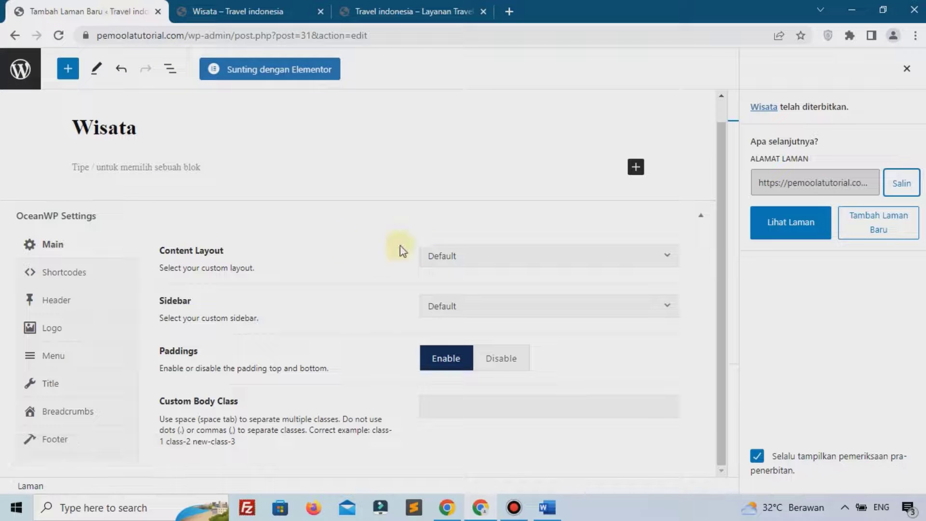
{"action": "left_click", "coordinate": [451, 255]}
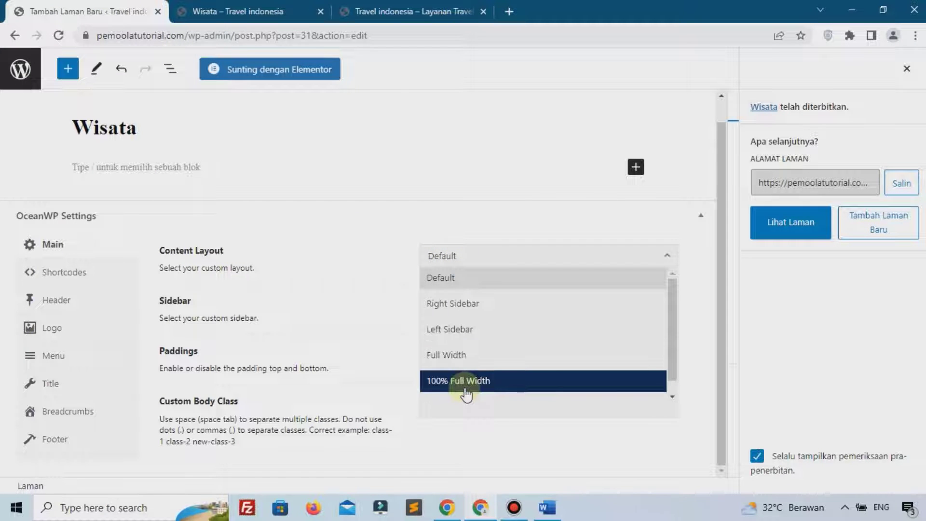
{"action": "left_click", "coordinate": [439, 386]}
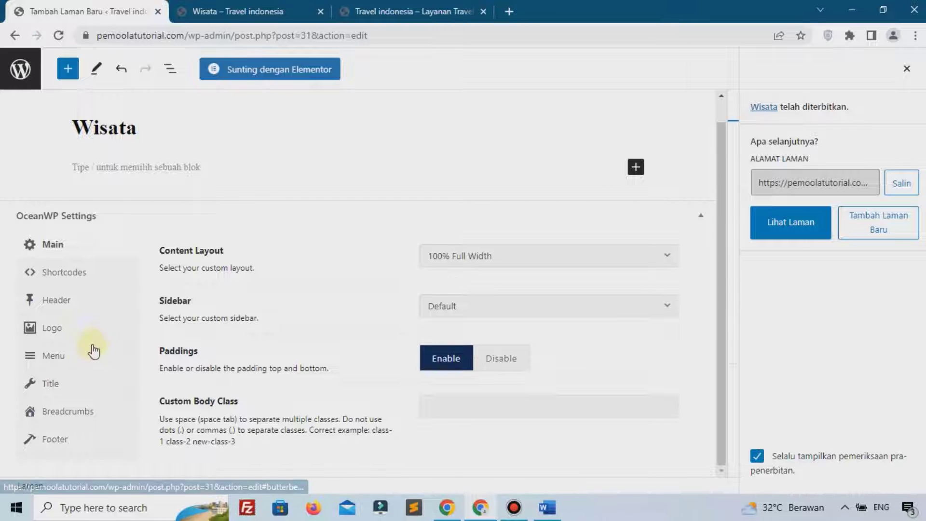
{"action": "left_click", "coordinate": [61, 413]}
{"action": "left_click", "coordinate": [552, 261]}
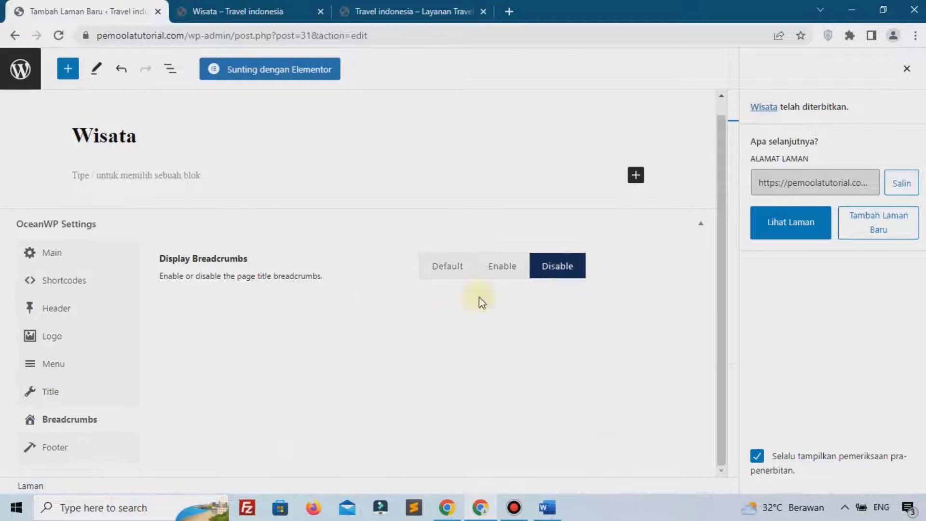
{"action": "left_click", "coordinate": [51, 390]}
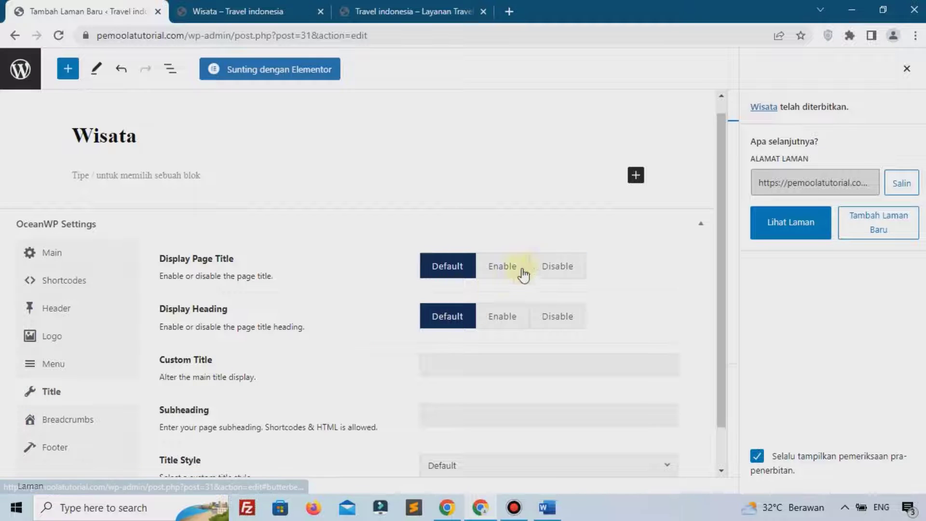
{"action": "left_click", "coordinate": [561, 267]}
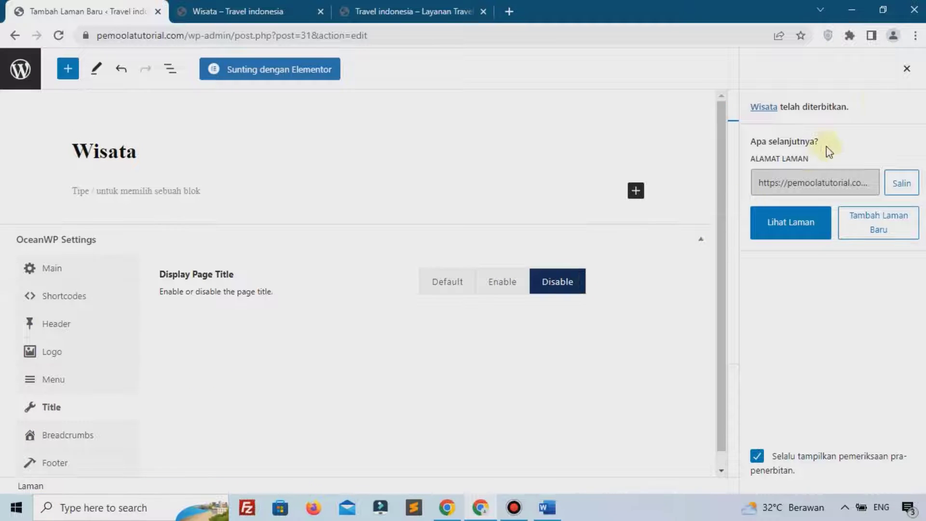
{"action": "left_click", "coordinate": [840, 70]}
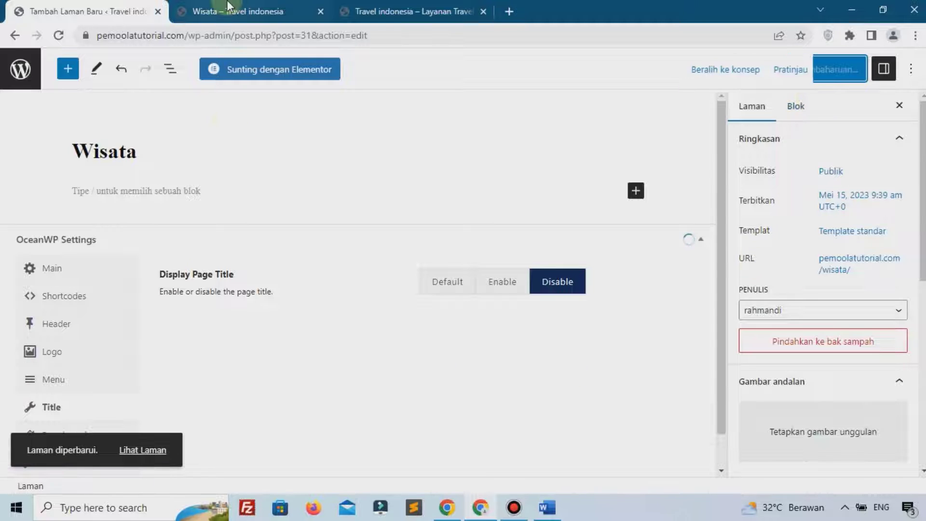
{"action": "left_click", "coordinate": [229, 6]}
{"action": "left_click", "coordinate": [58, 35]}
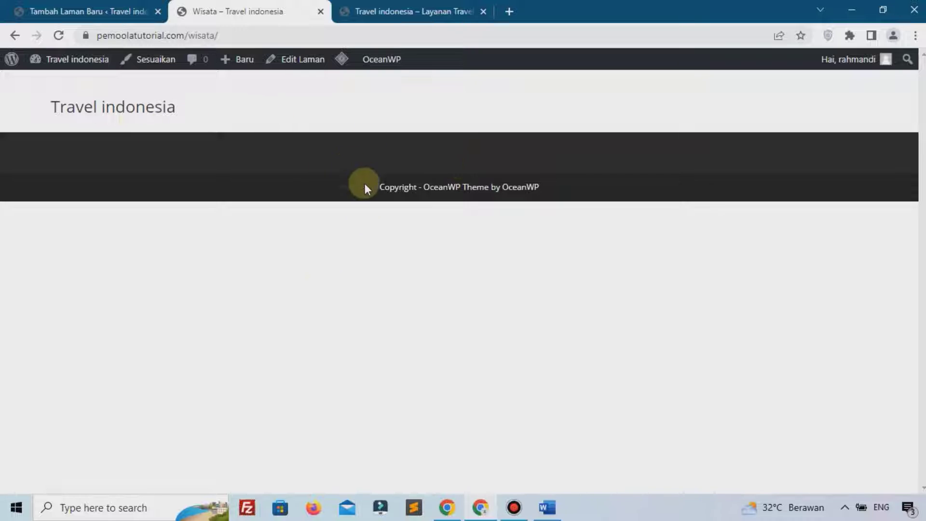
Go from the editor to the Laman list and choose Tambah Baru for another page
{"action": "left_click", "coordinate": [128, 7]}
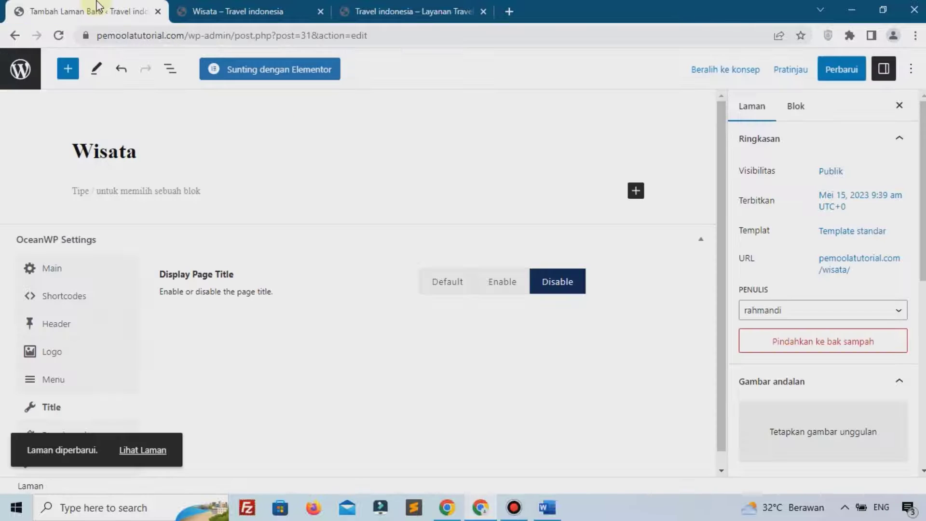
{"action": "left_click", "coordinate": [19, 69]}
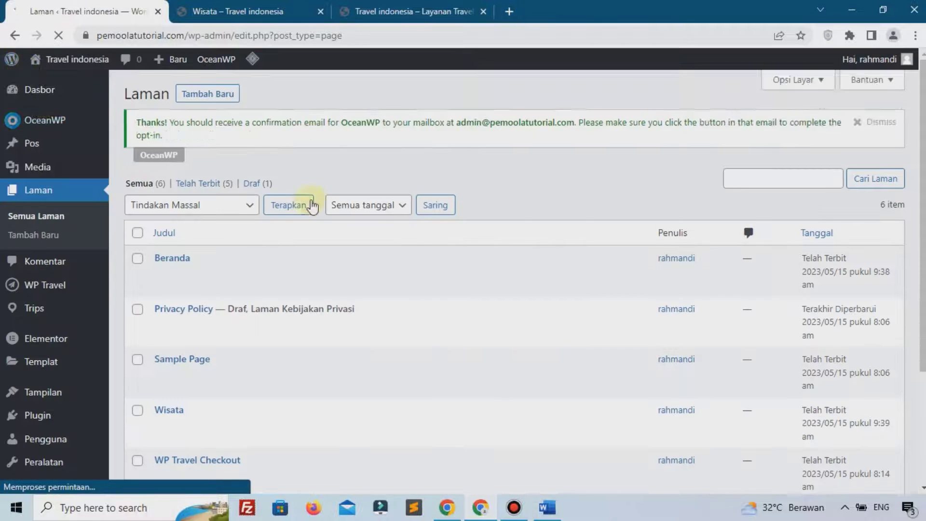
{"action": "left_click", "coordinate": [203, 96]}
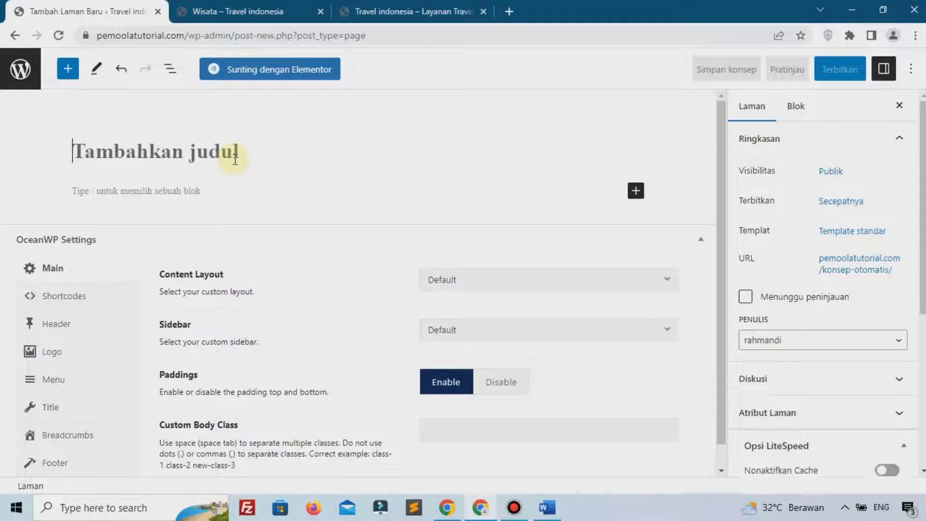
Title the new page 'Kontak' and give it a 100% Full Width content layout
{"action": "type", "text": "kON"}
{"action": "key", "text": "BackSpace"}
{"action": "key", "text": "BackSpace"}
{"action": "key", "text": "BackSpace"}
{"action": "type", "text": "Kontak"}
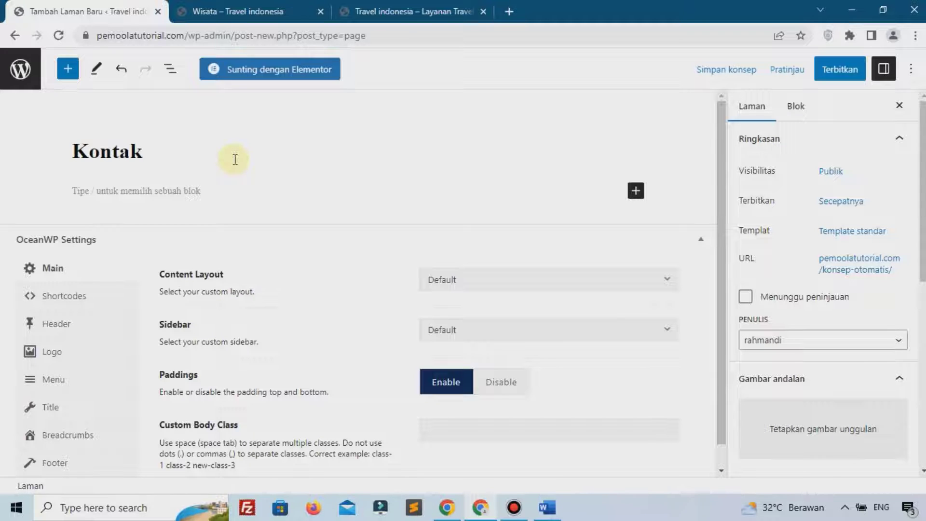
{"action": "left_click", "coordinate": [475, 276]}
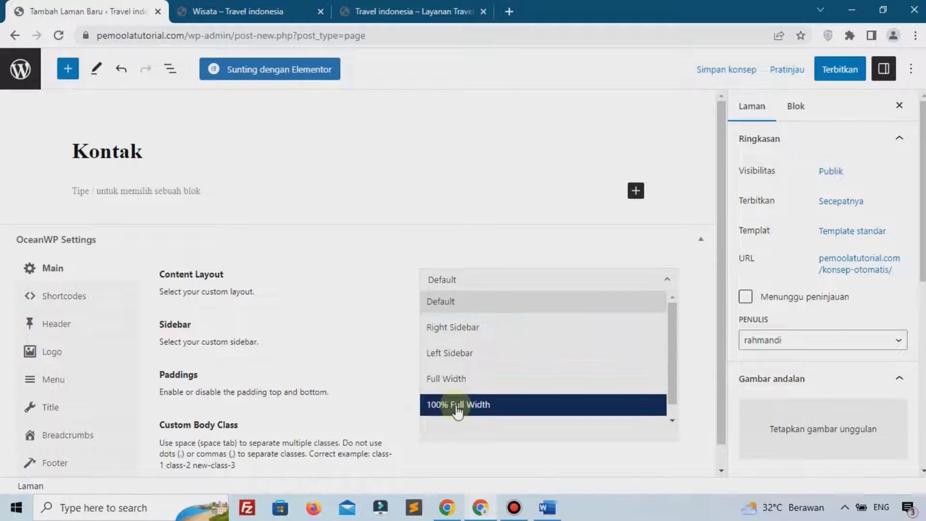
{"action": "left_click", "coordinate": [456, 405]}
{"action": "scroll", "coordinate": [72, 410], "scroll_direction": "down", "scroll_amount": 1}
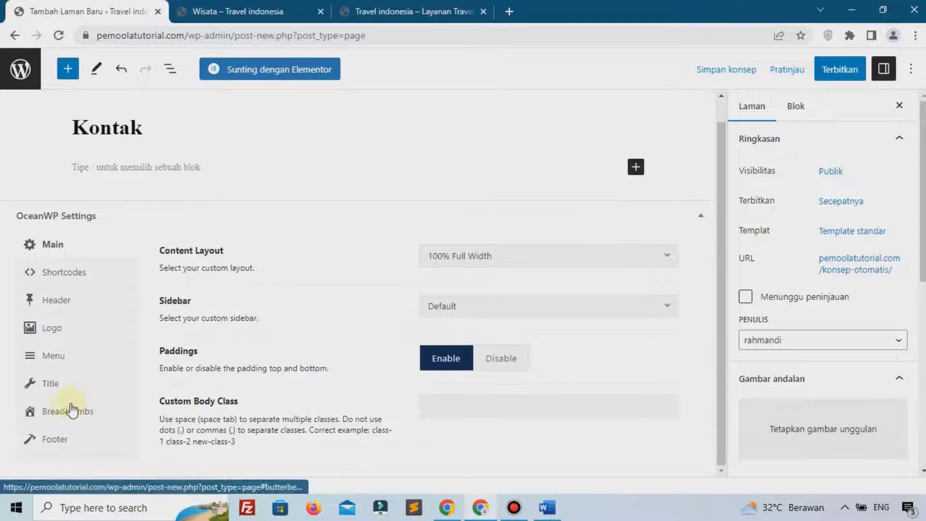
Disable Kontak's breadcrumbs and page title, publish it, and return to the pages list
{"action": "left_click", "coordinate": [72, 411]}
{"action": "left_click", "coordinate": [560, 259]}
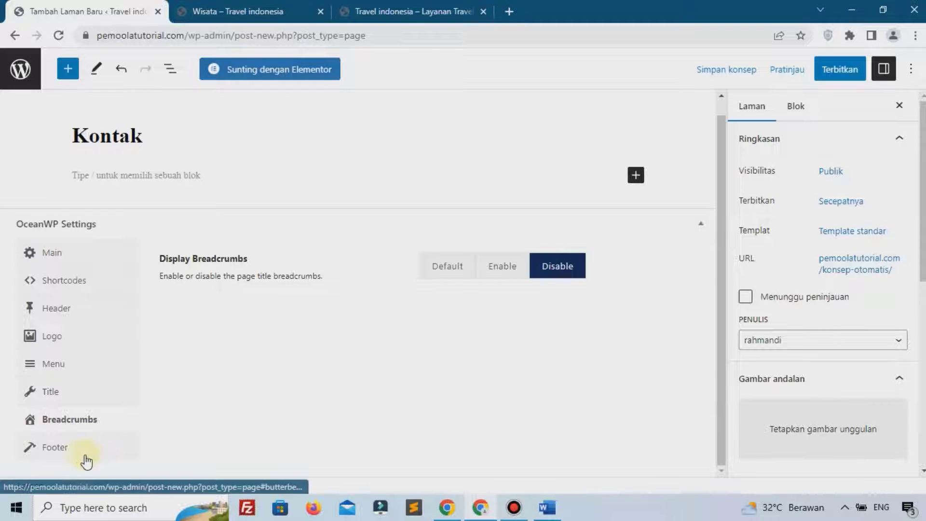
{"action": "left_click", "coordinate": [72, 393]}
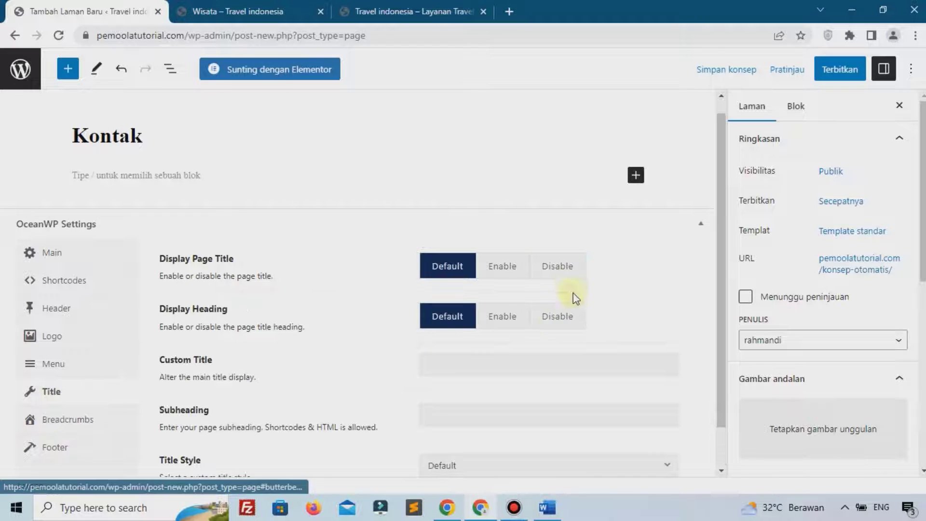
{"action": "left_click", "coordinate": [562, 266]}
{"action": "left_click", "coordinate": [841, 73]}
{"action": "left_click", "coordinate": [828, 70]}
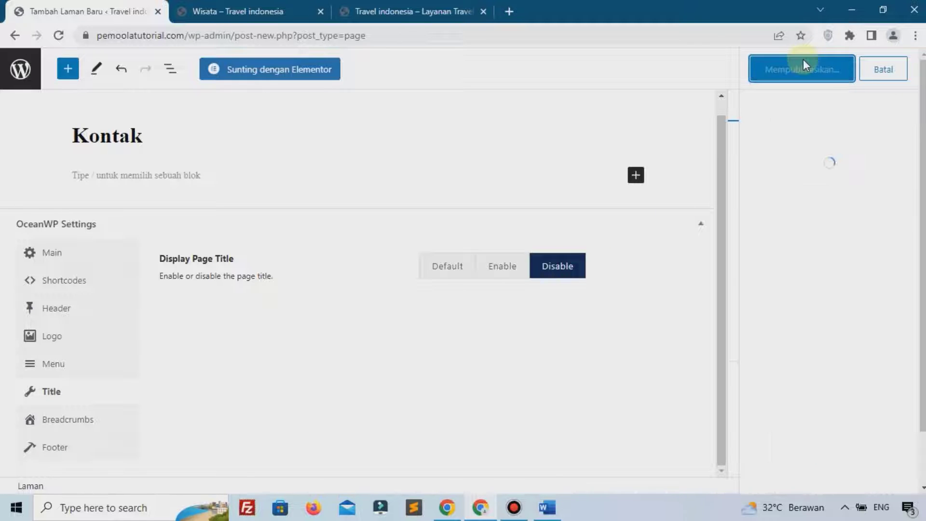
{"action": "left_click", "coordinate": [19, 69]}
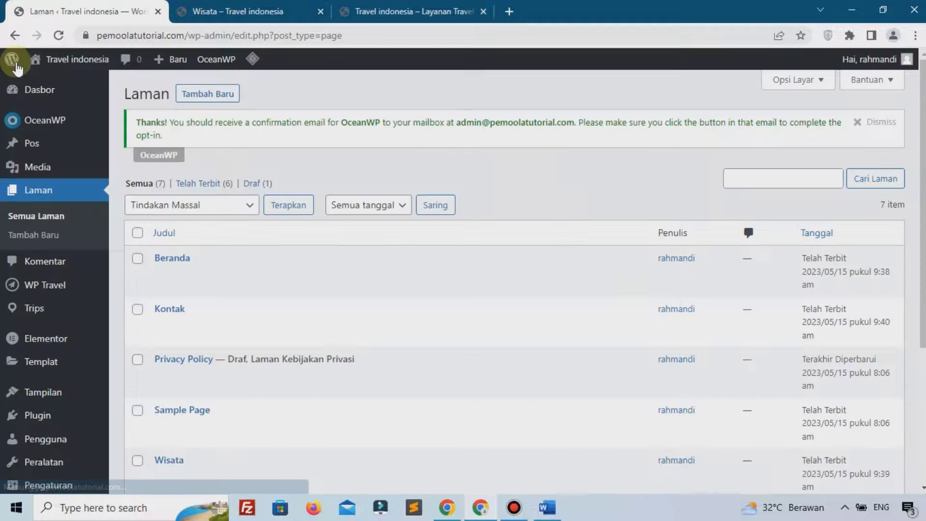
{"action": "scroll", "coordinate": [48, 251], "scroll_direction": "down", "scroll_amount": 3}
Create a new navigation menu named 'Main menu'
{"action": "mouse_move", "coordinate": [43, 328]}
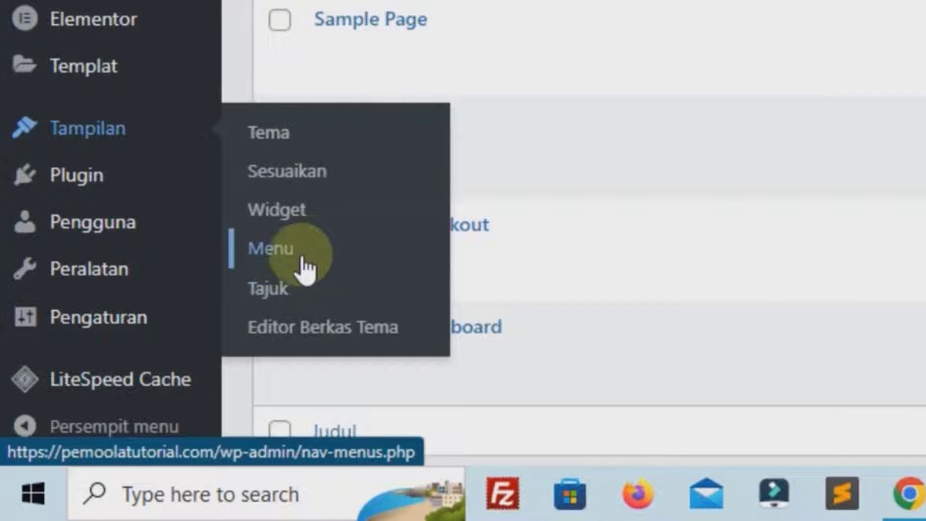
{"action": "left_click", "coordinate": [303, 263]}
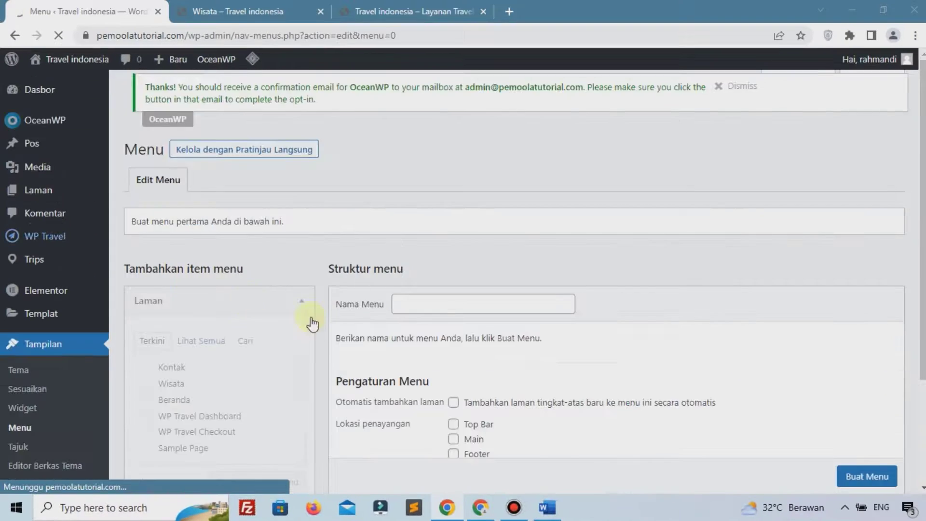
{"action": "left_click", "coordinate": [460, 313]}
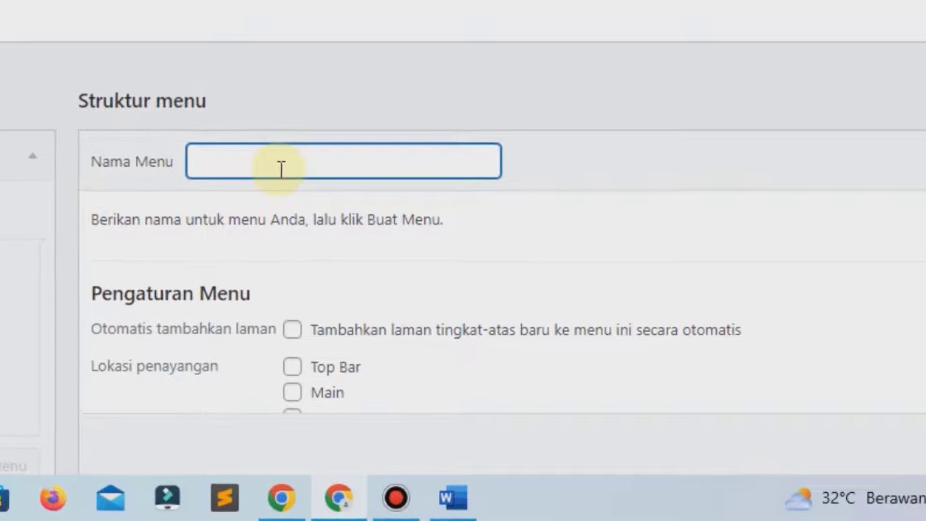
{"action": "type", "text": "M"}
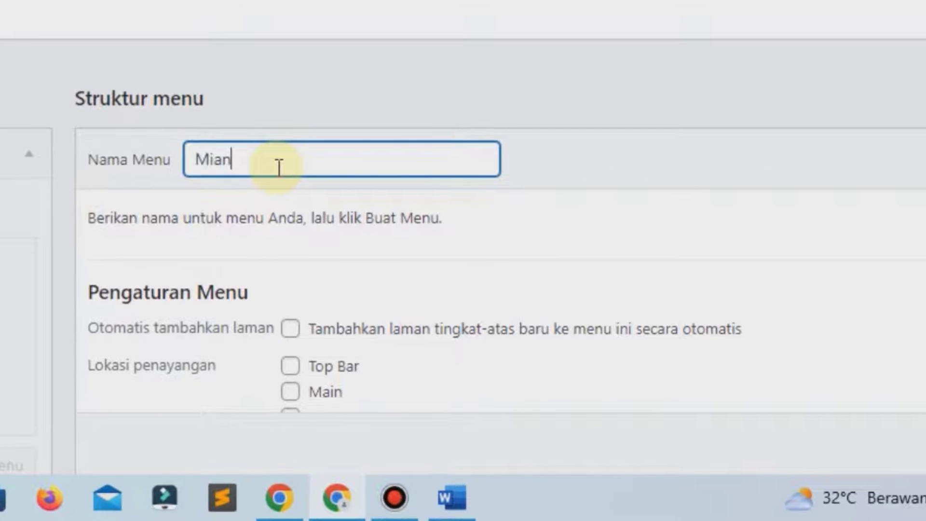
{"action": "type", "text": "ain menu"}
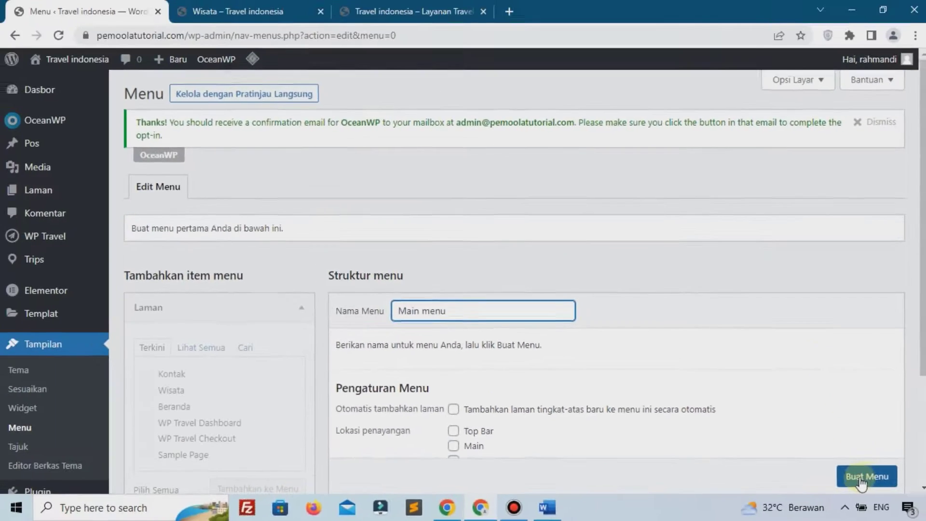
{"action": "left_click", "coordinate": [862, 478]}
Add the Kontak, Wisata, Beranda and WP Travel Dashboard pages to Main menu
{"action": "left_click", "coordinate": [149, 317]}
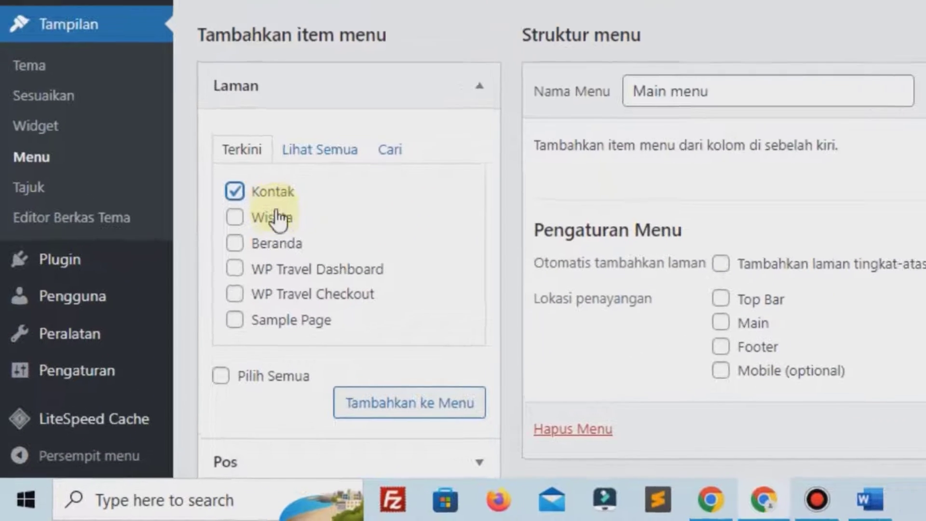
{"action": "left_click", "coordinate": [277, 218]}
{"action": "left_click", "coordinate": [279, 243]}
{"action": "left_click", "coordinate": [289, 261]}
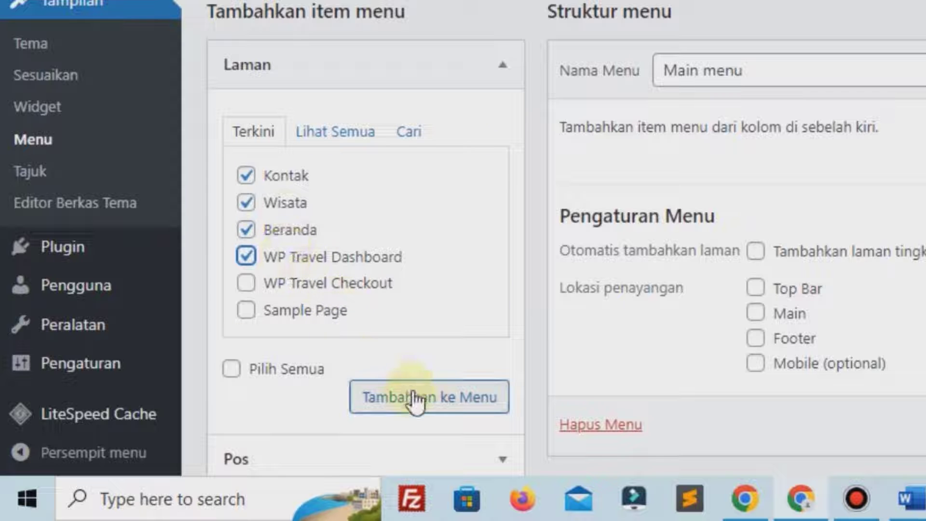
{"action": "left_click", "coordinate": [415, 397]}
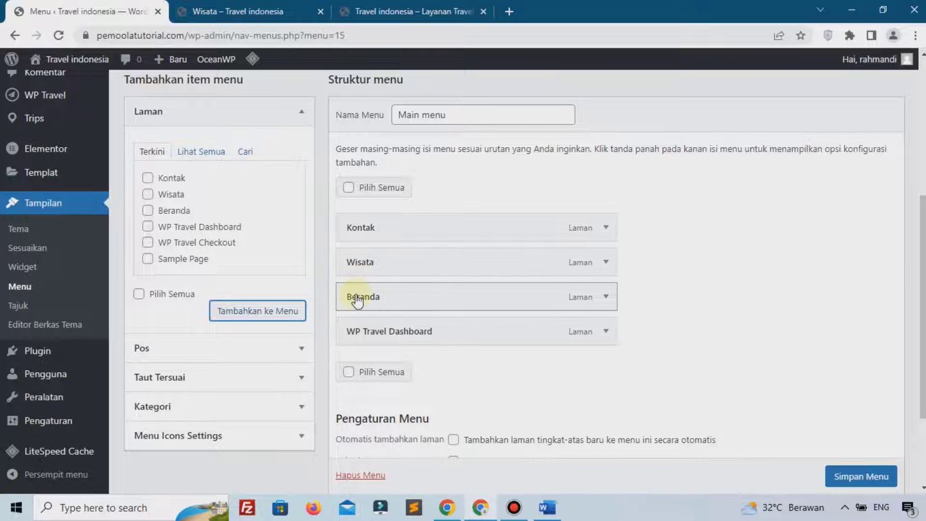
Move Beranda and Wisata to the top of Main menu and relabel WP Travel Dashboard as 'Dashboard'
{"action": "left_click_drag", "start_coordinate": [358, 299], "coordinate": [369, 228]}
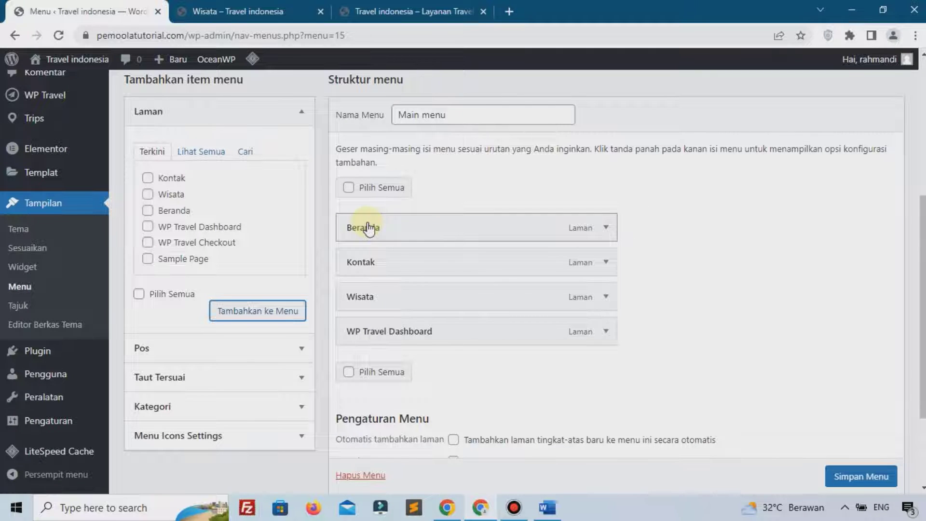
{"action": "left_click_drag", "start_coordinate": [362, 294], "coordinate": [360, 267]}
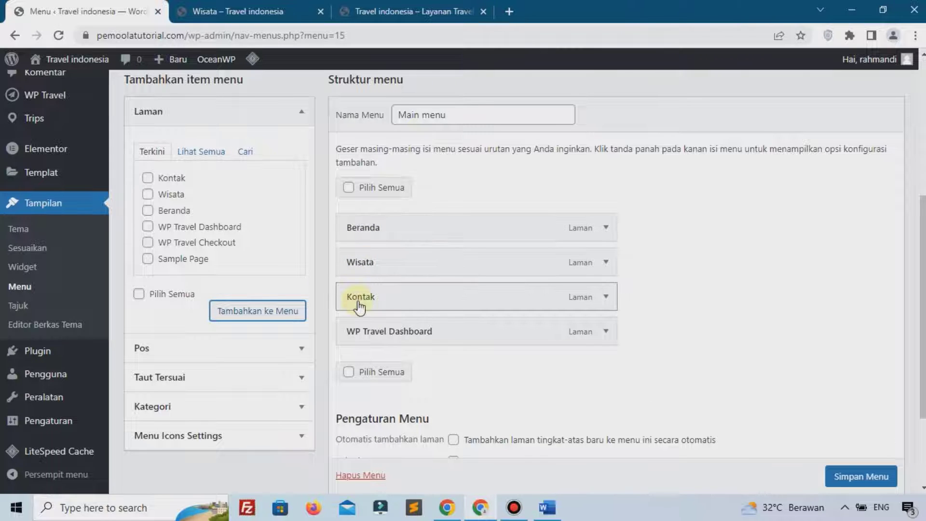
{"action": "scroll", "coordinate": [463, 295], "scroll_direction": "down", "scroll_amount": 1}
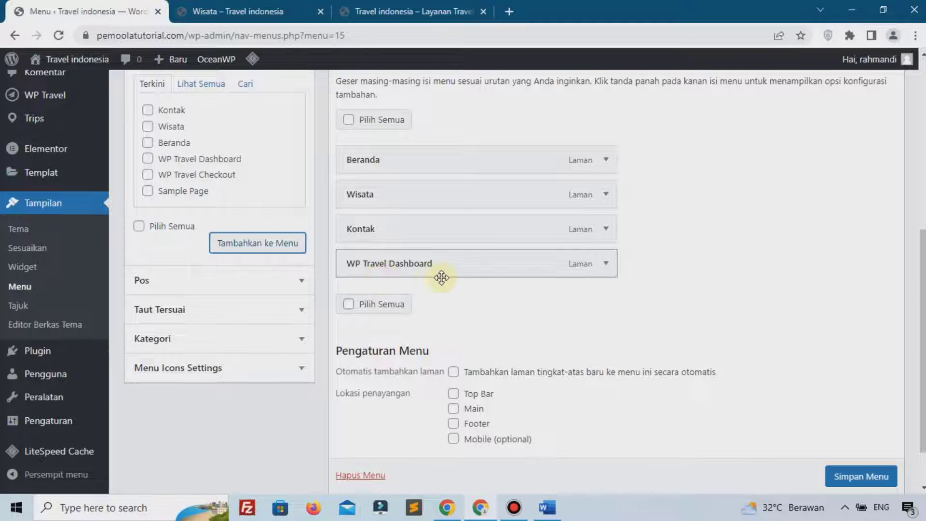
{"action": "left_click", "coordinate": [606, 263]}
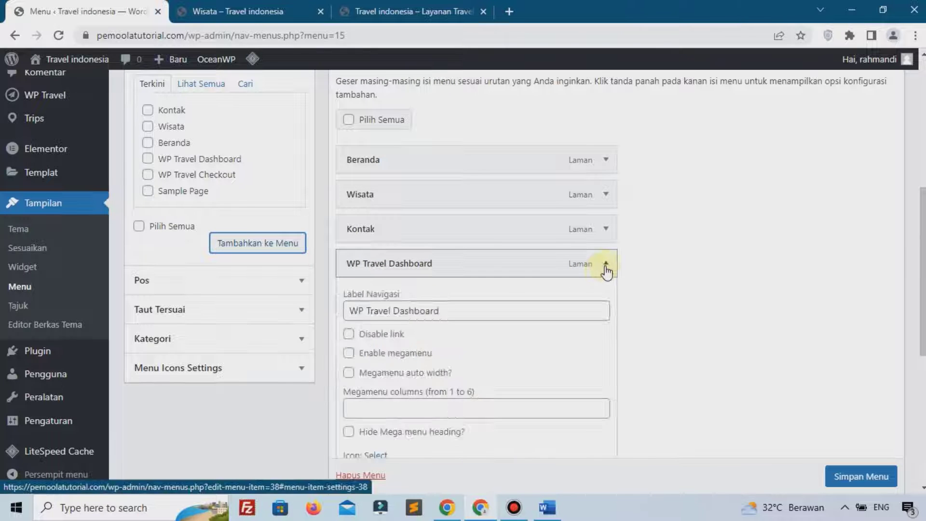
{"action": "triple_click", "coordinate": [448, 312]}
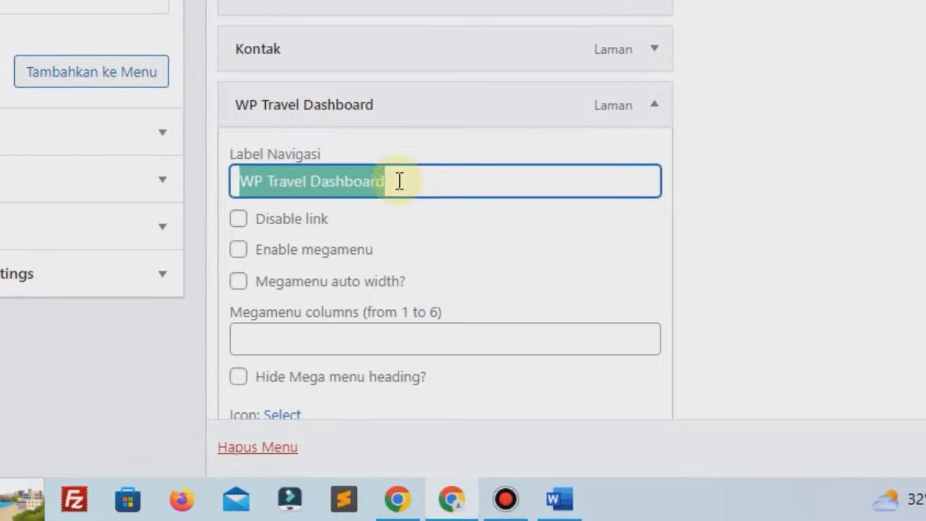
{"action": "type", "text": "D"}
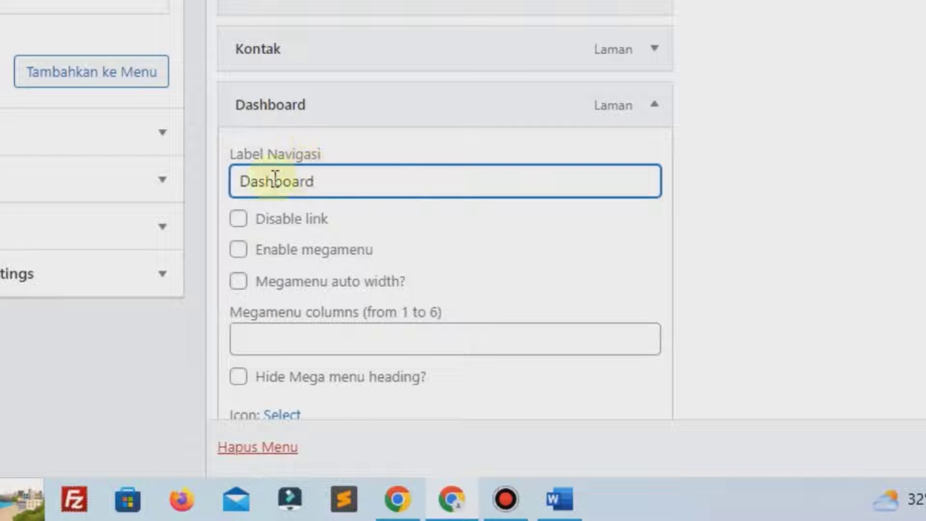
{"action": "left_click", "coordinate": [654, 116]}
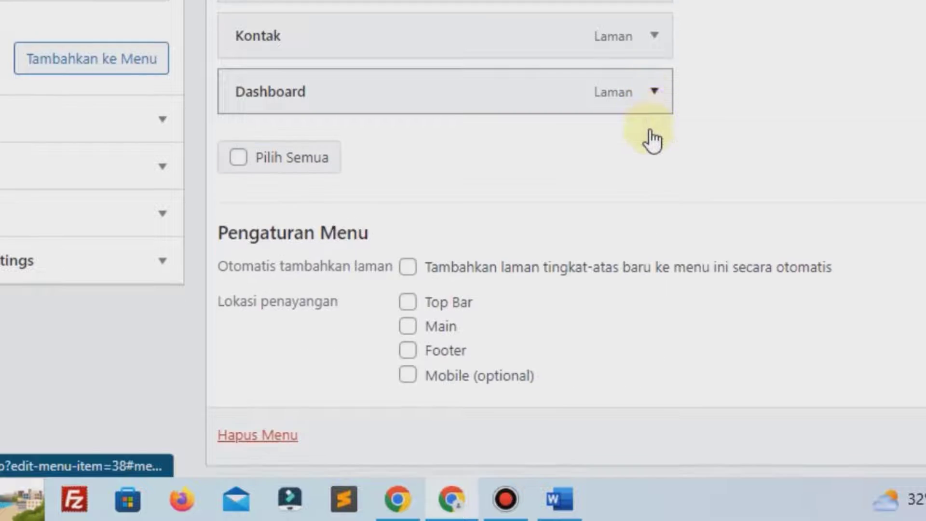
Assign the menu to the Main and Mobile display locations, save it, and go to the Wisata tab
{"action": "scroll", "coordinate": [531, 202], "scroll_direction": "down", "scroll_amount": 2}
{"action": "left_click", "coordinate": [408, 245]}
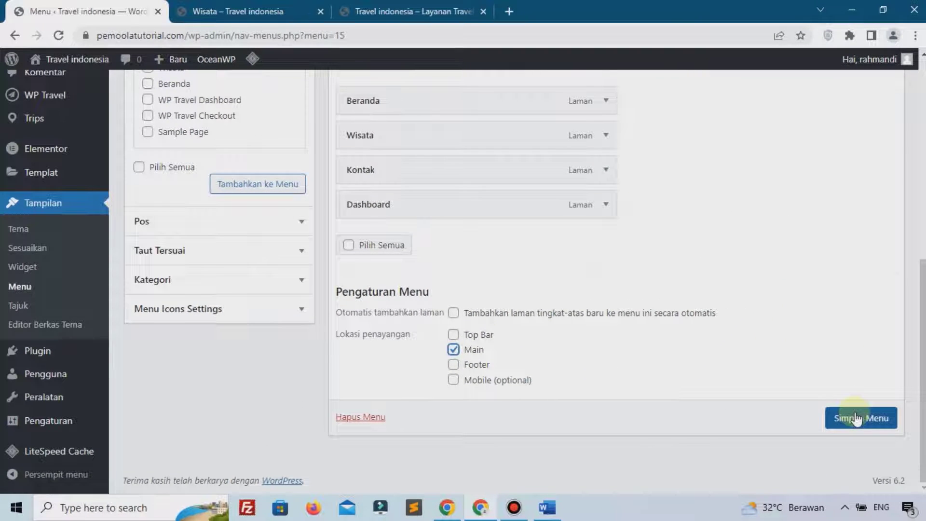
{"action": "left_click", "coordinate": [856, 417]}
{"action": "scroll", "coordinate": [519, 417], "scroll_direction": "down", "scroll_amount": 4}
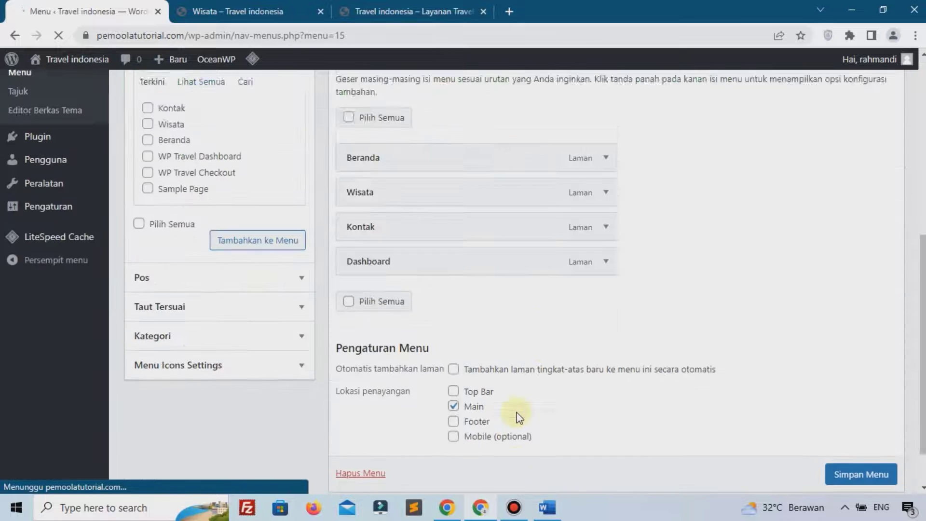
{"action": "left_click", "coordinate": [490, 409]}
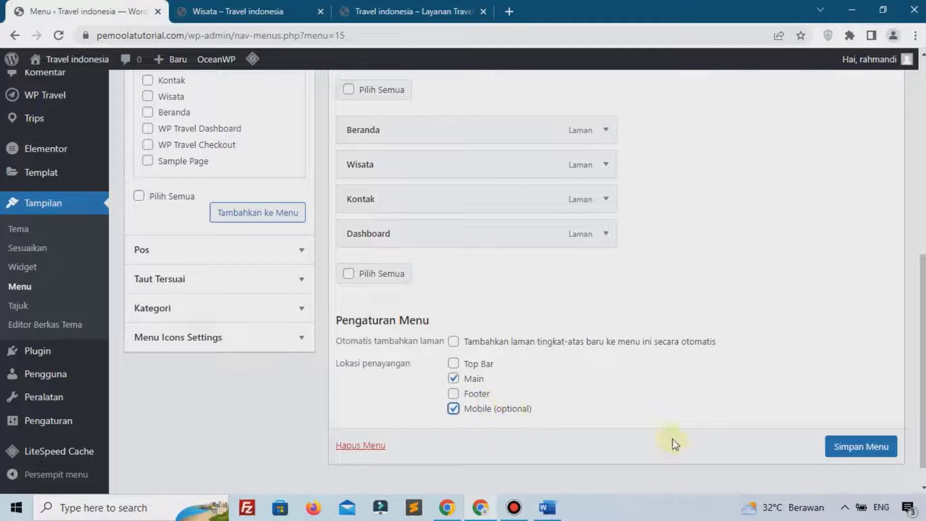
{"action": "scroll", "coordinate": [838, 450], "scroll_direction": "down", "scroll_amount": 1}
{"action": "left_click", "coordinate": [849, 439]}
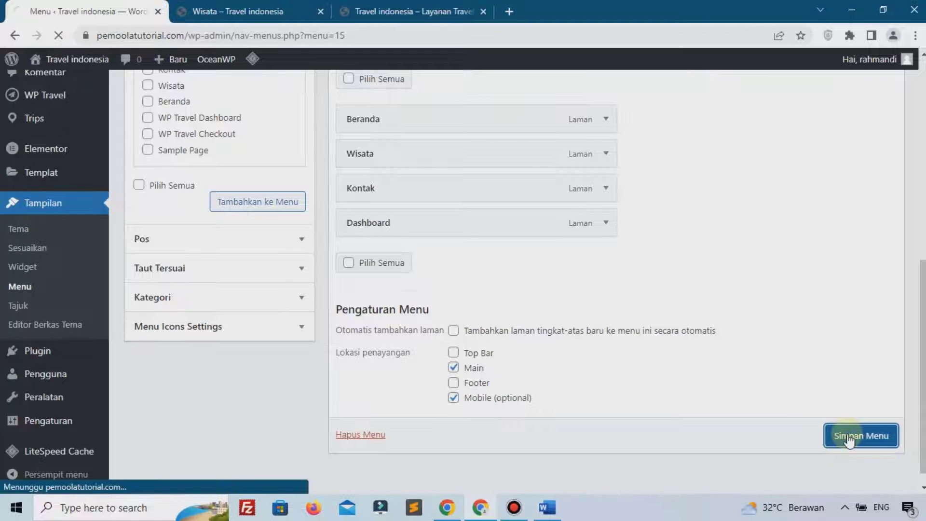
{"action": "left_click", "coordinate": [203, 11]}
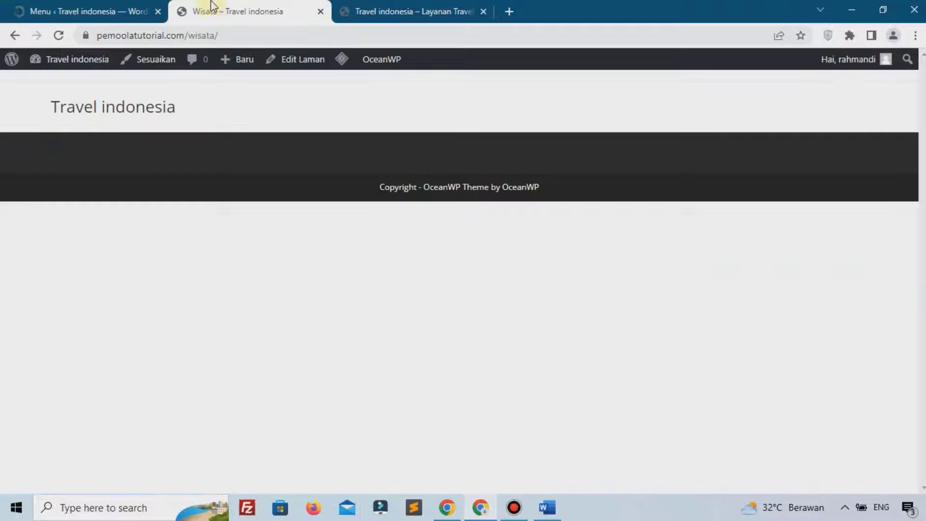
Reload the Wisata page to confirm the header shows Beranda, Wisata, Kontak and Dashboard, then return to Menus
{"action": "left_click", "coordinate": [59, 35]}
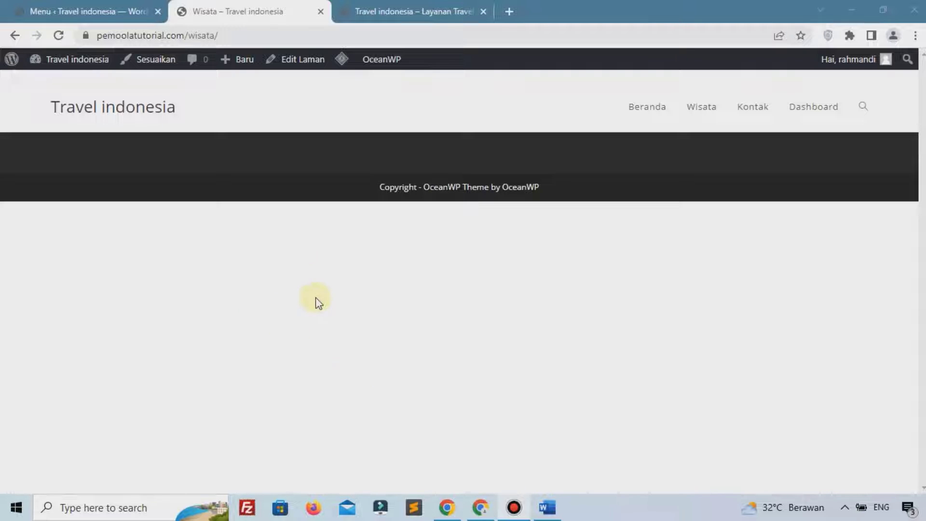
{"action": "left_click", "coordinate": [121, 6]}
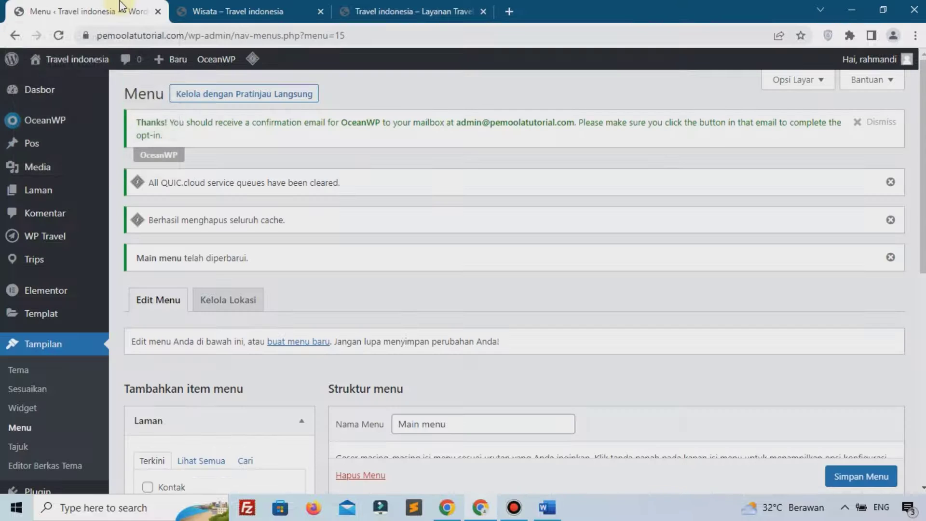
{"action": "left_click", "coordinate": [19, 171]}
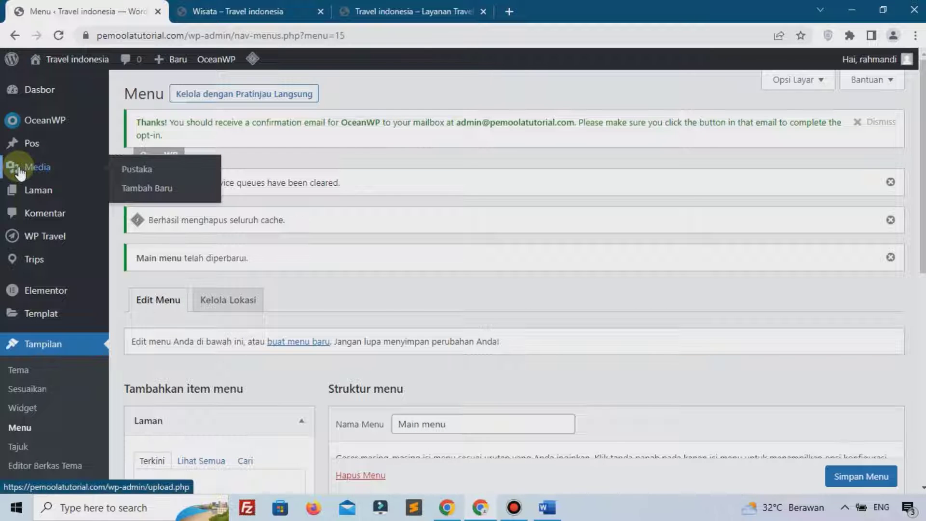
{"action": "scroll", "coordinate": [20, 172], "scroll_direction": "down", "scroll_amount": 6}
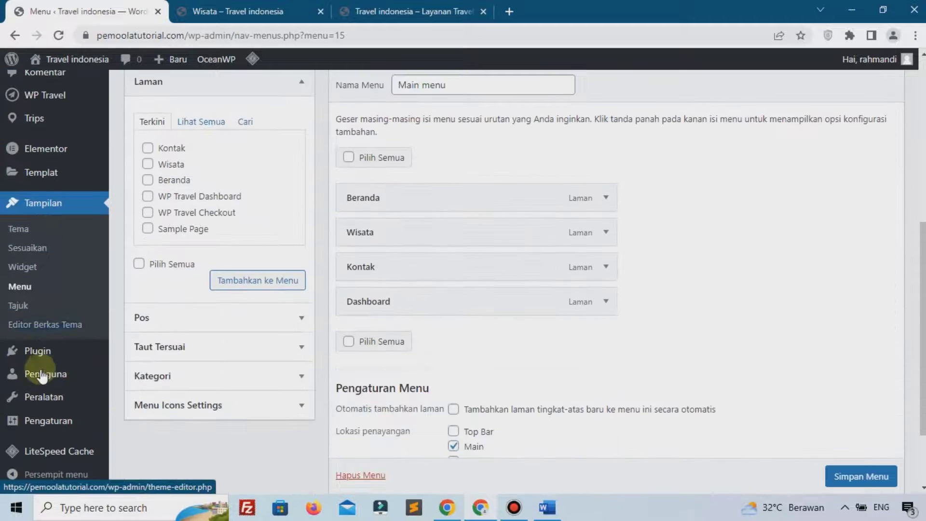
In Pengaturan > Membaca, choose Laman statis with Beranda as the homepage and save
{"action": "mouse_move", "coordinate": [49, 422]}
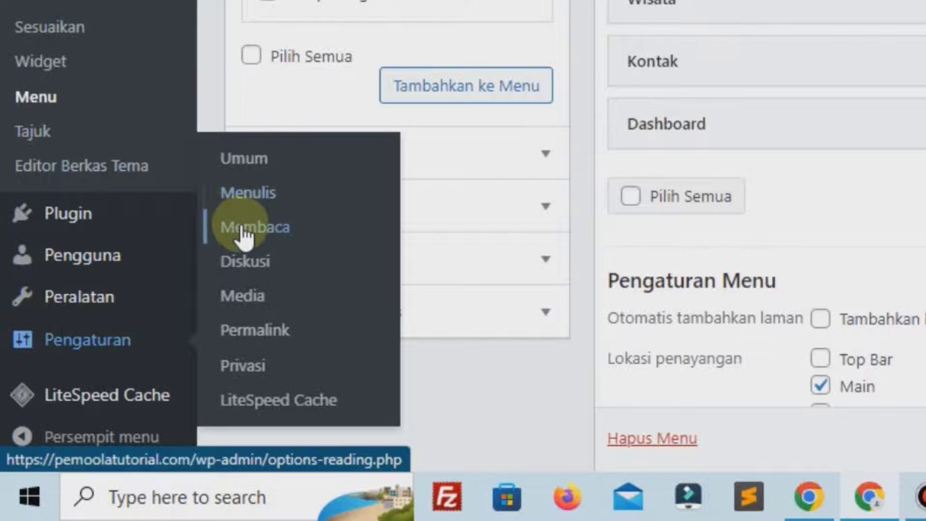
{"action": "left_click", "coordinate": [212, 267]}
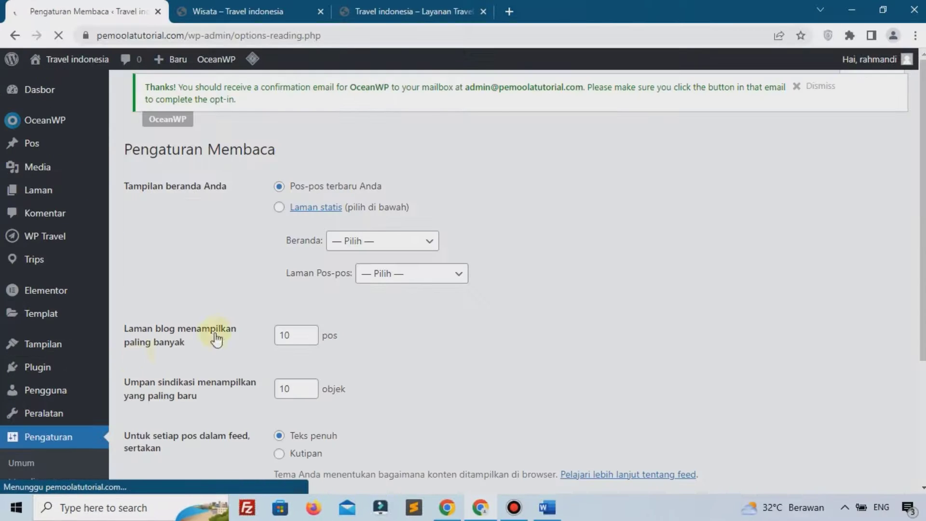
{"action": "left_click", "coordinate": [296, 189]}
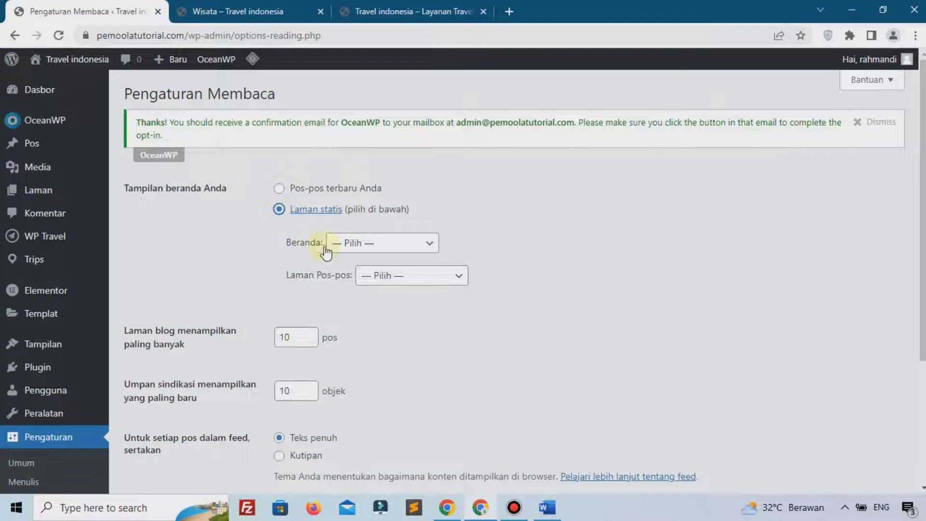
{"action": "left_click", "coordinate": [368, 242]}
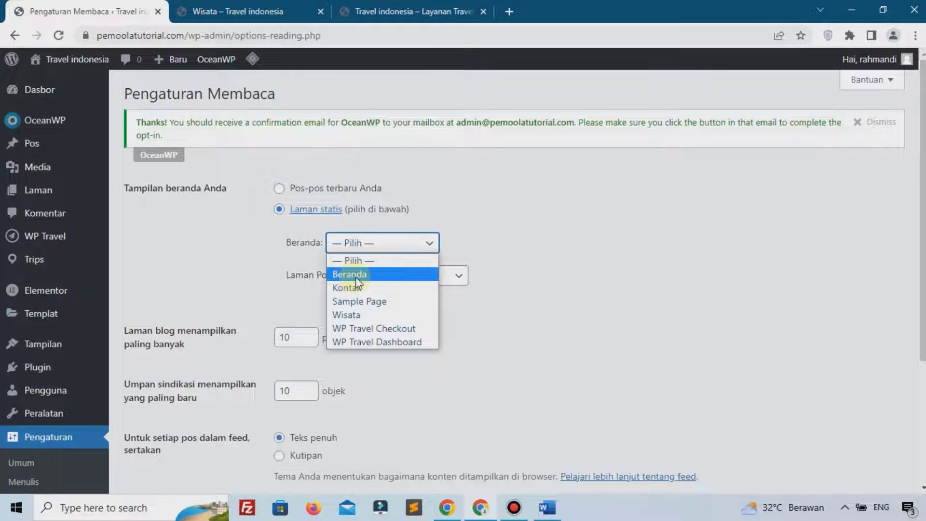
{"action": "left_click", "coordinate": [356, 275]}
{"action": "scroll", "coordinate": [270, 333], "scroll_direction": "down", "scroll_amount": 3}
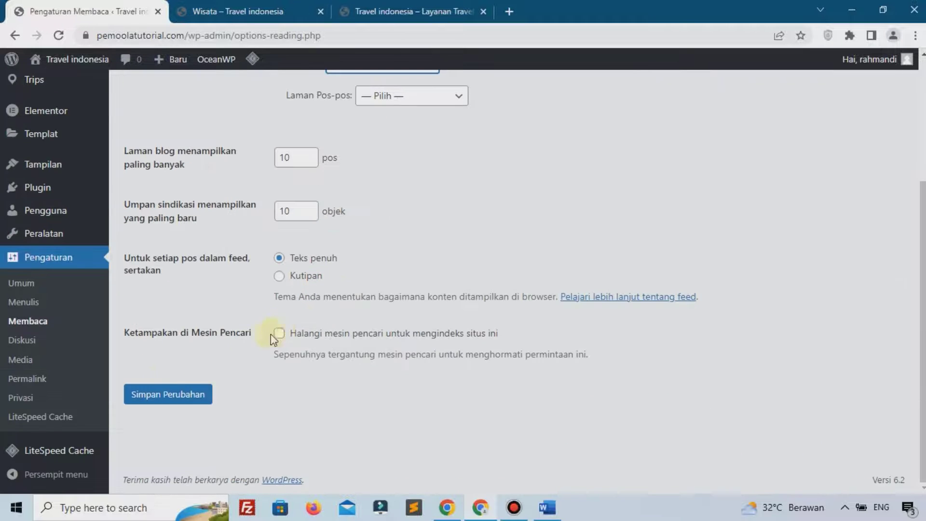
{"action": "left_click", "coordinate": [160, 398]}
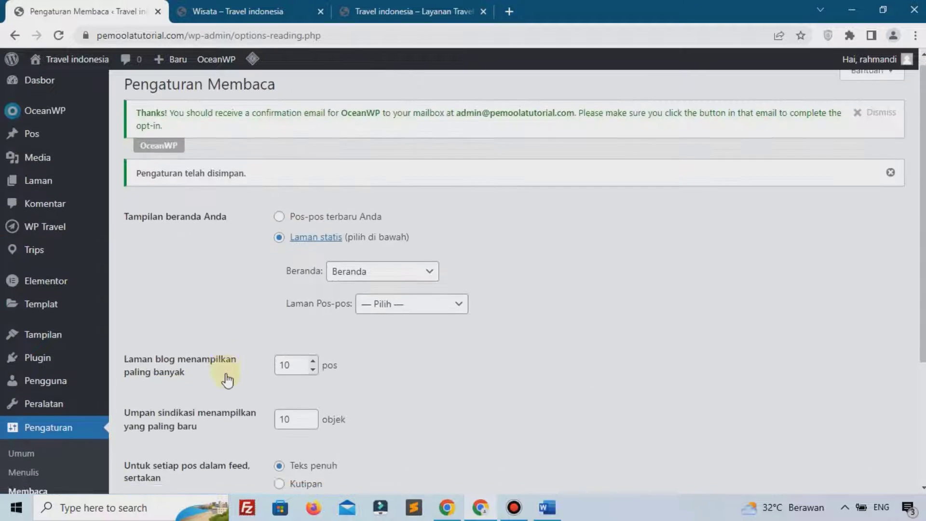
{"action": "scroll", "coordinate": [227, 377], "scroll_direction": "down", "scroll_amount": 3}
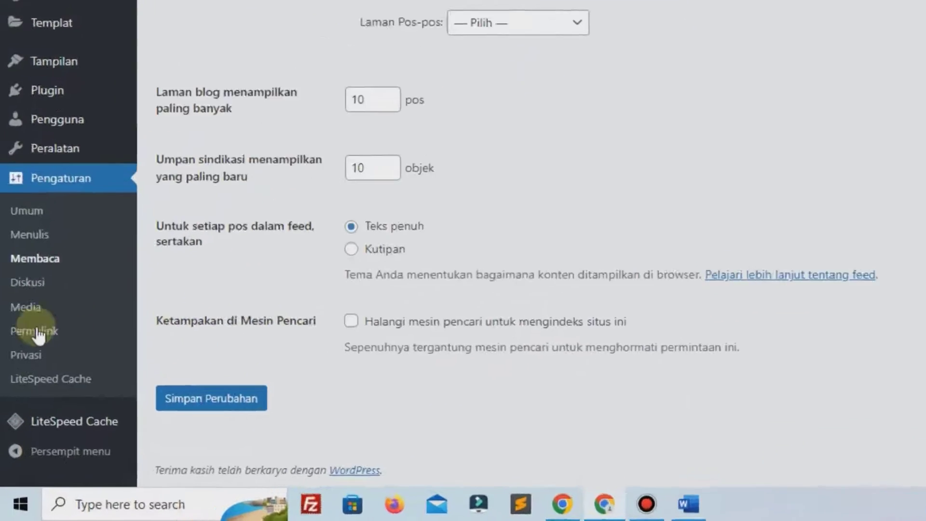
Select the Nama tulisan (/%postname%/) permalink structure and save the change
{"action": "left_click", "coordinate": [14, 369]}
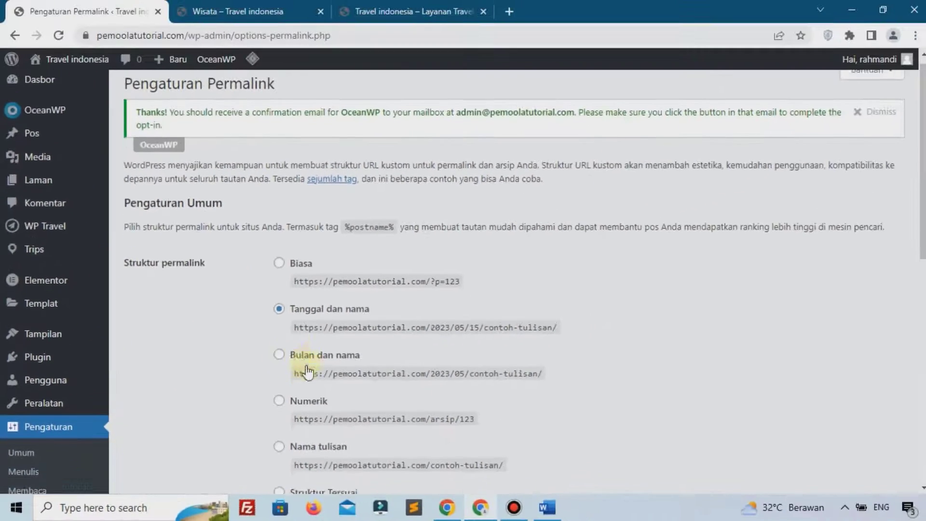
{"action": "scroll", "coordinate": [476, 111], "scroll_direction": "down", "scroll_amount": 5}
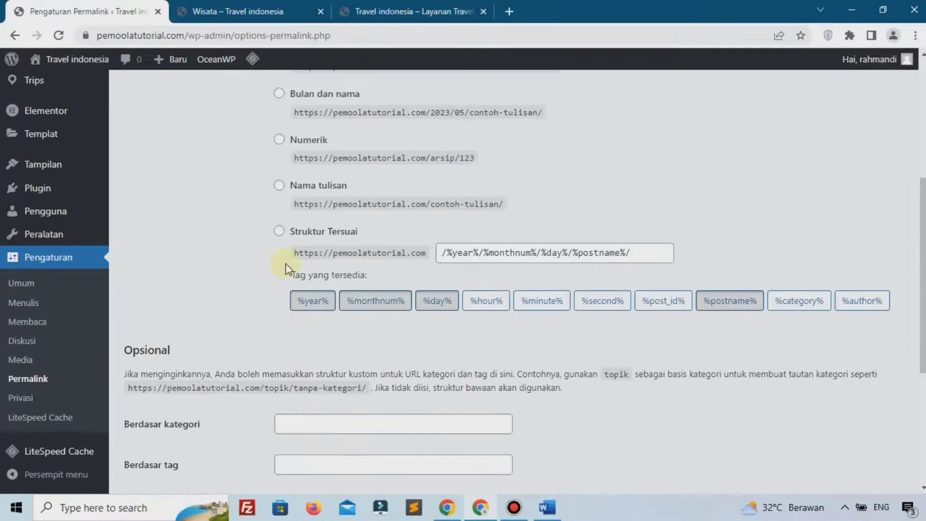
{"action": "left_click", "coordinate": [300, 187]}
{"action": "scroll", "coordinate": [296, 193], "scroll_direction": "down", "scroll_amount": 5}
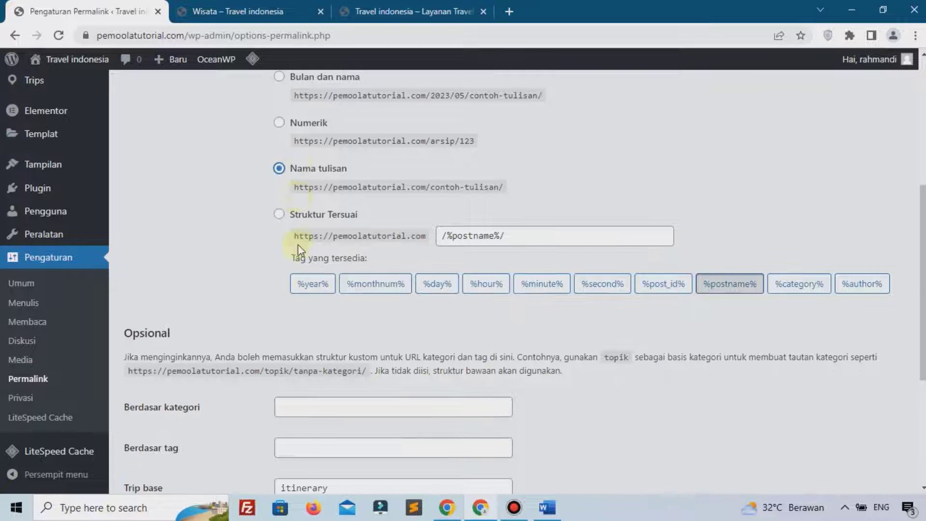
{"action": "left_click", "coordinate": [179, 424]}
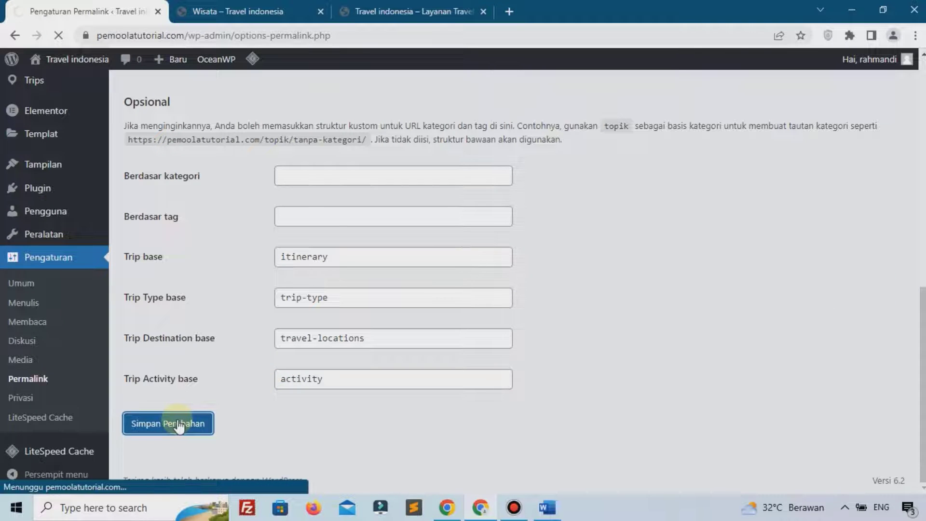
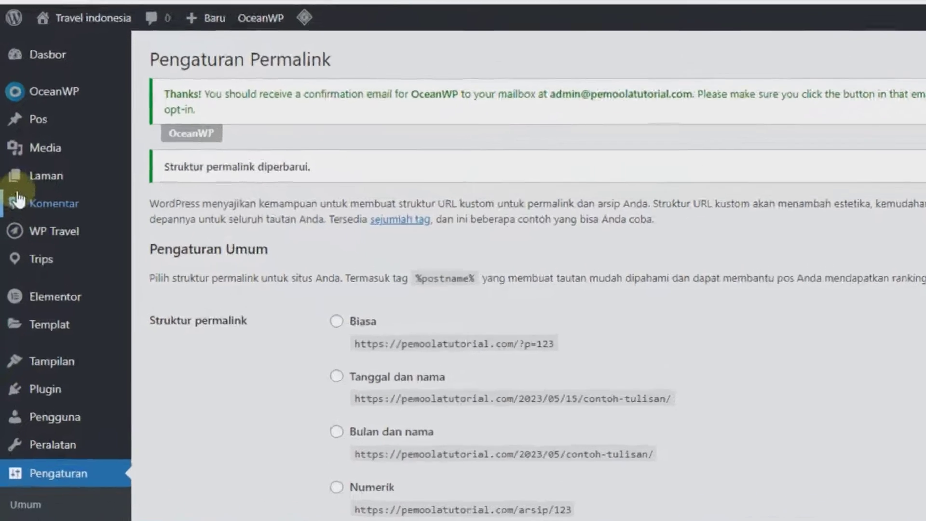
From All Pages, open the Beranda page in the Elementor editor
{"action": "mouse_move", "coordinate": [11, 193]}
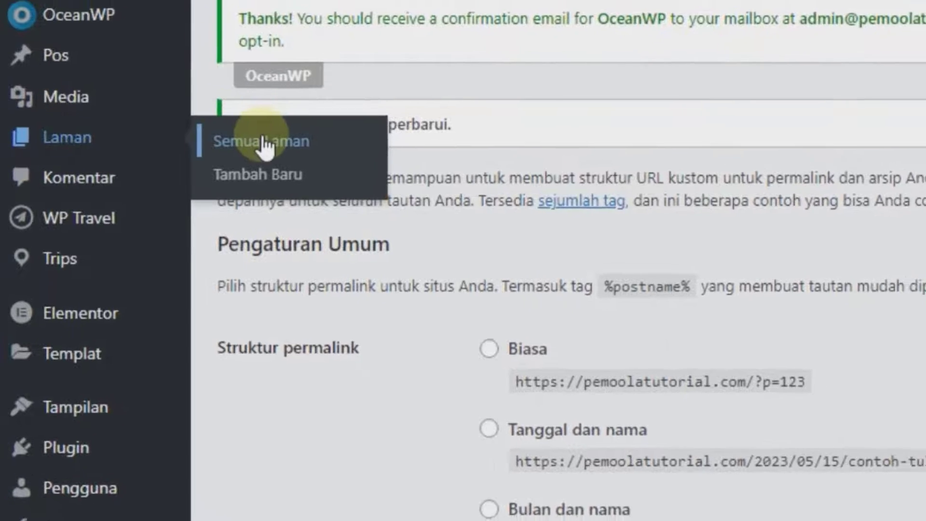
{"action": "left_click", "coordinate": [265, 141]}
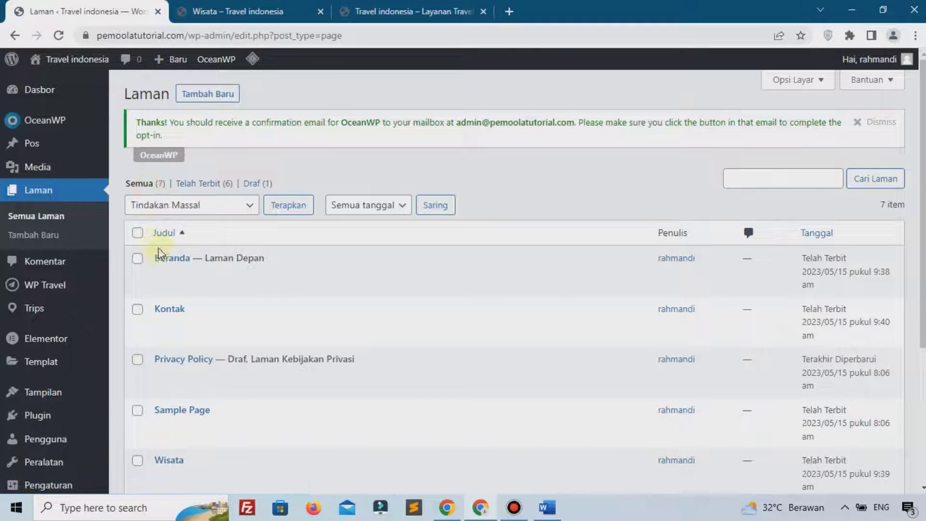
{"action": "mouse_move", "coordinate": [162, 264]}
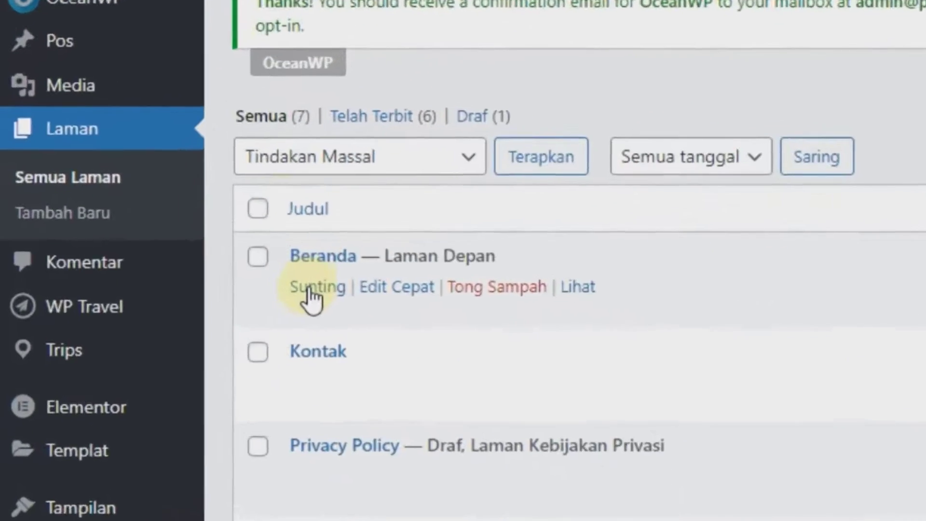
{"action": "left_click", "coordinate": [307, 288]}
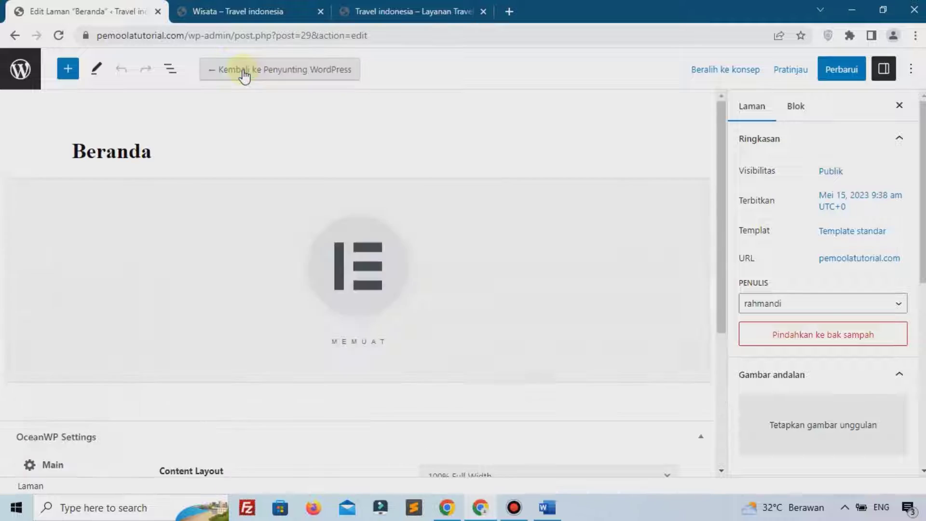
{"action": "left_click", "coordinate": [244, 76]}
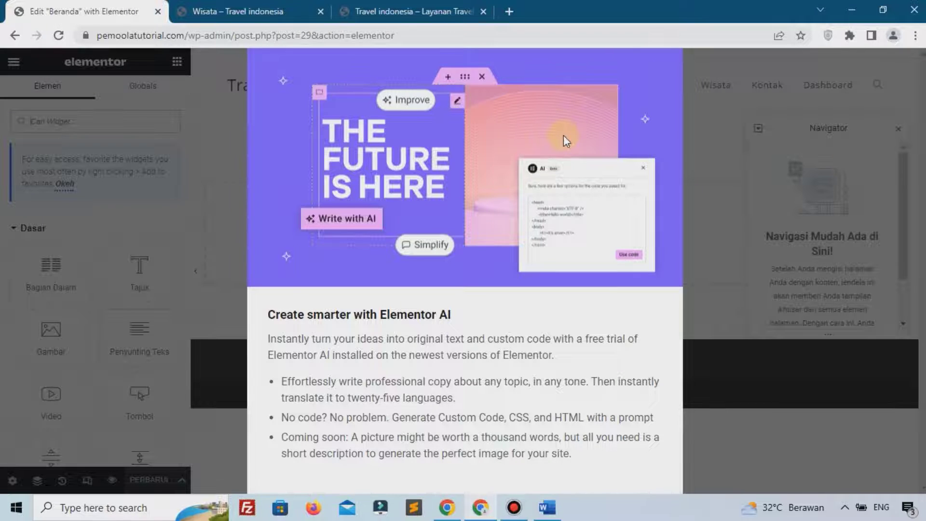
Dismiss the What's New announcements and hide the Navigator panel
{"action": "key", "text": "ctrl+minus"}
{"action": "key", "text": "ctrl+minus"}
{"action": "left_click", "coordinate": [619, 73]}
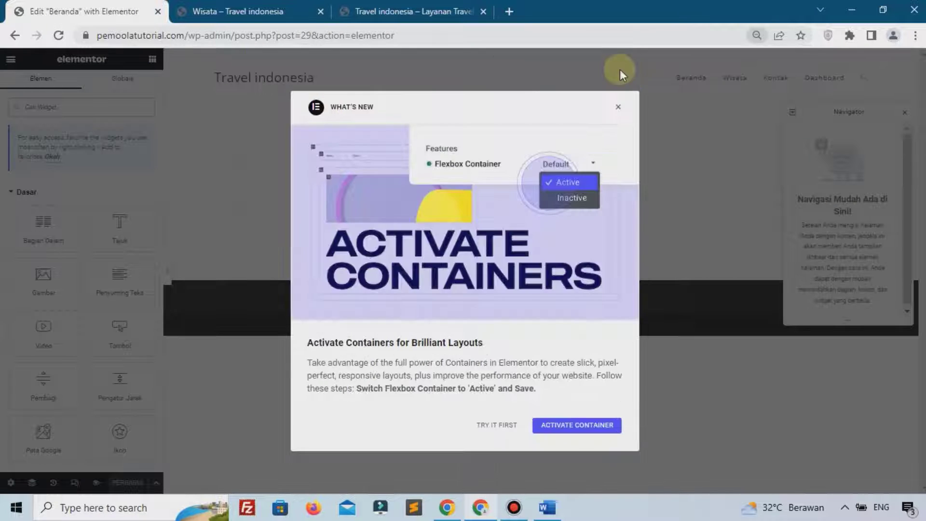
{"action": "left_click", "coordinate": [618, 110]}
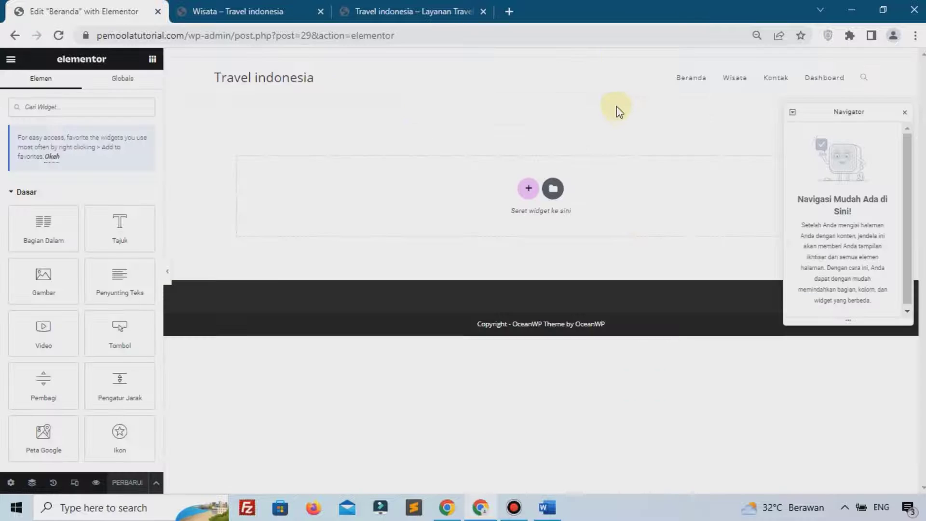
{"action": "left_click", "coordinate": [906, 115]}
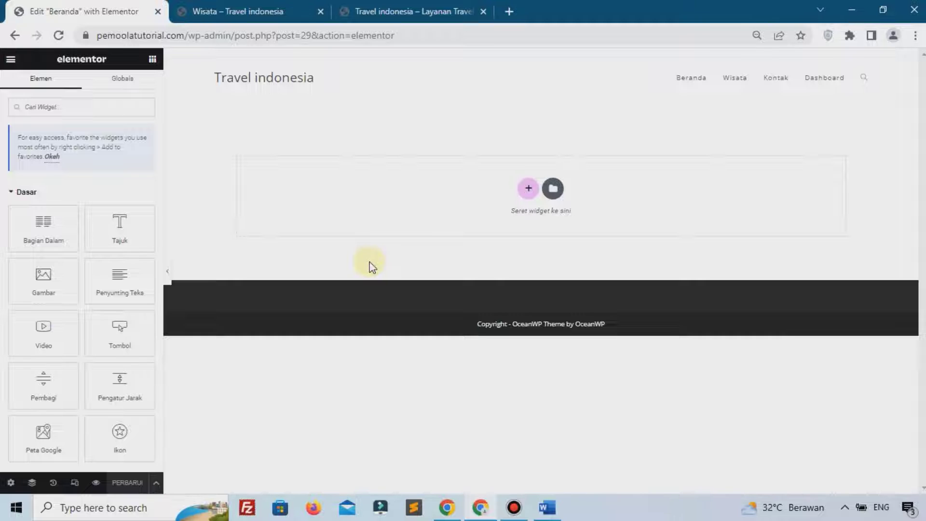
{"action": "key", "text": "ctrl+0"}
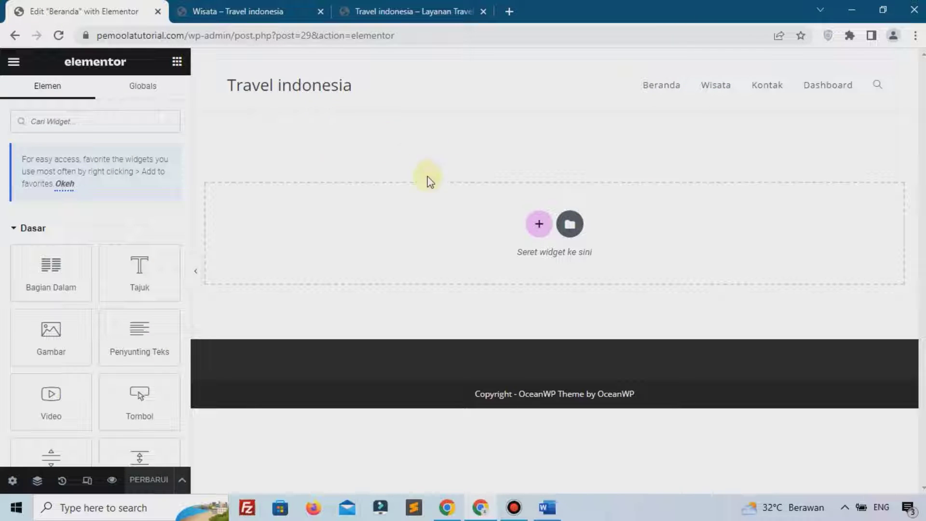
Add a one-column section with a 500 px minimum height
{"action": "left_click", "coordinate": [537, 223]}
{"action": "left_click", "coordinate": [374, 252]}
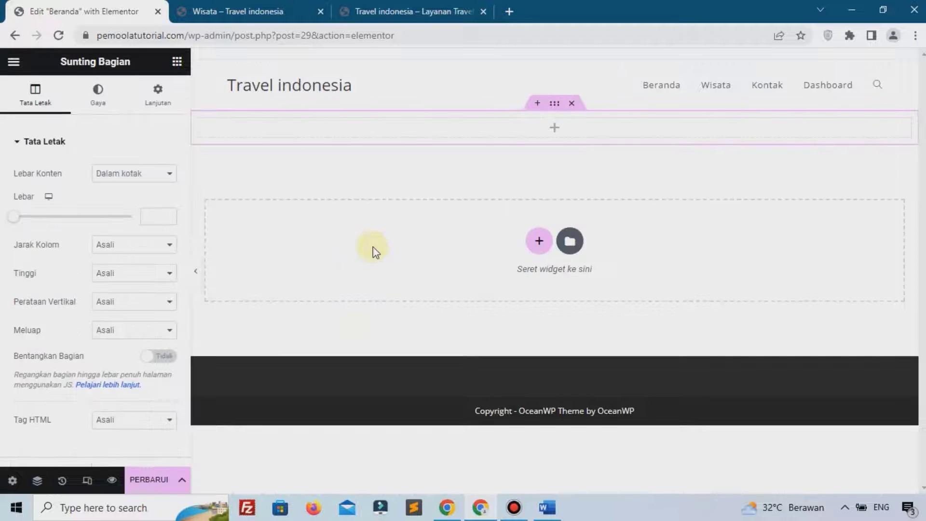
{"action": "left_click", "coordinate": [120, 276]}
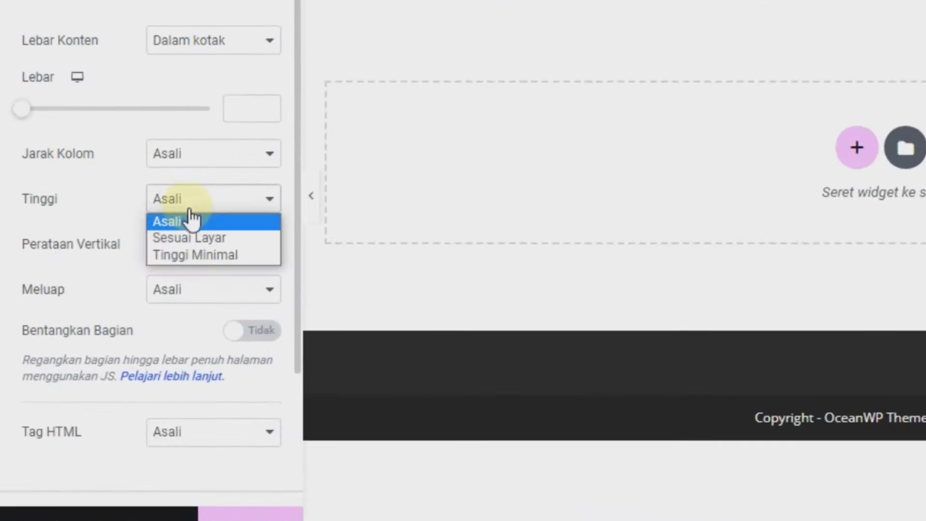
{"action": "left_click", "coordinate": [200, 255]}
{"action": "left_click_drag", "start_coordinate": [250, 266], "coordinate": [226, 266]}
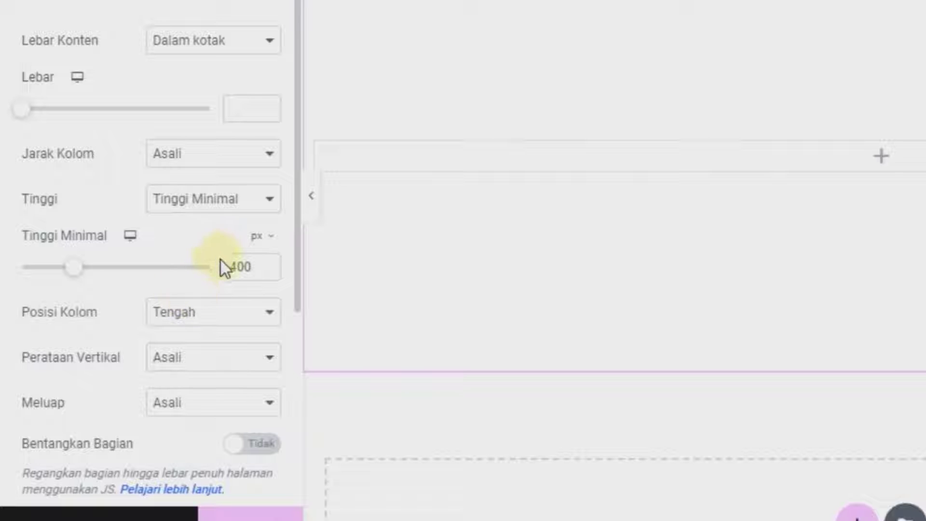
{"action": "type", "text": "5"}
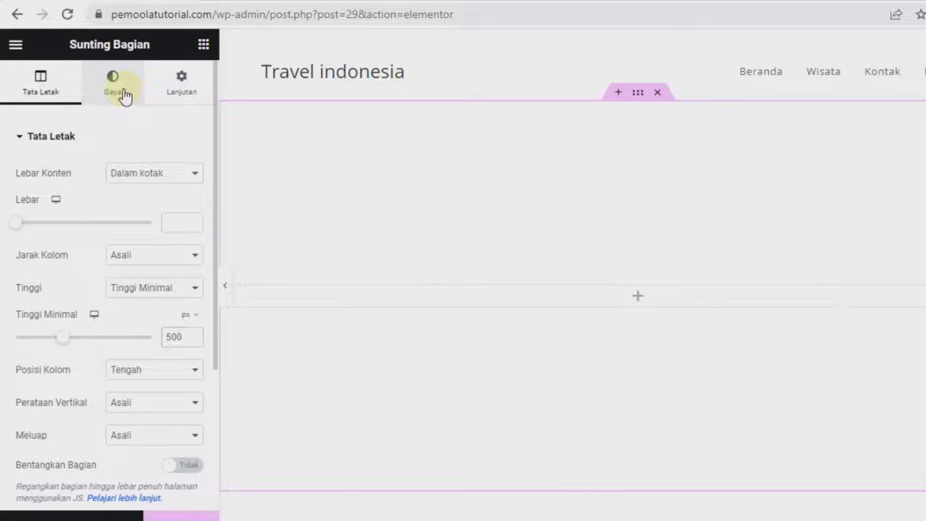
Set the lake photo from the media library as the section's classic background
{"action": "left_click", "coordinate": [116, 91]}
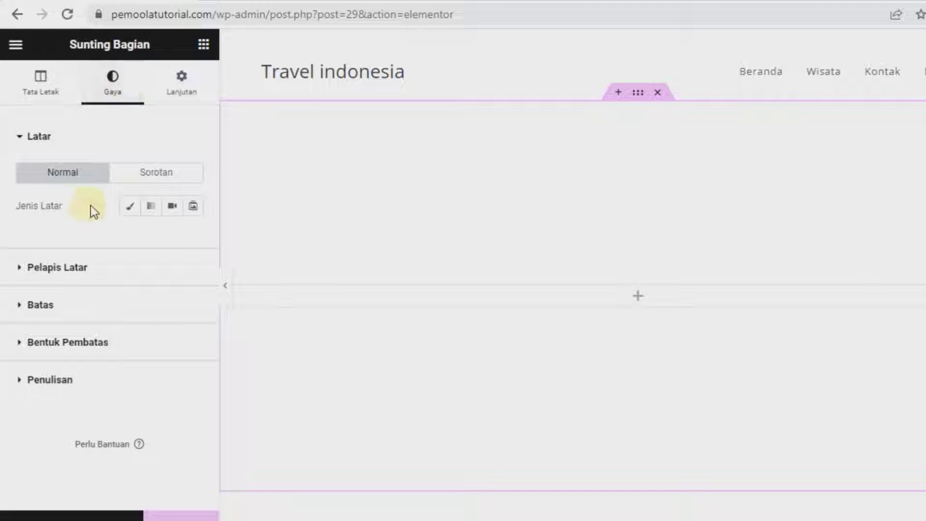
{"action": "left_click", "coordinate": [131, 208]}
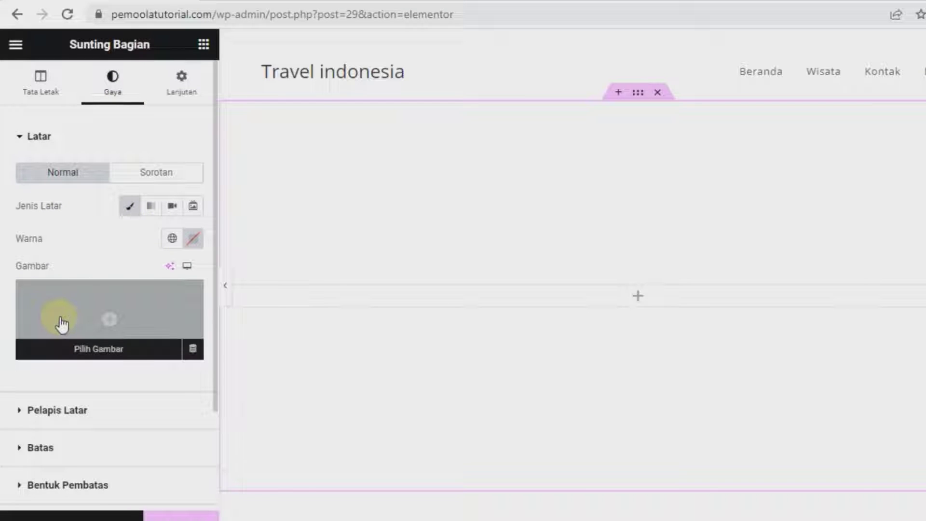
{"action": "left_click", "coordinate": [60, 318]}
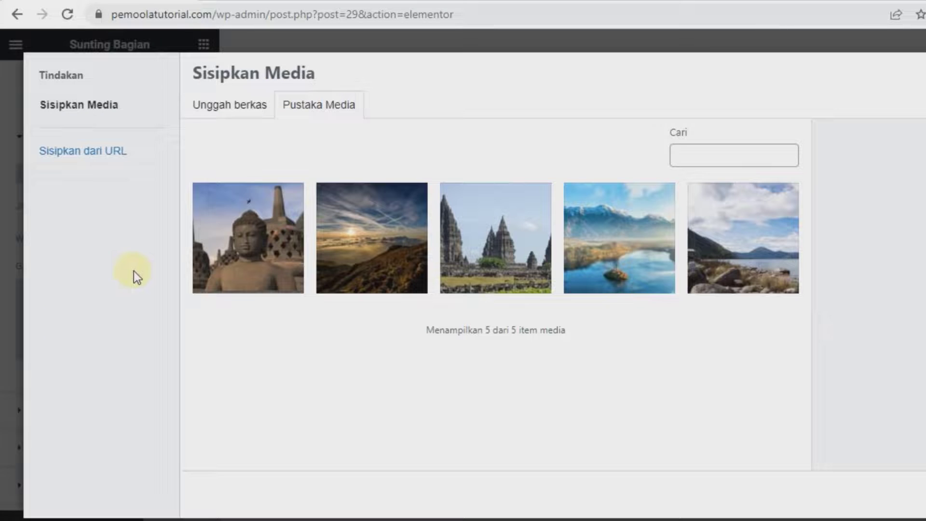
{"action": "left_click", "coordinate": [240, 107]}
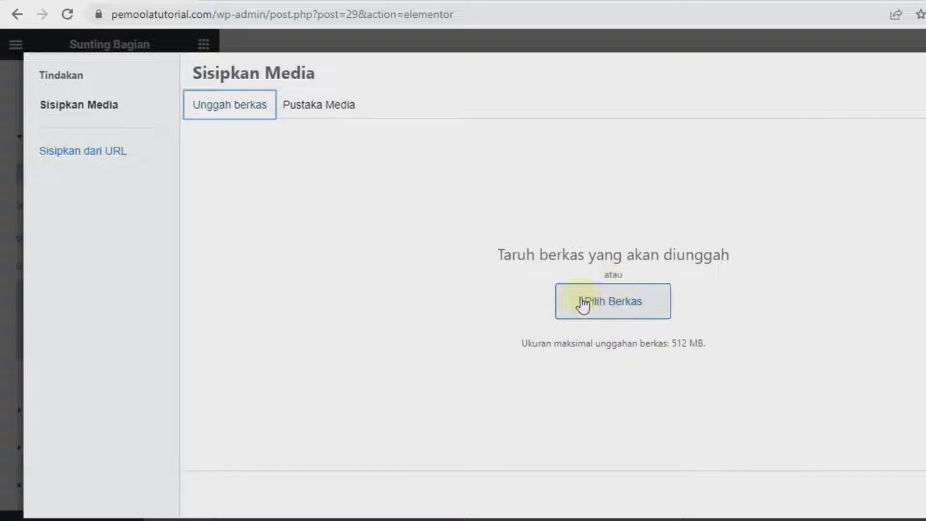
{"action": "left_click", "coordinate": [331, 113]}
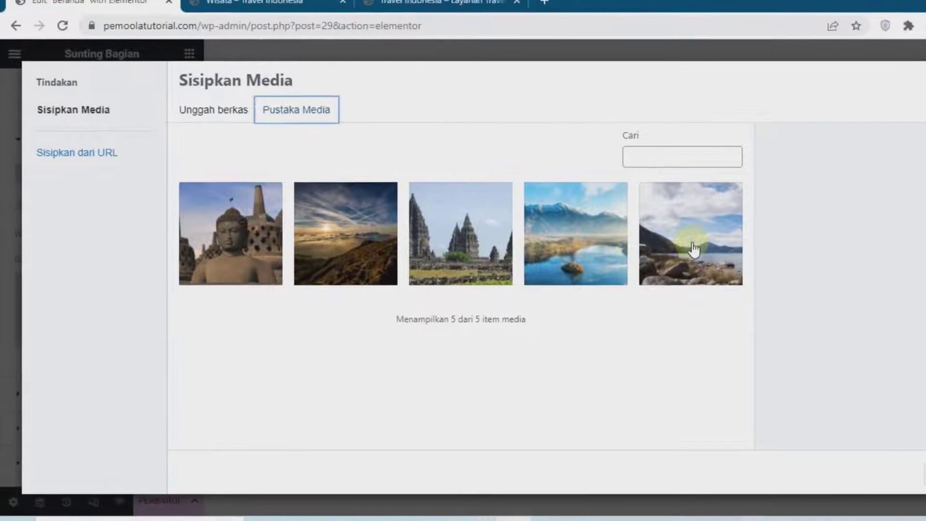
{"action": "left_click", "coordinate": [694, 248]}
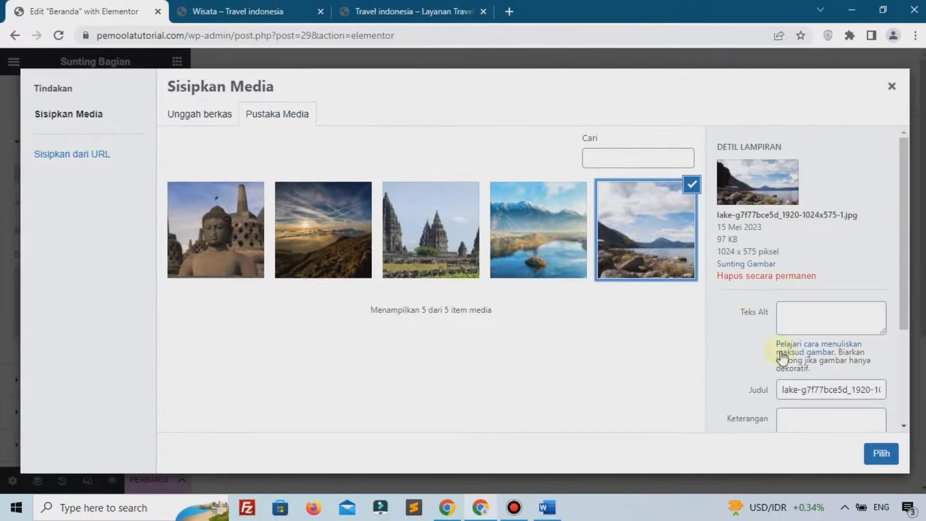
{"action": "left_click", "coordinate": [883, 455]}
Make the background image cover the section, with no repeat, centred
{"action": "scroll", "coordinate": [384, 249], "scroll_direction": "down", "scroll_amount": 2}
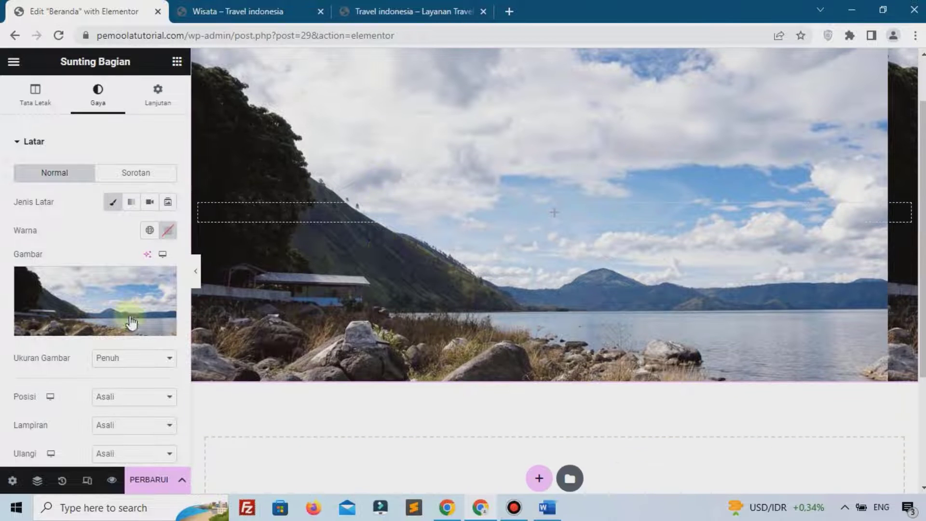
{"action": "scroll", "coordinate": [145, 318], "scroll_direction": "down", "scroll_amount": 3}
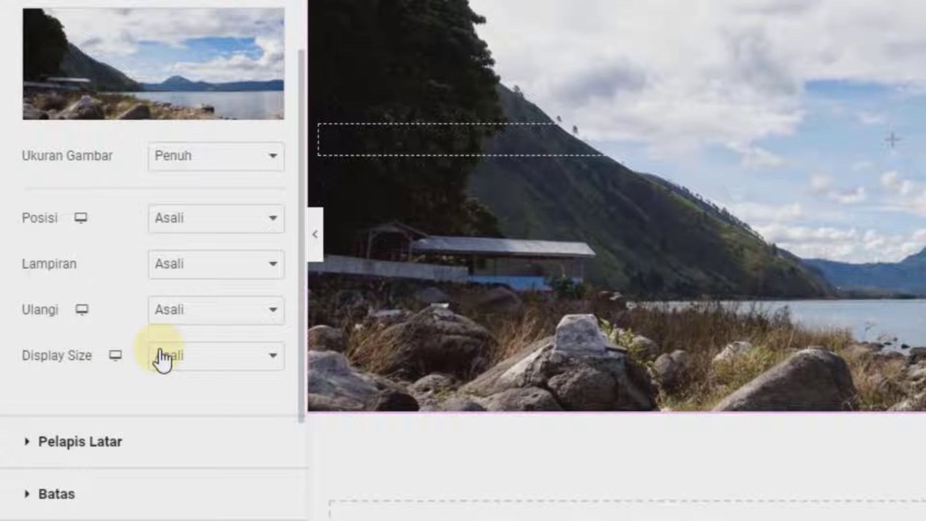
{"action": "left_click", "coordinate": [164, 360]}
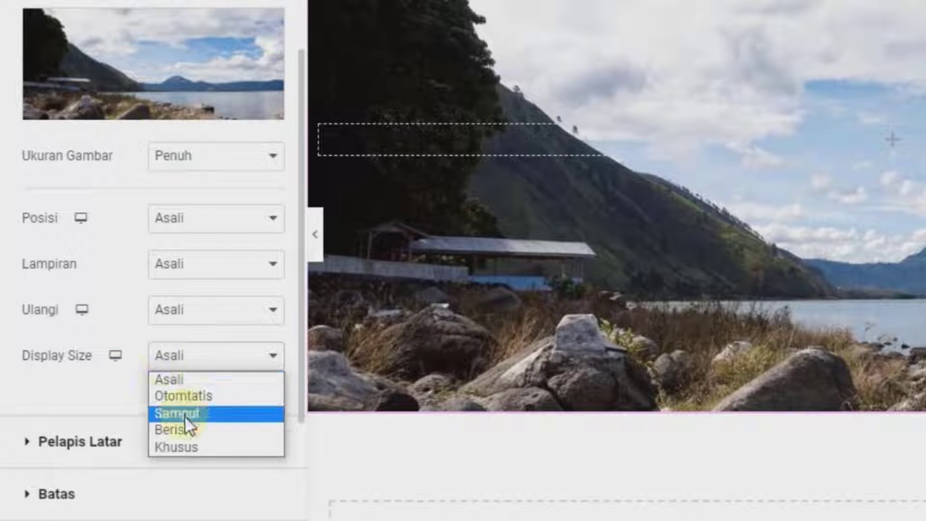
{"action": "left_click", "coordinate": [185, 416]}
{"action": "left_click", "coordinate": [186, 316]}
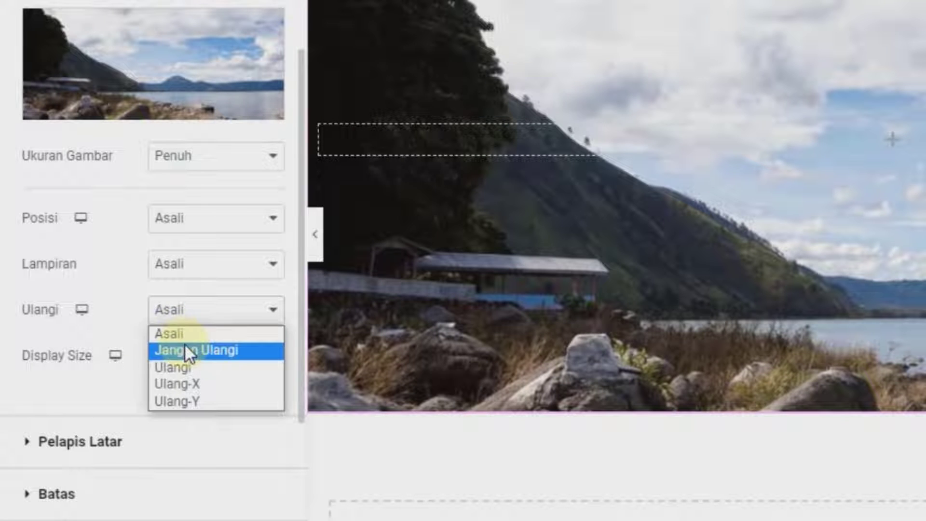
{"action": "left_click", "coordinate": [186, 351]}
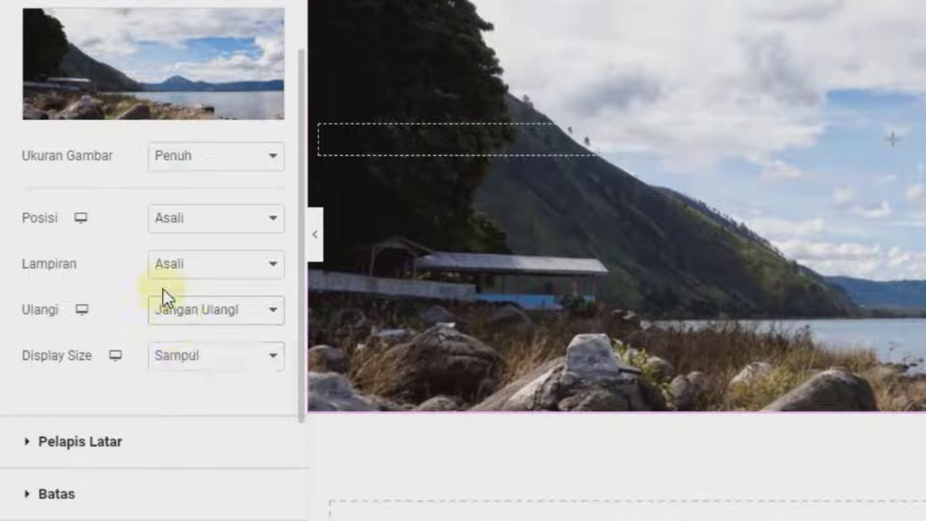
{"action": "left_click", "coordinate": [186, 218]}
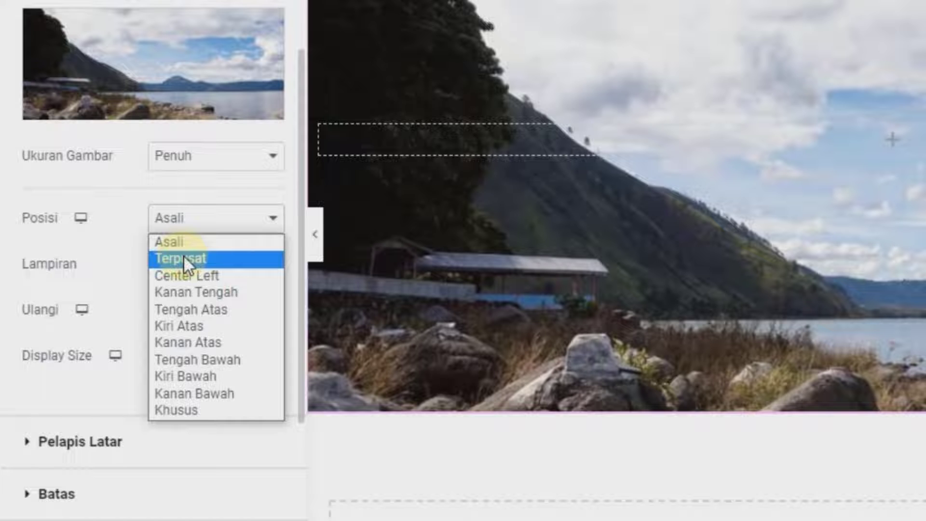
{"action": "left_click", "coordinate": [183, 257]}
{"action": "scroll", "coordinate": [630, 259], "scroll_direction": "up", "scroll_amount": 2}
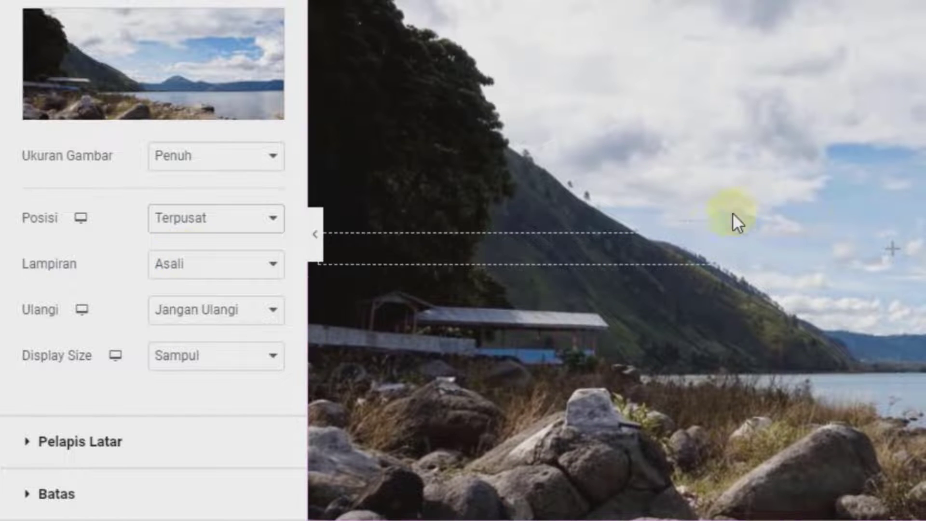
{"action": "scroll", "coordinate": [63, 391], "scroll_direction": "down", "scroll_amount": 4}
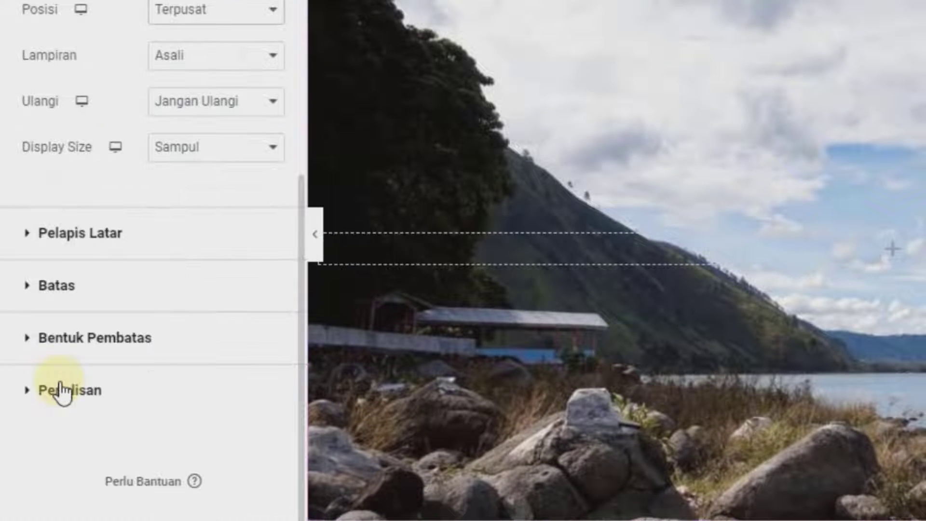
{"action": "left_click", "coordinate": [81, 233]}
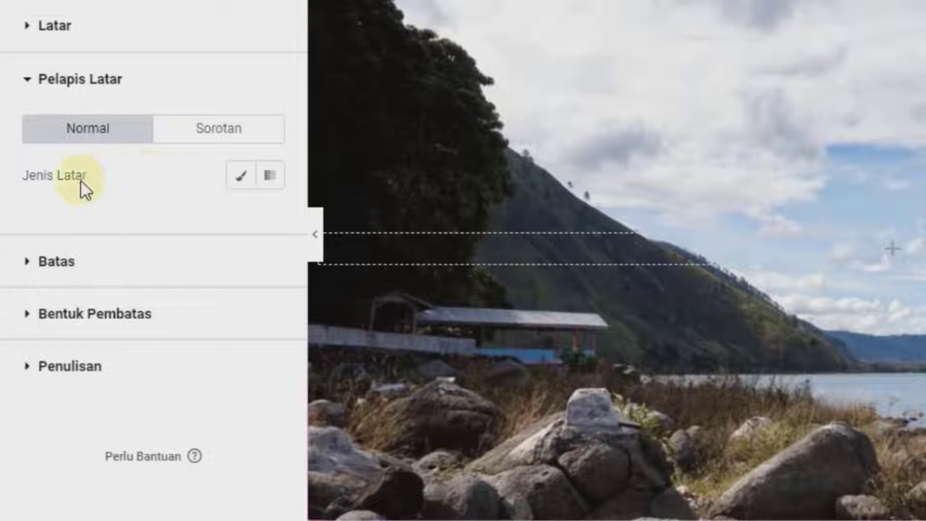
Give the section a classic black overlay at 0.33 opacity and drop in a two-column inner section
{"action": "left_click", "coordinate": [238, 184]}
{"action": "left_click", "coordinate": [271, 221]}
{"action": "left_click_drag", "start_coordinate": [352, 314], "coordinate": [393, 502]}
{"action": "left_click", "coordinate": [114, 191]}
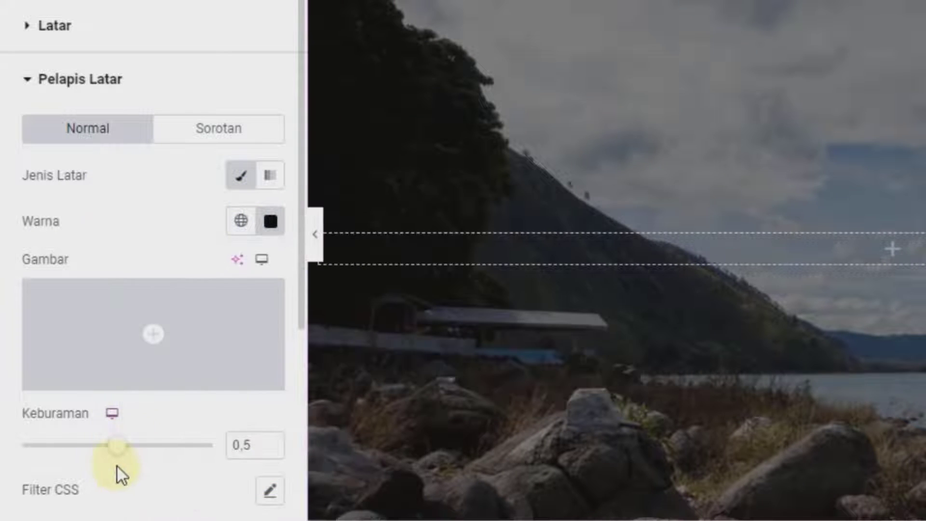
{"action": "left_click_drag", "start_coordinate": [127, 450], "coordinate": [91, 444]}
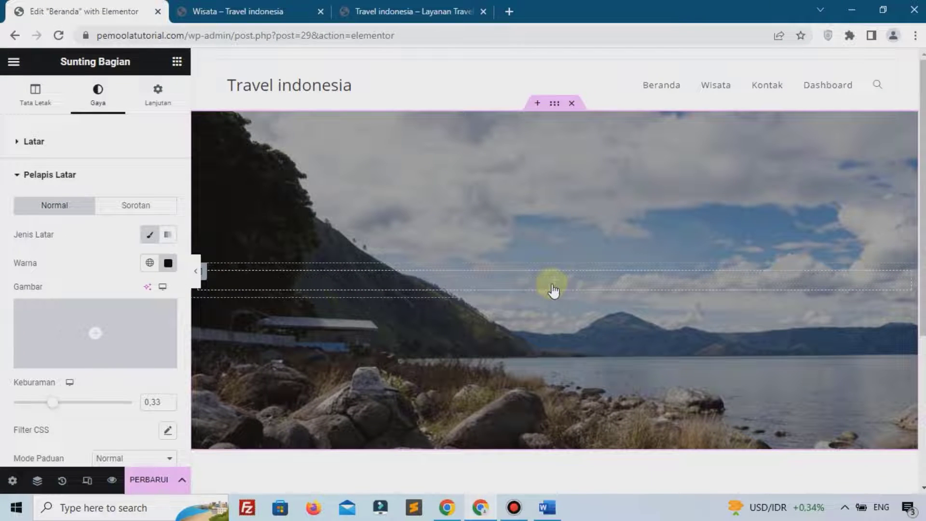
{"action": "left_click", "coordinate": [554, 289]}
{"action": "left_click_drag", "start_coordinate": [51, 270], "coordinate": [404, 285]}
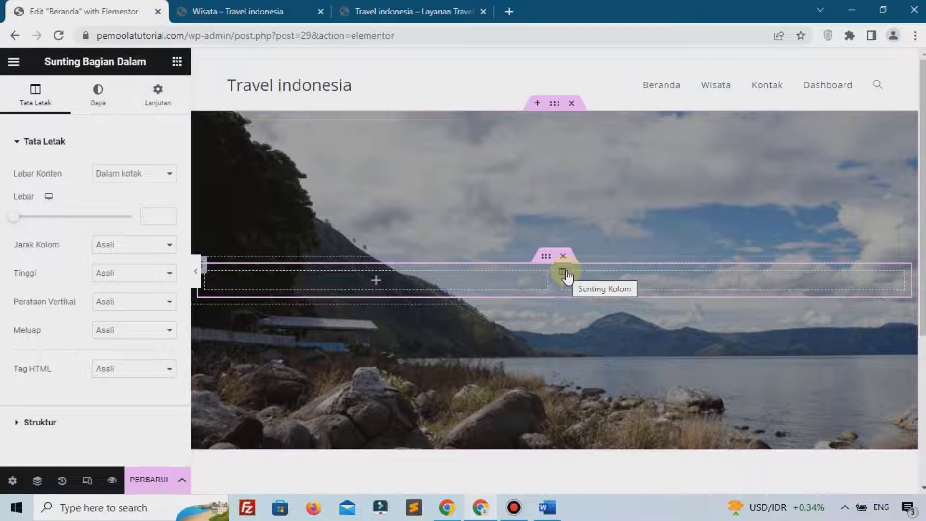
Delete the inner section's right column and add a centred 'Layanan Wisata Indonesia' heading
{"action": "right_click", "coordinate": [566, 274]}
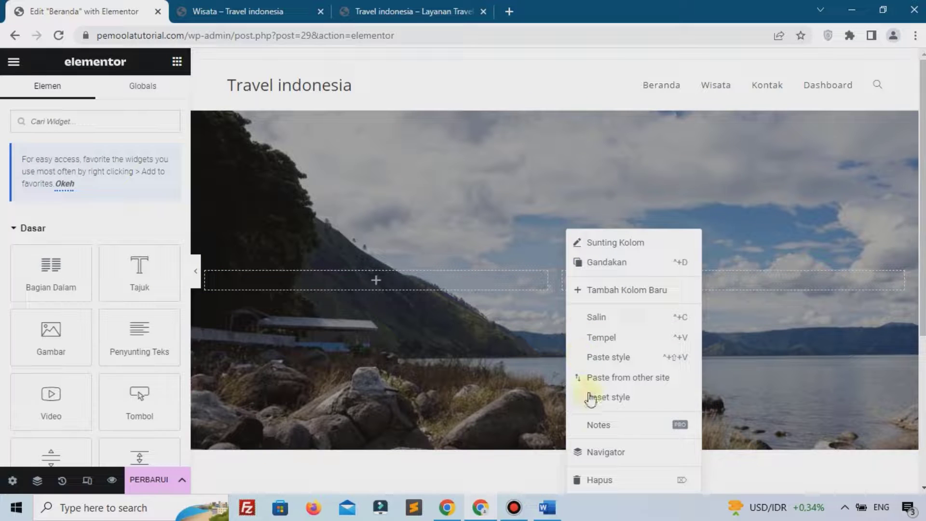
{"action": "left_click", "coordinate": [609, 485]}
{"action": "left_click_drag", "start_coordinate": [115, 277], "coordinate": [381, 290]}
{"action": "triple_click", "coordinate": [76, 217]}
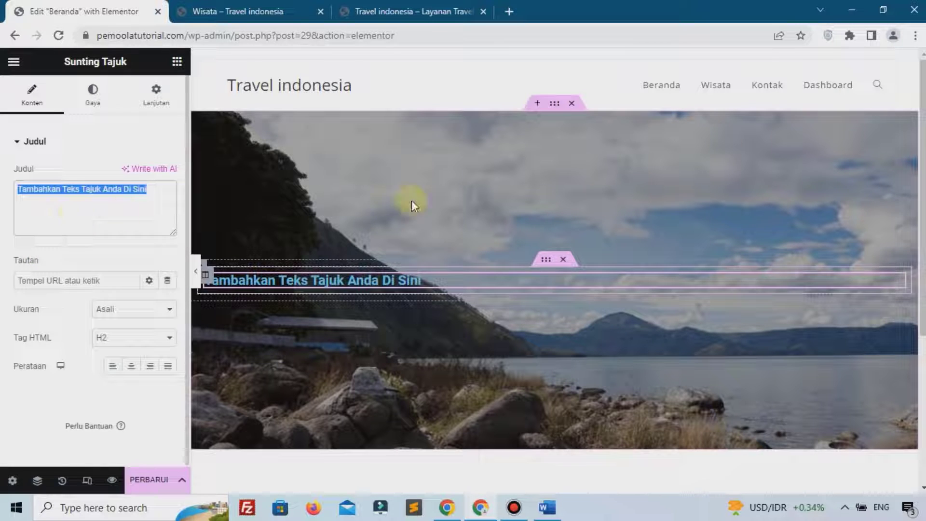
{"action": "type", "text": "L"}
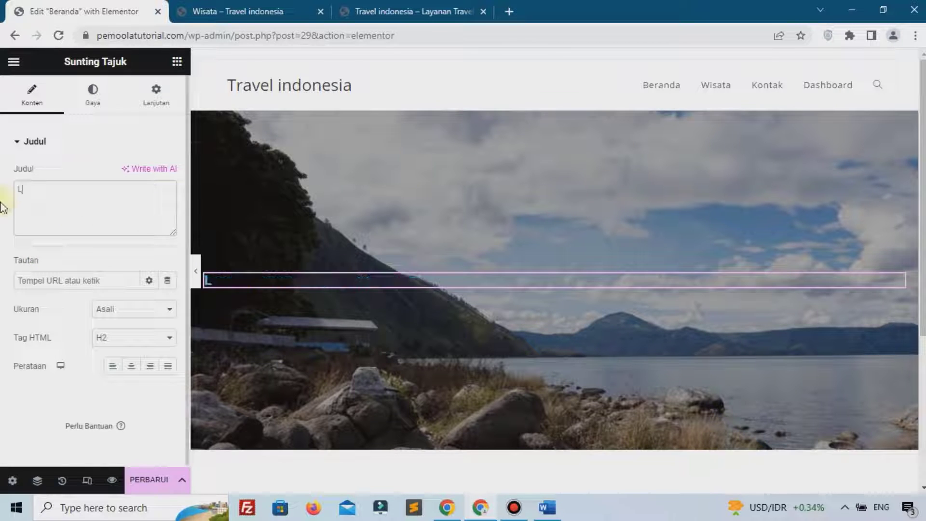
{"action": "type", "text": "ayan"}
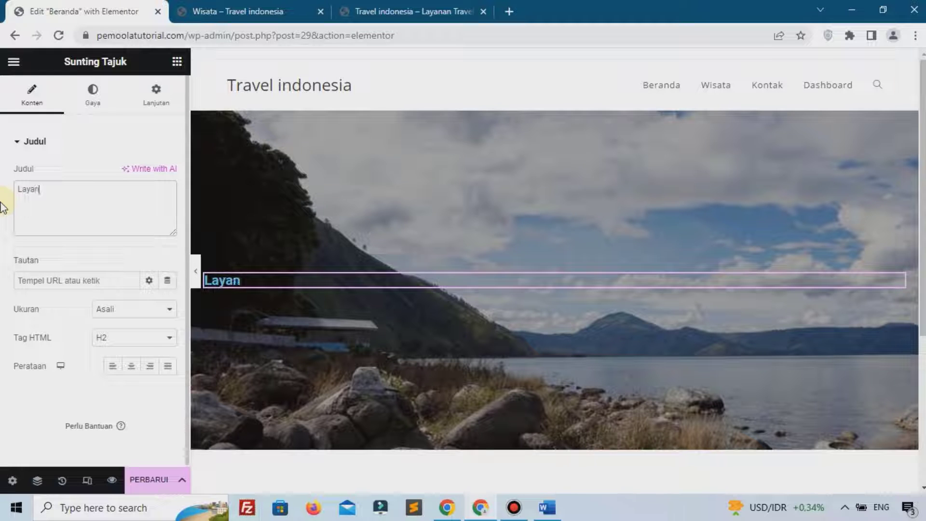
{"action": "type", "text": "an Wisata Indonesia"}
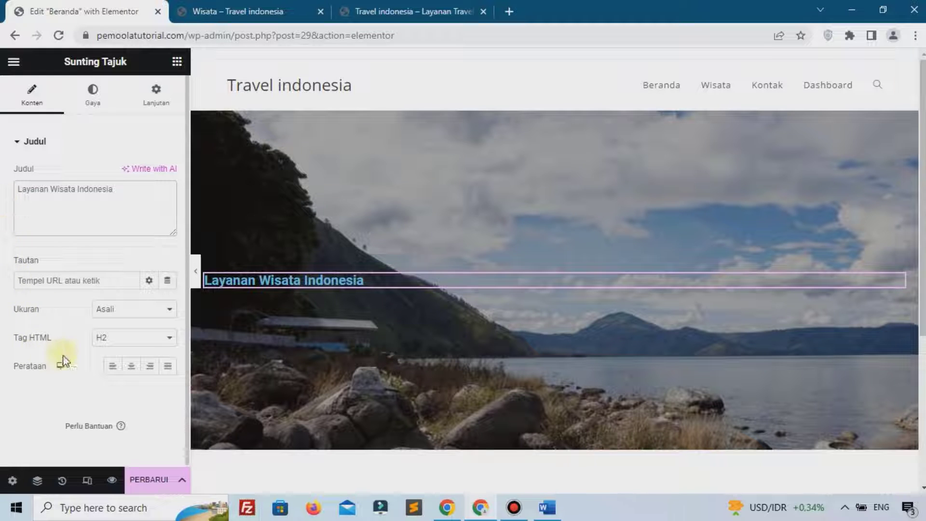
{"action": "left_click", "coordinate": [128, 368]}
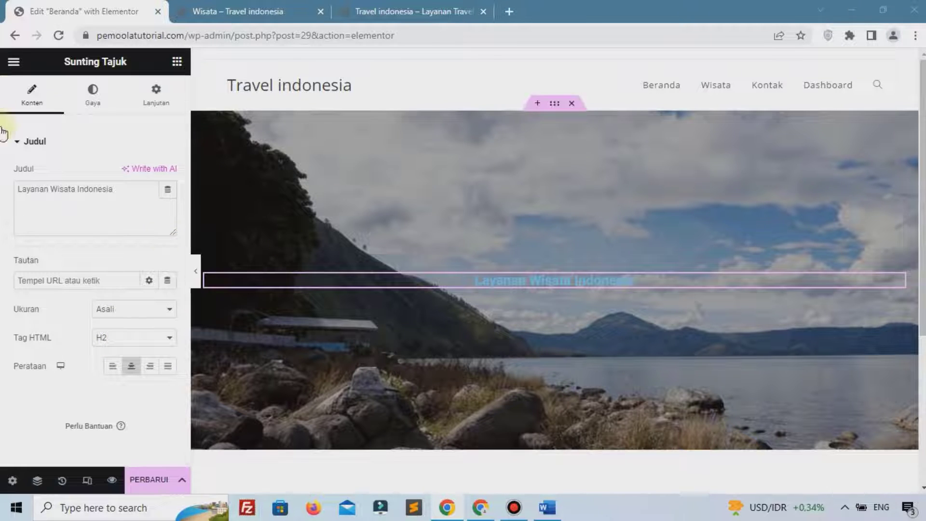
Set the hero heading's text colour to white
{"action": "left_click", "coordinate": [93, 99]}
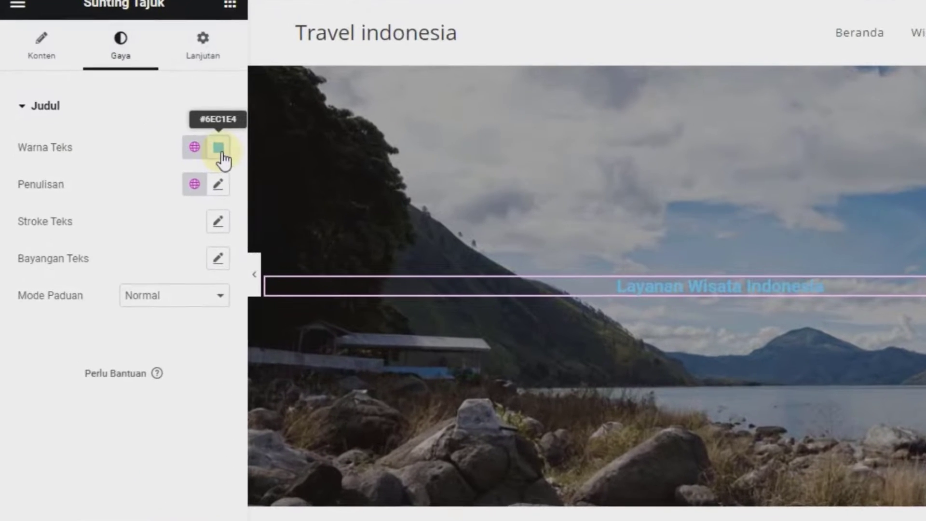
{"action": "left_click", "coordinate": [222, 154]}
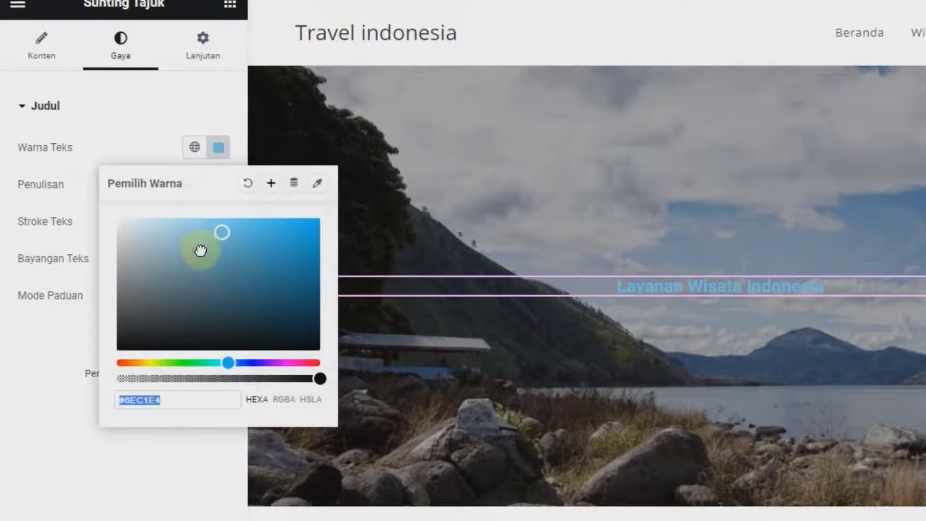
{"action": "left_click_drag", "start_coordinate": [201, 250], "coordinate": [104, 158]}
{"action": "left_click", "coordinate": [103, 157]}
Style the heading in Poppins, 50 px, weight 800, uppercase
{"action": "left_click", "coordinate": [215, 185]}
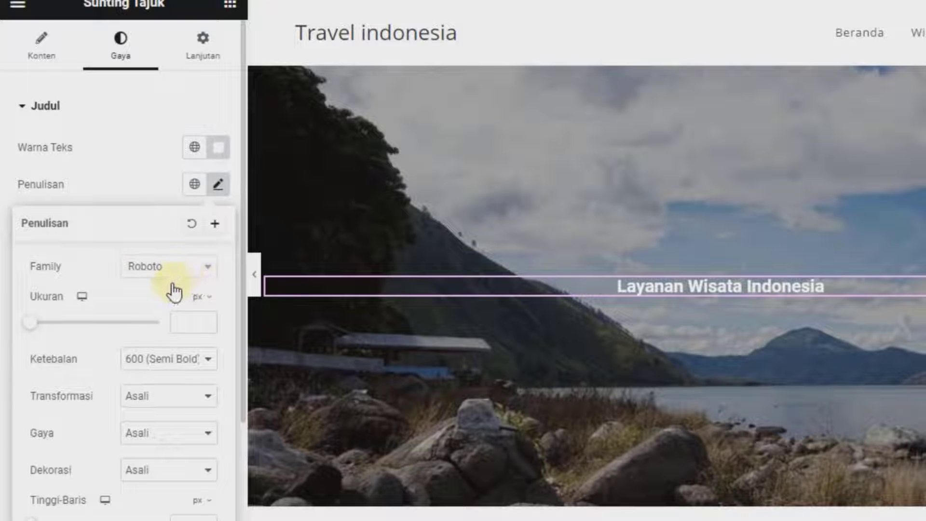
{"action": "left_click", "coordinate": [174, 268]}
{"action": "type", "text": "pop"}
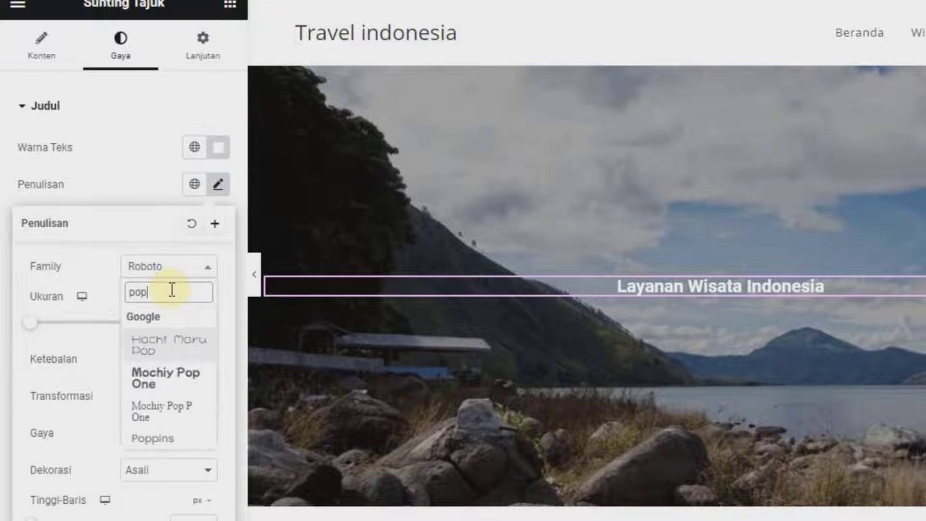
{"action": "left_click", "coordinate": [161, 421]}
{"action": "left_click", "coordinate": [188, 324]}
{"action": "type", "text": "50"}
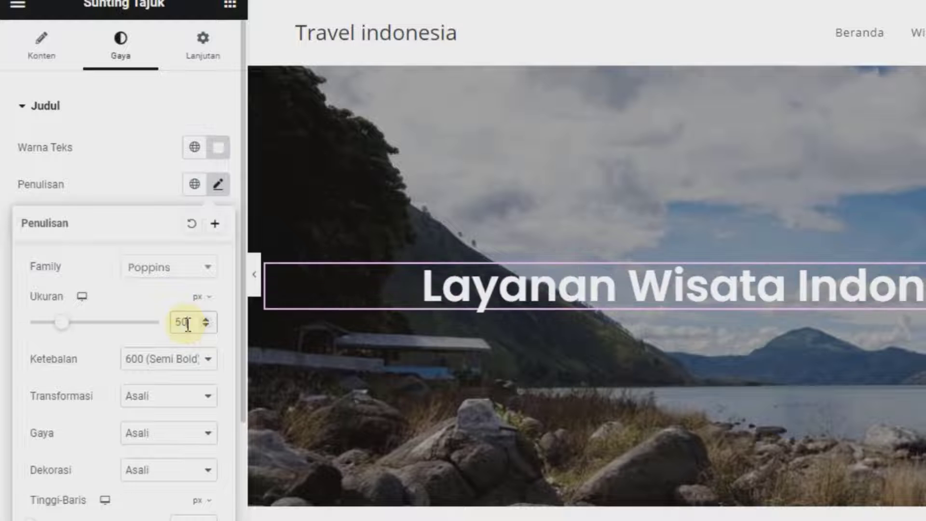
{"action": "left_click", "coordinate": [154, 359]}
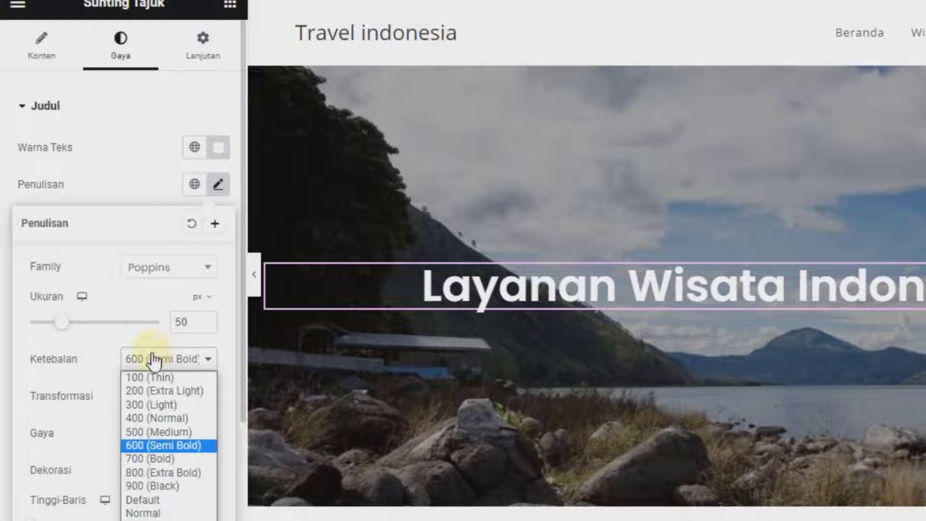
{"action": "left_click", "coordinate": [130, 469]}
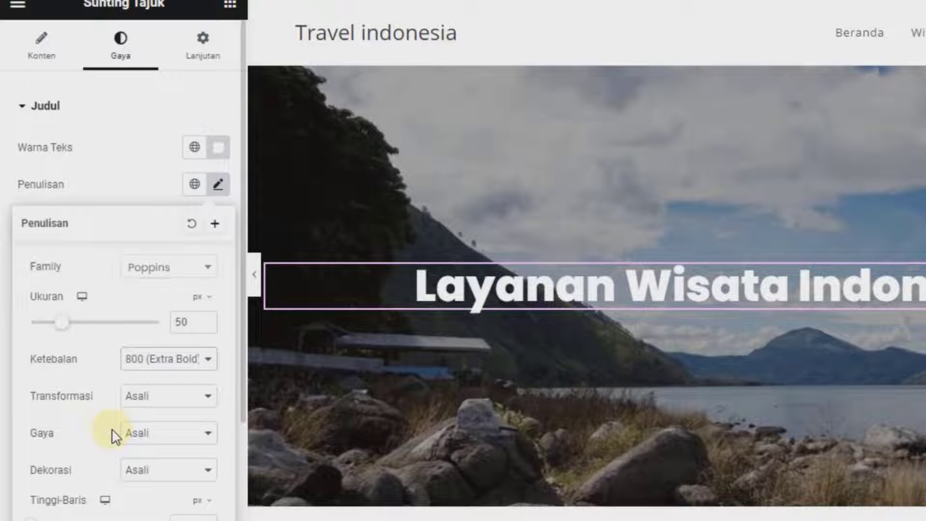
{"action": "left_click", "coordinate": [144, 403]}
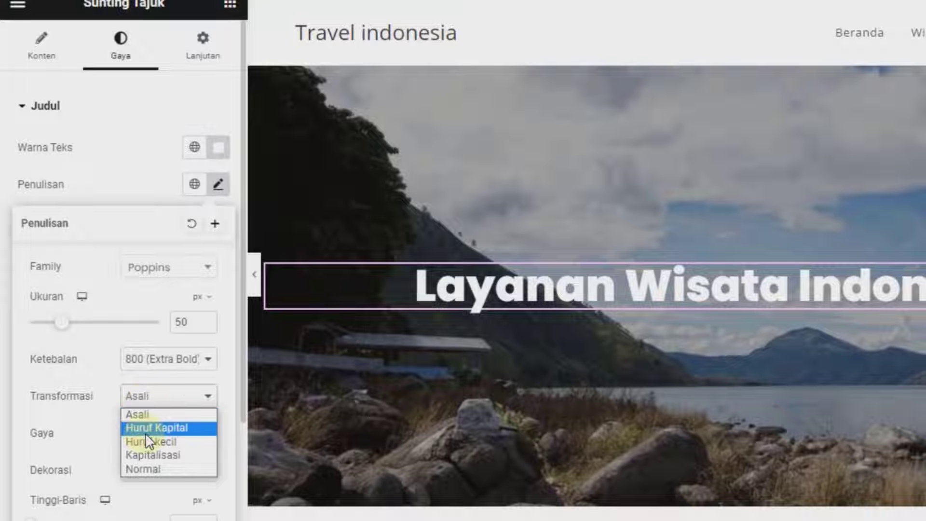
{"action": "left_click", "coordinate": [146, 431]}
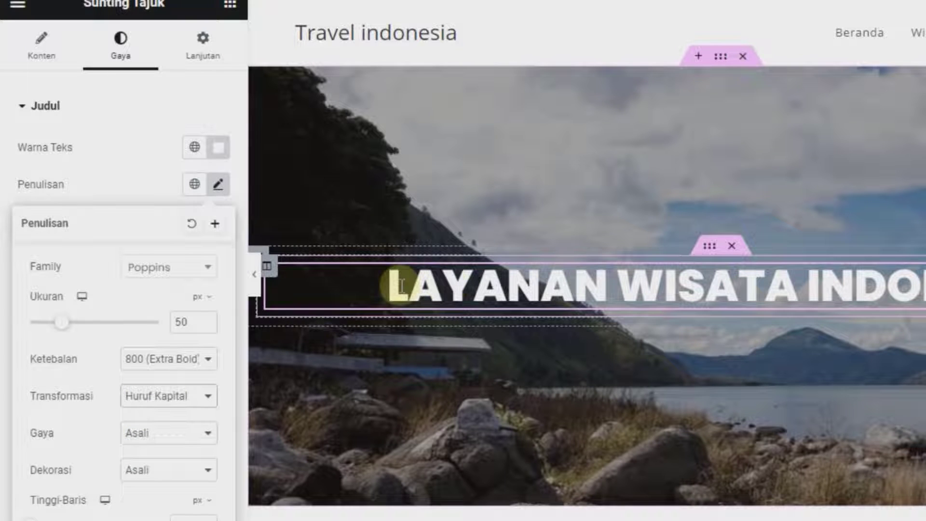
{"action": "left_click", "coordinate": [125, 162]}
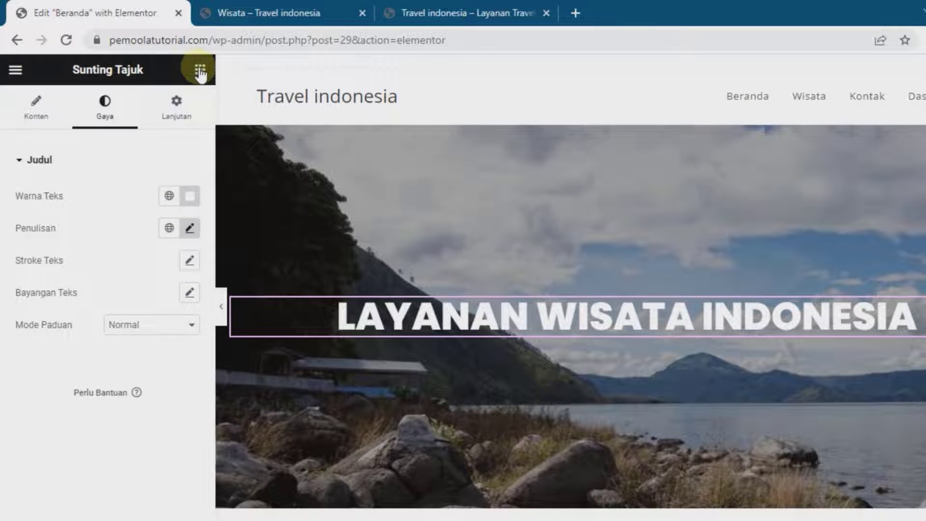
{"action": "left_click", "coordinate": [200, 72]}
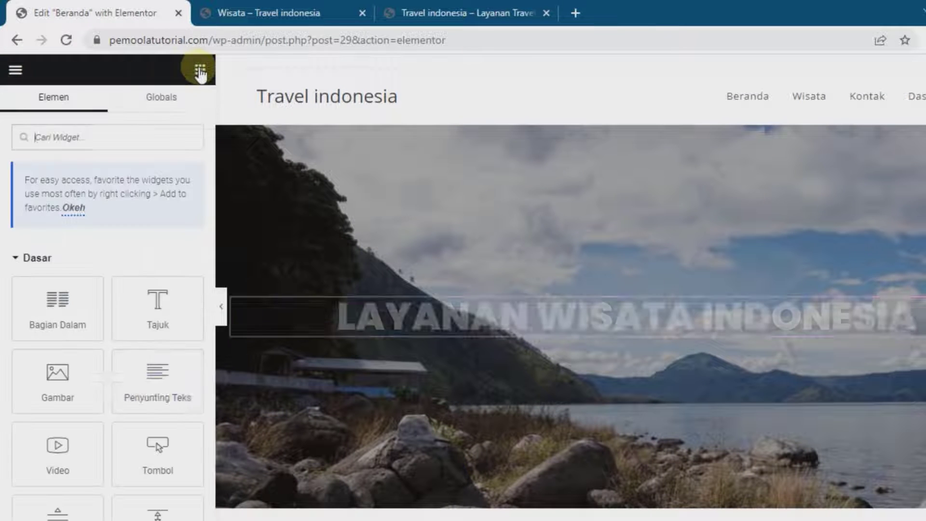
Add a Lorem ipsum text paragraph under the heading, centred, #FFFFFF, in Poppins
{"action": "left_click_drag", "start_coordinate": [153, 389], "coordinate": [320, 341]}
{"action": "left_click_drag", "start_coordinate": [89, 386], "coordinate": [24, 313]}
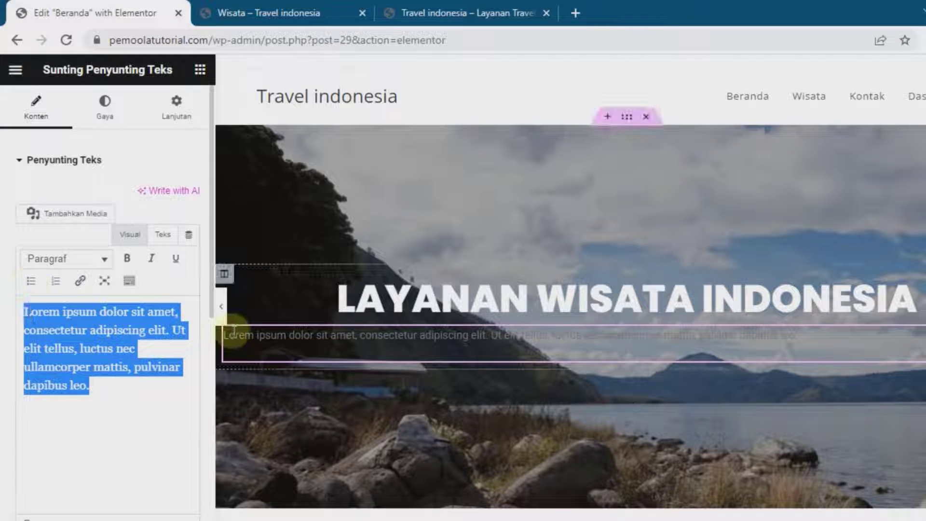
{"action": "left_click", "coordinate": [113, 113]}
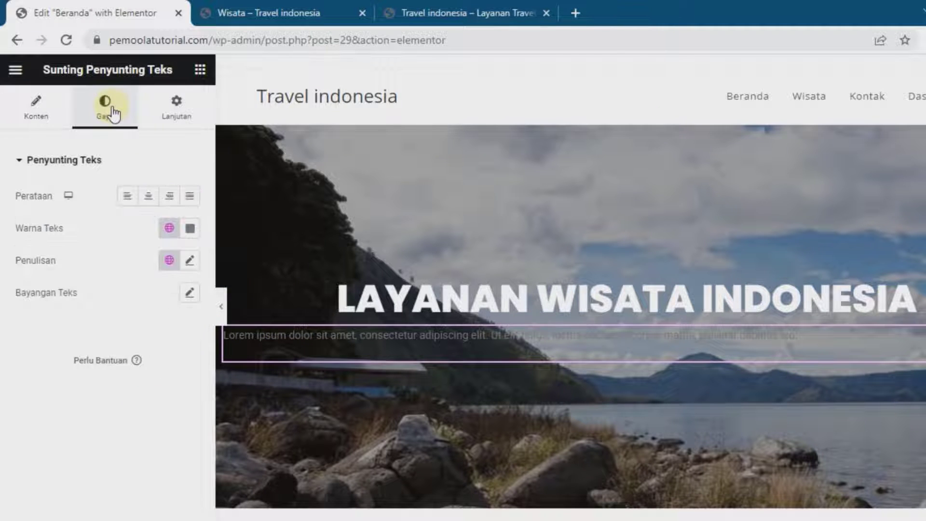
{"action": "left_click", "coordinate": [146, 197]}
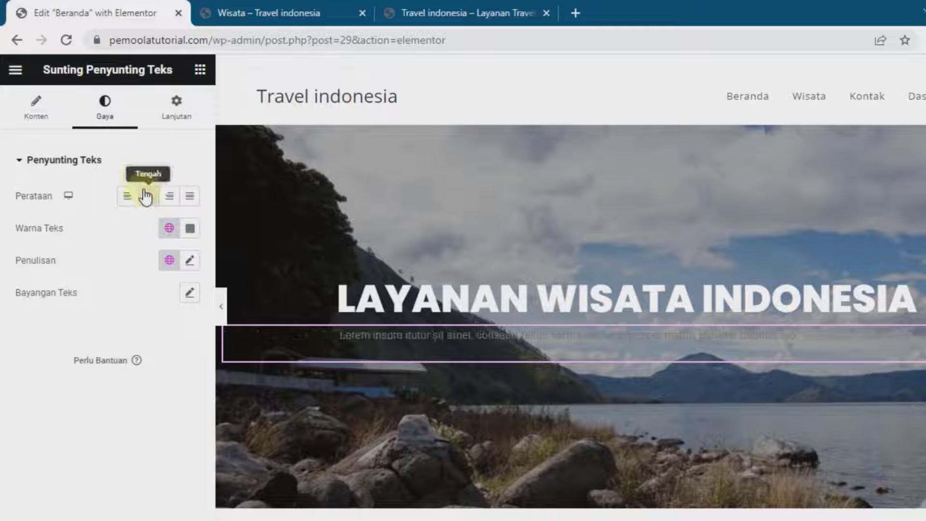
{"action": "left_click", "coordinate": [190, 231]}
{"action": "type", "text": "#FFFFFF"}
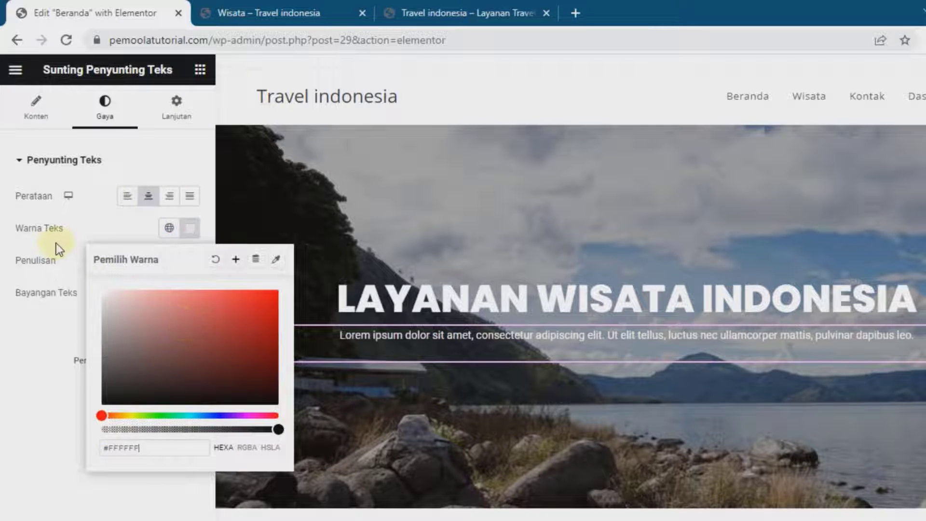
{"action": "left_click", "coordinate": [76, 231]}
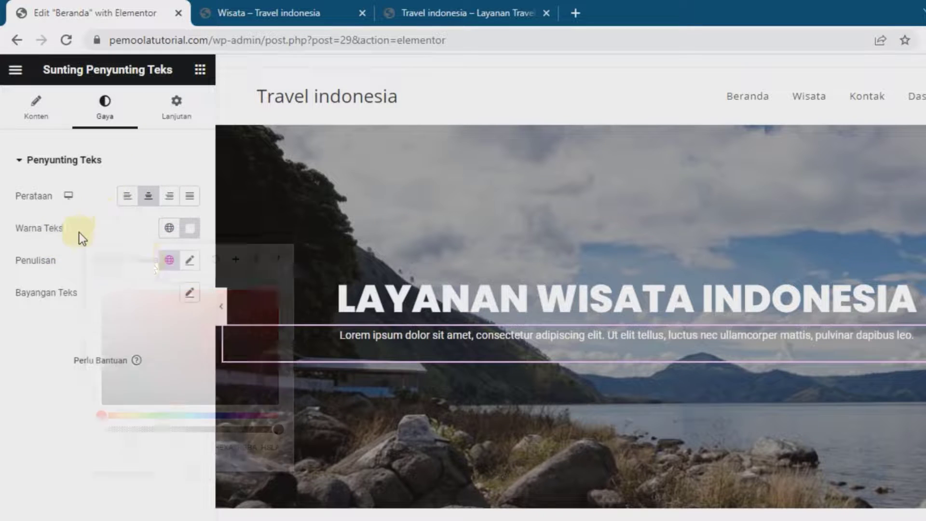
{"action": "left_click", "coordinate": [188, 261]}
{"action": "left_click", "coordinate": [161, 333]}
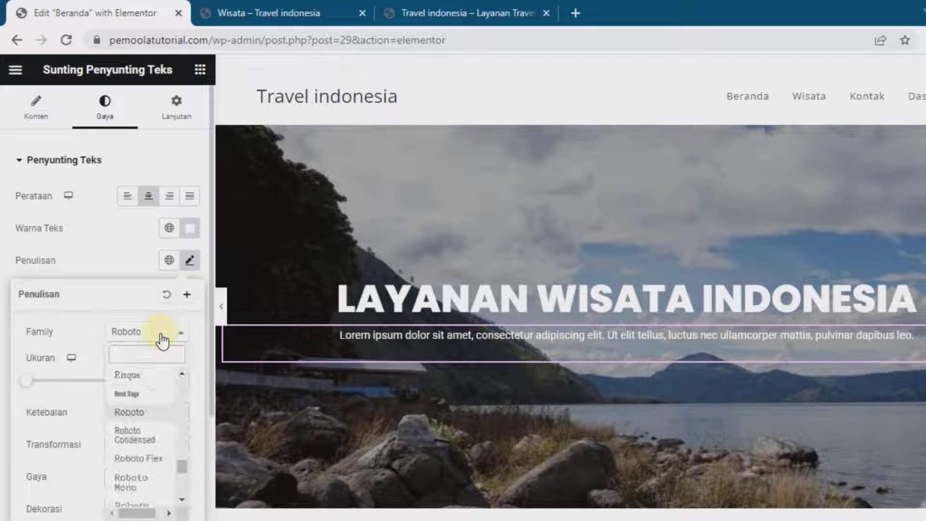
{"action": "type", "text": "pop"}
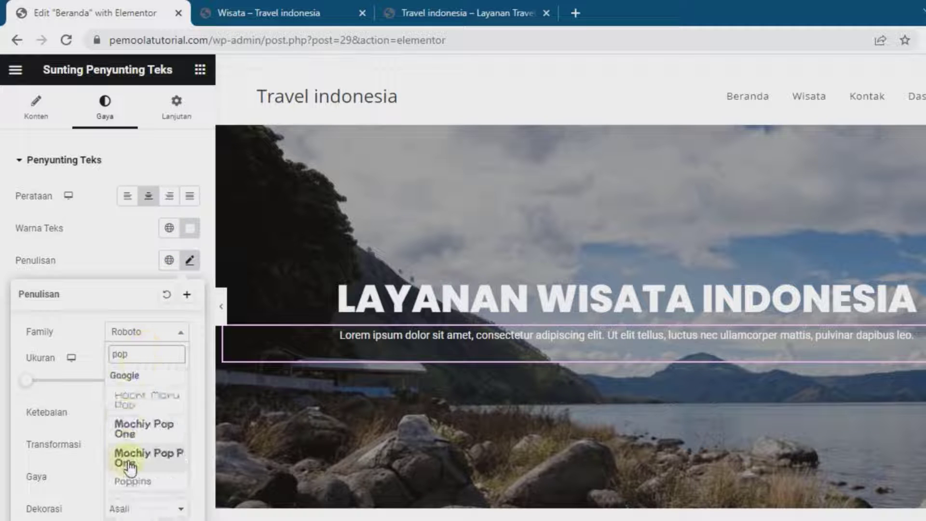
{"action": "left_click", "coordinate": [128, 480]}
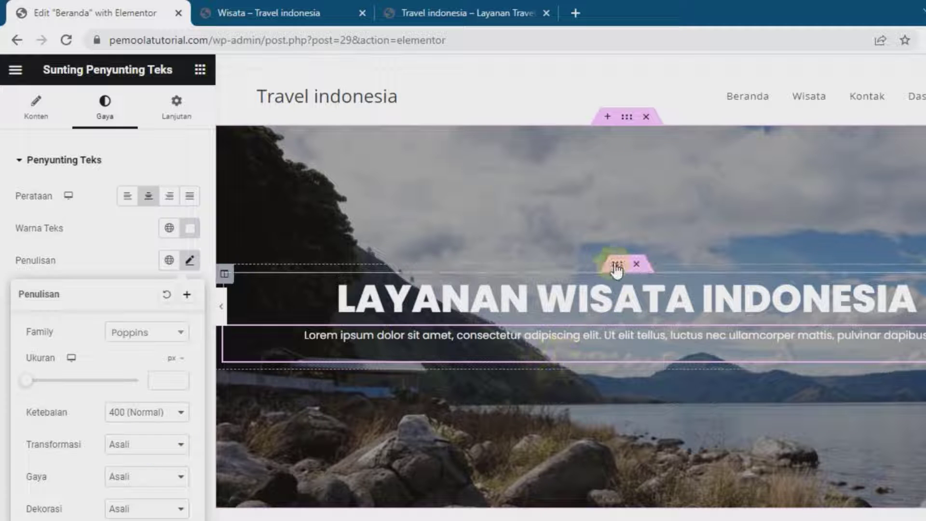
{"action": "left_click", "coordinate": [618, 266]}
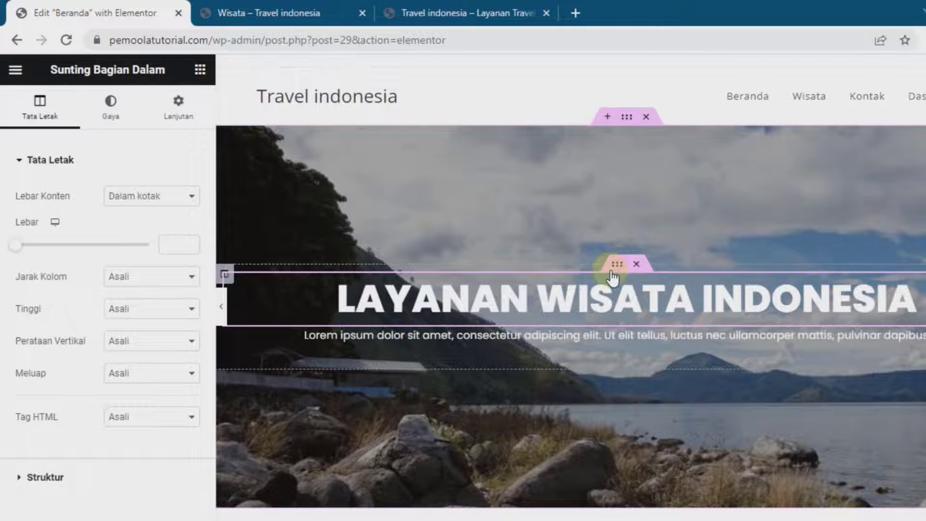
Set the inner section's width to 770, keeping the paragraph beneath the heading
{"action": "mouse_move", "coordinate": [14, 244]}
{"action": "left_mouse_down"}
{"action": "mouse_move", "coordinate": [48, 245]}
{"action": "mouse_move", "coordinate": [14, 245]}
{"action": "left_mouse_up"}
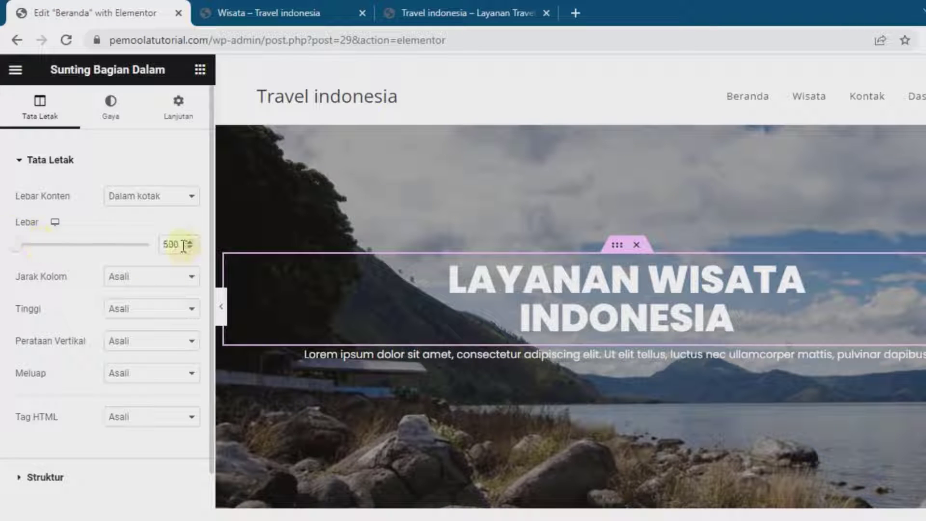
{"action": "type", "text": "500"}
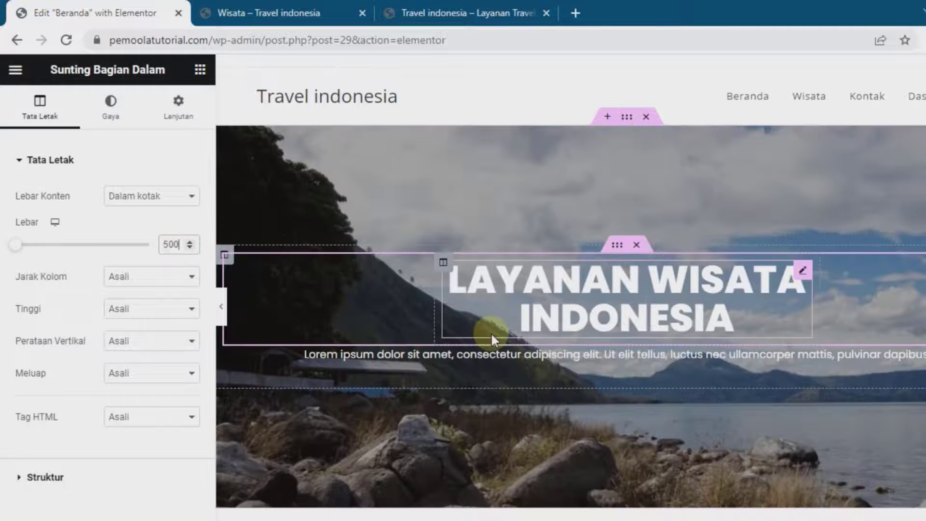
{"action": "type", "text": "700"}
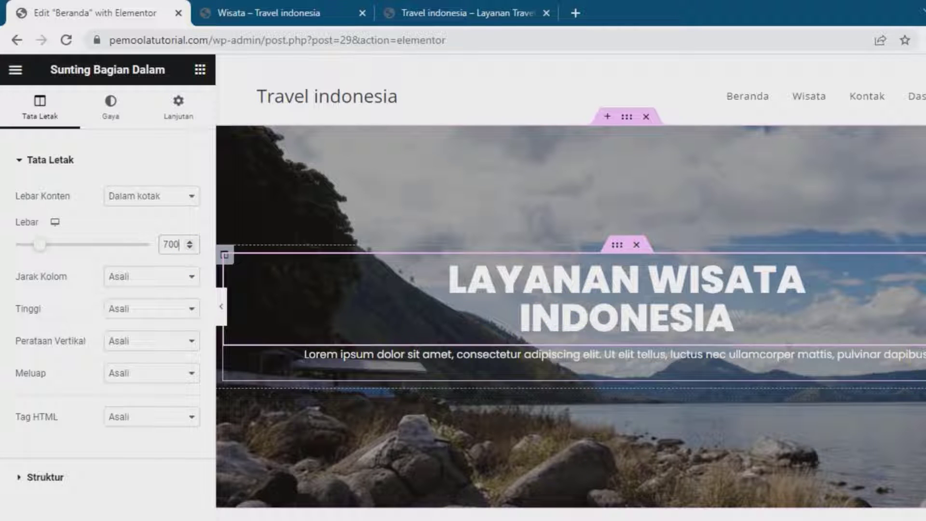
{"action": "left_click_drag", "start_coordinate": [752, 354], "coordinate": [752, 319]}
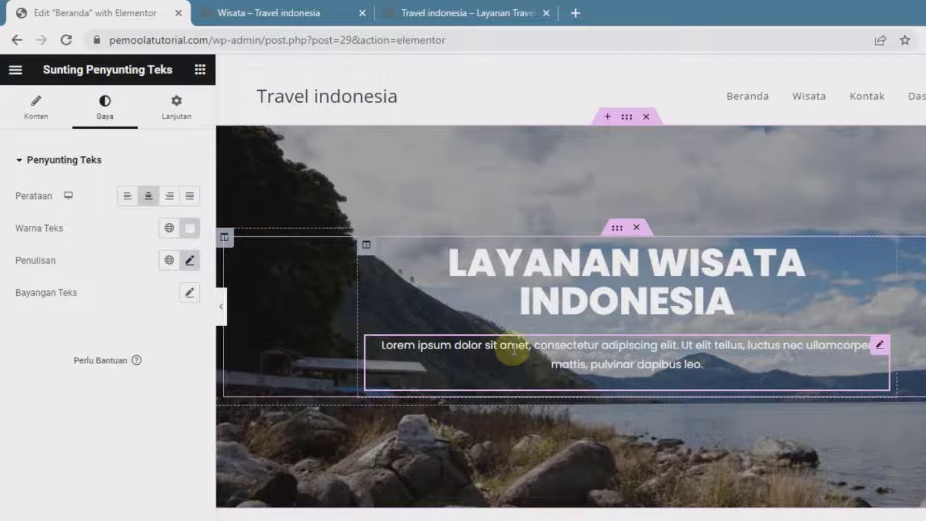
{"action": "left_click", "coordinate": [617, 228]}
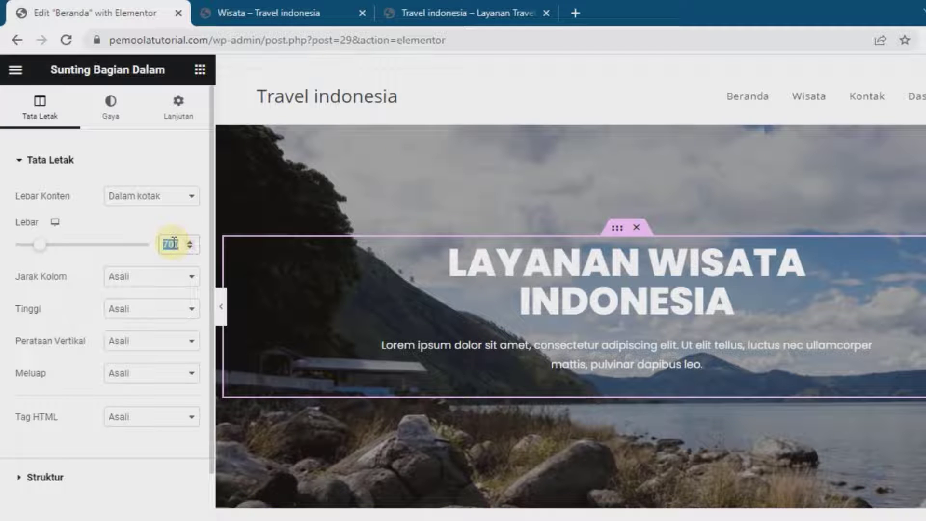
{"action": "type", "text": "750"}
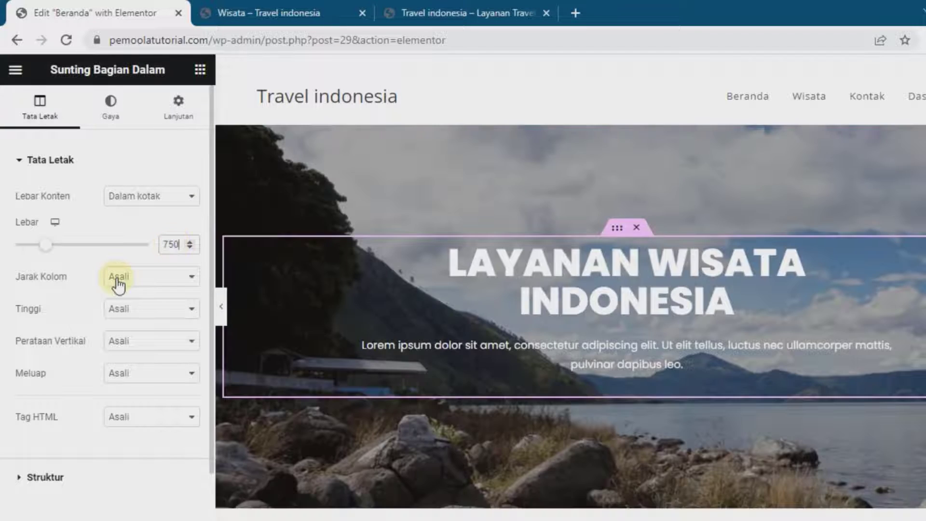
{"action": "key", "text": "BackSpace"}
{"action": "key", "text": "BackSpace"}
{"action": "key", "text": "BackSpace"}
{"action": "type", "text": "800"}
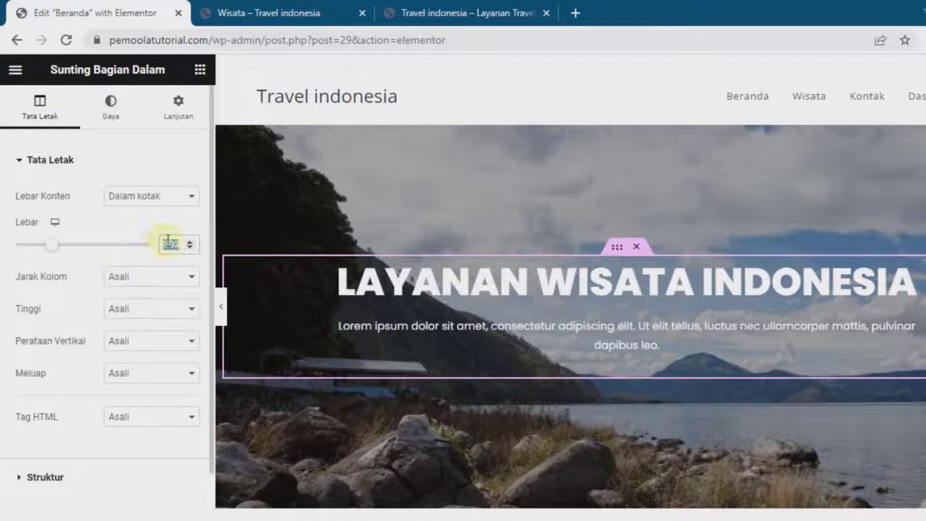
{"action": "type", "text": "770"}
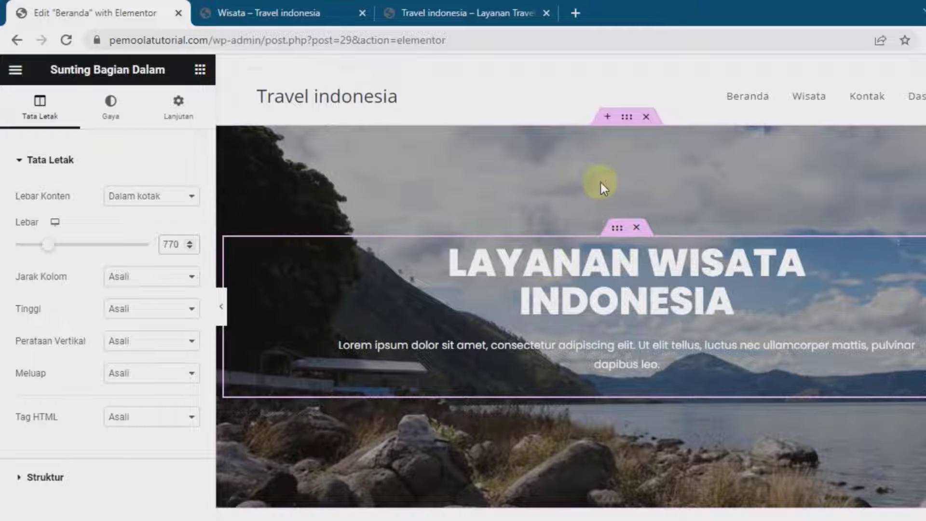
Raise the hero overlay opacity to 0.51, save the page, and reload the Wisata tab
{"action": "left_click", "coordinate": [625, 120]}
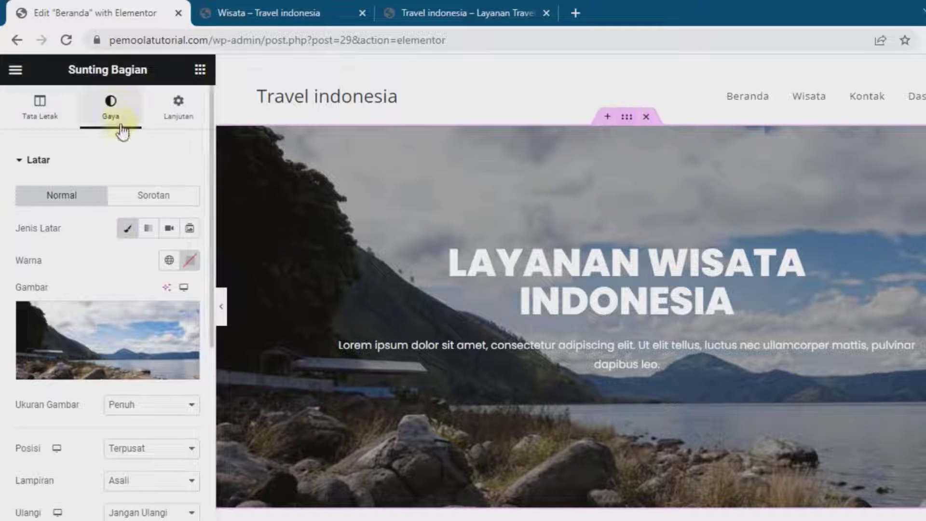
{"action": "scroll", "coordinate": [107, 291], "scroll_direction": "down", "scroll_amount": 5}
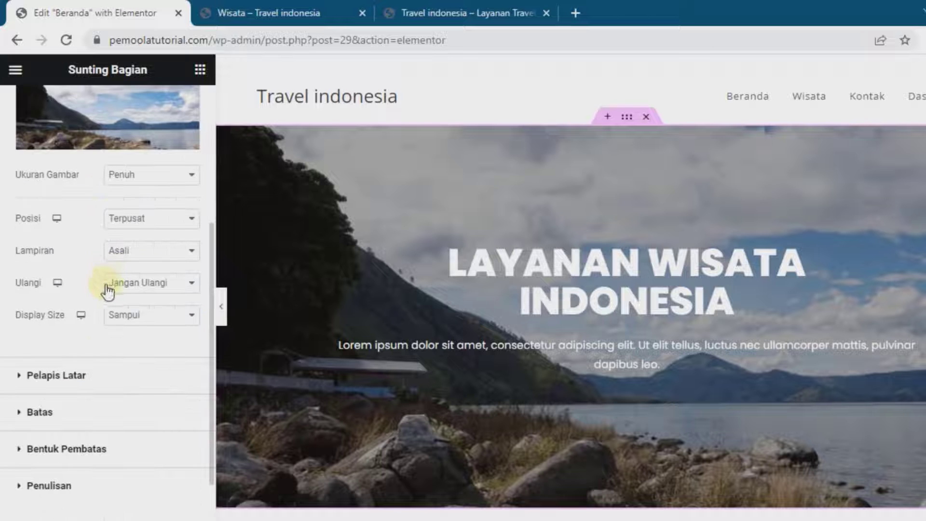
{"action": "left_click", "coordinate": [77, 376]}
{"action": "left_click_drag", "start_coordinate": [60, 300], "coordinate": [80, 305]}
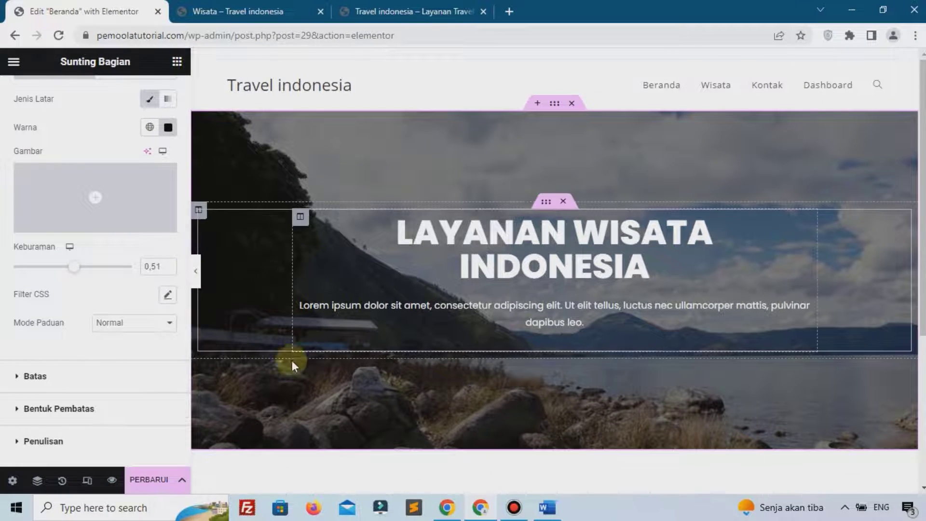
{"action": "left_click", "coordinate": [150, 480]}
{"action": "left_click", "coordinate": [190, 13]}
{"action": "left_click", "coordinate": [59, 36]}
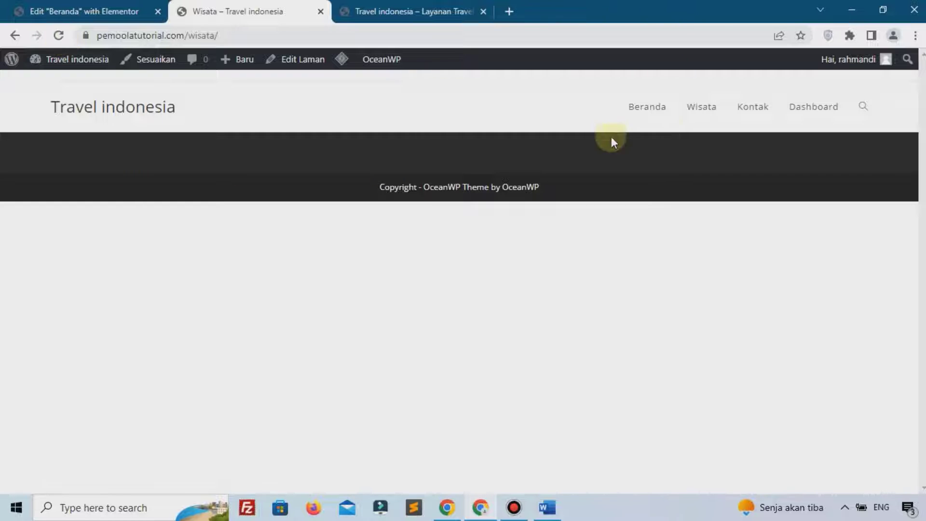
Review the darkened lake hero and heading on the live Beranda page, then go back to Elementor
{"action": "left_click", "coordinate": [640, 115]}
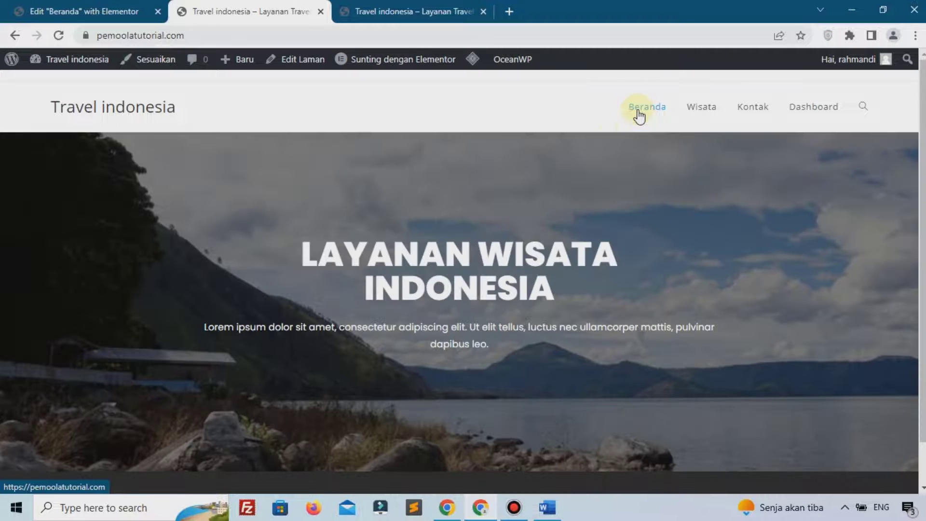
{"action": "scroll", "coordinate": [516, 254], "scroll_direction": "down", "scroll_amount": 1}
{"action": "scroll", "coordinate": [516, 254], "scroll_direction": "up", "scroll_amount": 1}
{"action": "scroll", "coordinate": [515, 254], "scroll_direction": "down", "scroll_amount": 1}
{"action": "scroll", "coordinate": [516, 254], "scroll_direction": "up", "scroll_amount": 1}
{"action": "left_click_drag", "start_coordinate": [290, 269], "coordinate": [418, 344]}
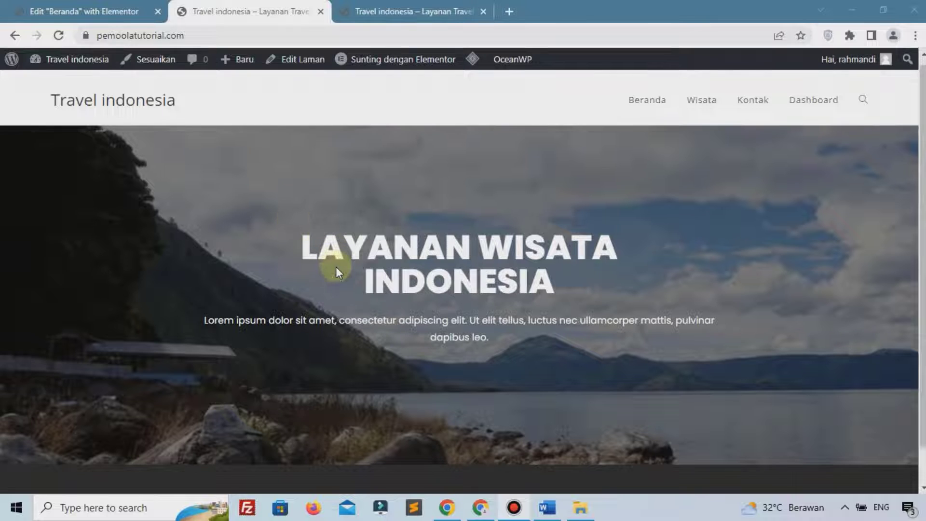
{"action": "scroll", "coordinate": [336, 269], "scroll_direction": "down", "scroll_amount": 1}
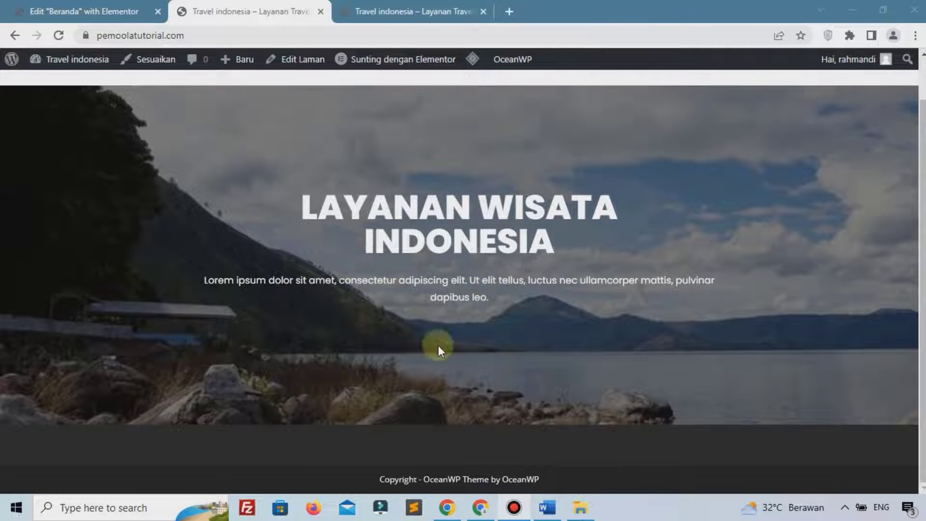
{"action": "scroll", "coordinate": [442, 236], "scroll_direction": "up", "scroll_amount": 1}
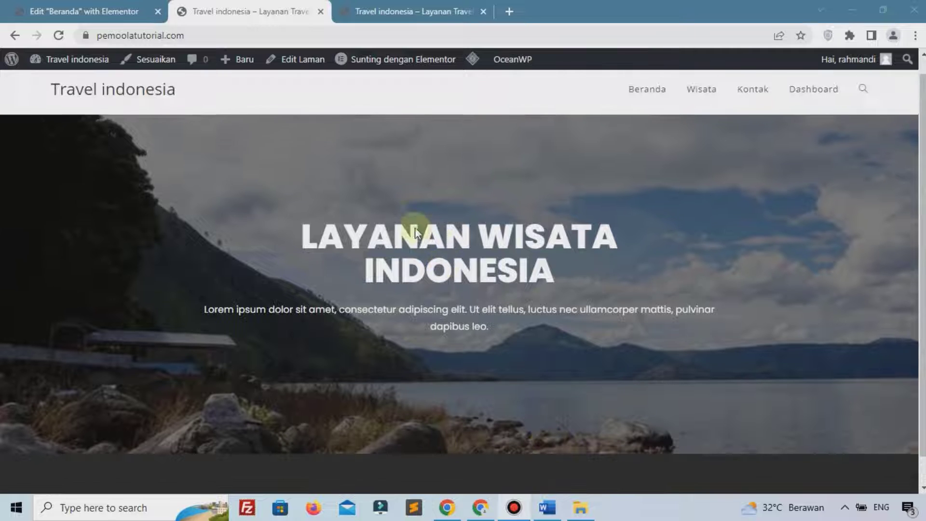
{"action": "left_click", "coordinate": [114, 6]}
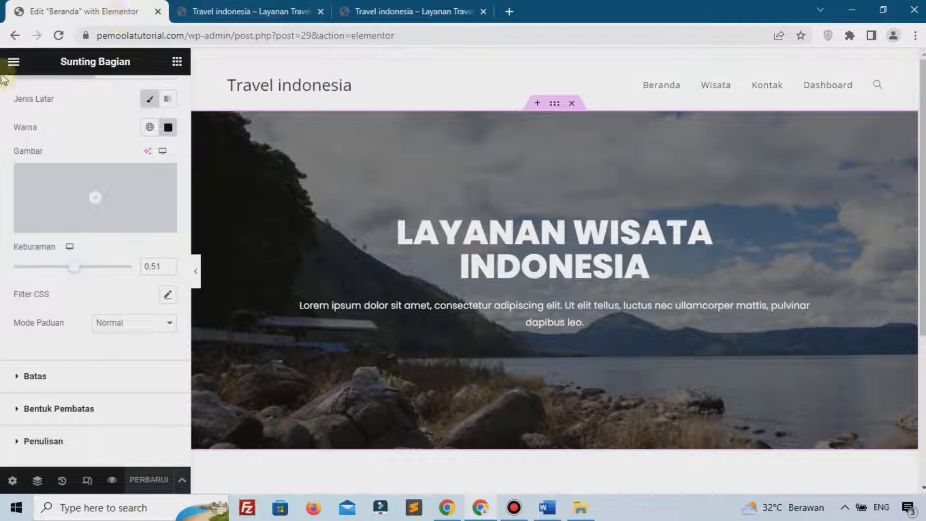
Insert a single-column section under the hero with unlinked % margins: top 6, bottom 0
{"action": "scroll", "coordinate": [666, 262], "scroll_direction": "down", "scroll_amount": 5}
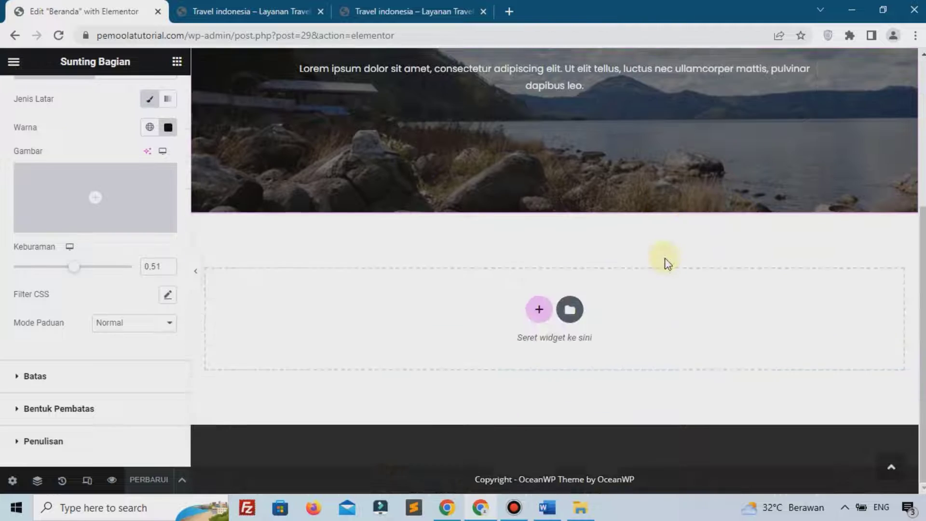
{"action": "left_click", "coordinate": [540, 310]}
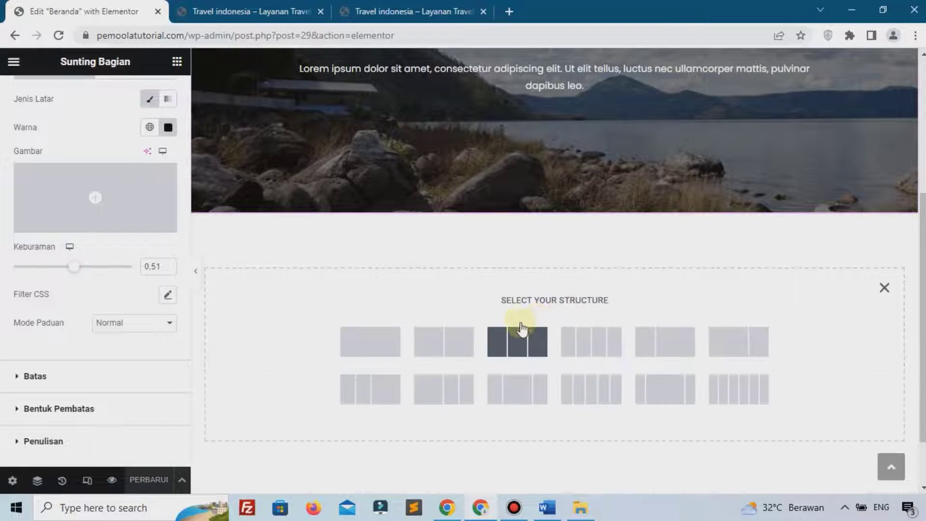
{"action": "left_click", "coordinate": [363, 341]}
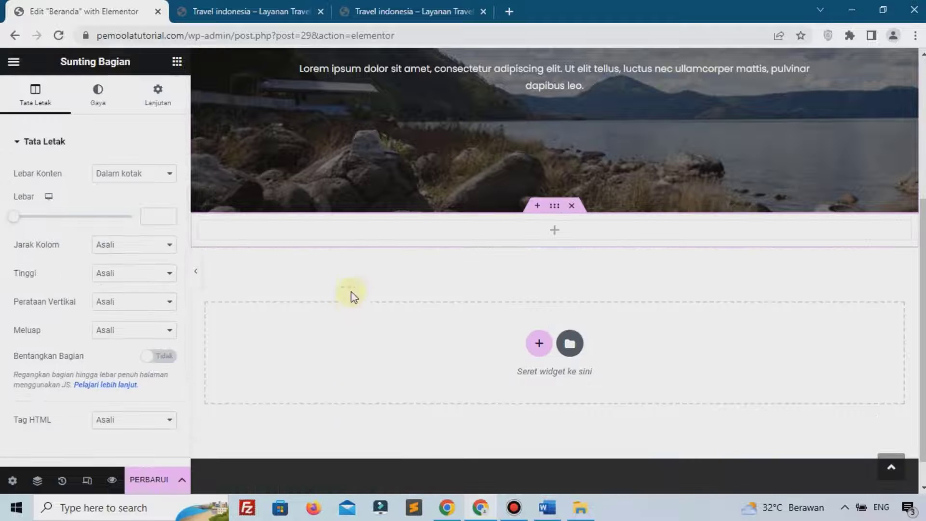
{"action": "left_click", "coordinate": [158, 96]}
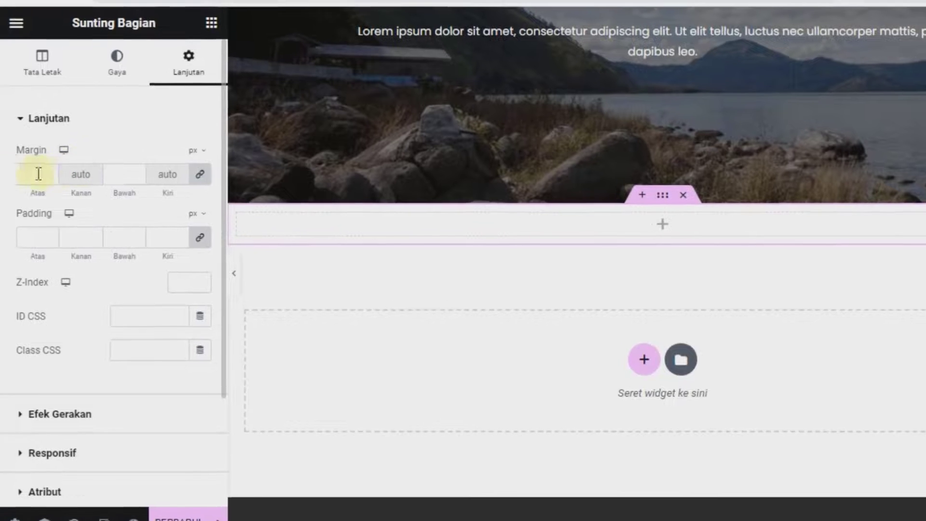
{"action": "left_click", "coordinate": [197, 151]}
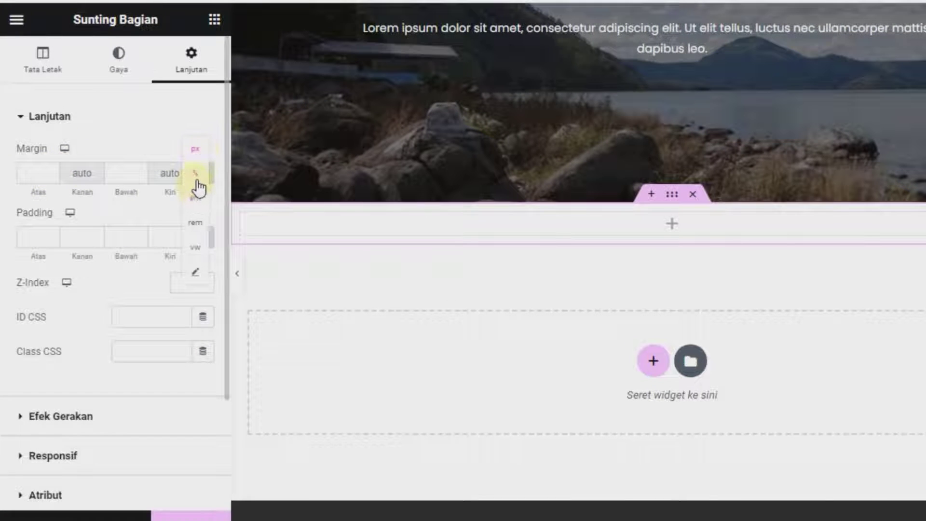
{"action": "left_click", "coordinate": [198, 179]}
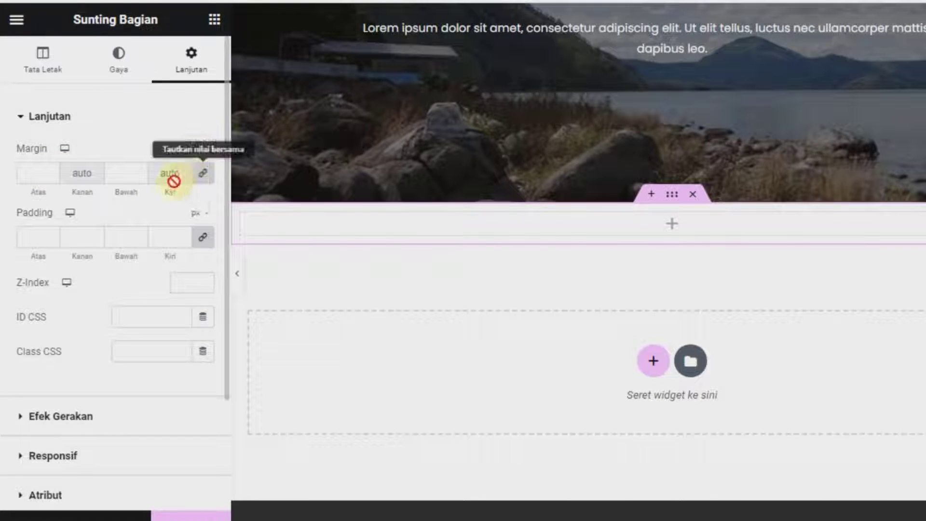
{"action": "left_click", "coordinate": [203, 174]}
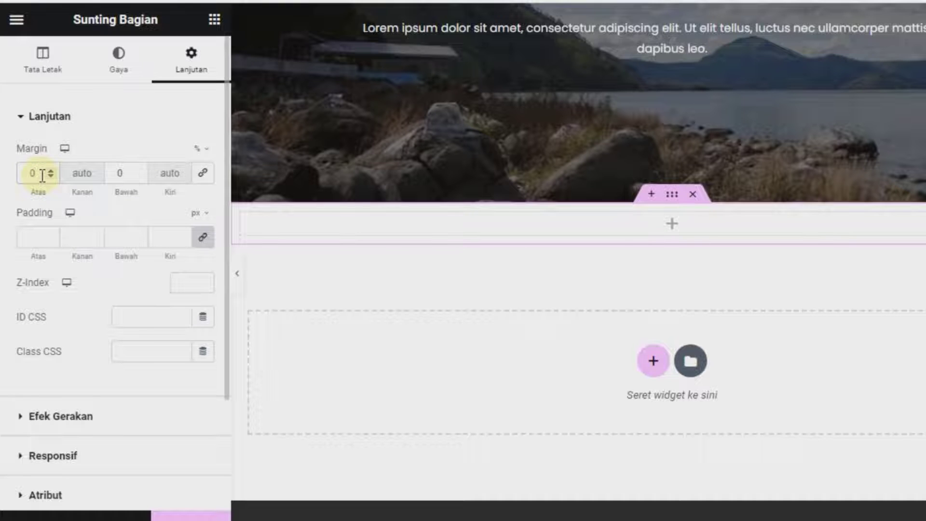
{"action": "type", "text": "5"}
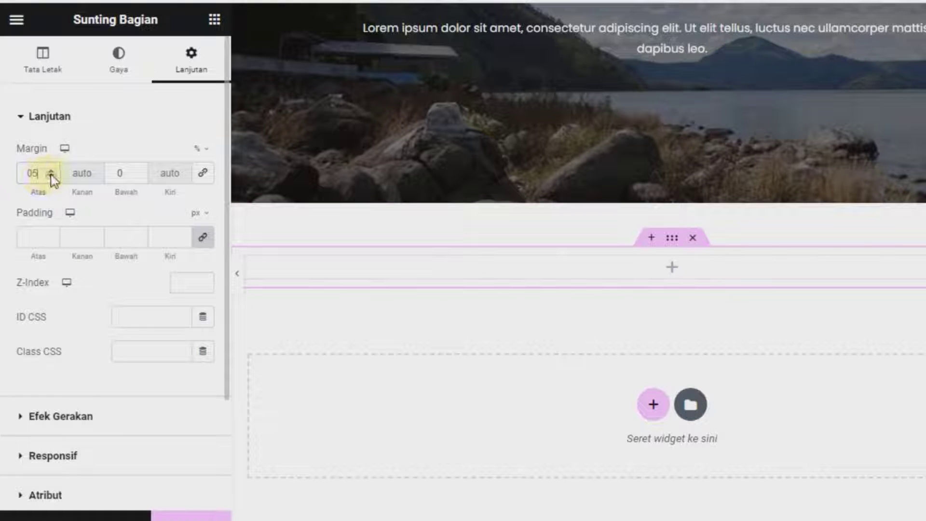
{"action": "left_click", "coordinate": [51, 172]}
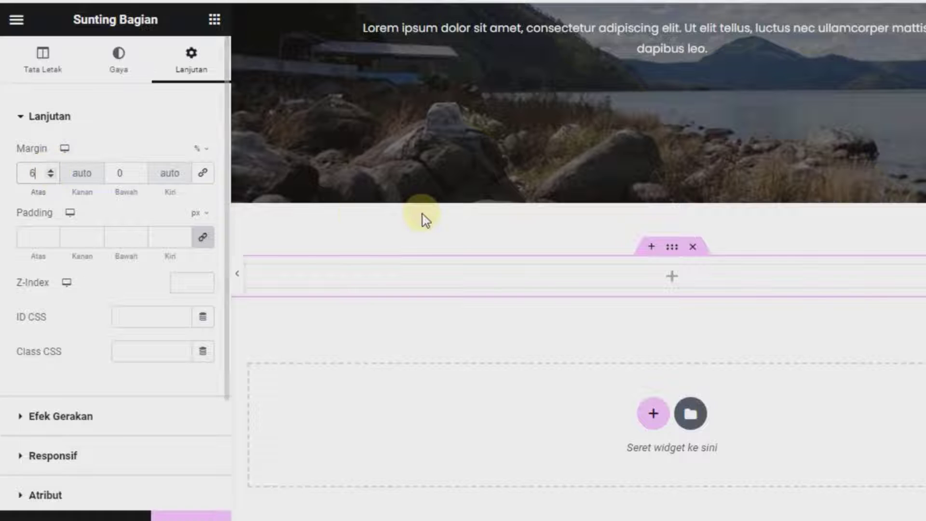
Add a heading reading 'Wisata Terbaru' to the new column and centre it
{"action": "left_click", "coordinate": [671, 279]}
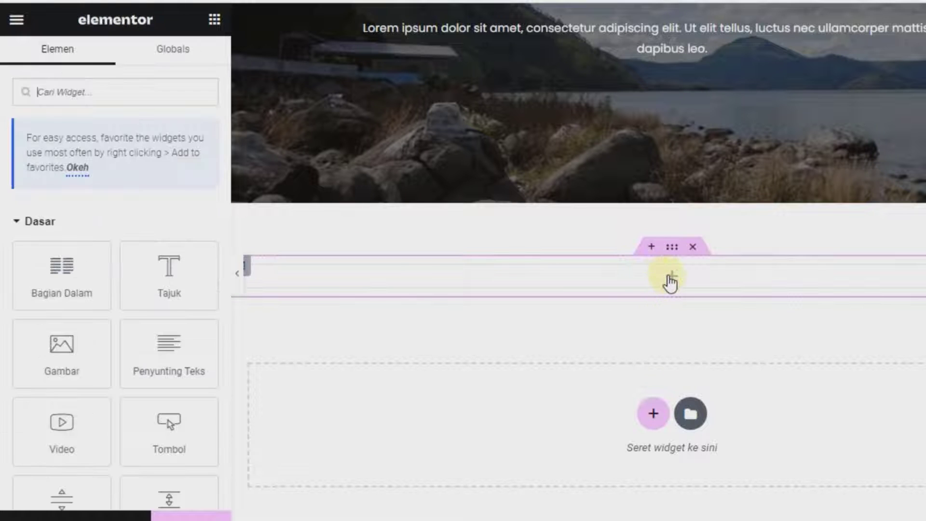
{"action": "left_click_drag", "start_coordinate": [159, 256], "coordinate": [359, 270]}
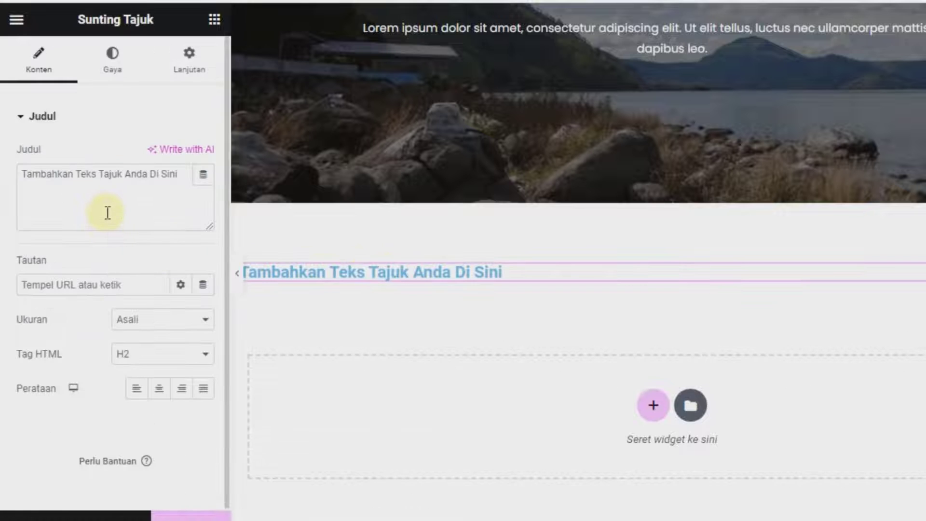
{"action": "key", "text": "ctrl+a"}
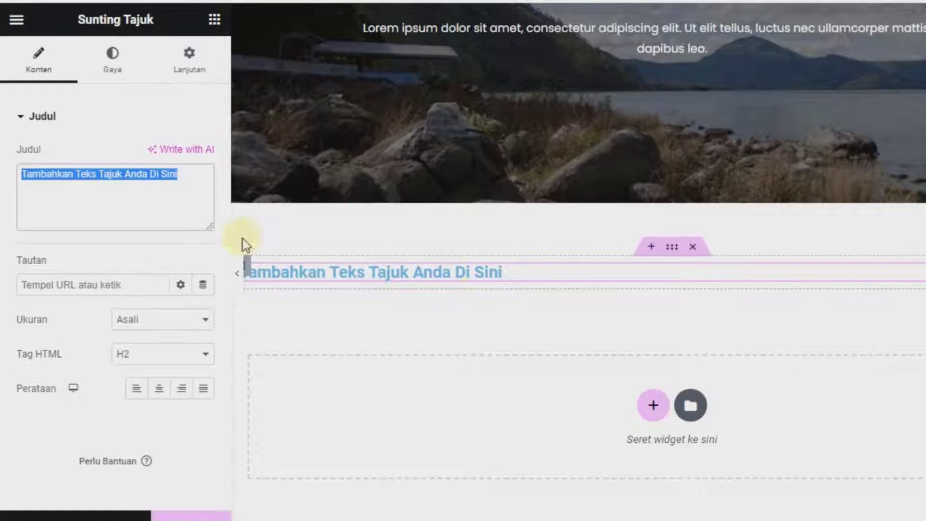
{"action": "type", "text": "W"}
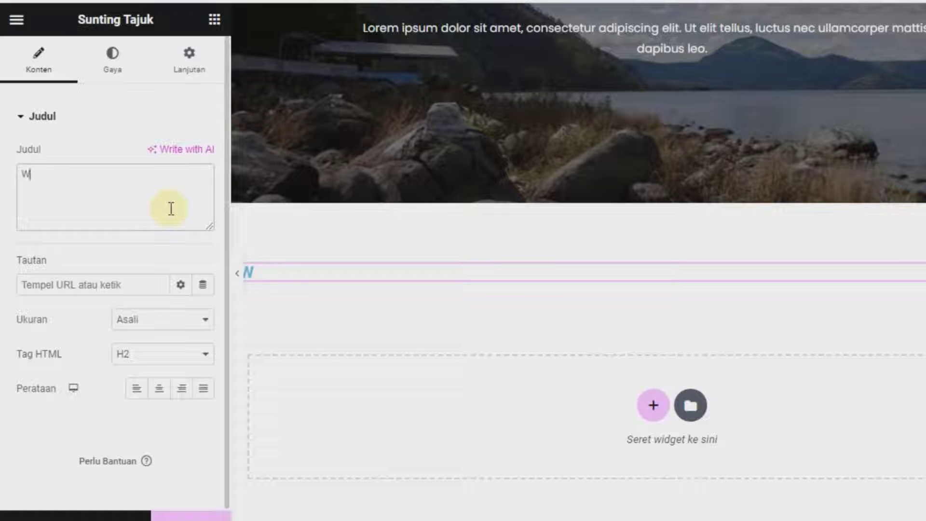
{"action": "type", "text": "isata Terbaru"}
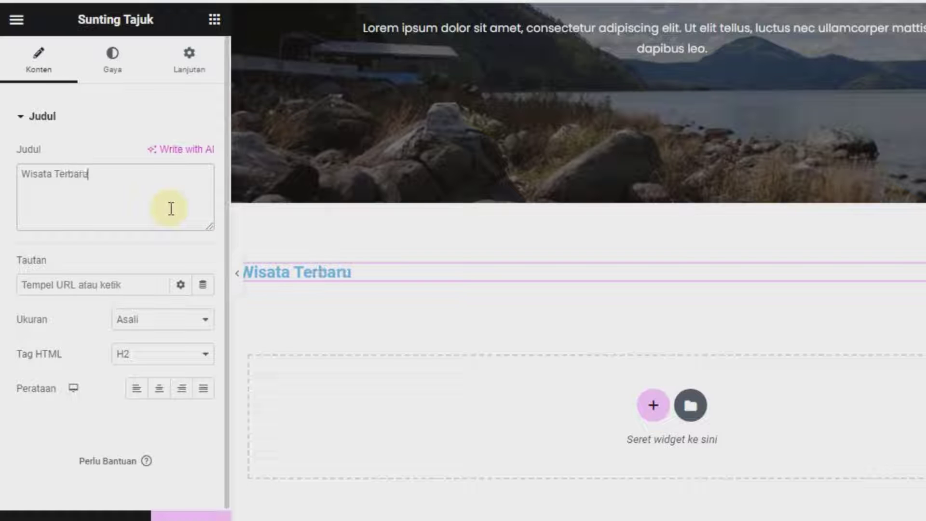
{"action": "left_click", "coordinate": [157, 391]}
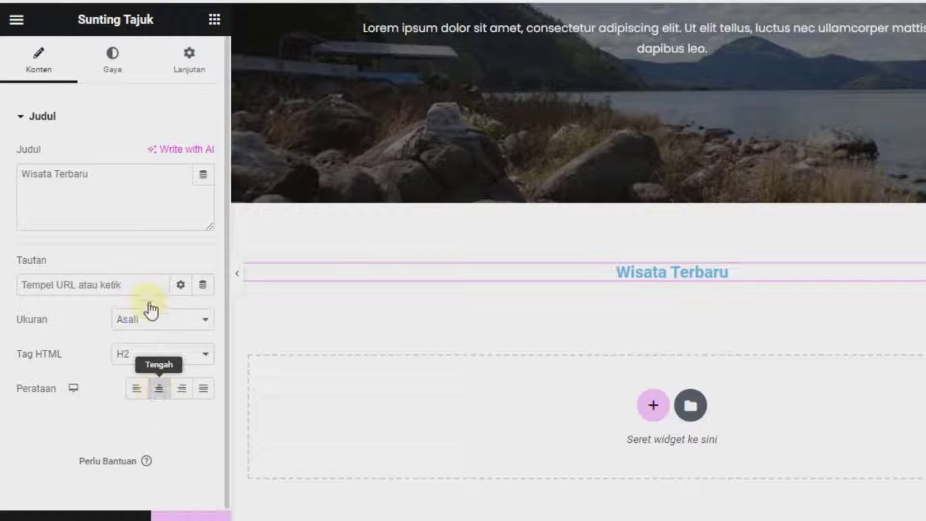
Style the heading in black Poppins at font size 26
{"action": "left_click", "coordinate": [87, 82]}
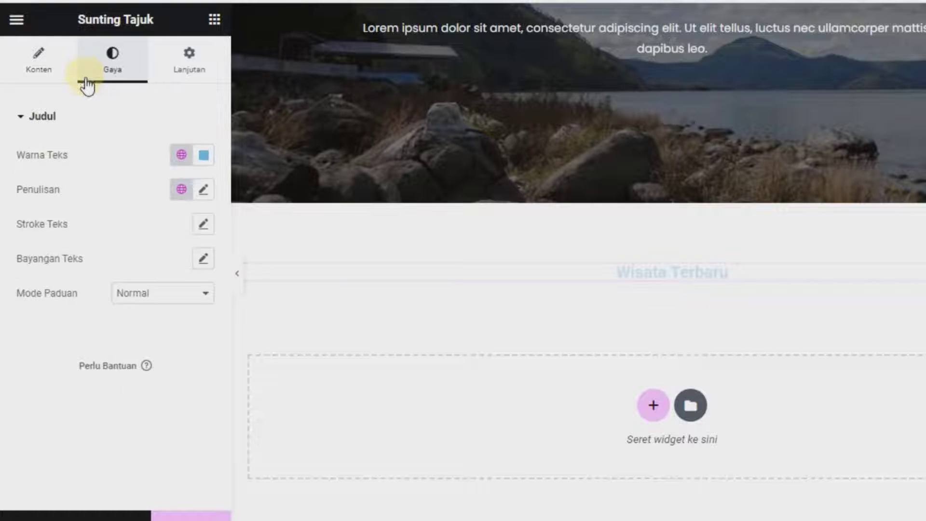
{"action": "left_click", "coordinate": [204, 155]}
{"action": "left_click_drag", "start_coordinate": [228, 258], "coordinate": [306, 372]}
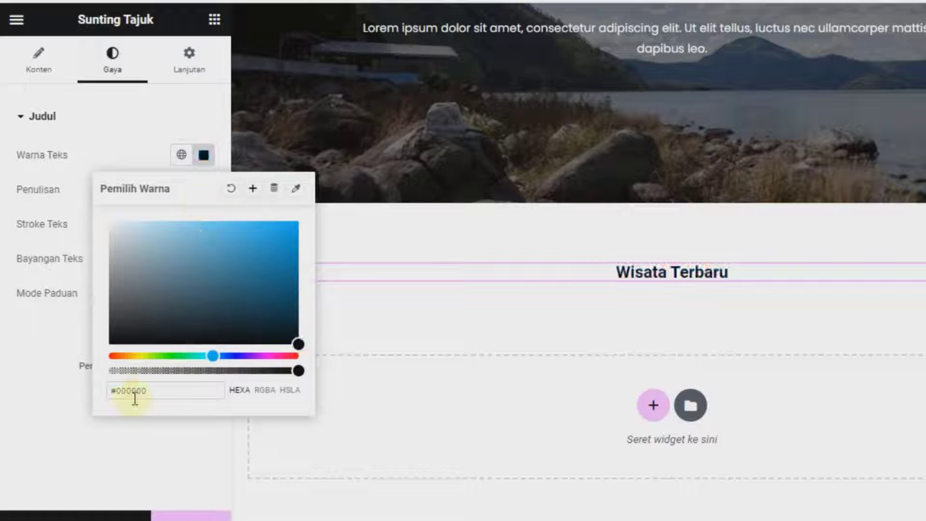
{"action": "left_click", "coordinate": [57, 427]}
{"action": "left_click", "coordinate": [207, 192]}
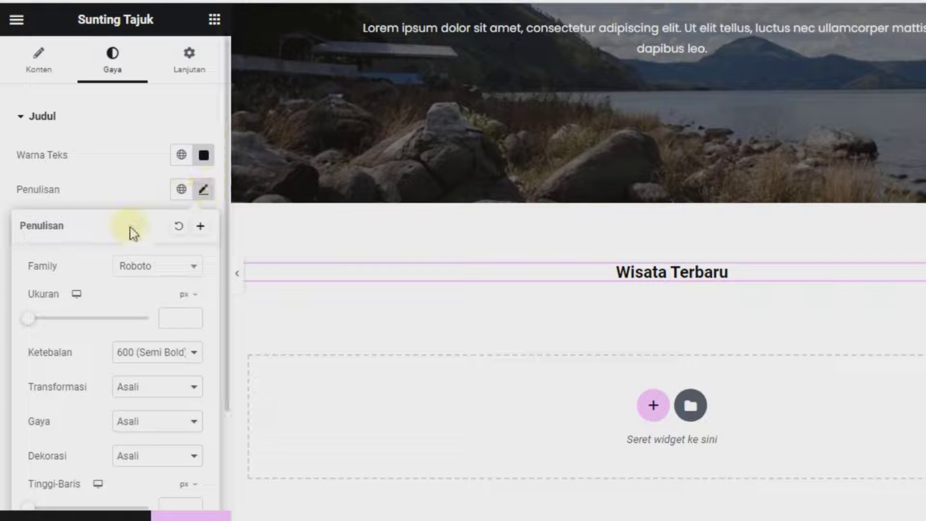
{"action": "left_click", "coordinate": [137, 270]}
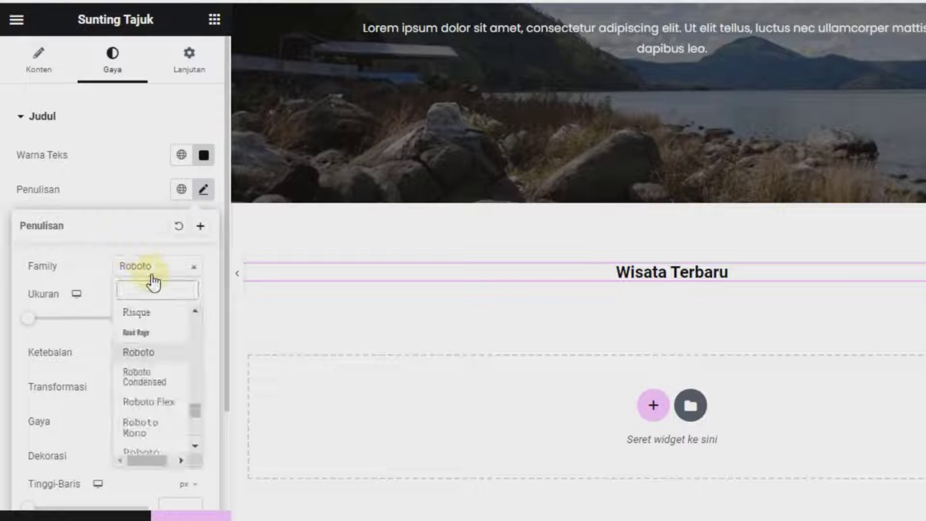
{"action": "type", "text": "pop"}
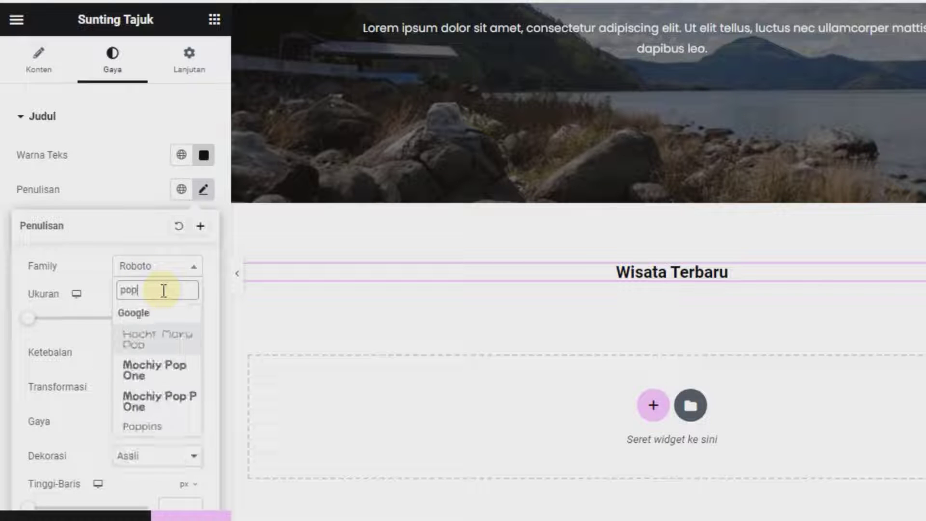
{"action": "left_click", "coordinate": [161, 431]}
{"action": "left_click", "coordinate": [167, 317]}
{"action": "type", "text": "26"}
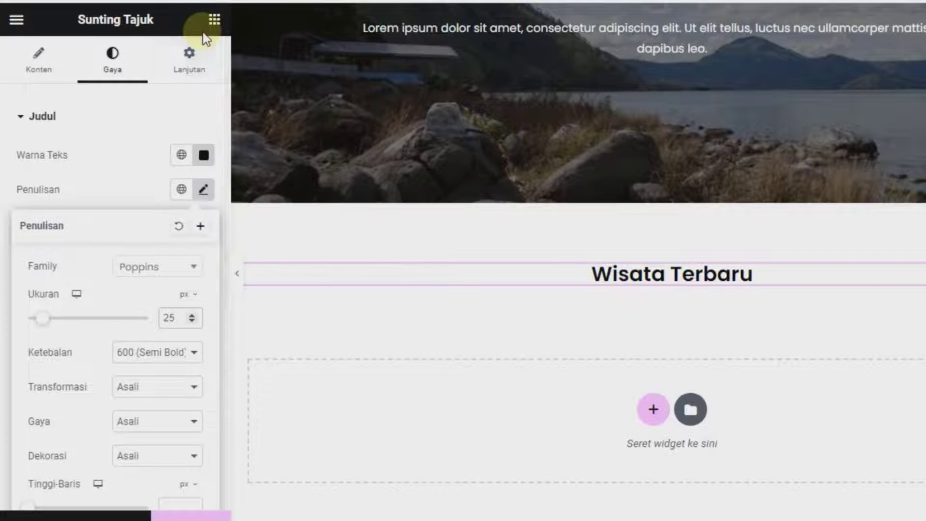
{"action": "left_click", "coordinate": [217, 22]}
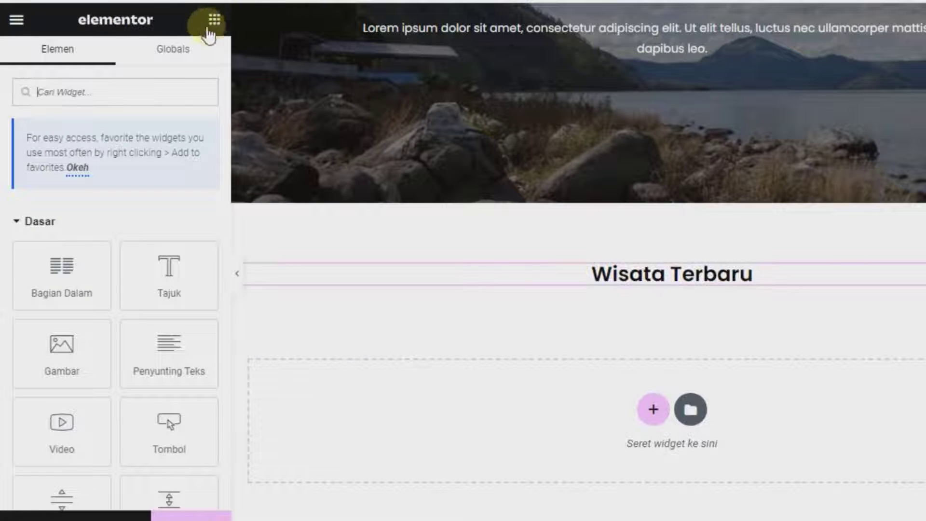
Drag the WP Travel Trips by Type widget from the WordPress group under the Wisata Terbaru heading
{"action": "scroll", "coordinate": [49, 295], "scroll_direction": "down", "scroll_amount": 20}
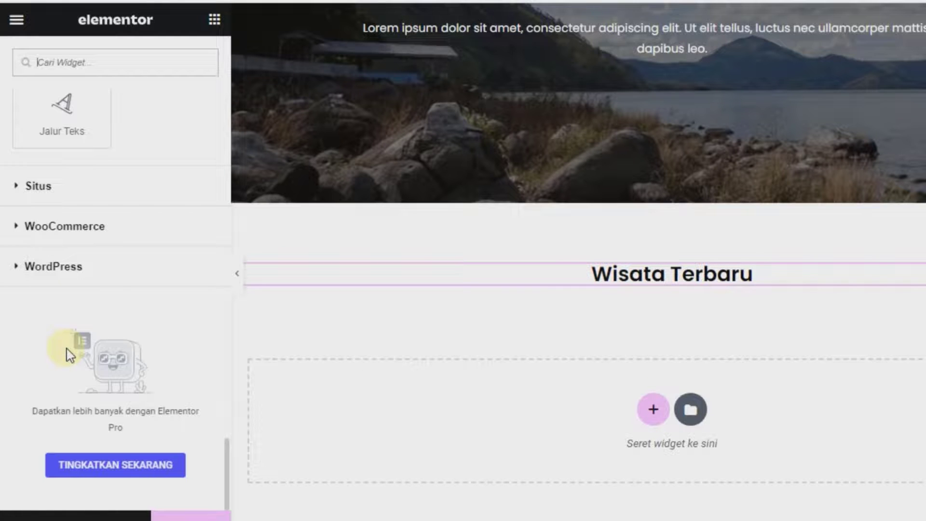
{"action": "left_click", "coordinate": [82, 280]}
{"action": "scroll", "coordinate": [81, 278], "scroll_direction": "down", "scroll_amount": 15}
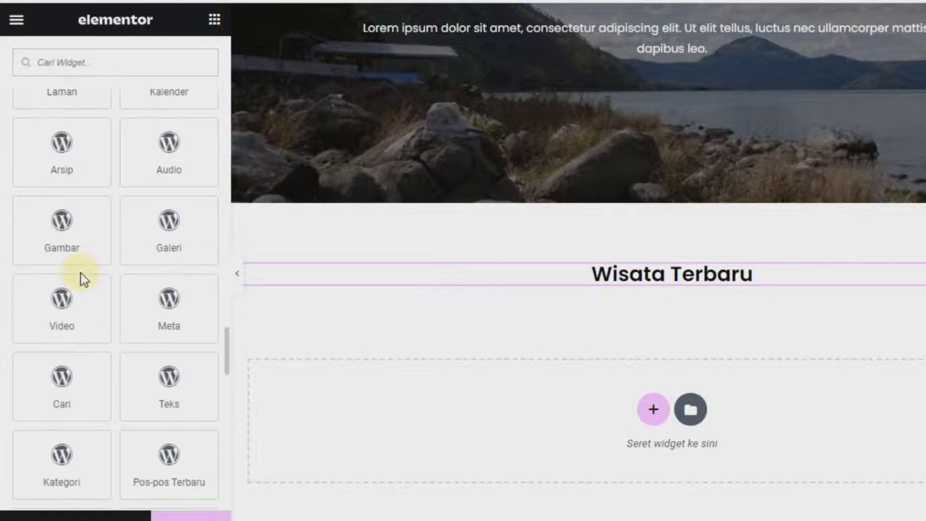
{"action": "scroll", "coordinate": [83, 284], "scroll_direction": "down", "scroll_amount": 3}
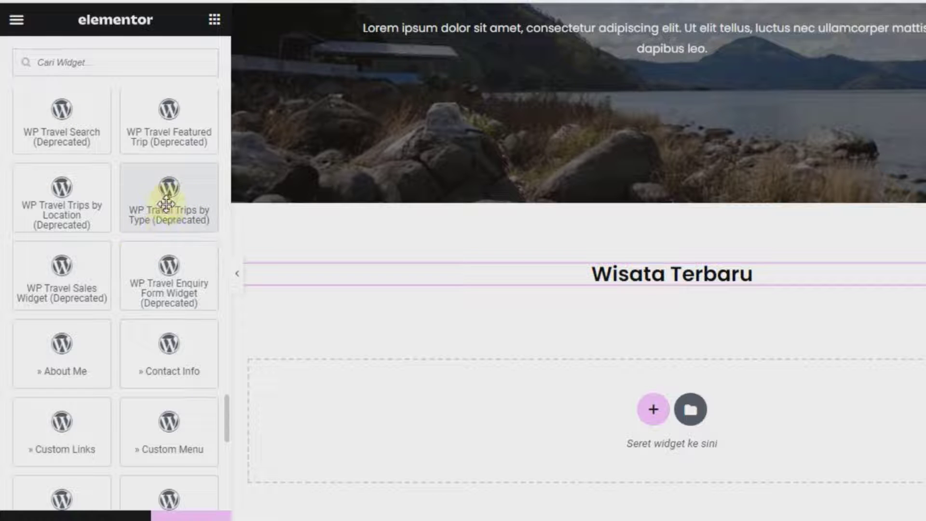
{"action": "left_click_drag", "start_coordinate": [162, 209], "coordinate": [574, 278]}
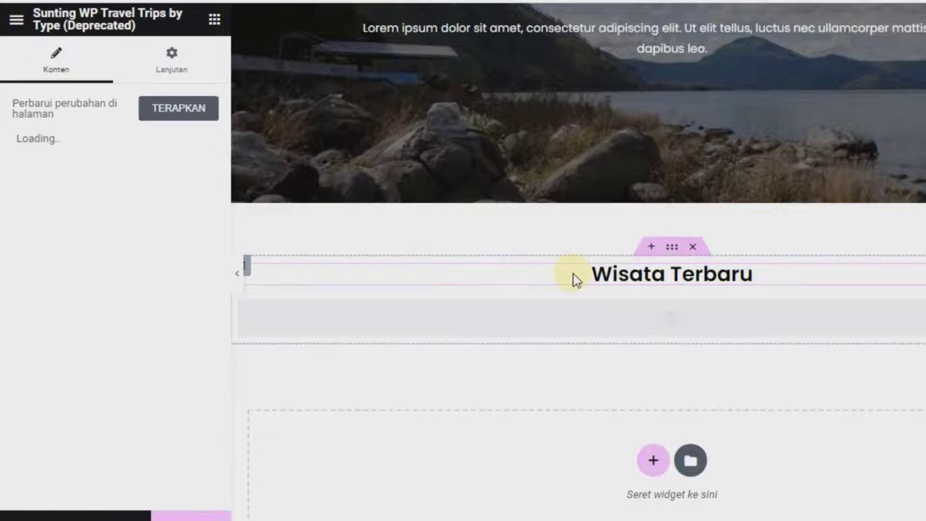
Change the number of trips shown from 2 to 6 and update the page
{"action": "scroll", "coordinate": [647, 347], "scroll_direction": "down", "scroll_amount": 6}
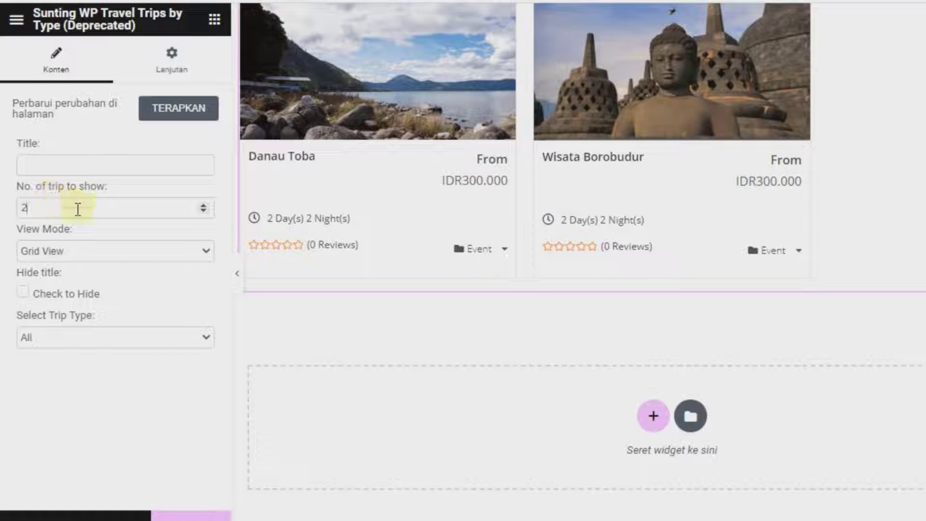
{"action": "key", "text": "BackSpace"}
{"action": "type", "text": "6"}
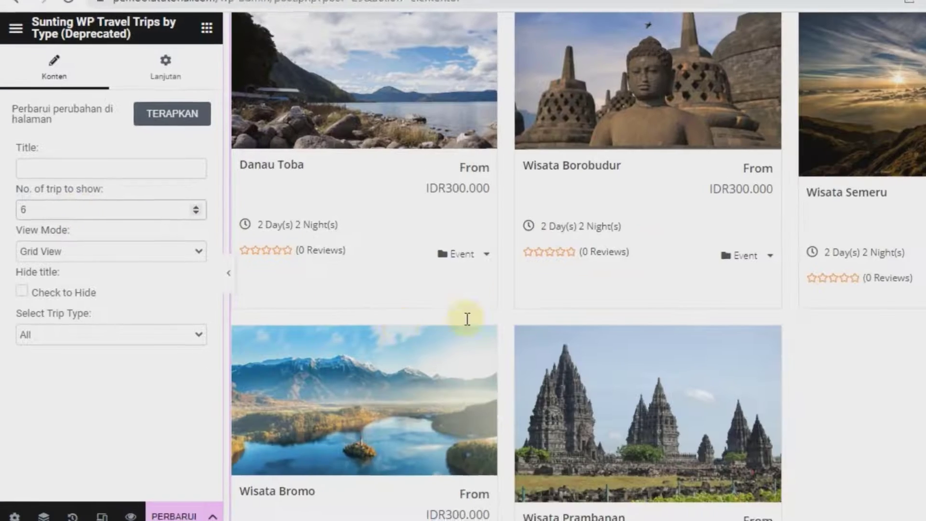
{"action": "scroll", "coordinate": [560, 130], "scroll_direction": "up", "scroll_amount": 2}
{"action": "scroll", "coordinate": [627, 236], "scroll_direction": "down", "scroll_amount": 7}
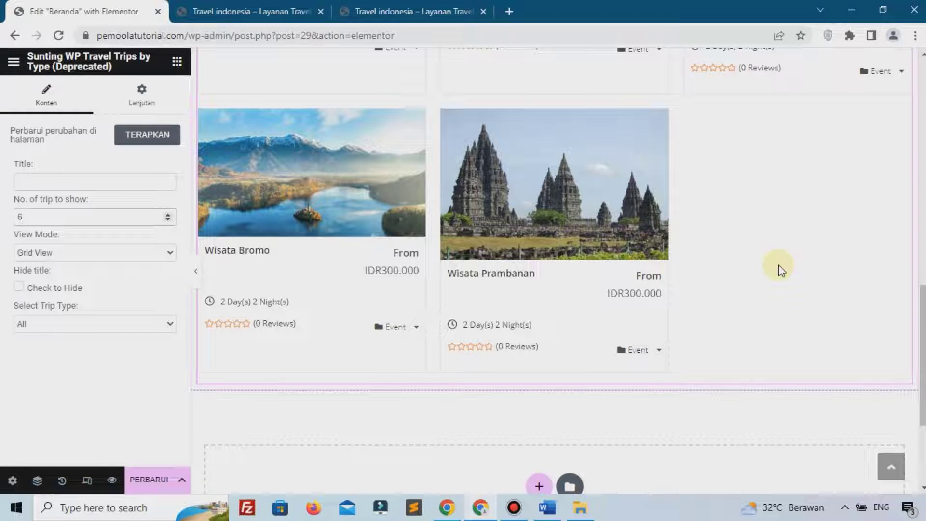
{"action": "left_click", "coordinate": [147, 482]}
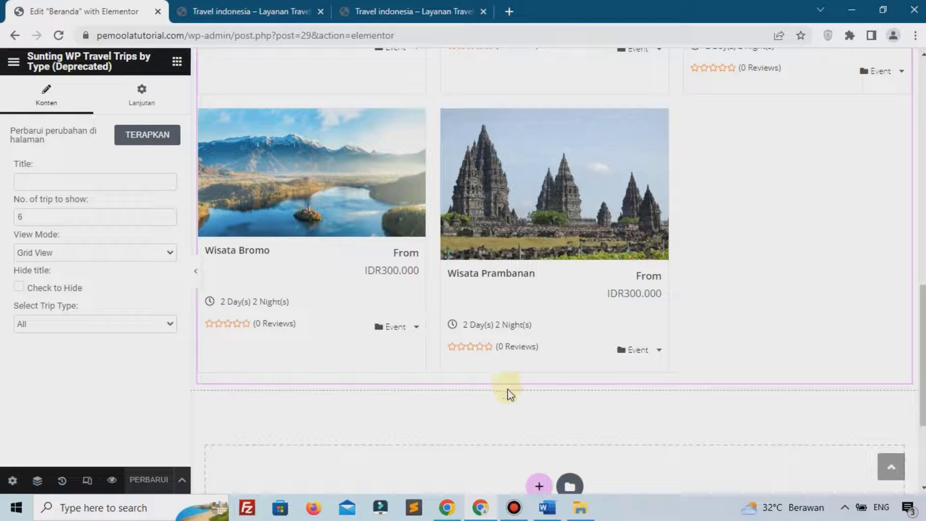
Add a button below the trips grid labelled 'Lihat Semua'
{"action": "left_click", "coordinate": [177, 63]}
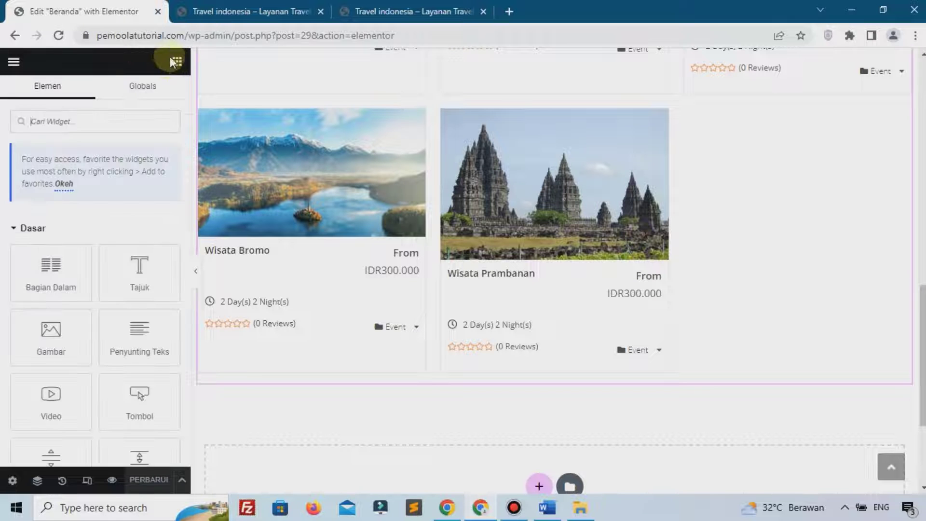
{"action": "left_click_drag", "start_coordinate": [140, 401], "coordinate": [502, 386]}
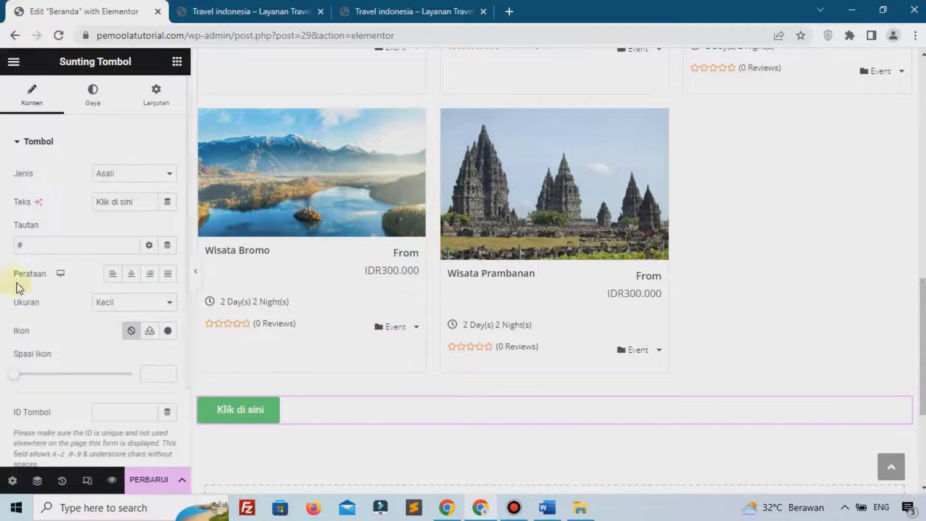
{"action": "left_click", "coordinate": [111, 203]}
{"action": "triple_click", "coordinate": [111, 203]}
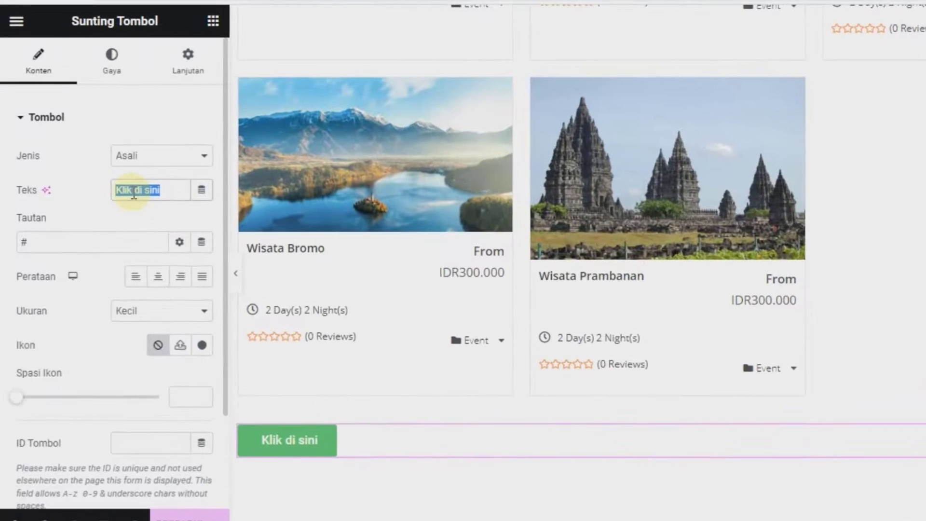
{"action": "type", "text": "Lihat"}
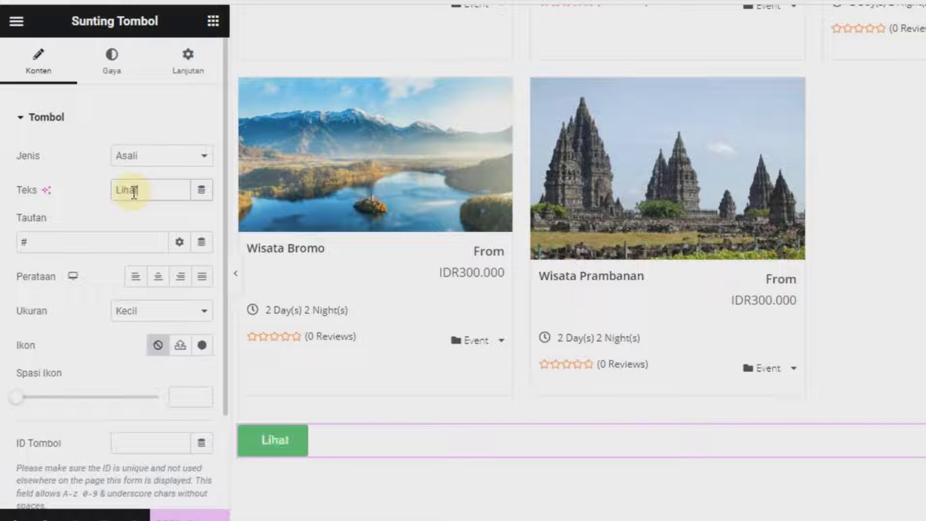
{"action": "type", "text": " Semua"}
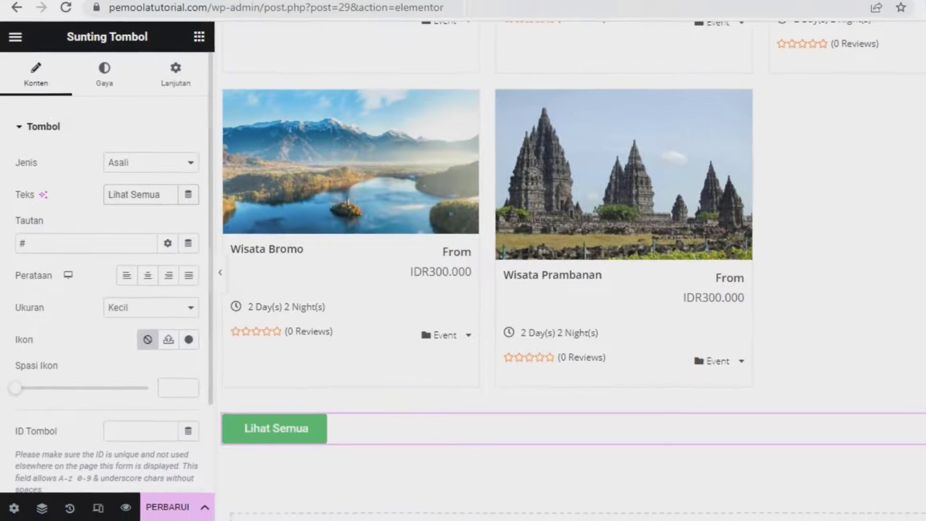
Link the button to the live site's Wisata page address and centre it
{"action": "left_click", "coordinate": [246, 11]}
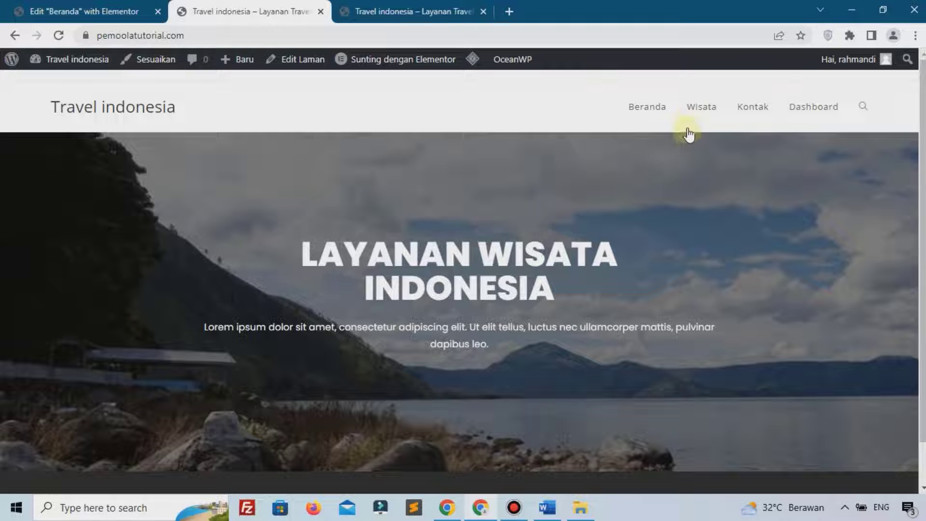
{"action": "right_click", "coordinate": [698, 118]}
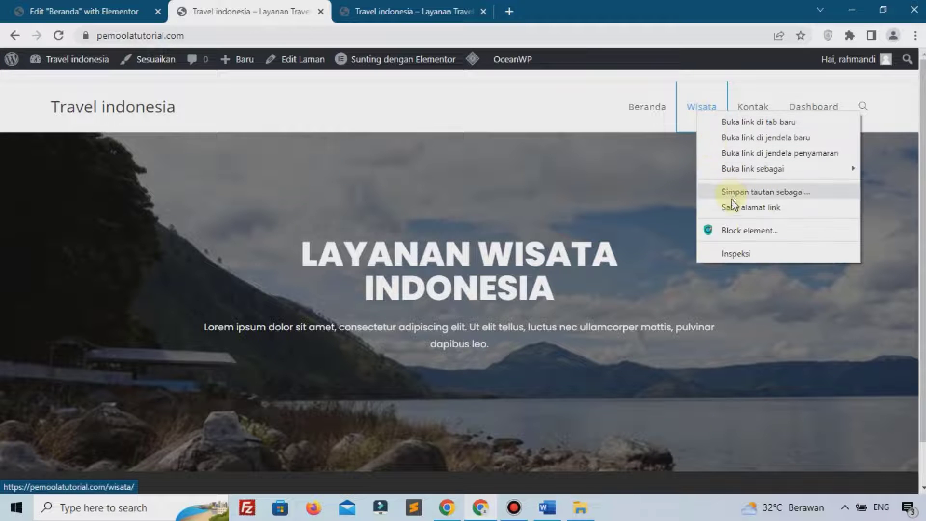
{"action": "left_click", "coordinate": [732, 207]}
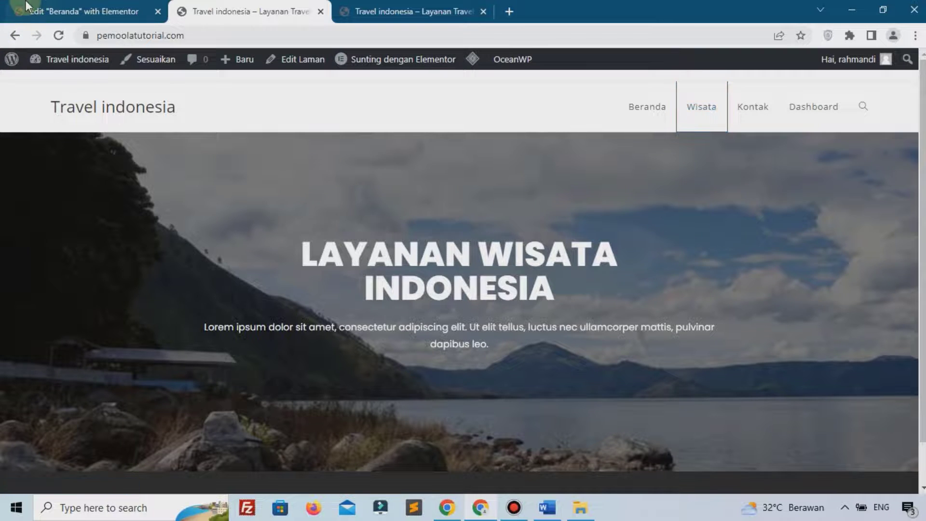
{"action": "left_click", "coordinate": [23, 5]}
{"action": "left_click", "coordinate": [65, 245]}
{"action": "type", "text": "https://pemoolatutorial.com/wisata"}
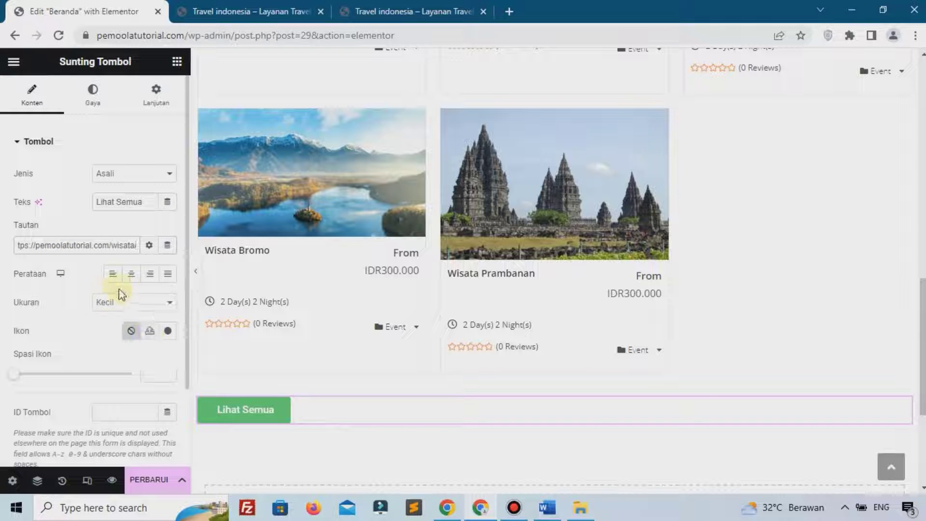
{"action": "left_click", "coordinate": [132, 275]}
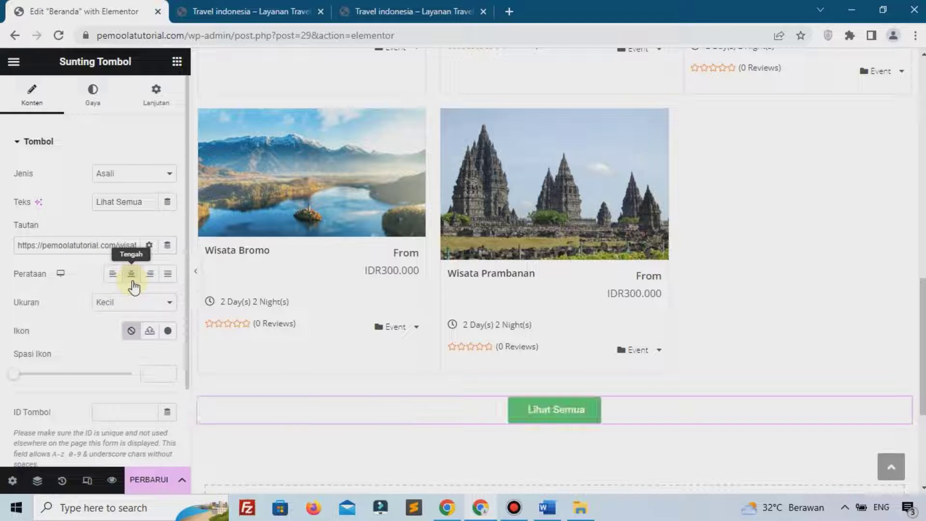
{"action": "left_click", "coordinate": [93, 102]}
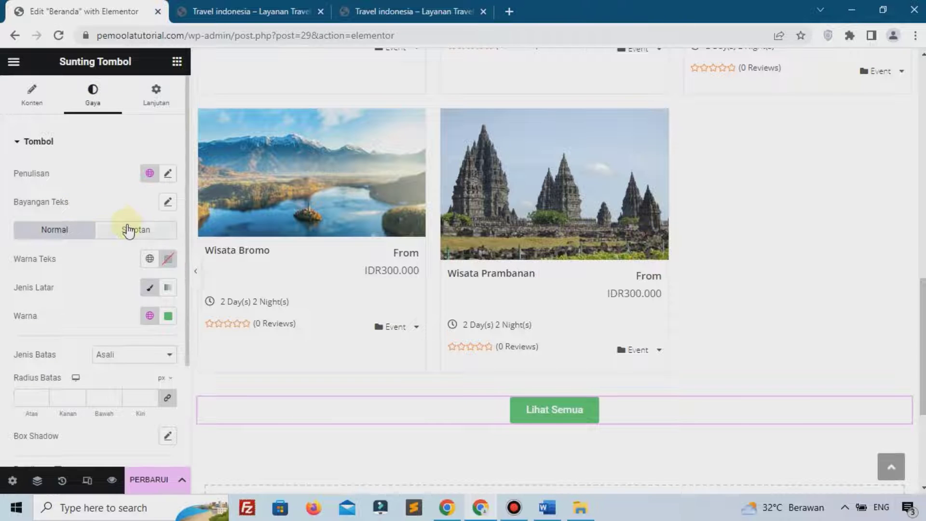
Make the Lihat Semua button background black (#000000)
{"action": "scroll", "coordinate": [85, 247], "scroll_direction": "down", "scroll_amount": 1}
{"action": "left_click", "coordinate": [169, 248]}
{"action": "left_click_drag", "start_coordinate": [207, 329], "coordinate": [255, 435]}
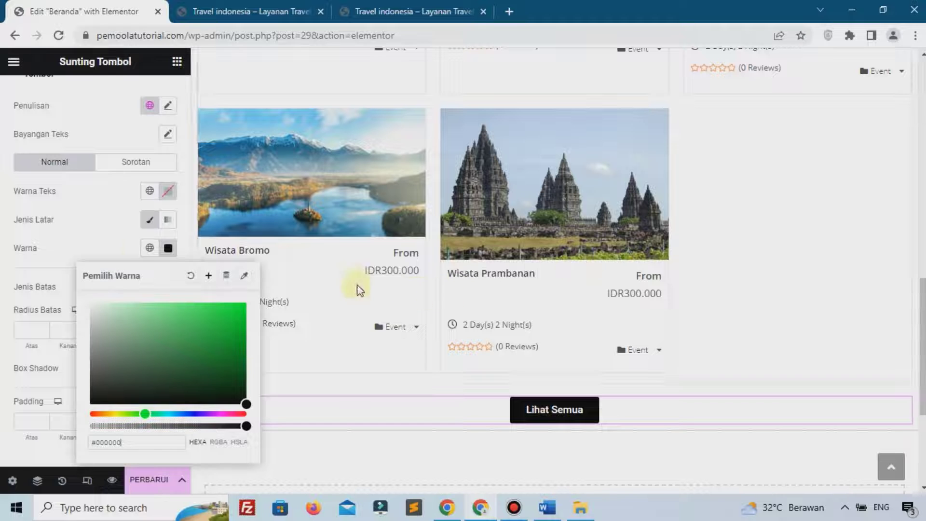
{"action": "left_click", "coordinate": [97, 226]}
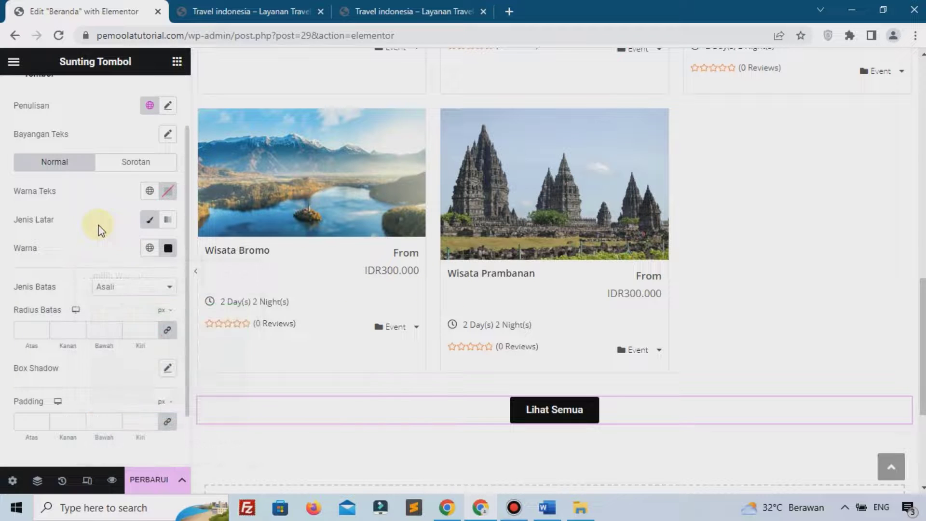
Set the button font to Poppins, update the page, and view the live site
{"action": "left_click", "coordinate": [168, 105]}
{"action": "left_click", "coordinate": [127, 171]}
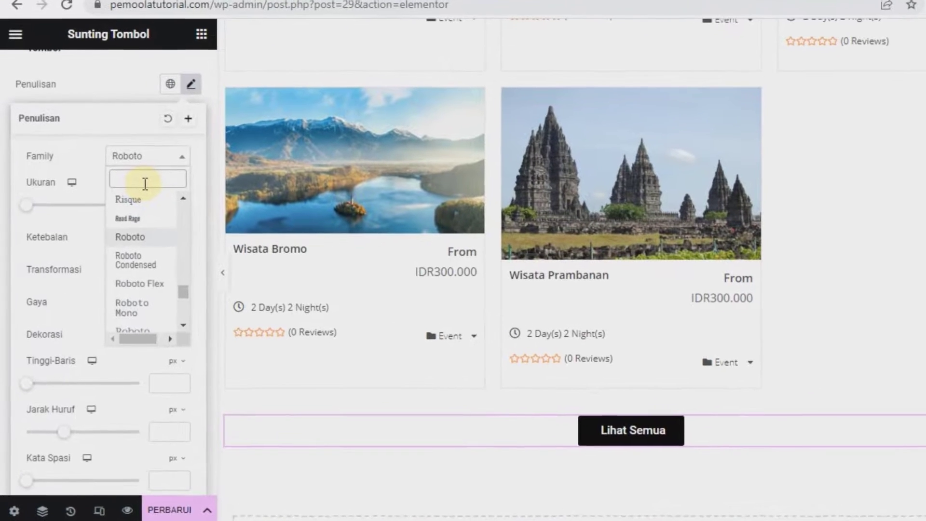
{"action": "type", "text": "p"}
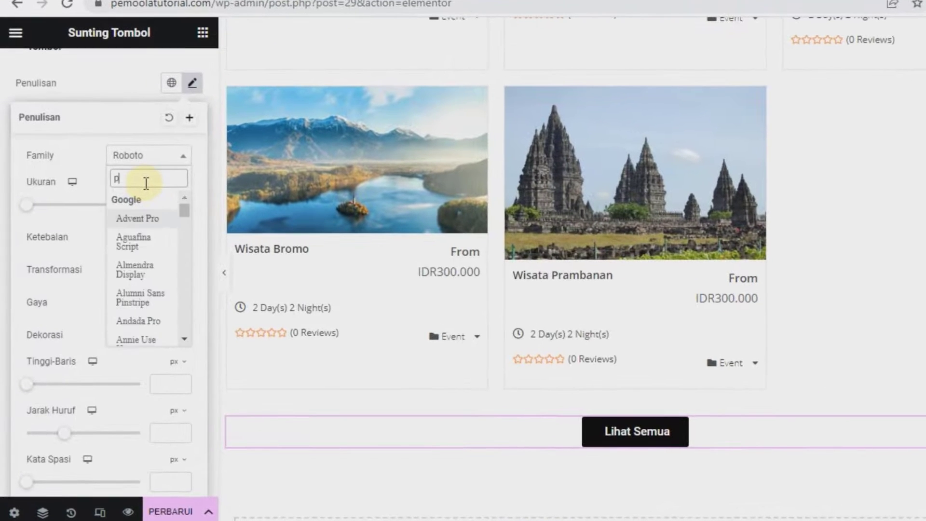
{"action": "type", "text": "op"}
{"action": "left_click", "coordinate": [164, 309]}
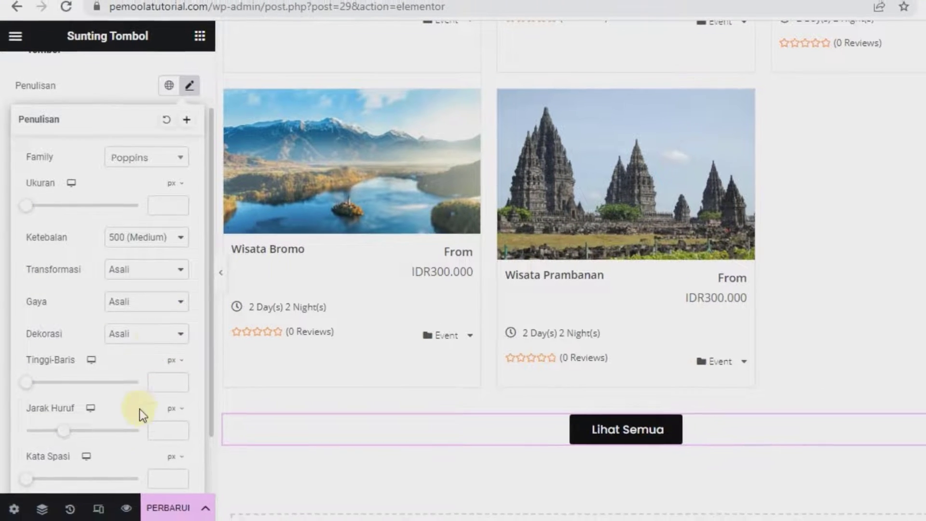
{"action": "left_click", "coordinate": [163, 513]}
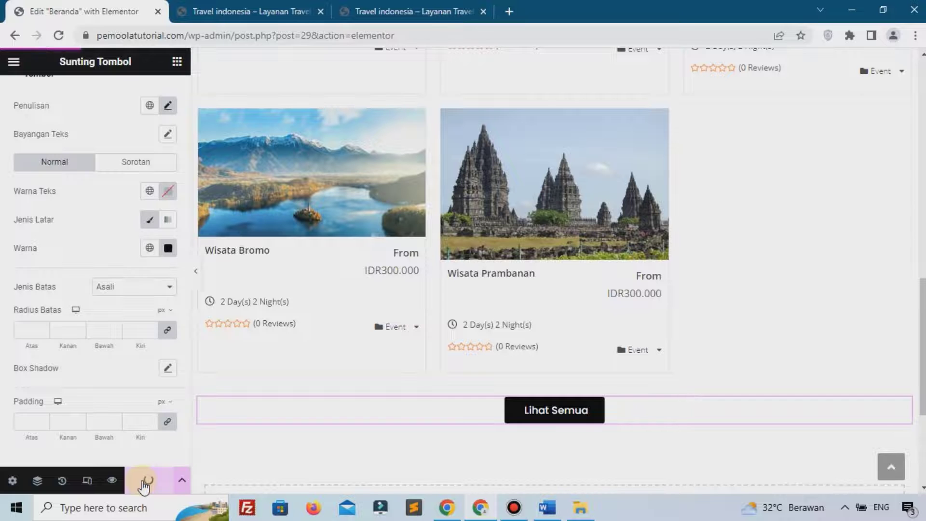
{"action": "key", "text": "ctrl+Tab"}
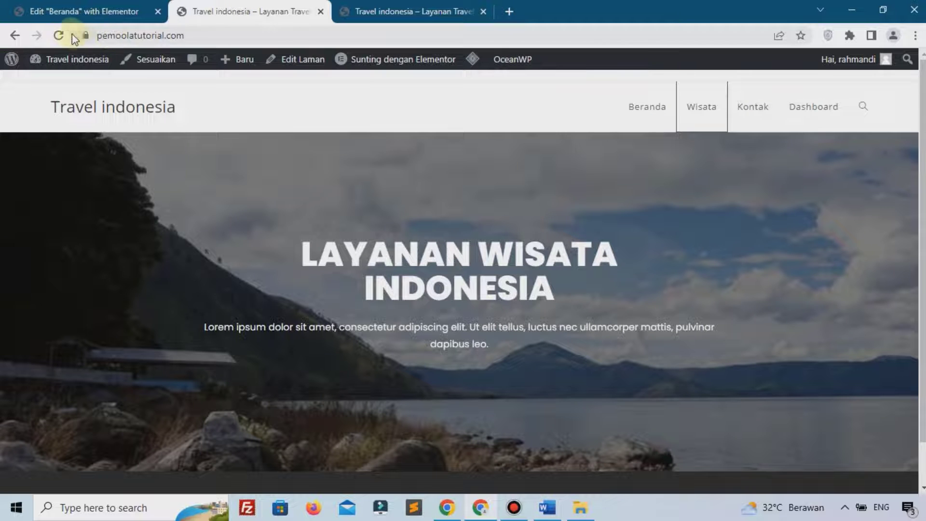
Reload the live home page, check the six trips and black Lihat Semua button, then return to the editor
{"action": "left_click", "coordinate": [59, 35]}
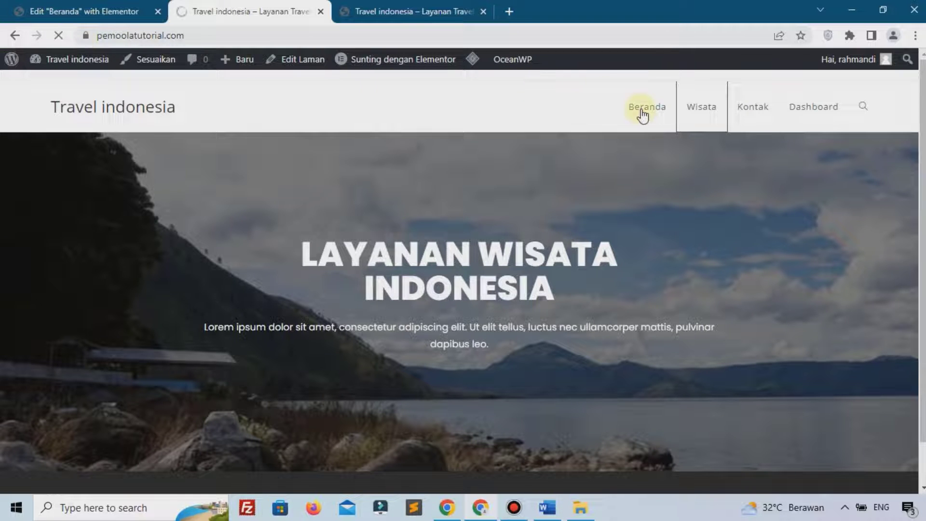
{"action": "scroll", "coordinate": [368, 183], "scroll_direction": "down", "scroll_amount": 10}
{"action": "scroll", "coordinate": [478, 221], "scroll_direction": "down", "scroll_amount": 6}
{"action": "scroll", "coordinate": [521, 270], "scroll_direction": "up", "scroll_amount": 1}
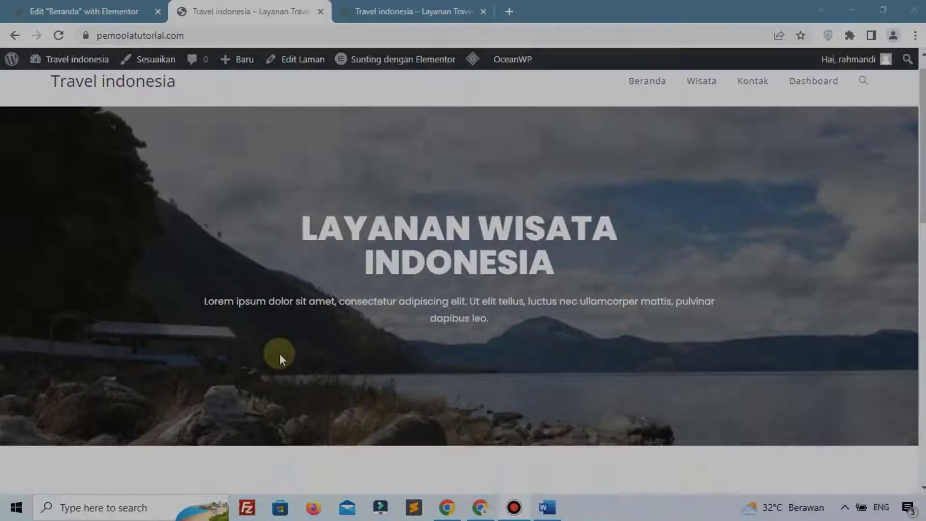
{"action": "scroll", "coordinate": [279, 356], "scroll_direction": "down", "scroll_amount": 8}
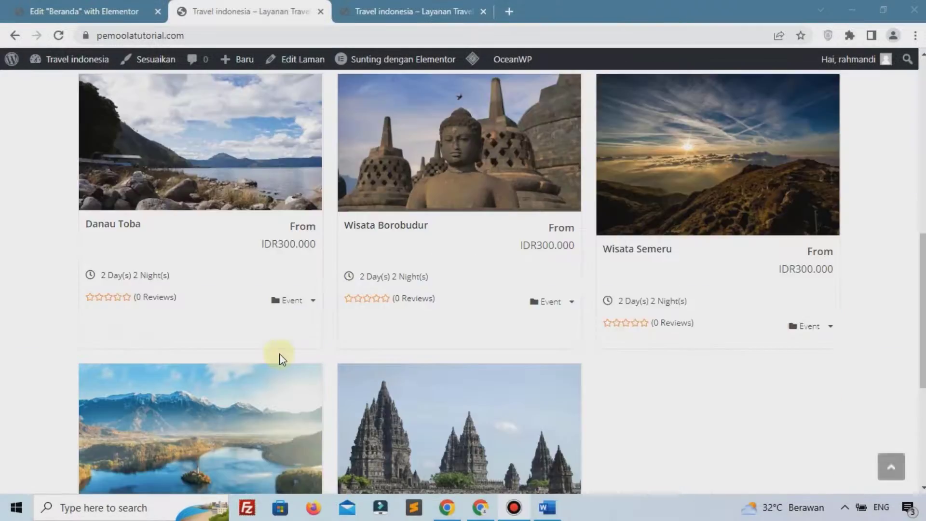
{"action": "scroll", "coordinate": [280, 354], "scroll_direction": "down", "scroll_amount": 5}
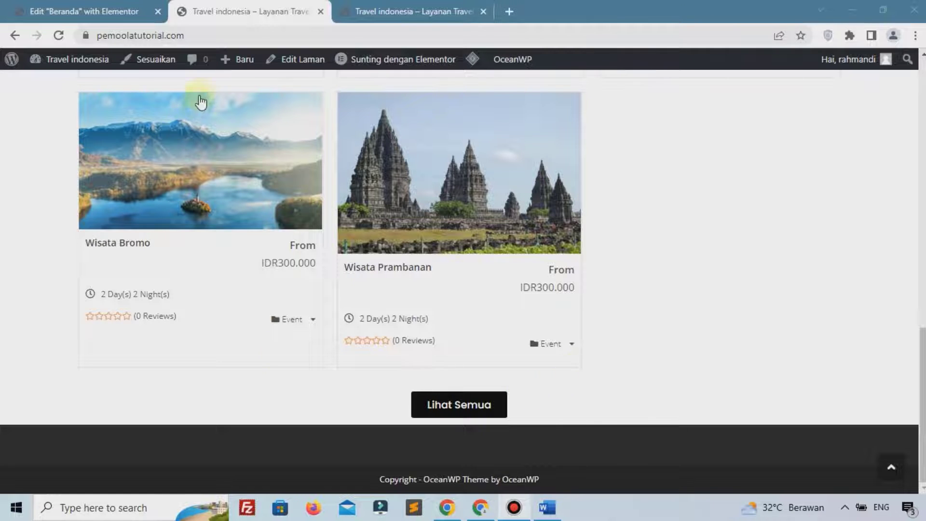
{"action": "left_click", "coordinate": [104, 9]}
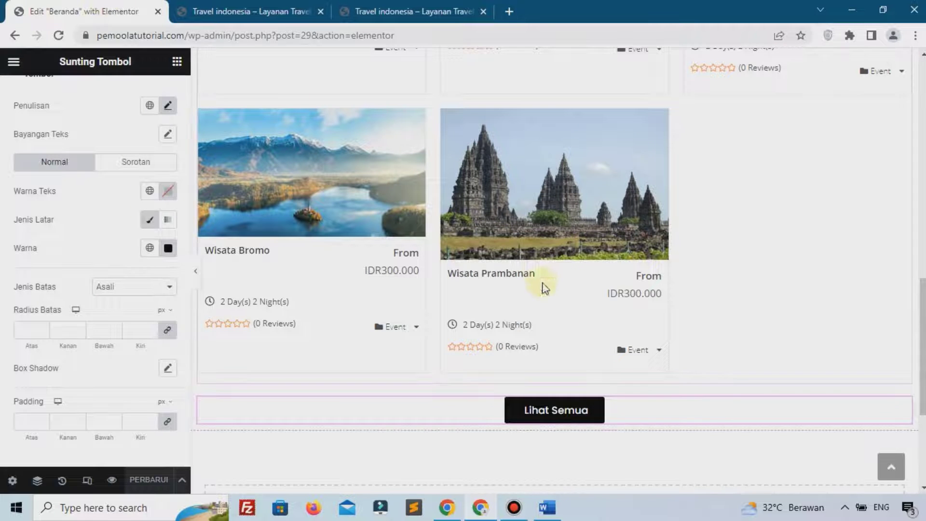
Add a one-column section at the bottom with 5% top and 8% bottom margin
{"action": "scroll", "coordinate": [544, 285], "scroll_direction": "down", "scroll_amount": 3}
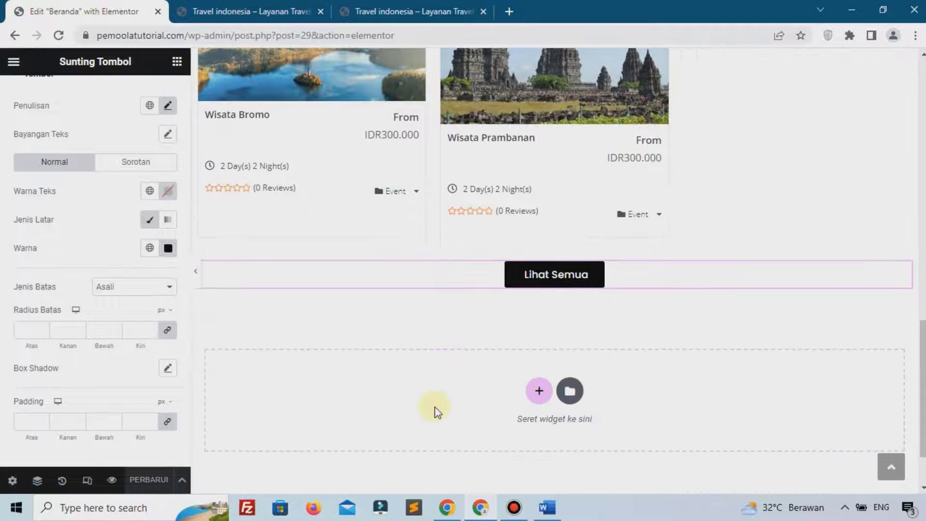
{"action": "left_click", "coordinate": [541, 391]}
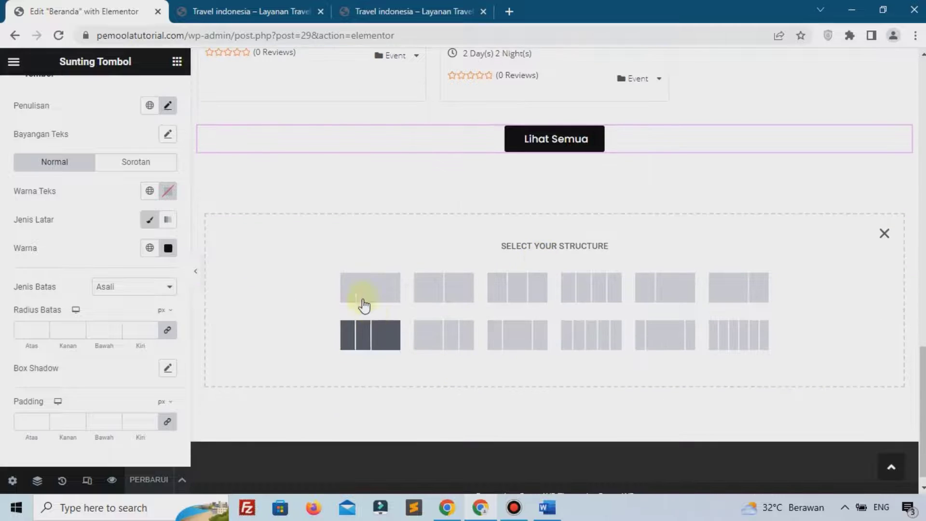
{"action": "left_click", "coordinate": [360, 302]}
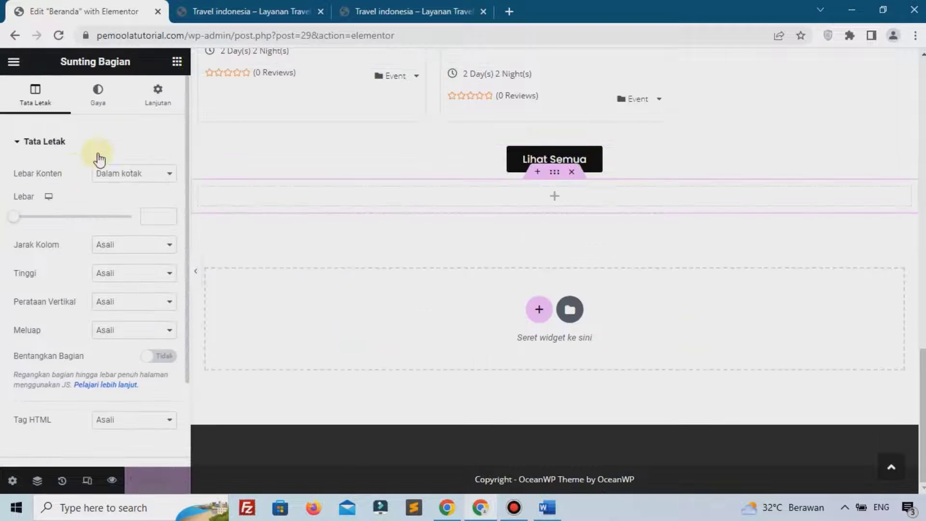
{"action": "left_click", "coordinate": [156, 112]}
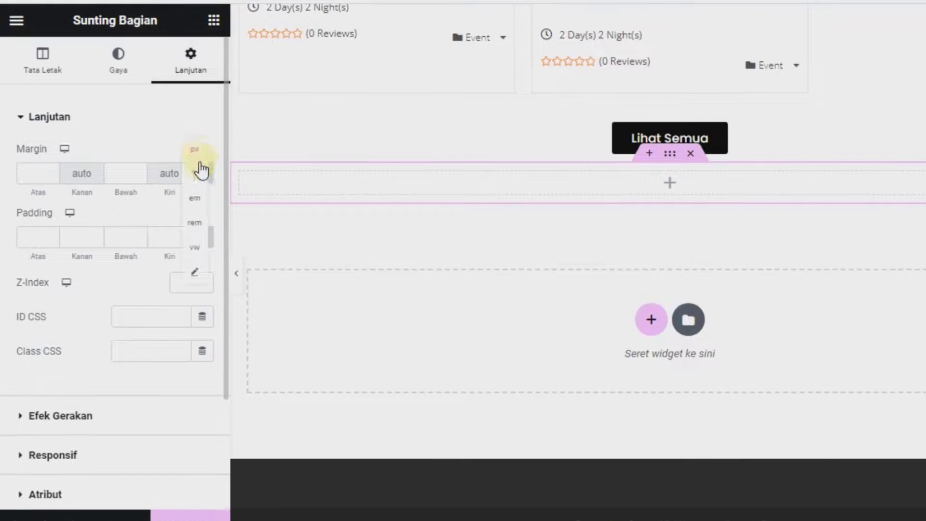
{"action": "left_click", "coordinate": [202, 174]}
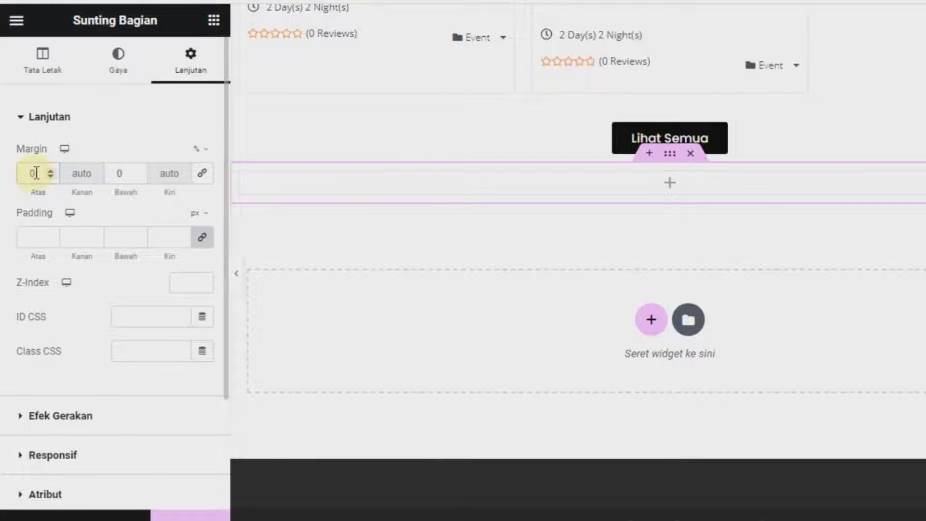
{"action": "type", "text": "5"}
{"action": "left_click", "coordinate": [124, 175]}
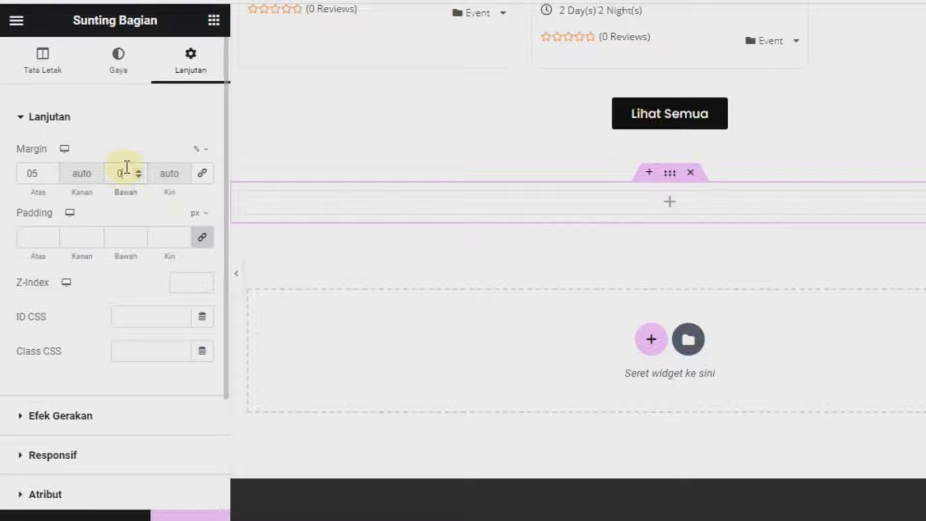
{"action": "type", "text": "8"}
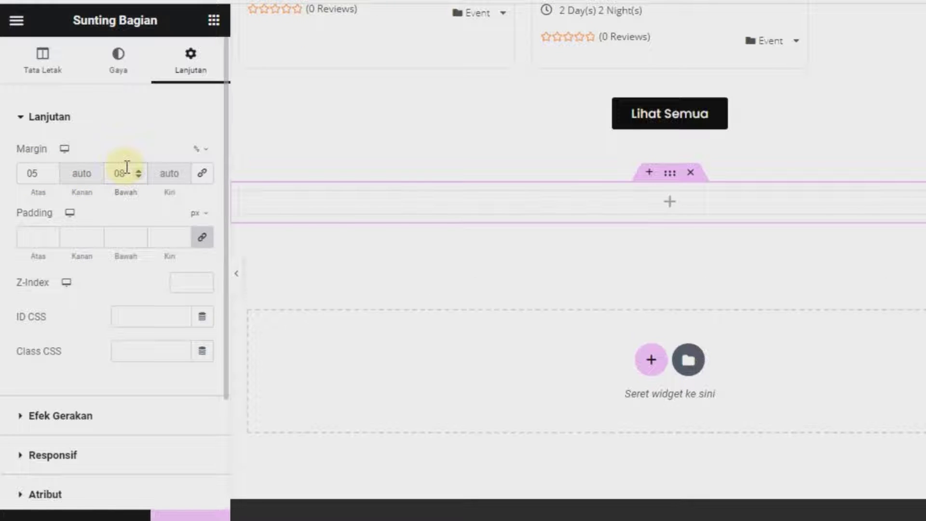
{"action": "left_click", "coordinate": [196, 215]}
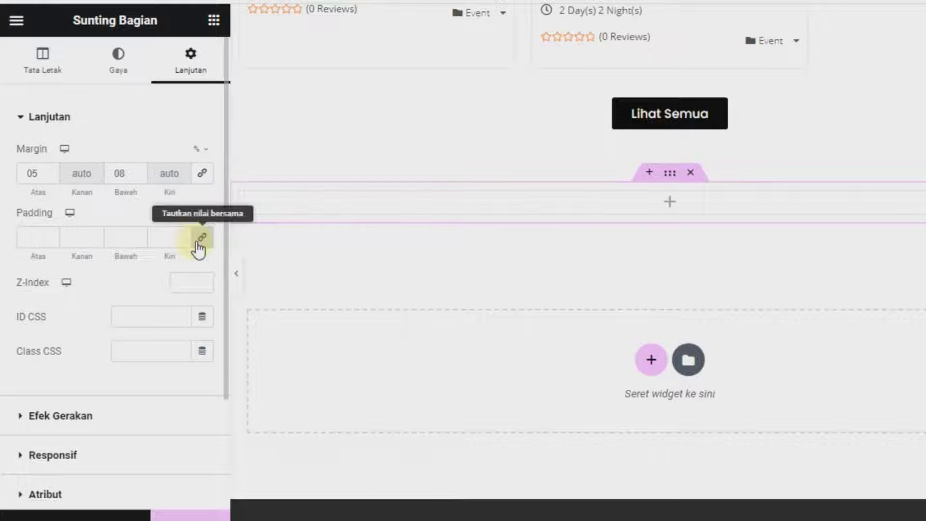
Set the section's top and bottom padding to 5%
{"action": "left_click", "coordinate": [199, 240]}
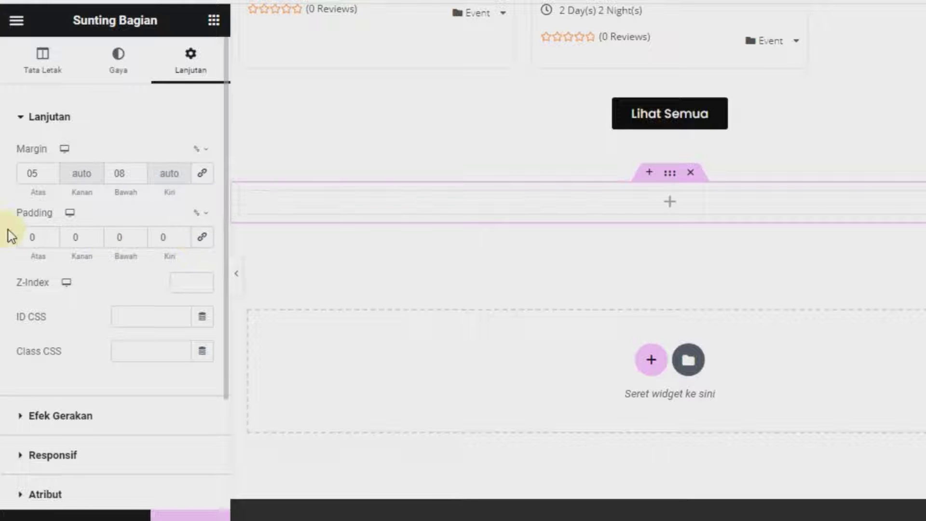
{"action": "left_click", "coordinate": [43, 228]}
{"action": "type", "text": "5"}
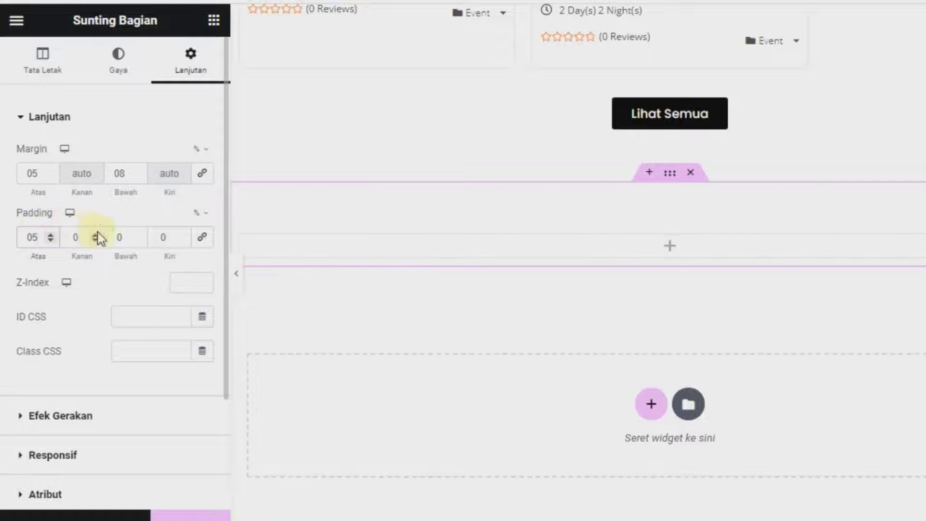
{"action": "left_click", "coordinate": [130, 237]}
{"action": "type", "text": "5"}
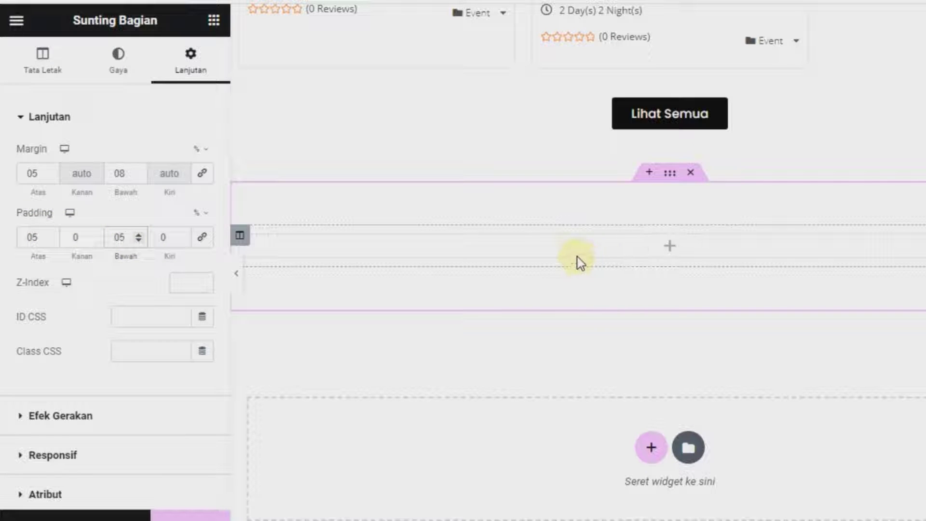
{"action": "left_click", "coordinate": [665, 251]}
Insert a two-column inner section and place a Testimonial widget in its left column
{"action": "left_click_drag", "start_coordinate": [53, 289], "coordinate": [647, 259]}
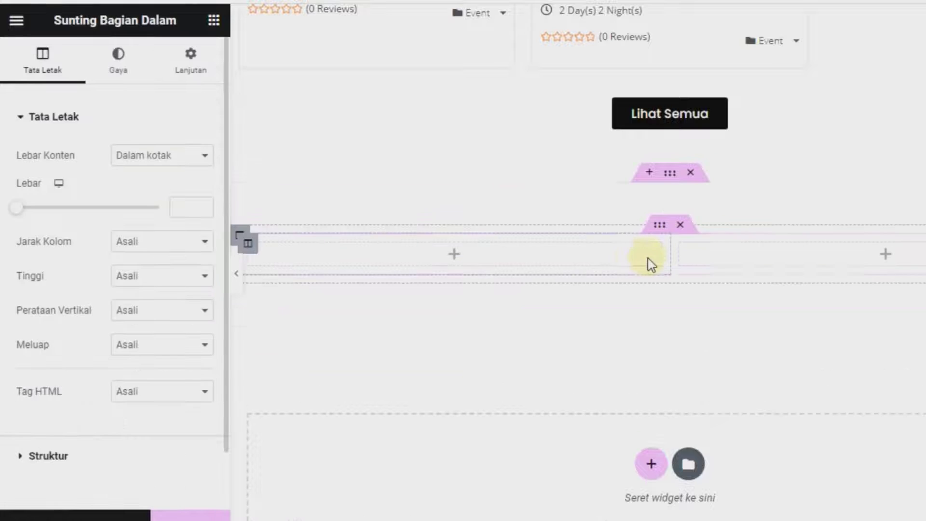
{"action": "left_click", "coordinate": [454, 254]}
{"action": "left_click", "coordinate": [191, 126]}
{"action": "type", "text": "tes"}
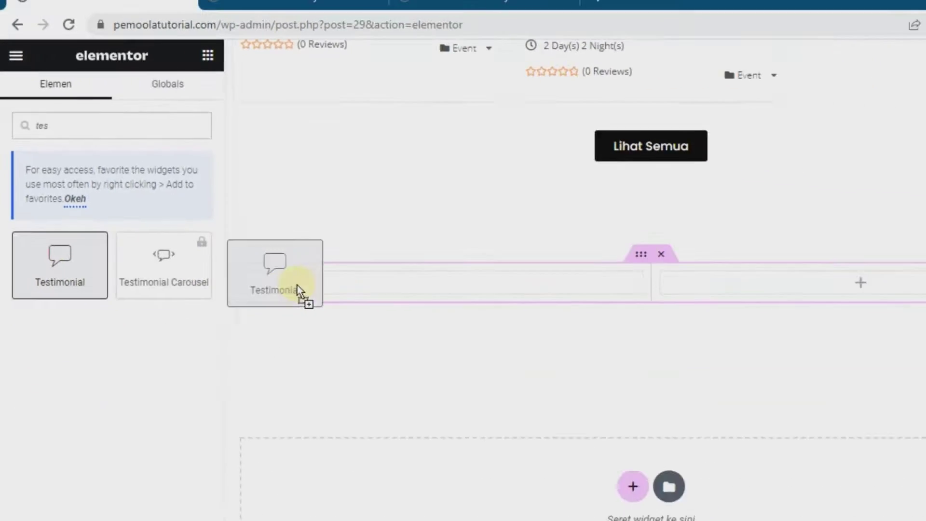
{"action": "left_click_drag", "start_coordinate": [297, 290], "coordinate": [332, 286]}
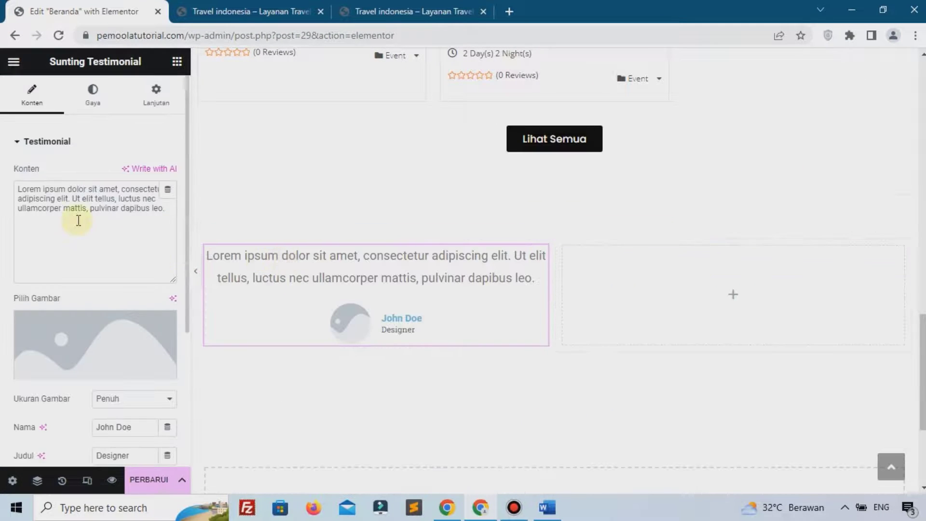
Select the testimonial body text and open the upload panel for its picture
{"action": "left_click_drag", "start_coordinate": [164, 209], "coordinate": [10, 180]}
{"action": "scroll", "coordinate": [84, 203], "scroll_direction": "down", "scroll_amount": 3}
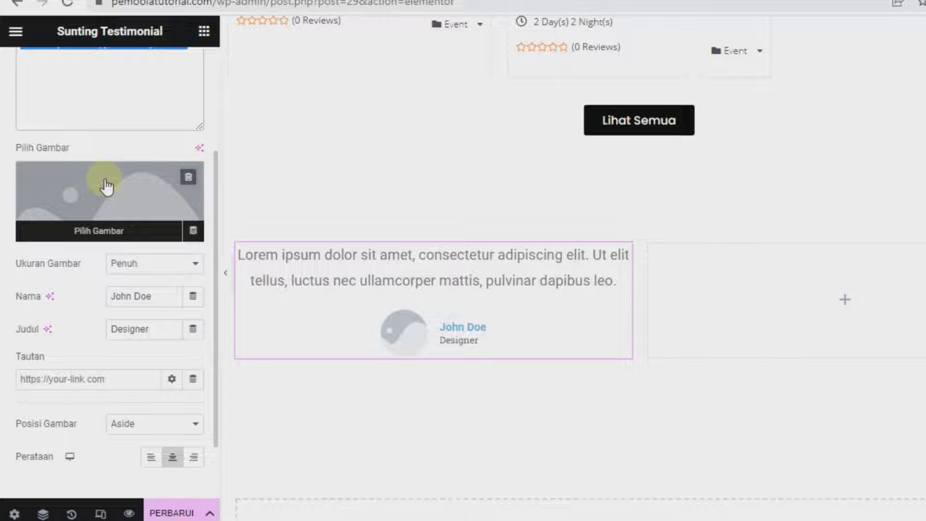
{"action": "left_click", "coordinate": [106, 182]}
{"action": "left_click", "coordinate": [210, 104]}
Upload man-gdf146e4ad_1920-1536x1024.jpg and insert it as the testimonial picture
{"action": "left_click", "coordinate": [562, 300]}
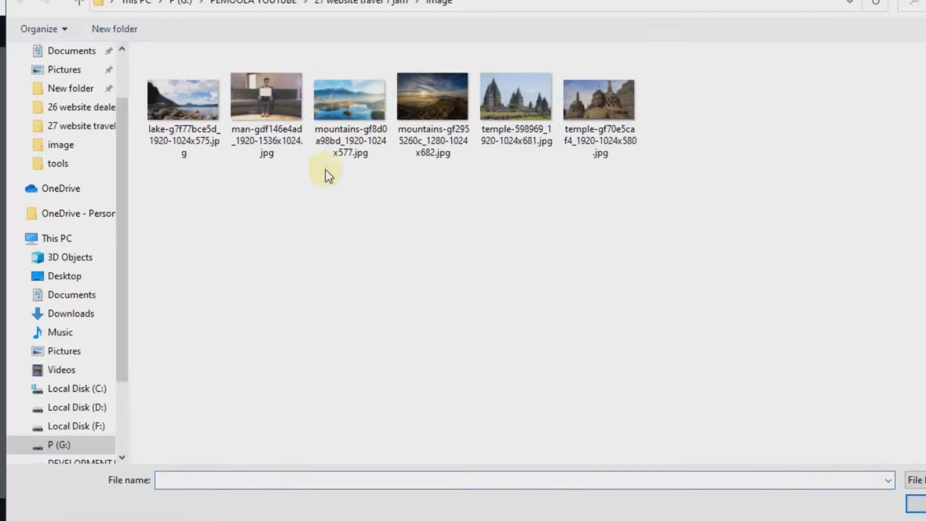
{"action": "left_click", "coordinate": [272, 112]}
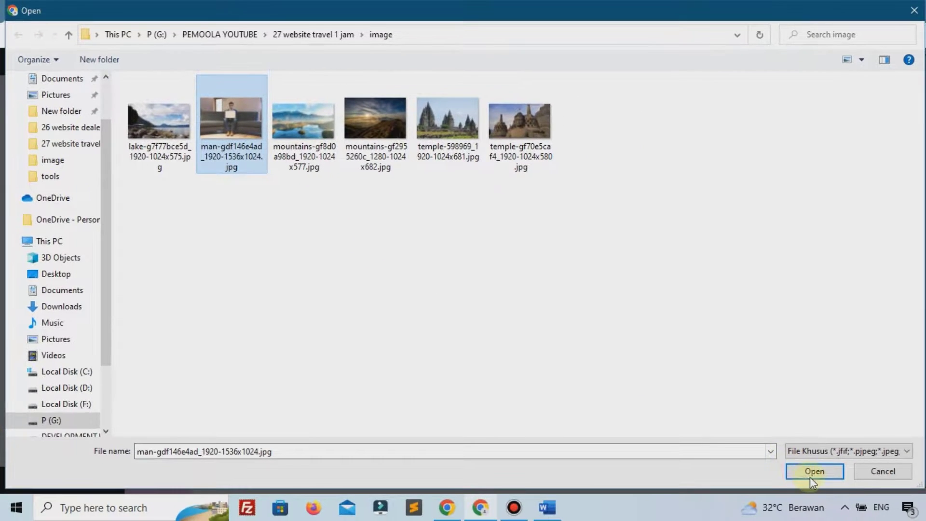
{"action": "left_click", "coordinate": [814, 472]}
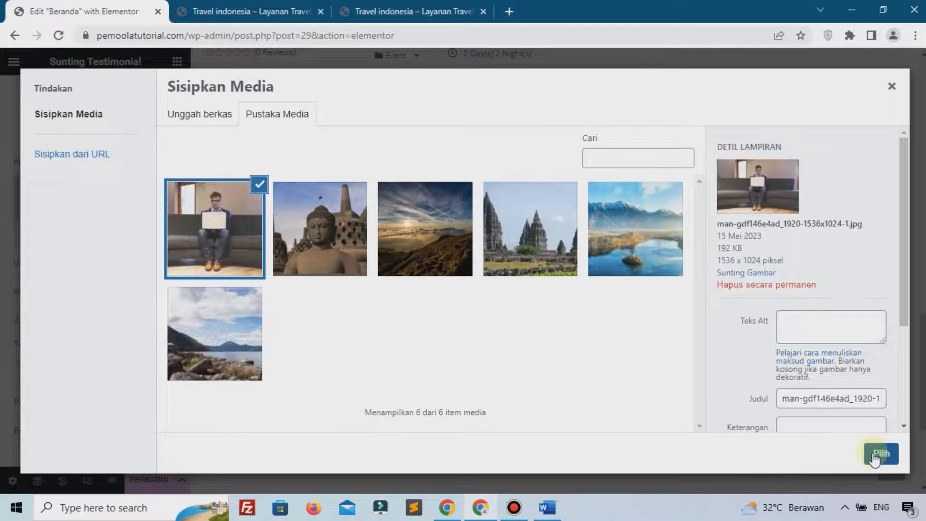
{"action": "left_click", "coordinate": [874, 455]}
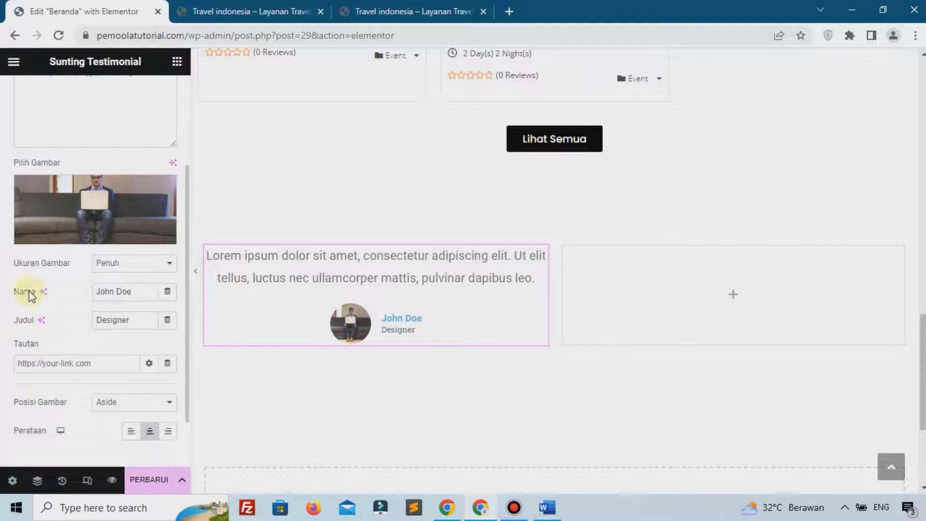
{"action": "triple_click", "coordinate": [114, 291]}
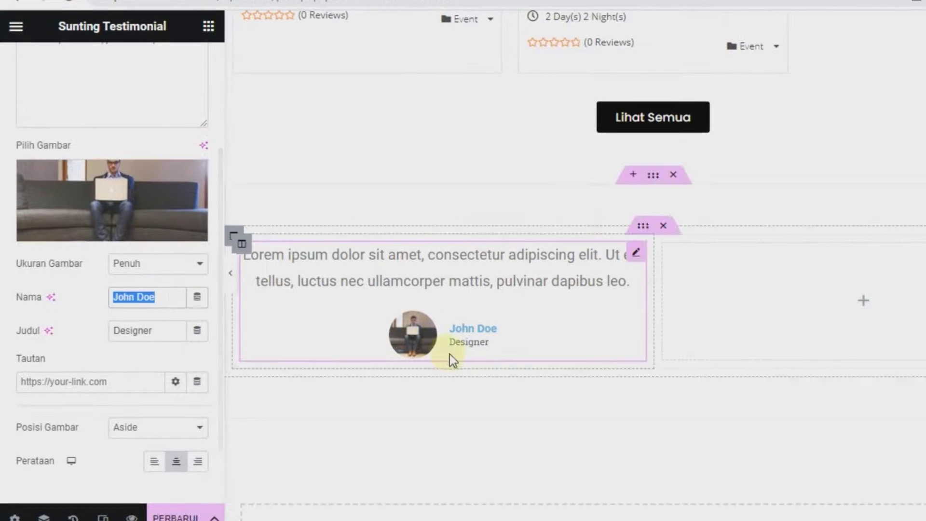
{"action": "triple_click", "coordinate": [154, 332]}
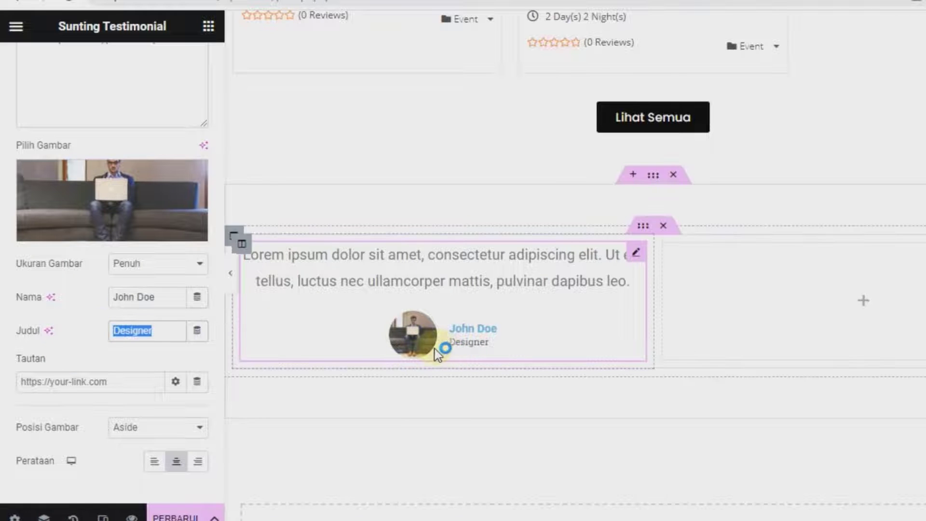
{"action": "scroll", "coordinate": [137, 234], "scroll_direction": "up", "scroll_amount": 3}
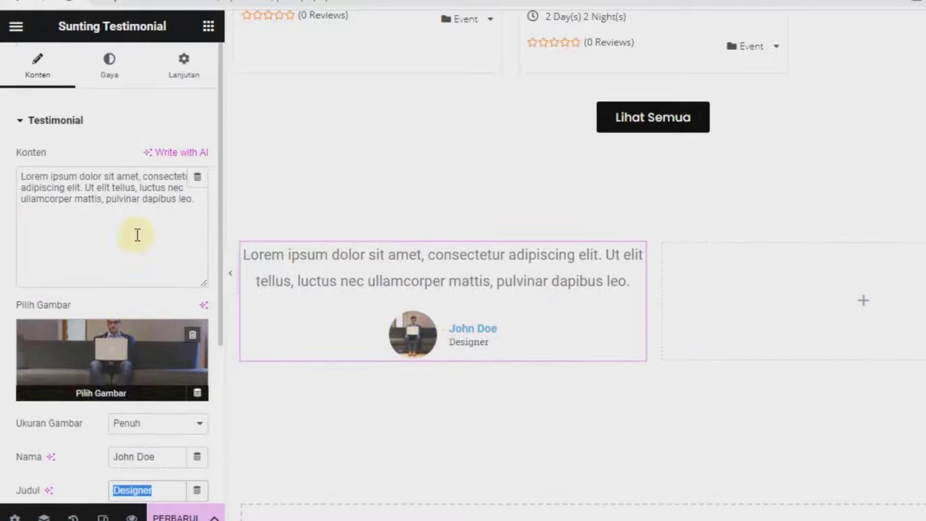
Make the testimonial body text black (#000000) Poppins at 15px
{"action": "left_click", "coordinate": [120, 85]}
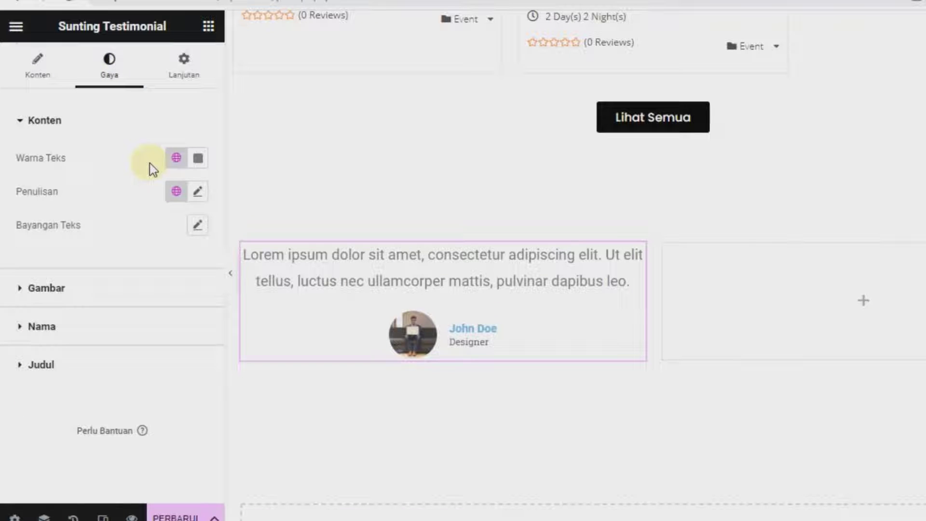
{"action": "left_click", "coordinate": [198, 158]}
{"action": "left_click_drag", "start_coordinate": [248, 296], "coordinate": [288, 384]}
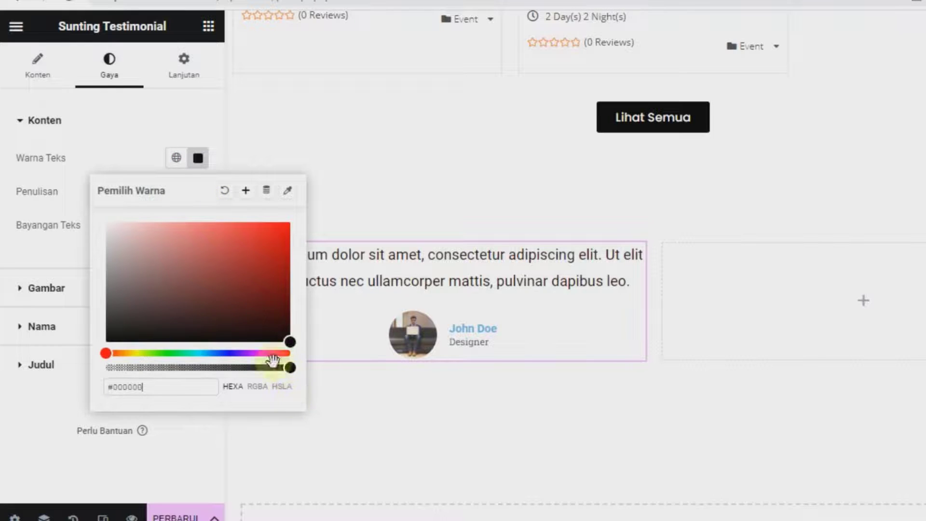
{"action": "left_click", "coordinate": [144, 174]}
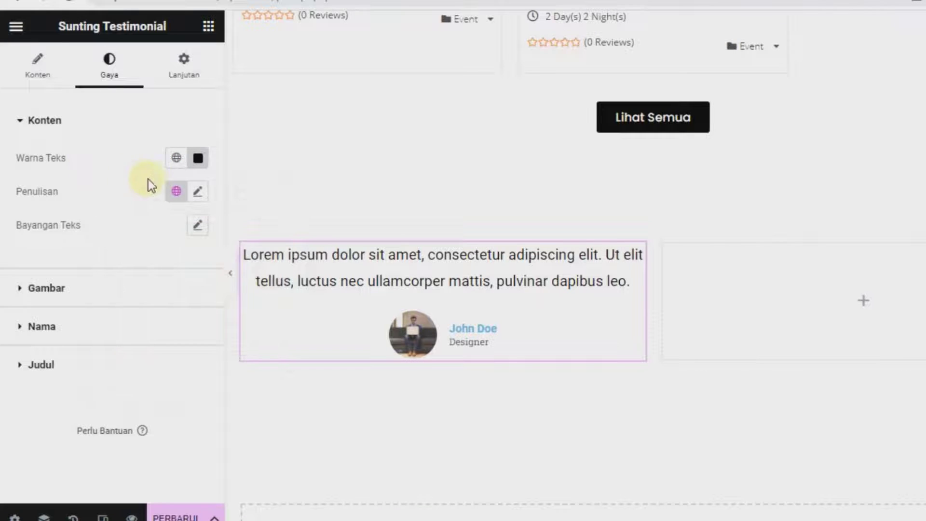
{"action": "left_click", "coordinate": [198, 193]}
{"action": "left_click", "coordinate": [161, 267]}
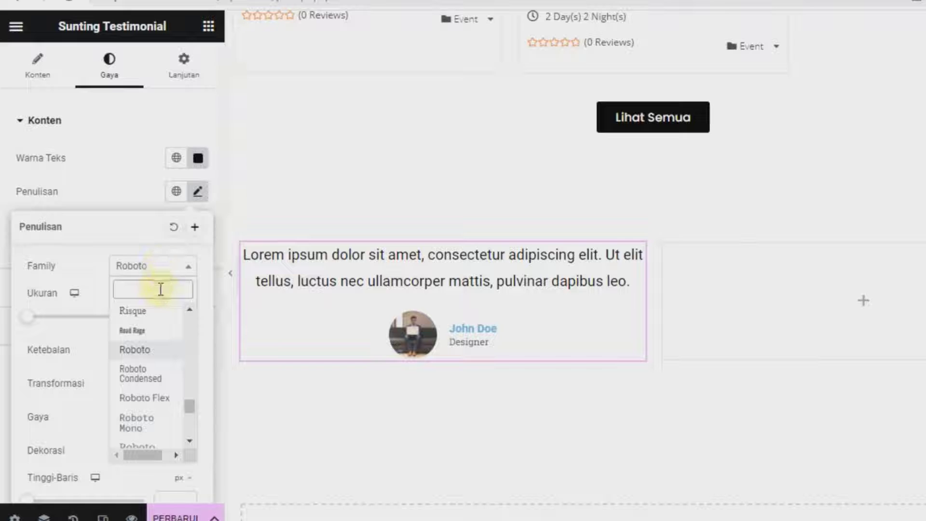
{"action": "type", "text": "pop"}
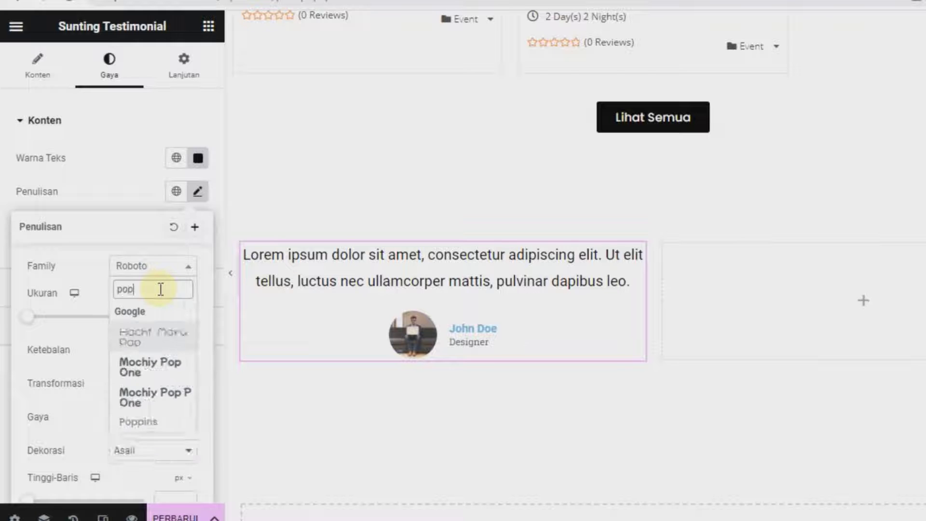
{"action": "left_click", "coordinate": [128, 425]}
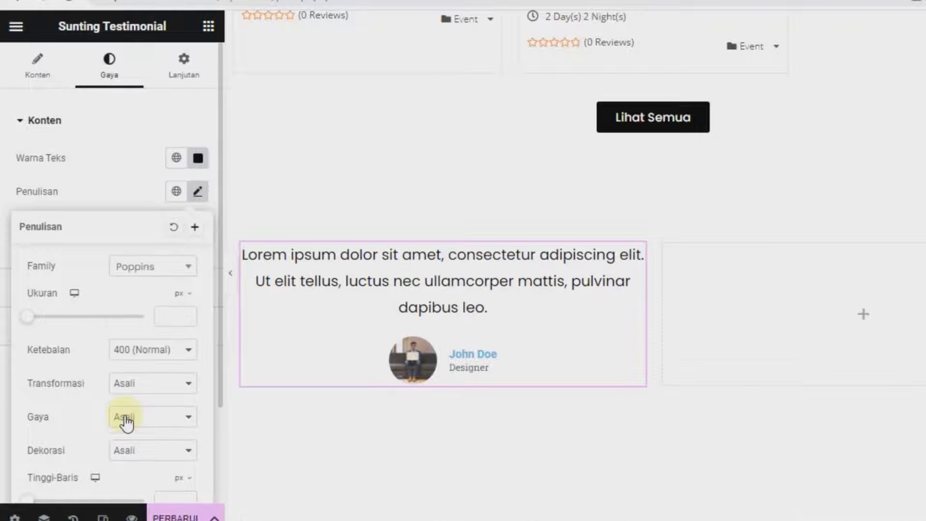
{"action": "left_click", "coordinate": [169, 318]}
{"action": "type", "text": "15"}
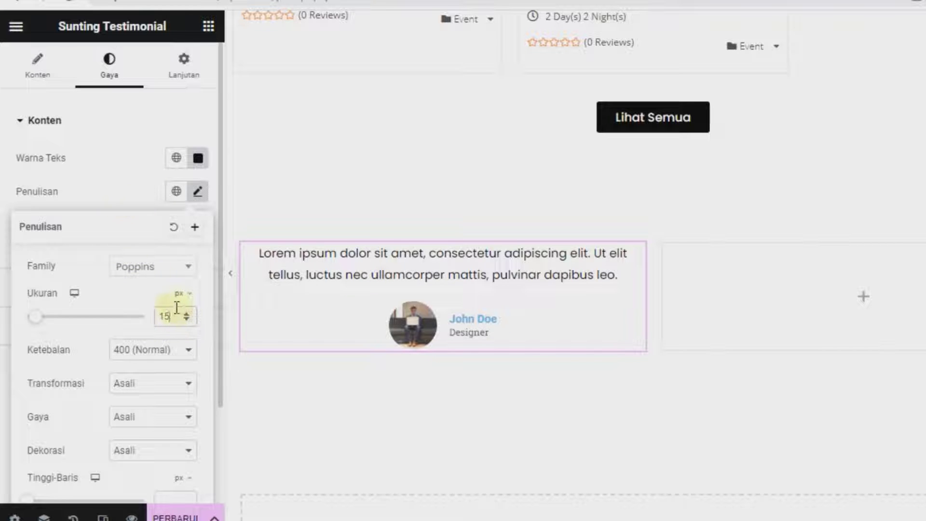
{"action": "left_click", "coordinate": [127, 201]}
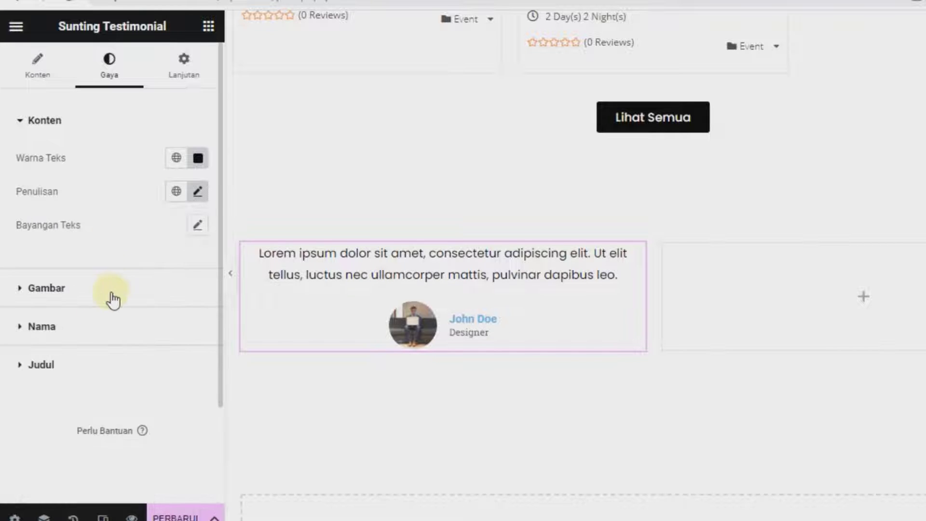
Set the reviewer's name colour to black (#000000)
{"action": "left_click", "coordinate": [125, 324]}
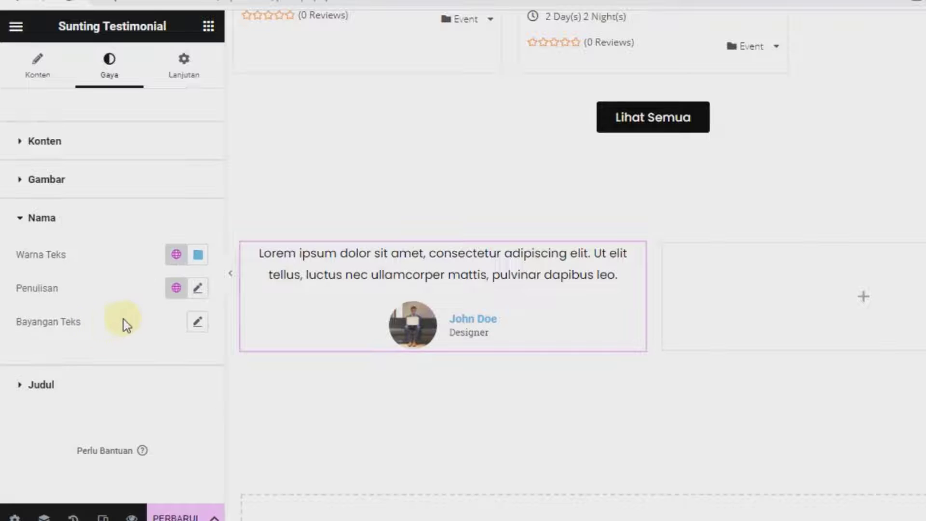
{"action": "left_click", "coordinate": [198, 255]}
{"action": "left_click", "coordinate": [132, 234]}
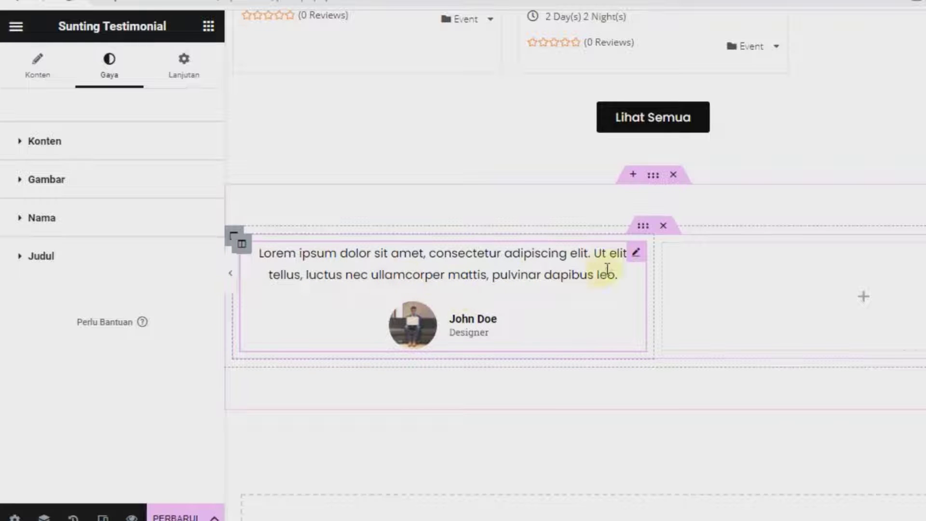
{"action": "right_click", "coordinate": [640, 259]}
{"action": "left_click", "coordinate": [686, 272]}
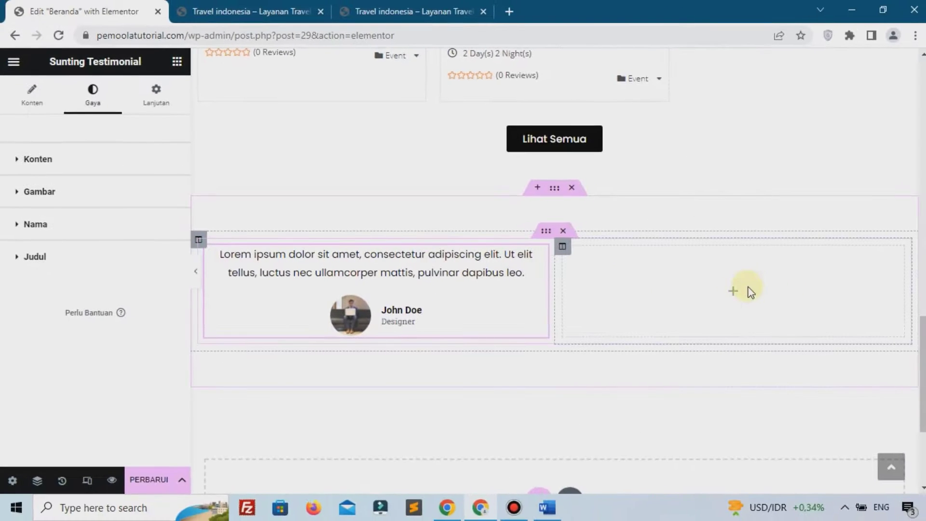
{"action": "right_click", "coordinate": [736, 293]}
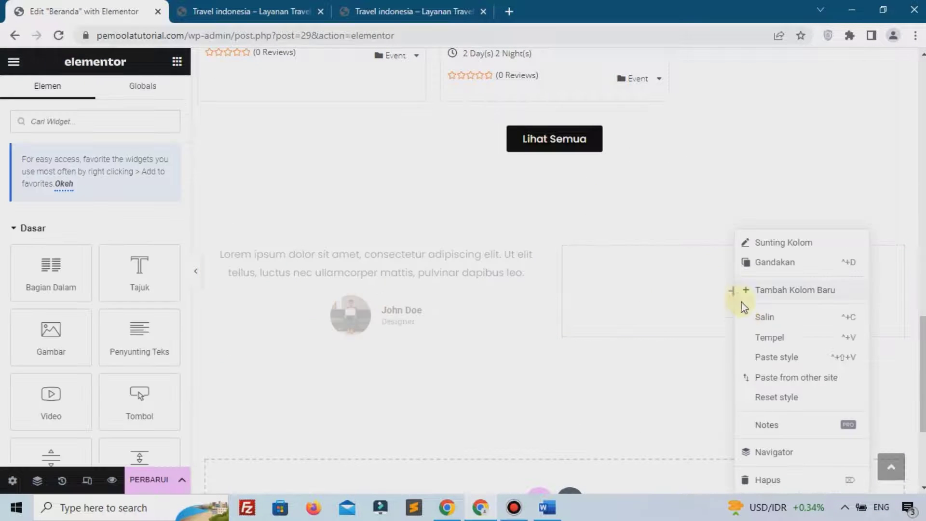
{"action": "left_click", "coordinate": [758, 341]}
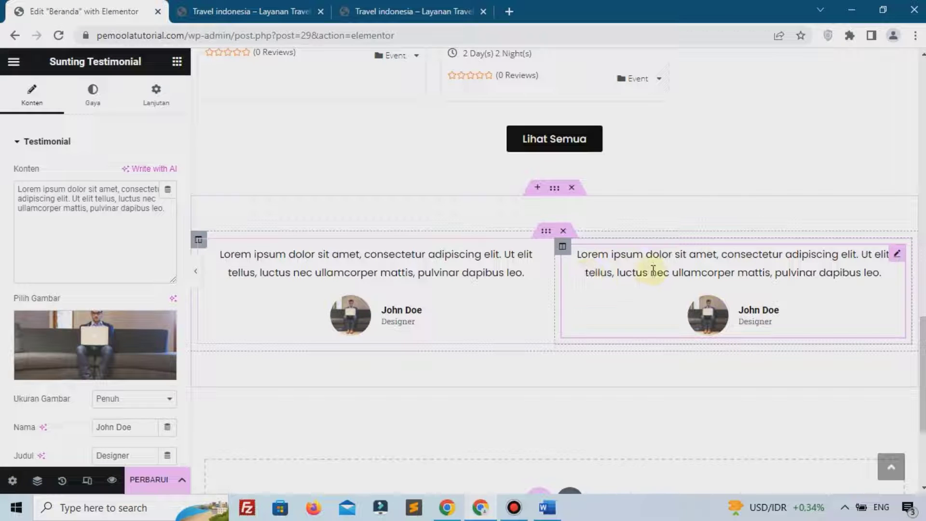
{"action": "left_click", "coordinate": [710, 265]}
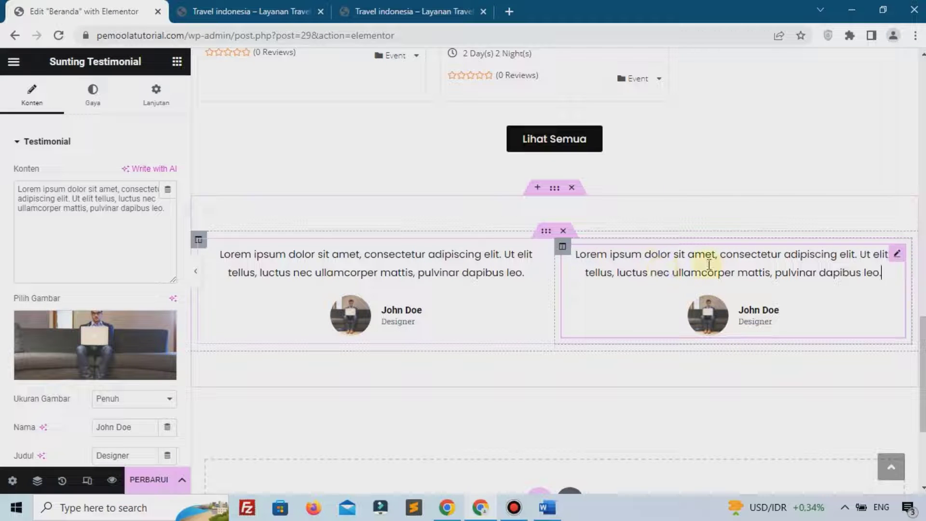
{"action": "left_click_drag", "start_coordinate": [99, 209], "coordinate": [2, 193]}
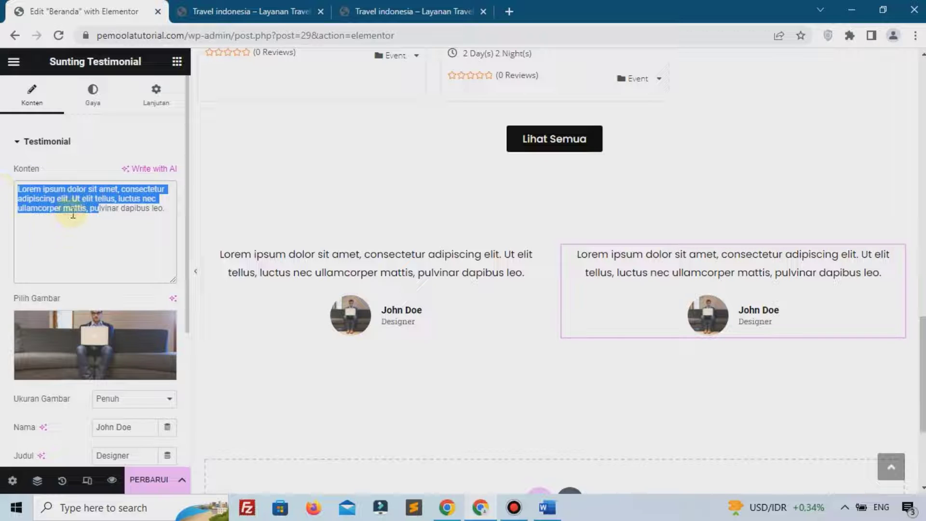
{"action": "scroll", "coordinate": [82, 309], "scroll_direction": "down", "scroll_amount": 3}
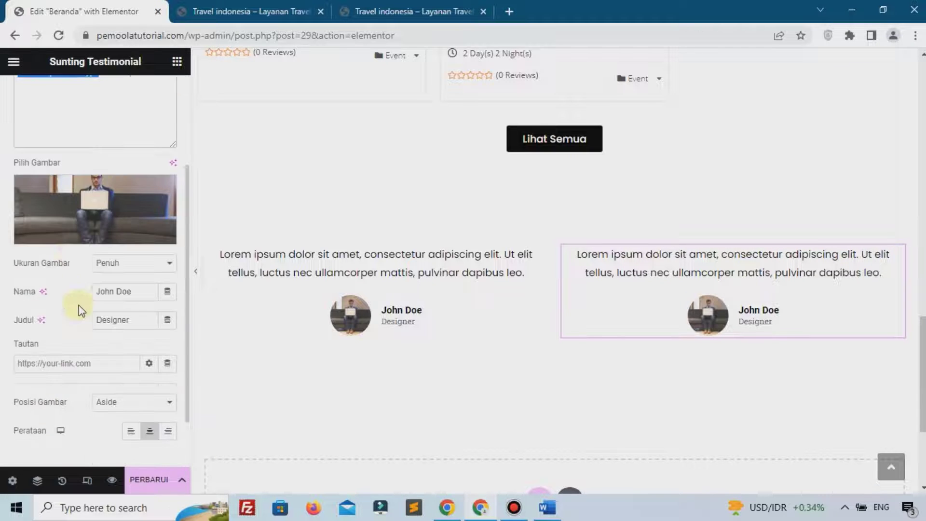
{"action": "left_click", "coordinate": [118, 320]}
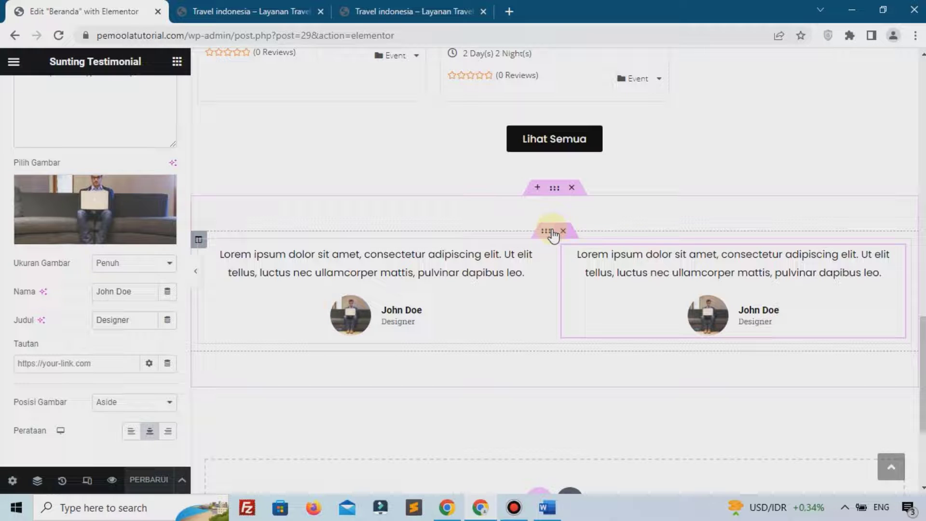
{"action": "scroll", "coordinate": [550, 222], "scroll_direction": "up", "scroll_amount": 15}
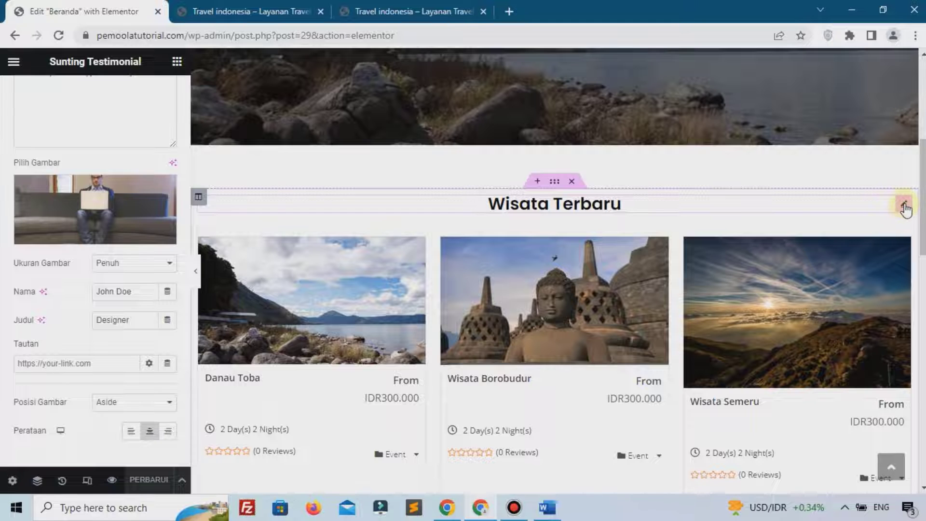
Copy the Wisata Terbaru heading into the testimonial section and move it above the testimonials
{"action": "right_click", "coordinate": [895, 211]}
{"action": "left_click", "coordinate": [823, 263]}
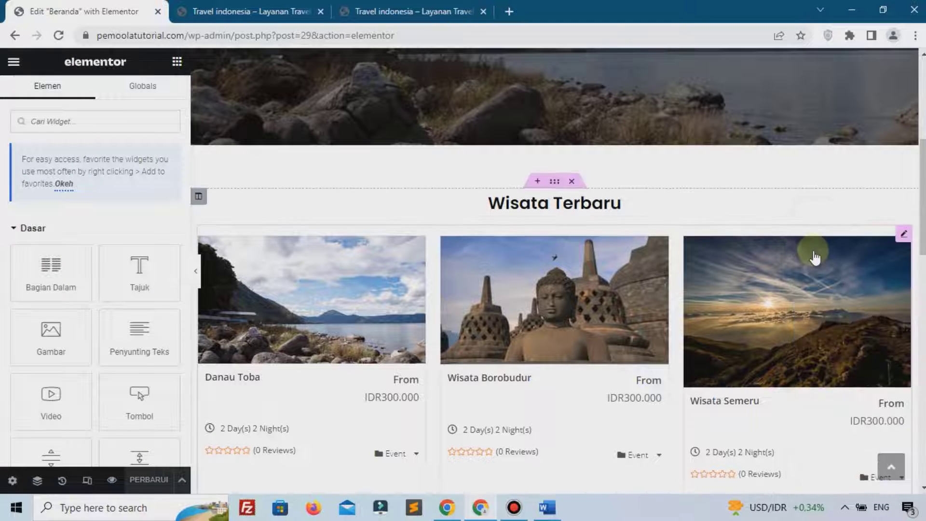
{"action": "scroll", "coordinate": [442, 280], "scroll_direction": "down", "scroll_amount": 5}
{"action": "scroll", "coordinate": [442, 280], "scroll_direction": "down", "scroll_amount": 5}
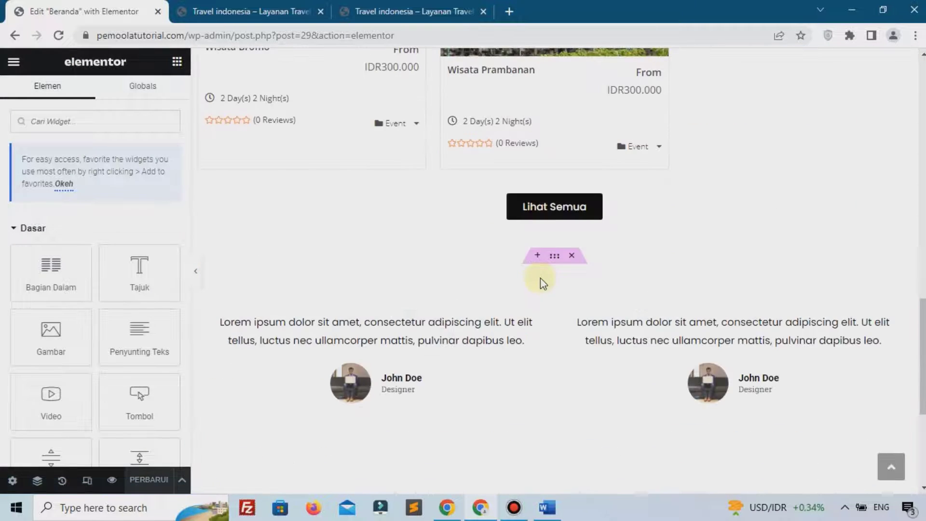
{"action": "right_click", "coordinate": [517, 287]}
{"action": "left_click", "coordinate": [526, 308]}
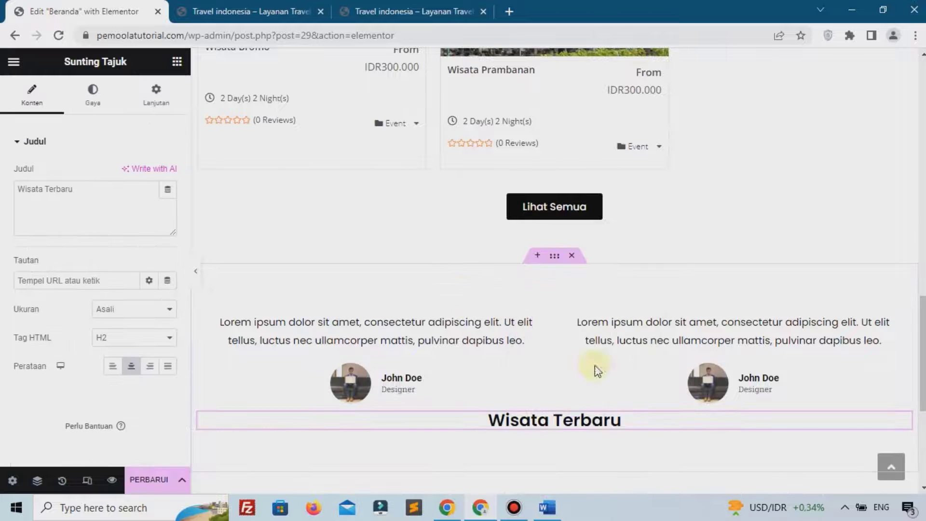
{"action": "left_click_drag", "start_coordinate": [632, 320], "coordinate": [508, 318]}
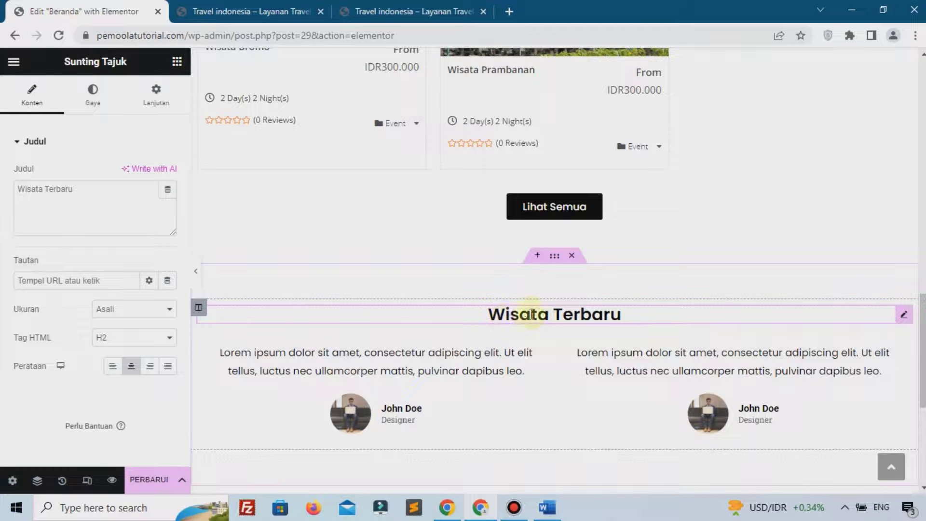
Change the copied heading's text to 'Testimonial', update the page, and view the live site
{"action": "key", "text": "ctrl+a"}
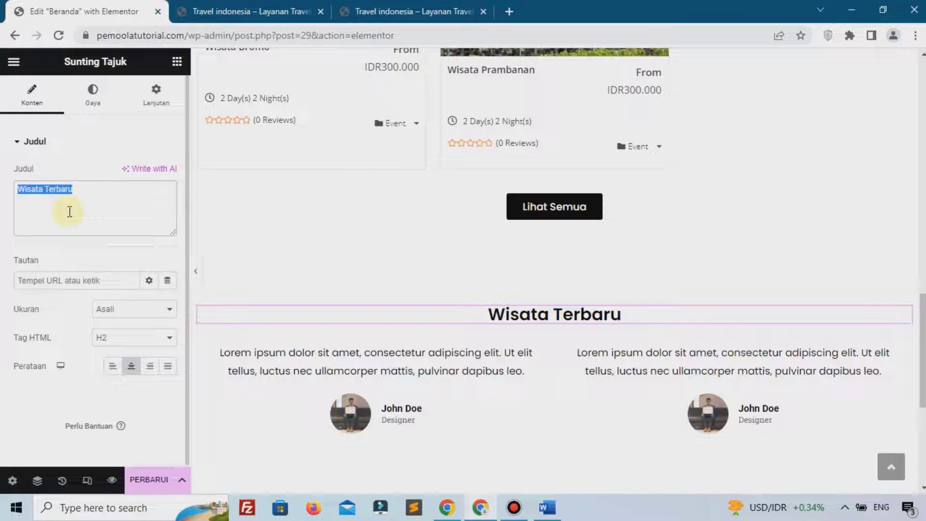
{"action": "type", "text": "Tes"}
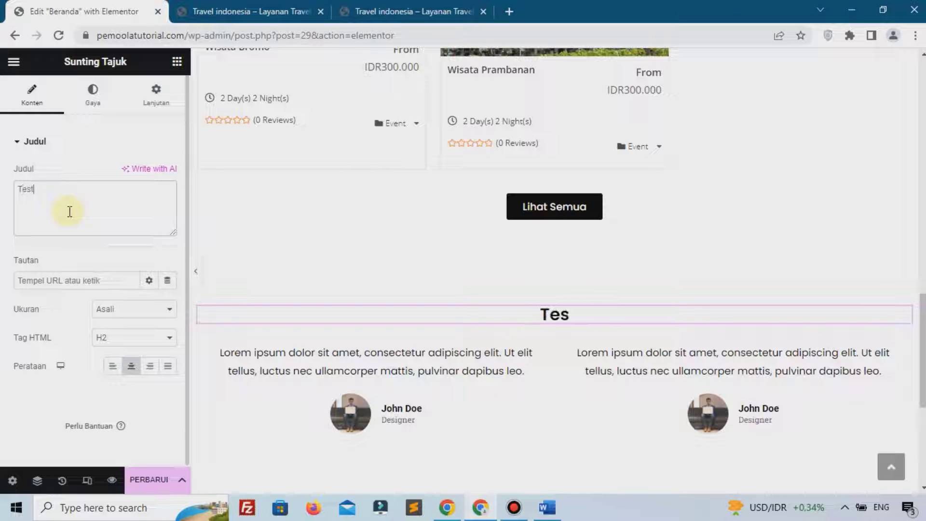
{"action": "type", "text": "timonial"}
{"action": "left_click", "coordinate": [155, 479]}
{"action": "left_click", "coordinate": [227, 10]}
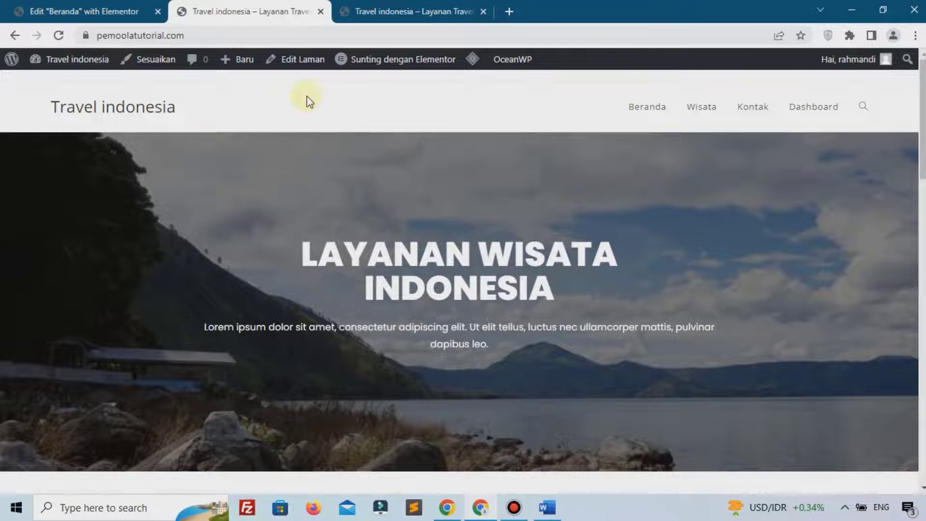
Check the Testimonial heading on the live home page, then close the Elementor Beranda editor tab
{"action": "scroll", "coordinate": [236, 296], "scroll_direction": "down", "scroll_amount": 15}
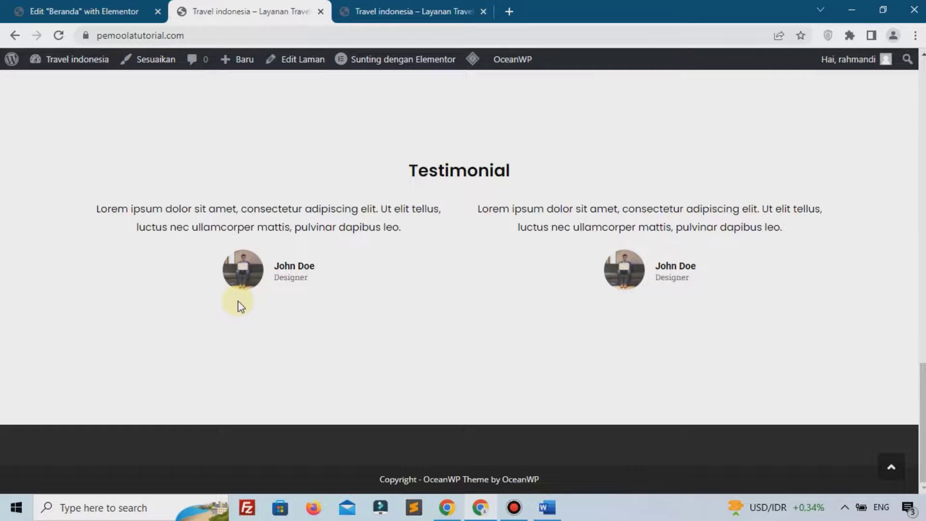
{"action": "scroll", "coordinate": [238, 300], "scroll_direction": "up", "scroll_amount": 12}
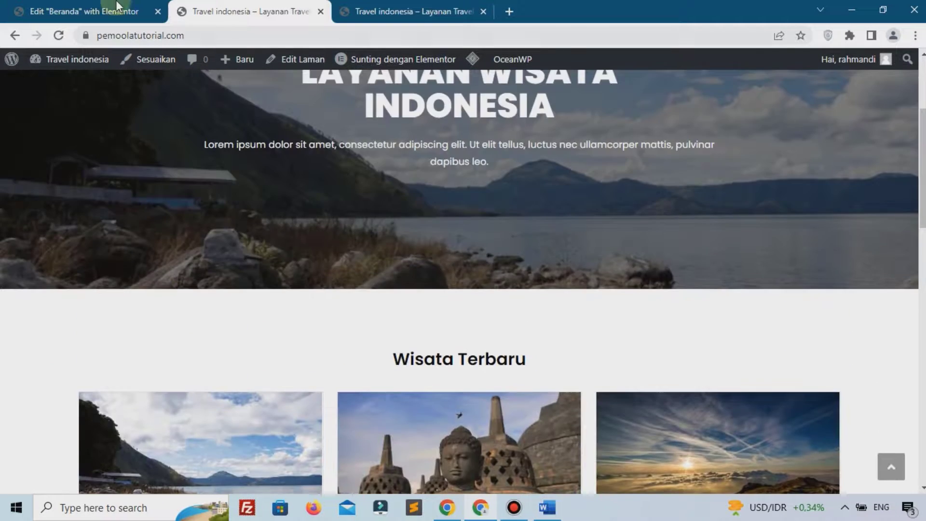
{"action": "left_click", "coordinate": [104, 12]}
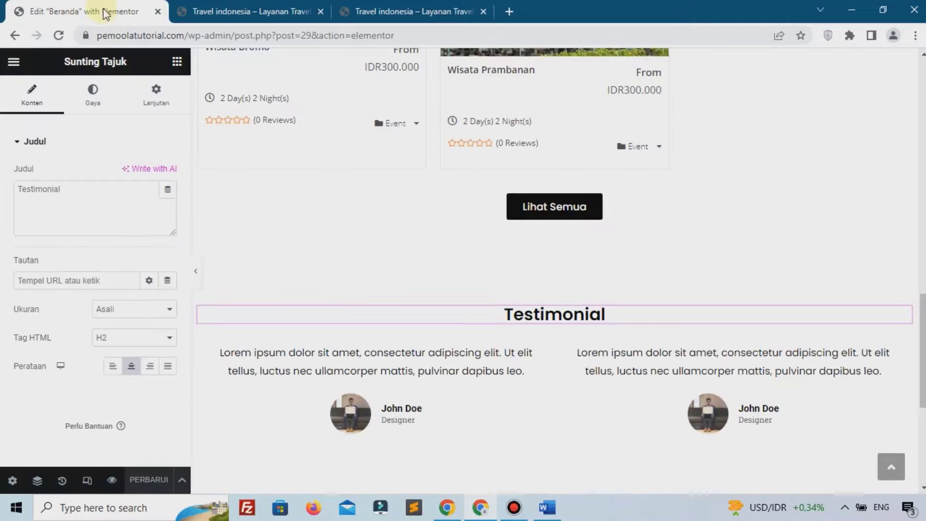
{"action": "left_click", "coordinate": [158, 11]}
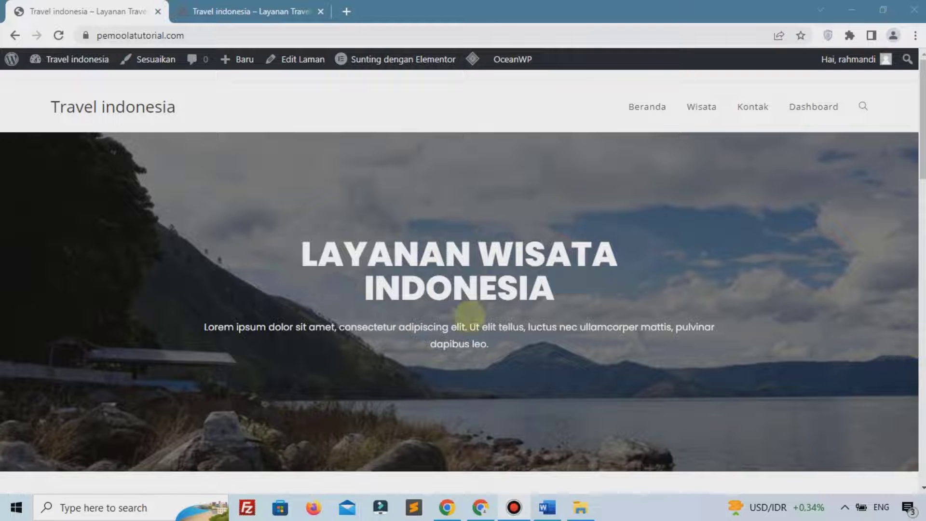
Open the Wisata page on the live site, and open the dashboard in a new first tab
{"action": "left_click", "coordinate": [708, 111]}
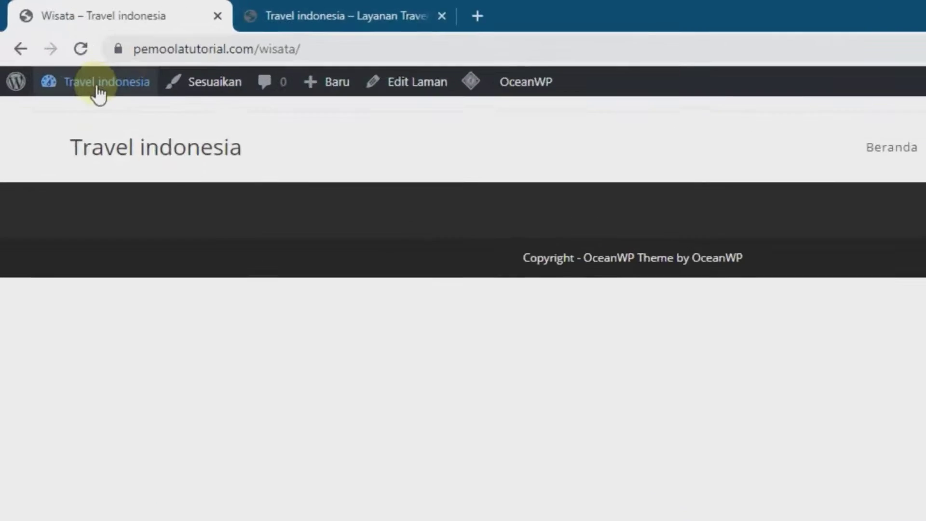
{"action": "mouse_move", "coordinate": [99, 84]}
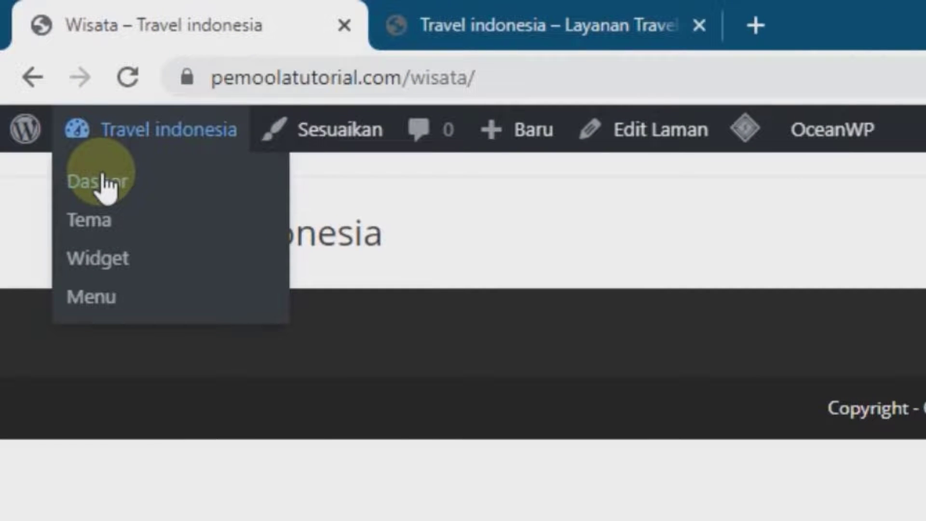
{"action": "right_click", "coordinate": [102, 176]}
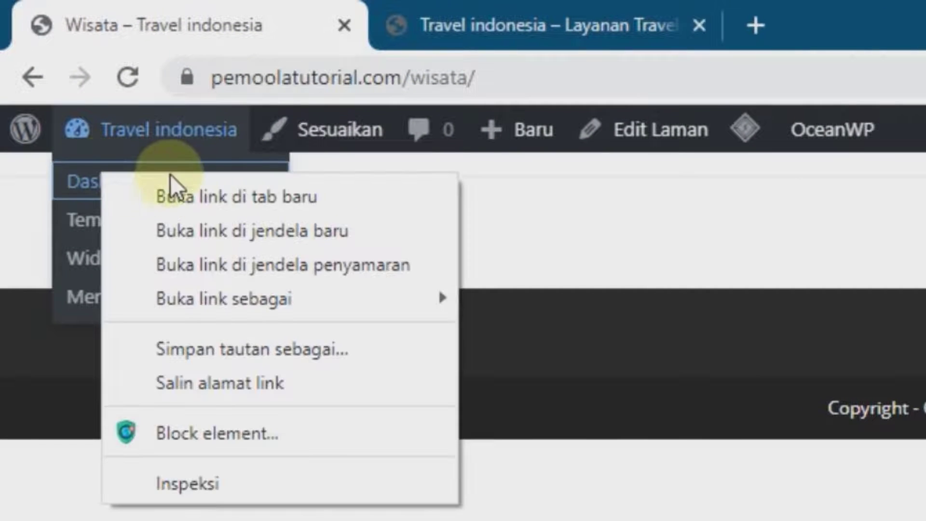
{"action": "left_click", "coordinate": [227, 196]}
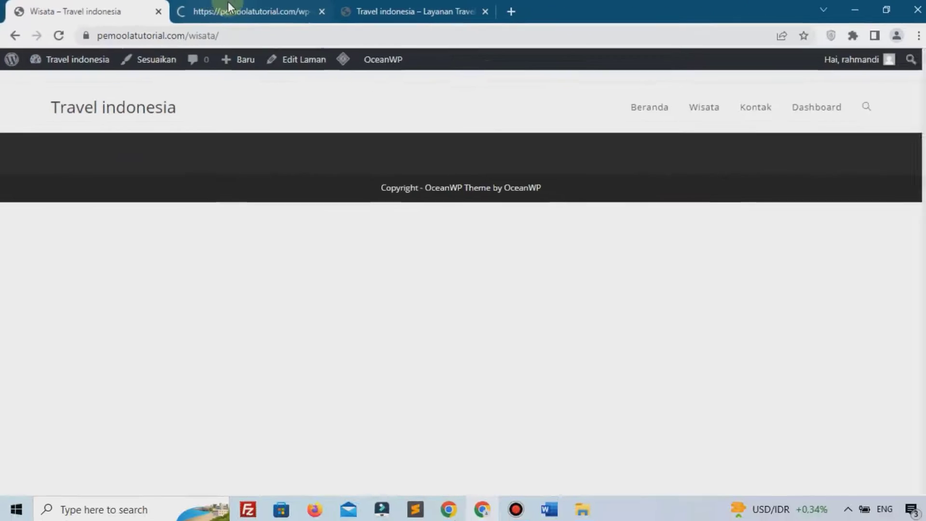
{"action": "left_click_drag", "start_coordinate": [228, 5], "coordinate": [68, 4]}
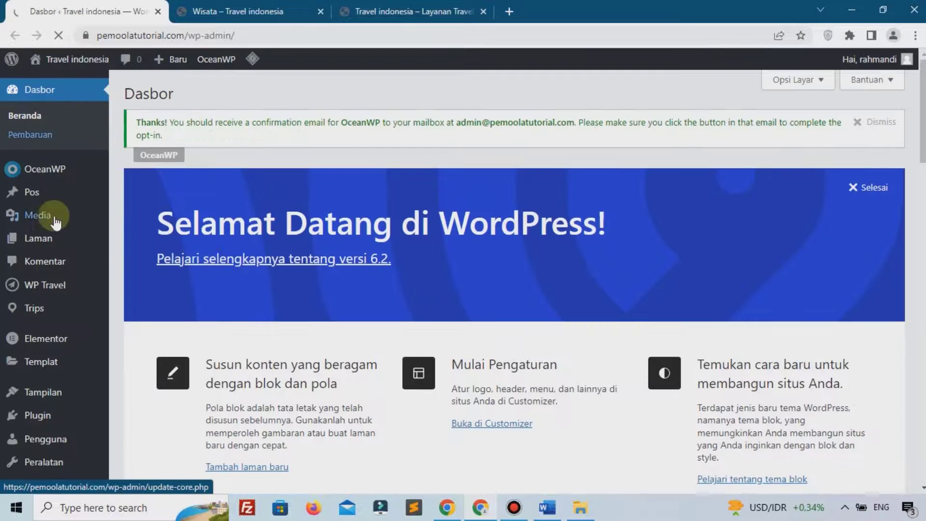
From Laman > Semua Laman, open the Wisata page in the Elementor editor
{"action": "mouse_move", "coordinate": [96, 238]}
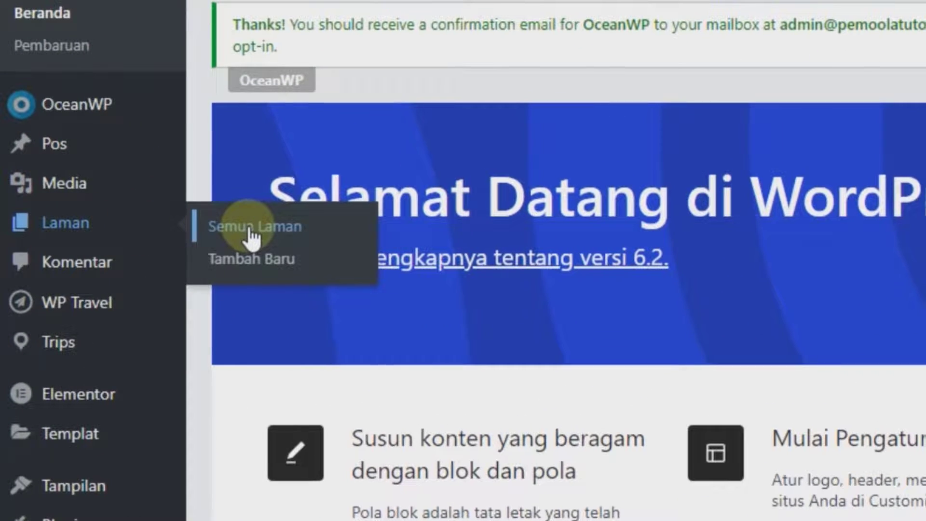
{"action": "left_click", "coordinate": [251, 237]}
{"action": "scroll", "coordinate": [173, 307], "scroll_direction": "down", "scroll_amount": 2}
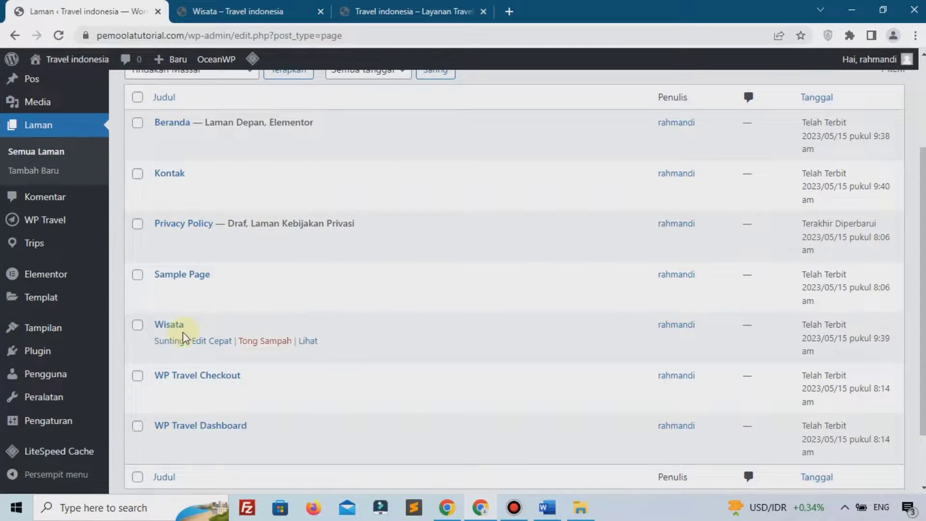
{"action": "left_click", "coordinate": [171, 342]}
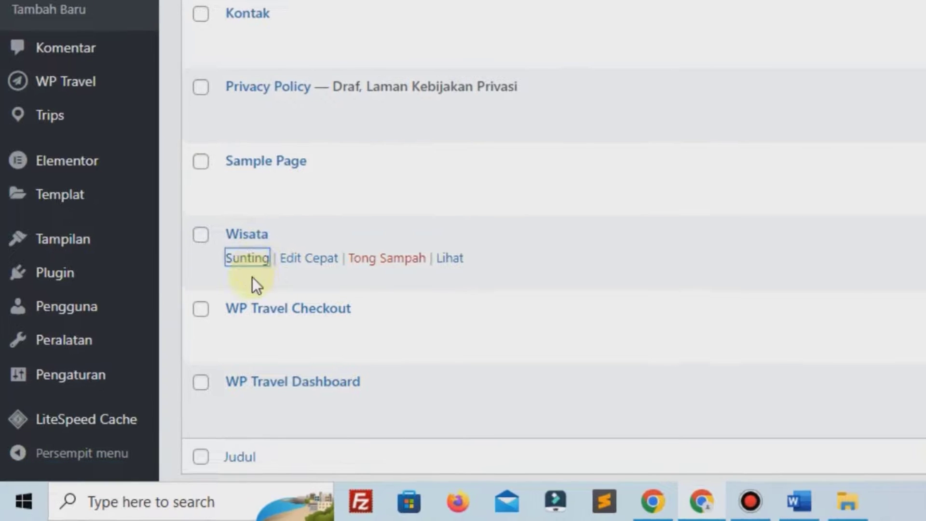
{"action": "left_click", "coordinate": [249, 259]}
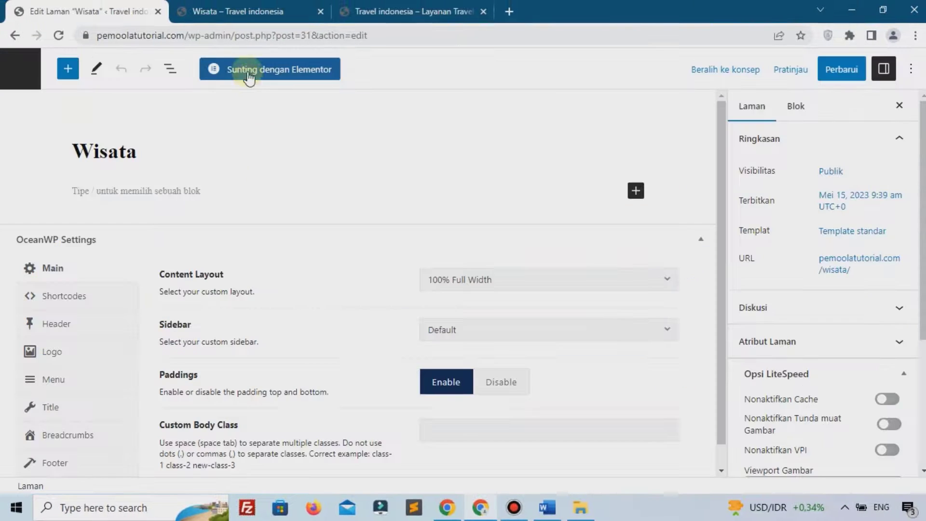
{"action": "left_click", "coordinate": [249, 73]}
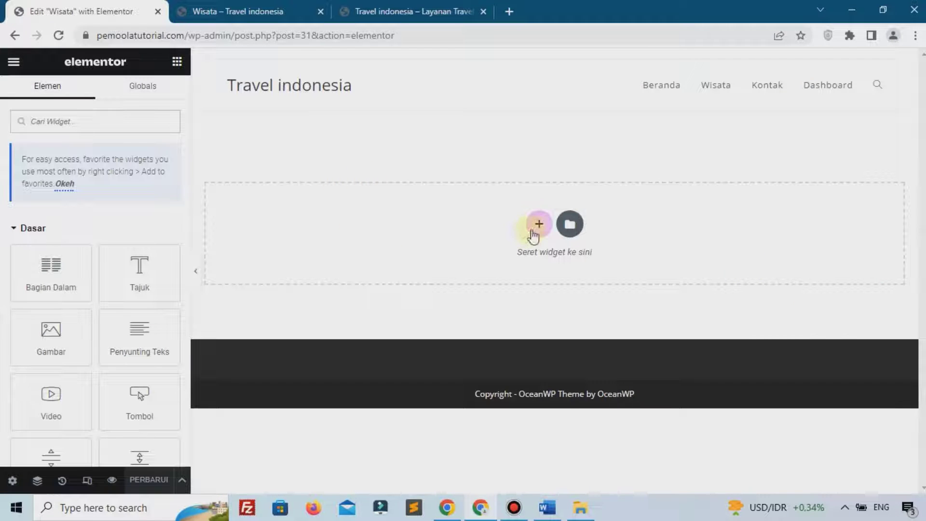
Add a one-column section and switch its margin unit to percent
{"action": "left_click", "coordinate": [535, 227]}
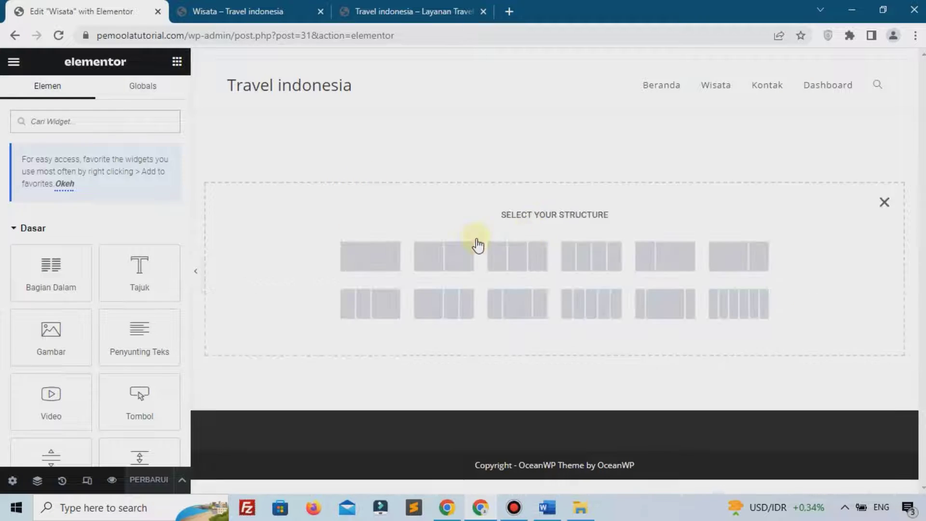
{"action": "left_click", "coordinate": [395, 255]}
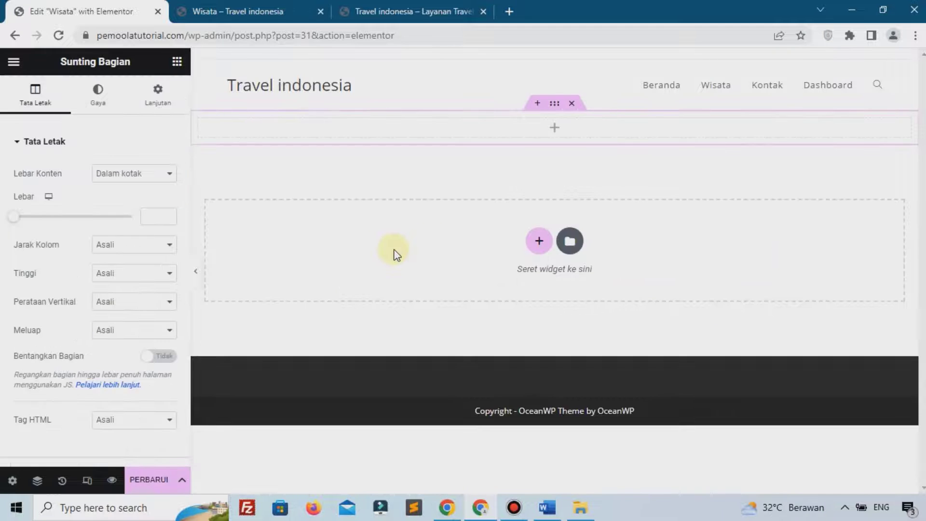
{"action": "left_click", "coordinate": [159, 92]}
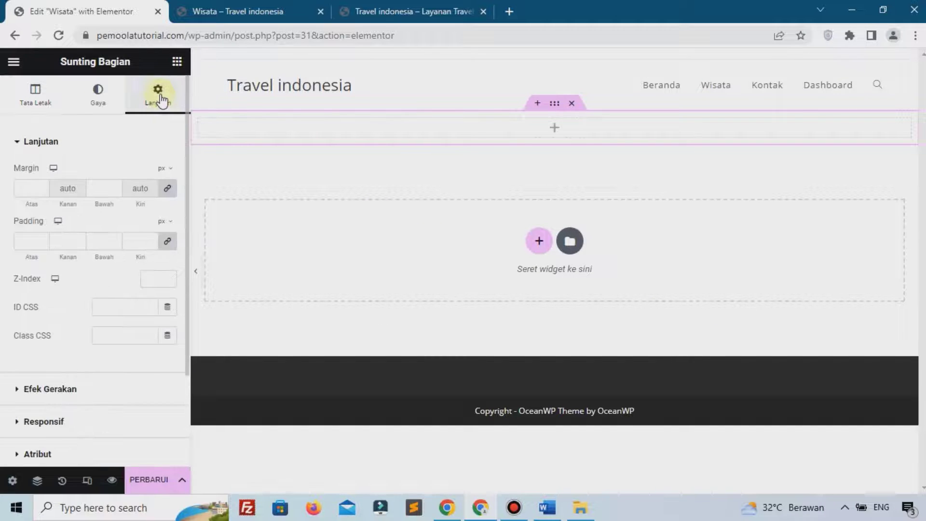
{"action": "left_click", "coordinate": [162, 169]}
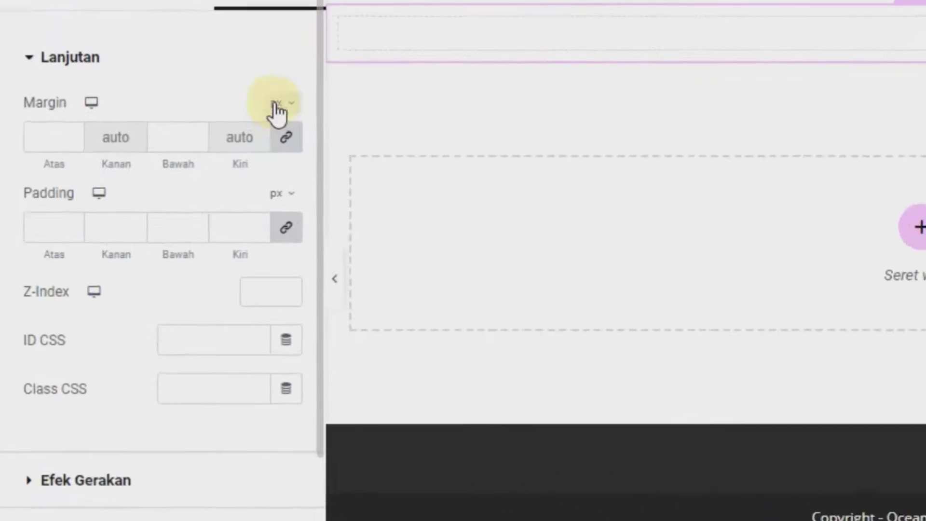
{"action": "left_click", "coordinate": [289, 136]}
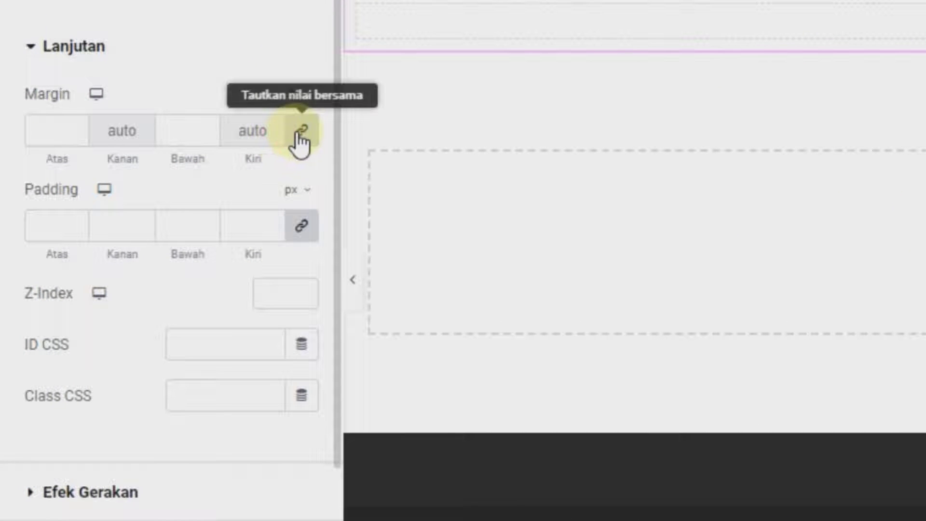
Set the section's top margin to 5% and bottom margin to 8%
{"action": "left_click", "coordinate": [82, 124]}
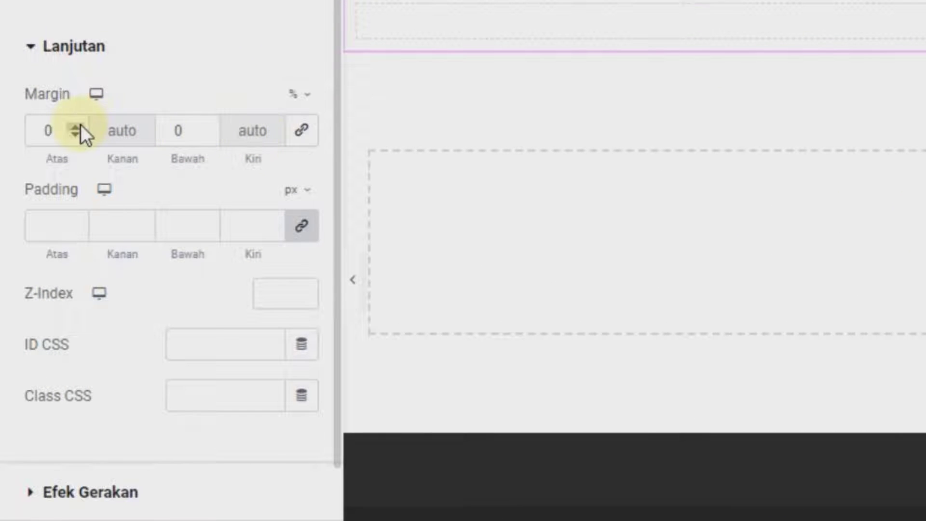
{"action": "type", "text": "3"}
{"action": "left_click", "coordinate": [80, 124]}
{"action": "left_click", "coordinate": [80, 125]}
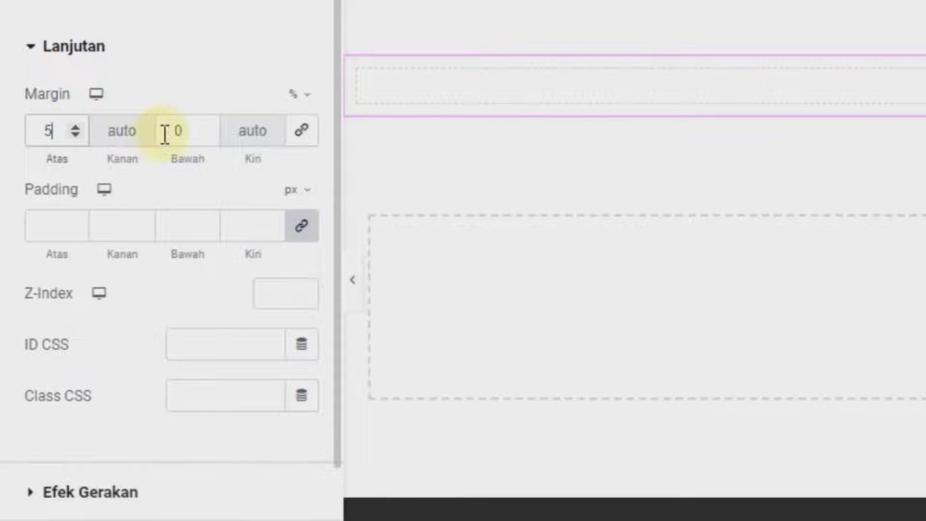
{"action": "left_click", "coordinate": [208, 127]}
{"action": "left_click", "coordinate": [209, 126]}
{"action": "left_click", "coordinate": [209, 126]}
{"action": "left_click", "coordinate": [209, 127]}
{"action": "left_click", "coordinate": [209, 126]}
{"action": "left_click", "coordinate": [209, 126]}
{"action": "left_click", "coordinate": [210, 126]}
{"action": "left_click", "coordinate": [209, 127]}
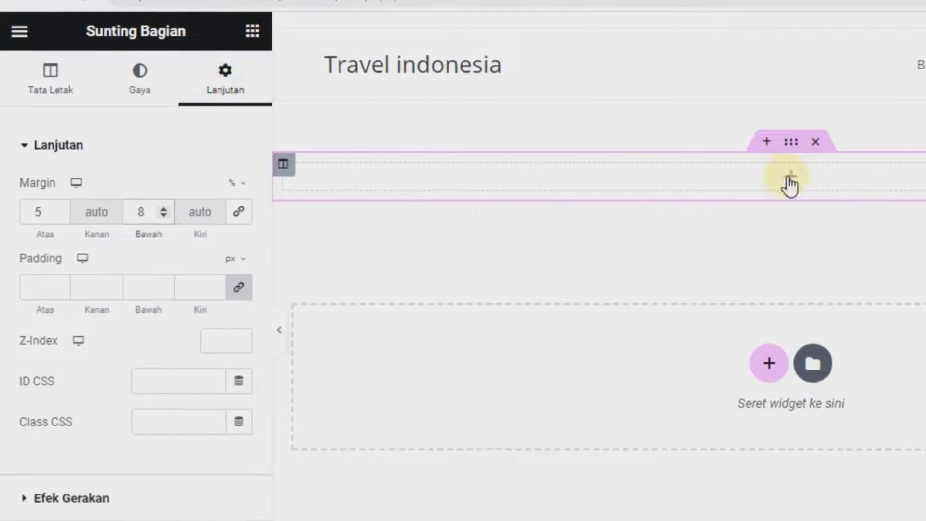
Place the WP Travel Trips by Type widget into the new empty section
{"action": "left_click", "coordinate": [791, 179]}
{"action": "scroll", "coordinate": [218, 261], "scroll_direction": "down", "scroll_amount": 15}
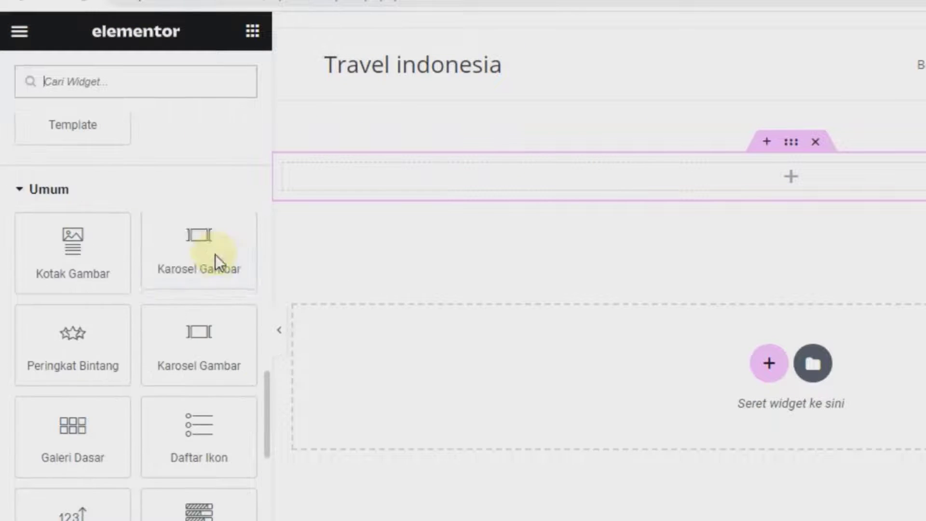
{"action": "left_click", "coordinate": [65, 324]}
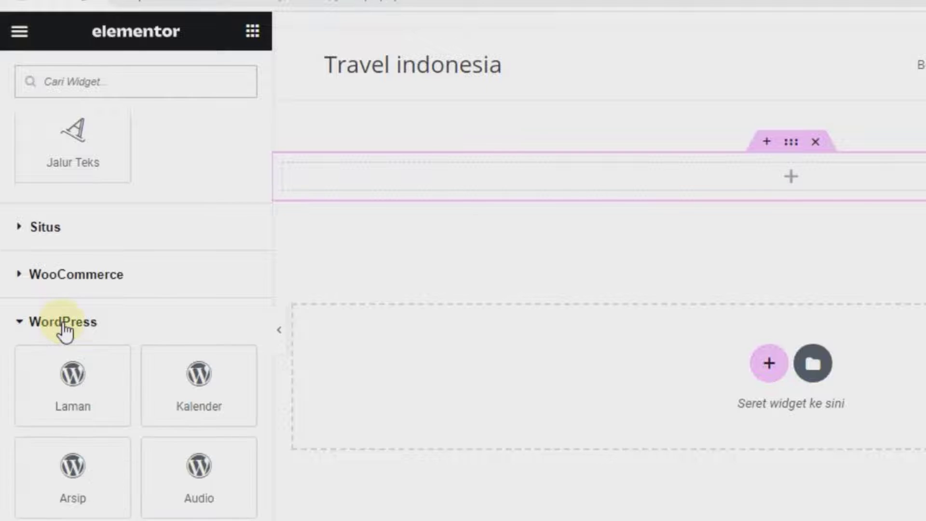
{"action": "scroll", "coordinate": [198, 367], "scroll_direction": "down", "scroll_amount": 10}
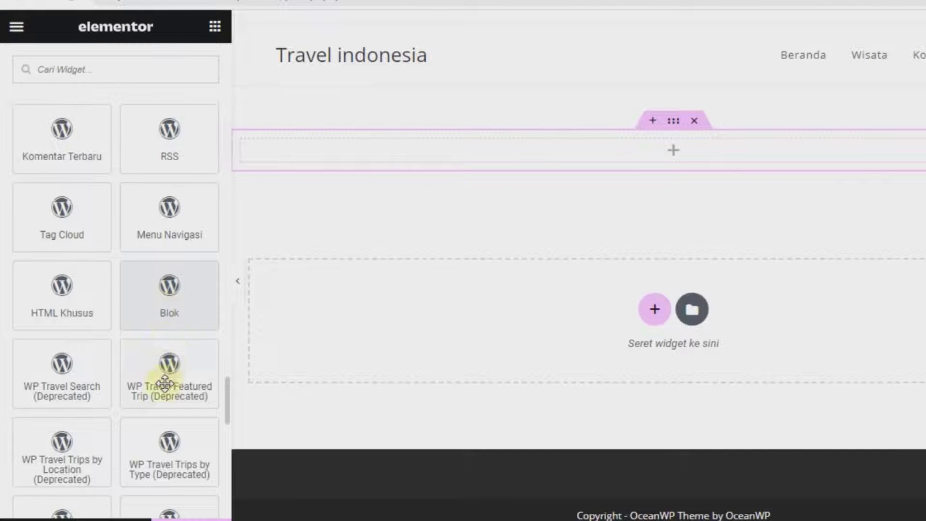
{"action": "scroll", "coordinate": [165, 381], "scroll_direction": "down", "scroll_amount": 2}
{"action": "scroll", "coordinate": [182, 366], "scroll_direction": "down", "scroll_amount": 2}
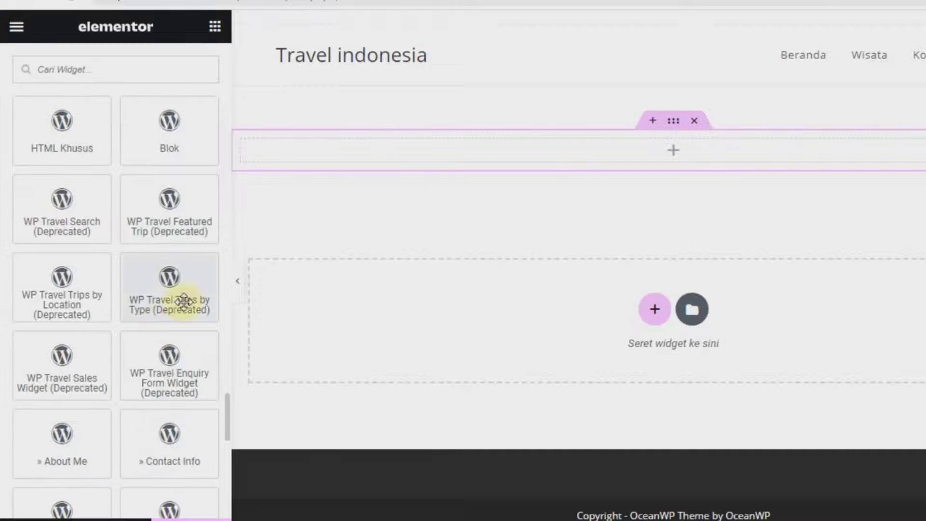
{"action": "left_click_drag", "start_coordinate": [152, 285], "coordinate": [574, 159]}
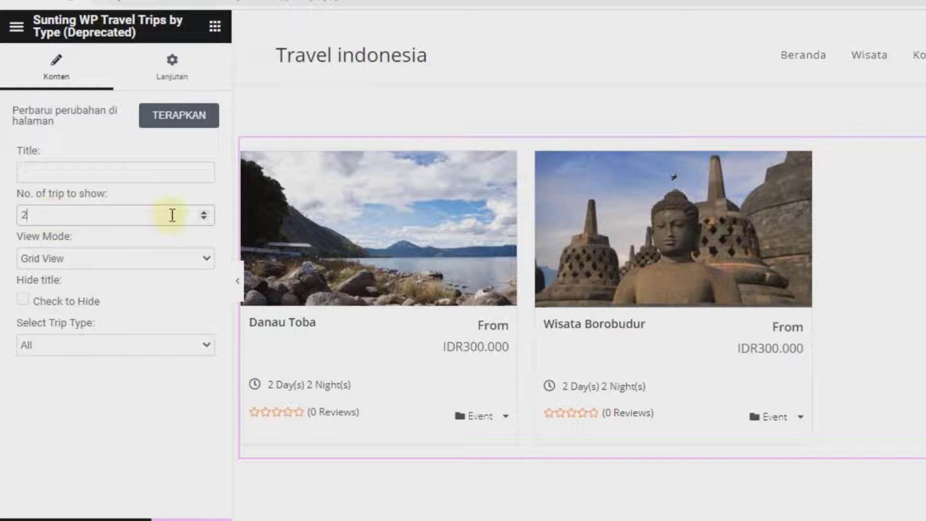
Set the widget to show 9 trips in Grid View
{"action": "left_click", "coordinate": [204, 212]}
{"action": "left_click", "coordinate": [204, 212]}
{"action": "left_click", "coordinate": [203, 212]}
{"action": "left_click", "coordinate": [203, 212]}
{"action": "left_click", "coordinate": [203, 212]}
{"action": "left_click", "coordinate": [204, 213]}
{"action": "scroll", "coordinate": [534, 256], "scroll_direction": "down", "scroll_amount": 8}
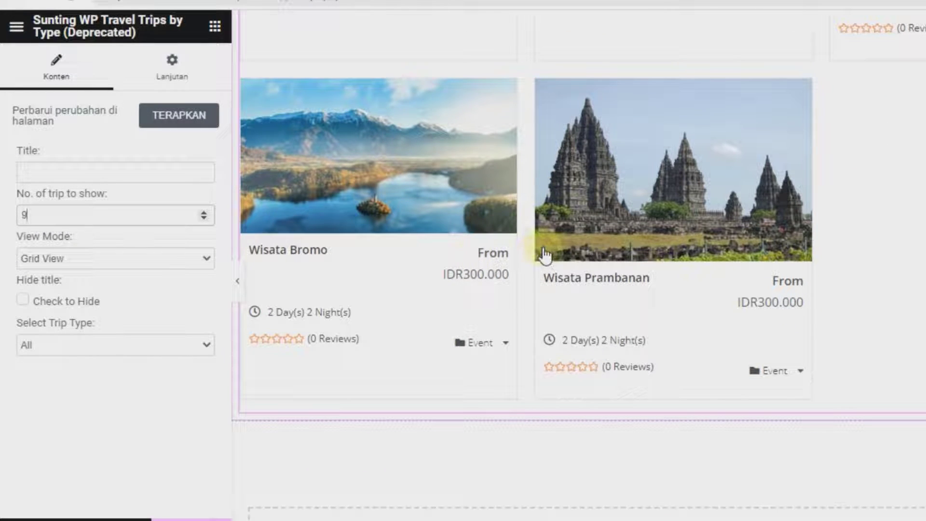
{"action": "left_click", "coordinate": [64, 262]}
{"action": "left_click", "coordinate": [64, 285]}
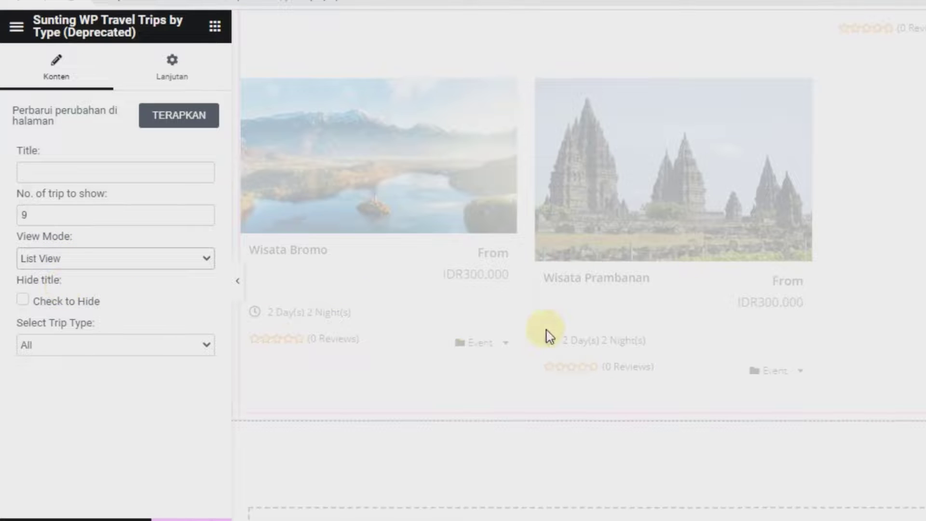
{"action": "scroll", "coordinate": [550, 336], "scroll_direction": "up", "scroll_amount": 7}
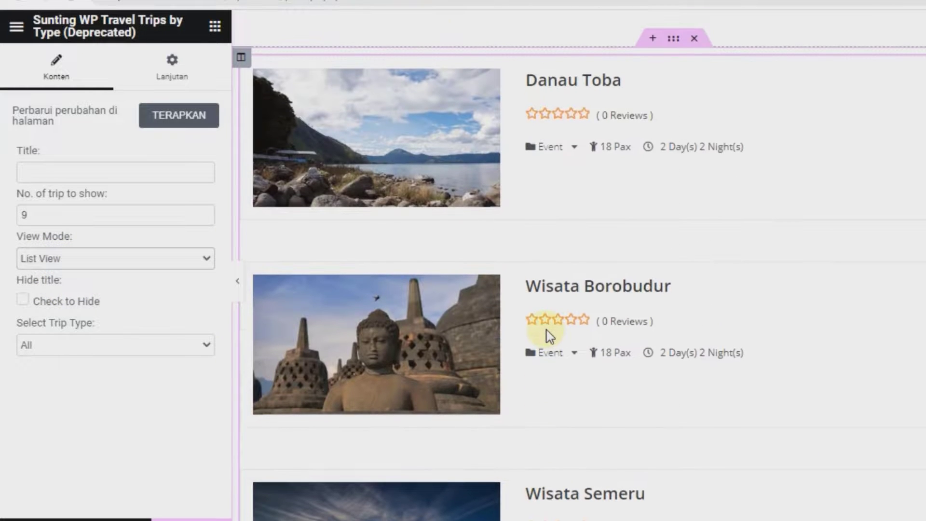
{"action": "left_click", "coordinate": [58, 275]}
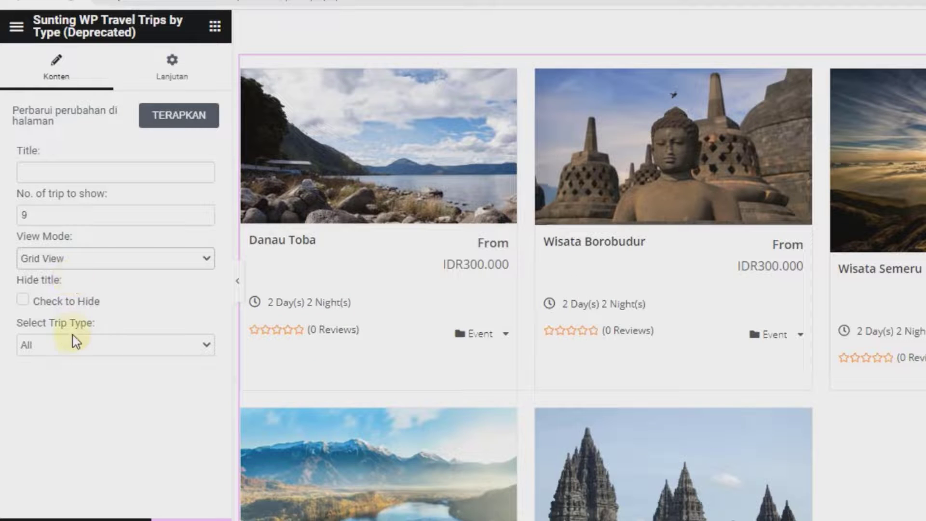
Set Trip Type to All and update the Wisata page
{"action": "left_click", "coordinate": [74, 345]}
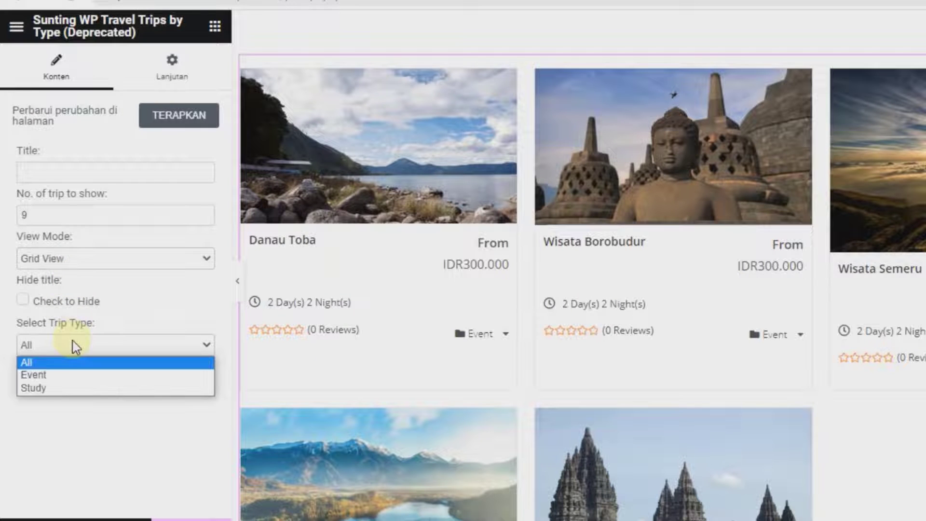
{"action": "left_click", "coordinate": [46, 375]}
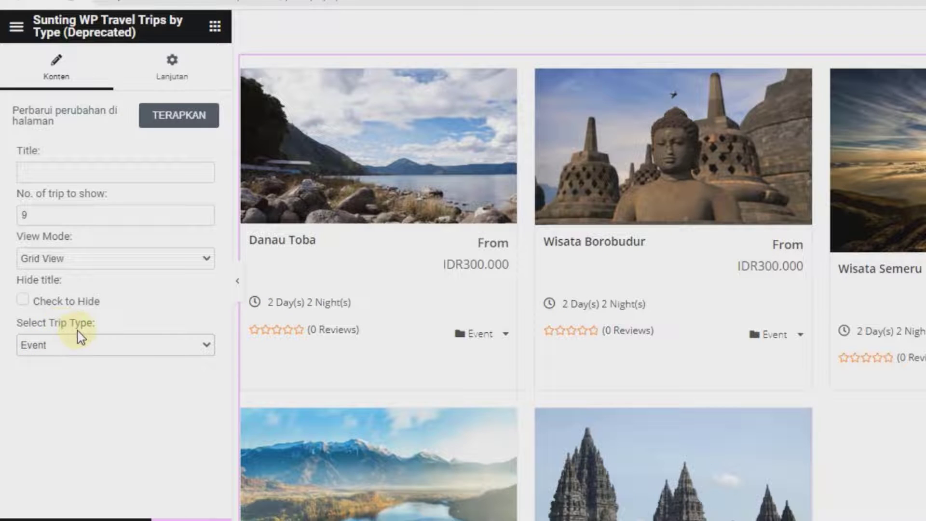
{"action": "left_click", "coordinate": [74, 346]}
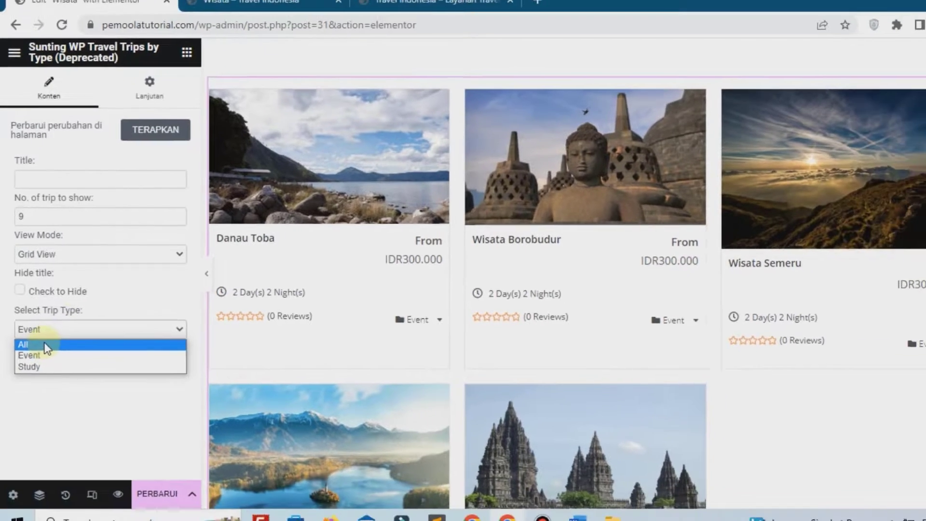
{"action": "left_click", "coordinate": [53, 362]}
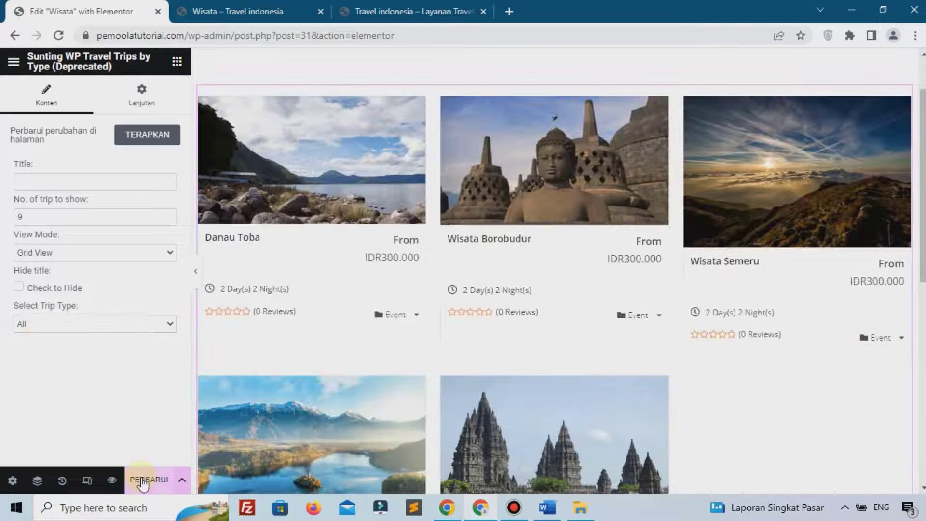
{"action": "left_click", "coordinate": [145, 482]}
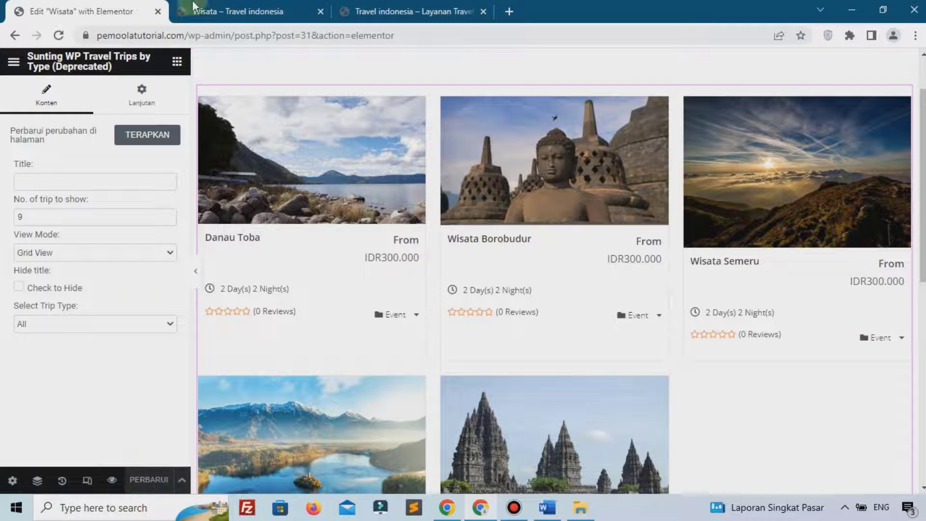
Scroll through the trip cards on the live Wisata page, then close the Elementor editing tab
{"action": "left_click", "coordinate": [198, 11]}
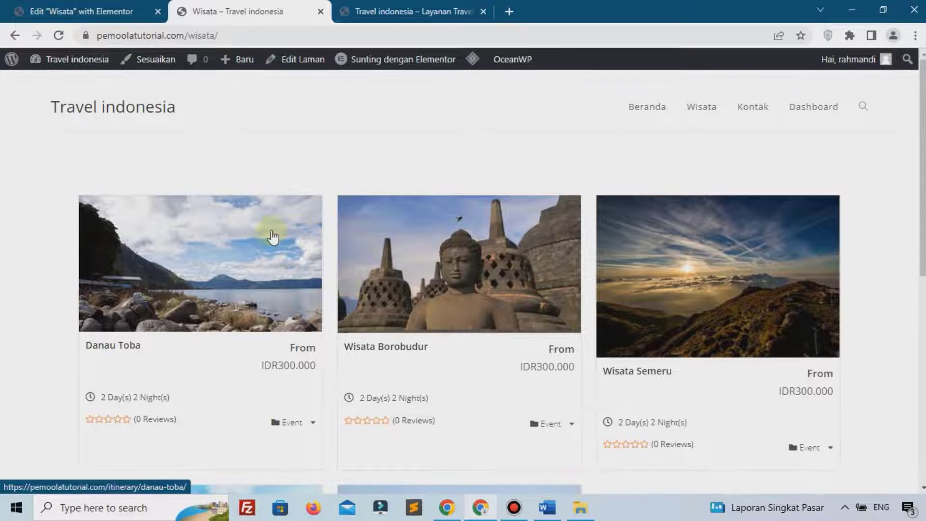
{"action": "scroll", "coordinate": [273, 238], "scroll_direction": "down", "scroll_amount": 3}
{"action": "scroll", "coordinate": [271, 237], "scroll_direction": "down", "scroll_amount": 5}
{"action": "scroll", "coordinate": [272, 237], "scroll_direction": "up", "scroll_amount": 5}
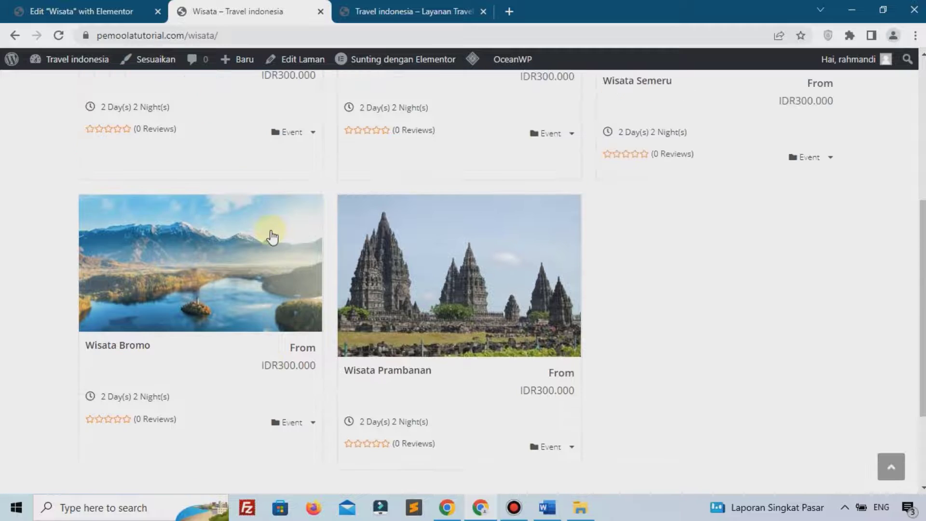
{"action": "scroll", "coordinate": [273, 237], "scroll_direction": "up", "scroll_amount": 3}
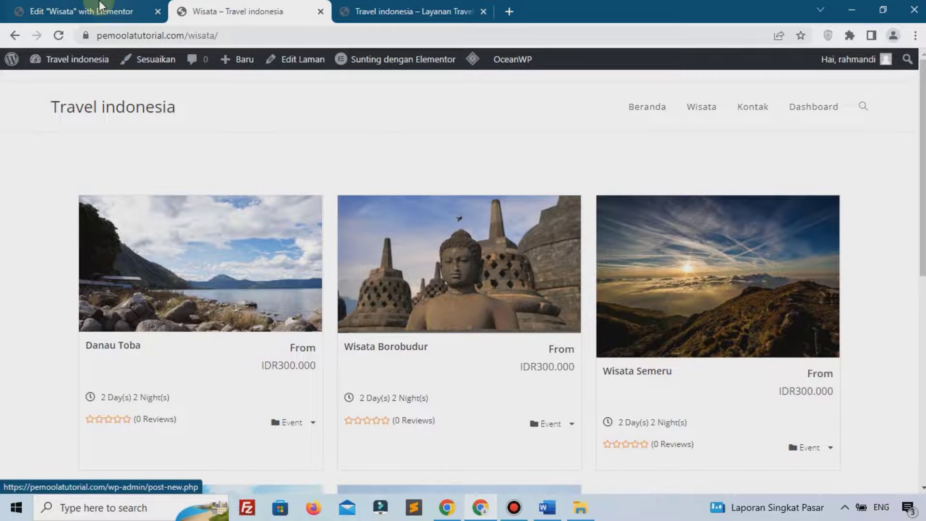
{"action": "left_click", "coordinate": [151, 19]}
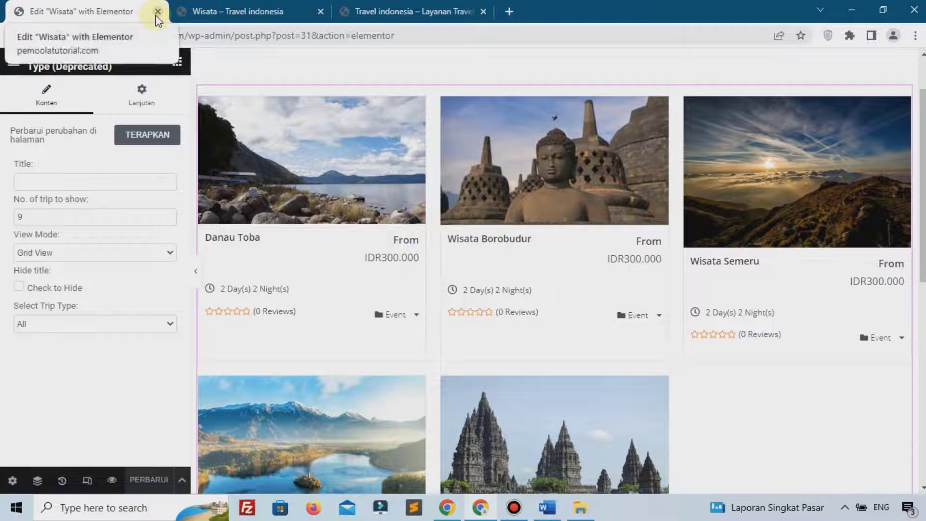
{"action": "left_click", "coordinate": [157, 12]}
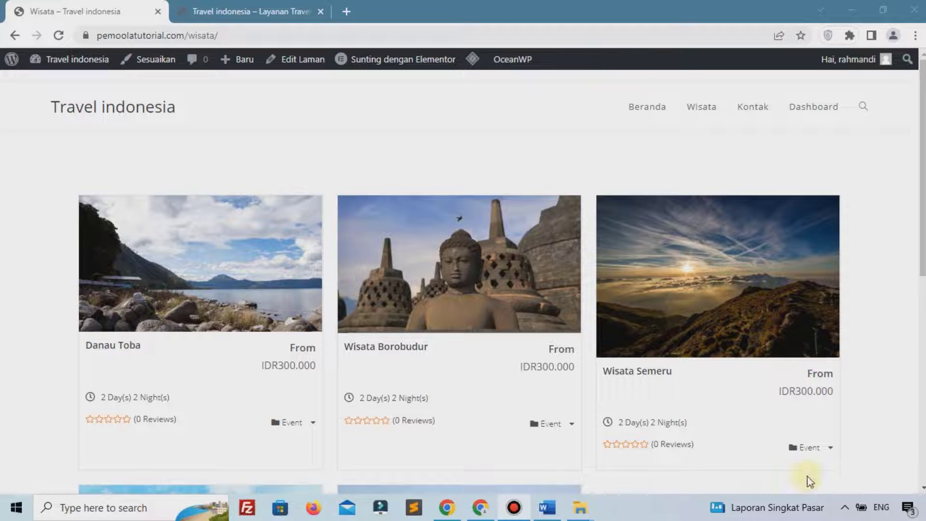
Open the dashboard in a new first tab and show the Semua Laman list of pages
{"action": "mouse_move", "coordinate": [76, 62]}
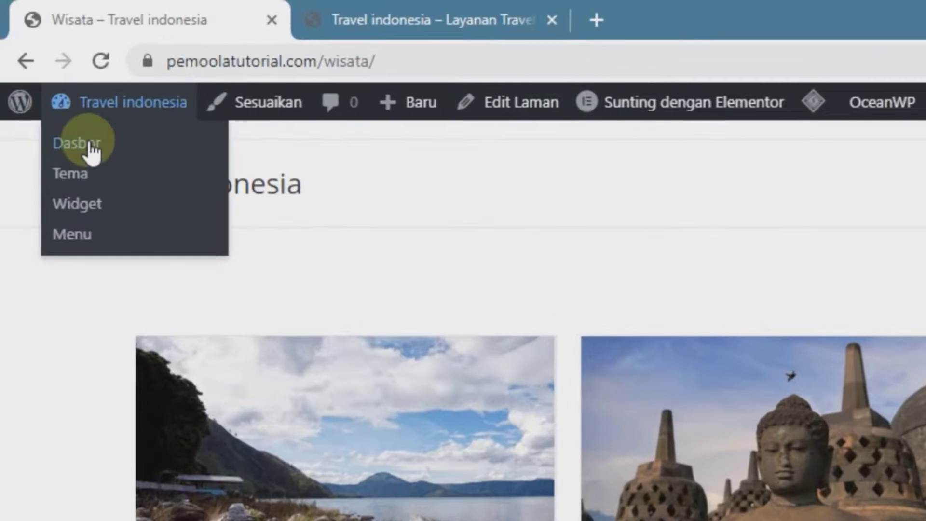
{"action": "right_click", "coordinate": [67, 105]}
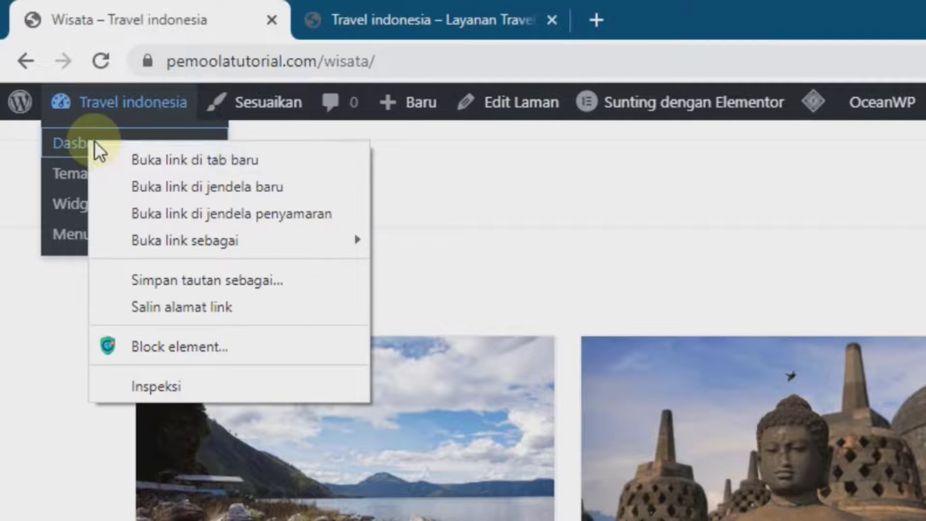
{"action": "left_click", "coordinate": [136, 150]}
{"action": "left_click_drag", "start_coordinate": [386, 6], "coordinate": [92, 10]}
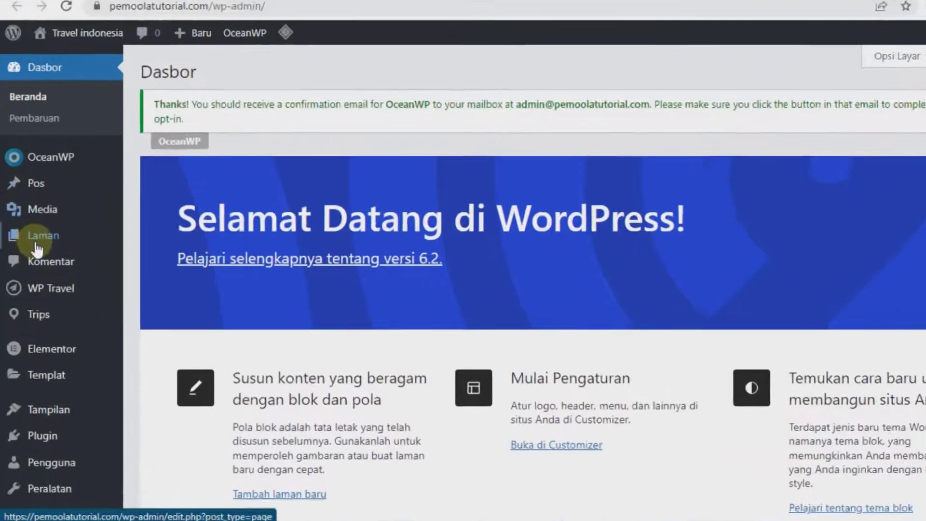
{"action": "mouse_move", "coordinate": [127, 241]}
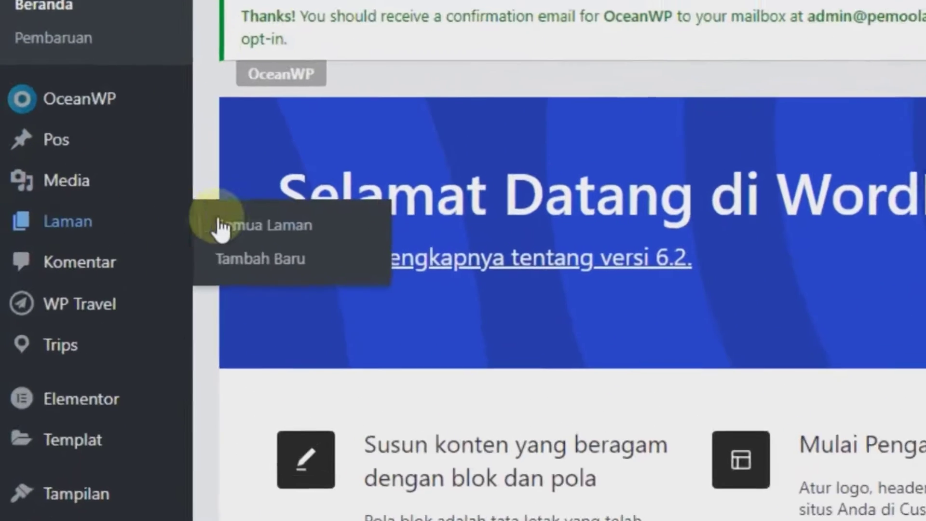
{"action": "left_click", "coordinate": [241, 201]}
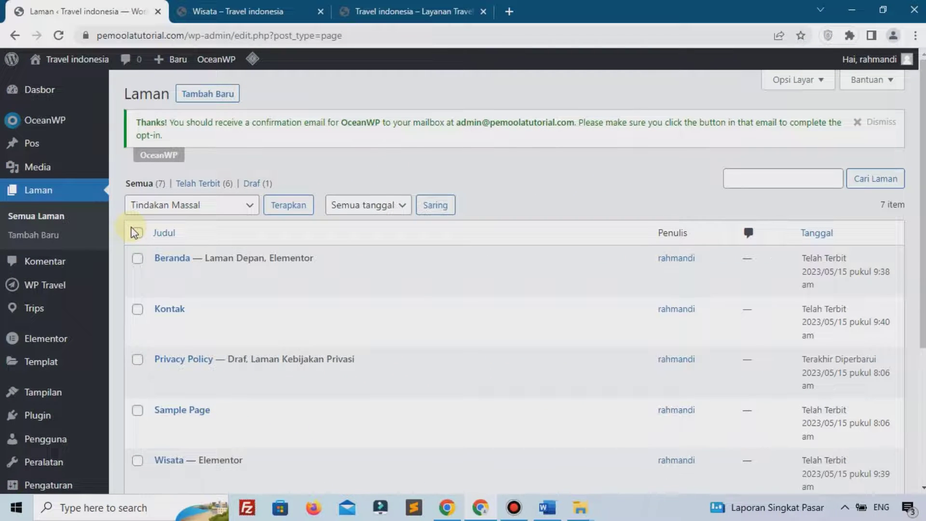
Open the Kontak page in the Elementor editor
{"action": "scroll", "coordinate": [135, 232], "scroll_direction": "down", "scroll_amount": 1}
{"action": "left_click", "coordinate": [168, 264]}
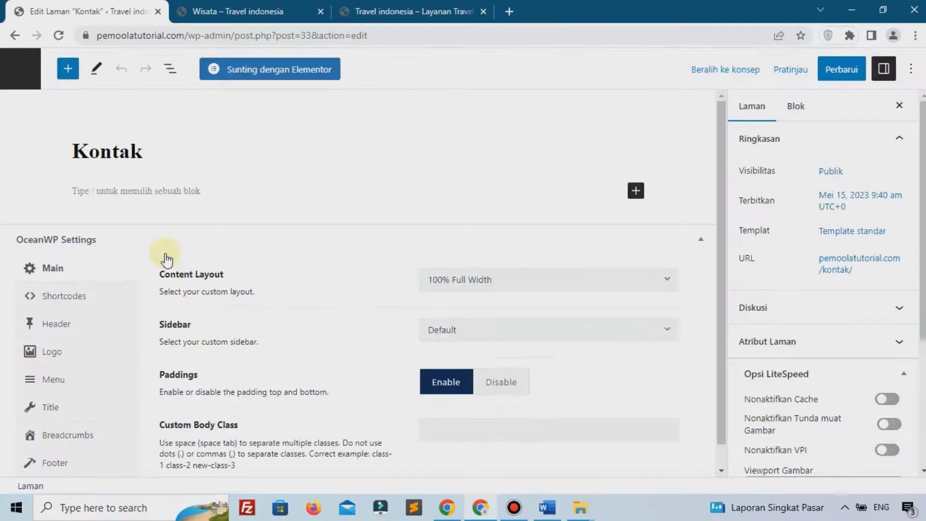
{"action": "left_click", "coordinate": [250, 70]}
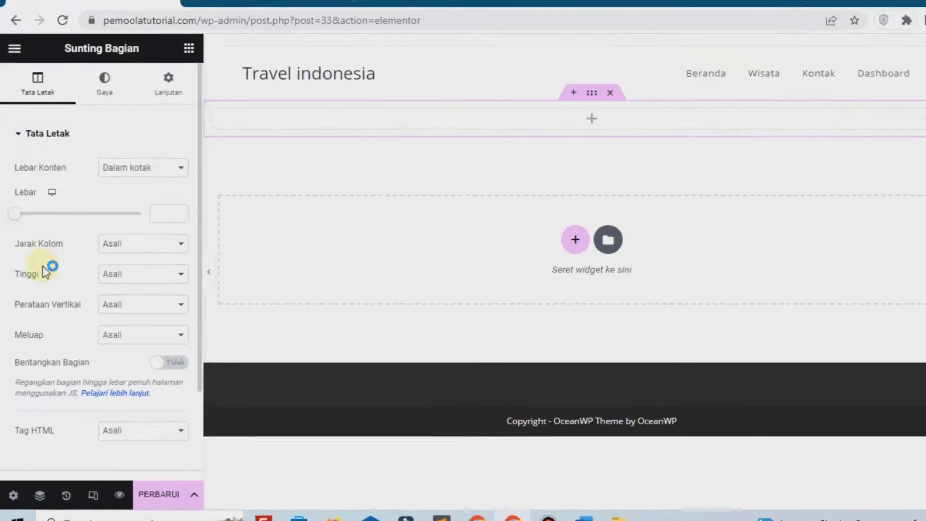
Give the Kontak section a minimum height of 300 px
{"action": "left_click", "coordinate": [155, 297]}
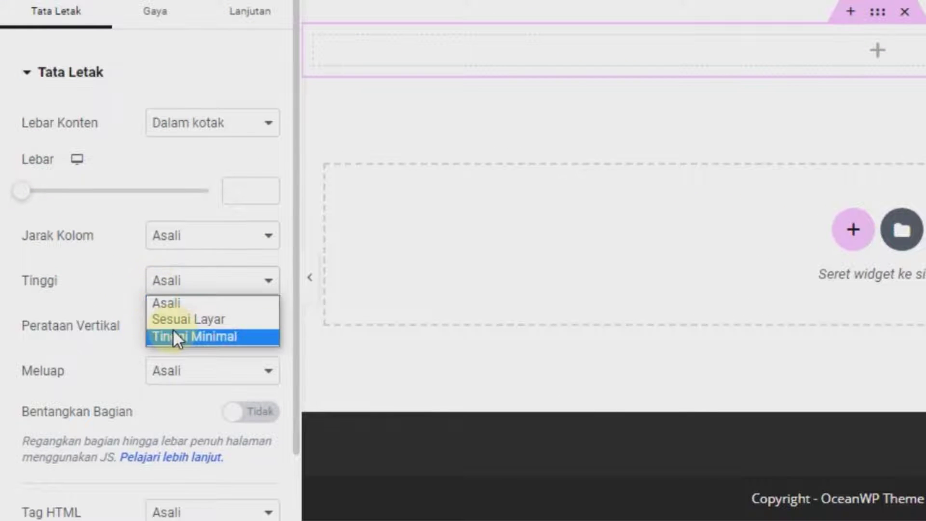
{"action": "left_click", "coordinate": [173, 330]}
{"action": "left_click", "coordinate": [224, 343]}
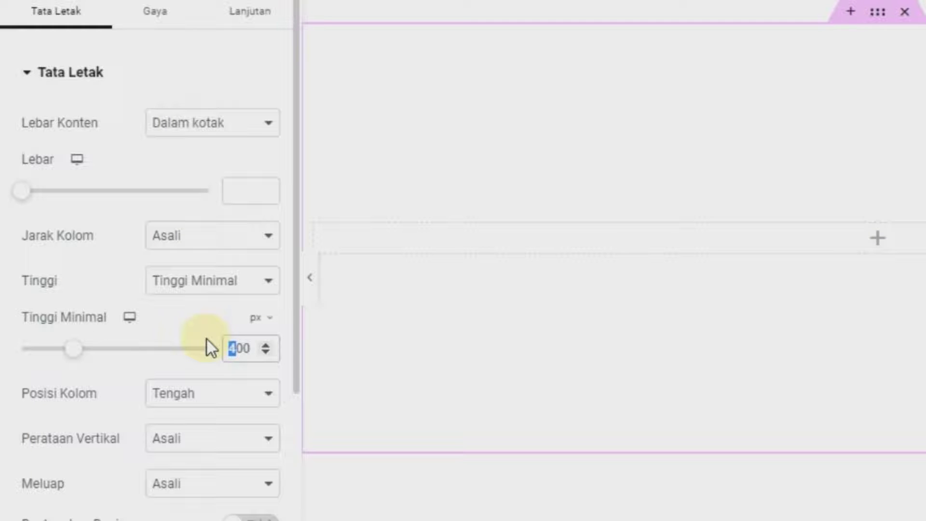
{"action": "type", "text": "3"}
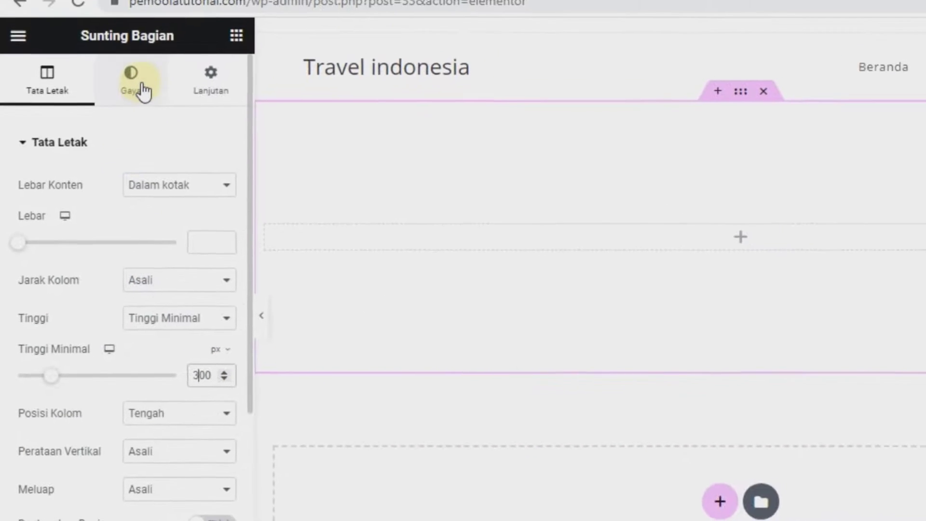
{"action": "left_click", "coordinate": [140, 97]}
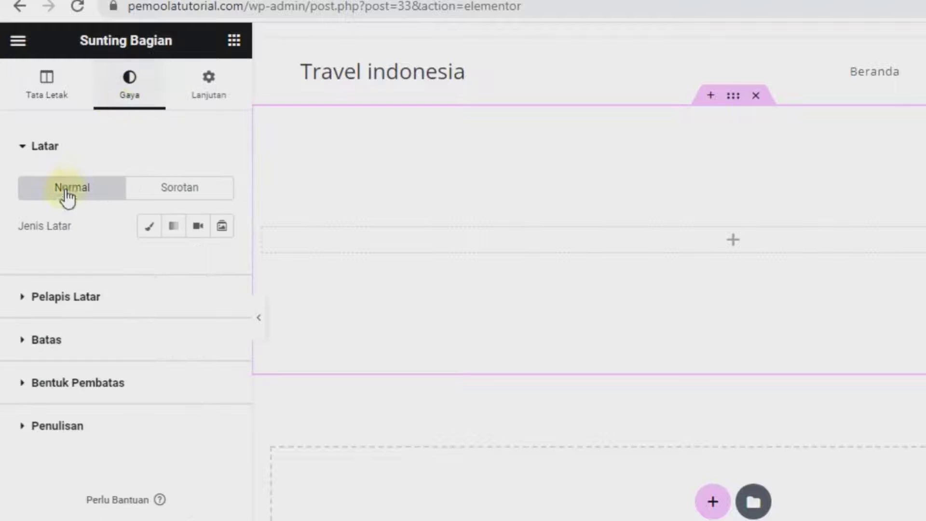
Set a classic background using the lake photo from the media library
{"action": "left_click", "coordinate": [149, 227]}
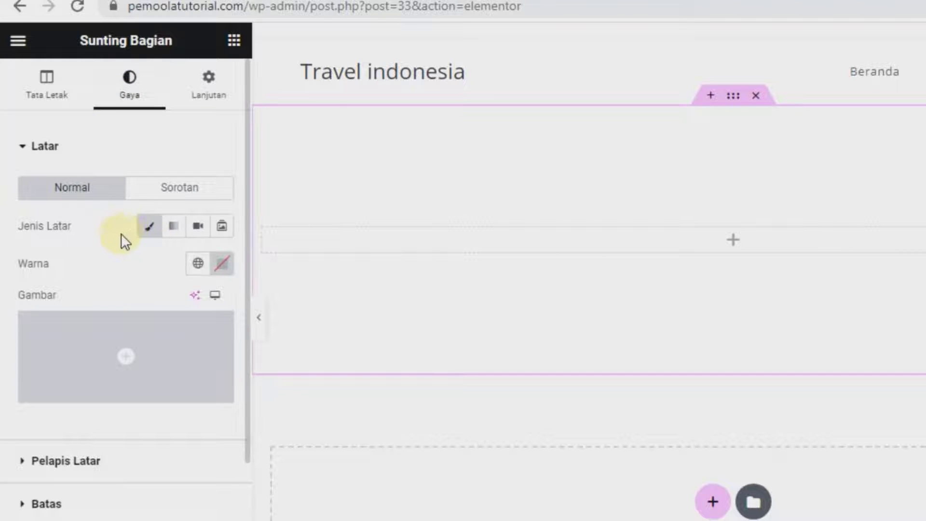
{"action": "left_click", "coordinate": [102, 331]}
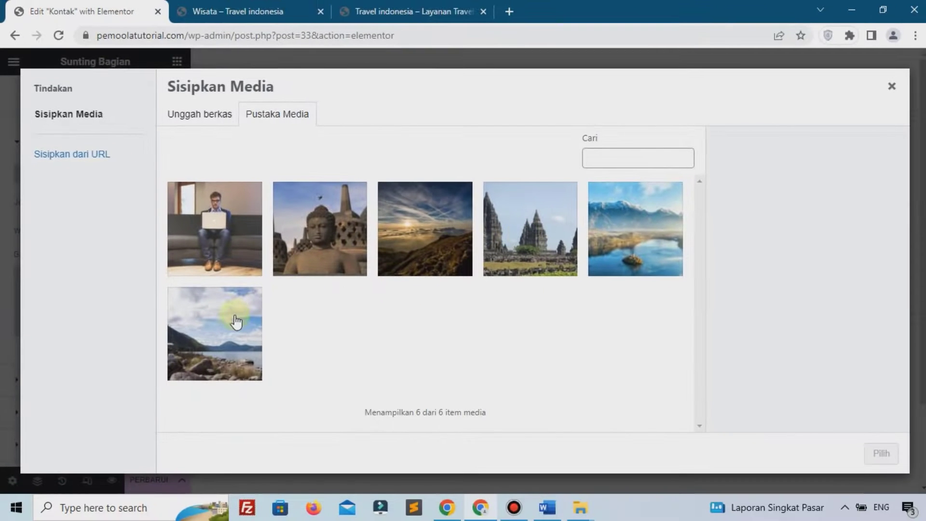
{"action": "left_click", "coordinate": [237, 322]}
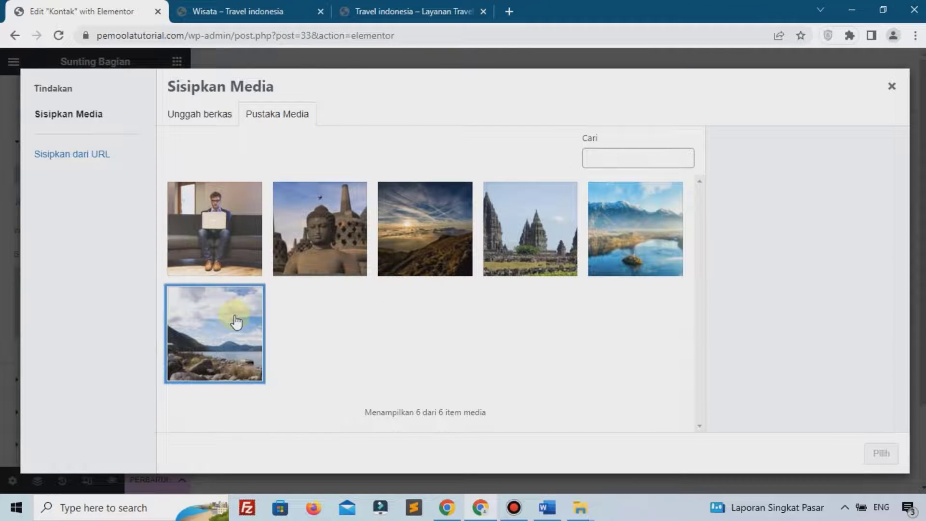
{"action": "left_click", "coordinate": [880, 454]}
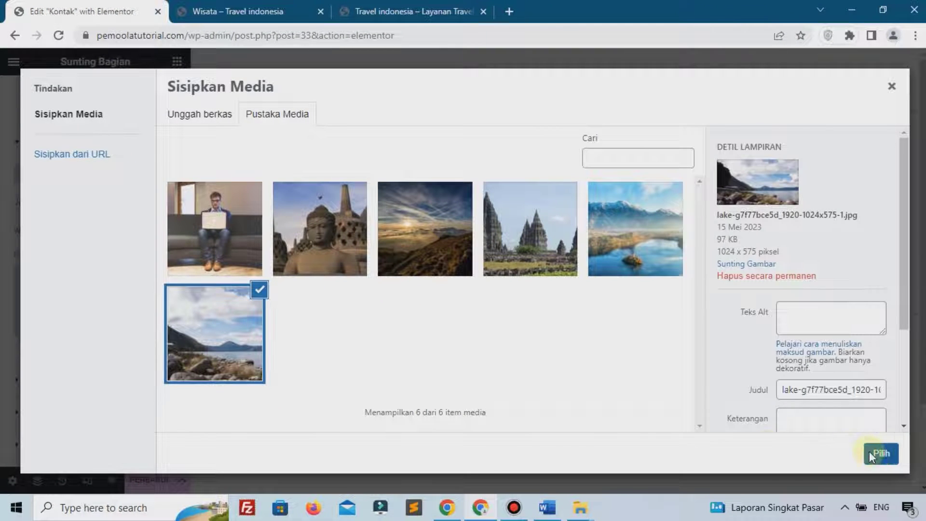
Make the background photo cover the section, not repeat, and sit centred
{"action": "scroll", "coordinate": [97, 296], "scroll_direction": "down", "scroll_amount": 5}
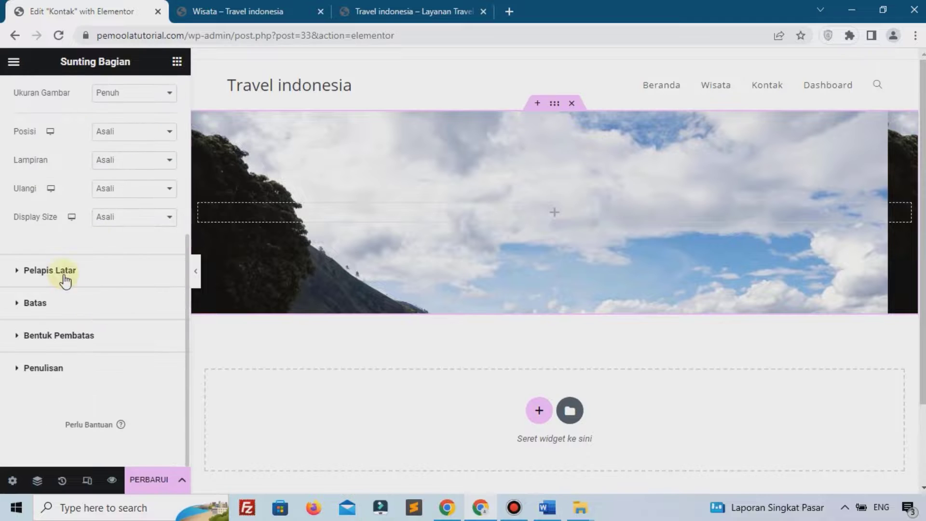
{"action": "left_click", "coordinate": [160, 212]}
{"action": "left_click", "coordinate": [178, 248]}
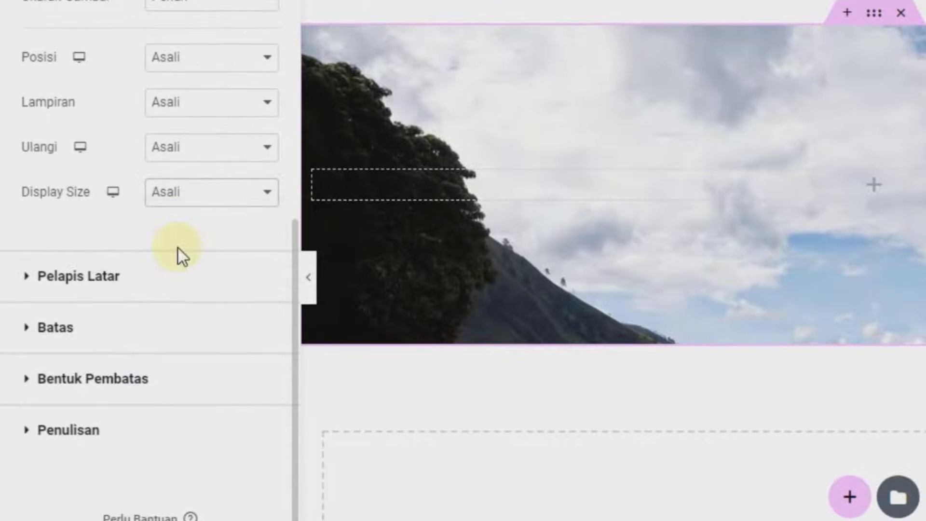
{"action": "left_click", "coordinate": [192, 153]}
{"action": "left_click", "coordinate": [188, 187]}
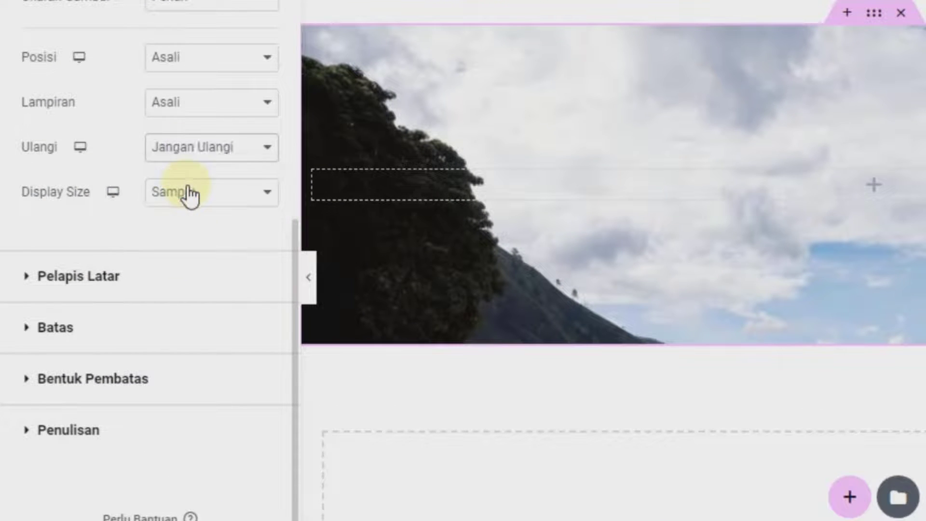
{"action": "scroll", "coordinate": [161, 242], "scroll_direction": "up", "scroll_amount": 6}
{"action": "scroll", "coordinate": [159, 289], "scroll_direction": "down", "scroll_amount": 4}
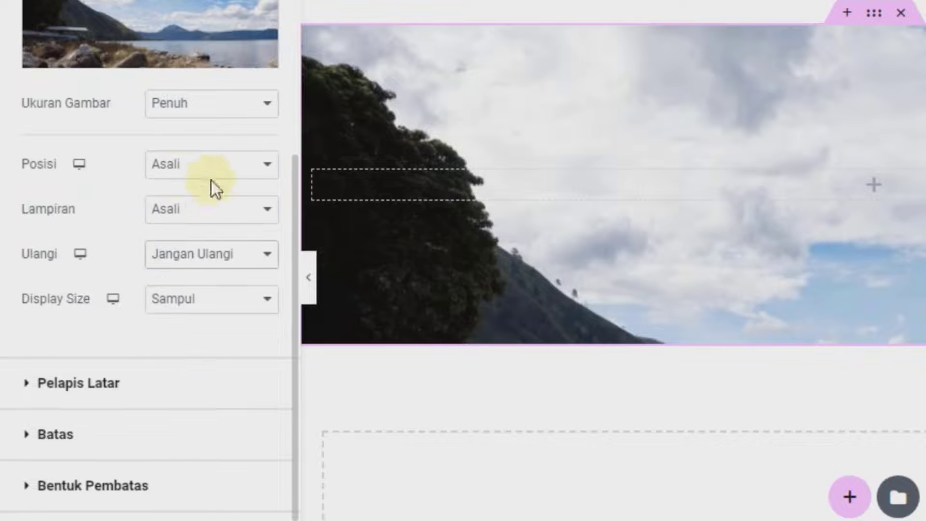
{"action": "left_click", "coordinate": [187, 174]}
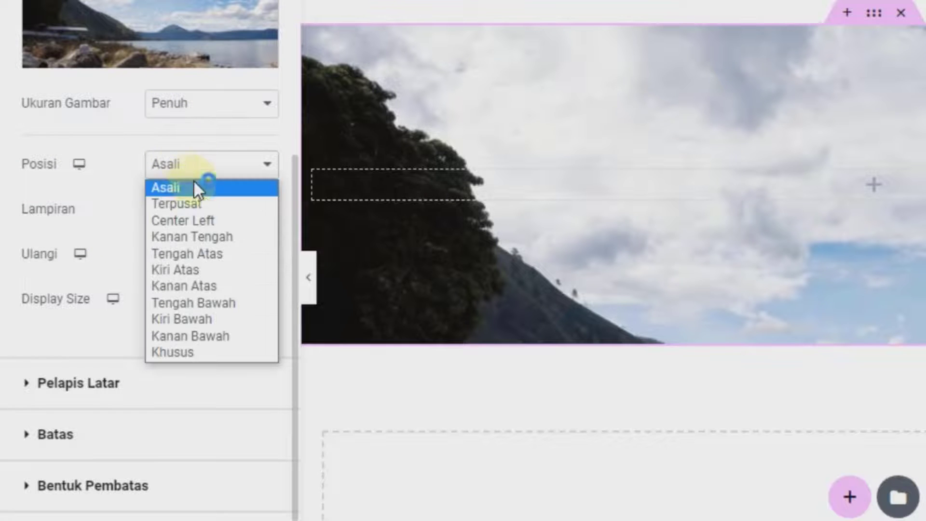
{"action": "left_click", "coordinate": [195, 203]}
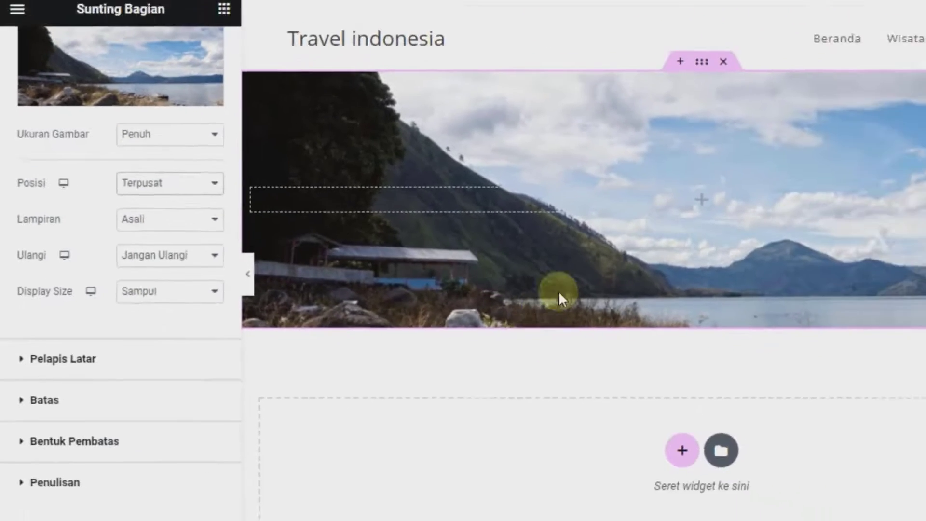
{"action": "scroll", "coordinate": [29, 294], "scroll_direction": "down", "scroll_amount": 2}
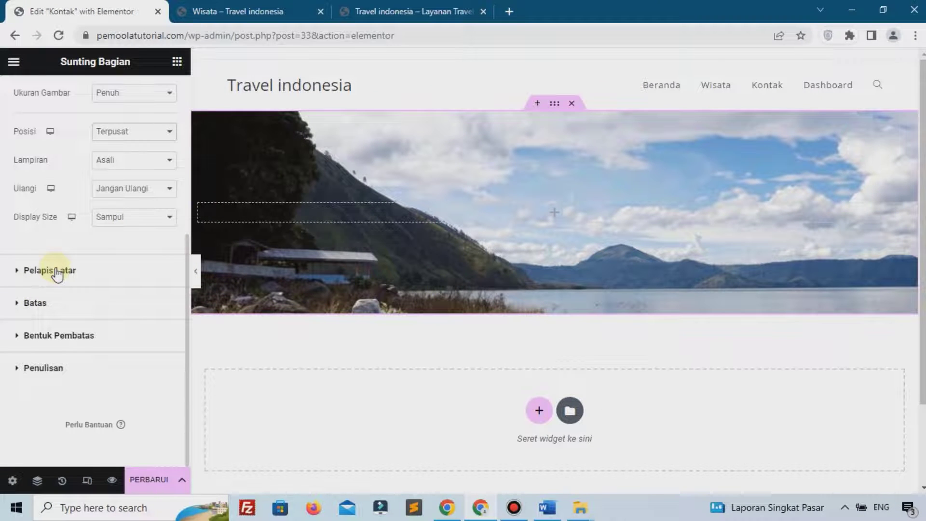
Add a classic near-black background overlay at 0.5 opacity to darken the photo
{"action": "left_click", "coordinate": [56, 271]}
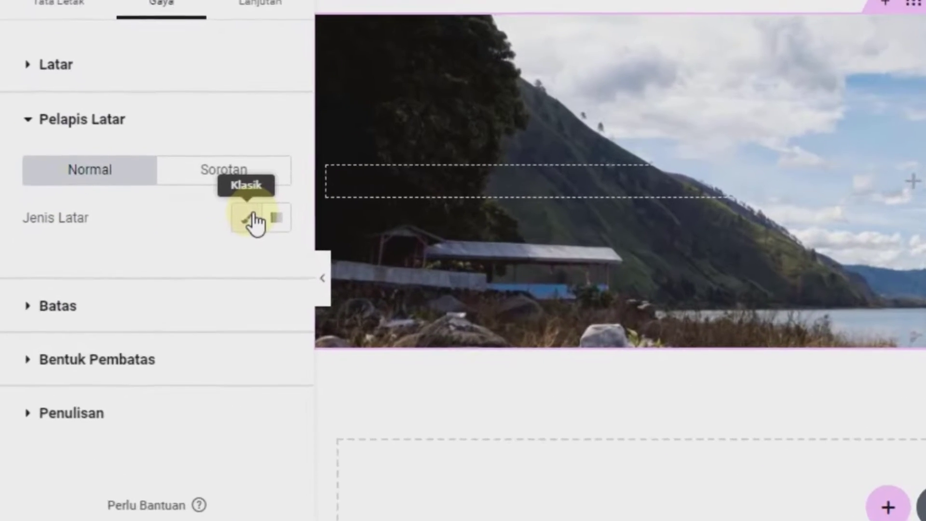
{"action": "left_click", "coordinate": [251, 220]}
{"action": "left_click", "coordinate": [280, 265]}
{"action": "left_click", "coordinate": [346, 512]}
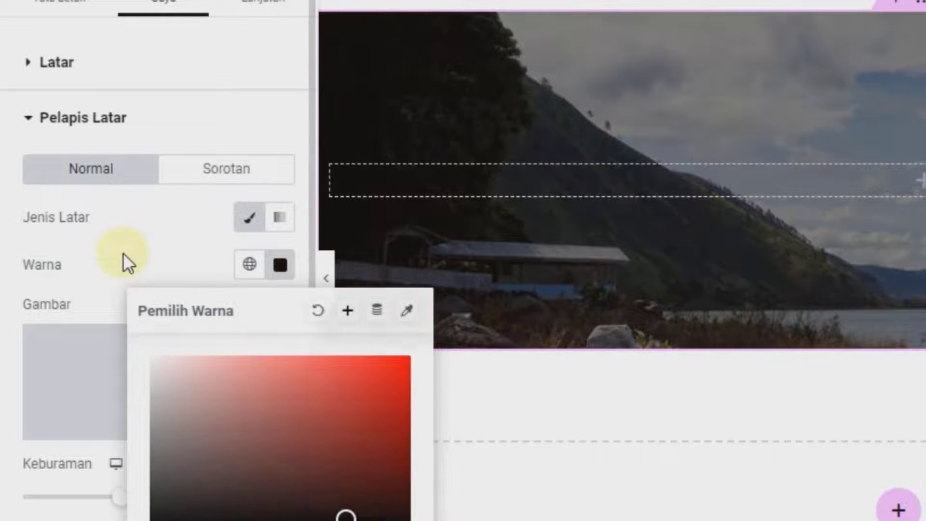
{"action": "left_click", "coordinate": [126, 263]}
Add a Sikat Gelombang bottom shape divider with height 26
{"action": "scroll", "coordinate": [65, 263], "scroll_direction": "down", "scroll_amount": 5}
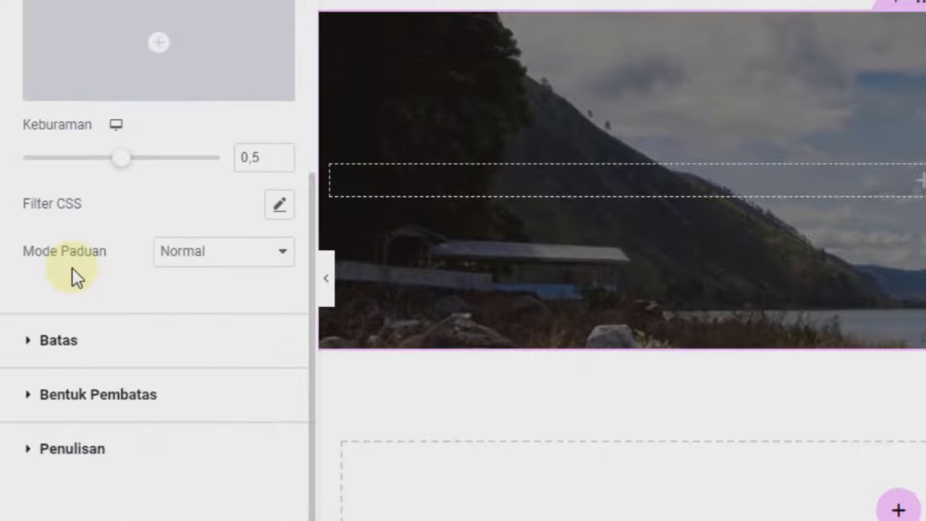
{"action": "left_click", "coordinate": [122, 395]}
{"action": "left_click", "coordinate": [193, 318]}
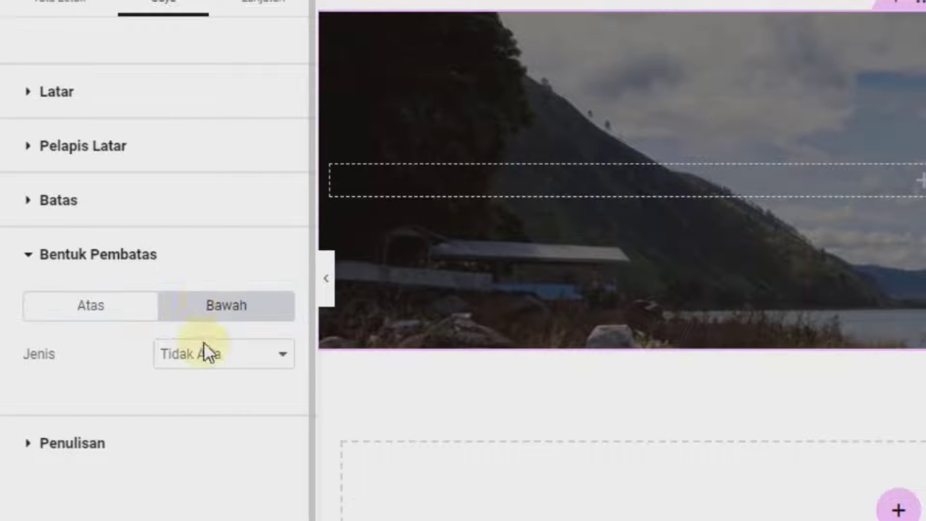
{"action": "left_click", "coordinate": [207, 357]}
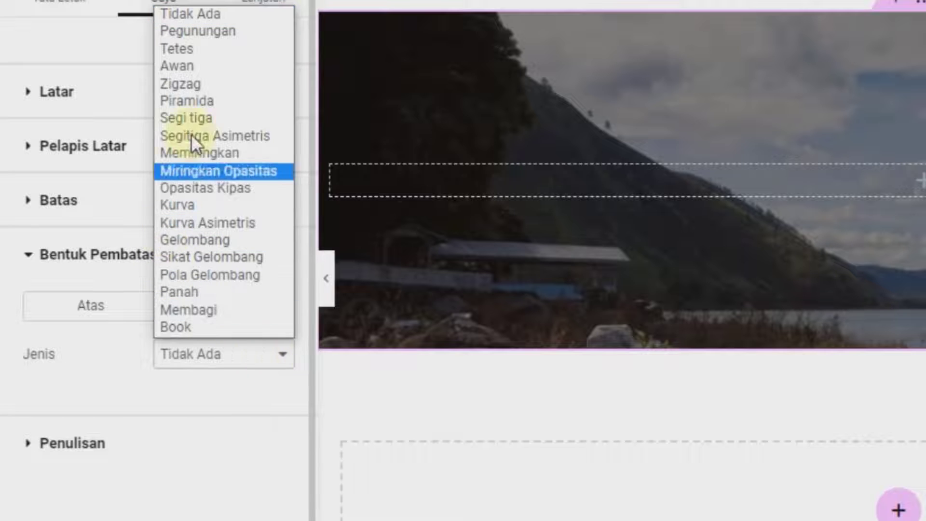
{"action": "left_click", "coordinate": [191, 50]}
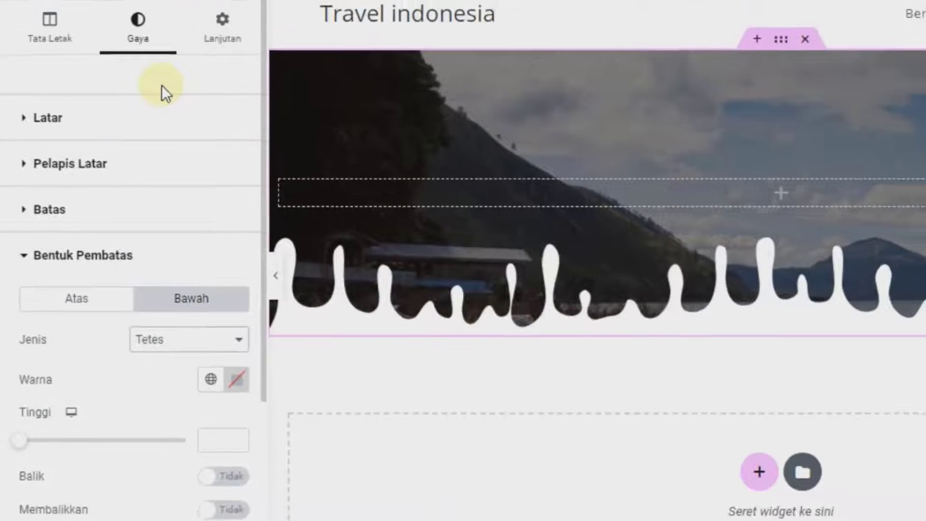
{"action": "key", "text": "Down"}
{"action": "key", "text": "Down"}
{"action": "key", "text": "Down"}
{"action": "key", "text": "Down"}
{"action": "key", "text": "Down"}
{"action": "key", "text": "Down"}
{"action": "key", "text": "Down"}
{"action": "key", "text": "Down"}
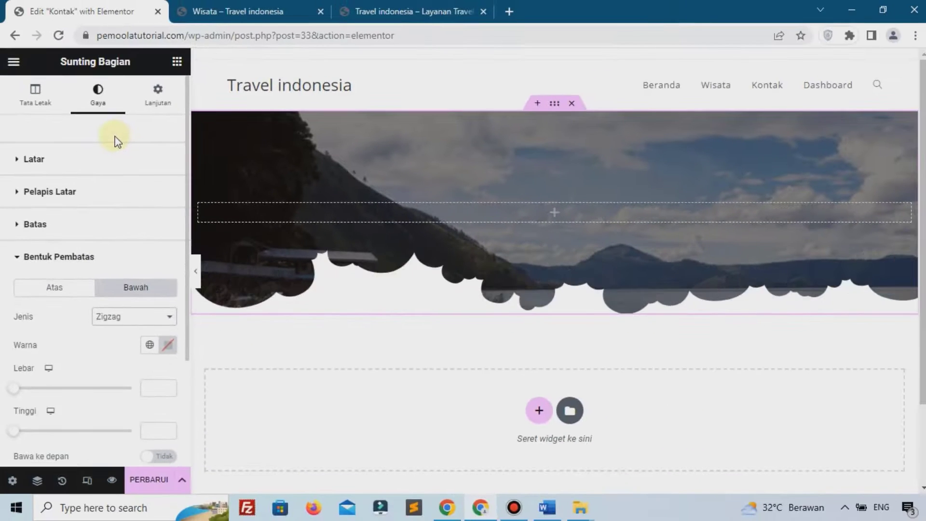
{"action": "key", "text": "Down"}
{"action": "key", "text": "Down"}
{"action": "key", "text": "Down"}
{"action": "key", "text": "Down"}
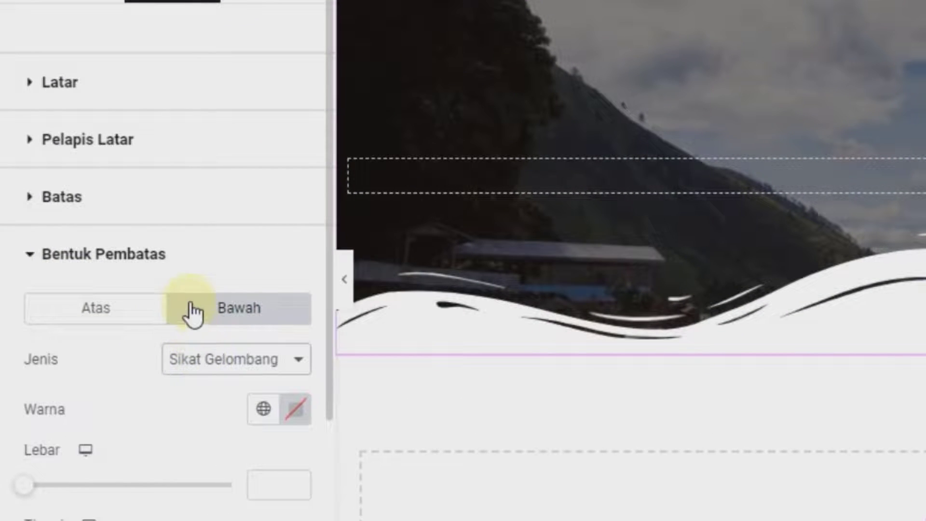
{"action": "scroll", "coordinate": [193, 313], "scroll_direction": "down", "scroll_amount": 5}
{"action": "left_click", "coordinate": [28, 273]}
{"action": "left_click_drag", "start_coordinate": [50, 279], "coordinate": [42, 284]}
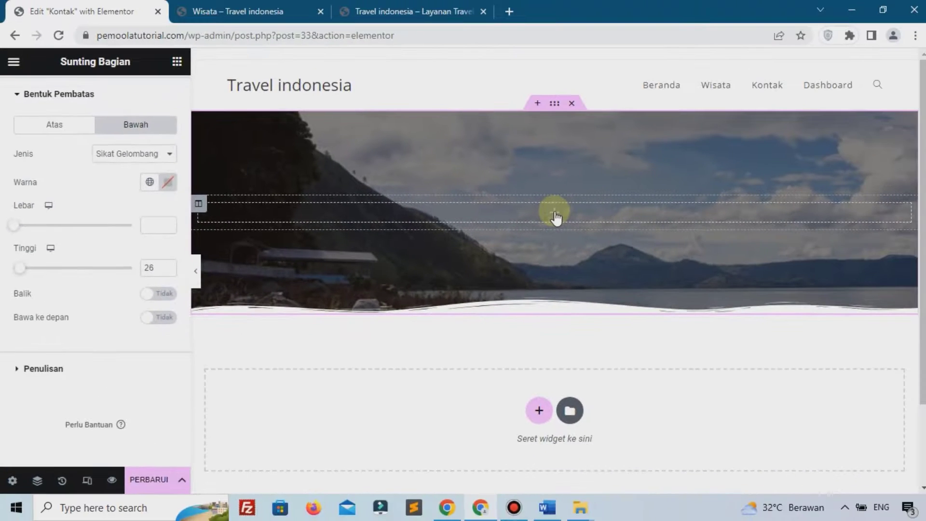
Add a centre-aligned heading reading 'Kontak Kami' inside the hero section
{"action": "left_click", "coordinate": [555, 214]}
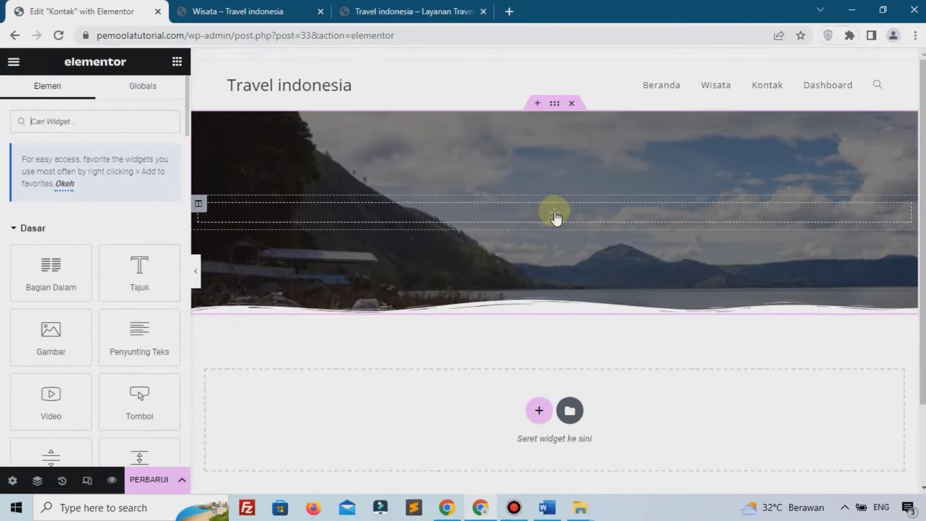
{"action": "left_click_drag", "start_coordinate": [143, 266], "coordinate": [415, 215]}
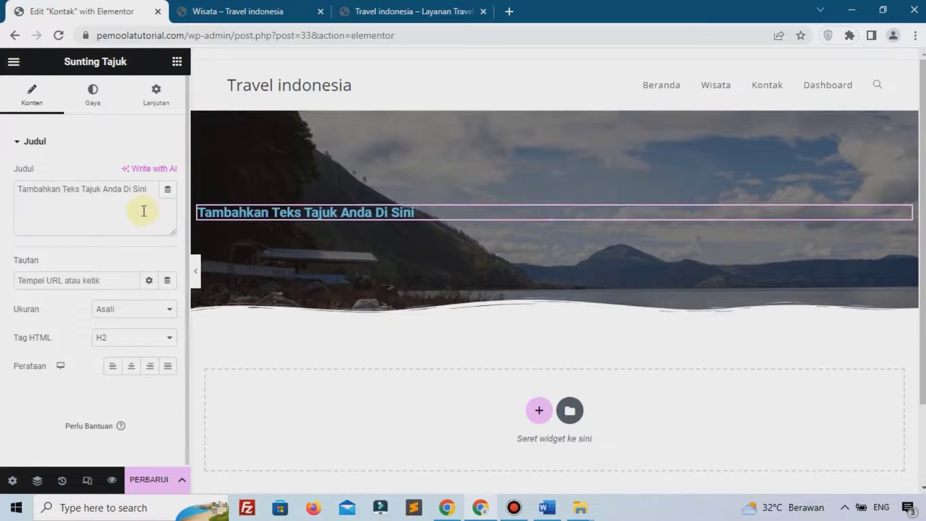
{"action": "key", "text": "ctrl+a"}
{"action": "type", "text": "Ko"}
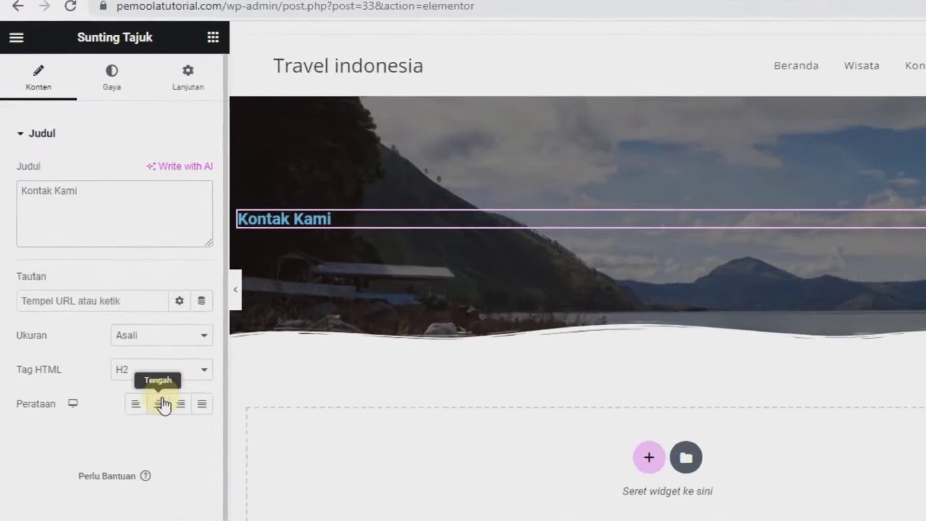
{"action": "left_click", "coordinate": [131, 366]}
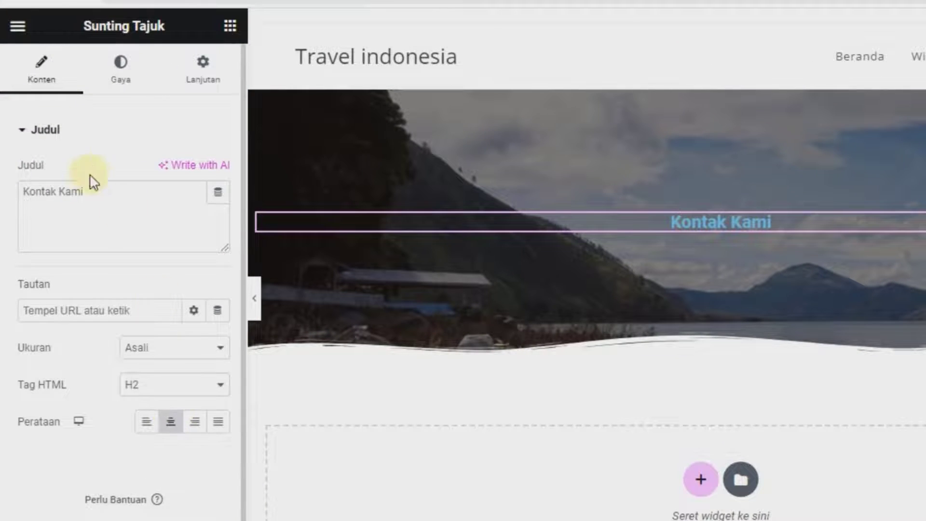
Set the heading text colour to white, #FFFFFF
{"action": "left_click", "coordinate": [118, 82]}
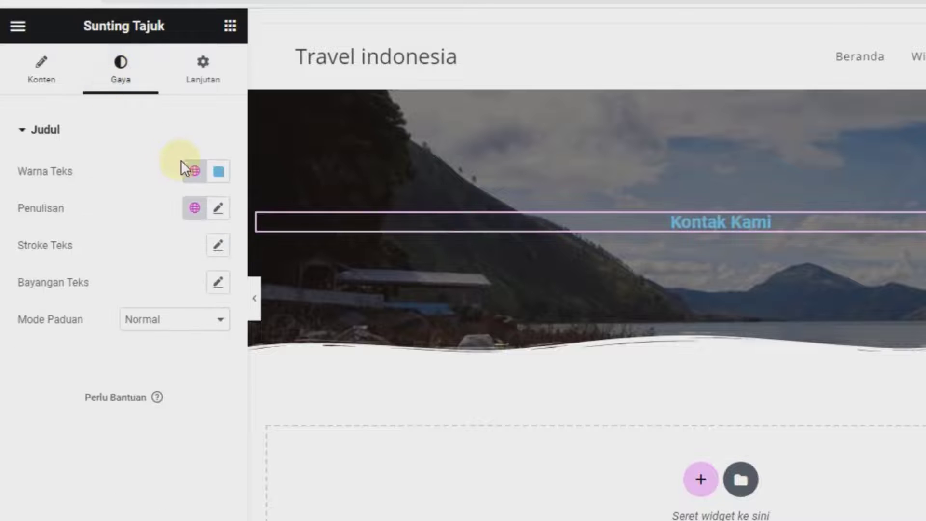
{"action": "left_click", "coordinate": [219, 172]}
{"action": "type", "text": "#FFFFFF"}
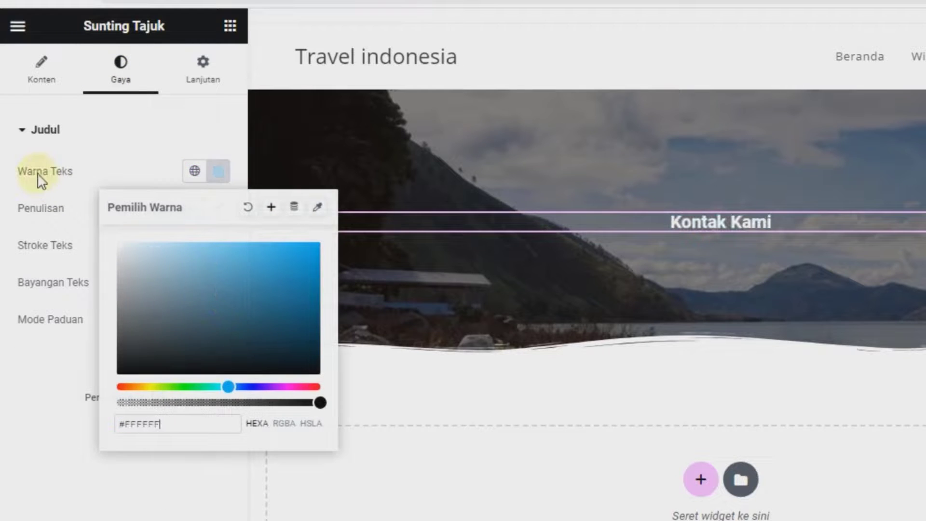
{"action": "left_click", "coordinate": [106, 172]}
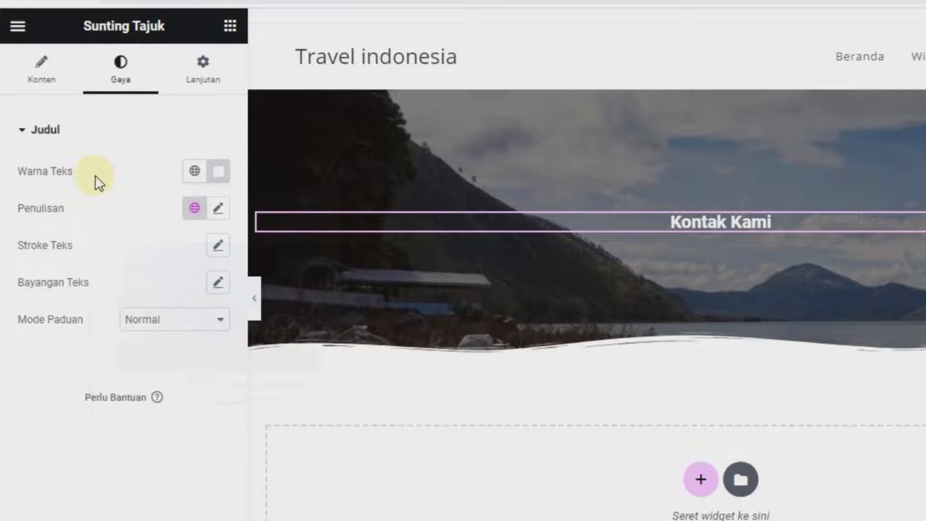
Set the heading font family to Poppins
{"action": "left_click", "coordinate": [216, 209]}
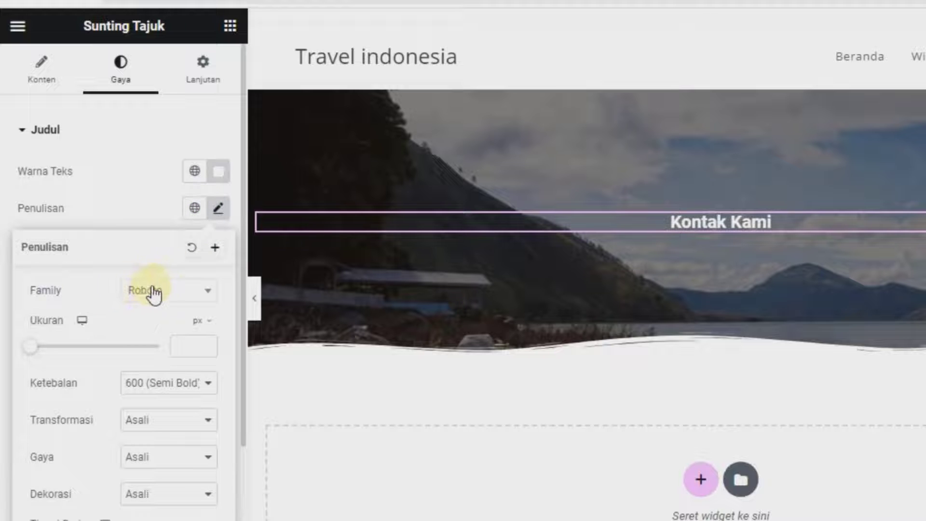
{"action": "left_click", "coordinate": [182, 301]}
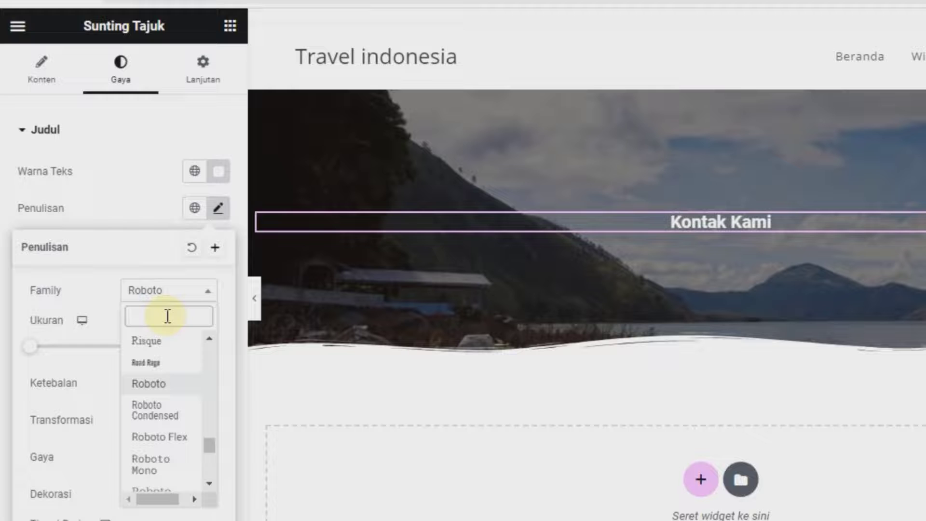
{"action": "type", "text": "pop"}
{"action": "left_click", "coordinate": [178, 463]}
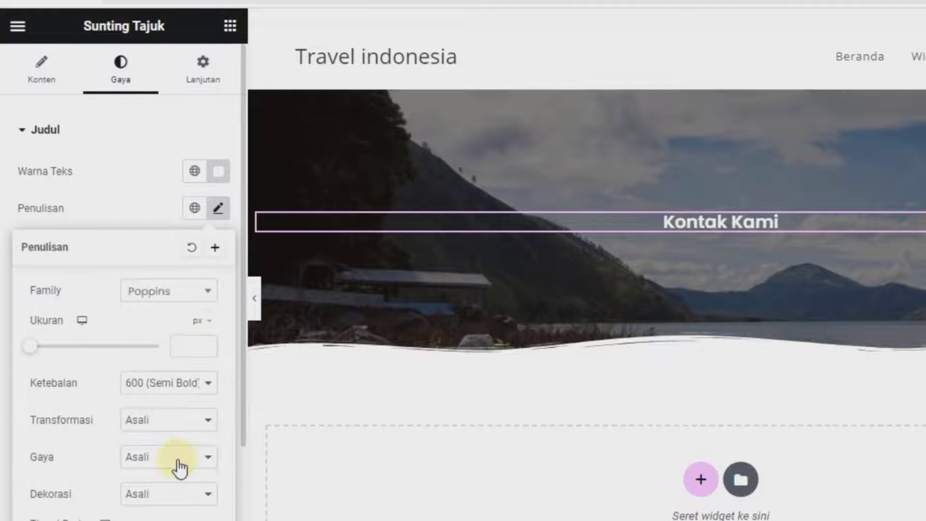
Set the heading font size to 40 and the weight to 700 bold
{"action": "scroll", "coordinate": [170, 390], "scroll_direction": "down", "scroll_amount": 2}
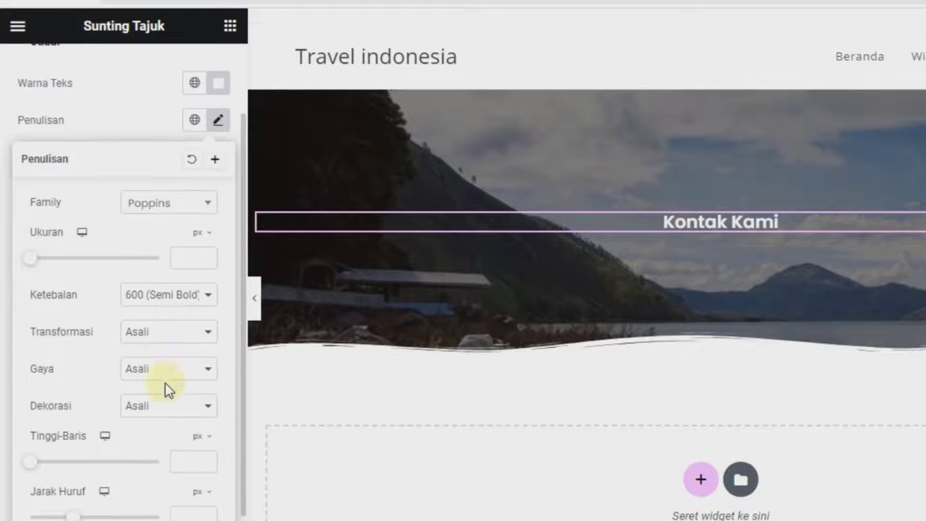
{"action": "type", "text": "35"}
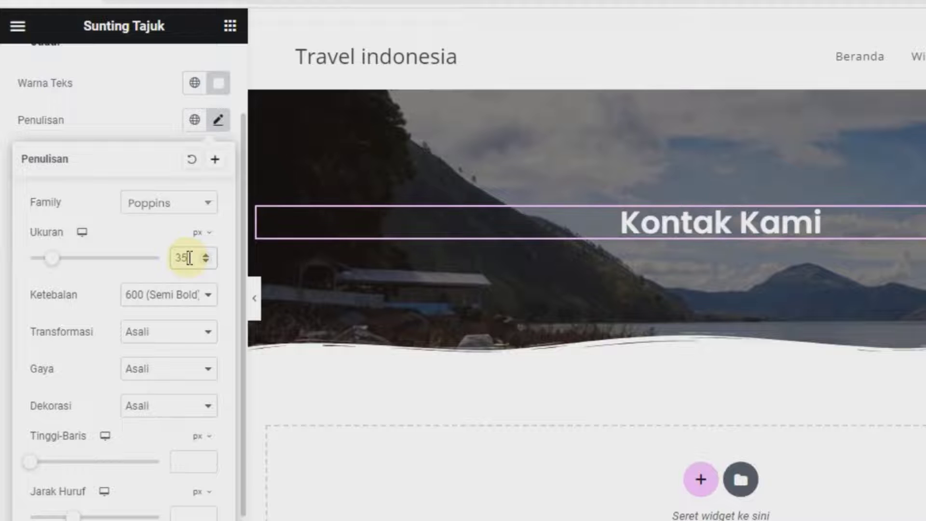
{"action": "left_click", "coordinate": [207, 254]}
{"action": "left_click", "coordinate": [207, 254]}
{"action": "left_click", "coordinate": [206, 254]}
{"action": "left_click", "coordinate": [206, 255]}
{"action": "left_click", "coordinate": [207, 254]}
{"action": "left_click", "coordinate": [207, 255]}
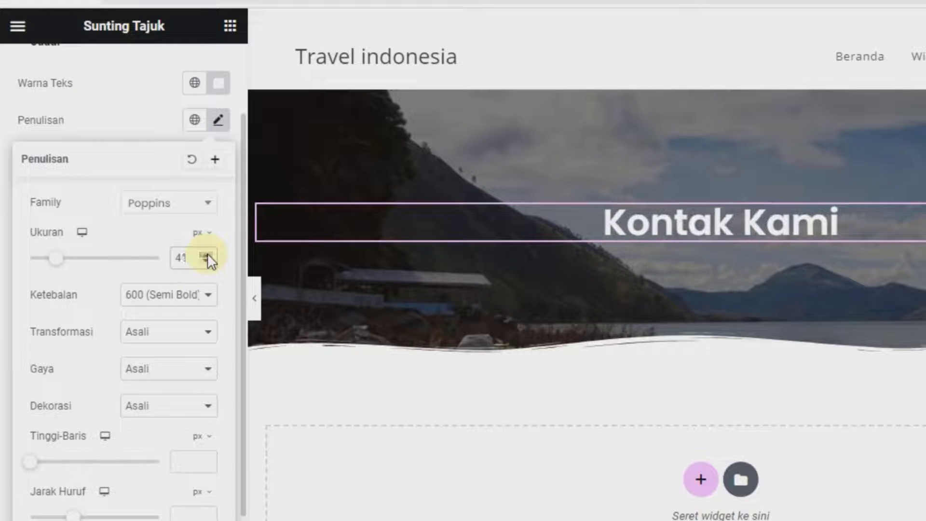
{"action": "left_click", "coordinate": [205, 263]}
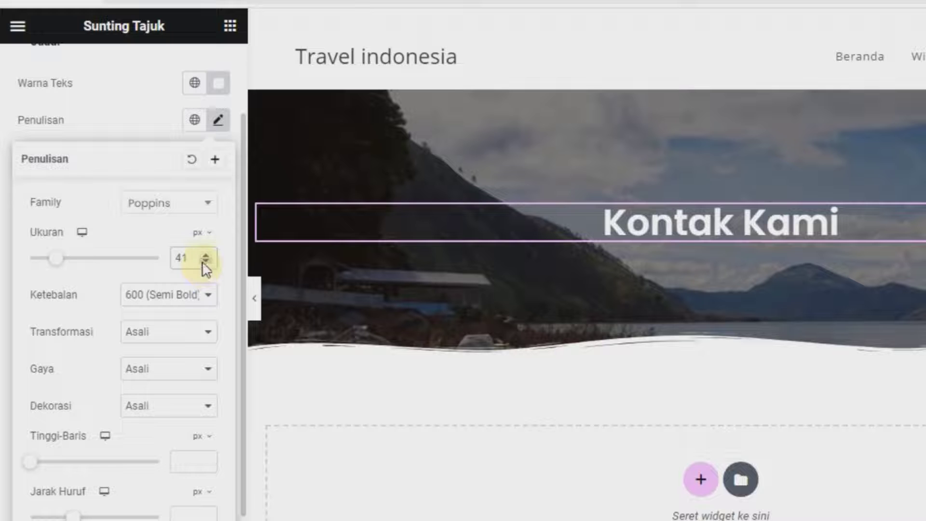
{"action": "left_click", "coordinate": [144, 302]}
{"action": "left_click", "coordinate": [153, 391]}
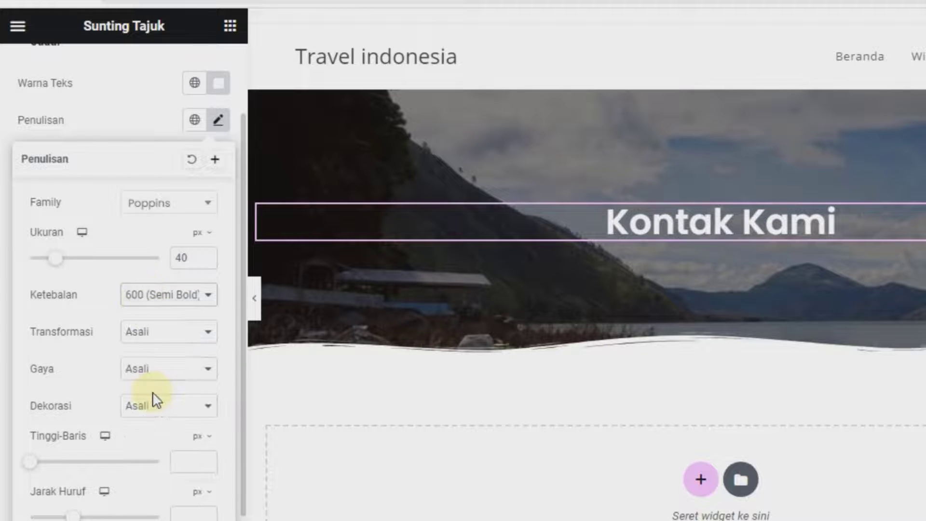
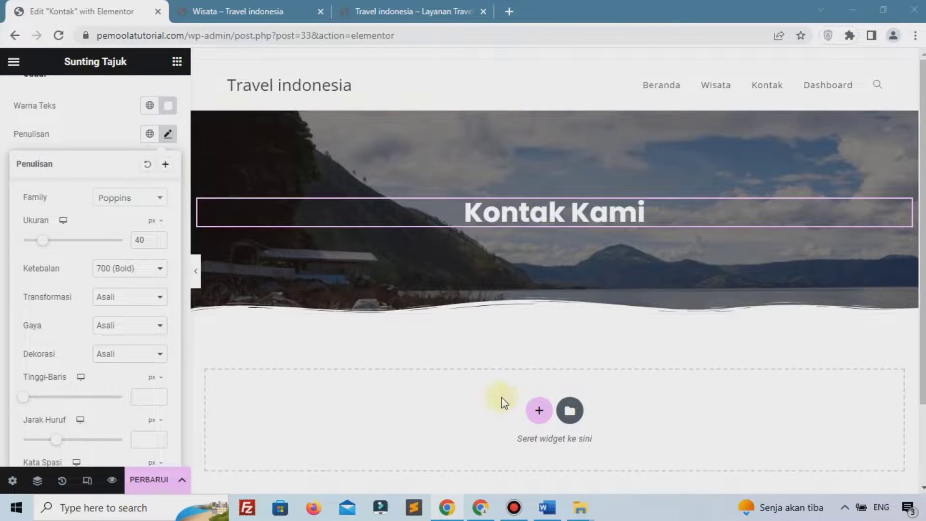
Start a new section in the empty drop area below the Kontak Kami banner
{"action": "left_click", "coordinate": [538, 412]}
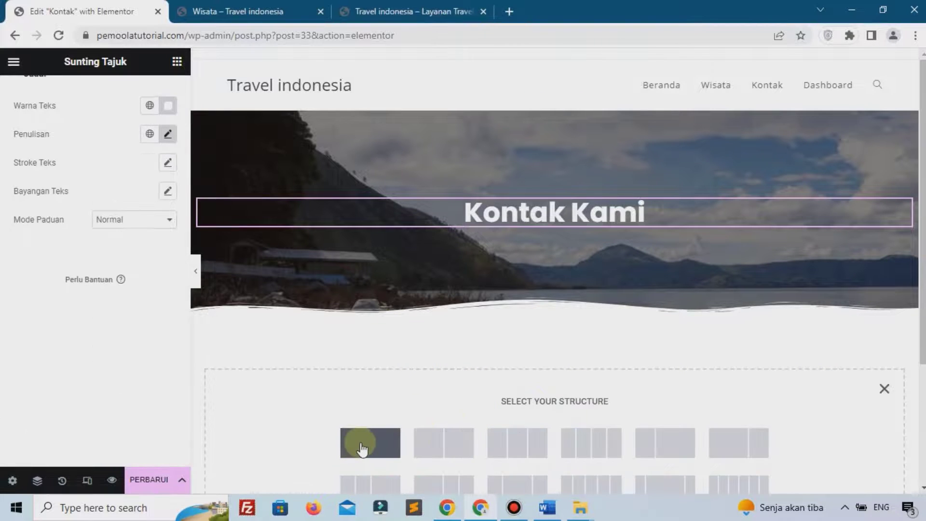
Add a single-column section and set unlinked margins of 5% top and 6% bottom
{"action": "left_click", "coordinate": [363, 446]}
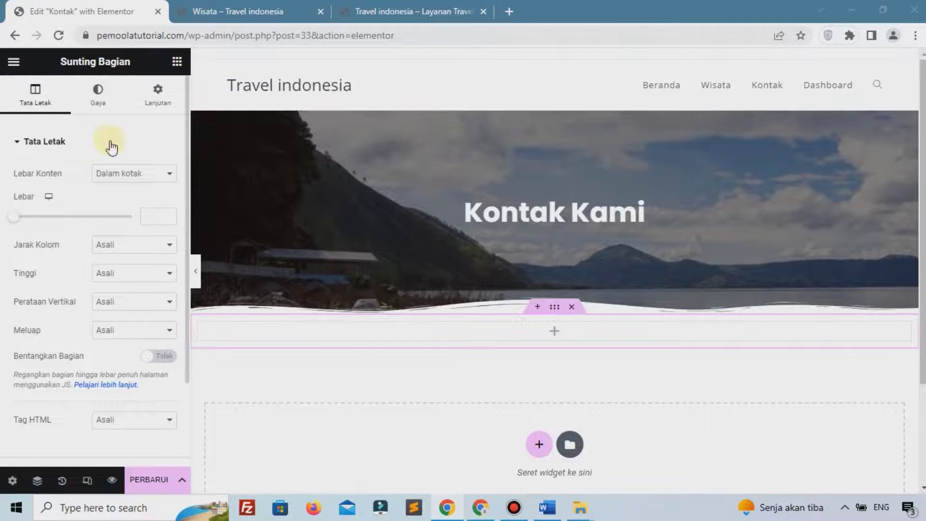
{"action": "left_click", "coordinate": [144, 102]}
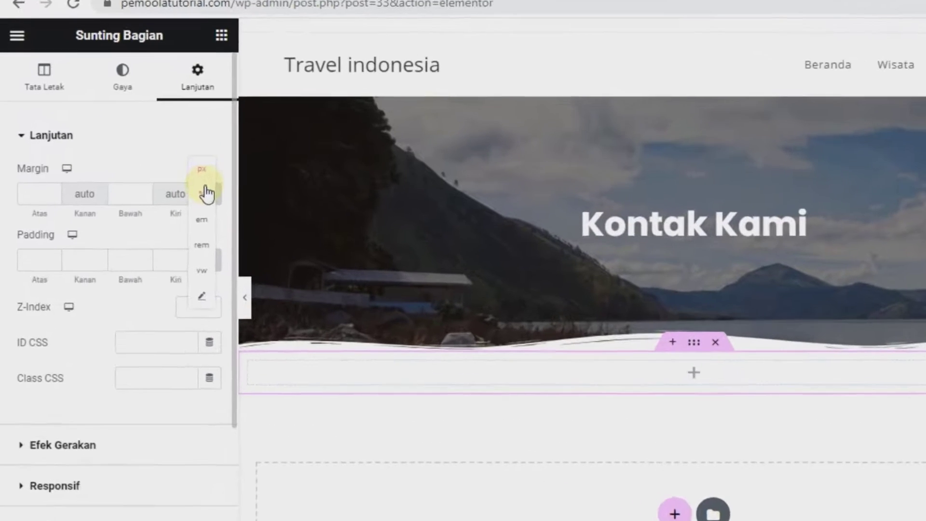
{"action": "left_click", "coordinate": [218, 192]}
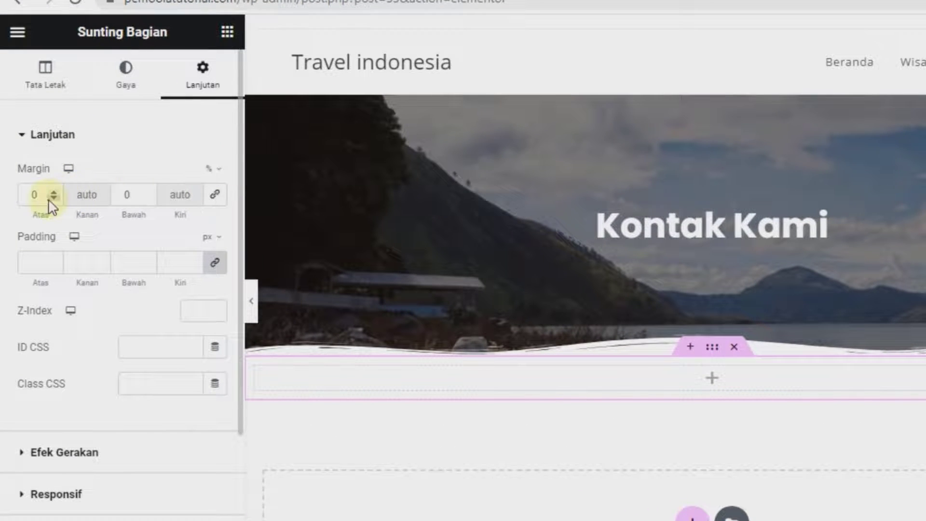
{"action": "left_click", "coordinate": [54, 192]}
{"action": "left_click", "coordinate": [54, 192]}
{"action": "left_click", "coordinate": [53, 192]}
{"action": "left_click", "coordinate": [54, 192]}
{"action": "left_click", "coordinate": [53, 192]}
{"action": "left_click", "coordinate": [148, 192]}
{"action": "left_click", "coordinate": [148, 192]}
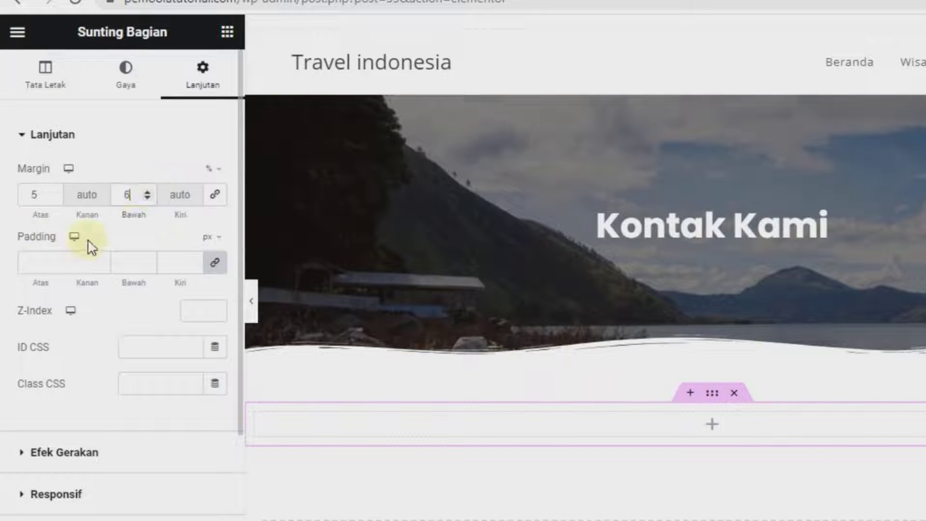
Set the section's padding in percent to 7 top and 7 bottom
{"action": "mouse_move", "coordinate": [213, 241]}
{"action": "left_click", "coordinate": [206, 265]}
{"action": "scroll", "coordinate": [68, 263], "scroll_direction": "down", "scroll_amount": 2}
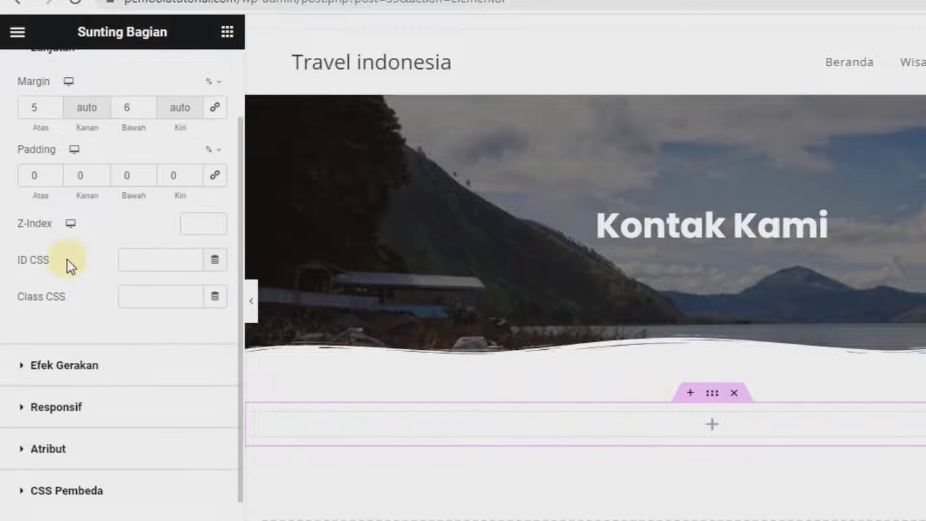
{"action": "left_click", "coordinate": [54, 173]}
{"action": "left_click", "coordinate": [54, 172]}
{"action": "left_click", "coordinate": [54, 173]}
{"action": "left_click", "coordinate": [54, 172]}
{"action": "left_click", "coordinate": [54, 172]}
{"action": "left_click", "coordinate": [54, 172]}
{"action": "left_click", "coordinate": [54, 173]}
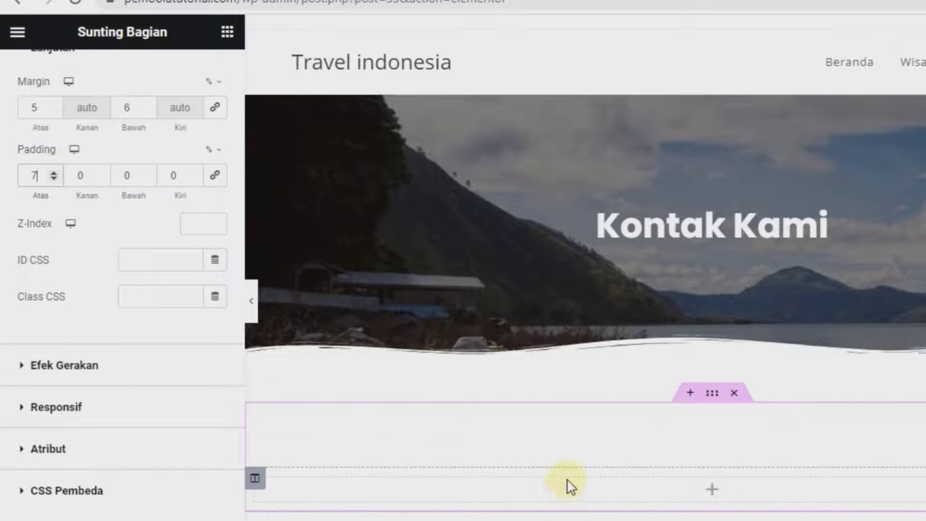
{"action": "left_click", "coordinate": [151, 170]}
{"action": "left_click", "coordinate": [151, 169]}
{"action": "left_click", "coordinate": [151, 169]}
{"action": "left_click", "coordinate": [151, 170]}
{"action": "left_click", "coordinate": [151, 169]}
{"action": "left_click", "coordinate": [152, 170]}
{"action": "left_click", "coordinate": [152, 170]}
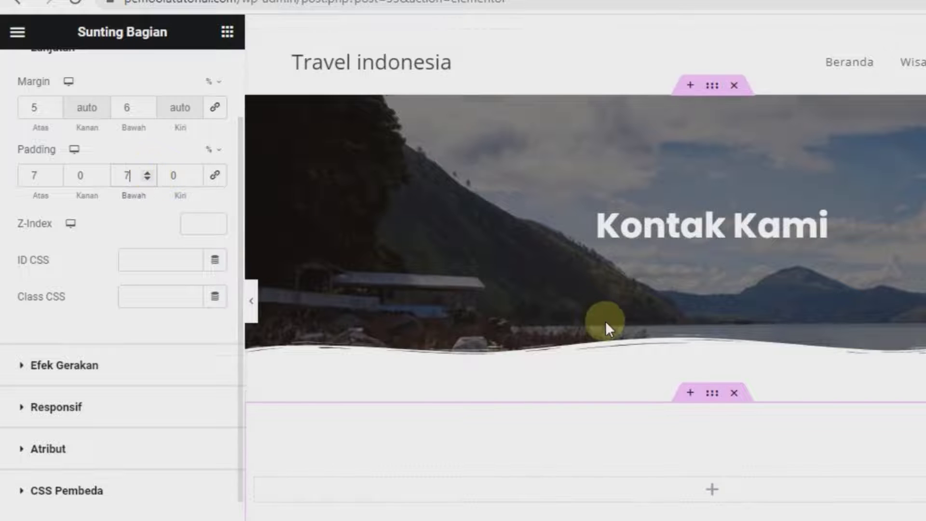
{"action": "scroll", "coordinate": [600, 321], "scroll_direction": "down", "scroll_amount": 2}
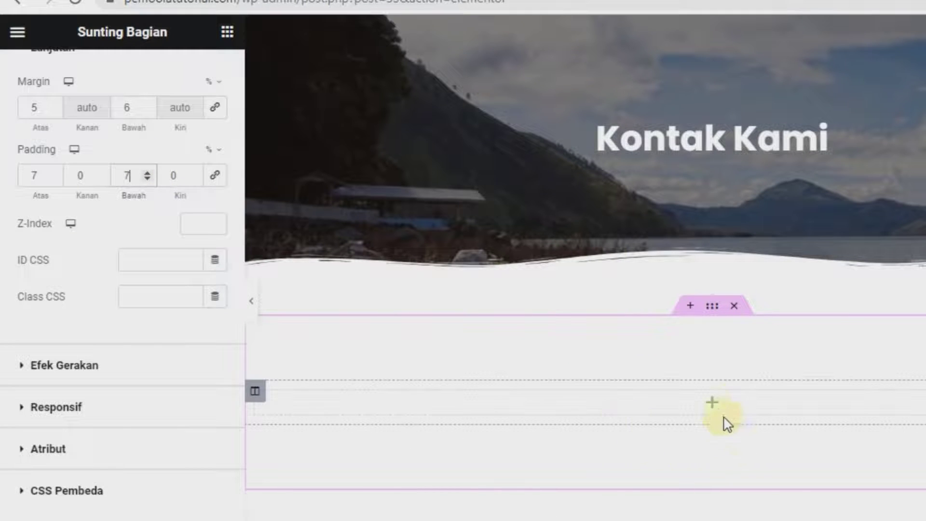
{"action": "left_click", "coordinate": [712, 404]}
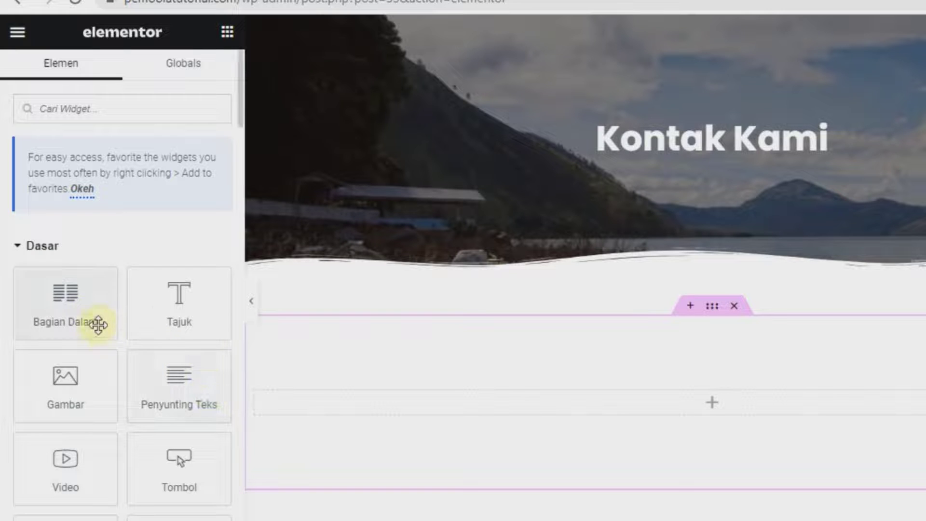
Drop an inner section into the new section and duplicate a column to make three columns
{"action": "left_click_drag", "start_coordinate": [71, 309], "coordinate": [695, 391]}
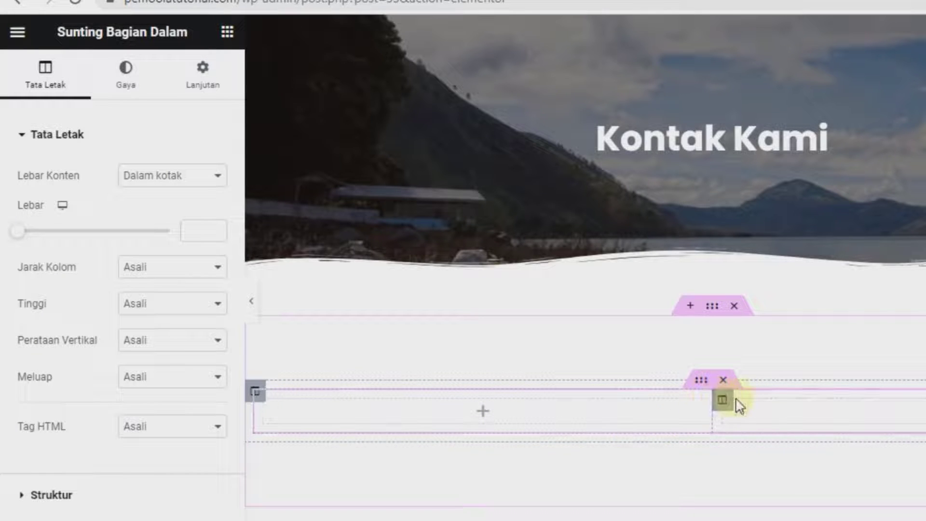
{"action": "right_click", "coordinate": [710, 403]}
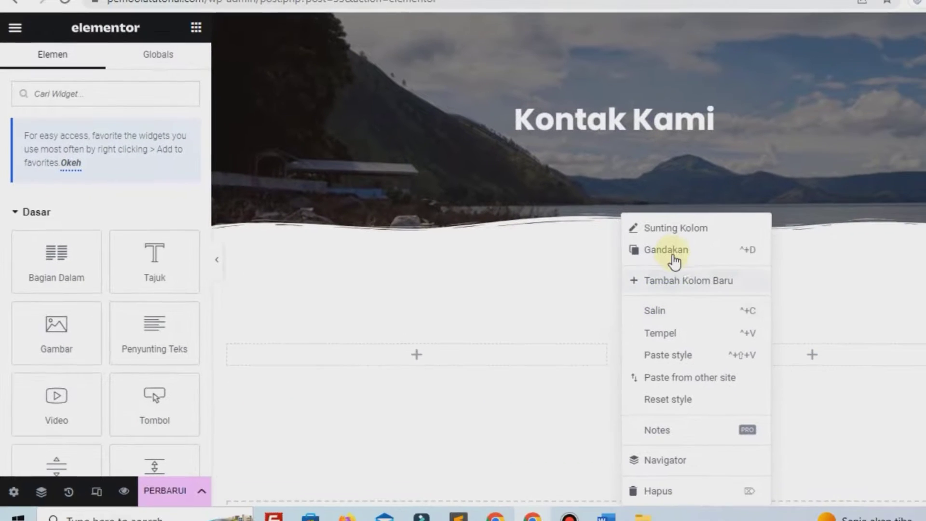
{"action": "left_click", "coordinate": [673, 255]}
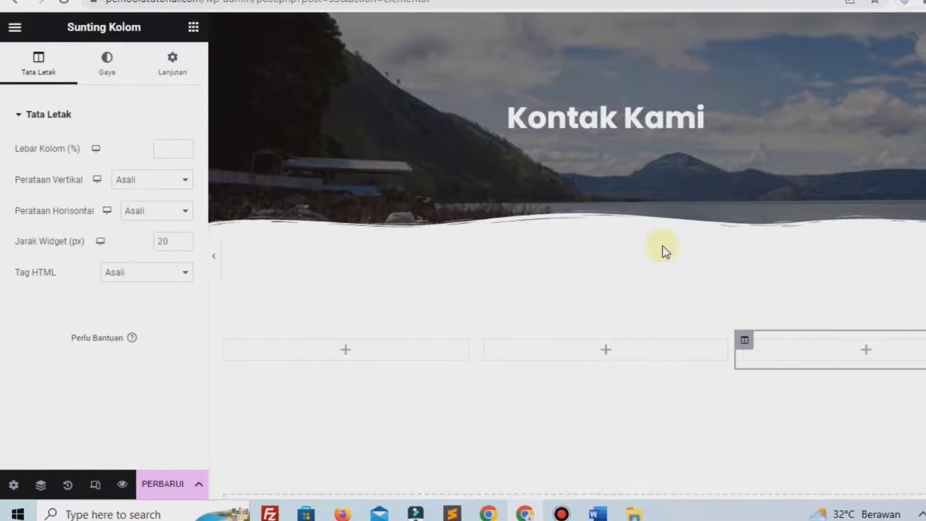
Search widgets for 'ico' and drag the Icon Box into the first column
{"action": "left_click", "coordinate": [344, 354]}
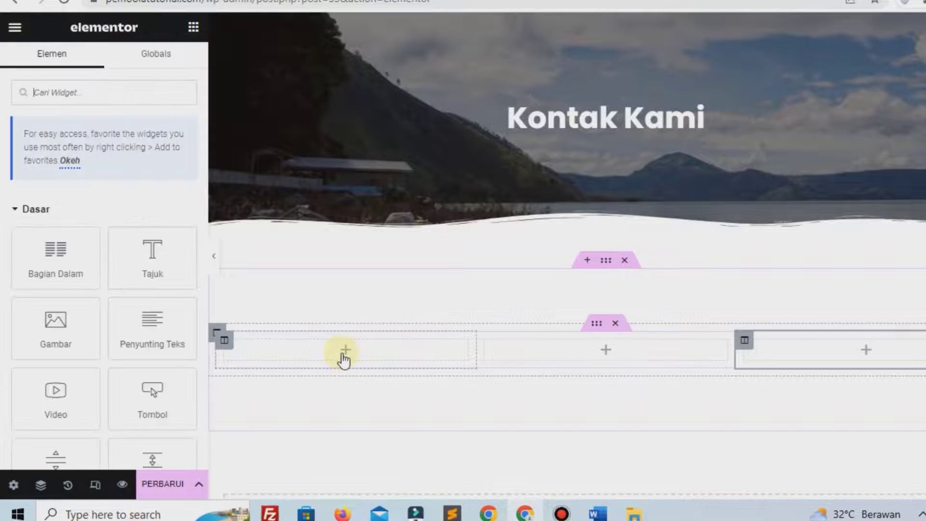
{"action": "scroll", "coordinate": [93, 130], "scroll_direction": "down", "scroll_amount": 3}
{"action": "scroll", "coordinate": [102, 113], "scroll_direction": "up", "scroll_amount": 3}
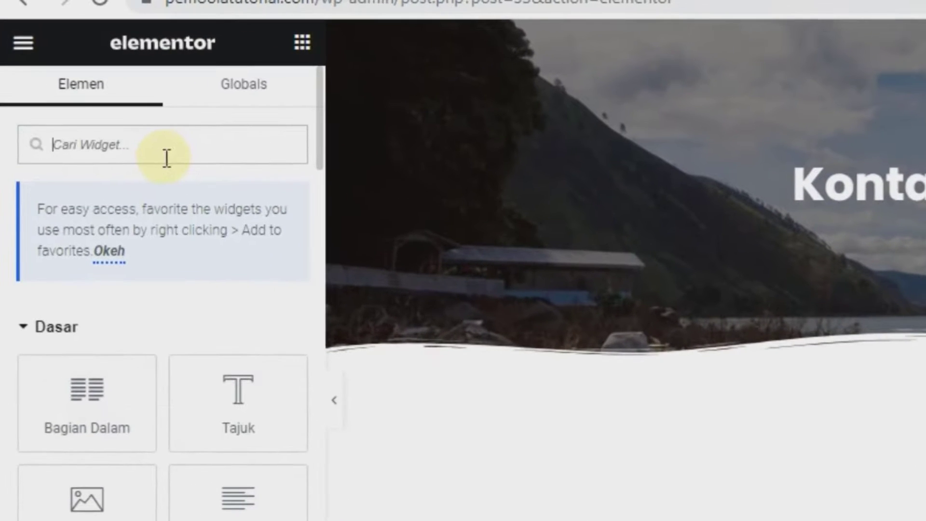
{"action": "type", "text": "icon"}
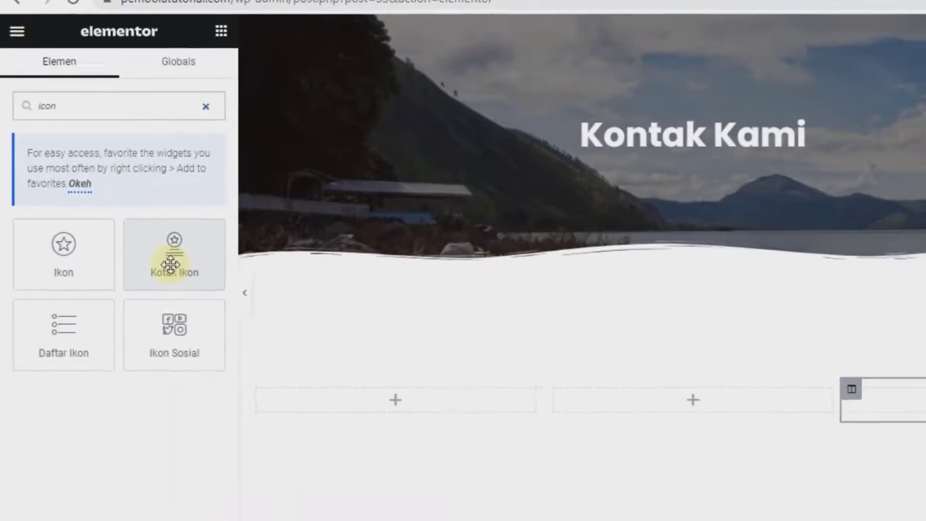
{"action": "left_click_drag", "start_coordinate": [234, 347], "coordinate": [481, 520]}
{"action": "left_click_drag", "start_coordinate": [336, 367], "coordinate": [337, 376]}
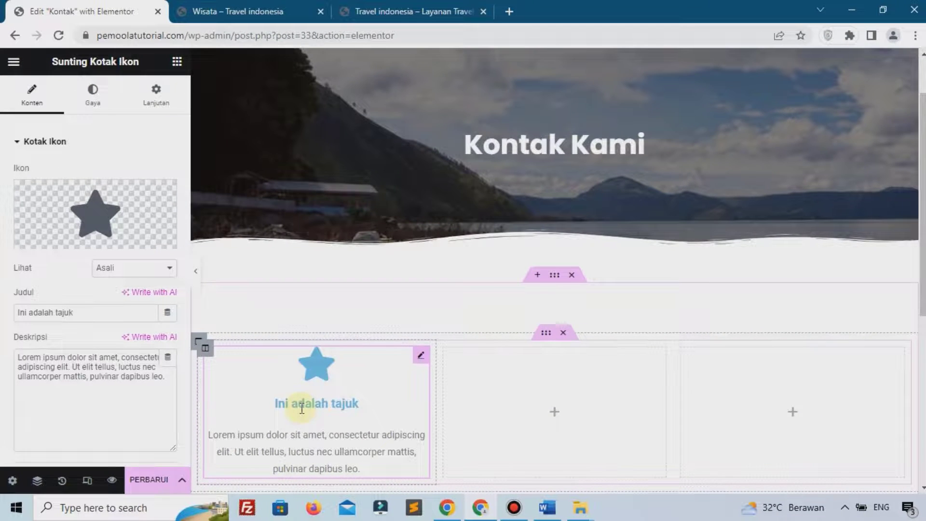
Replace the star with the map marker icon and set its view to Stacked
{"action": "mouse_move", "coordinate": [84, 207]}
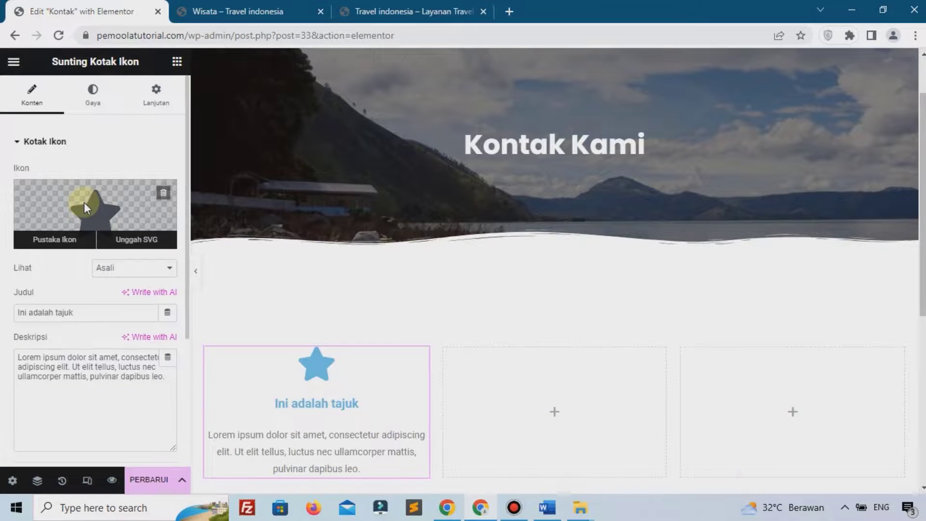
{"action": "left_click", "coordinate": [84, 203]}
{"action": "left_click", "coordinate": [384, 106]}
{"action": "type", "text": "map"}
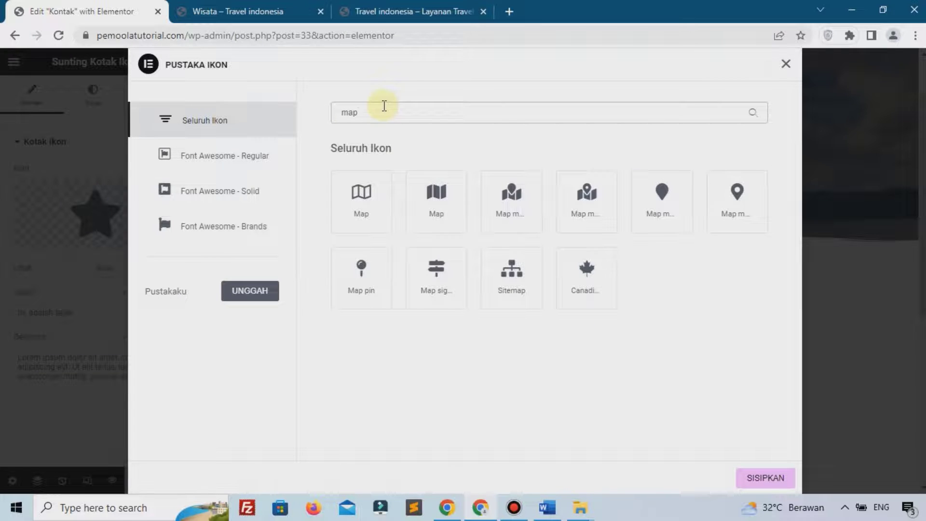
{"action": "left_click", "coordinate": [724, 208]}
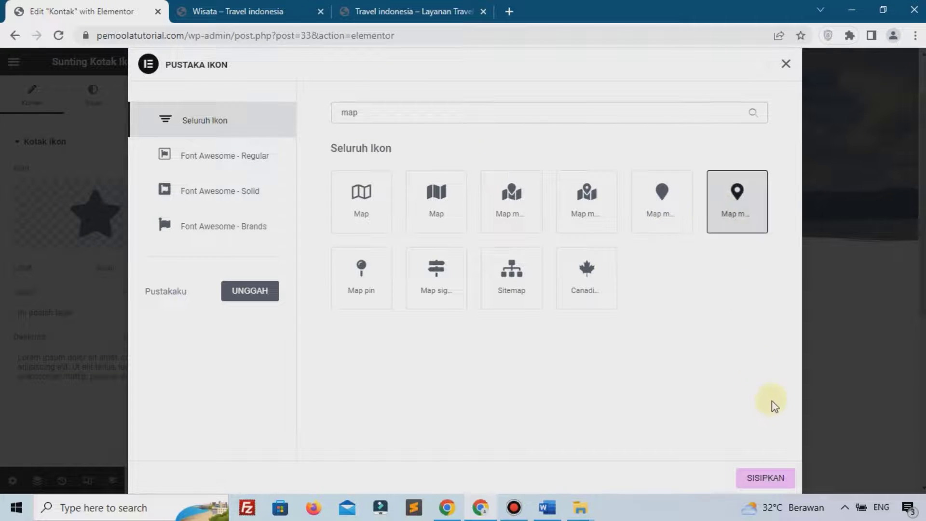
{"action": "left_click", "coordinate": [759, 484]}
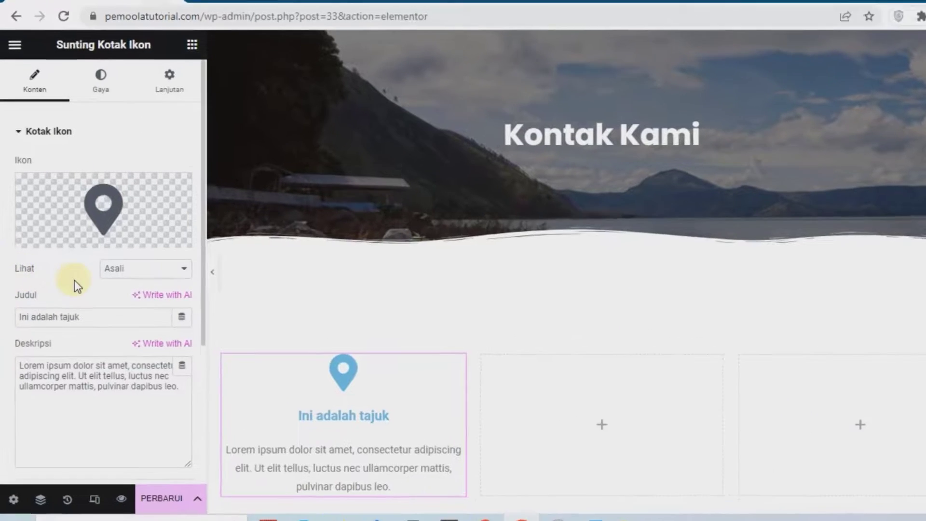
{"action": "left_click", "coordinate": [114, 269]}
{"action": "left_click", "coordinate": [100, 293]}
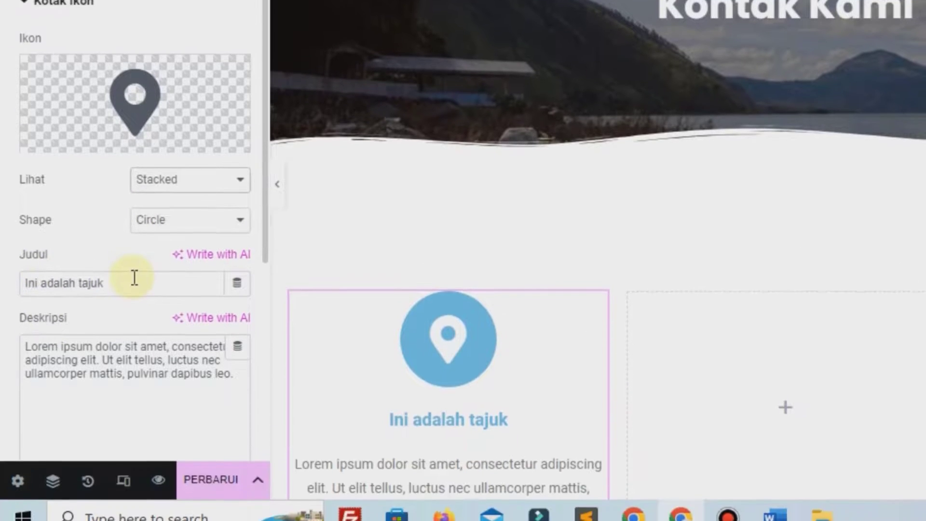
Set the icon box title to 'Jakarta Selatan' and description to 'Alamat Perusahaan'
{"action": "left_click_drag", "start_coordinate": [132, 369], "coordinate": [16, 374]}
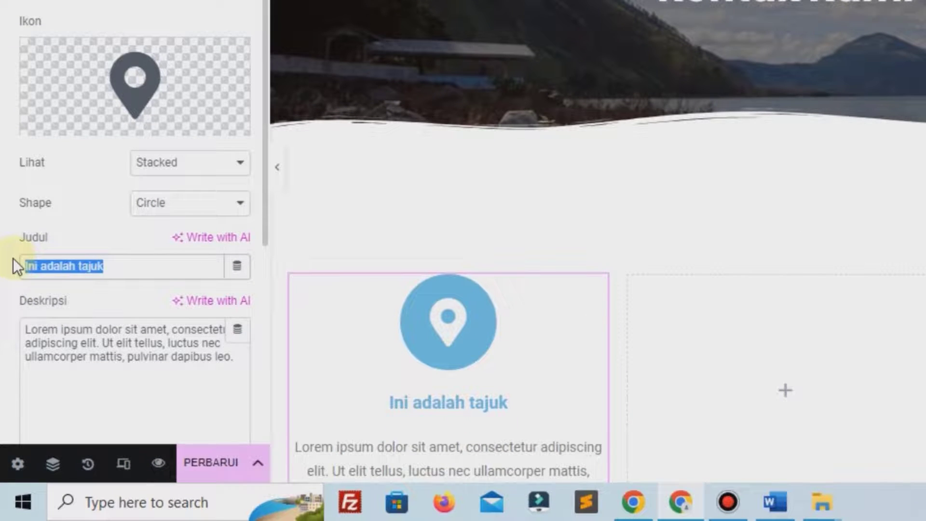
{"action": "type", "text": "Jak"}
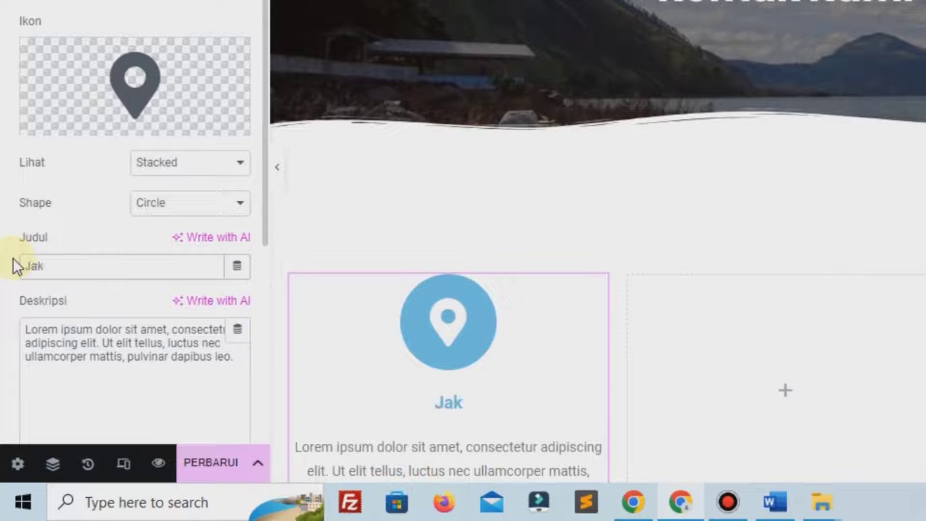
{"action": "type", "text": "arta Se"}
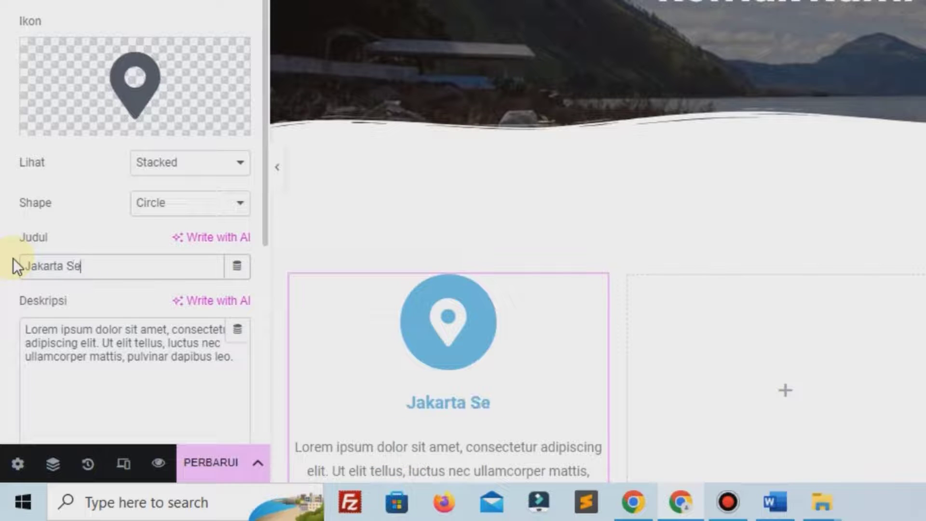
{"action": "type", "text": "latan"}
{"action": "triple_click", "coordinate": [63, 354]}
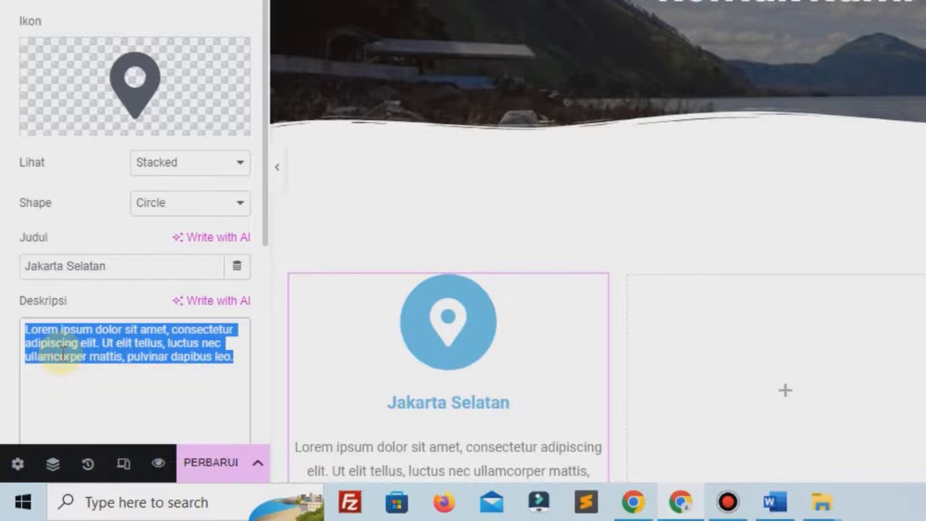
{"action": "type", "text": "Alamat P"}
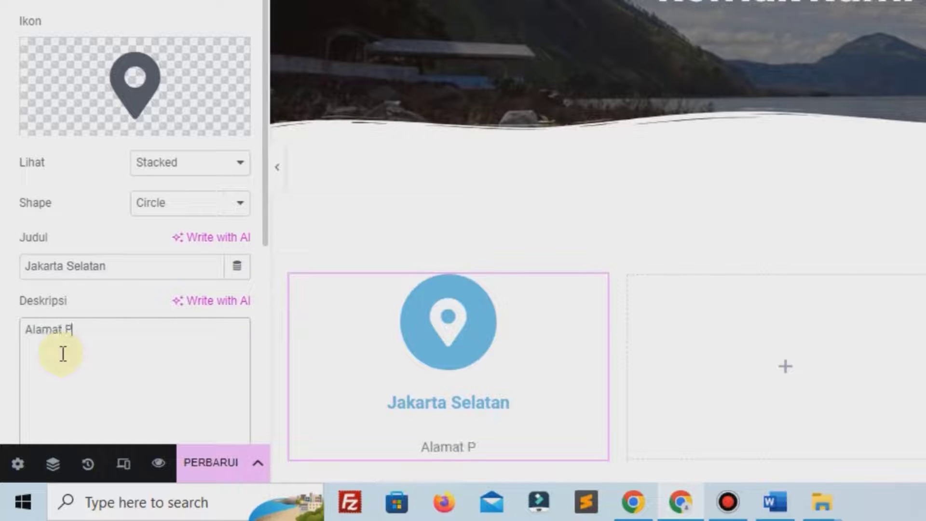
{"action": "type", "text": "erusahaan"}
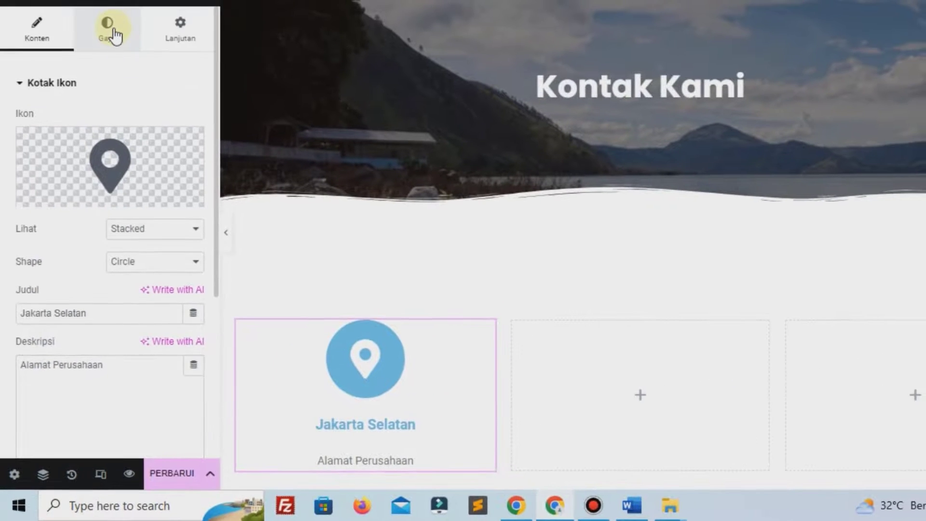
{"action": "left_click", "coordinate": [115, 37]}
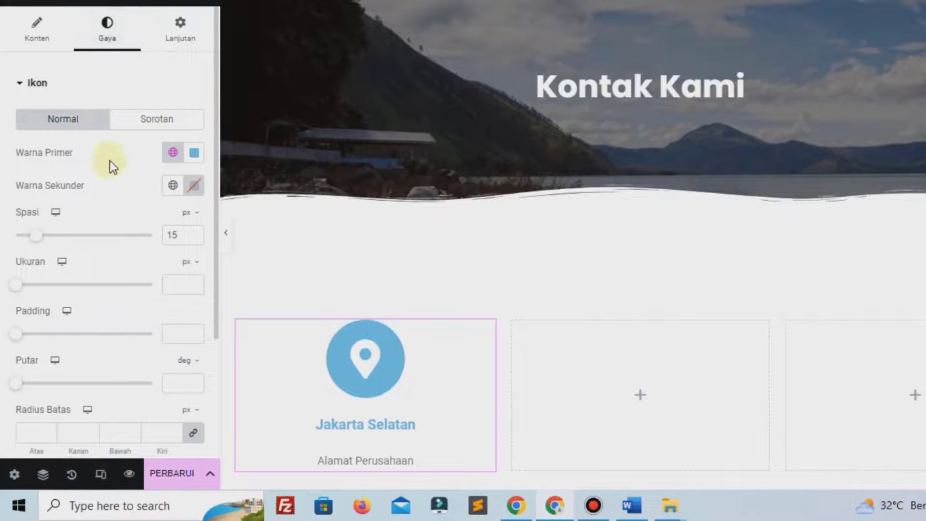
Give the icon a black primary colour, white secondary colour and size 26
{"action": "left_click", "coordinate": [194, 153]}
{"action": "left_click", "coordinate": [253, 332]}
{"action": "left_click", "coordinate": [45, 181]}
{"action": "left_click_drag", "start_coordinate": [24, 292], "coordinate": [25, 289]}
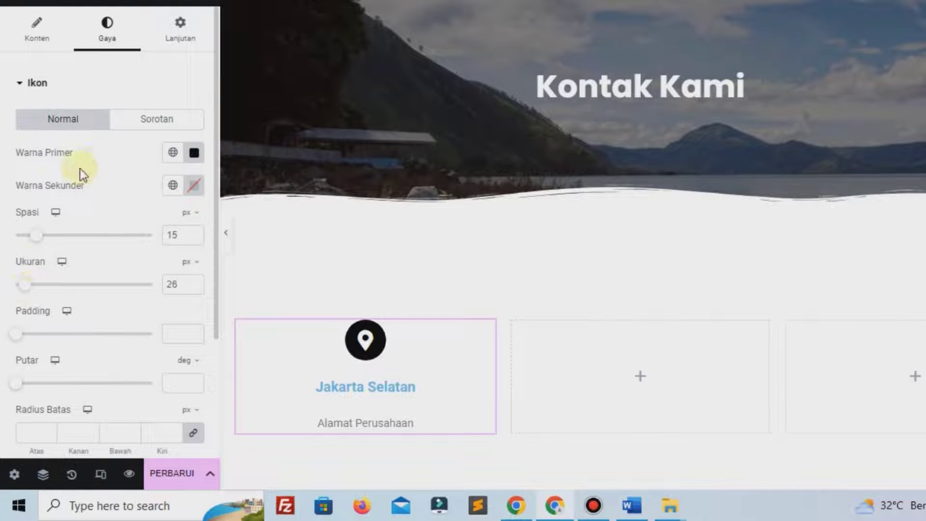
{"action": "scroll", "coordinate": [82, 172], "scroll_direction": "down", "scroll_amount": 3}
{"action": "scroll", "coordinate": [82, 174], "scroll_direction": "up", "scroll_amount": 2}
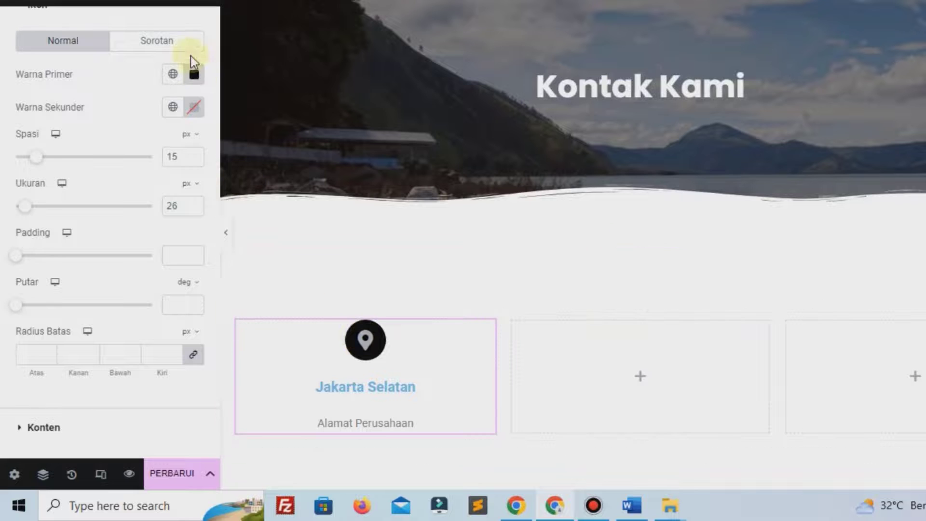
{"action": "left_click", "coordinate": [175, 37]}
{"action": "left_click", "coordinate": [93, 42]}
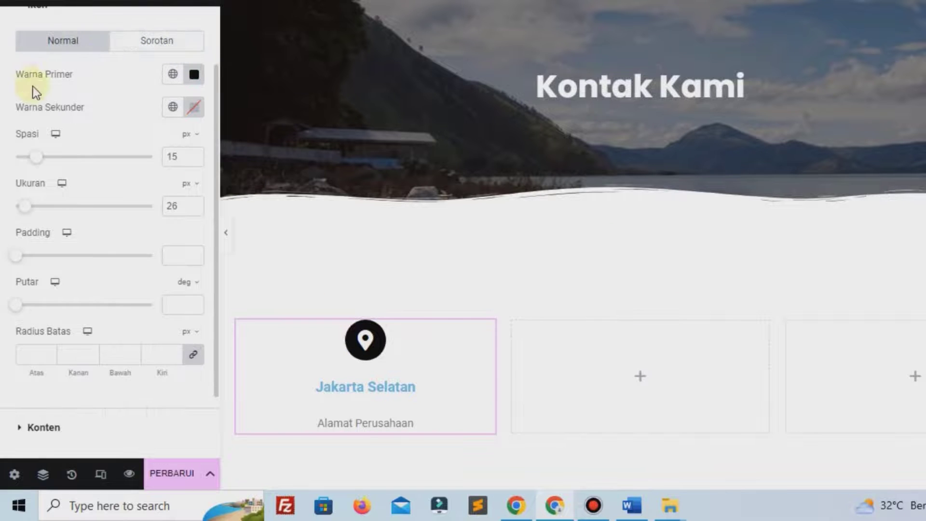
{"action": "left_click", "coordinate": [192, 109]}
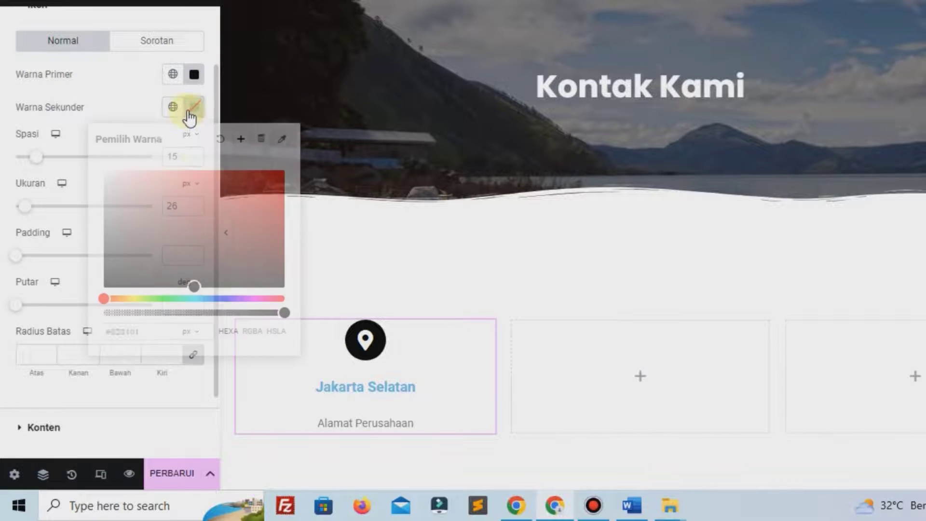
{"action": "left_click_drag", "start_coordinate": [156, 163], "coordinate": [88, 147]}
{"action": "left_click", "coordinate": [97, 108]}
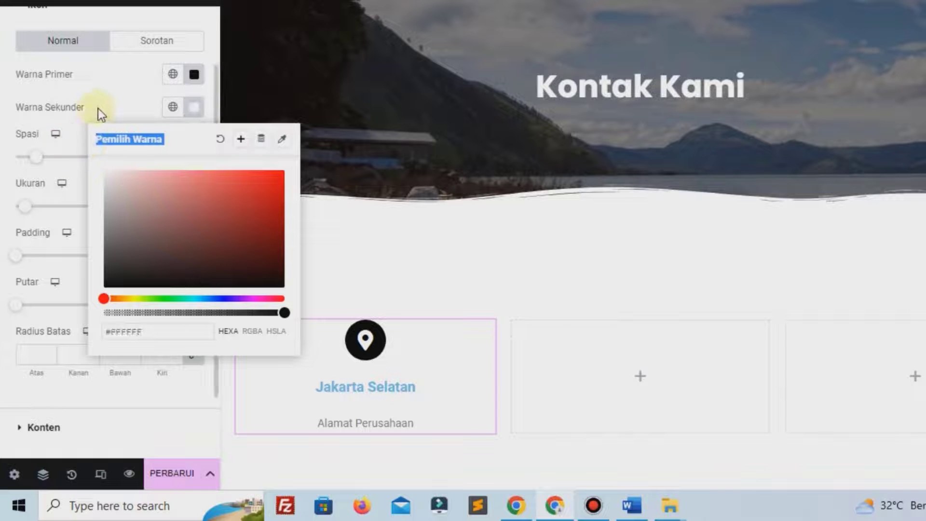
Set the hover-state icon colours to black primary and white secondary
{"action": "left_click", "coordinate": [145, 42]}
{"action": "left_click", "coordinate": [195, 74]}
{"action": "left_click", "coordinate": [226, 232]}
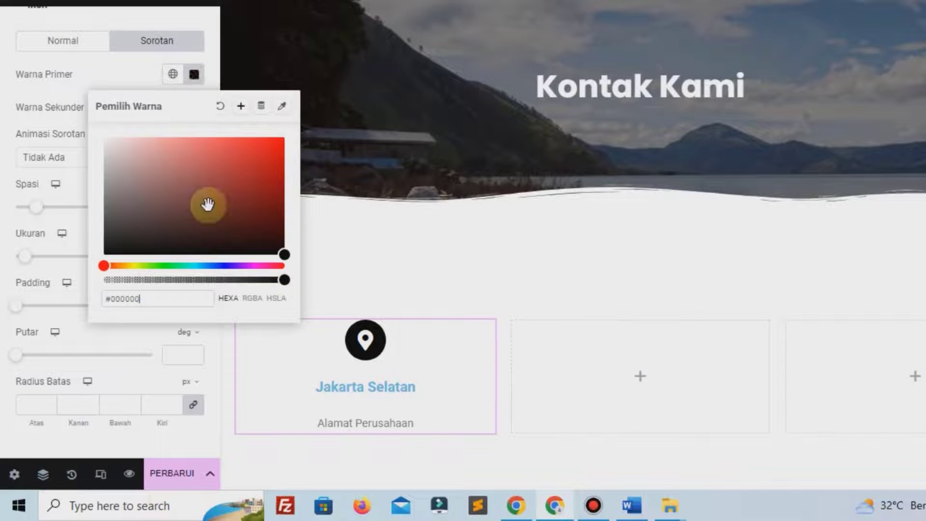
{"action": "left_click", "coordinate": [108, 90]}
{"action": "left_click", "coordinate": [194, 107]}
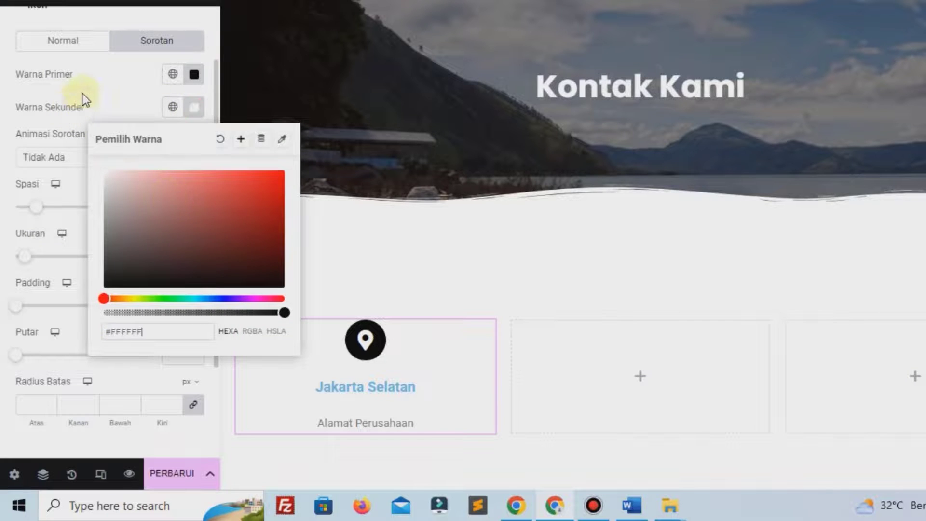
{"action": "left_click", "coordinate": [103, 94]}
{"action": "scroll", "coordinate": [116, 193], "scroll_direction": "down", "scroll_amount": 3}
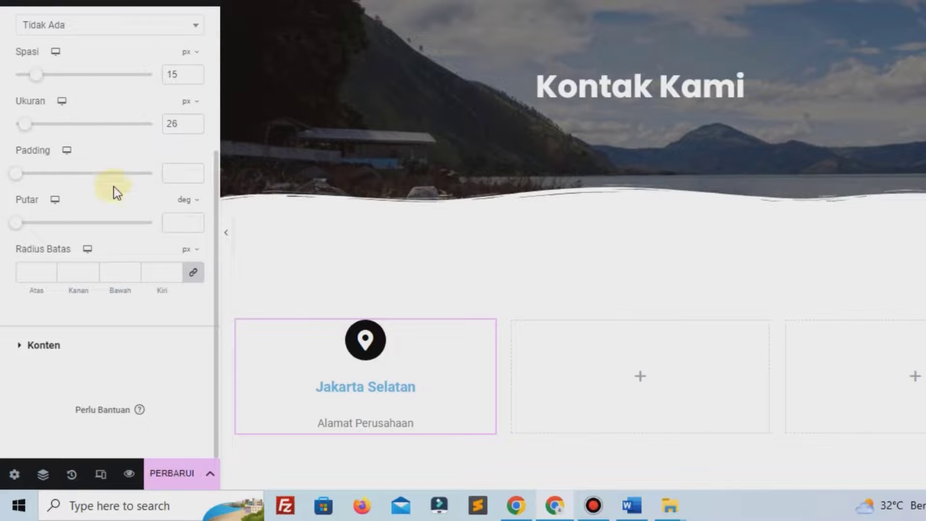
{"action": "left_click", "coordinate": [48, 345]}
{"action": "scroll", "coordinate": [77, 343], "scroll_direction": "down", "scroll_amount": 2}
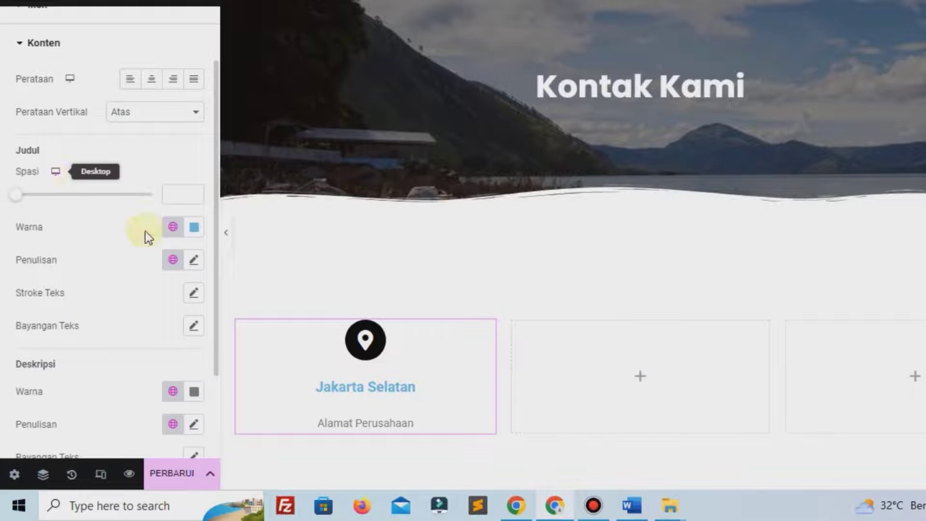
{"action": "left_click", "coordinate": [195, 227]}
Make the Jakarta Selatan title black (#000000) in the Poppins font
{"action": "left_click_drag", "start_coordinate": [246, 367], "coordinate": [283, 429]}
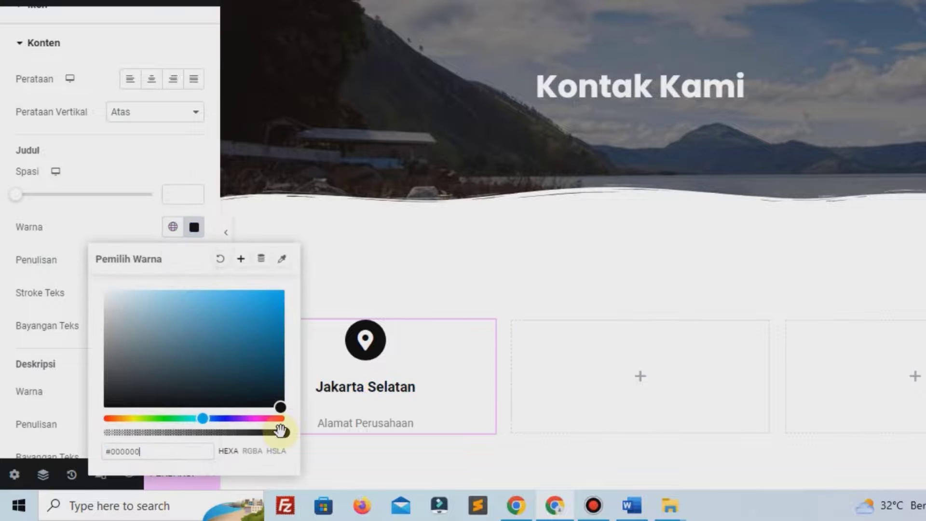
{"action": "left_click", "coordinate": [120, 213]}
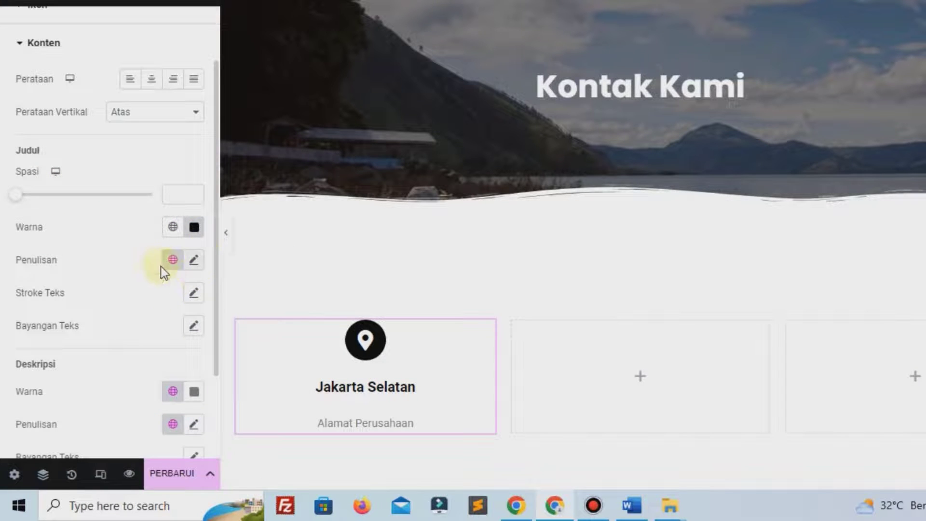
{"action": "left_click", "coordinate": [195, 261]}
{"action": "scroll", "coordinate": [166, 265], "scroll_direction": "down", "scroll_amount": 3}
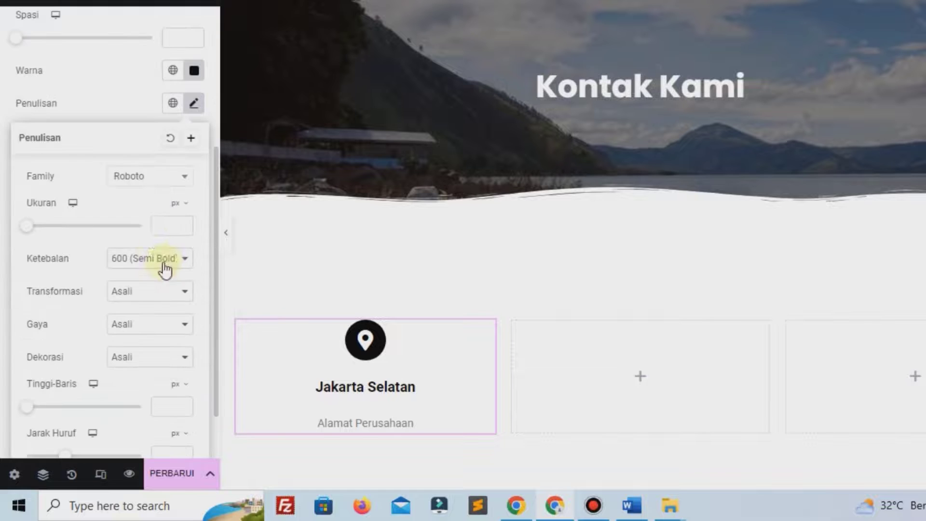
{"action": "left_click", "coordinate": [148, 178]}
{"action": "left_click", "coordinate": [134, 203]}
{"action": "type", "text": "pop"}
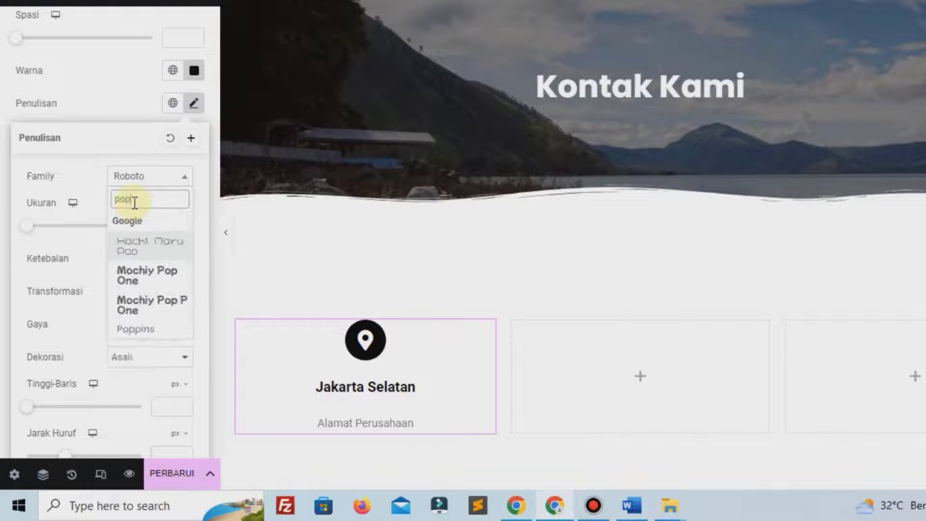
{"action": "left_click", "coordinate": [141, 334]}
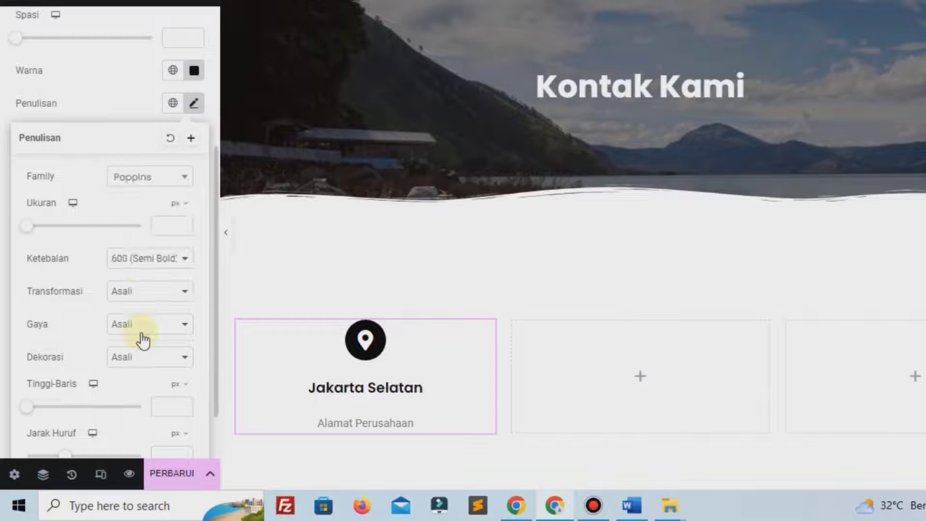
{"action": "left_click", "coordinate": [97, 116]}
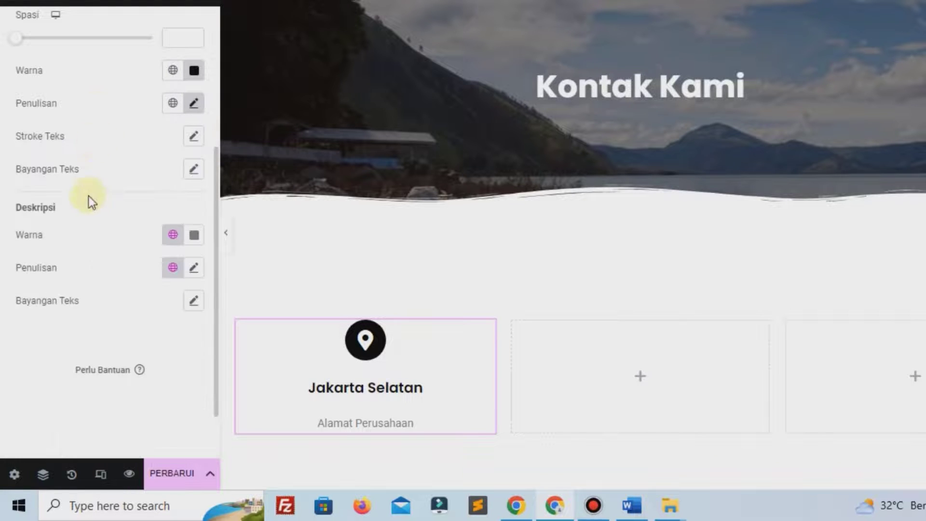
Set the description font to Poppins and reduce the title spacing to 0
{"action": "left_click", "coordinate": [193, 268]}
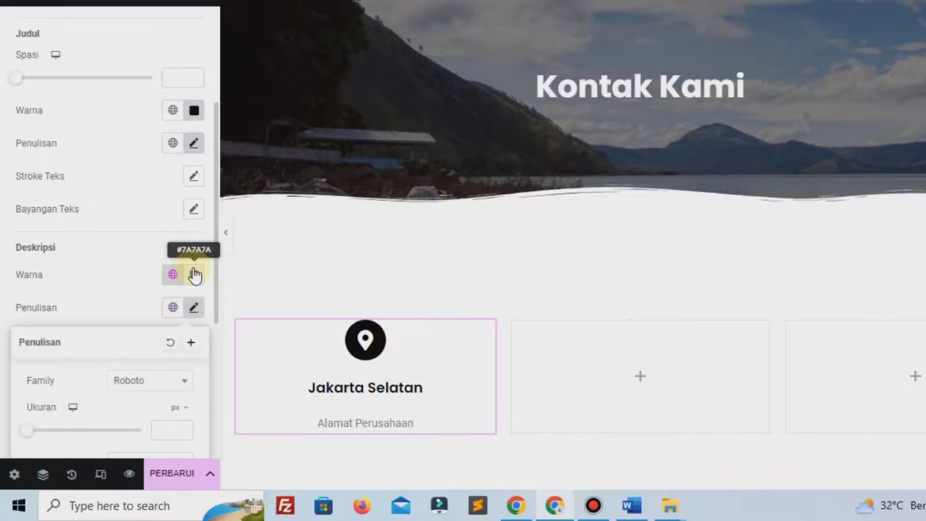
{"action": "left_click", "coordinate": [154, 381]}
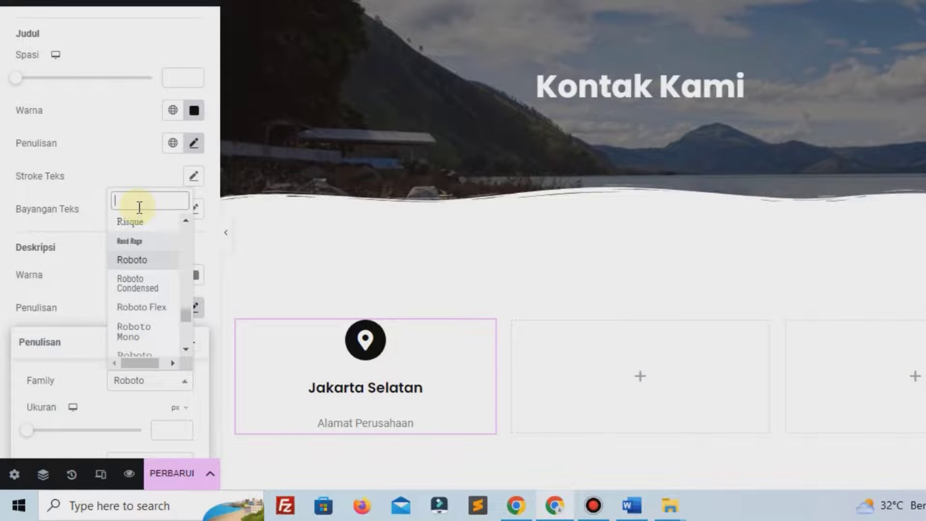
{"action": "type", "text": "pop"}
{"action": "left_click", "coordinate": [151, 336]}
{"action": "left_click", "coordinate": [157, 383]}
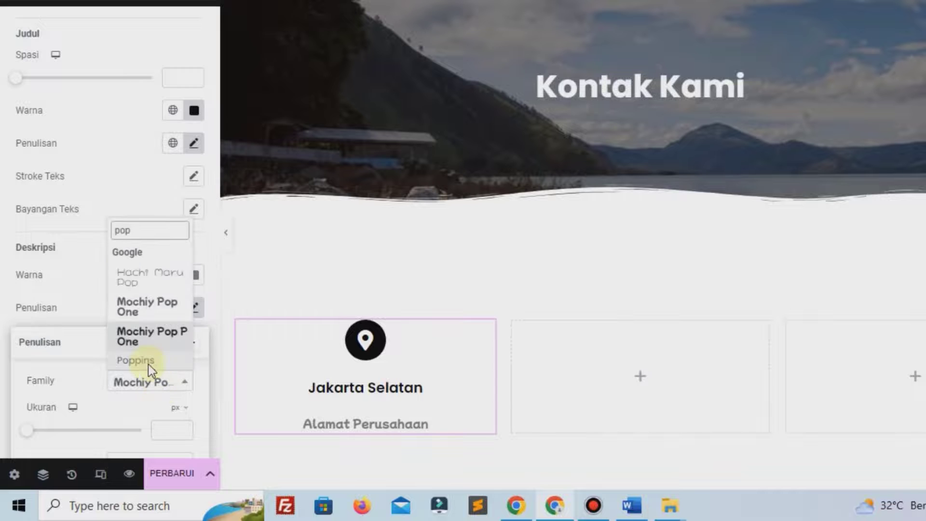
{"action": "left_click", "coordinate": [140, 361]}
{"action": "left_click", "coordinate": [17, 78]}
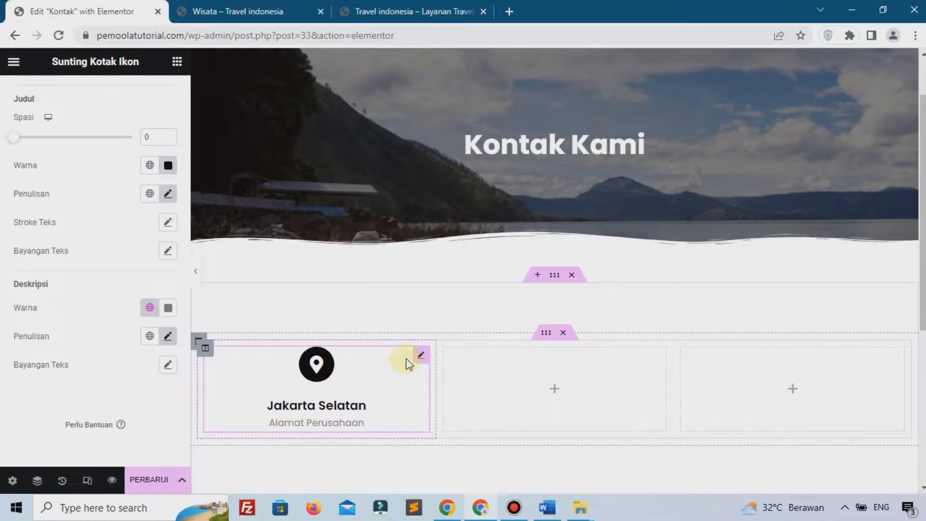
Copy the Jakarta Selatan icon box and paste it into the middle column
{"action": "right_click", "coordinate": [420, 356]}
{"action": "left_click", "coordinate": [449, 273]}
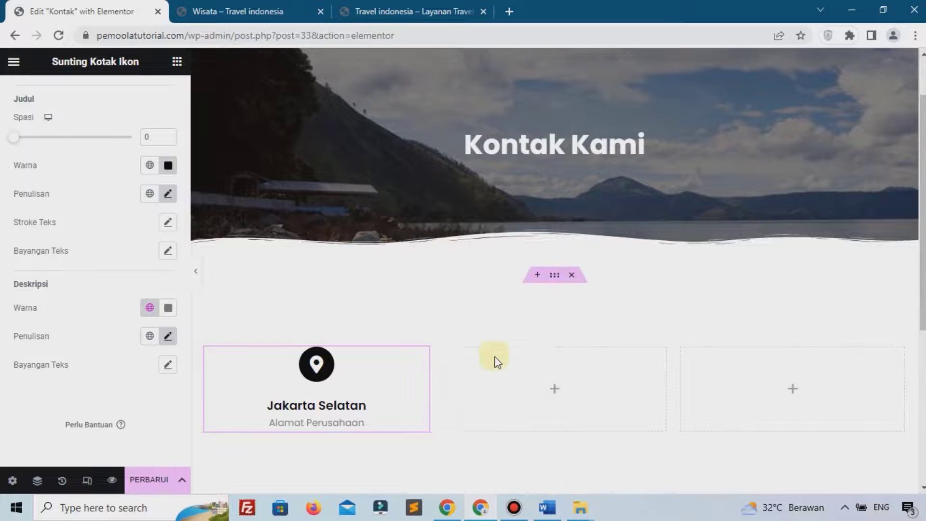
{"action": "right_click", "coordinate": [534, 401]}
{"action": "left_click", "coordinate": [591, 333]}
{"action": "right_click", "coordinate": [753, 368]}
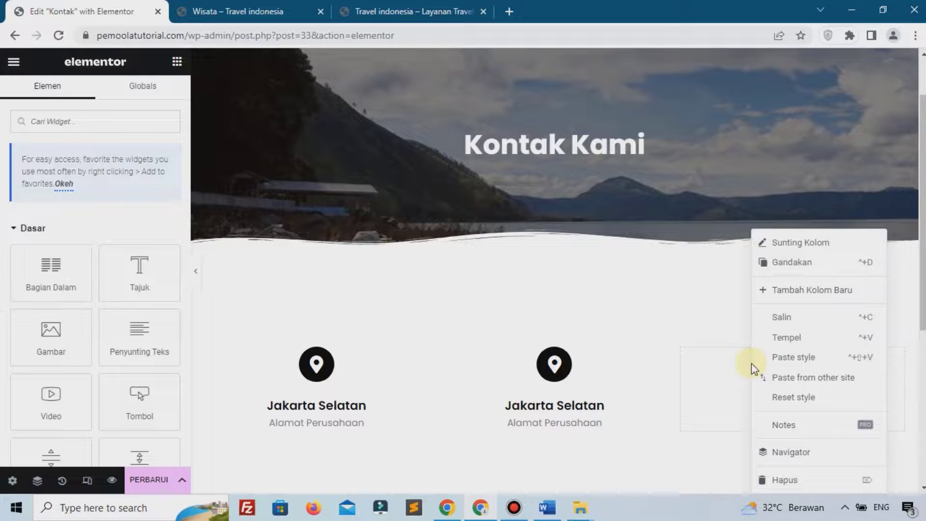
Paste another copy into the right column and give the middle box an Envelope icon
{"action": "left_click", "coordinate": [815, 338]}
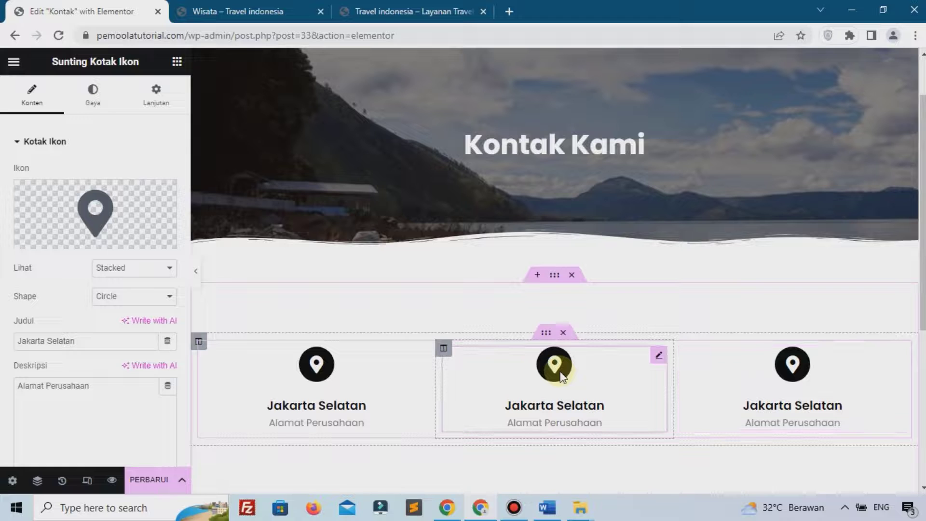
{"action": "left_click", "coordinate": [68, 207]}
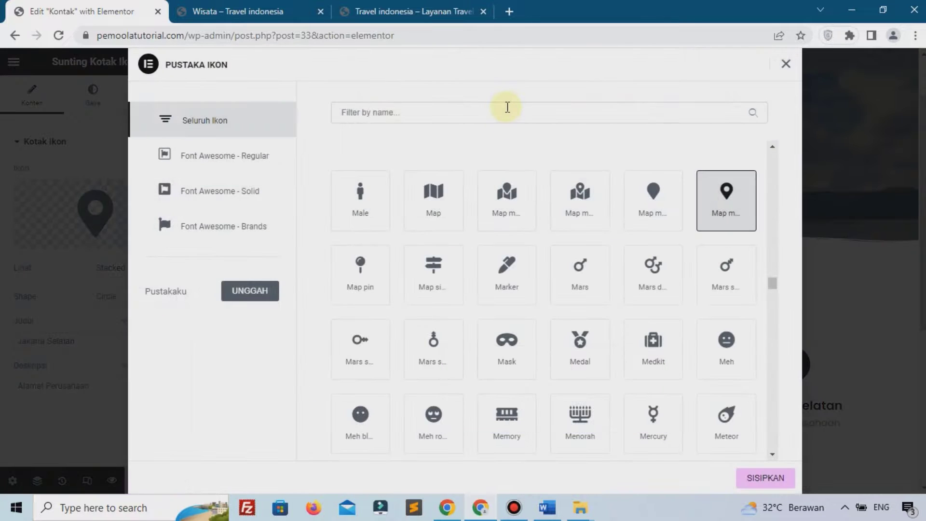
{"action": "left_click", "coordinate": [506, 106]}
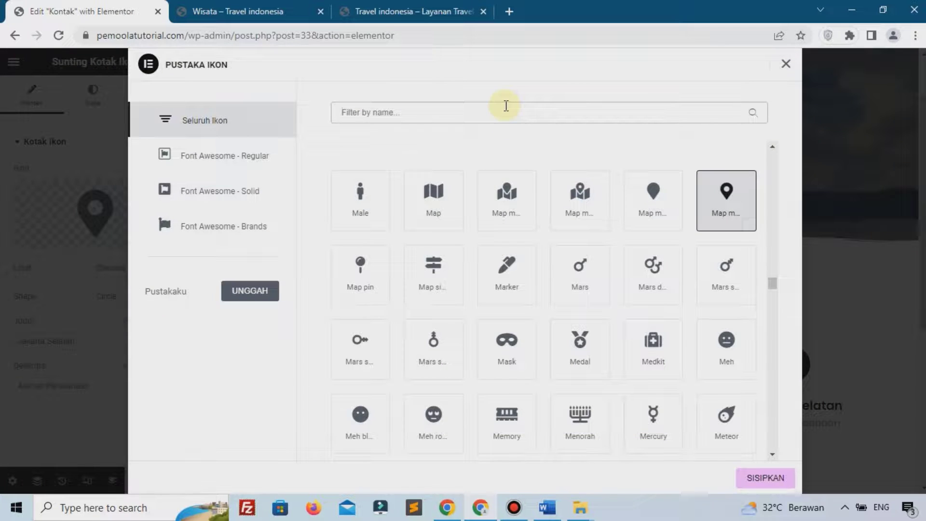
{"action": "type", "text": "env"}
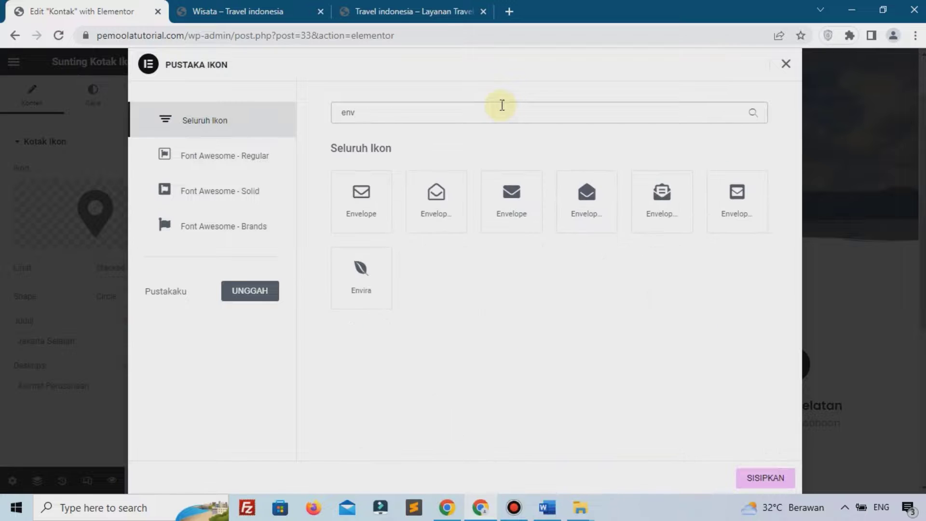
{"action": "left_click", "coordinate": [378, 193]}
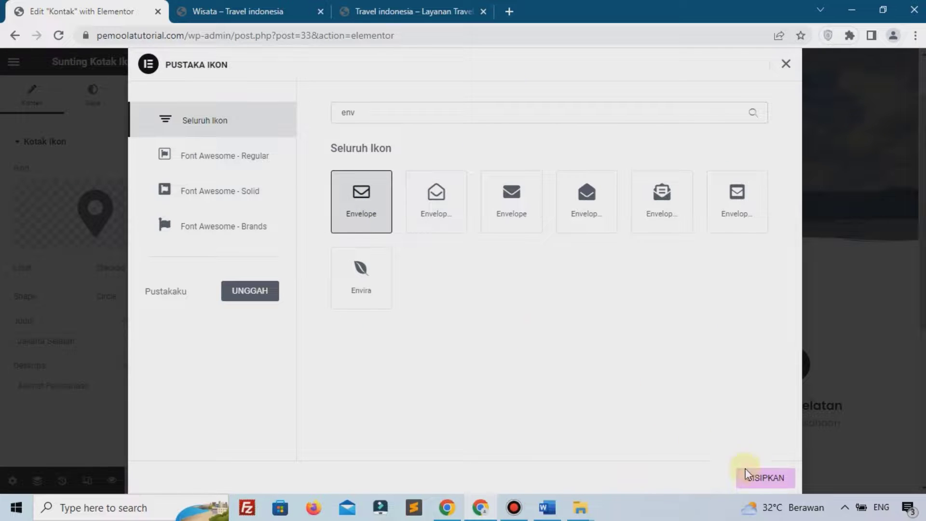
{"action": "left_click", "coordinate": [762, 478]}
Set the middle box title to an e-mail address and its caption to 'Alamat Email'
{"action": "left_click", "coordinate": [99, 346]}
{"action": "left_click_drag", "start_coordinate": [100, 347], "coordinate": [2, 359]}
{"action": "type", "text": "email"}
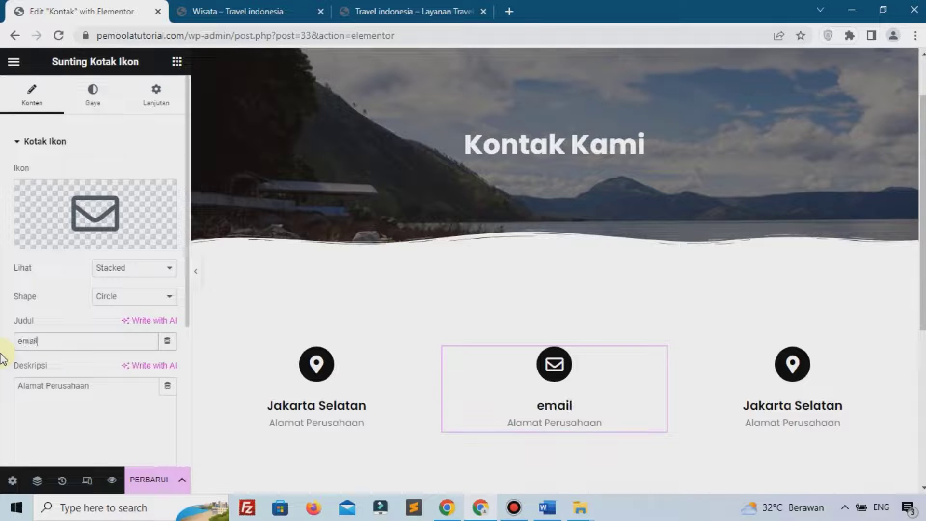
{"action": "type", "text": "anda@g"}
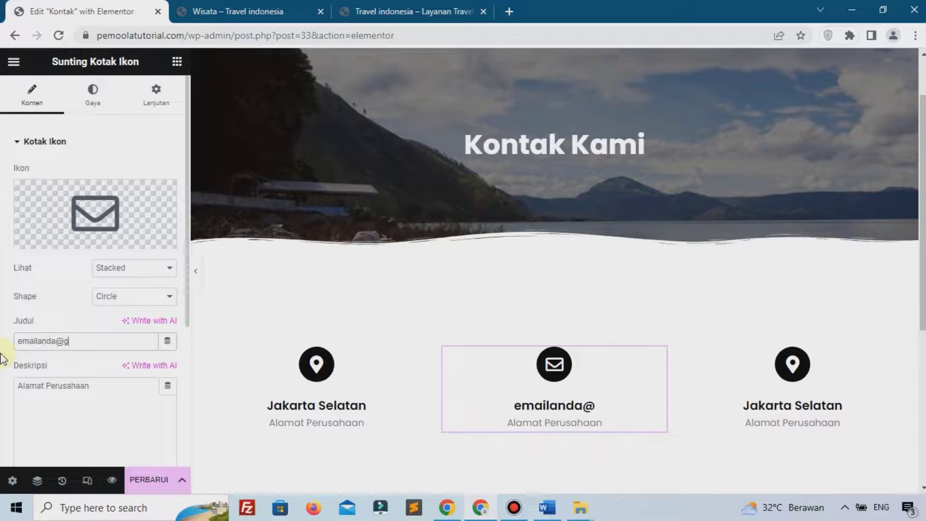
{"action": "type", "text": "mail.com"}
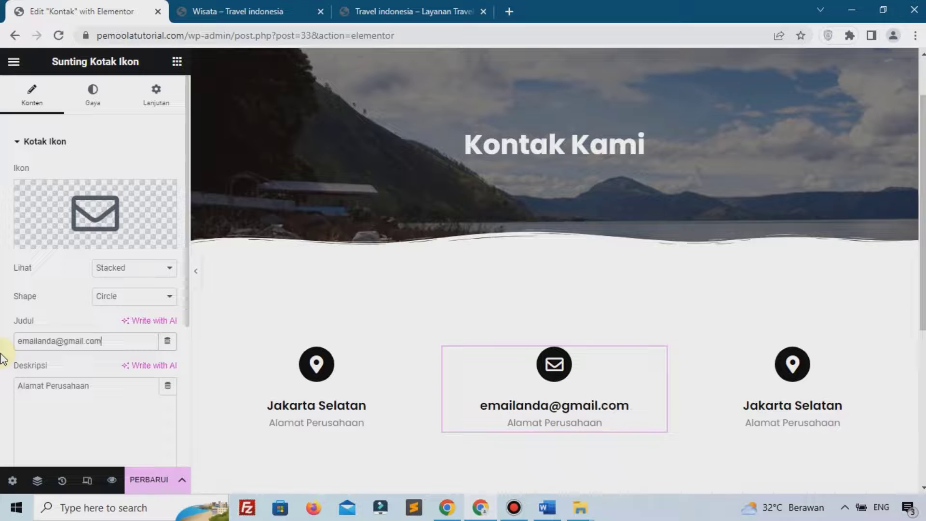
{"action": "left_click_drag", "start_coordinate": [114, 387], "coordinate": [42, 386]}
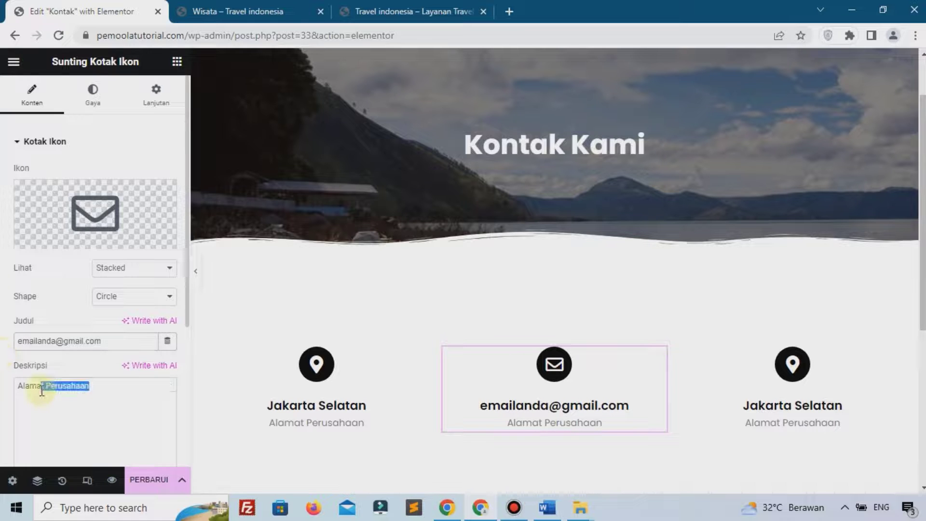
{"action": "key", "text": "BackSpace"}
{"action": "type", "text": "Email"}
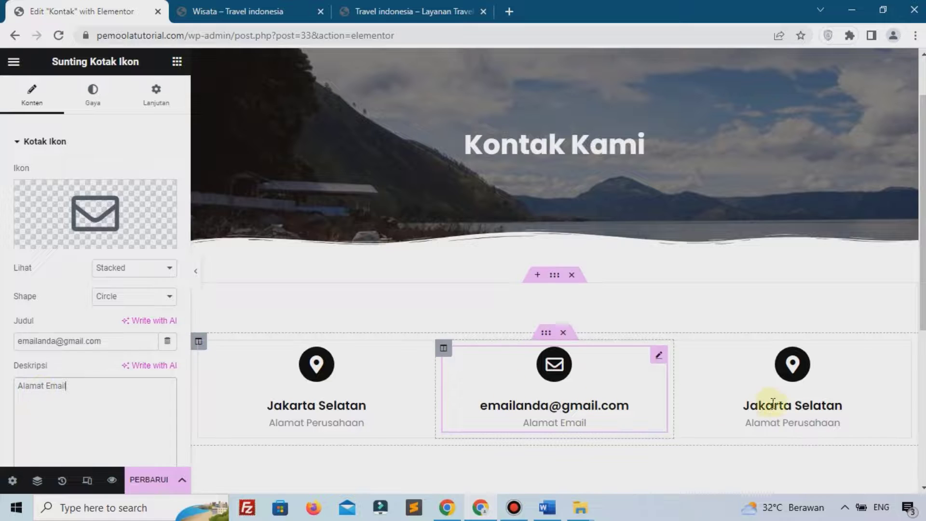
Change the right-hand contact box's icon to Phone alt
{"action": "left_click", "coordinate": [793, 365]}
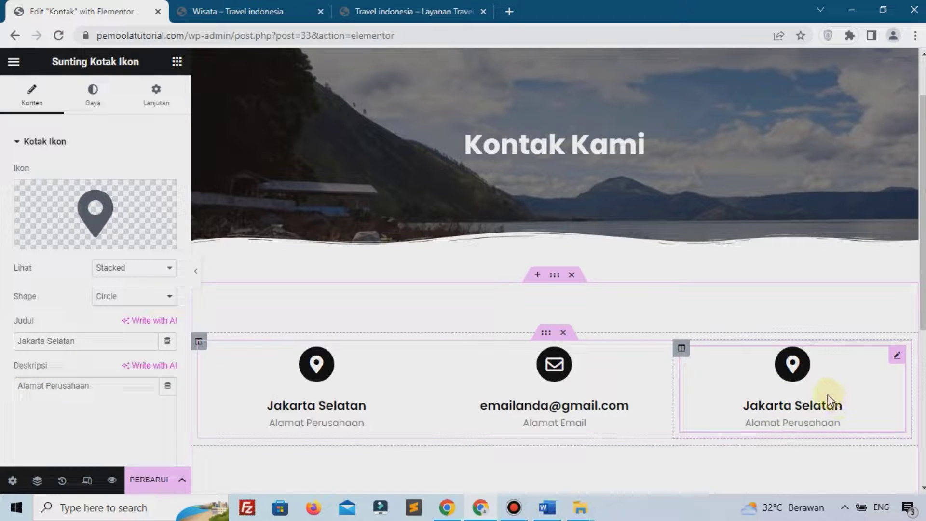
{"action": "left_click", "coordinate": [70, 211]}
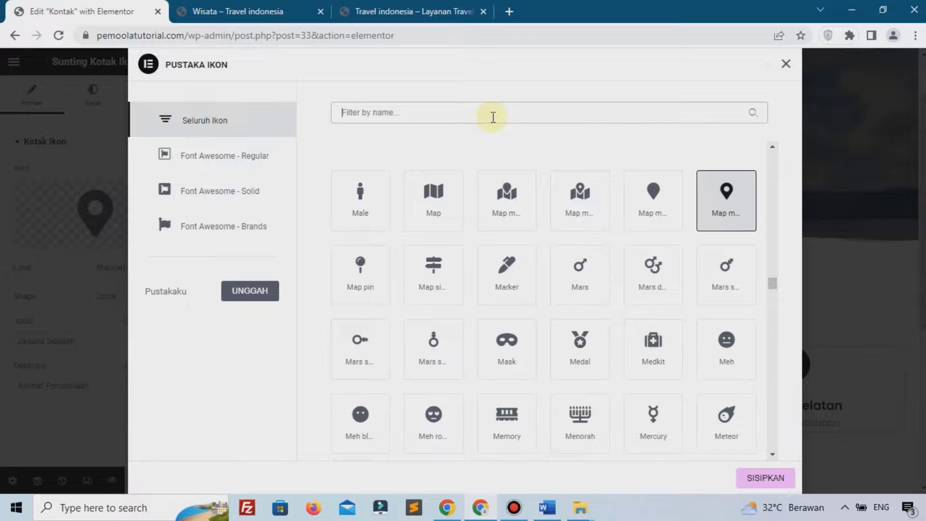
{"action": "type", "text": "pho"}
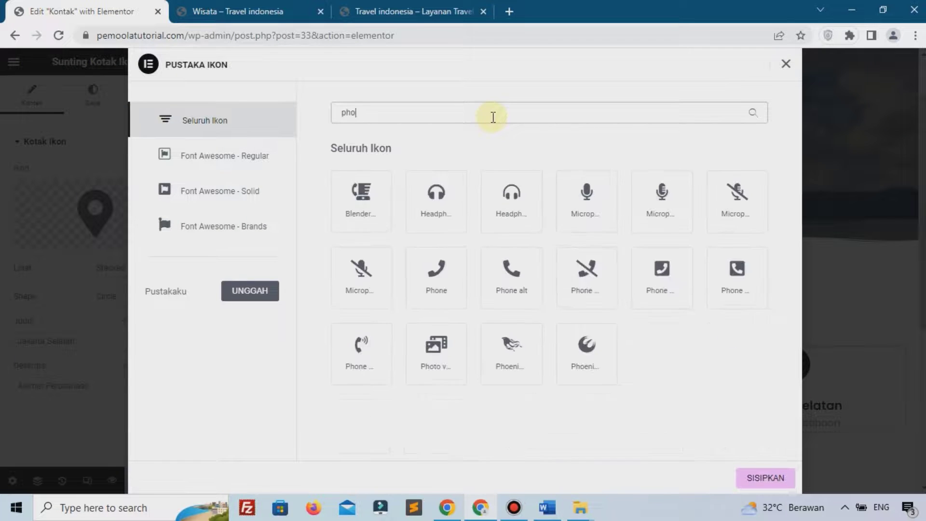
{"action": "left_click", "coordinate": [490, 265]}
{"action": "left_click", "coordinate": [762, 478]}
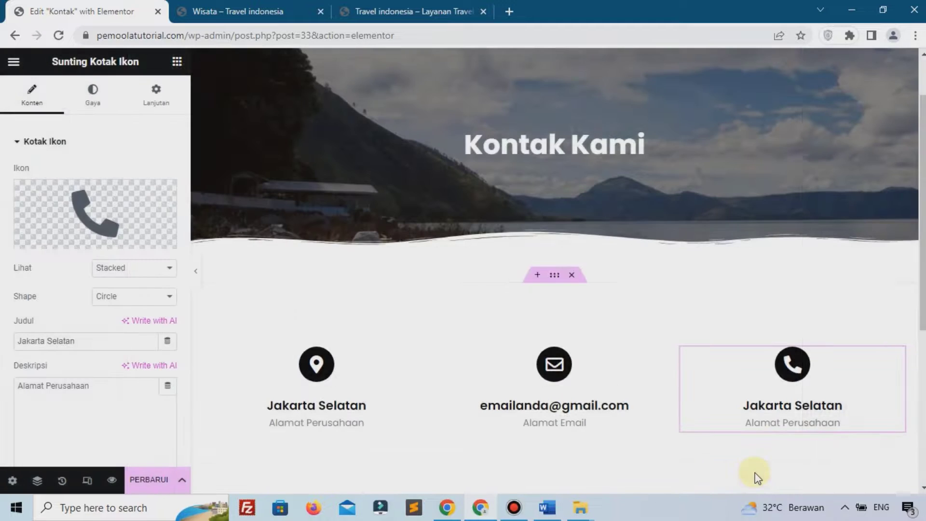
Set the right box's title to a phone number and its caption to 'Nomor Telephone'
{"action": "left_click_drag", "start_coordinate": [97, 342], "coordinate": [3, 340]}
{"action": "triple_click", "coordinate": [61, 400]}
{"action": "type", "text": "Nomor T"}
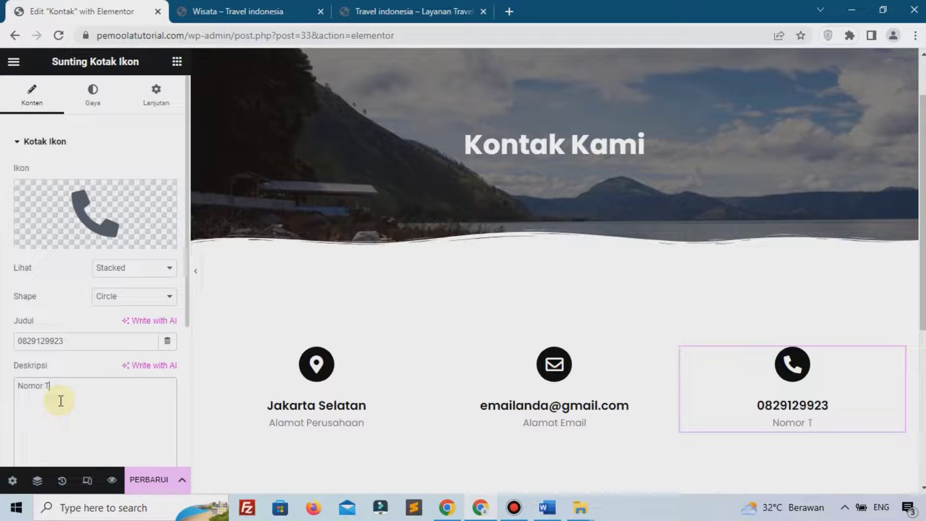
{"action": "type", "text": "elephone"}
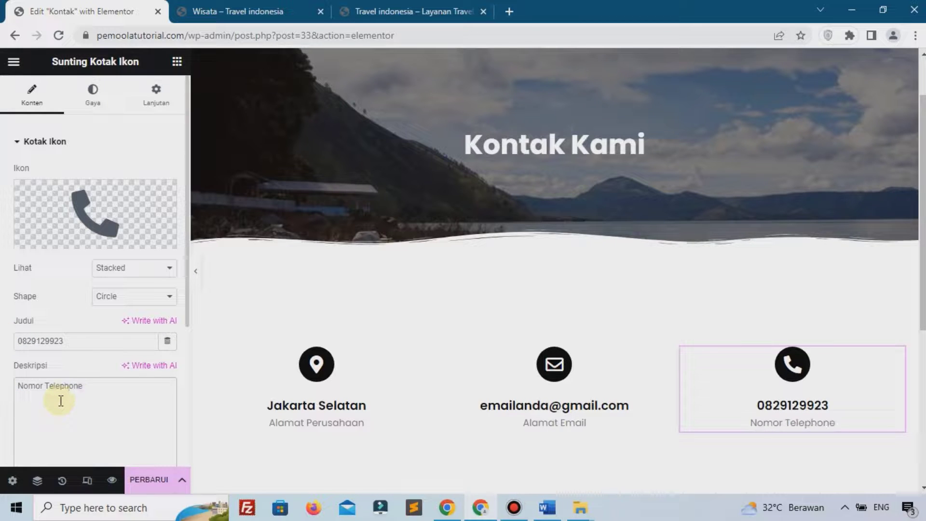
Add a single-column section below the contact row with Lebar Penuh width and Tanpa Jarak gap
{"action": "scroll", "coordinate": [603, 444], "scroll_direction": "down", "scroll_amount": 4}
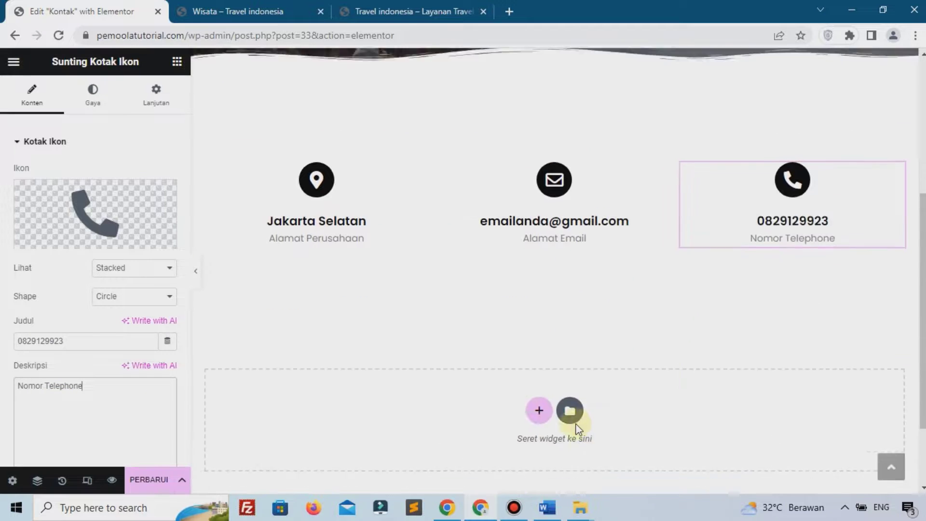
{"action": "left_click", "coordinate": [531, 398]}
{"action": "left_click", "coordinate": [376, 421]}
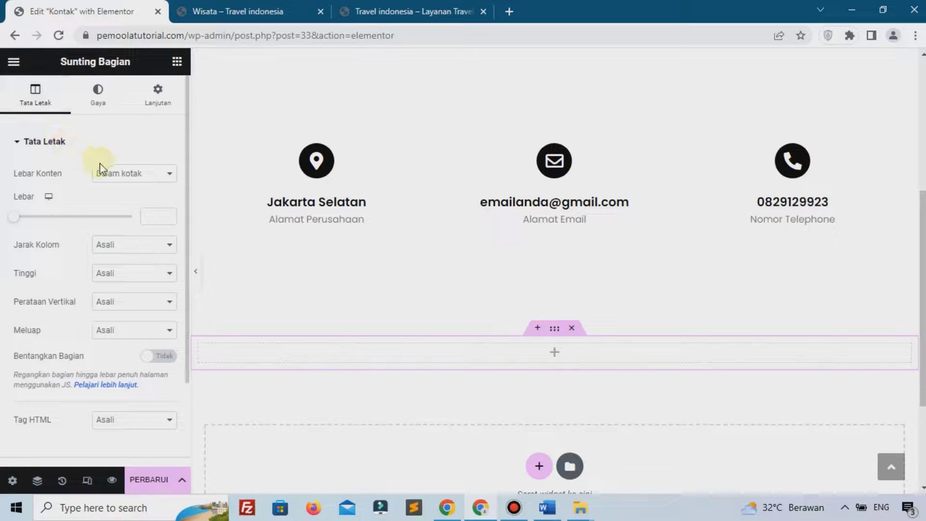
{"action": "left_click", "coordinate": [113, 174]}
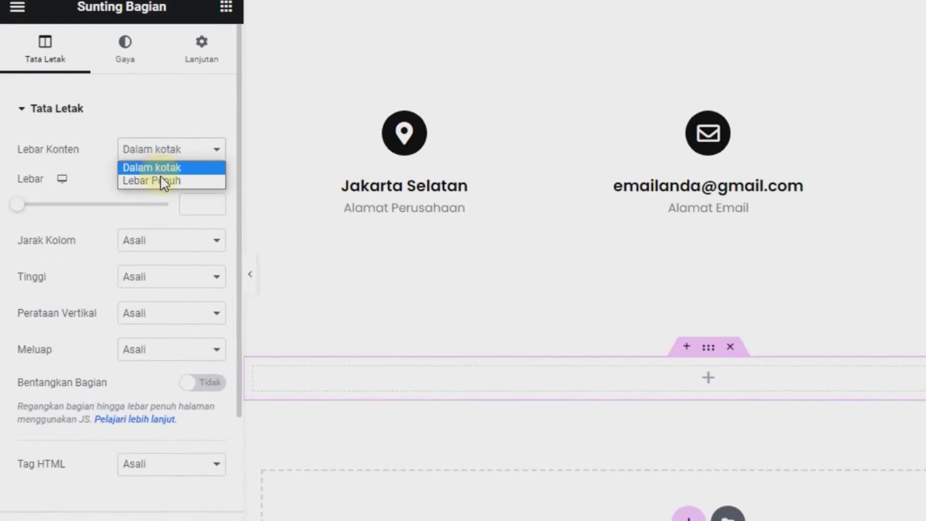
{"action": "left_click", "coordinate": [161, 179]}
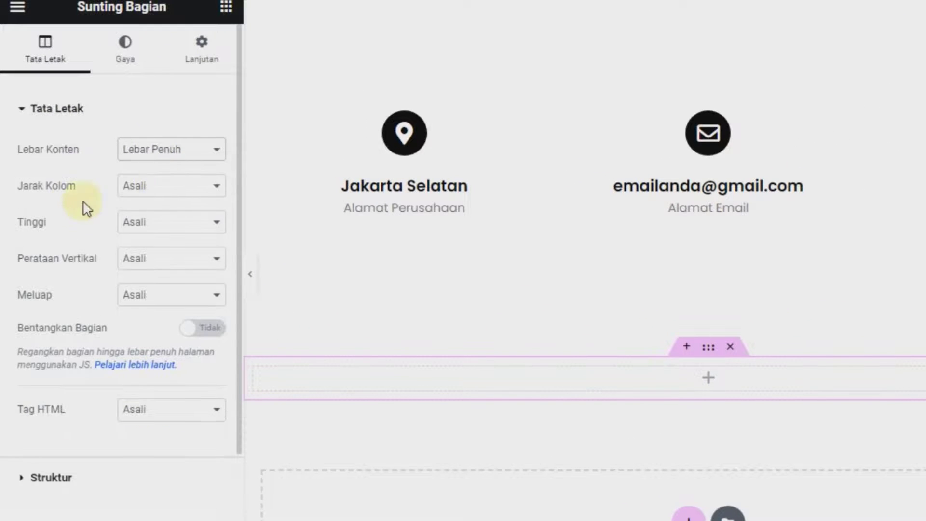
{"action": "left_click", "coordinate": [155, 191]}
{"action": "left_click", "coordinate": [148, 217]}
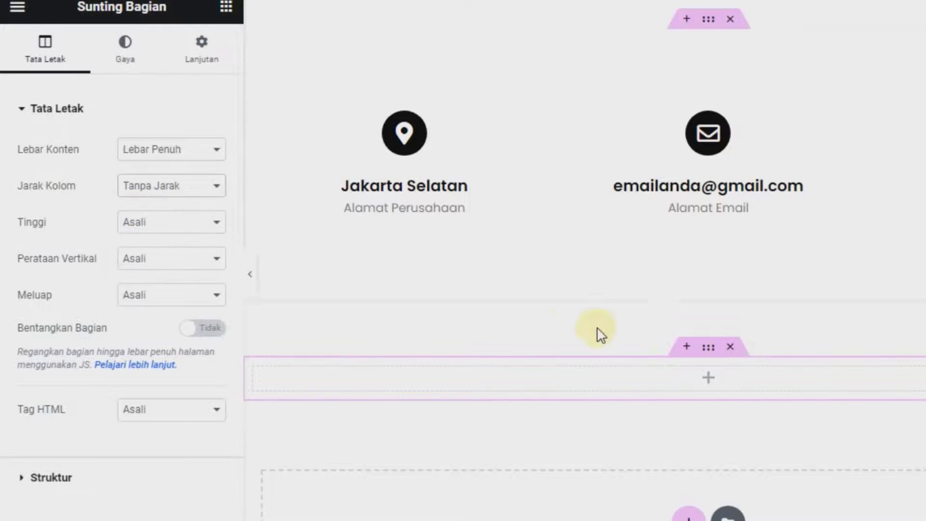
Search widgets for 'map' and drop a Peta Google widget into the new section
{"action": "left_click", "coordinate": [707, 384]}
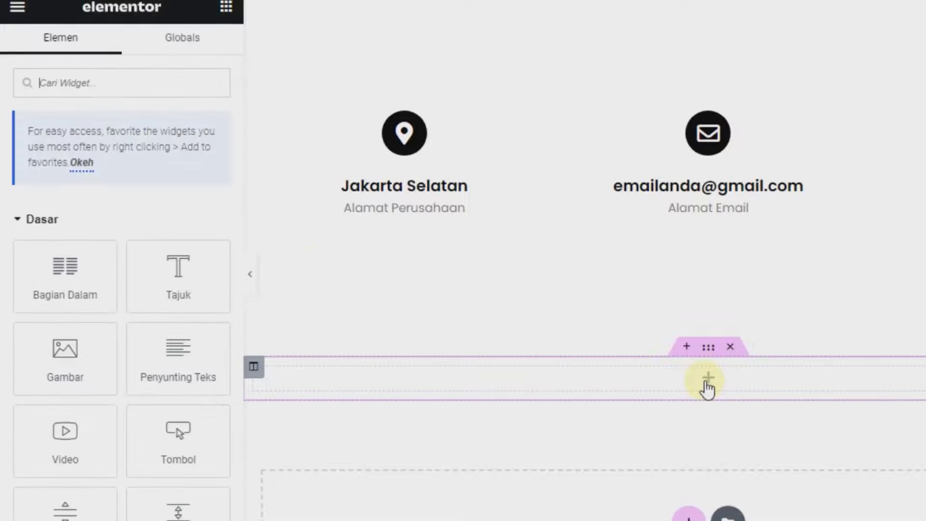
{"action": "type", "text": "map"}
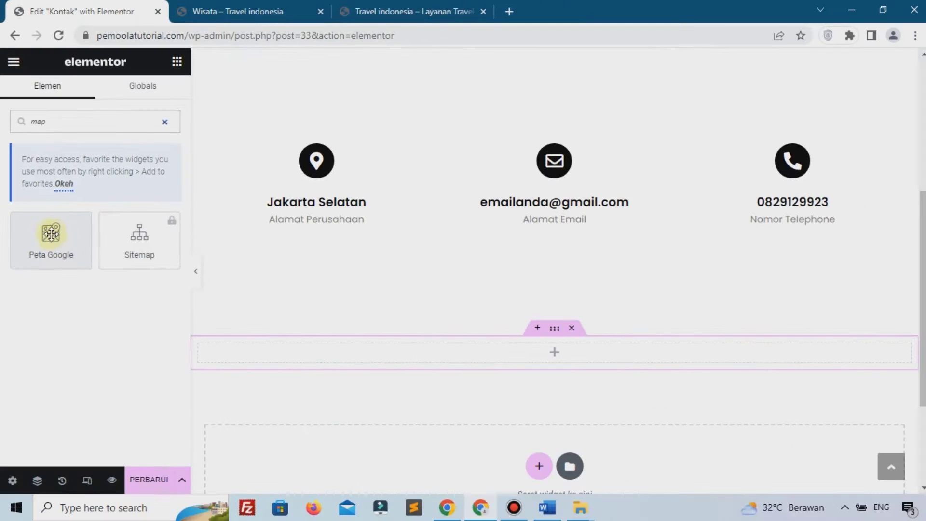
{"action": "left_click_drag", "start_coordinate": [51, 234], "coordinate": [374, 352]}
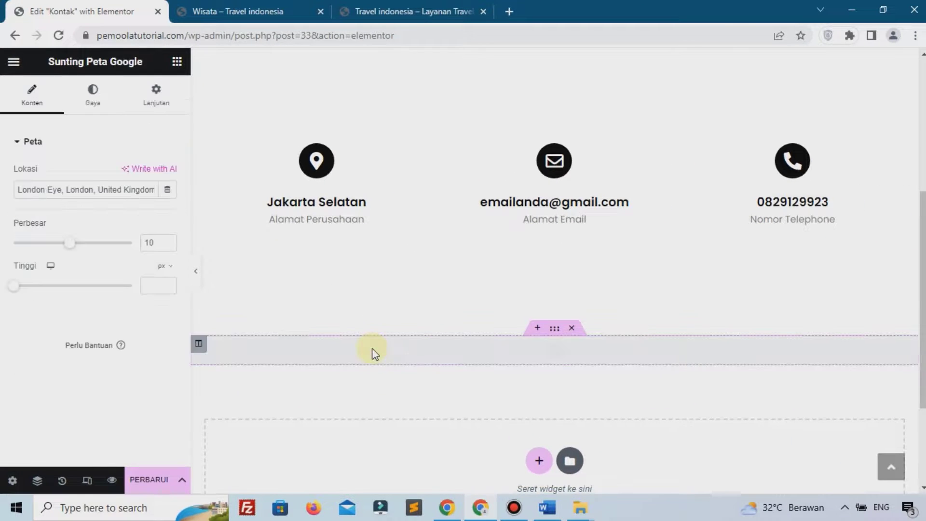
Set the map location to 'jakarta selatan' and height to 474, then update the contact page
{"action": "triple_click", "coordinate": [54, 186]}
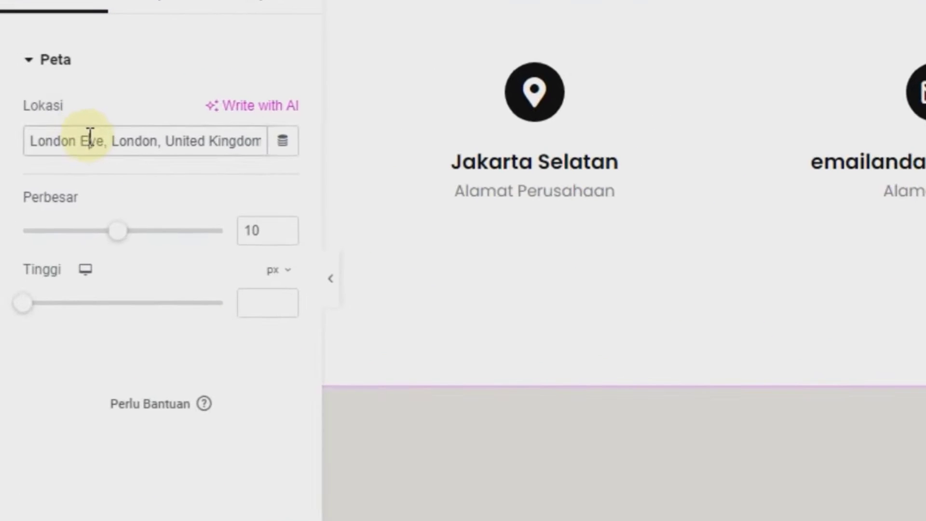
{"action": "type", "text": "jakarta sel"}
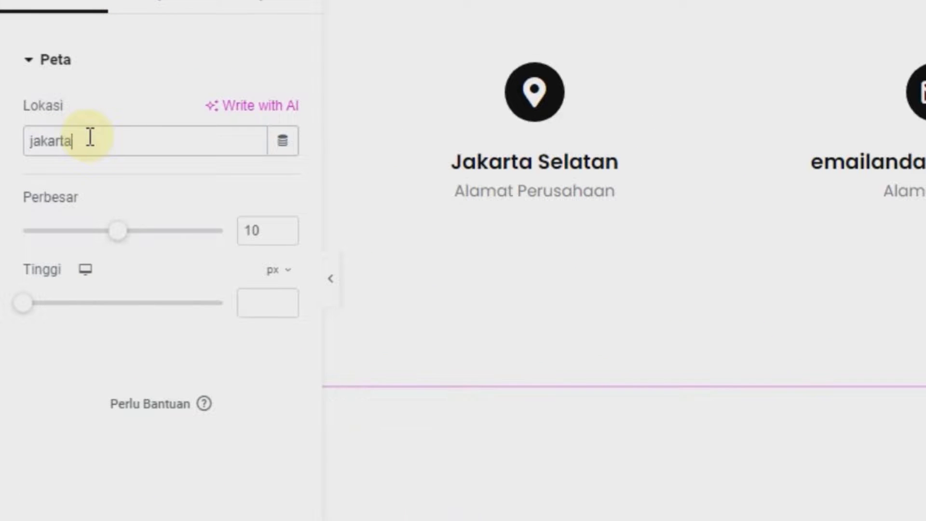
{"action": "type", "text": "atan"}
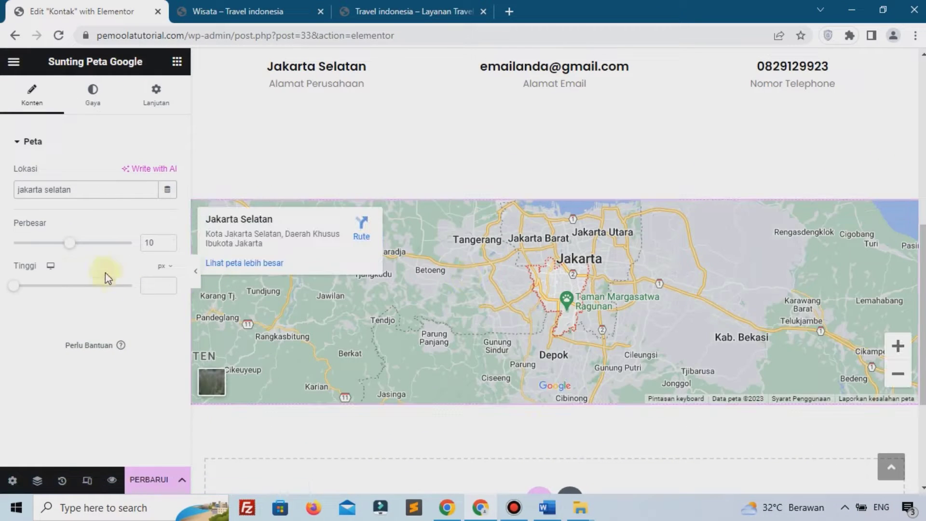
{"action": "left_click_drag", "start_coordinate": [16, 293], "coordinate": [50, 285]}
{"action": "scroll", "coordinate": [411, 324], "scroll_direction": "down", "scroll_amount": 2}
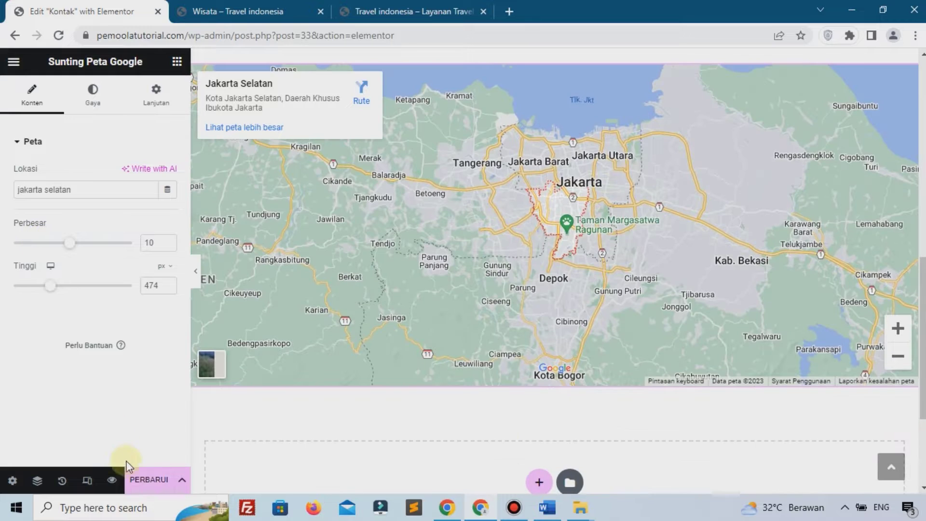
{"action": "left_click", "coordinate": [139, 482]}
View the updated Kontak page on the live site, then close the Elementor editor
{"action": "left_click", "coordinate": [246, 11]}
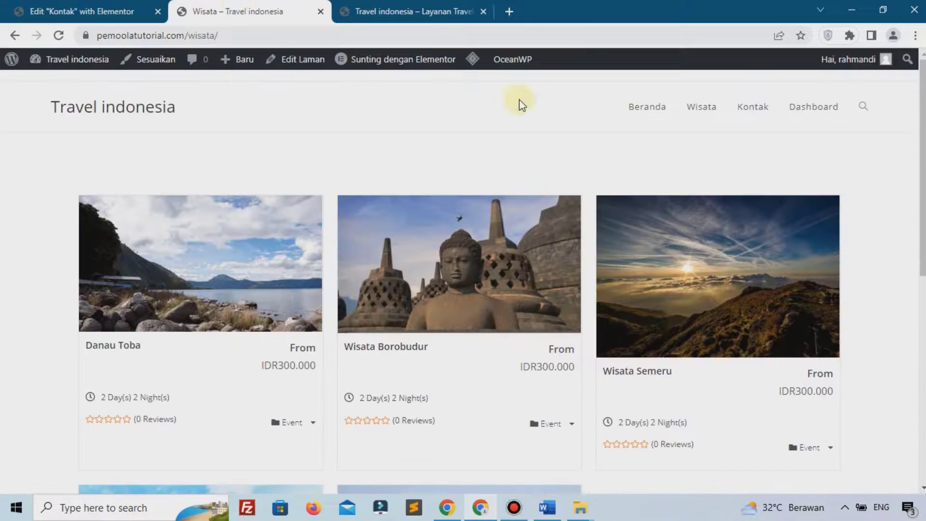
{"action": "left_click", "coordinate": [756, 113]}
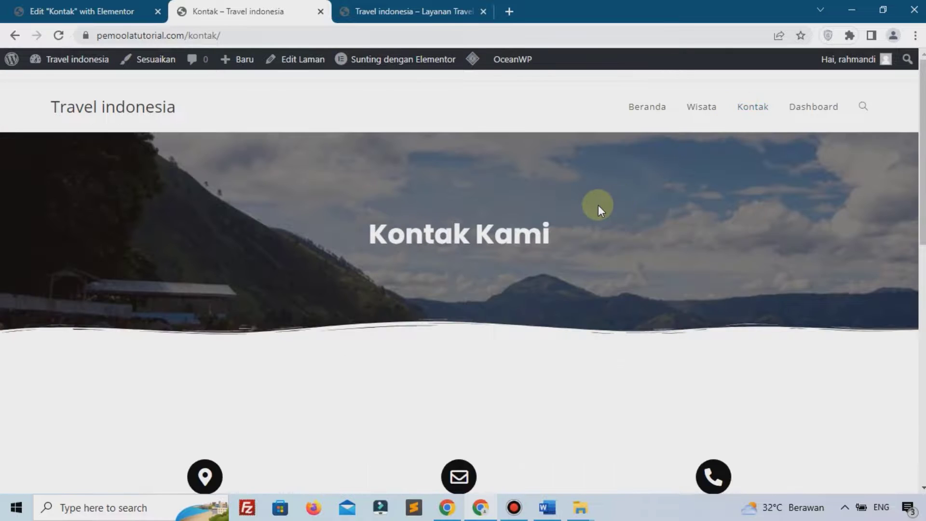
{"action": "scroll", "coordinate": [598, 205], "scroll_direction": "down", "scroll_amount": 15}
{"action": "scroll", "coordinate": [598, 204], "scroll_direction": "up", "scroll_amount": 15}
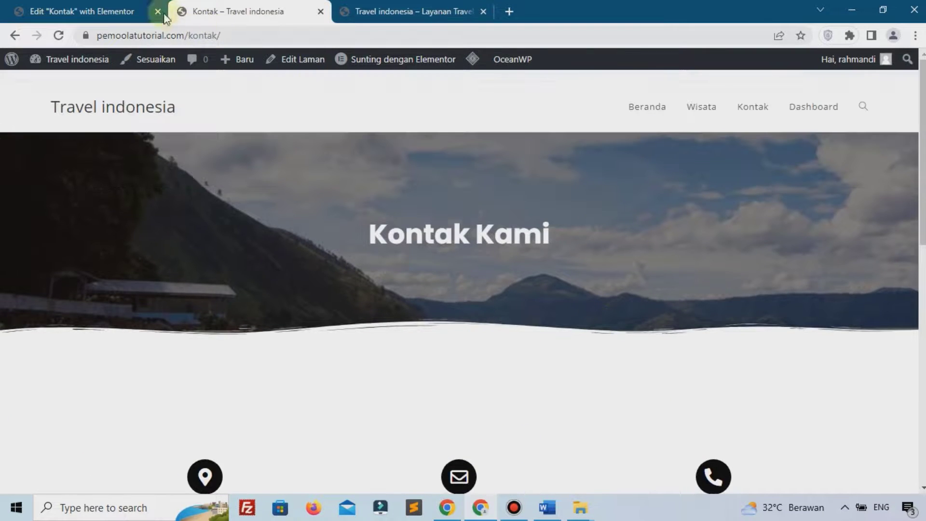
{"action": "left_click", "coordinate": [125, 10]}
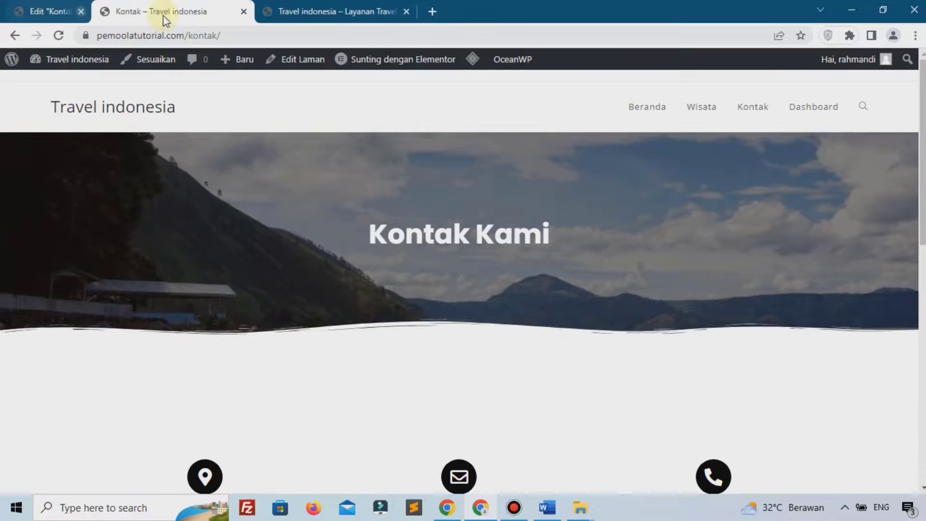
{"action": "left_click", "coordinate": [161, 16]}
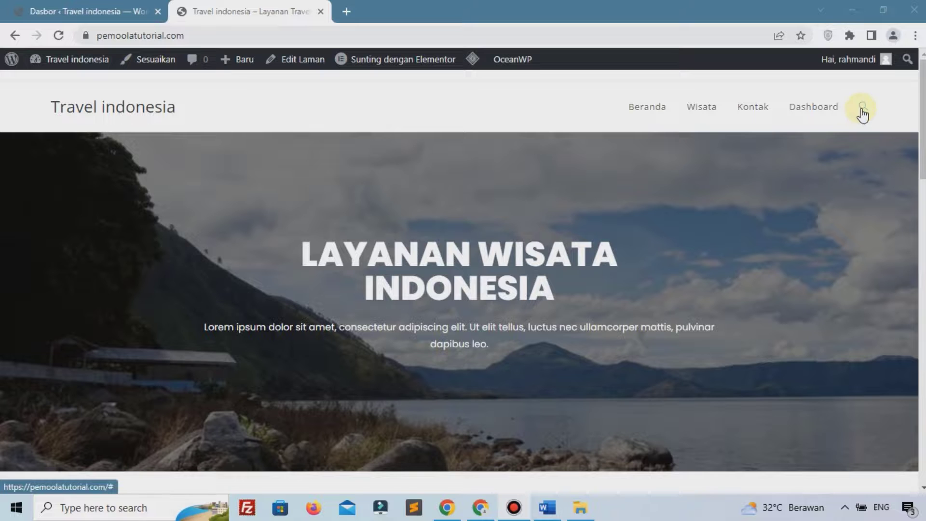
Glance over the live site, then launch Tampilan > Sesuaikan from the admin dashboard
{"action": "scroll", "coordinate": [494, 247], "scroll_direction": "down", "scroll_amount": 15}
{"action": "scroll", "coordinate": [495, 248], "scroll_direction": "down", "scroll_amount": 2}
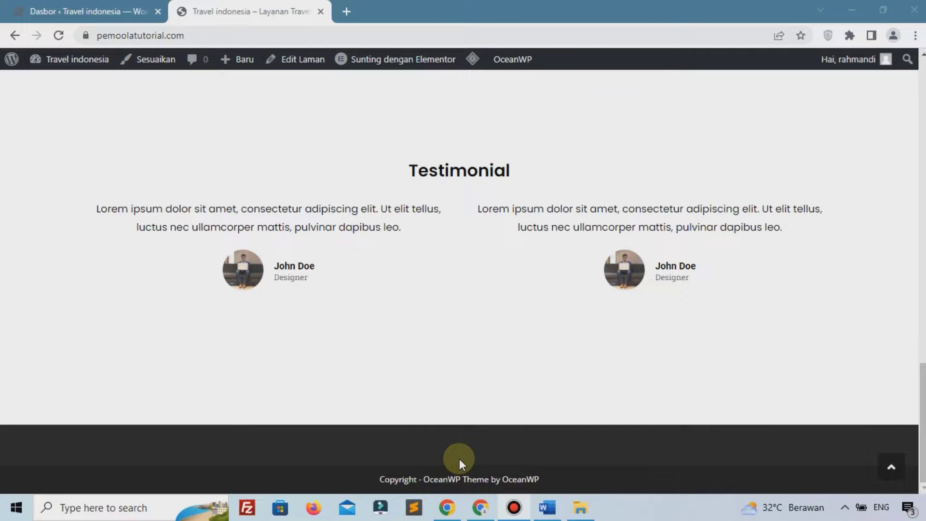
{"action": "left_click", "coordinate": [148, 6]}
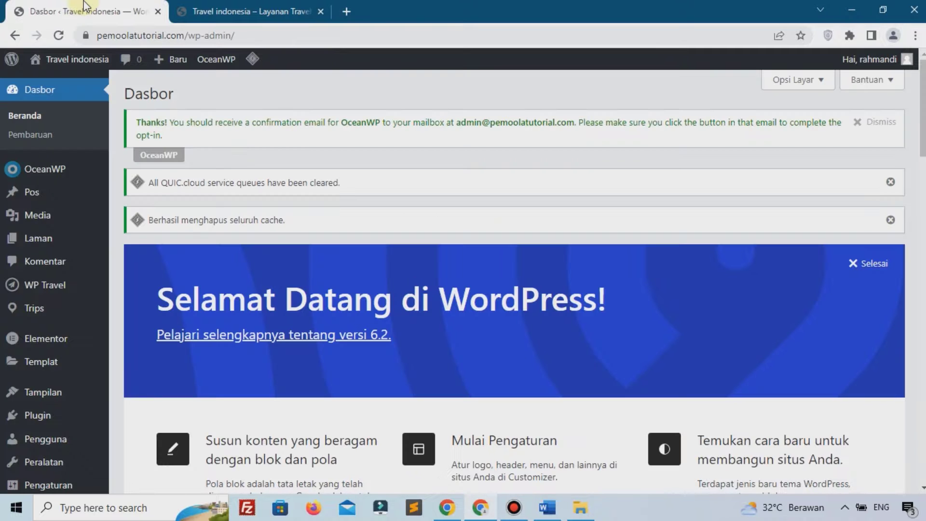
{"action": "left_click", "coordinate": [223, 8]}
{"action": "scroll", "coordinate": [465, 184], "scroll_direction": "up", "scroll_amount": 15}
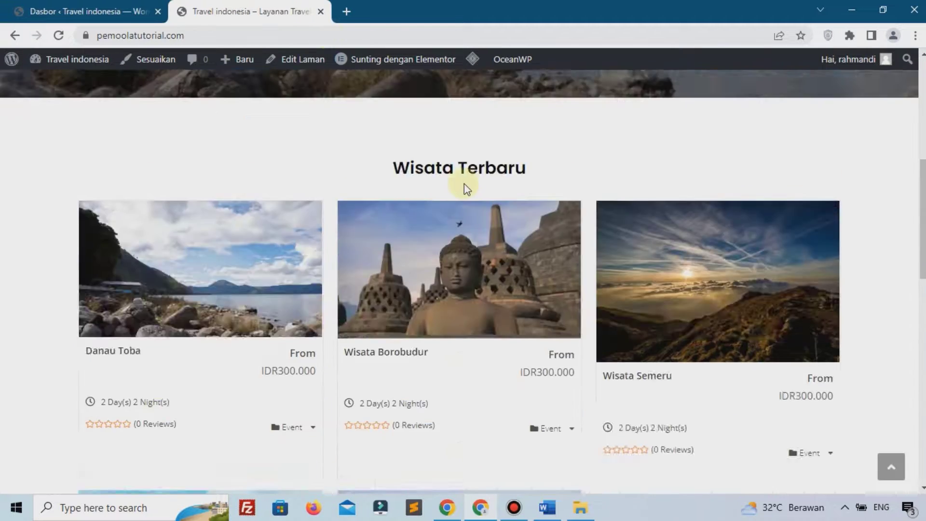
{"action": "left_click", "coordinate": [92, 11]}
{"action": "mouse_move", "coordinate": [44, 392]}
{"action": "left_click", "coordinate": [151, 377]}
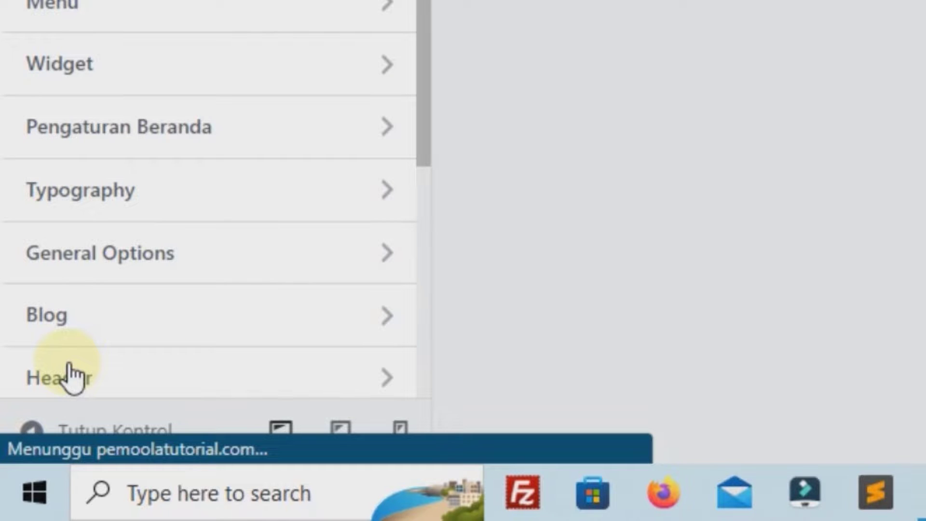
Set the Header > Menu Search Icon Style to Disabled and publish the change
{"action": "left_click", "coordinate": [67, 376]}
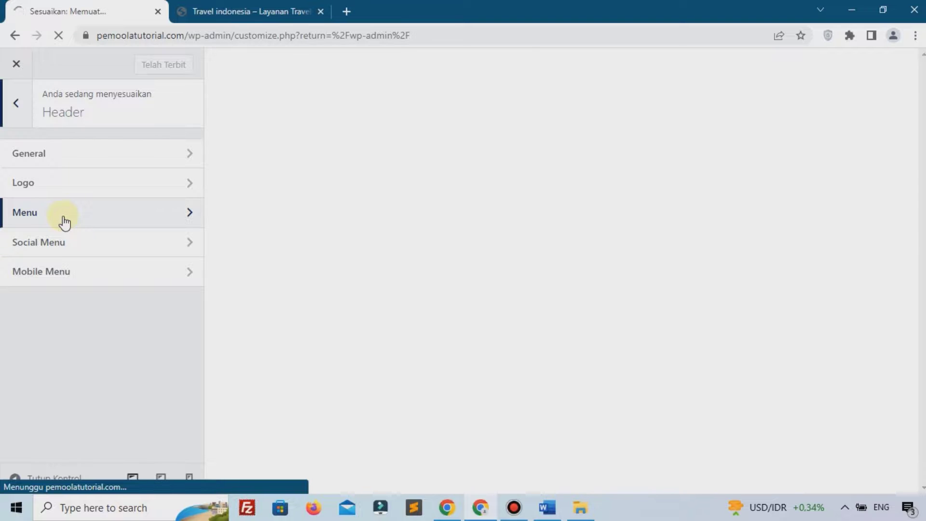
{"action": "left_click", "coordinate": [64, 219]}
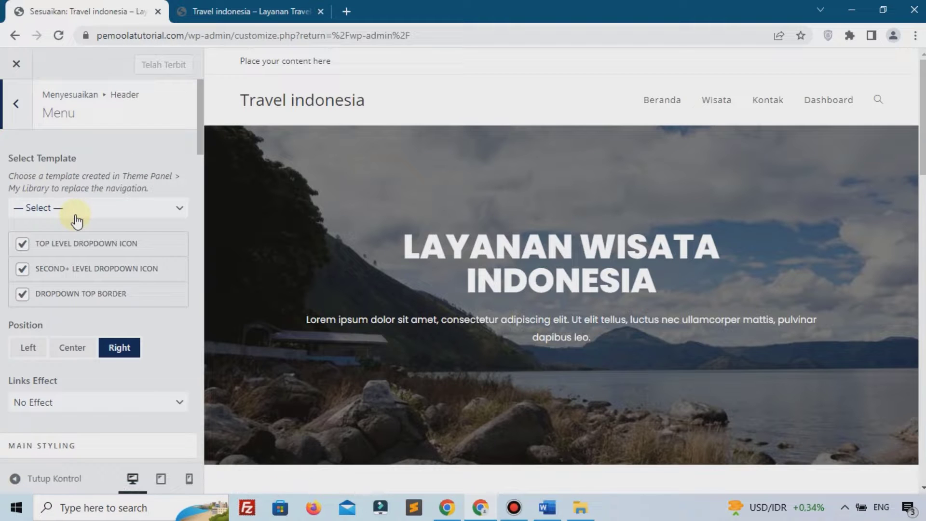
{"action": "scroll", "coordinate": [78, 222], "scroll_direction": "down", "scroll_amount": 15}
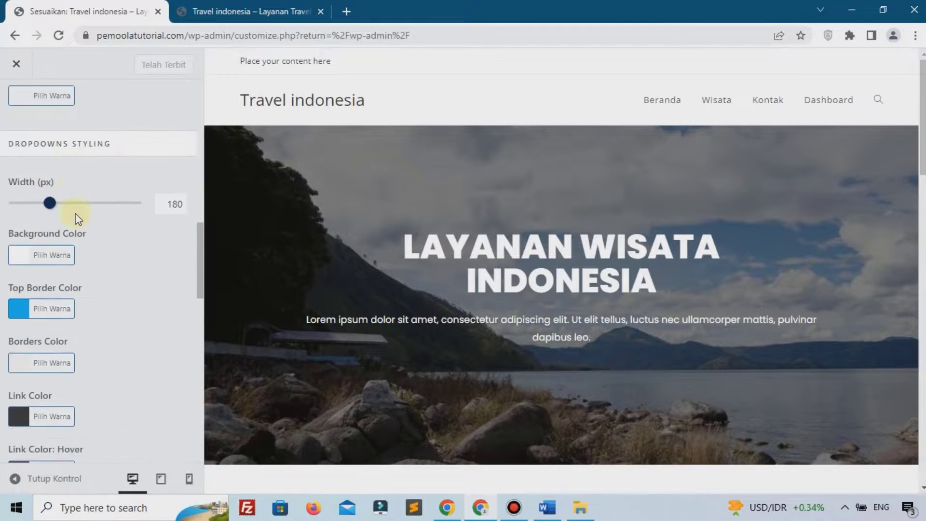
{"action": "scroll", "coordinate": [78, 219], "scroll_direction": "down", "scroll_amount": 4}
{"action": "scroll", "coordinate": [74, 212], "scroll_direction": "down", "scroll_amount": 1}
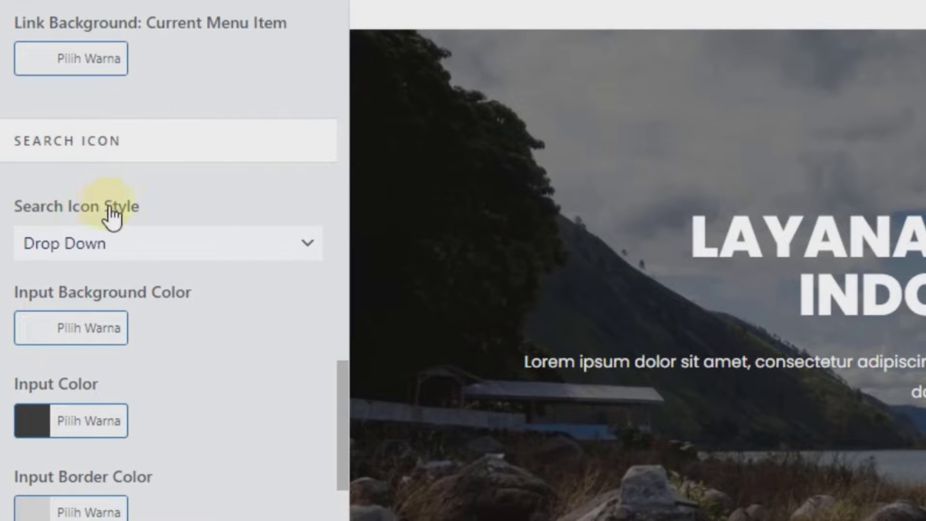
{"action": "left_click", "coordinate": [106, 241]}
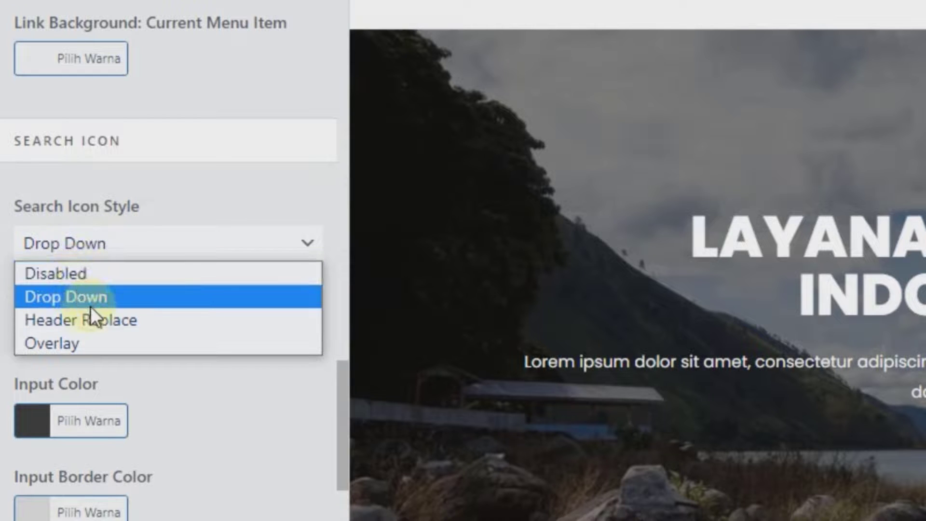
{"action": "left_click", "coordinate": [83, 273]}
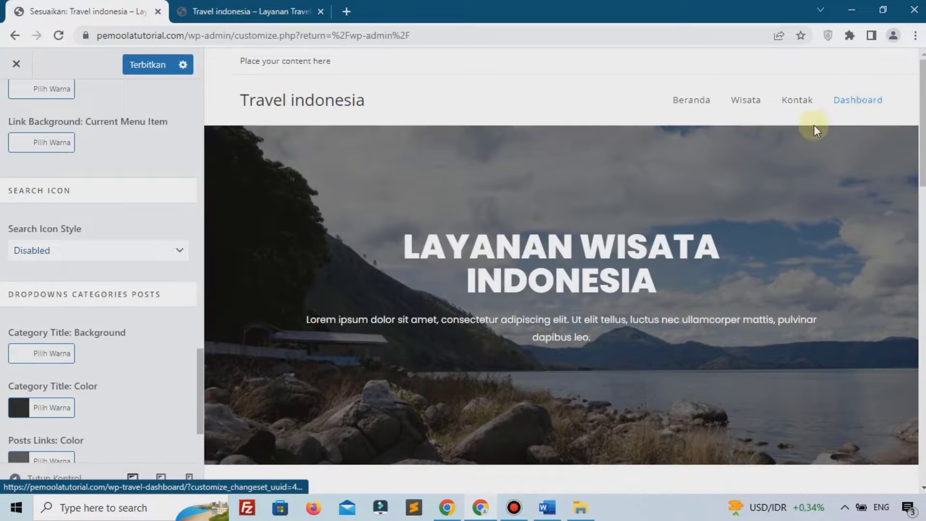
{"action": "left_click", "coordinate": [159, 67]}
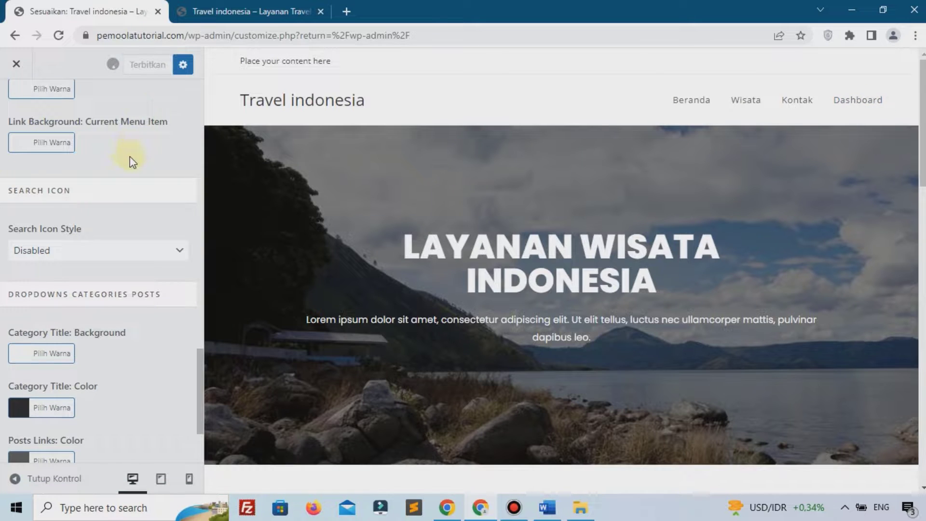
{"action": "scroll", "coordinate": [45, 119], "scroll_direction": "up", "scroll_amount": 2}
{"action": "left_click", "coordinate": [18, 106]}
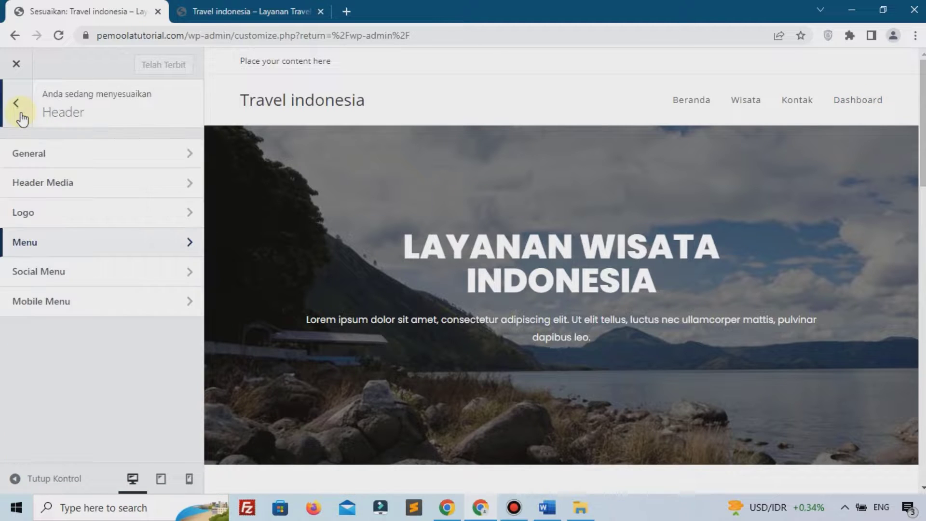
Change the Footer Bottom copyright text to 'Copyright | 2023 Travel' and publish
{"action": "left_click", "coordinate": [20, 113]}
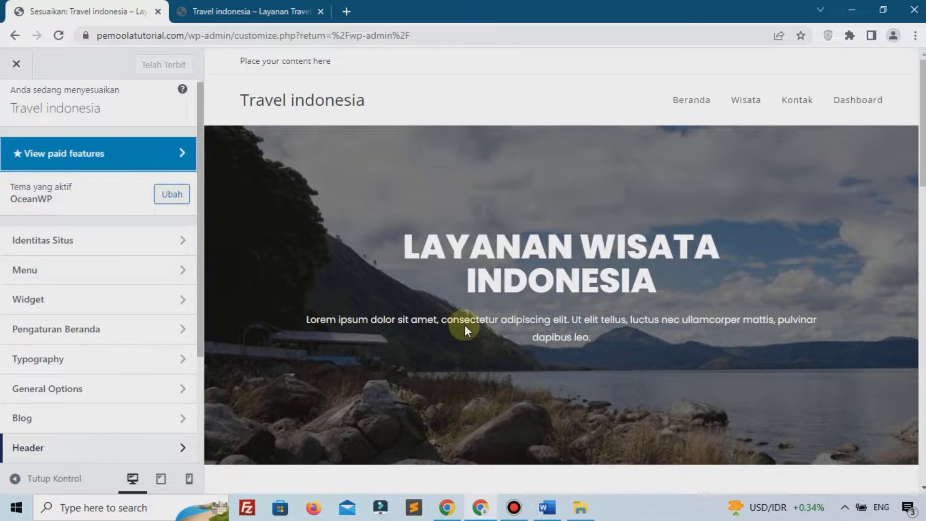
{"action": "scroll", "coordinate": [496, 348], "scroll_direction": "down", "scroll_amount": 15}
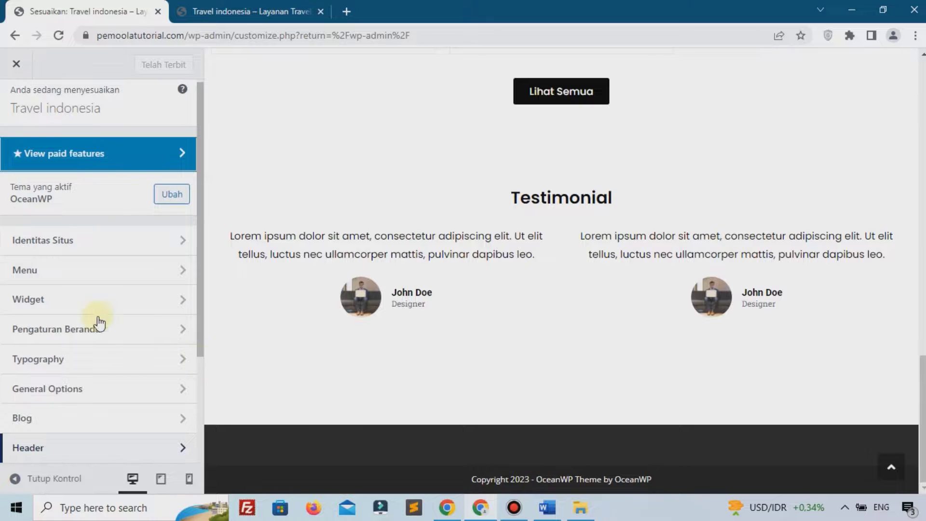
{"action": "scroll", "coordinate": [89, 308], "scroll_direction": "down", "scroll_amount": 3}
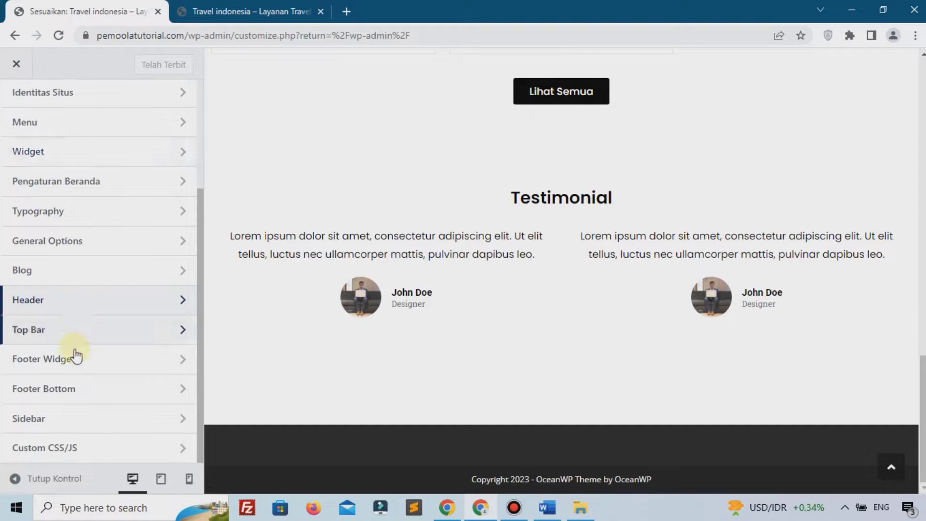
{"action": "left_click", "coordinate": [77, 389]}
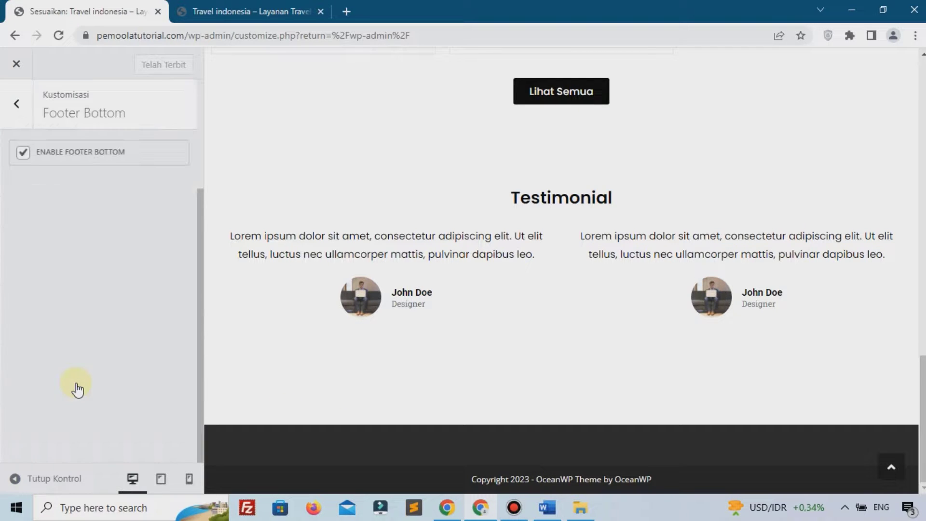
{"action": "left_click_drag", "start_coordinate": [57, 254], "coordinate": [143, 286]}
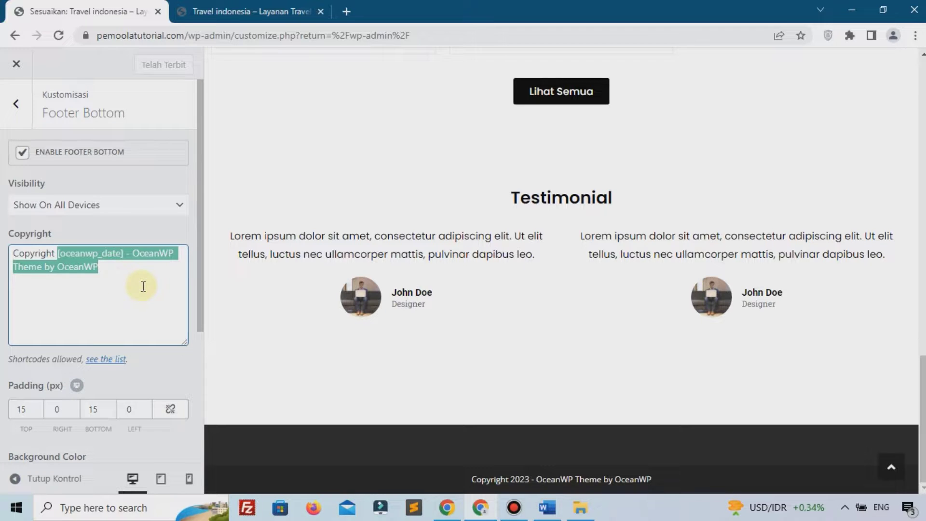
{"action": "key", "text": "BackSpace"}
{"action": "type", "text": "| 2023 Travel"}
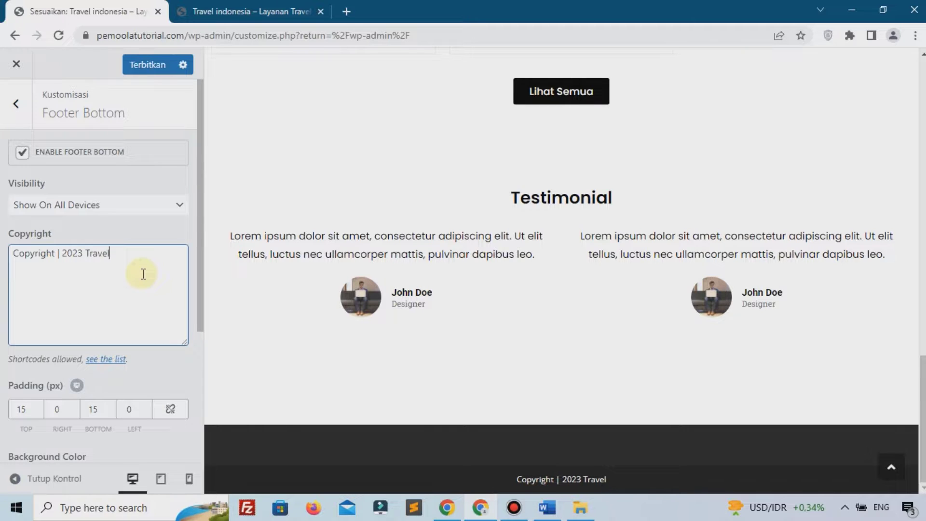
{"action": "left_click", "coordinate": [147, 65]}
Reload the live site and check the new footer and the missing header search icon
{"action": "left_click", "coordinate": [207, 11]}
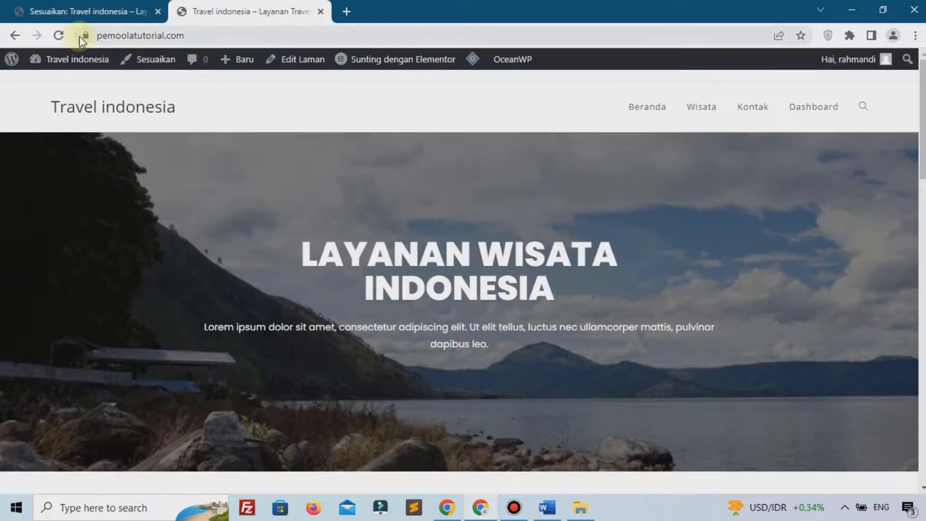
{"action": "left_click", "coordinate": [59, 35]}
{"action": "left_click", "coordinate": [860, 108]}
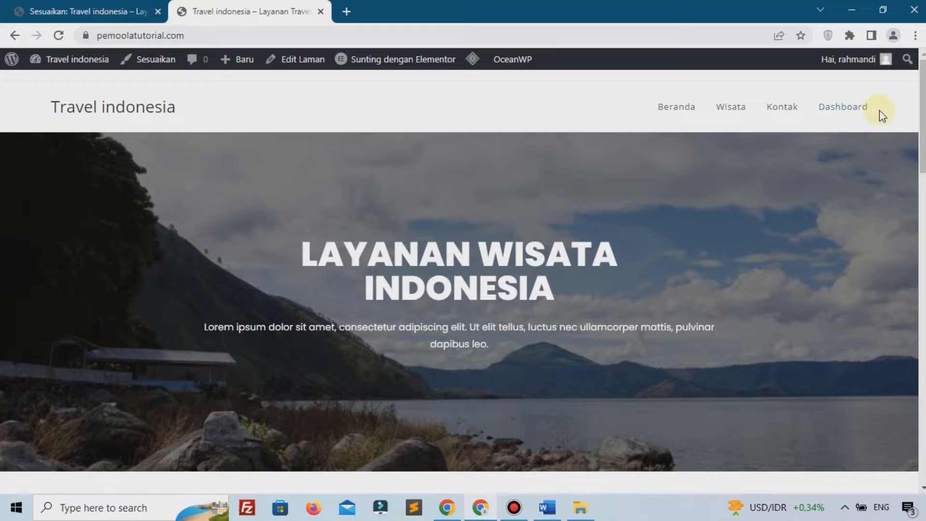
{"action": "scroll", "coordinate": [577, 279], "scroll_direction": "down", "scroll_amount": 20}
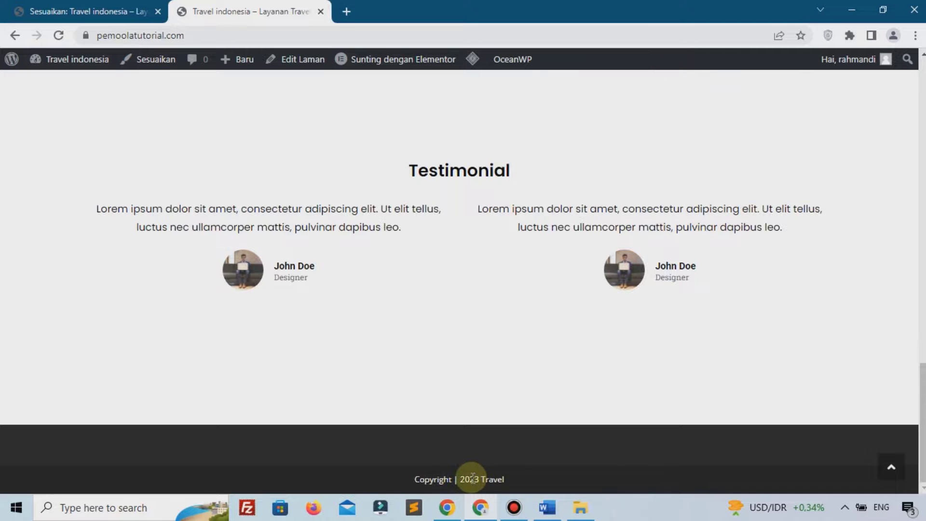
{"action": "scroll", "coordinate": [473, 479], "scroll_direction": "up", "scroll_amount": 20}
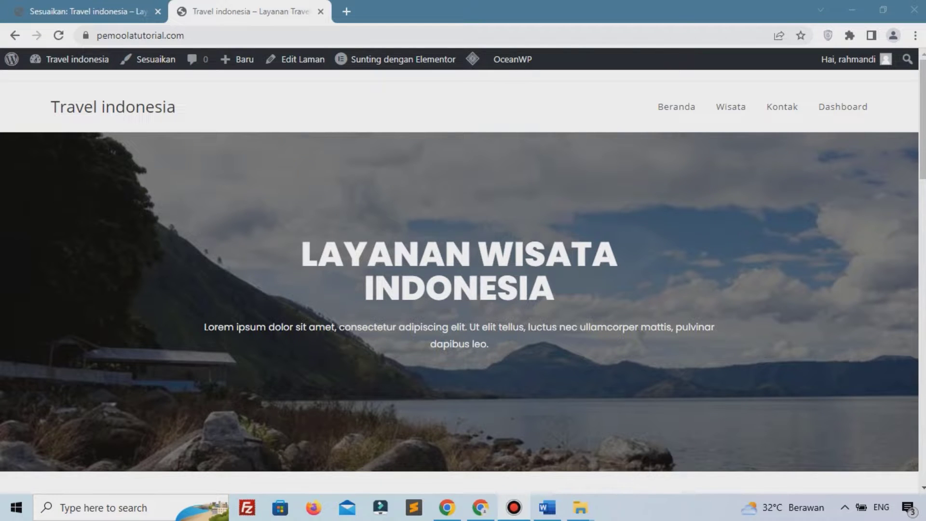
{"action": "scroll", "coordinate": [372, 351], "scroll_direction": "down", "scroll_amount": 2}
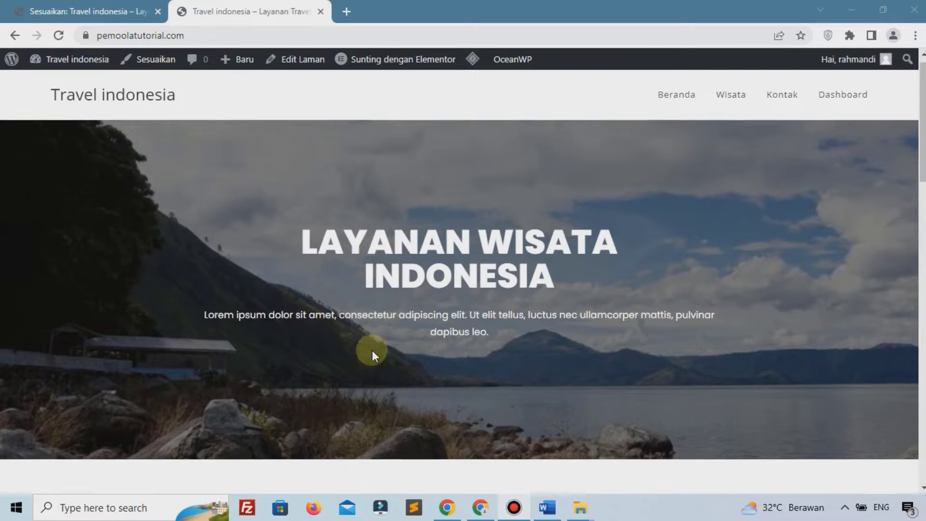
{"action": "scroll", "coordinate": [372, 351], "scroll_direction": "up", "scroll_amount": 2}
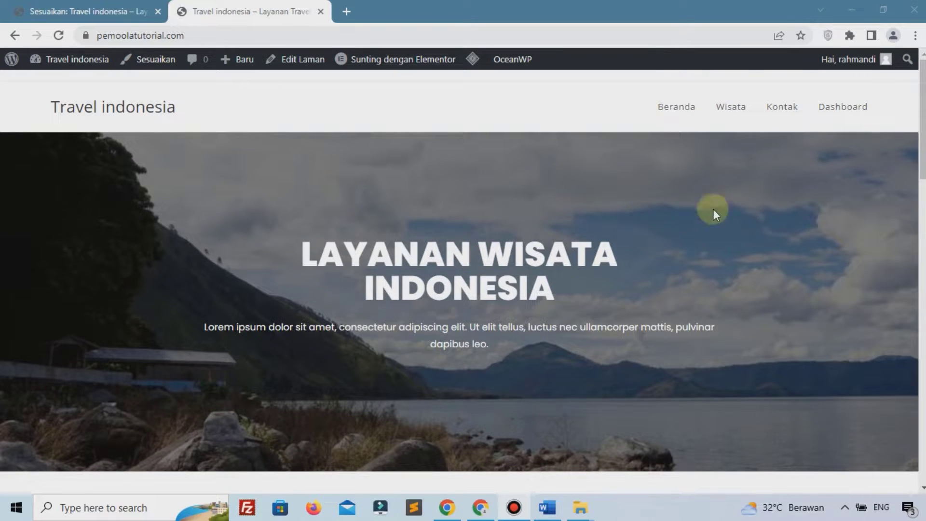
Go to the WP Travel Dashboard page from the site menu
{"action": "left_click", "coordinate": [839, 109]}
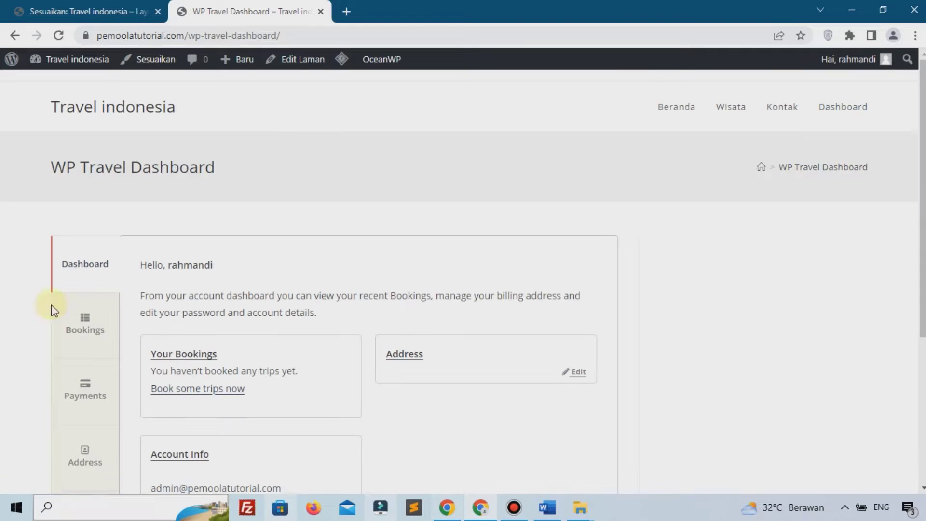
{"action": "scroll", "coordinate": [154, 291], "scroll_direction": "down", "scroll_amount": 2}
{"action": "scroll", "coordinate": [161, 291], "scroll_direction": "up", "scroll_amount": 2}
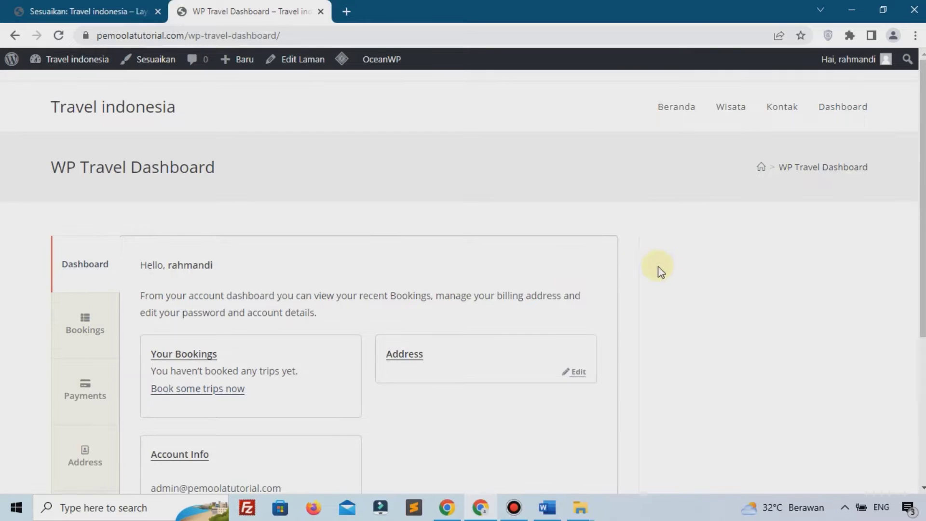
Leave the Customizer and open the WP Travel Dashboard page for editing from All Pages
{"action": "left_click", "coordinate": [45, 7]}
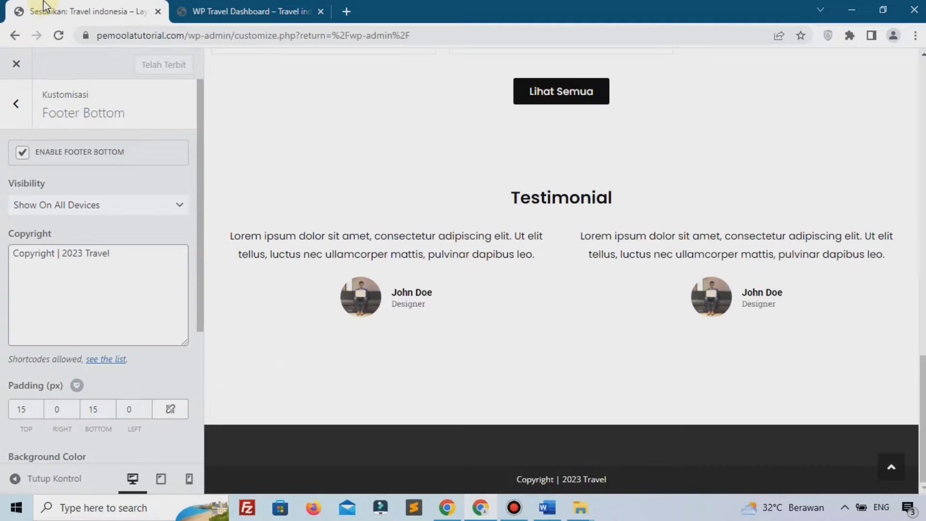
{"action": "left_click", "coordinate": [22, 69]}
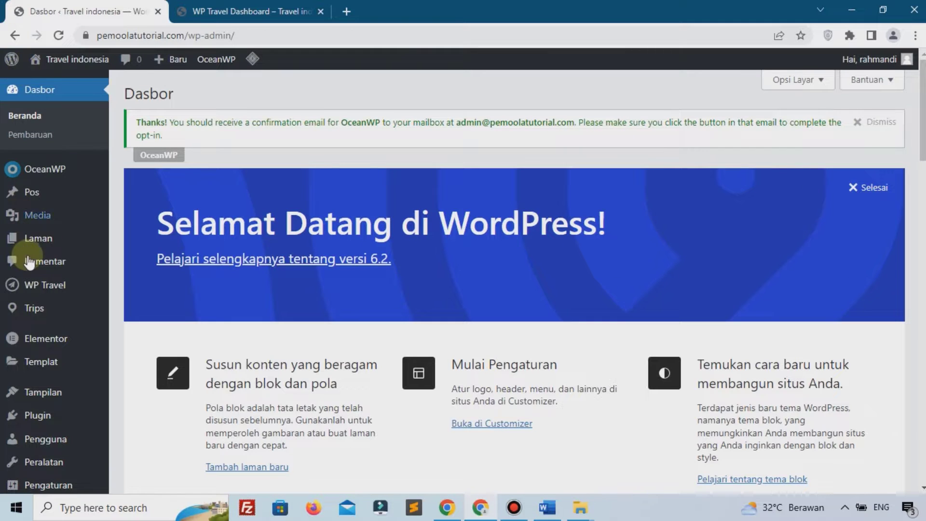
{"action": "mouse_move", "coordinate": [27, 238]}
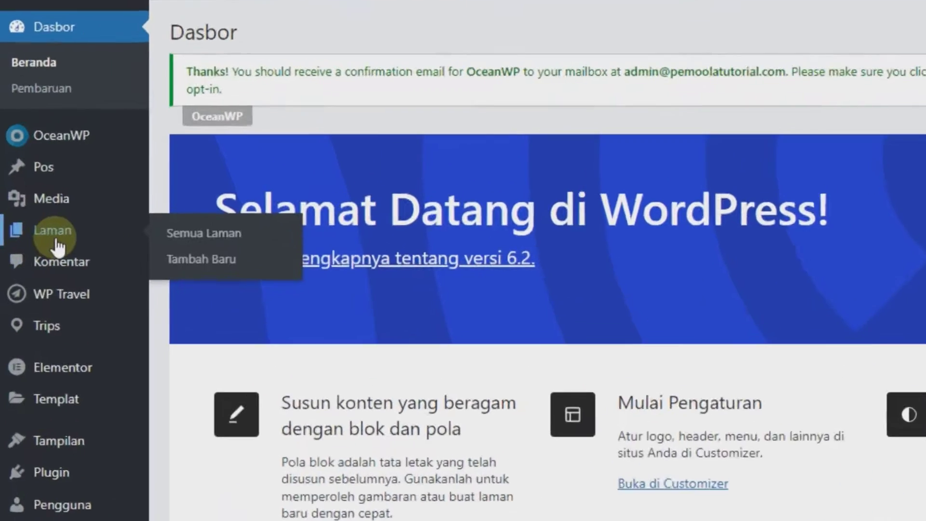
{"action": "left_click", "coordinate": [258, 230]}
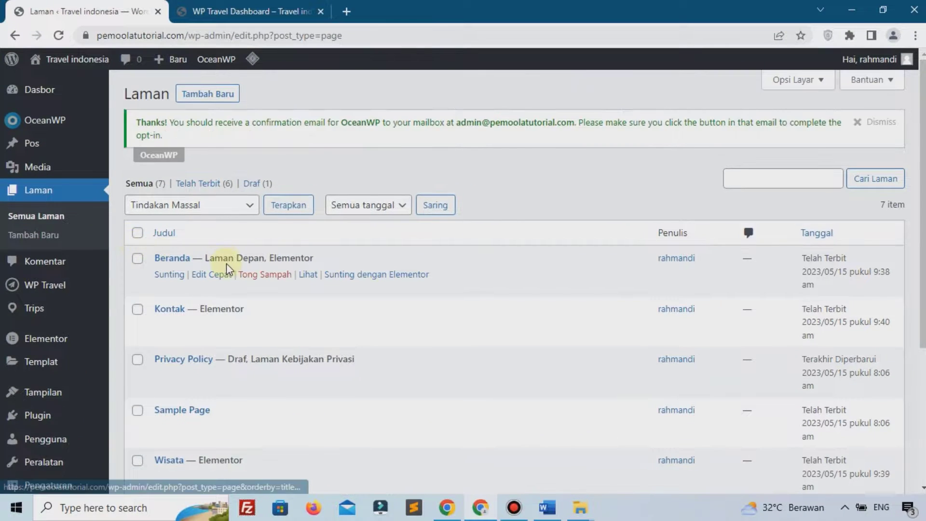
{"action": "scroll", "coordinate": [227, 269], "scroll_direction": "down", "scroll_amount": 3}
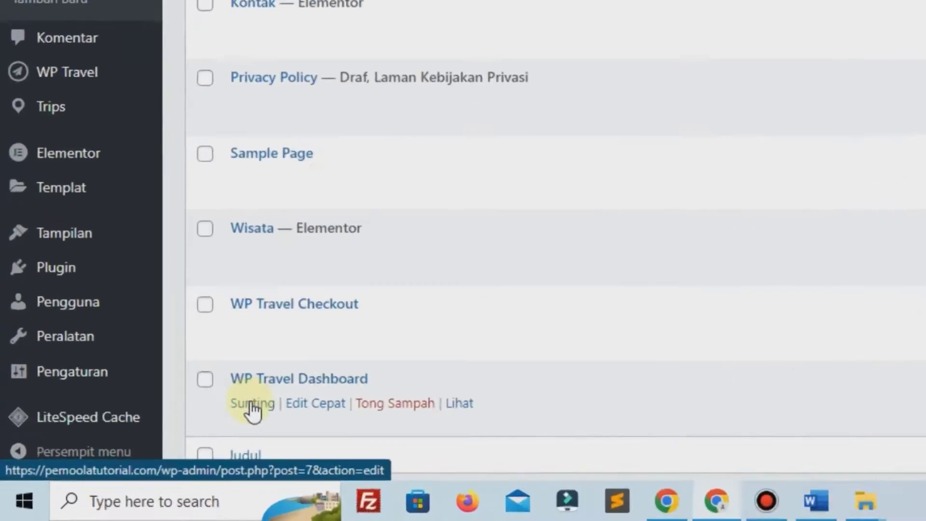
{"action": "left_click", "coordinate": [252, 405]}
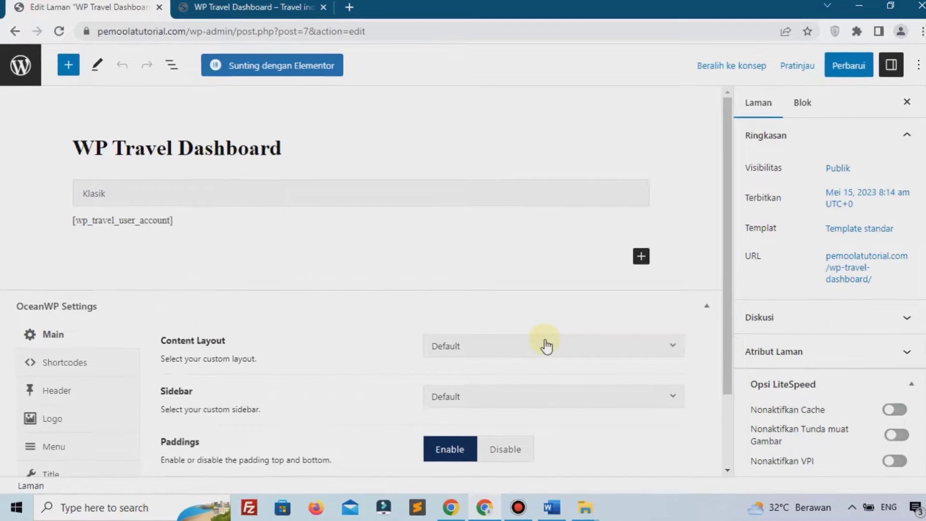
Set the page's OceanWP Content Layout to Full Width and update it
{"action": "left_click", "coordinate": [546, 345]}
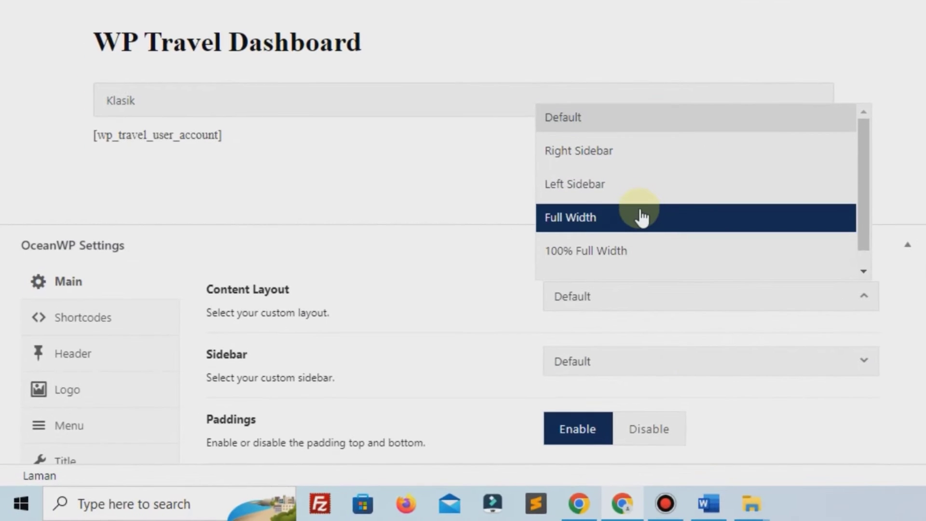
{"action": "left_click", "coordinate": [642, 217]}
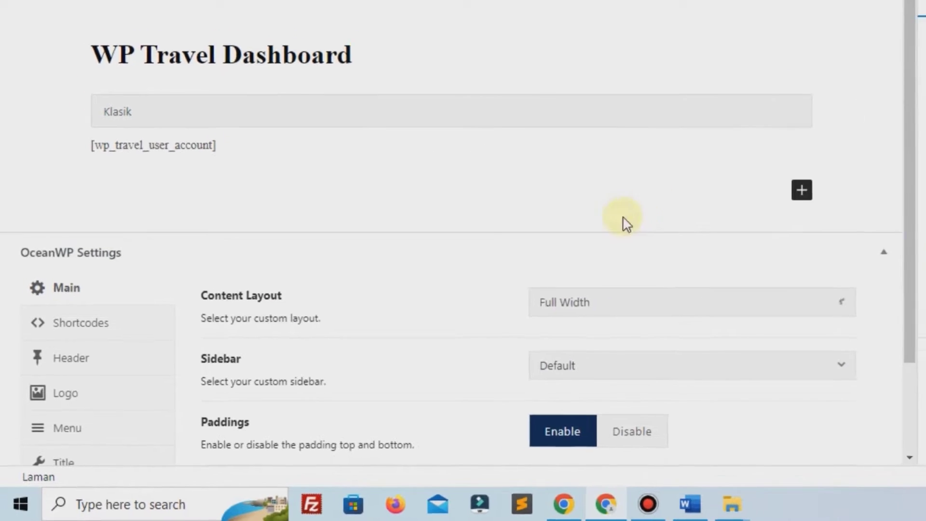
{"action": "left_click", "coordinate": [831, 73]}
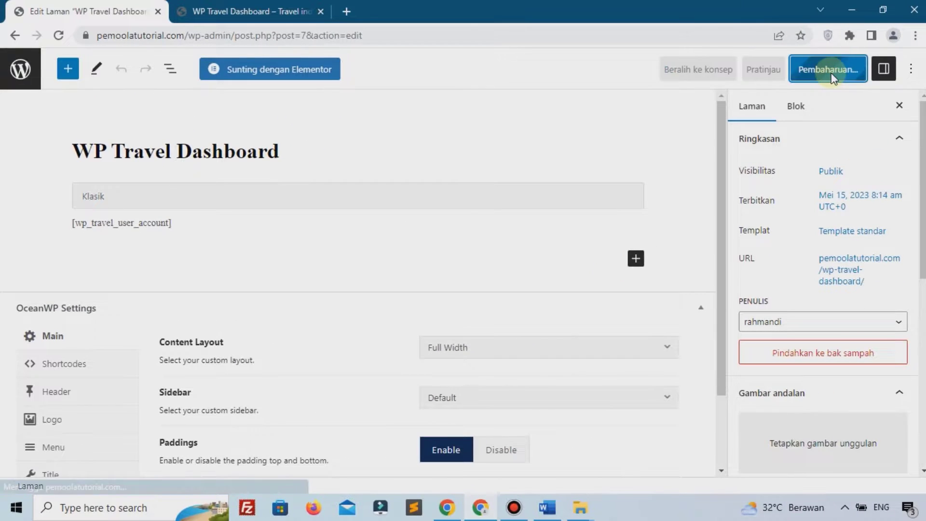
Reload the live dashboard to see the full-width layout and its bookings list
{"action": "left_click", "coordinate": [202, 11]}
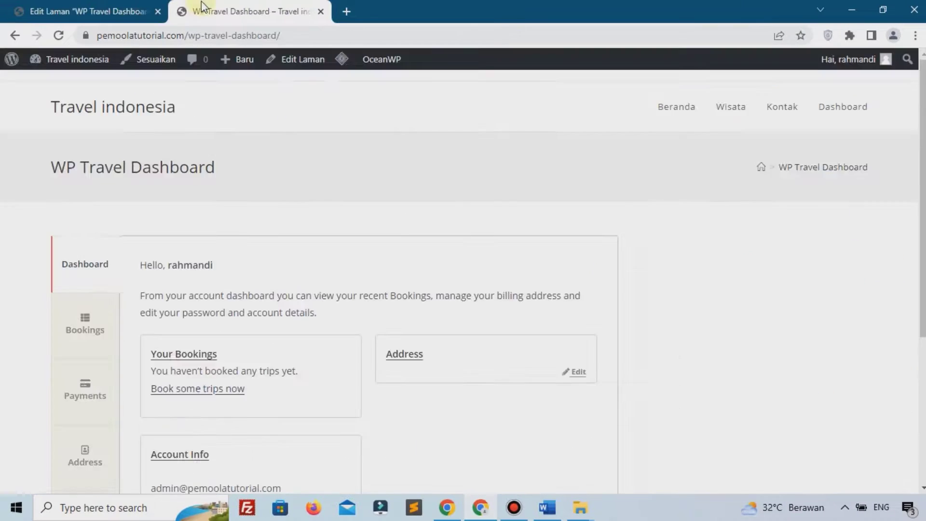
{"action": "left_click", "coordinate": [59, 35]}
{"action": "scroll", "coordinate": [92, 199], "scroll_direction": "down", "scroll_amount": 2}
{"action": "left_click", "coordinate": [92, 247]}
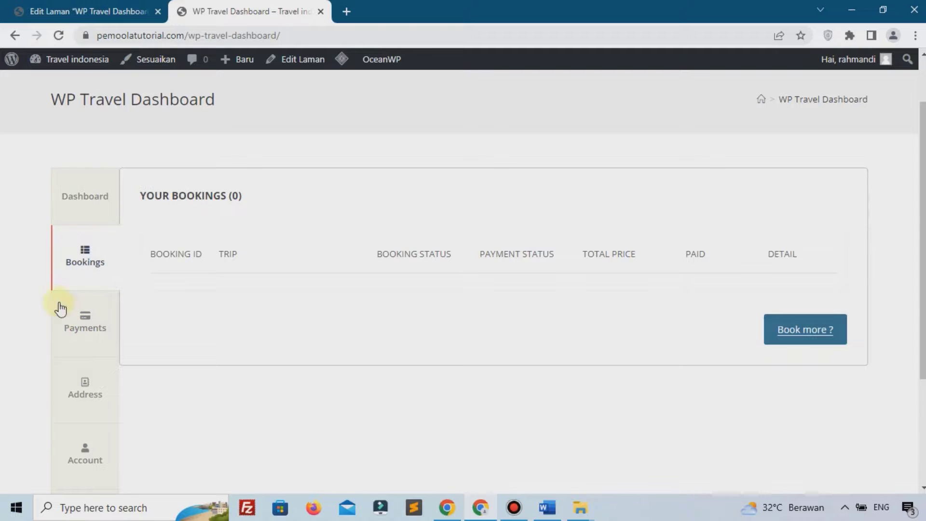
Browse the dashboard's Payments, Bookings, Address and Account tabs, ending on the account details
{"action": "left_click", "coordinate": [76, 302]}
{"action": "left_click", "coordinate": [92, 253]}
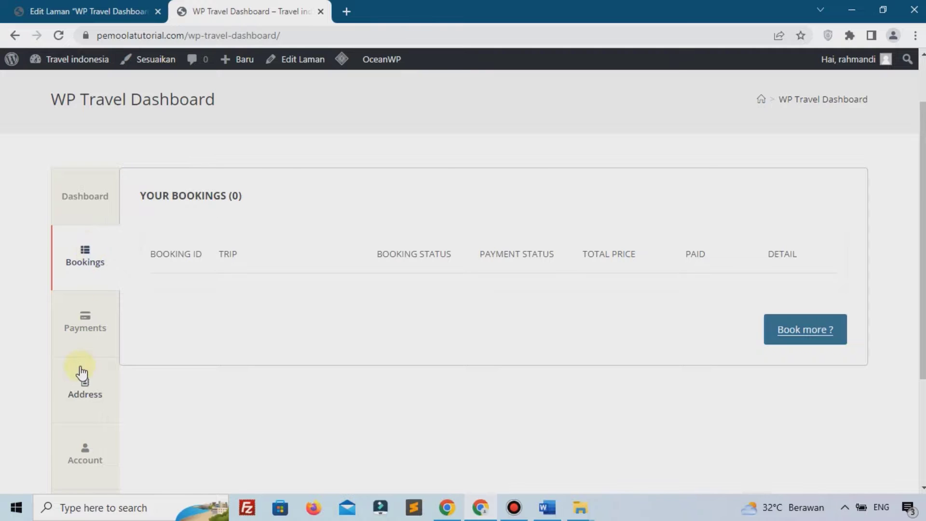
{"action": "scroll", "coordinate": [58, 397], "scroll_direction": "down", "scroll_amount": 3}
{"action": "left_click", "coordinate": [95, 224]}
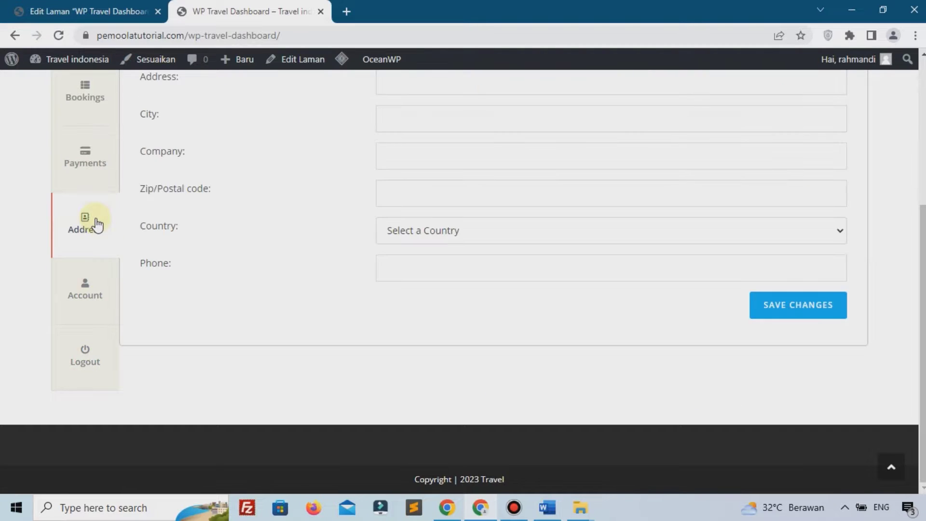
{"action": "scroll", "coordinate": [240, 223], "scroll_direction": "up", "scroll_amount": 2}
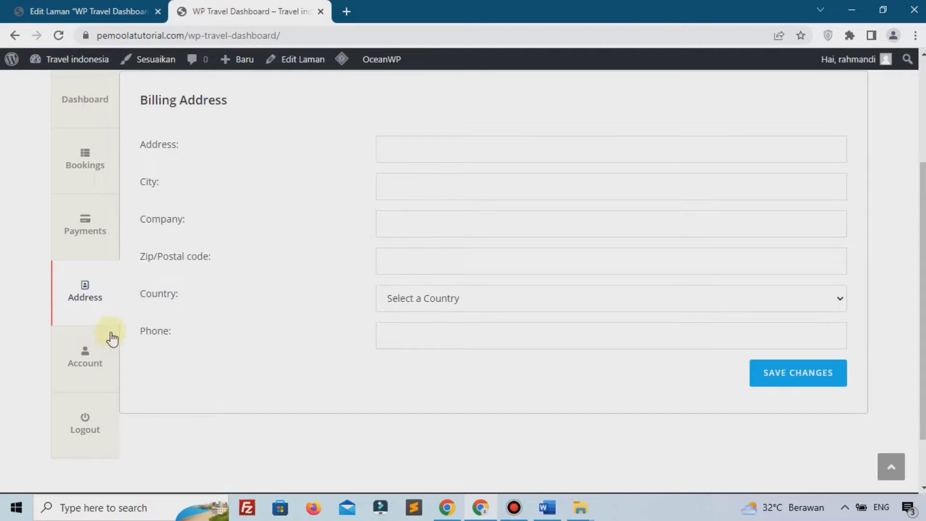
{"action": "left_click", "coordinate": [89, 370]}
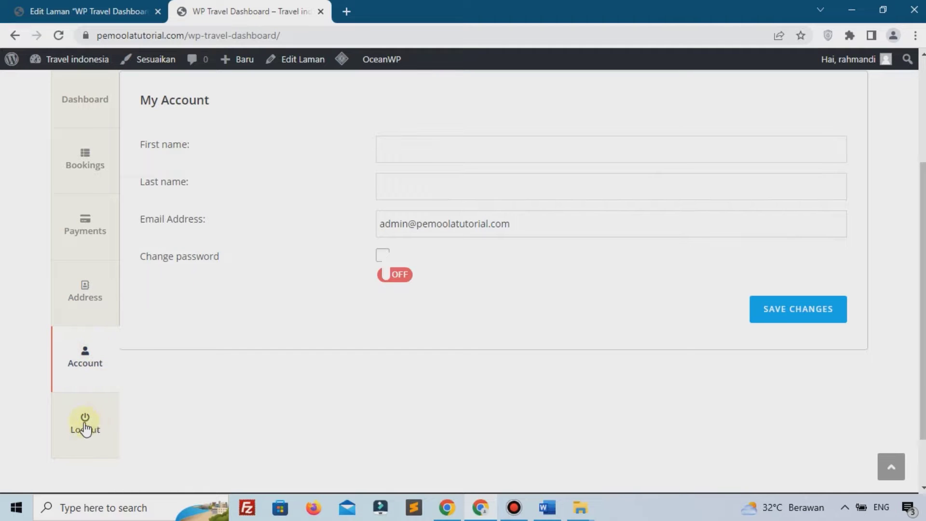
{"action": "scroll", "coordinate": [202, 321], "scroll_direction": "up", "scroll_amount": 3}
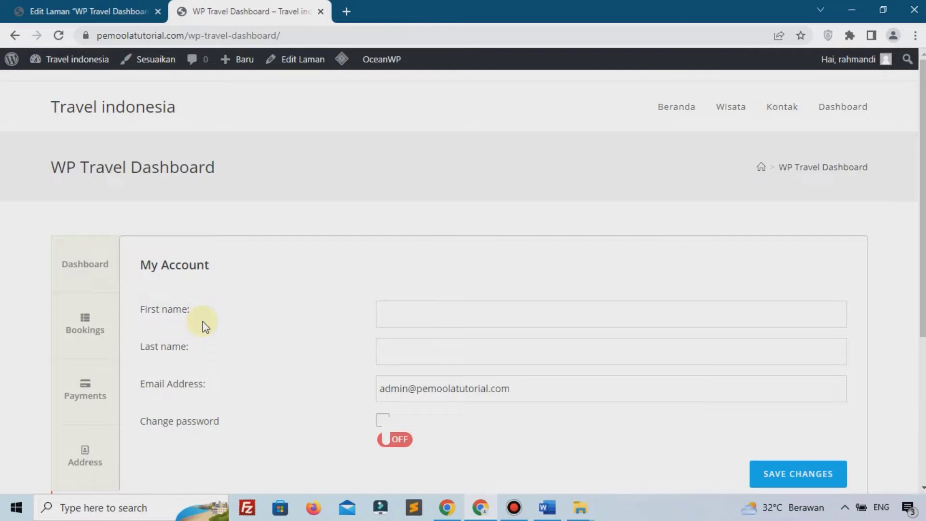
Open Wisata Prambanan from the Wisata listing and bring up its booking date calendar
{"action": "left_click", "coordinate": [733, 108]}
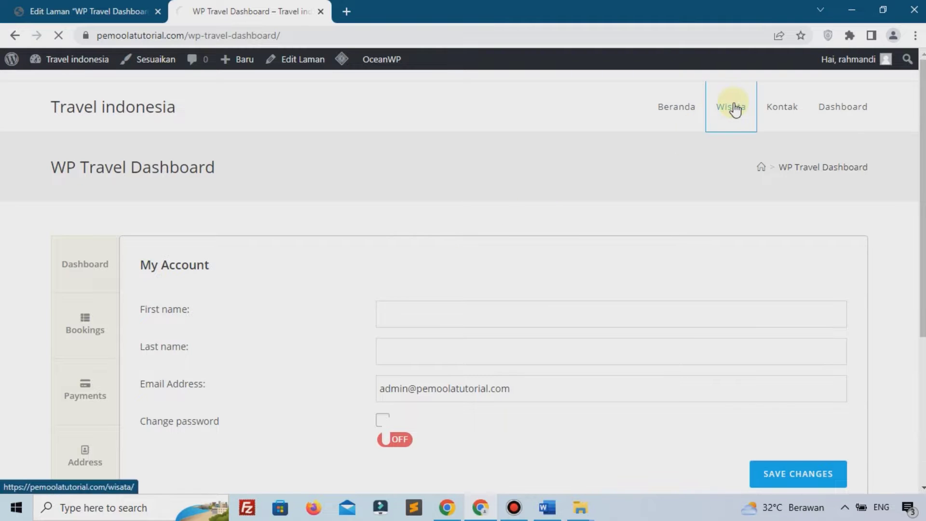
{"action": "scroll", "coordinate": [654, 191], "scroll_direction": "down", "scroll_amount": 5}
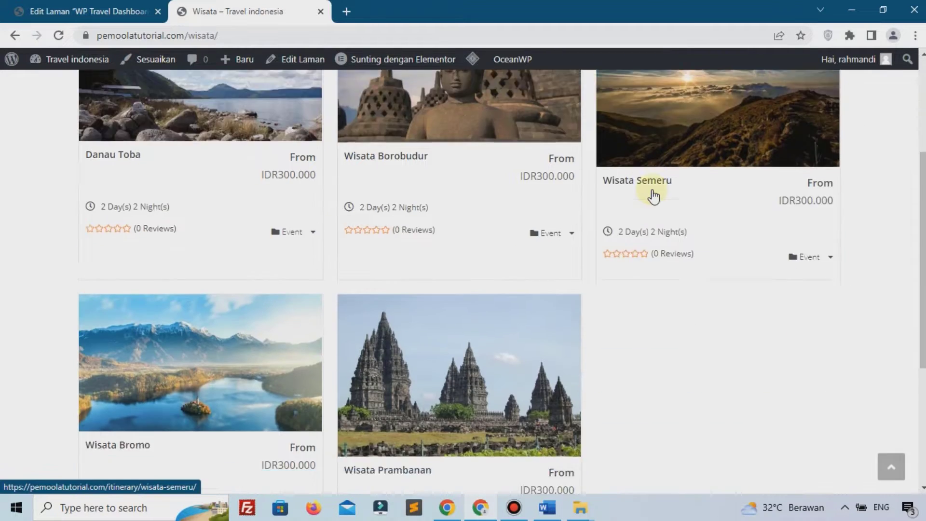
{"action": "scroll", "coordinate": [654, 195], "scroll_direction": "down", "scroll_amount": 3}
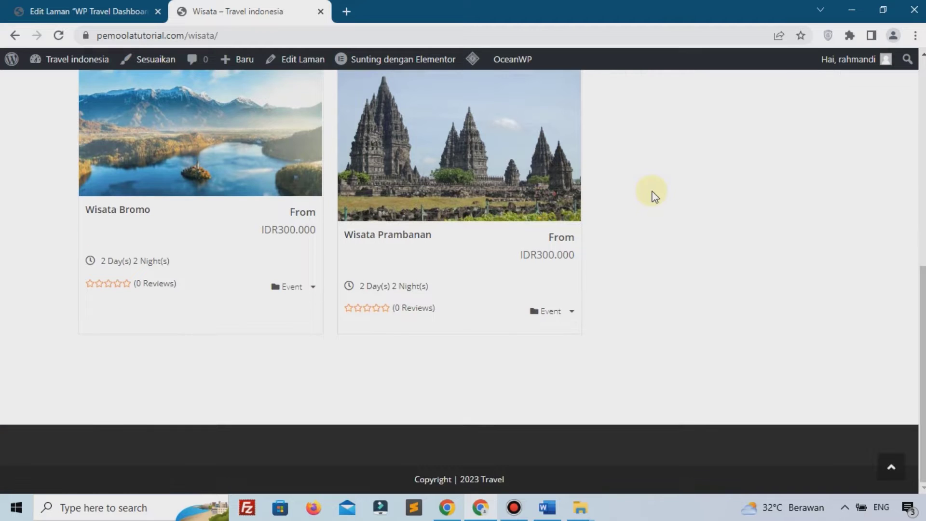
{"action": "scroll", "coordinate": [453, 222], "scroll_direction": "up", "scroll_amount": 1}
{"action": "left_click", "coordinate": [477, 226]}
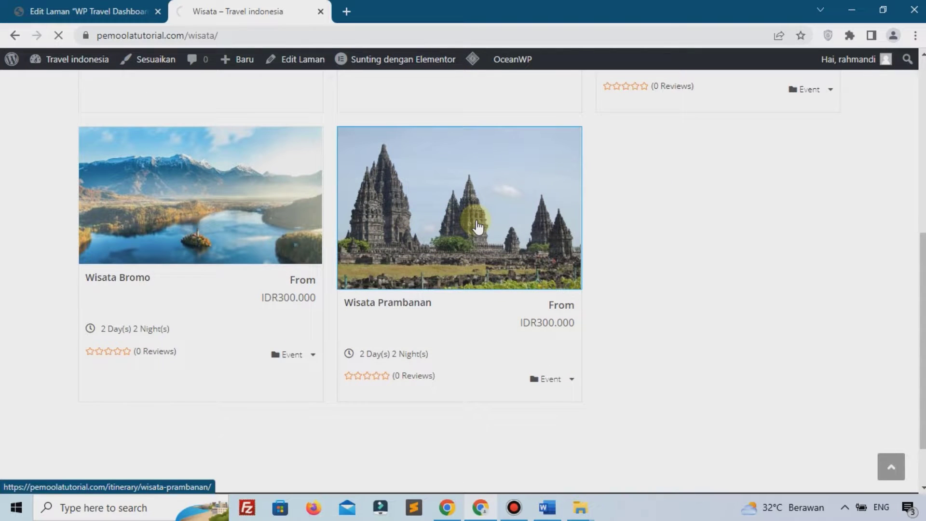
{"action": "scroll", "coordinate": [507, 246], "scroll_direction": "down", "scroll_amount": 3}
{"action": "scroll", "coordinate": [530, 352], "scroll_direction": "down", "scroll_amount": 1}
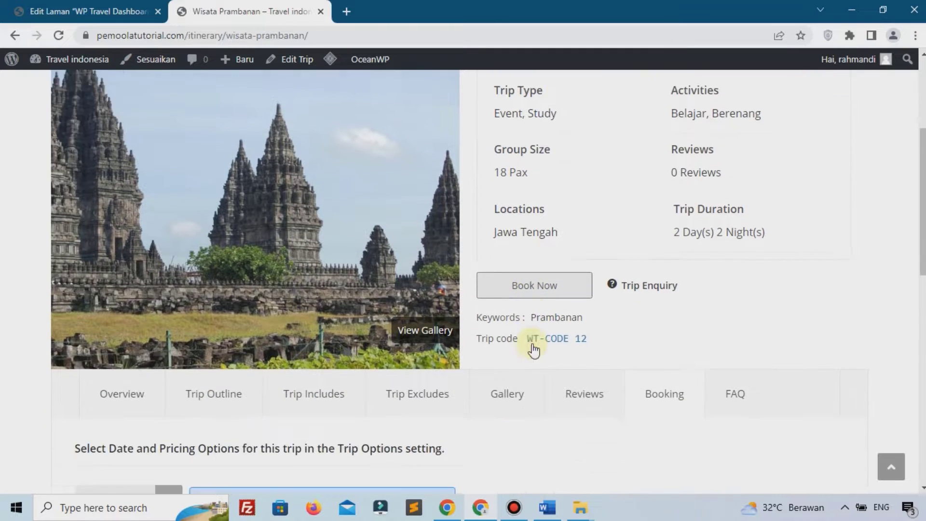
{"action": "scroll", "coordinate": [531, 347], "scroll_direction": "down", "scroll_amount": 6}
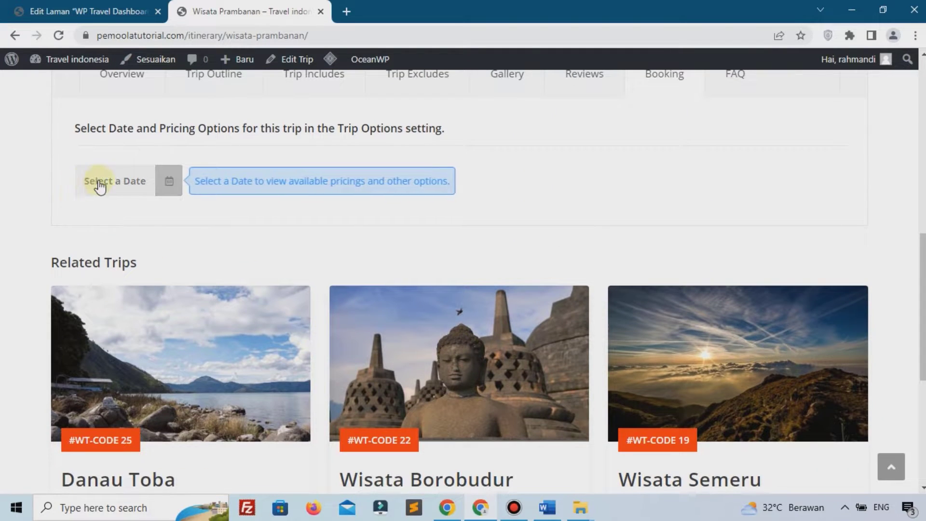
{"action": "left_click", "coordinate": [92, 185]}
Pick 17 Mei 2023 as the trip date and choose the High pricing option
{"action": "left_click", "coordinate": [145, 342]}
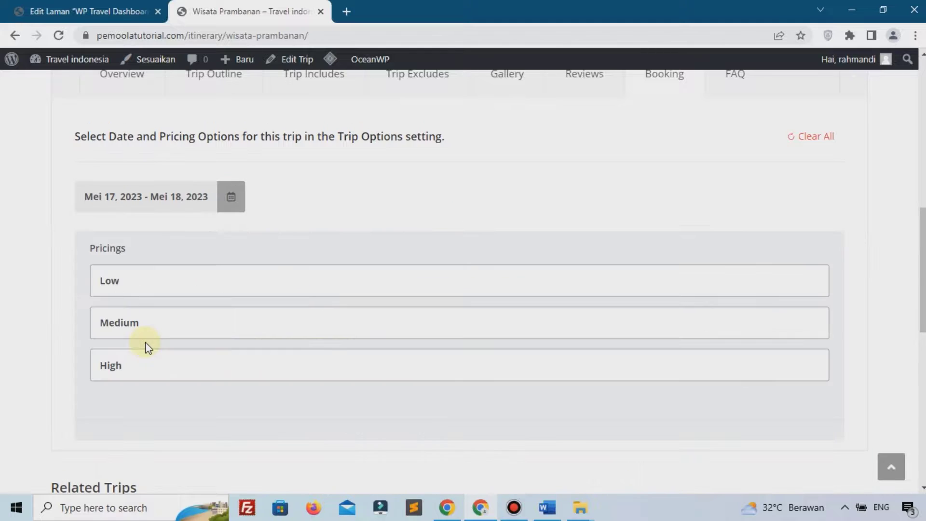
{"action": "left_click", "coordinate": [172, 370]}
{"action": "scroll", "coordinate": [496, 284], "scroll_direction": "down", "scroll_amount": 4}
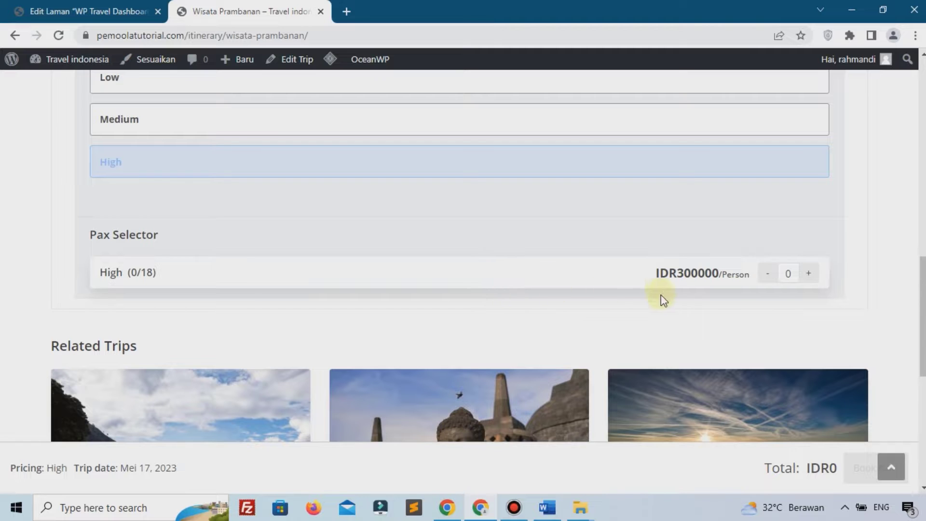
Adjust the High traveller count to 11, for a total of IDR3300000
{"action": "left_click", "coordinate": [803, 276]}
{"action": "left_click", "coordinate": [803, 275]}
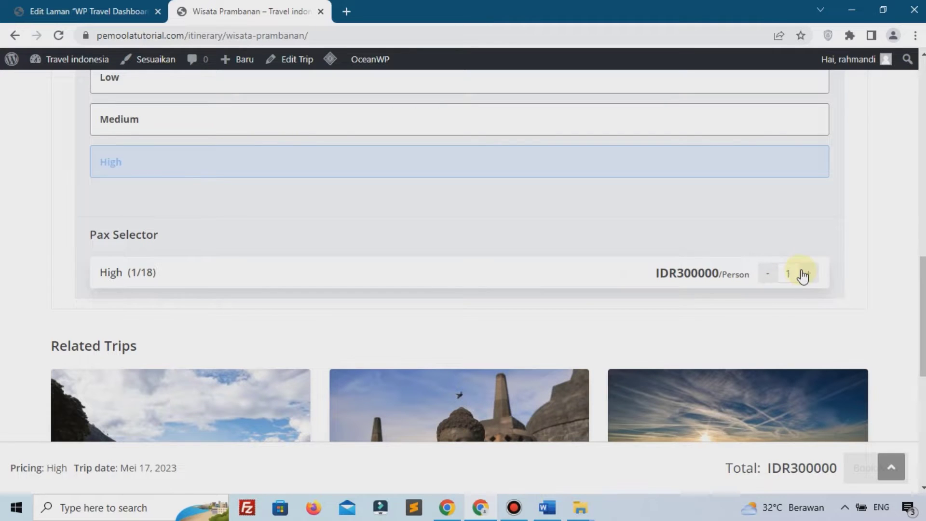
{"action": "left_click", "coordinate": [803, 276]}
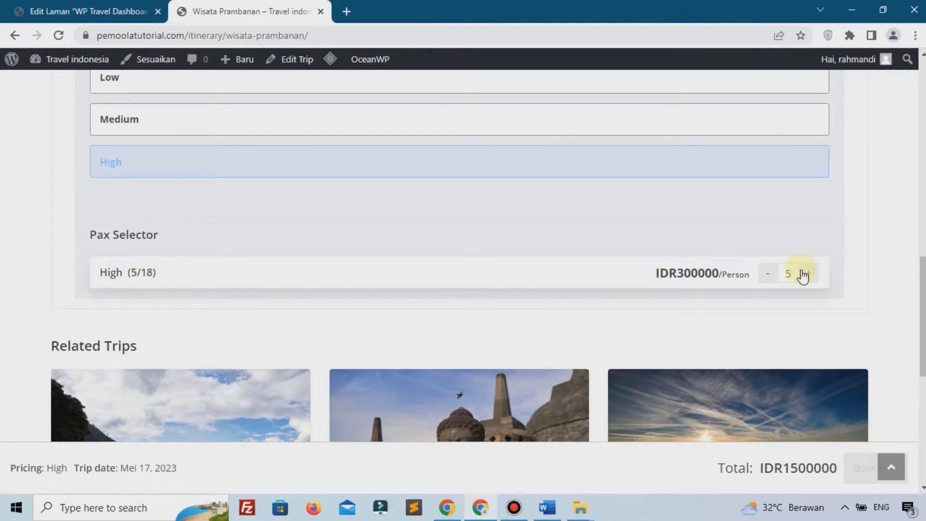
{"action": "left_click", "coordinate": [803, 276]}
{"action": "left_click", "coordinate": [804, 276]}
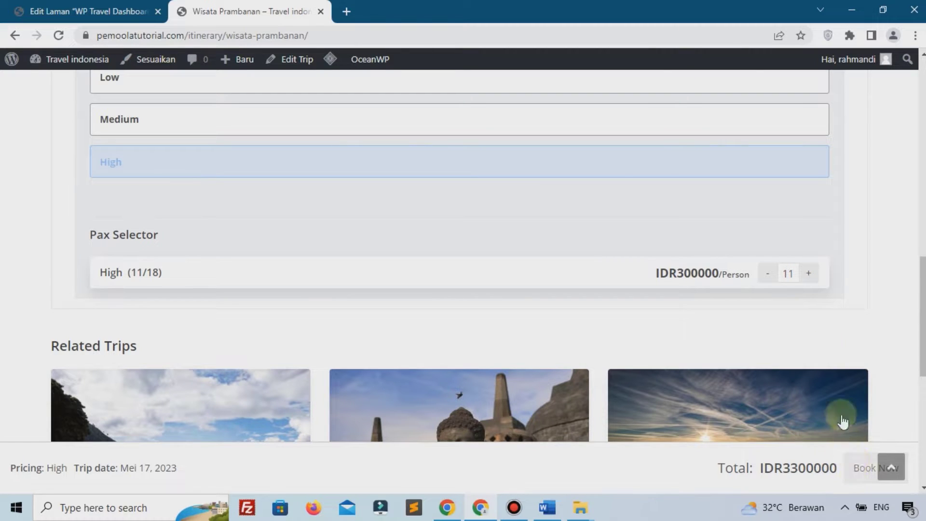
{"action": "scroll", "coordinate": [849, 475], "scroll_direction": "down", "scroll_amount": 1}
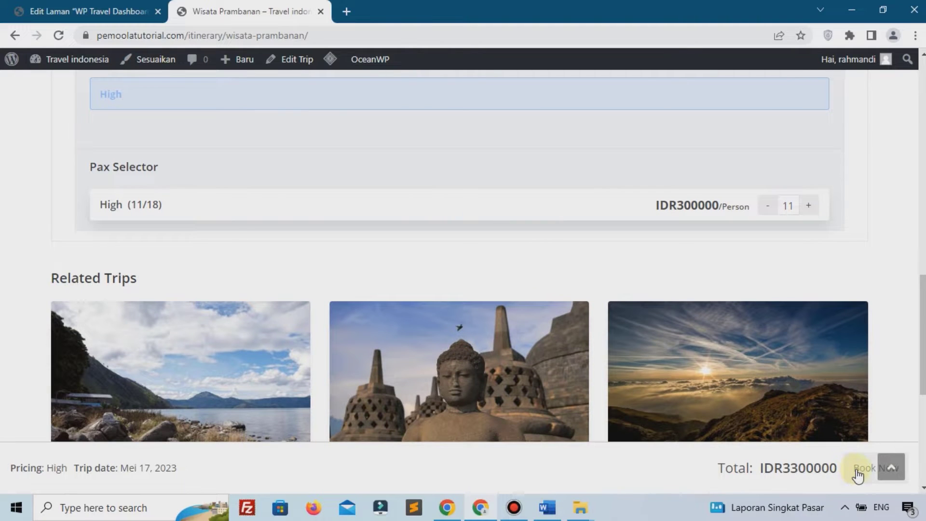
{"action": "left_click", "coordinate": [768, 205]}
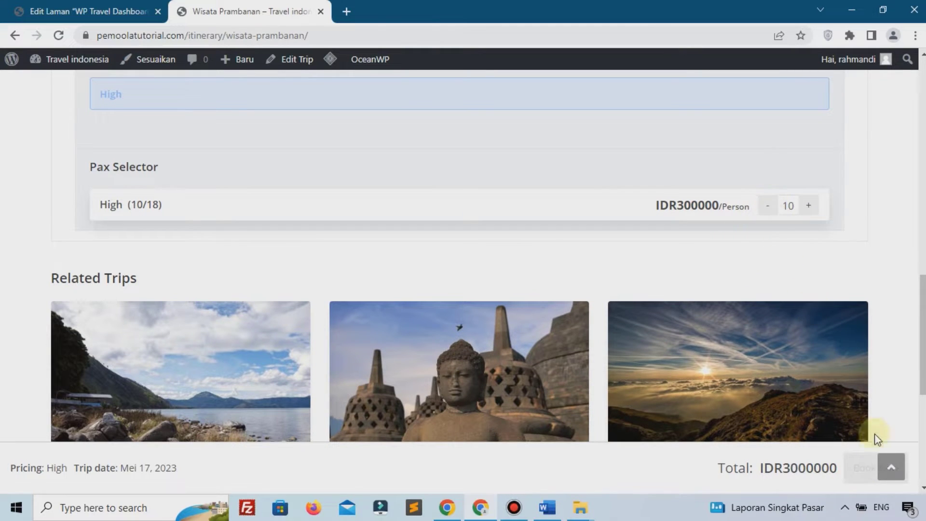
{"action": "scroll", "coordinate": [714, 337], "scroll_direction": "up", "scroll_amount": 2}
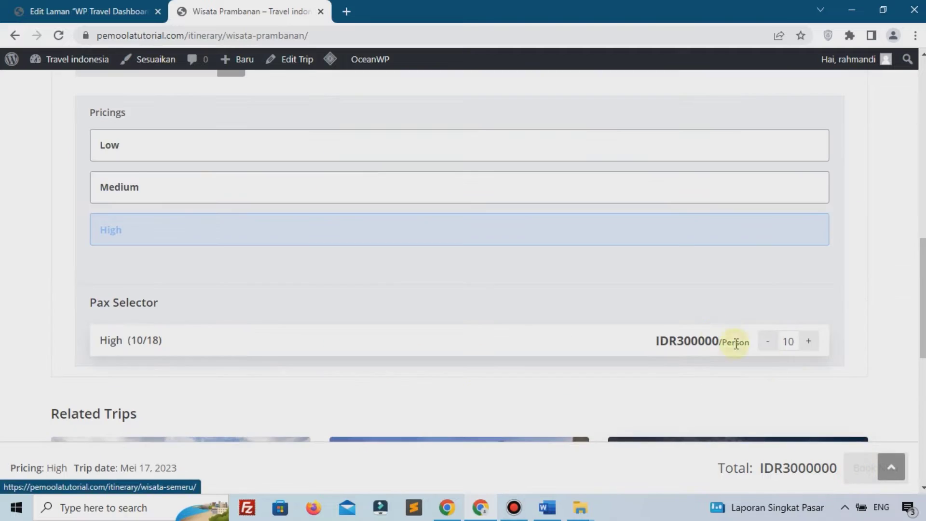
{"action": "left_click", "coordinate": [810, 343]}
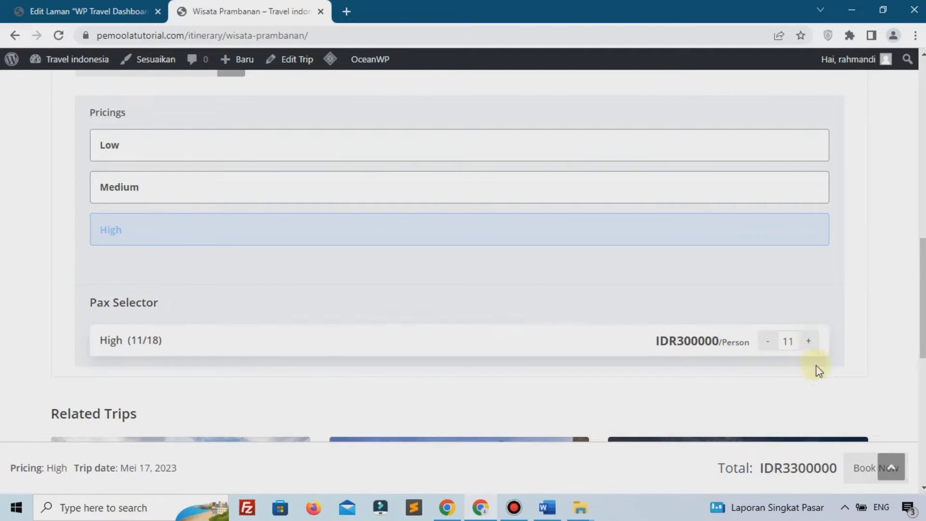
{"action": "scroll", "coordinate": [819, 370], "scroll_direction": "down", "scroll_amount": 2}
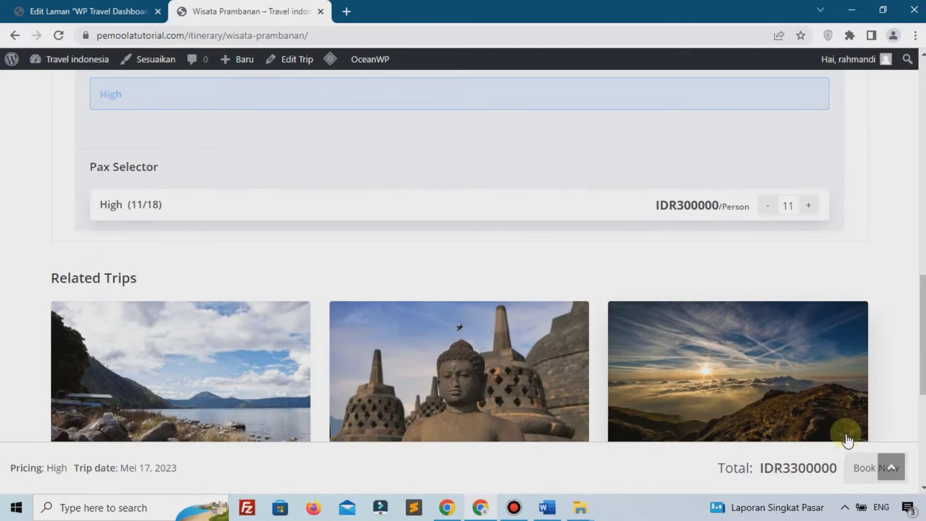
Proceed to checkout and enter the lead traveller's first and last name
{"action": "left_click", "coordinate": [863, 468]}
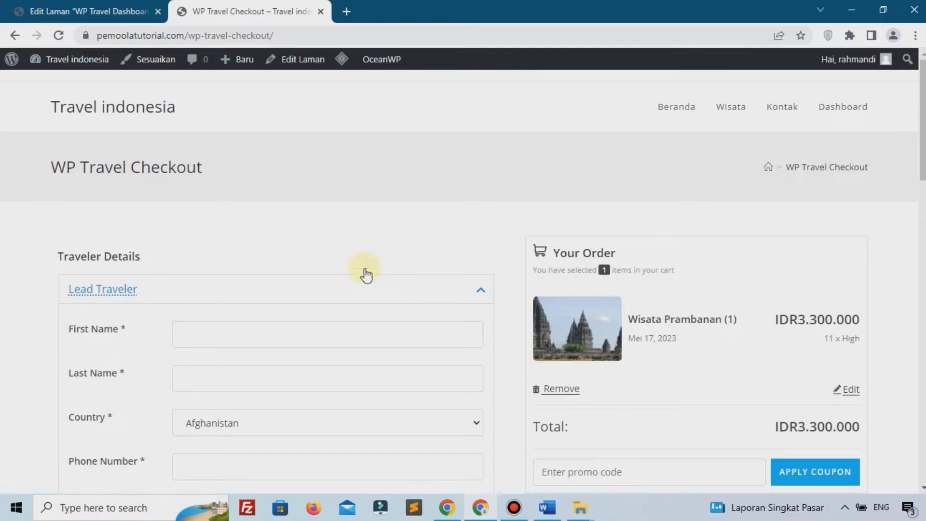
{"action": "scroll", "coordinate": [379, 234], "scroll_direction": "down", "scroll_amount": 3}
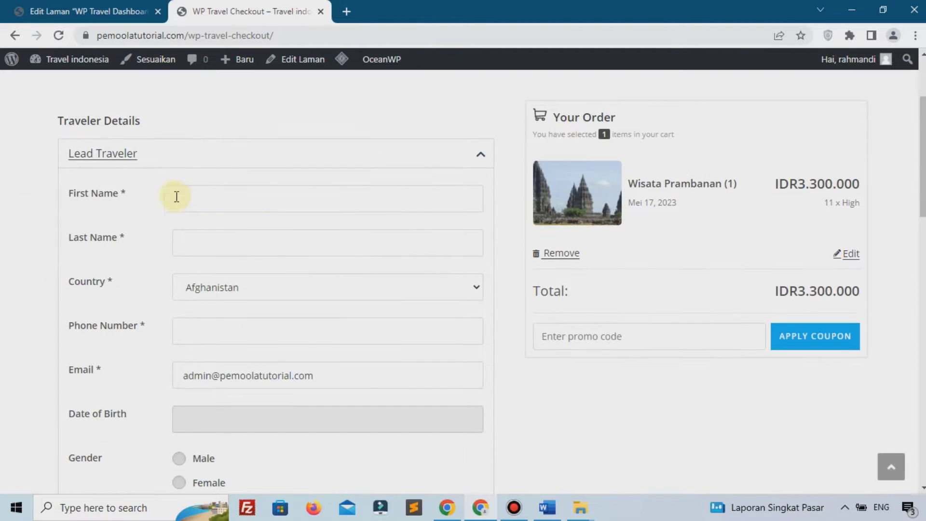
{"action": "left_click", "coordinate": [207, 188]}
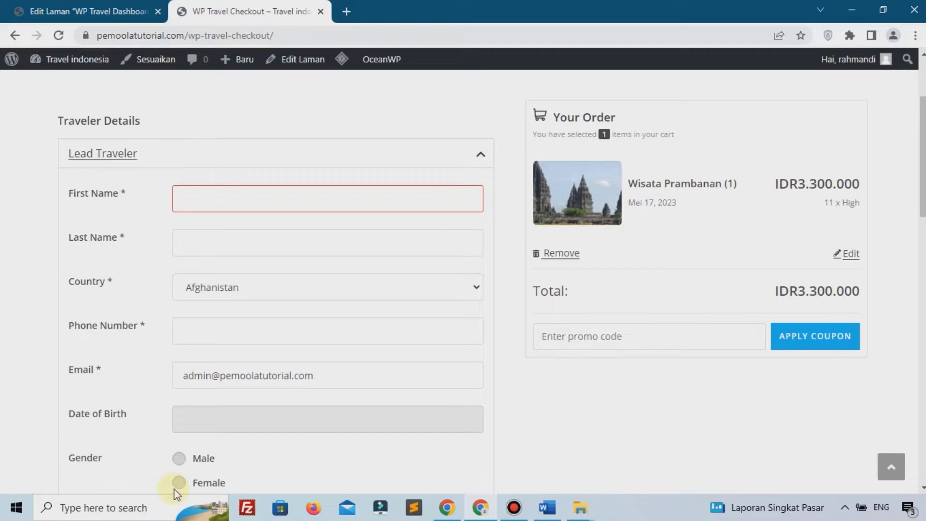
{"action": "left_click", "coordinate": [244, 246]}
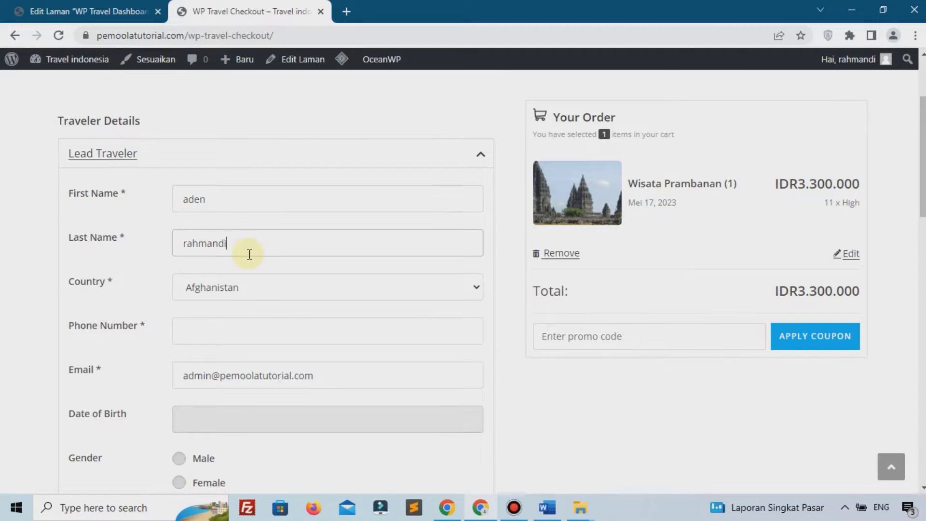
Set the traveller's country to Hong Kong and enter their phone number
{"action": "left_click", "coordinate": [231, 299]}
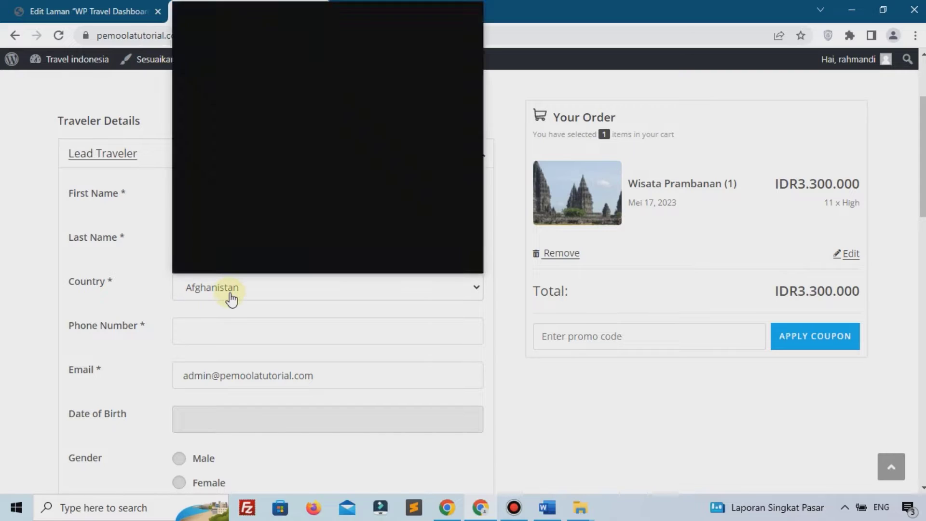
{"action": "scroll", "coordinate": [250, 170], "scroll_direction": "down", "scroll_amount": 5}
{"action": "key", "text": "i"}
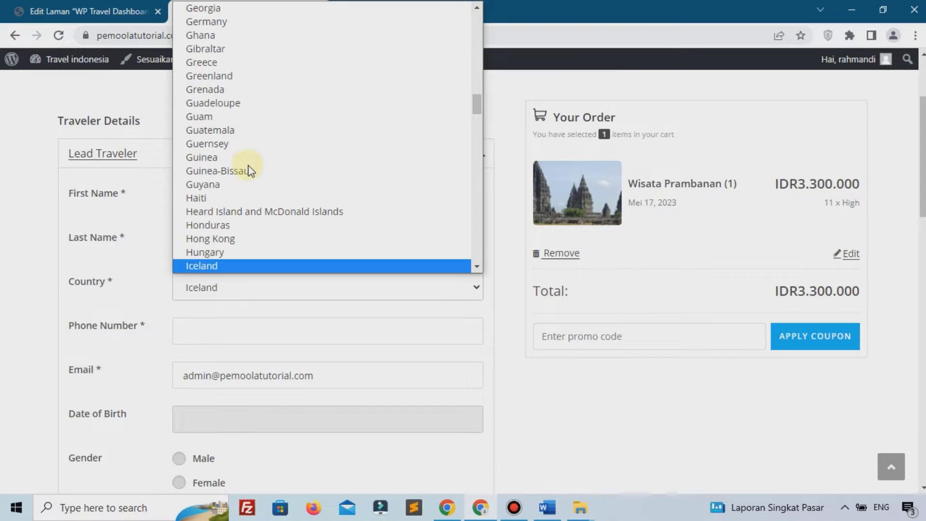
{"action": "key", "text": "n"}
{"action": "left_click", "coordinate": [241, 225]}
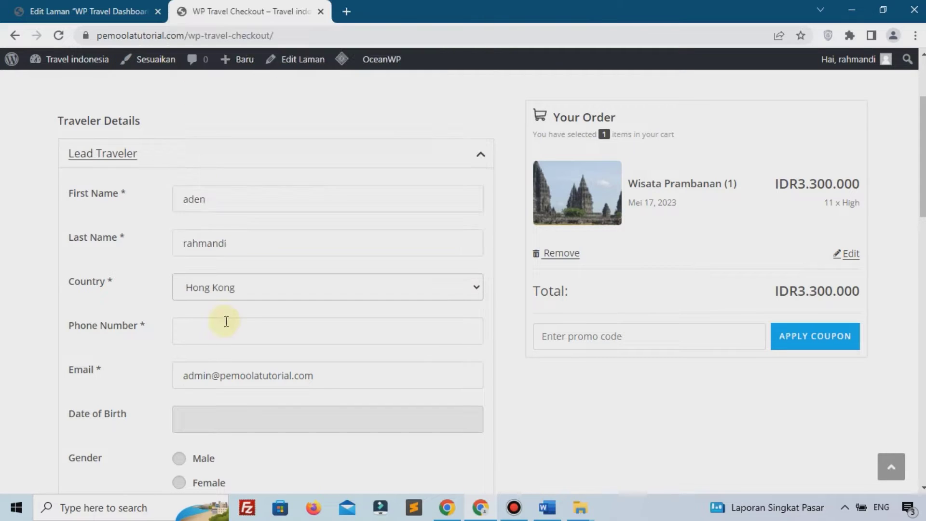
{"action": "left_click", "coordinate": [225, 321]}
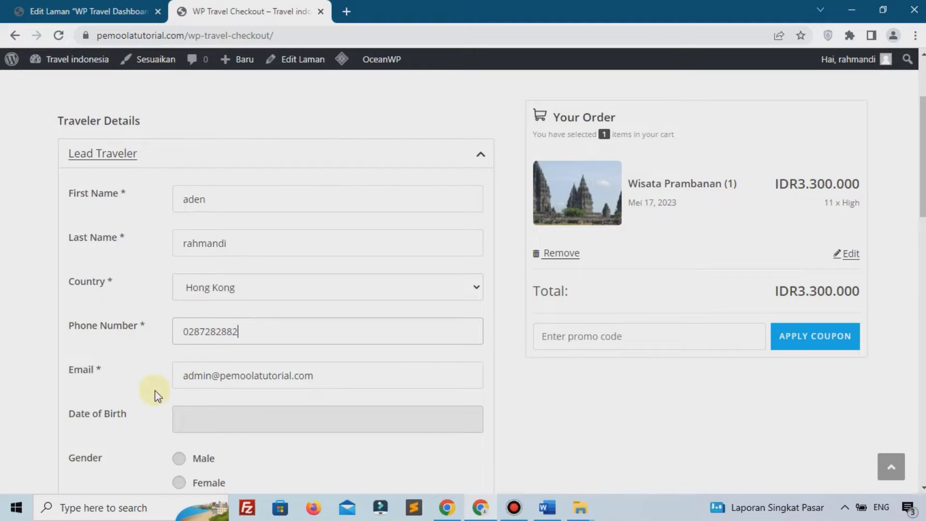
{"action": "scroll", "coordinate": [159, 386], "scroll_direction": "down", "scroll_amount": 1}
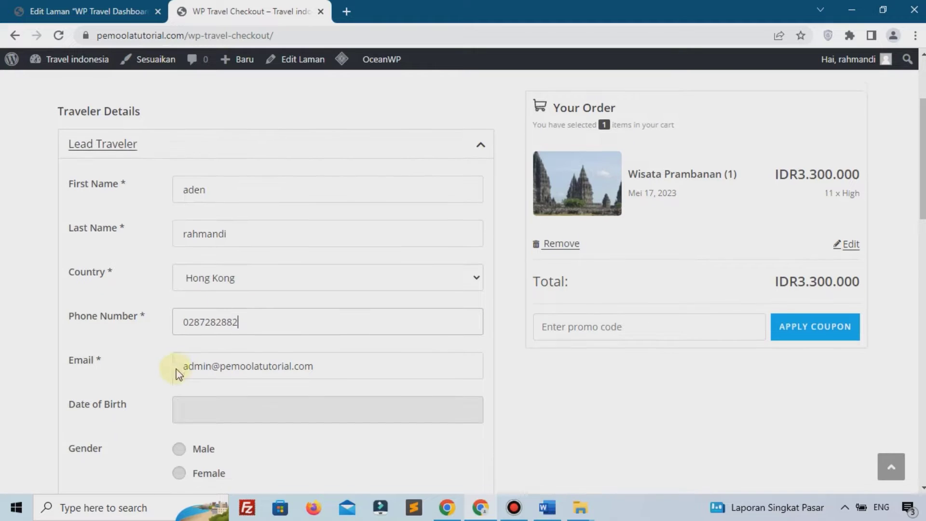
{"action": "left_click", "coordinate": [212, 347]}
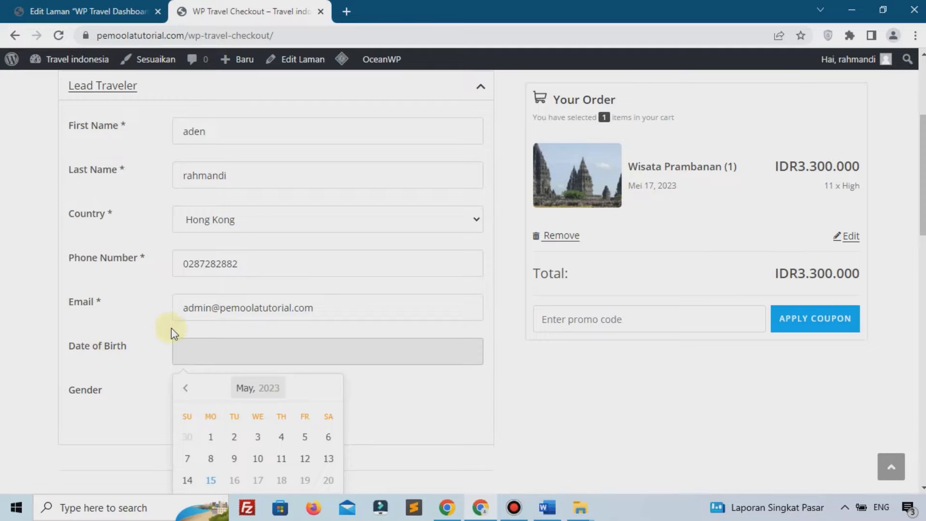
Pick 8 February 1990 as the lead traveller's date of birth and select Male as gender
{"action": "scroll", "coordinate": [166, 331], "scroll_direction": "down", "scroll_amount": 2}
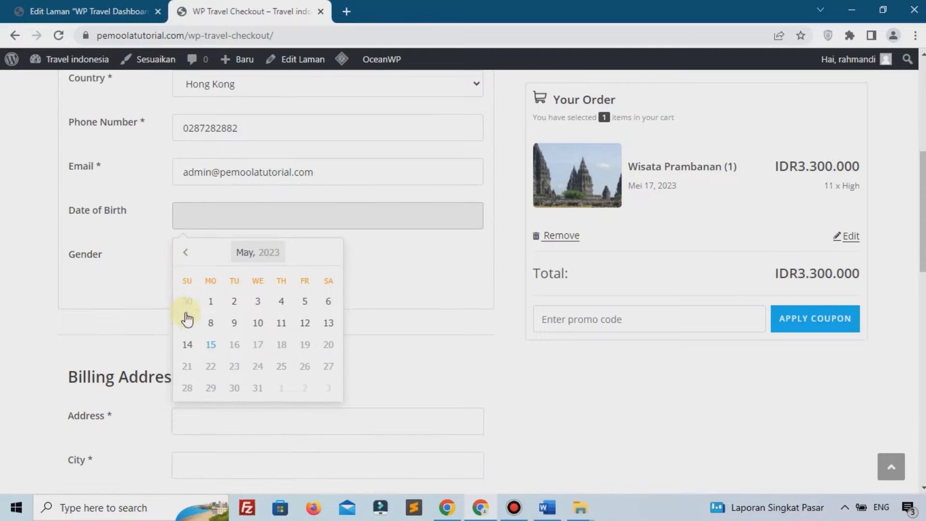
{"action": "left_click", "coordinate": [248, 254]}
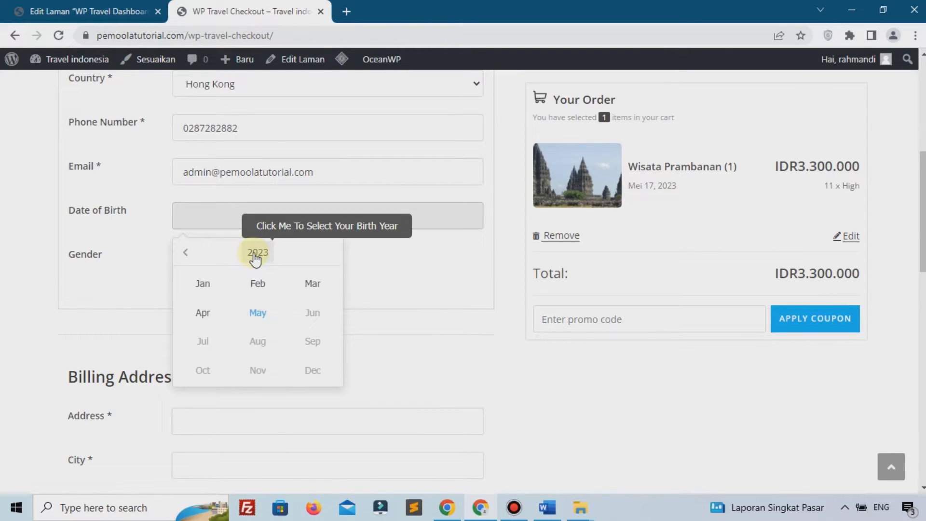
{"action": "left_click", "coordinate": [256, 254]}
{"action": "left_click", "coordinate": [185, 253]}
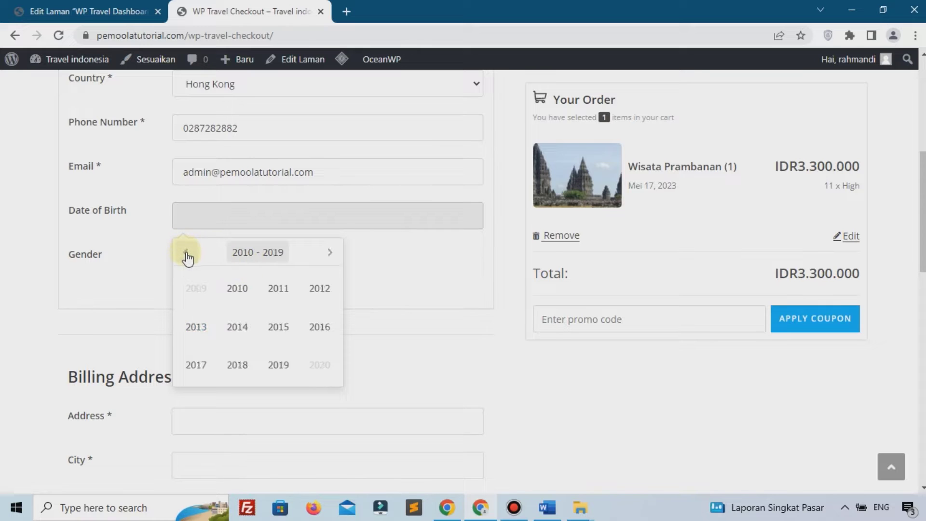
{"action": "left_click", "coordinate": [185, 252]}
{"action": "left_click", "coordinate": [186, 252]}
{"action": "left_click", "coordinate": [238, 288]}
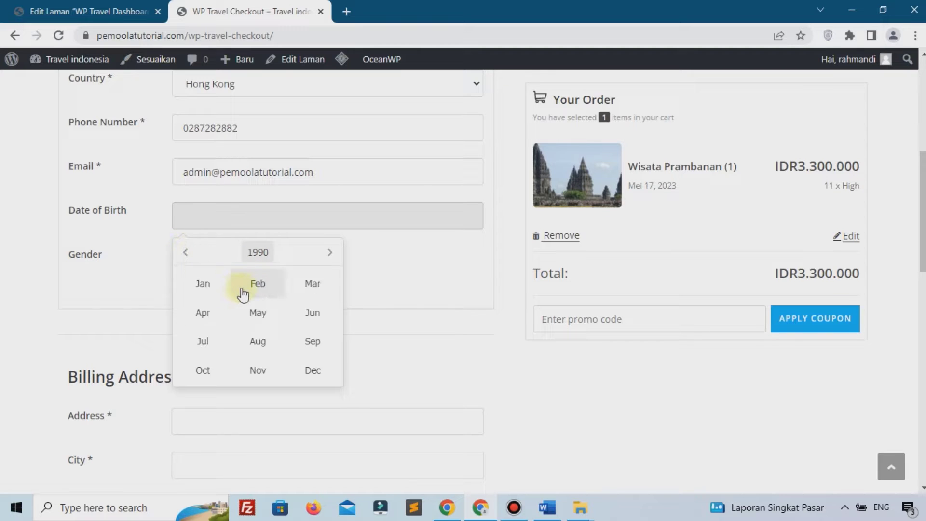
{"action": "left_click", "coordinate": [268, 285]}
{"action": "left_click", "coordinate": [281, 323]}
{"action": "left_click", "coordinate": [186, 254]}
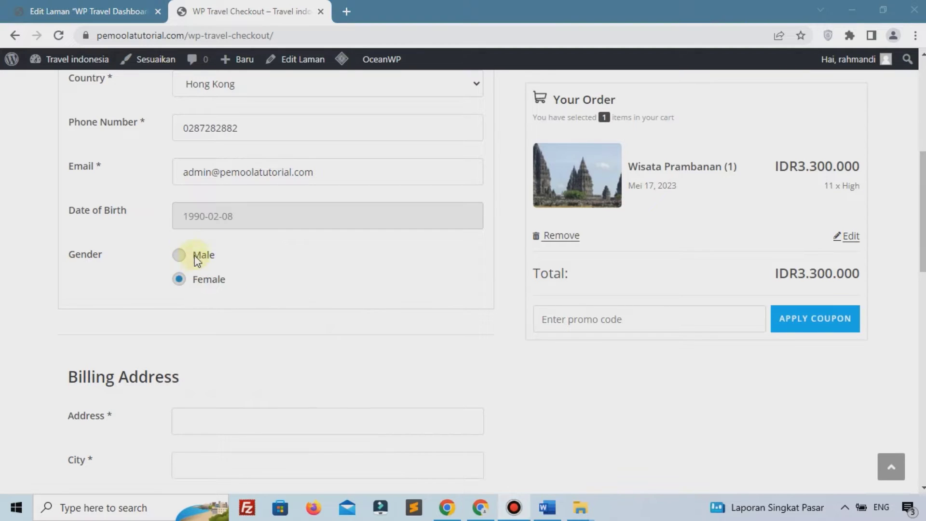
{"action": "scroll", "coordinate": [190, 258], "scroll_direction": "down", "scroll_amount": 7}
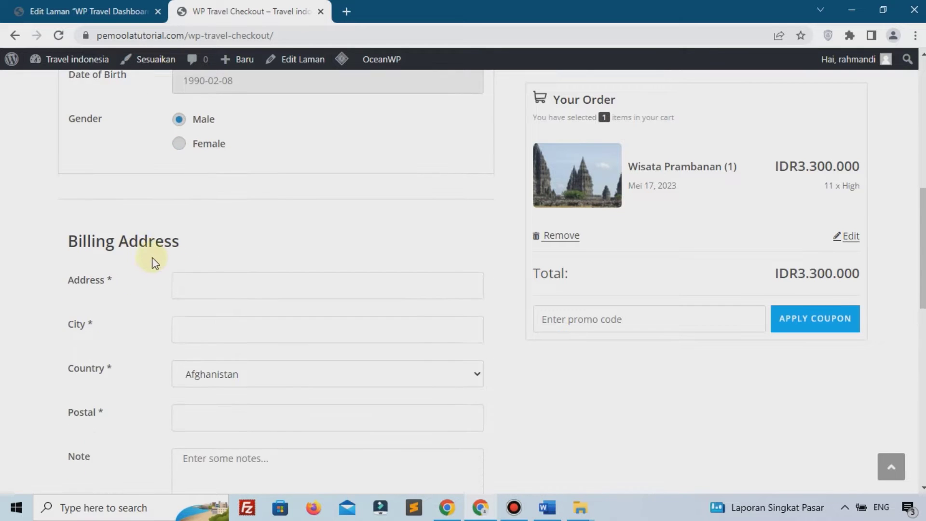
{"action": "scroll", "coordinate": [145, 267], "scroll_direction": "up", "scroll_amount": 3}
Enter the billing street address and city, correcting a mistyped address
{"action": "left_click", "coordinate": [241, 219]}
{"action": "type", "text": "jakarta"}
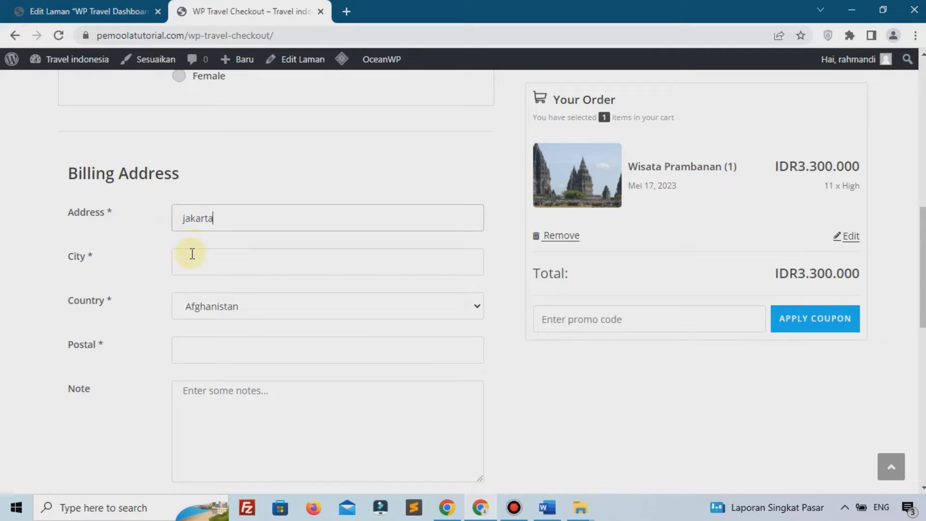
{"action": "type", "text": "t"}
{"action": "key", "text": "BackSpace"}
{"action": "key", "text": "BackSpace"}
{"action": "key", "text": "BackSpace"}
{"action": "key", "text": "BackSpace"}
{"action": "key", "text": "BackSpace"}
{"action": "key", "text": "BackSpace"}
{"action": "type", "text": "kembang"}
{"action": "left_click", "coordinate": [224, 262]}
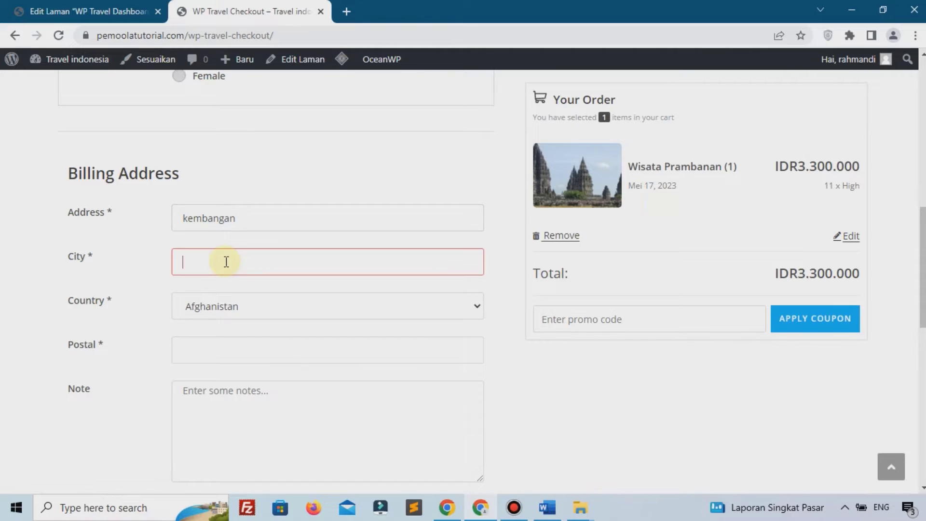
{"action": "type", "text": "jakar"}
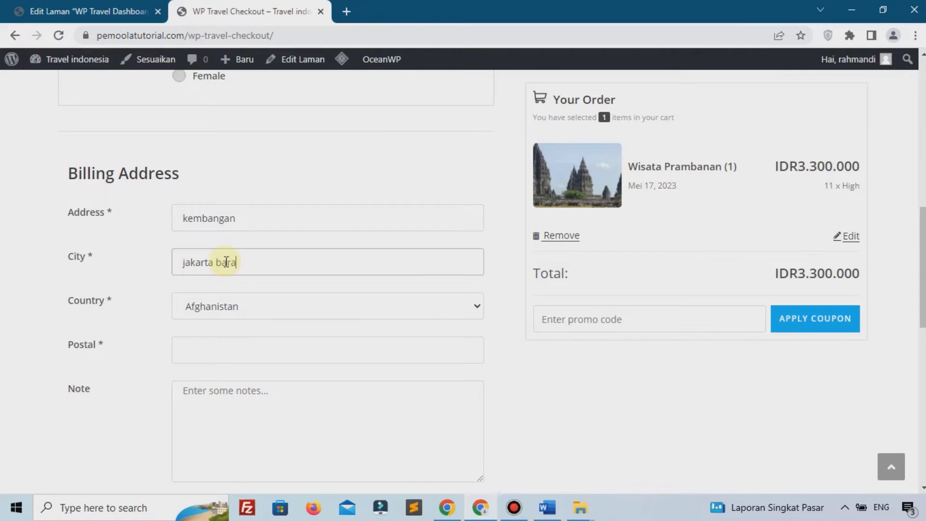
{"action": "type", "text": "ta bara"}
Choose Indonesia as the billing country and enter the postal code
{"action": "left_click", "coordinate": [253, 304]}
{"action": "scroll", "coordinate": [249, 271], "scroll_direction": "down", "scroll_amount": 3}
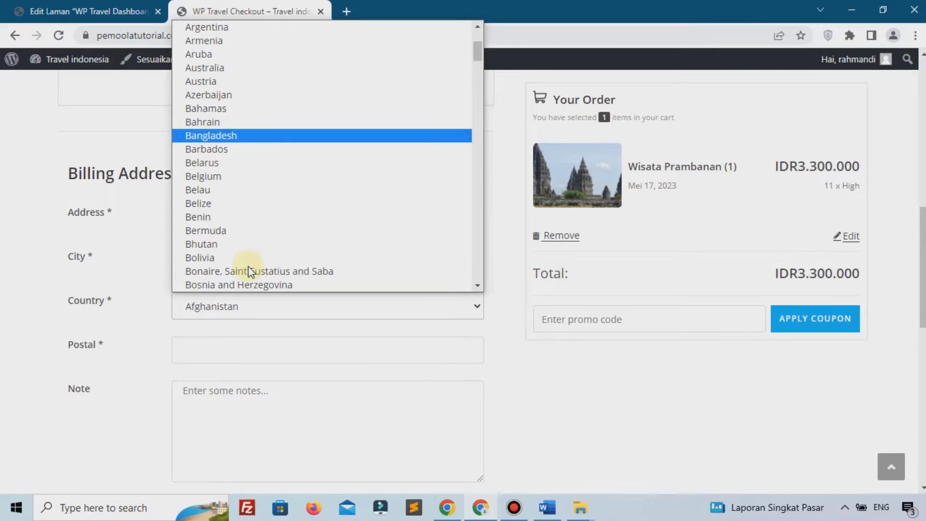
{"action": "key", "text": "i"}
{"action": "scroll", "coordinate": [248, 267], "scroll_direction": "down", "scroll_amount": 3}
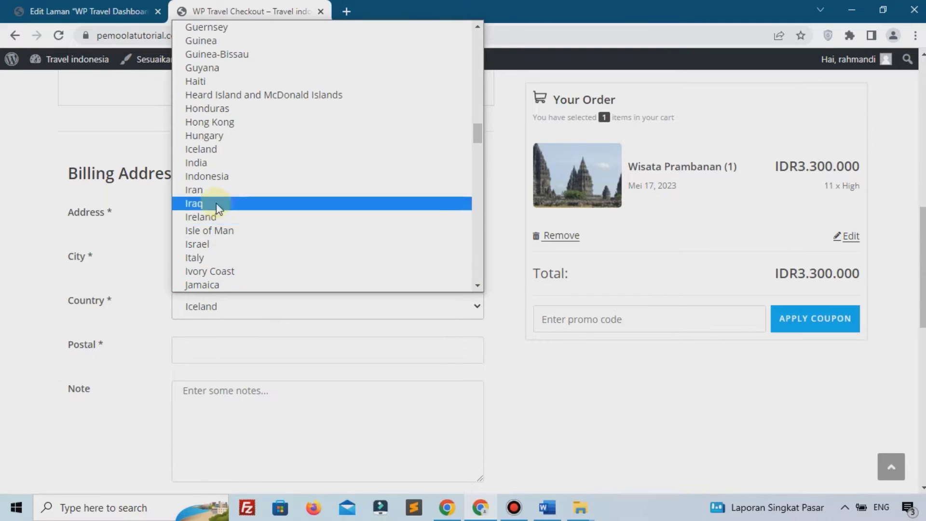
{"action": "type", "text": "1"}
{"action": "type", "text": "600"}
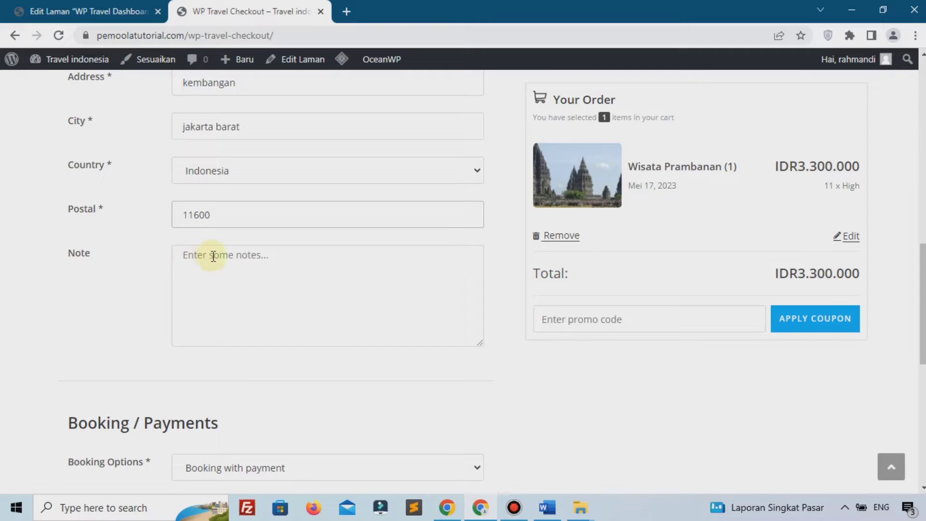
{"action": "scroll", "coordinate": [205, 256], "scroll_direction": "down", "scroll_amount": 3}
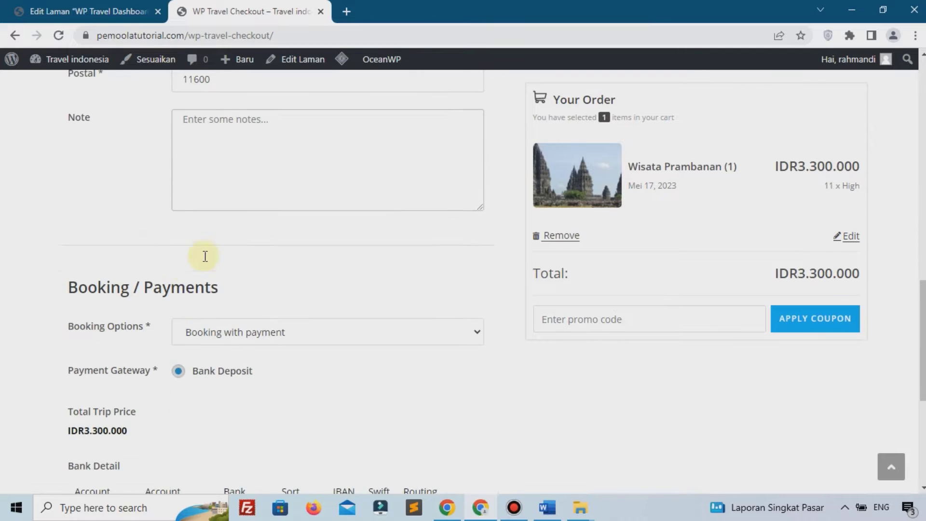
{"action": "scroll", "coordinate": [53, 304], "scroll_direction": "down", "scroll_amount": 2}
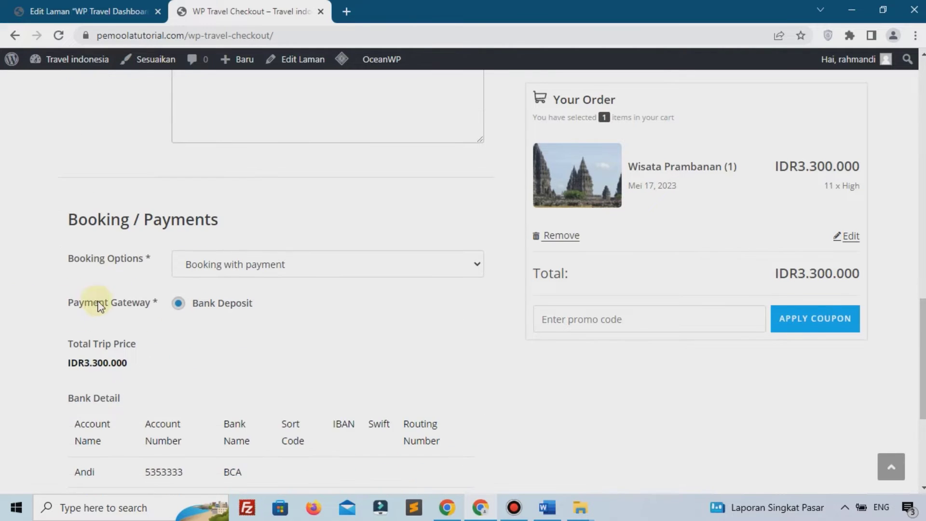
{"action": "left_click", "coordinate": [251, 268]}
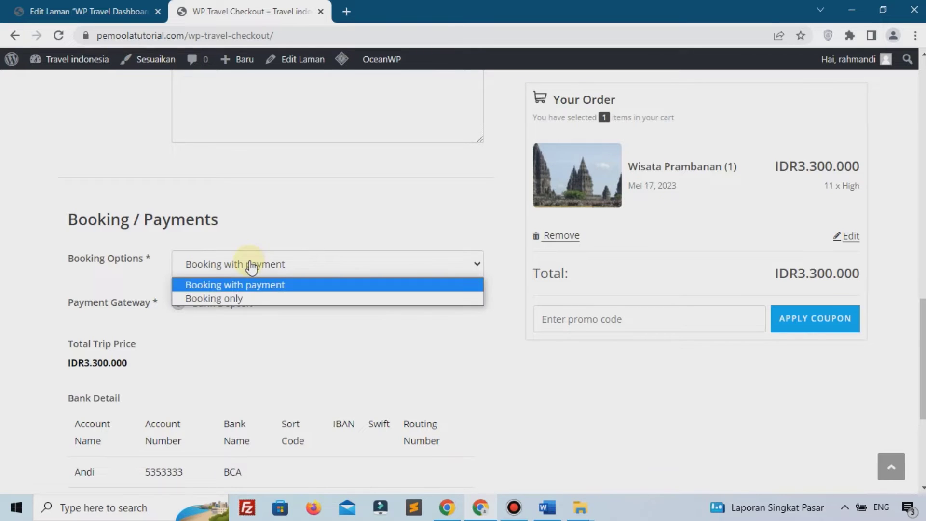
{"action": "left_click", "coordinate": [220, 295]}
{"action": "left_click", "coordinate": [222, 281]}
{"action": "left_click", "coordinate": [214, 292]}
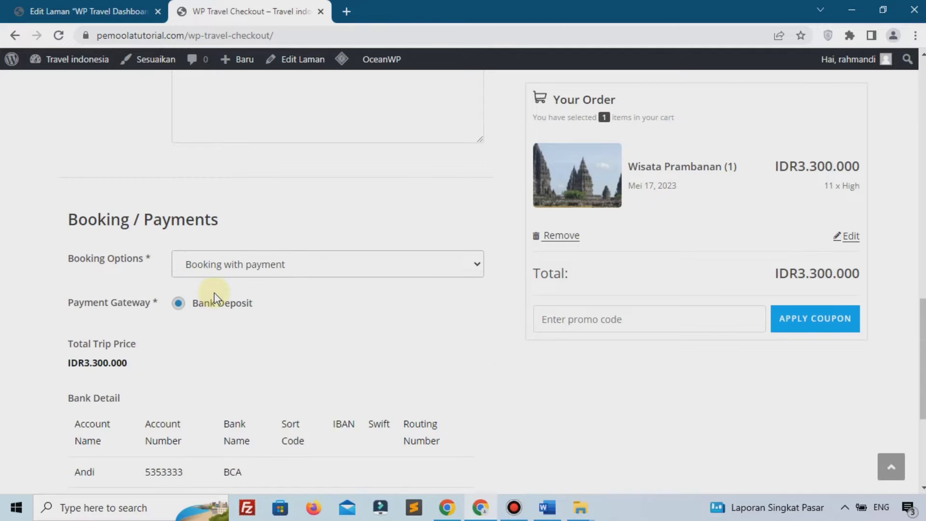
{"action": "scroll", "coordinate": [203, 294], "scroll_direction": "down", "scroll_amount": 3}
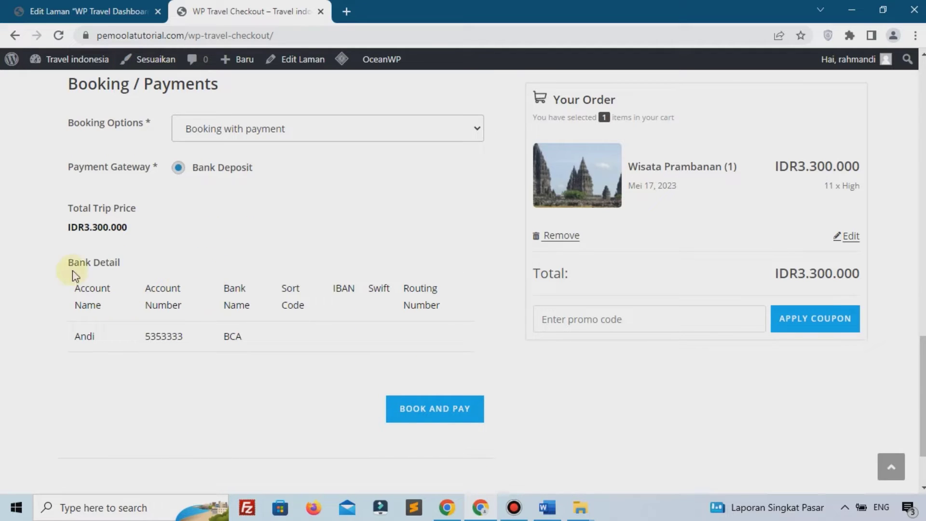
{"action": "left_click_drag", "start_coordinate": [66, 206], "coordinate": [289, 331]}
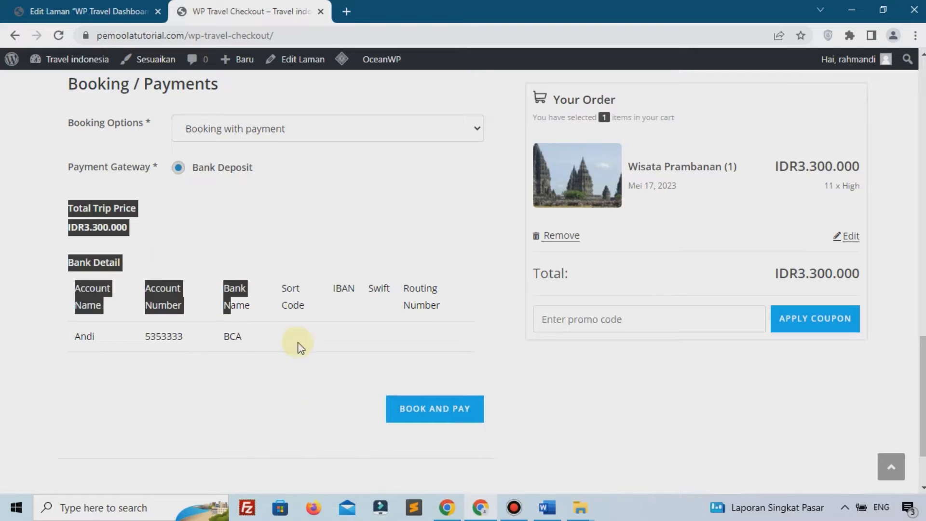
{"action": "left_click", "coordinate": [306, 392]}
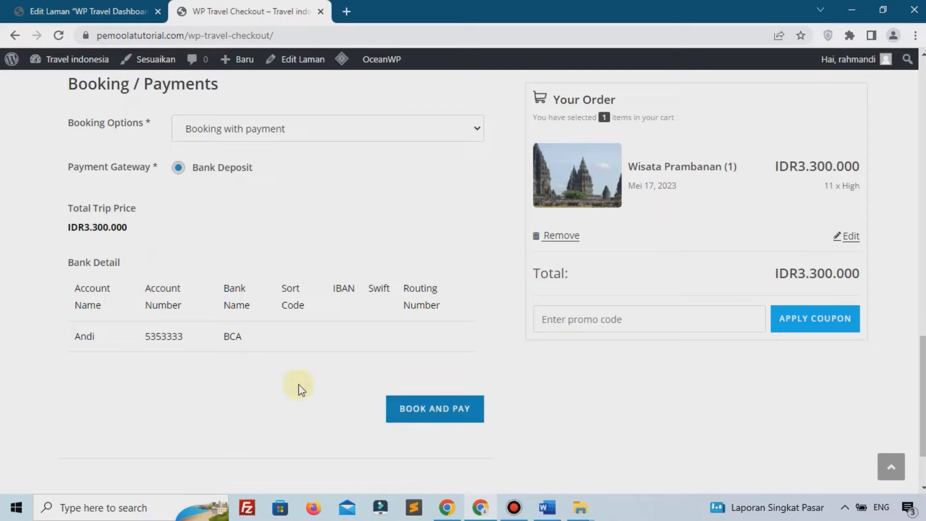
{"action": "left_click_drag", "start_coordinate": [114, 340], "coordinate": [183, 338]}
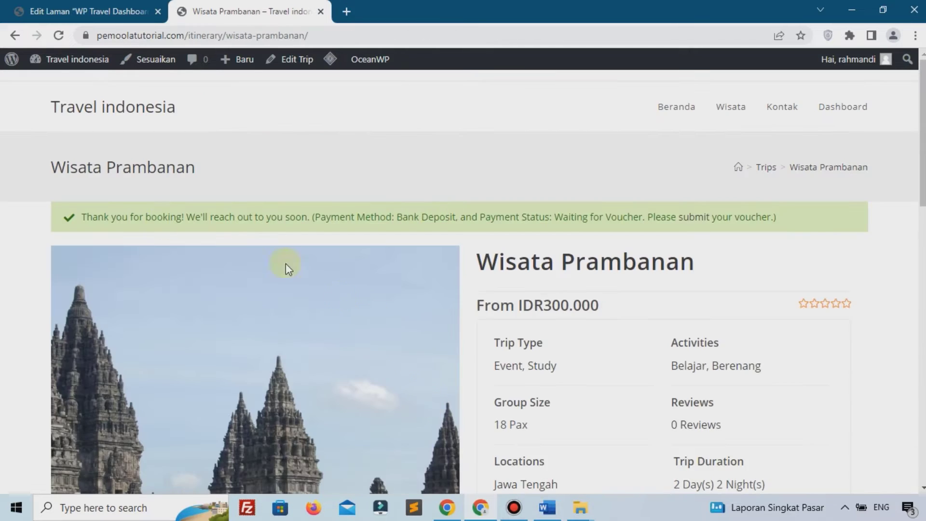
From the booking confirmation, go to the travel dashboard's Bookings list and open booking #68
{"action": "left_click_drag", "start_coordinate": [78, 223], "coordinate": [784, 220]}
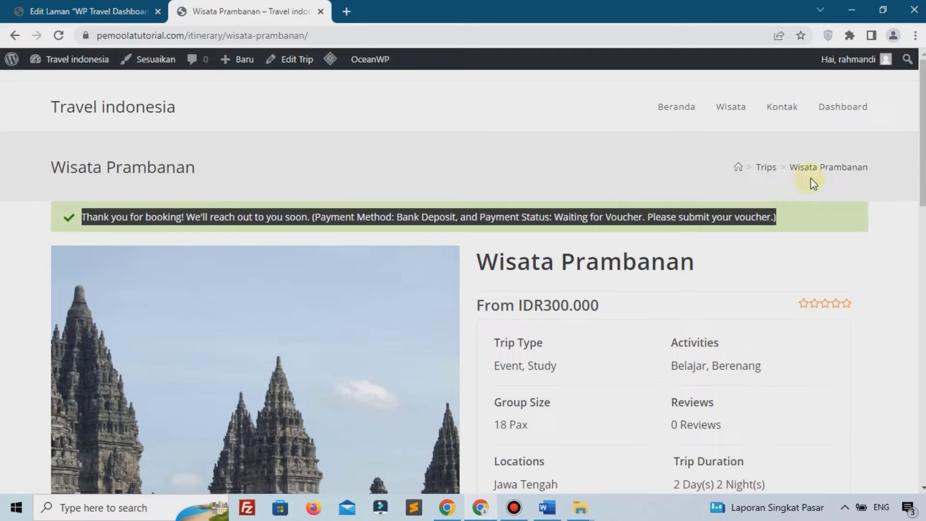
{"action": "left_click", "coordinate": [833, 114]}
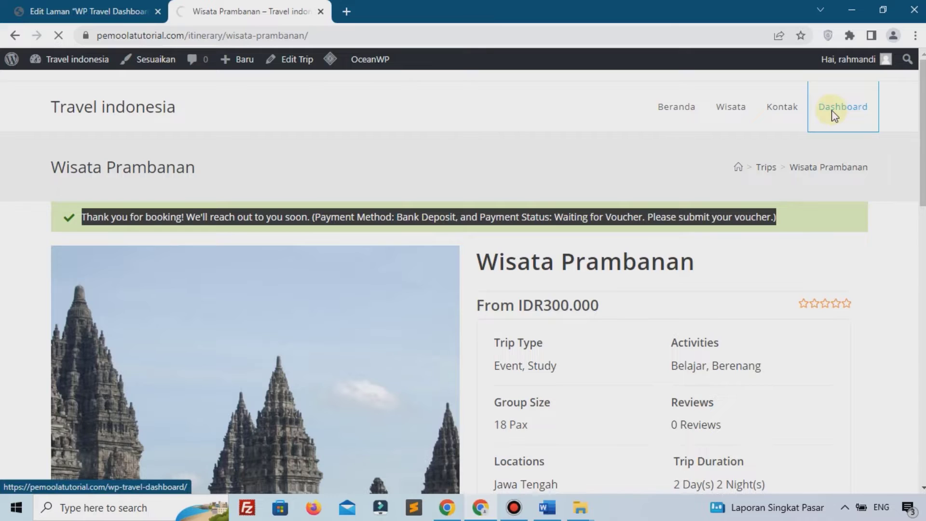
{"action": "left_click", "coordinate": [73, 326]}
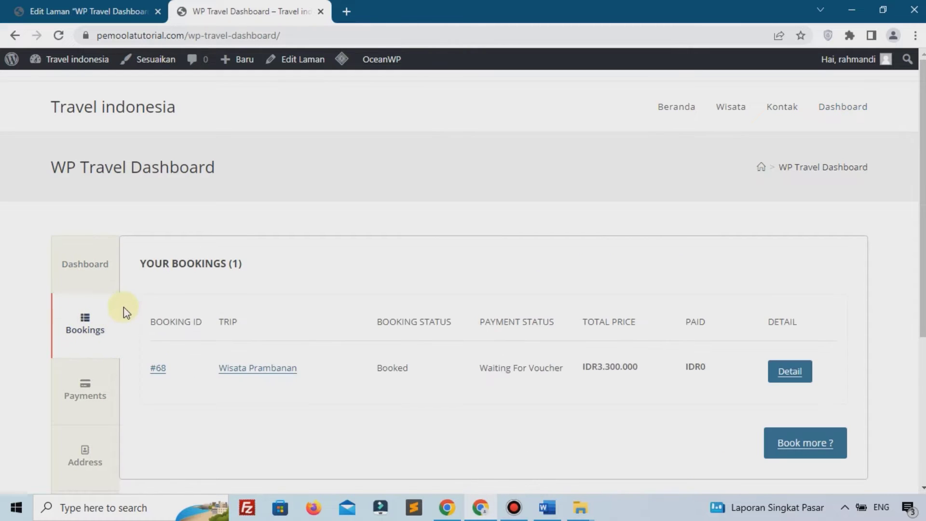
{"action": "scroll", "coordinate": [123, 307], "scroll_direction": "down", "scroll_amount": 3}
{"action": "left_click", "coordinate": [790, 237]}
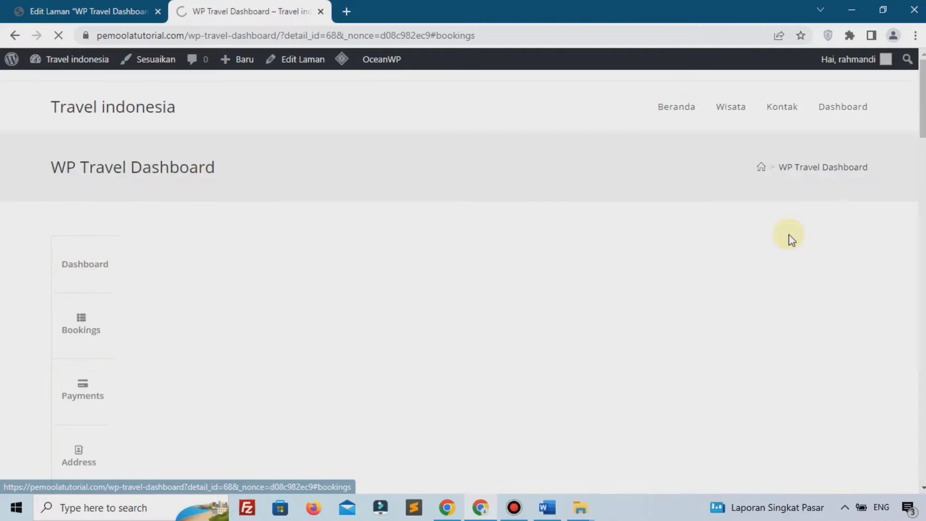
Scroll through booking #68's details, checking the IDR3.300.000 total price
{"action": "scroll", "coordinate": [306, 228], "scroll_direction": "up", "scroll_amount": 1}
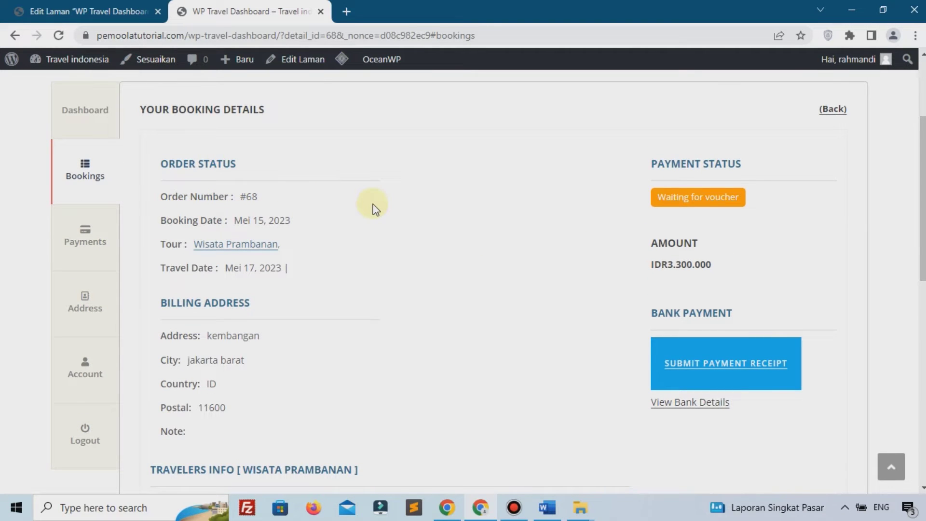
{"action": "scroll", "coordinate": [331, 334], "scroll_direction": "down", "scroll_amount": 1}
{"action": "scroll", "coordinate": [330, 334], "scroll_direction": "down", "scroll_amount": 10}
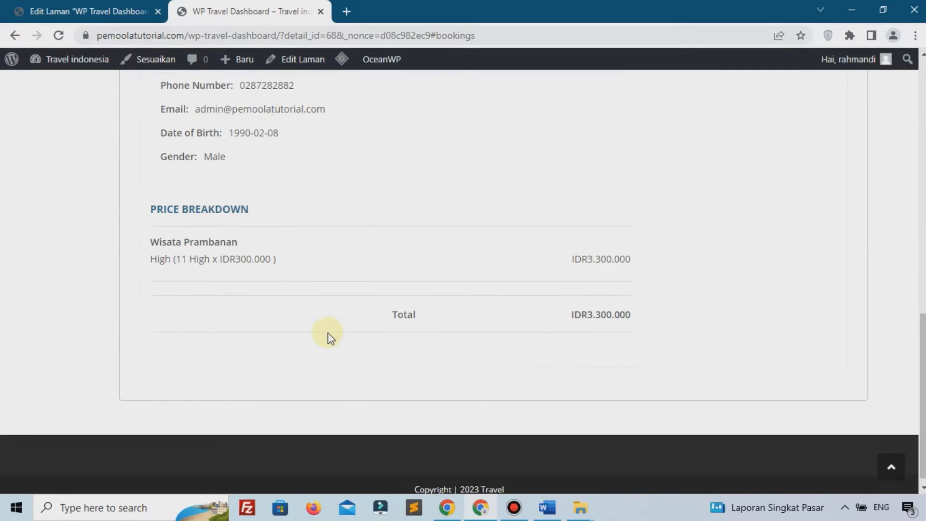
{"action": "left_click_drag", "start_coordinate": [571, 304], "coordinate": [668, 303]}
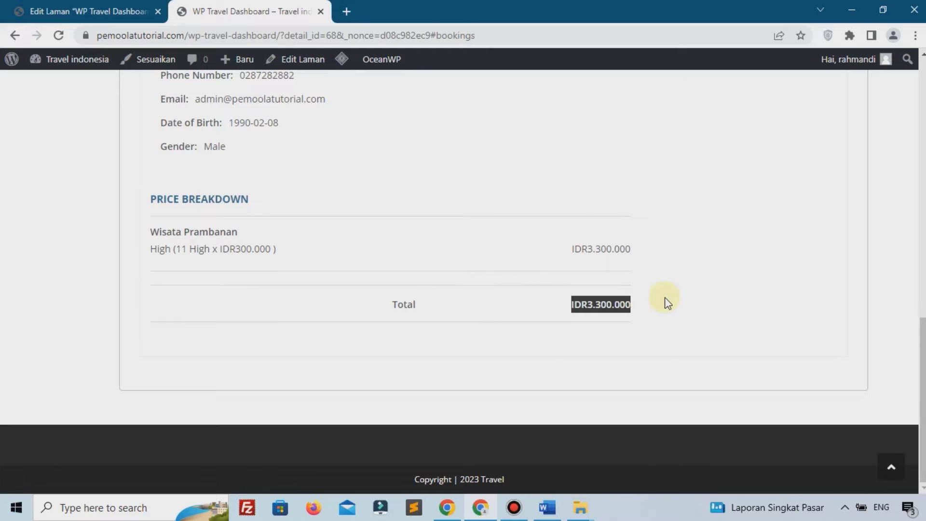
{"action": "key", "text": "Home"}
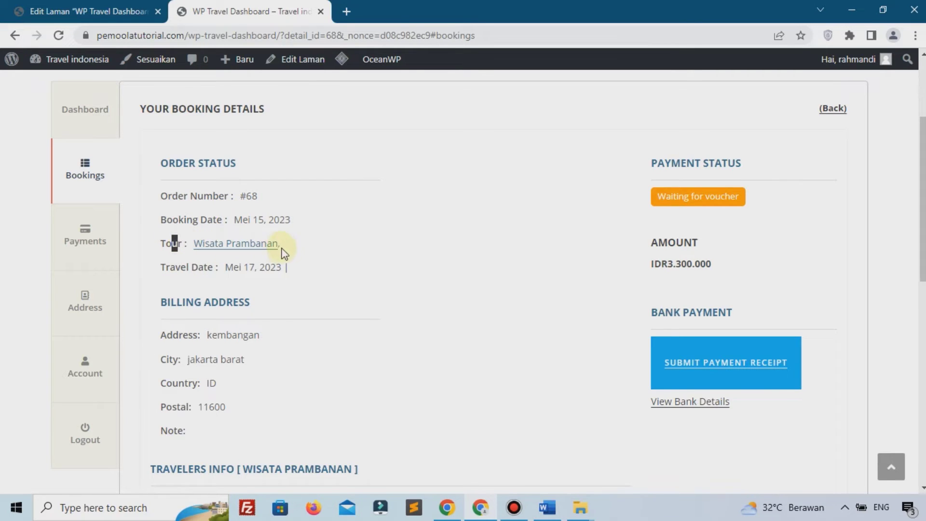
{"action": "scroll", "coordinate": [270, 243], "scroll_direction": "down", "scroll_amount": 1}
{"action": "scroll", "coordinate": [236, 250], "scroll_direction": "down", "scroll_amount": 4}
{"action": "left_click_drag", "start_coordinate": [168, 274], "coordinate": [280, 394]}
{"action": "scroll", "coordinate": [299, 383], "scroll_direction": "down", "scroll_amount": 2}
{"action": "scroll", "coordinate": [300, 382], "scroll_direction": "up", "scroll_amount": 8}
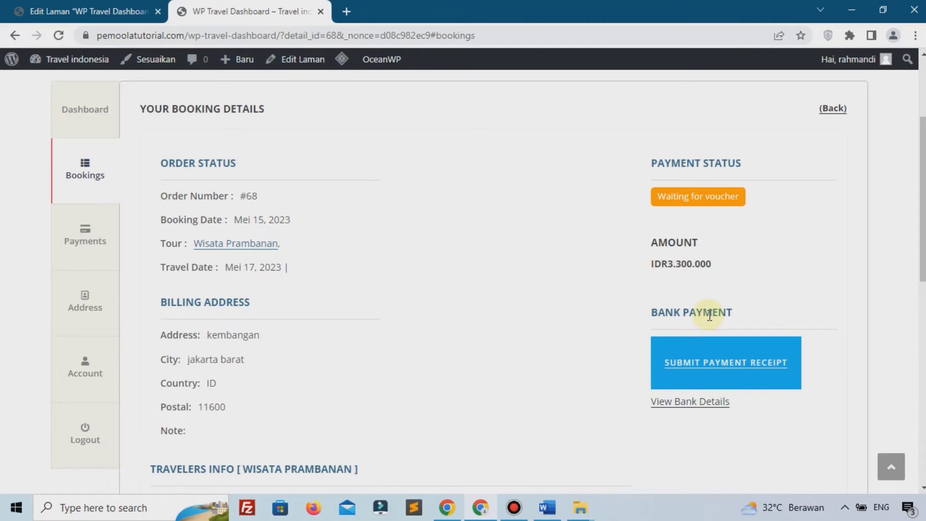
{"action": "scroll", "coordinate": [690, 309], "scroll_direction": "down", "scroll_amount": 1}
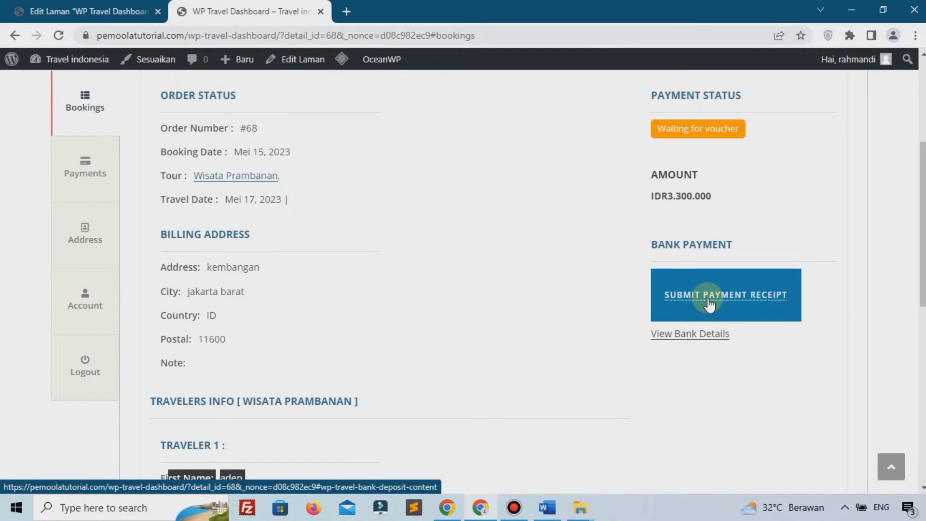
View and close the Submit Payment Receipt form, then return to the page editor
{"action": "left_click", "coordinate": [709, 302]}
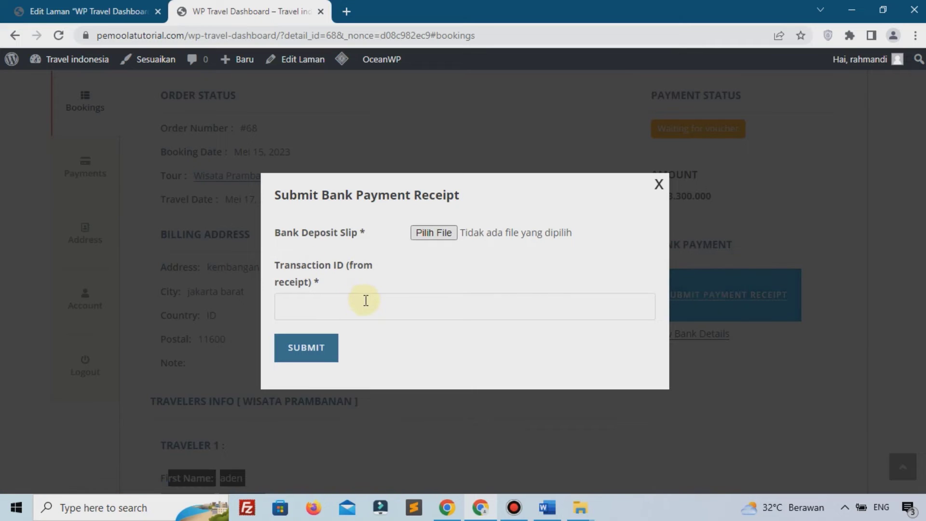
{"action": "left_click", "coordinate": [215, 268]}
{"action": "left_click", "coordinate": [79, 11]}
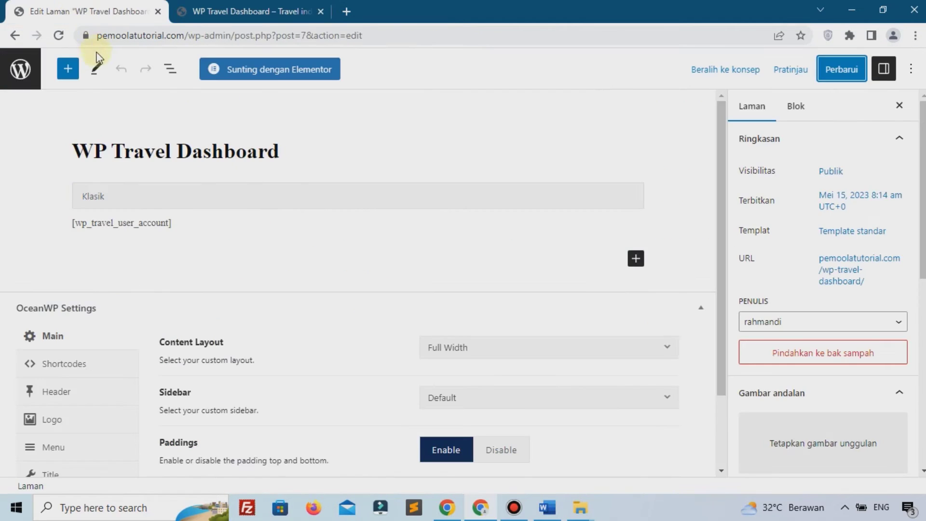
Open Booking #68 from WP Travel > Bookings in the admin and scroll through its details
{"action": "left_click", "coordinate": [23, 72]}
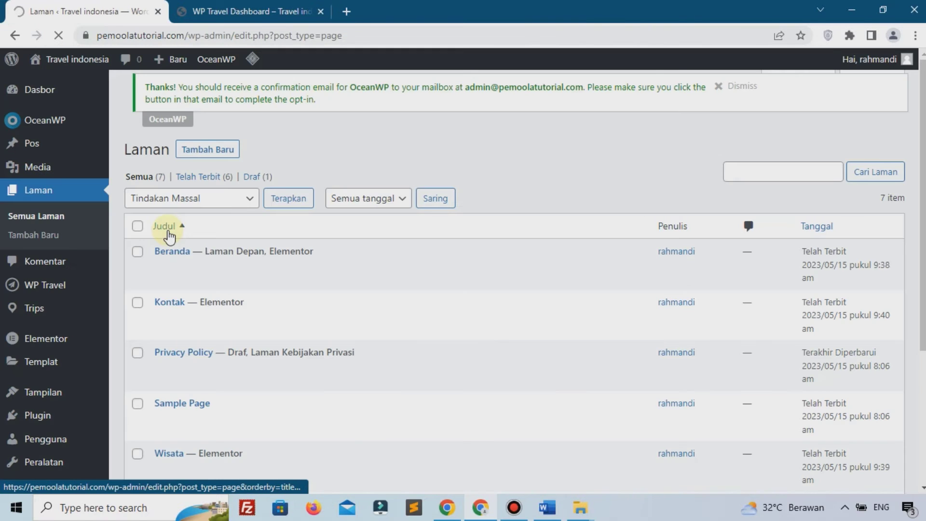
{"action": "mouse_move", "coordinate": [32, 287]}
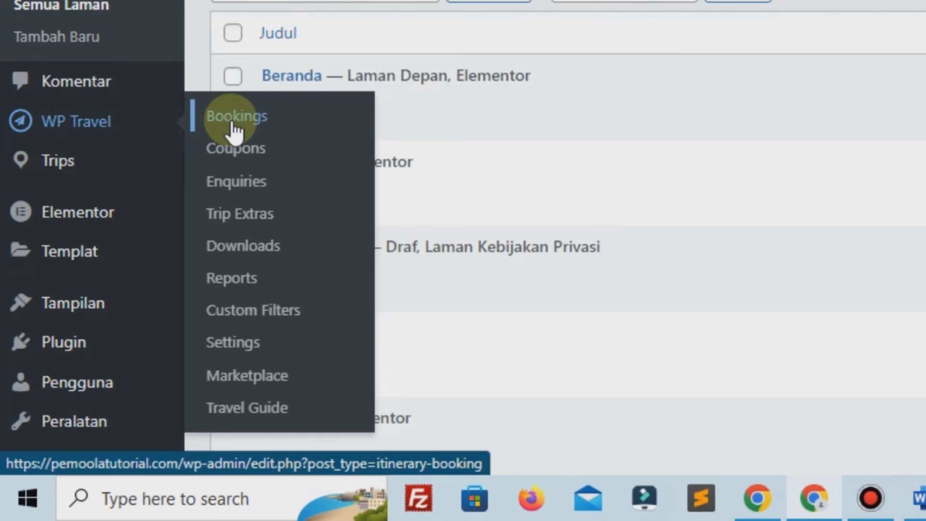
{"action": "left_click", "coordinate": [232, 124]}
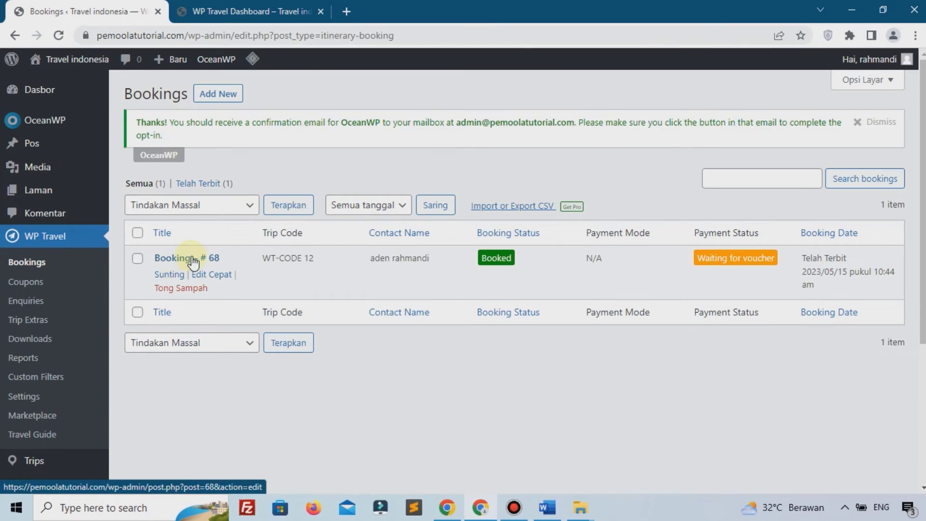
{"action": "left_click", "coordinate": [180, 263]}
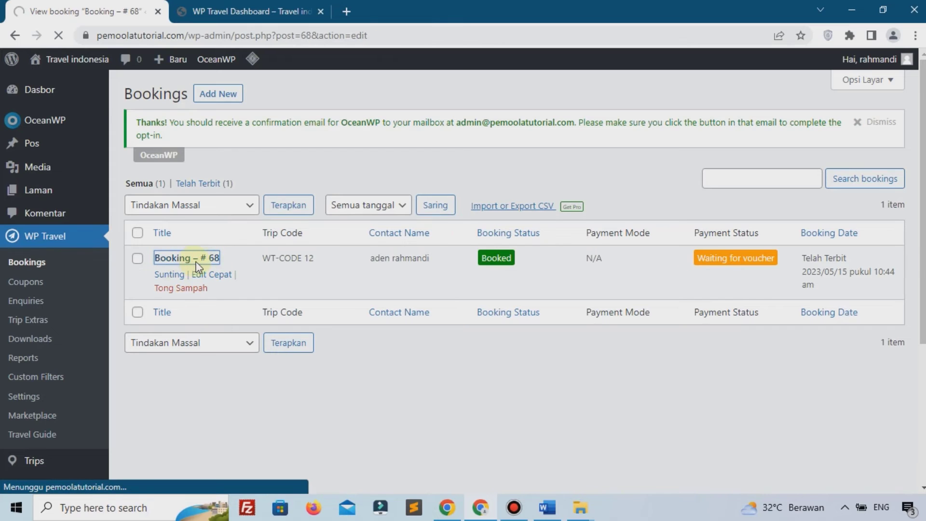
{"action": "scroll", "coordinate": [181, 264], "scroll_direction": "down", "scroll_amount": 1}
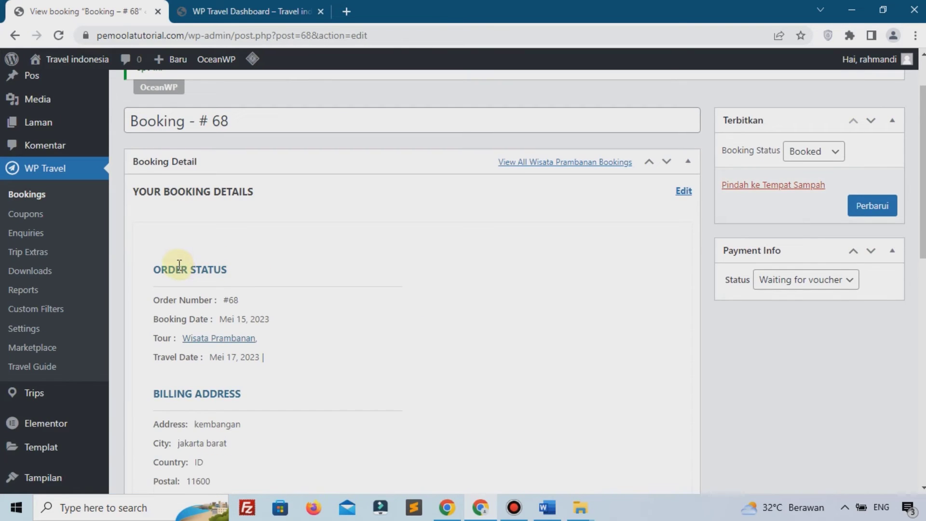
{"action": "scroll", "coordinate": [179, 265], "scroll_direction": "down", "scroll_amount": 2}
{"action": "scroll", "coordinate": [196, 274], "scroll_direction": "down", "scroll_amount": 5}
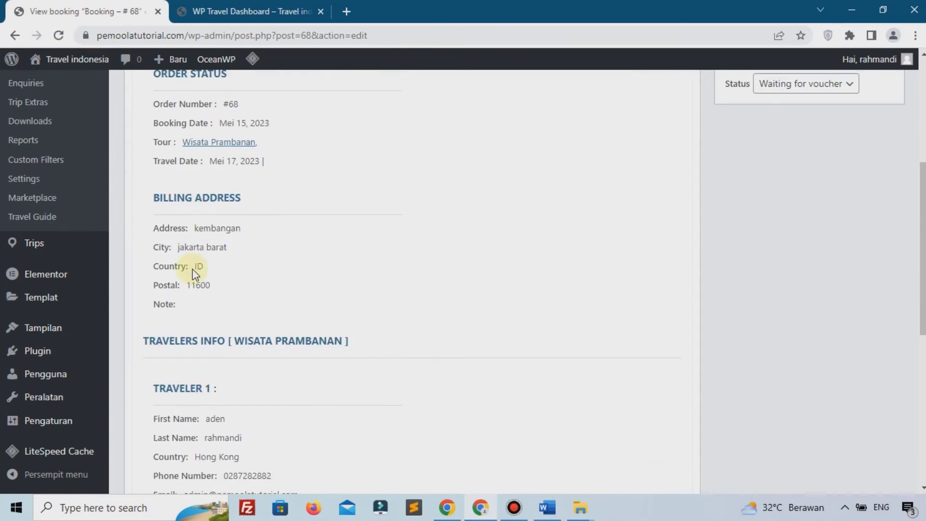
{"action": "scroll", "coordinate": [228, 270], "scroll_direction": "down", "scroll_amount": 2}
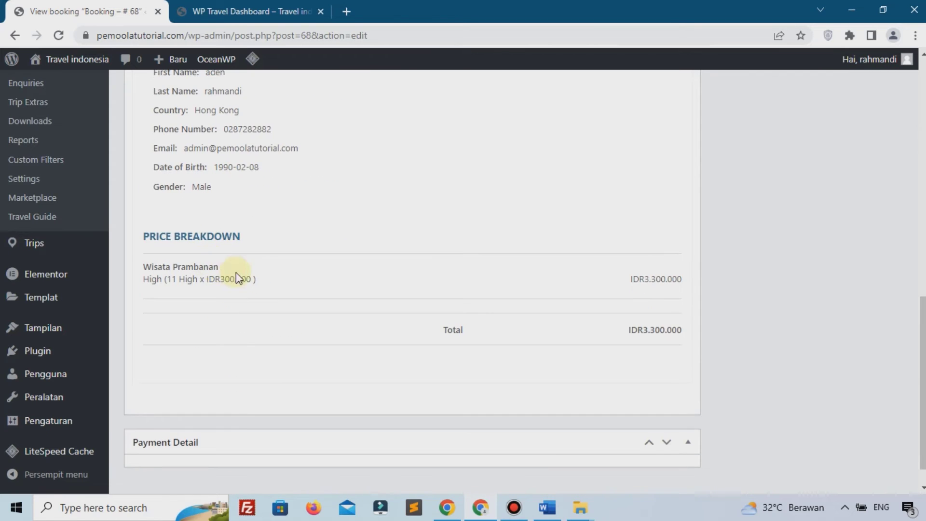
{"action": "scroll", "coordinate": [375, 271], "scroll_direction": "up", "scroll_amount": 10}
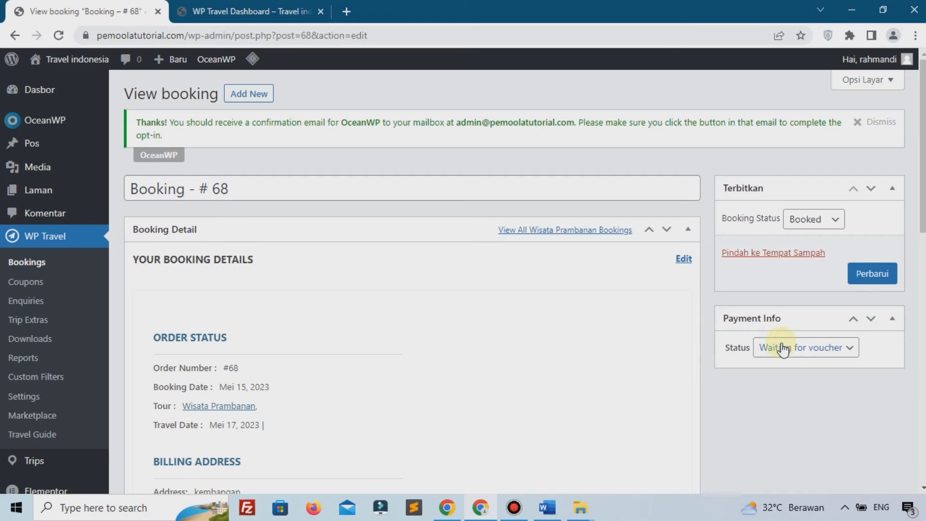
Change booking #68's payment status to Paid, save with Perbarui, and return to Bookings
{"action": "left_click", "coordinate": [783, 349]}
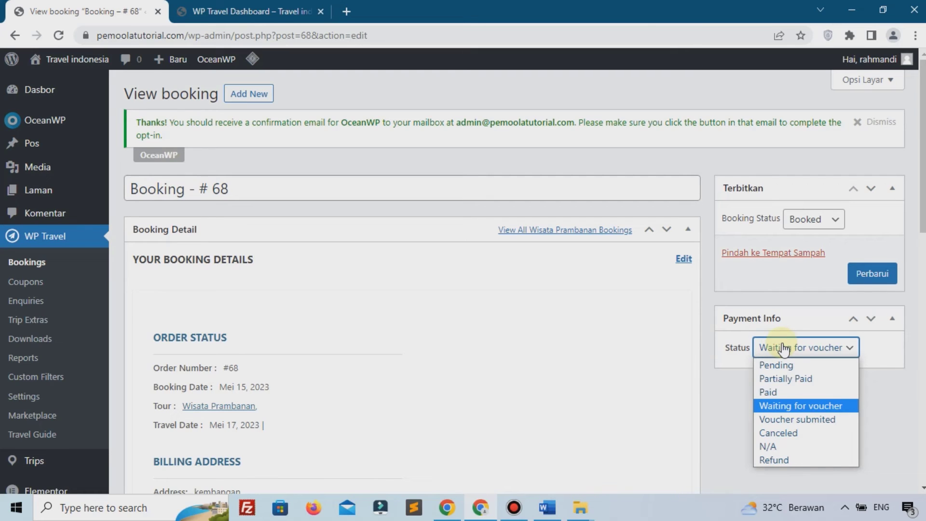
{"action": "left_click", "coordinate": [260, 10]}
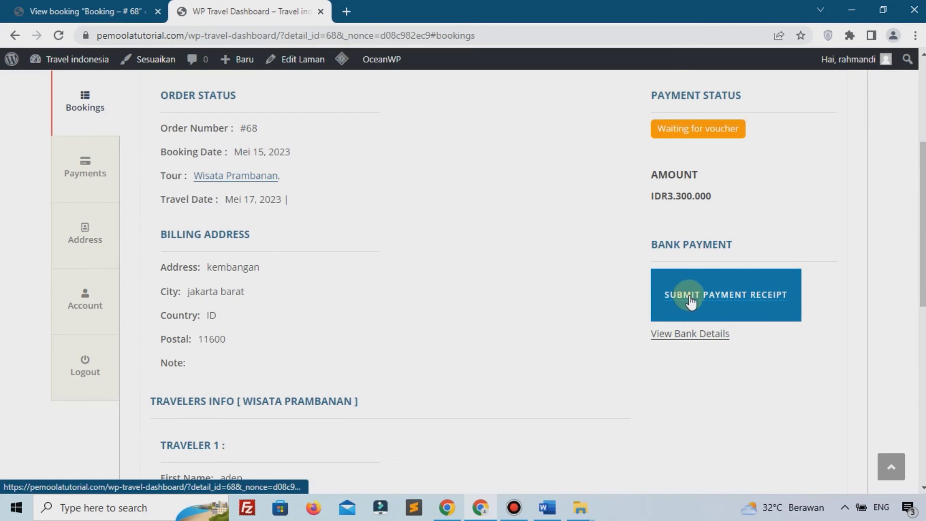
{"action": "left_click", "coordinate": [85, 11]}
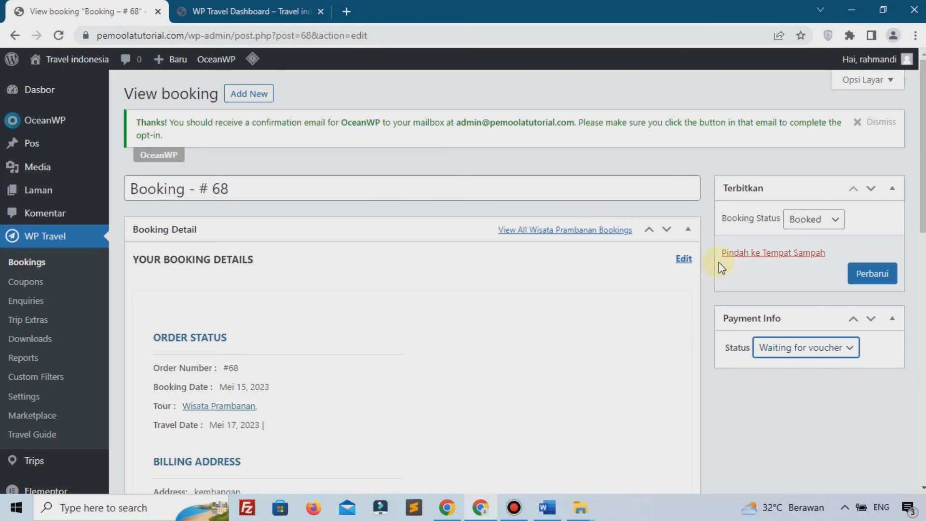
{"action": "left_click", "coordinate": [810, 358]}
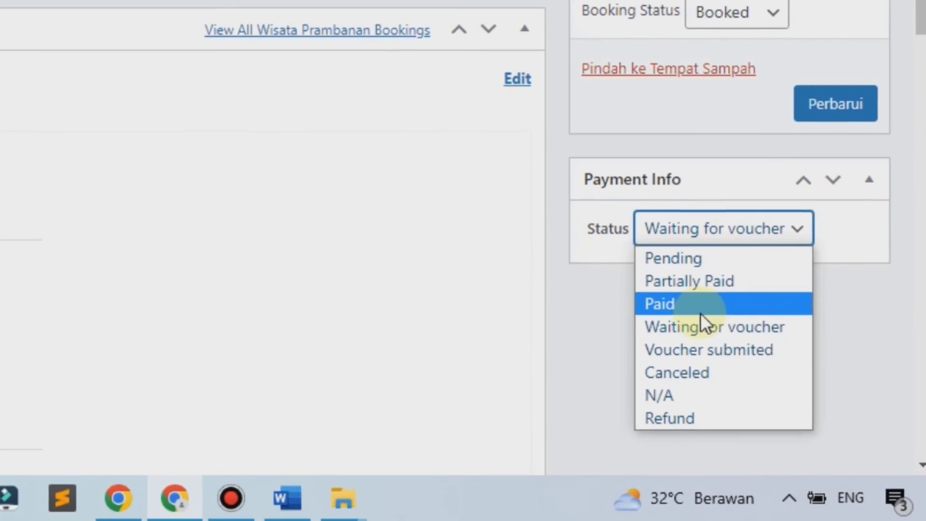
{"action": "left_click", "coordinate": [670, 303]}
{"action": "left_click", "coordinate": [838, 111]}
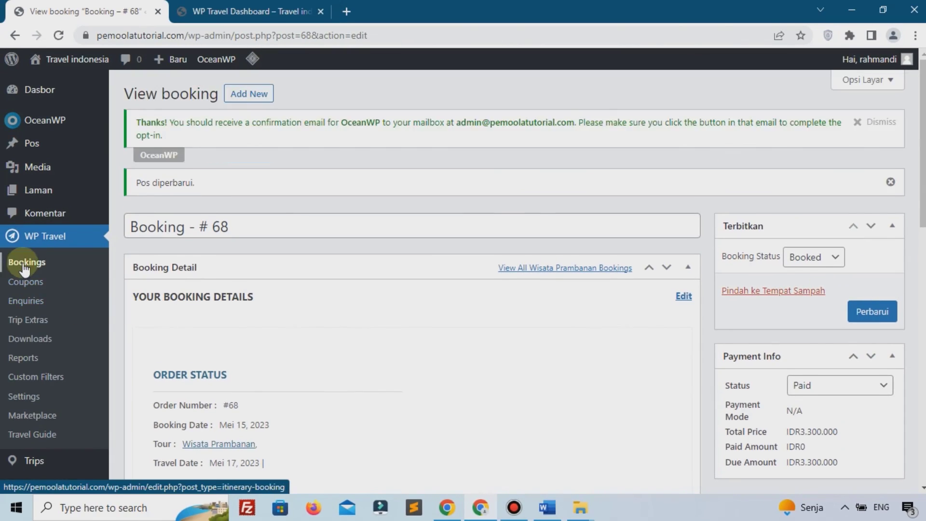
{"action": "left_click", "coordinate": [25, 264]}
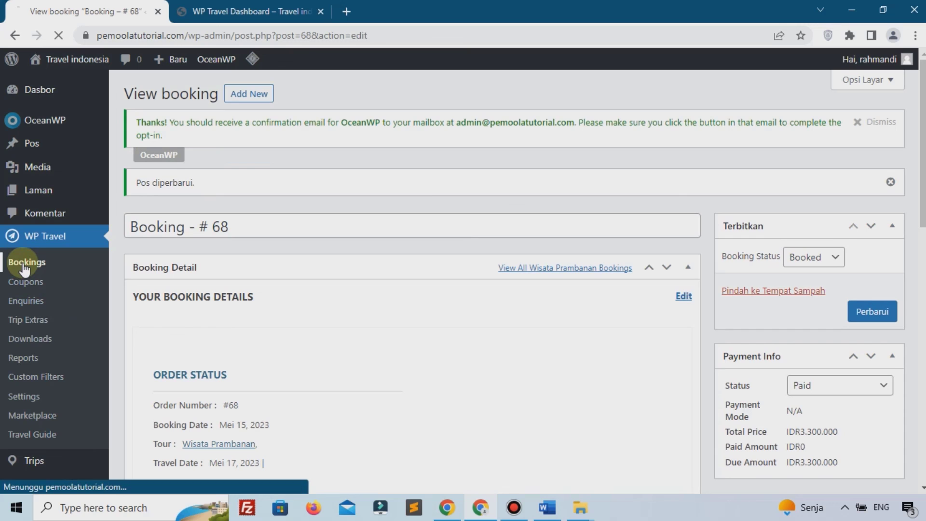